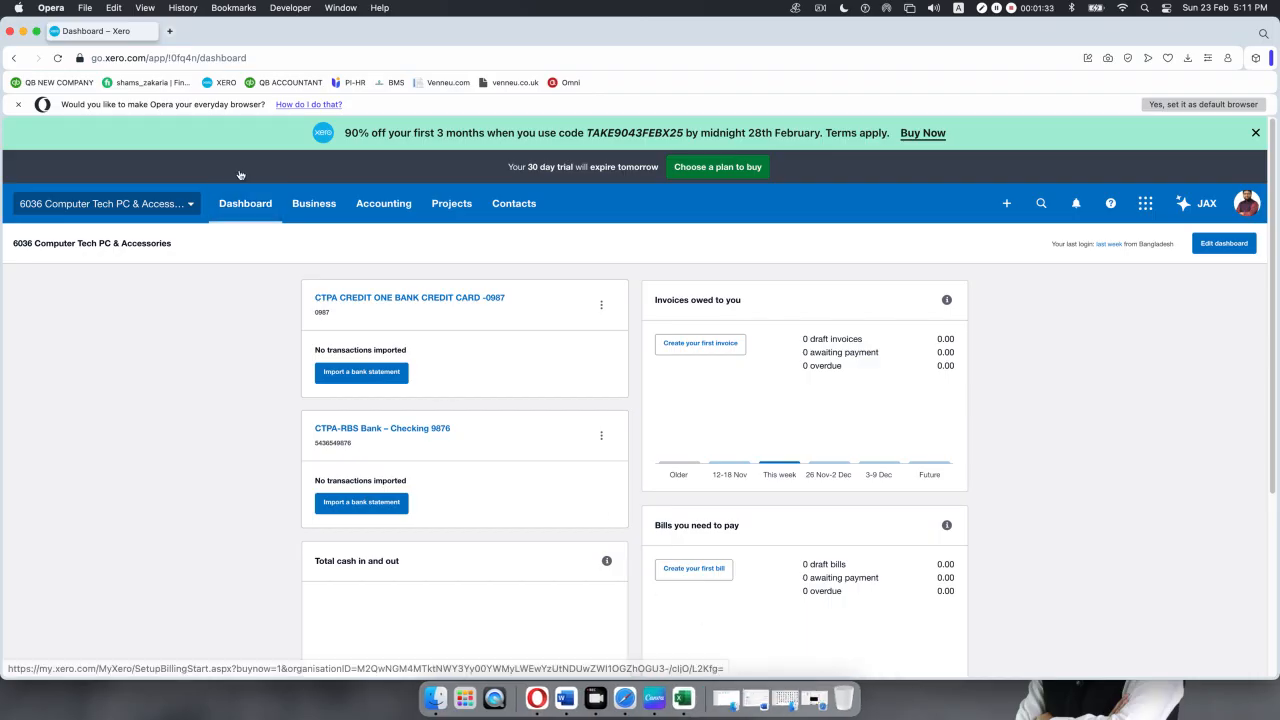
# - Open the Products and services list and start creating a new item
pyautogui.click(312, 206)
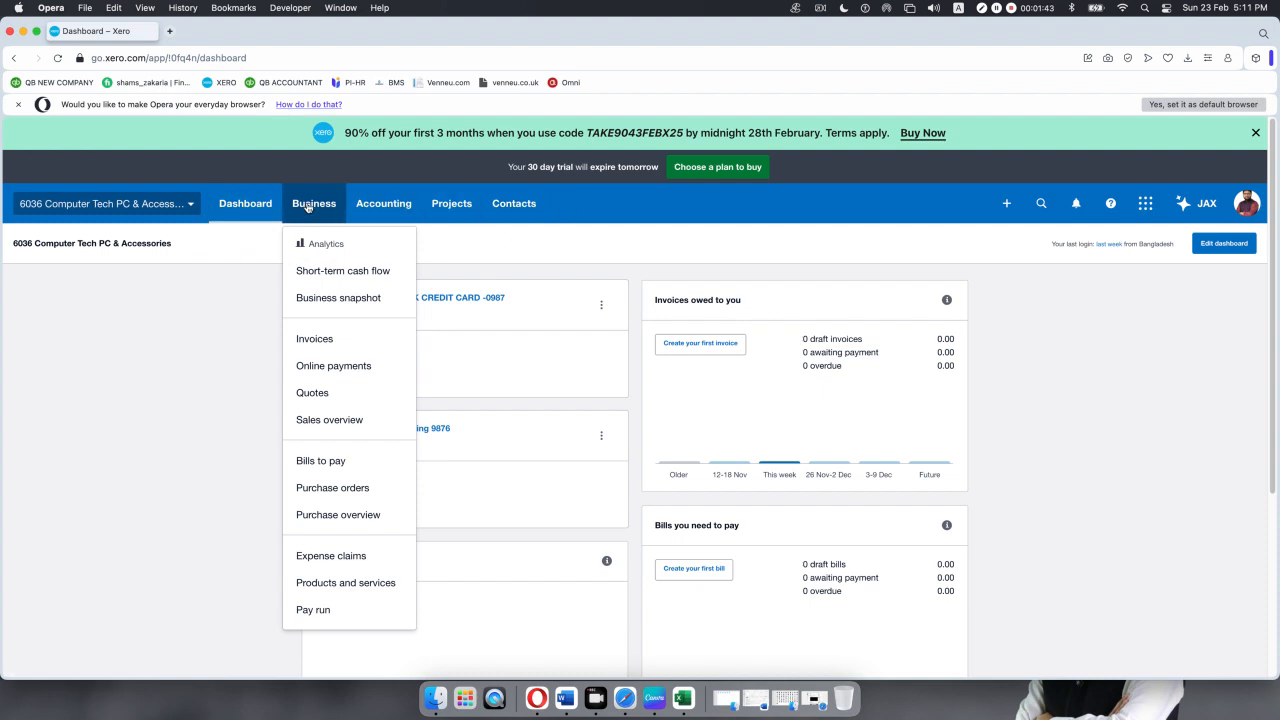
pyautogui.click(349, 584)
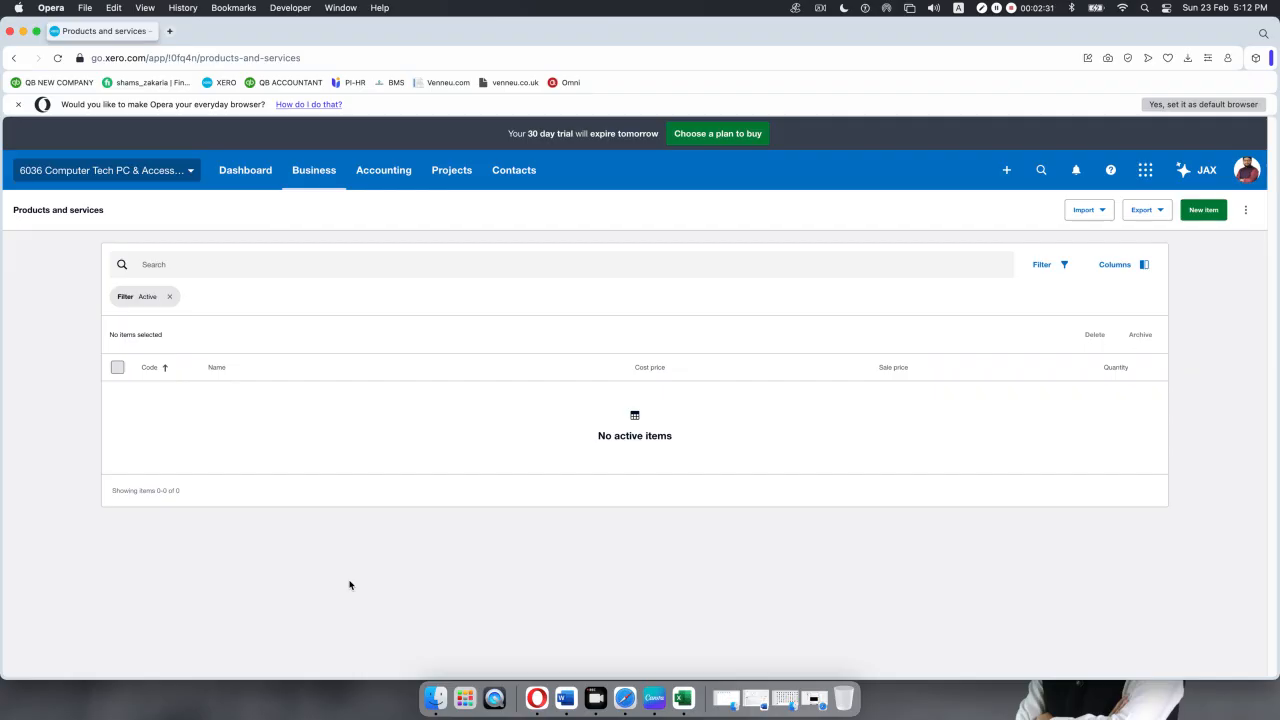
pyautogui.scroll(5, 350, 585)
pyautogui.scroll(-3, 350, 585)
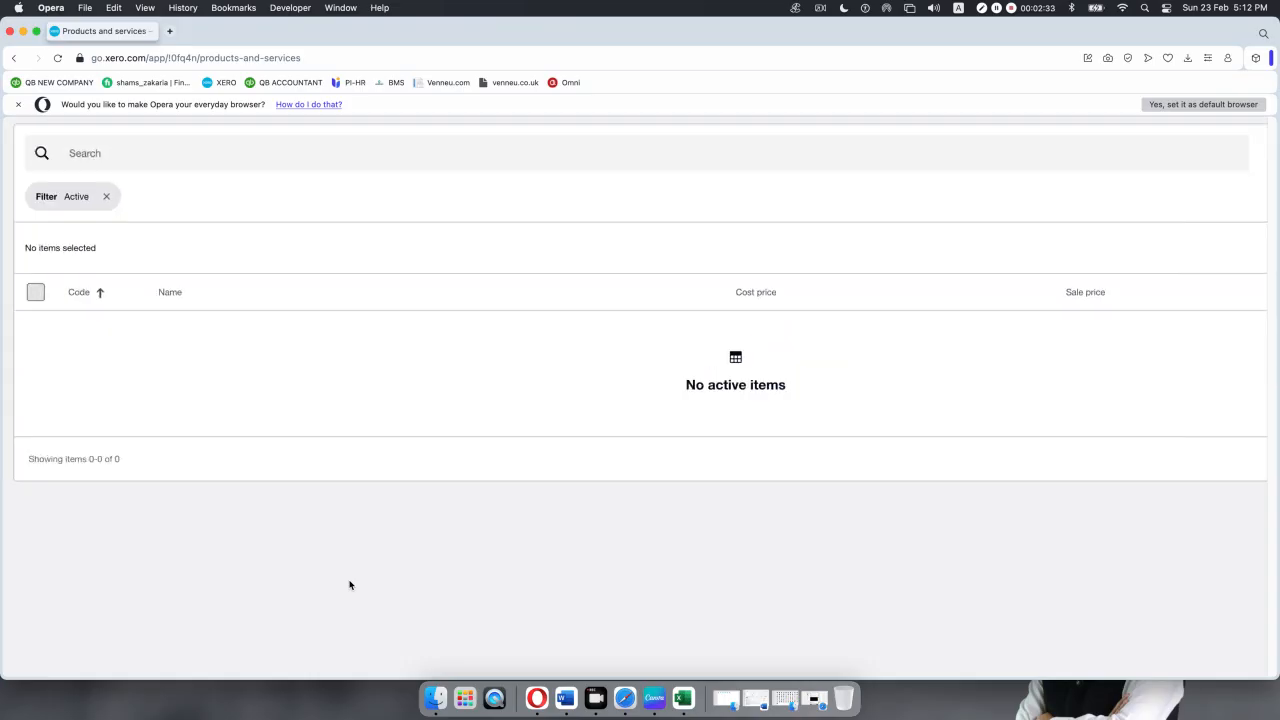
pyautogui.scroll(-2, 350, 585)
pyautogui.scroll(4, 350, 585)
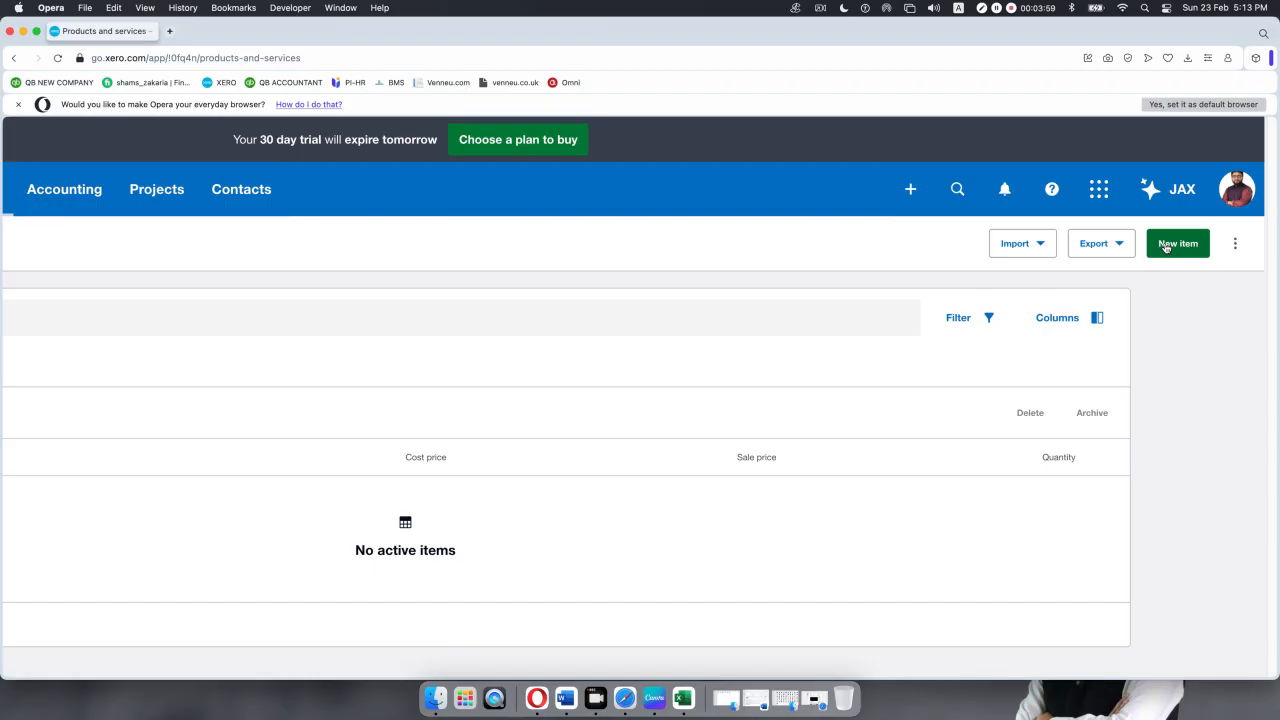
pyautogui.scroll(-3, 1166, 248)
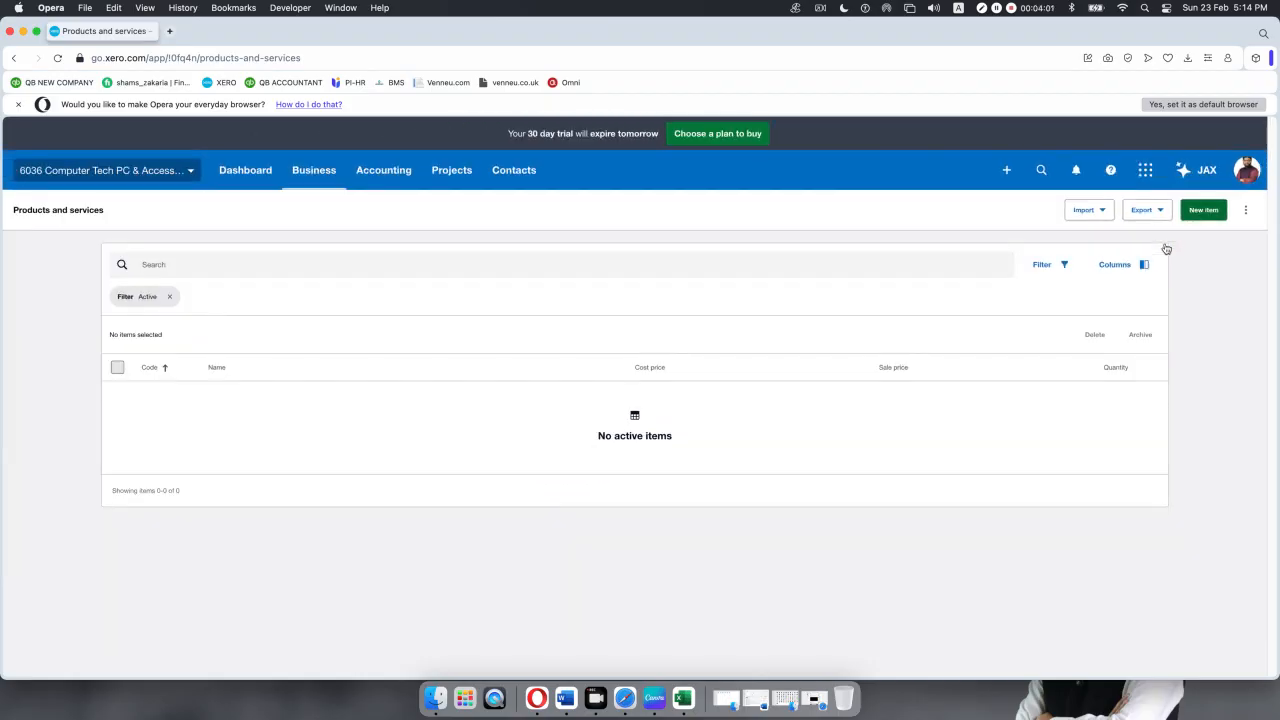
pyautogui.scroll(3, 1166, 248)
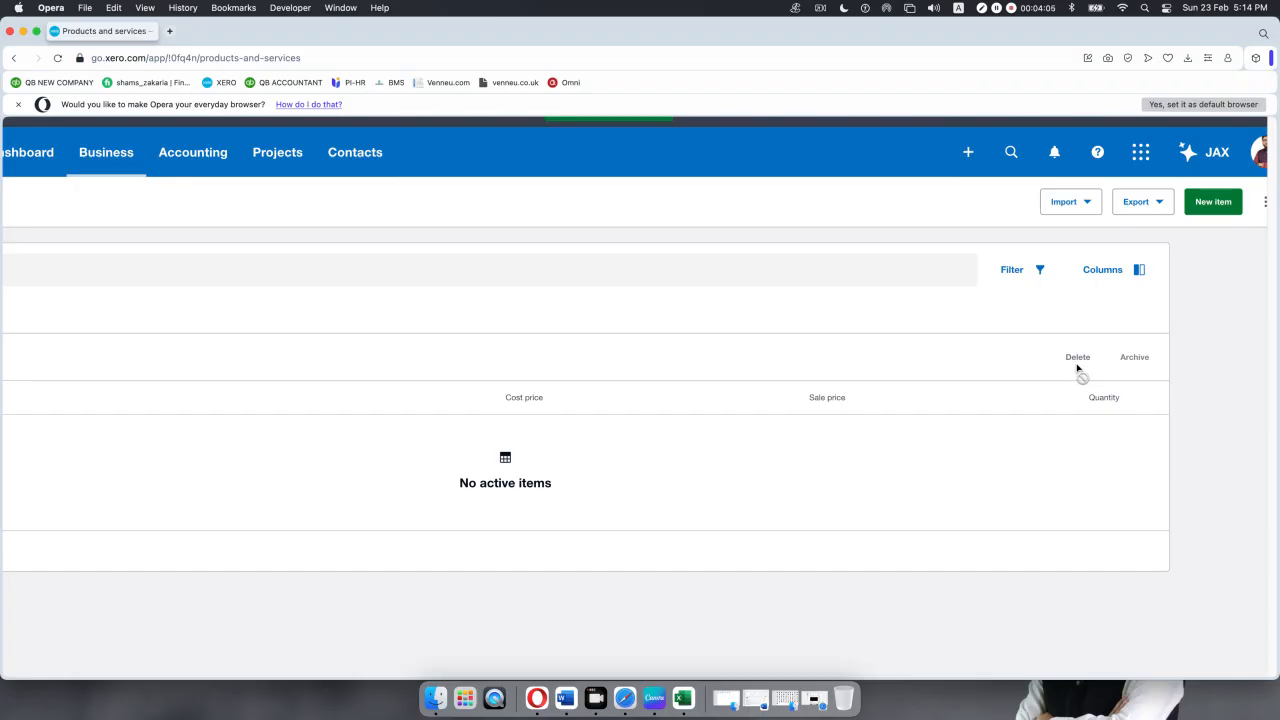
pyautogui.scroll(-3, 1077, 368)
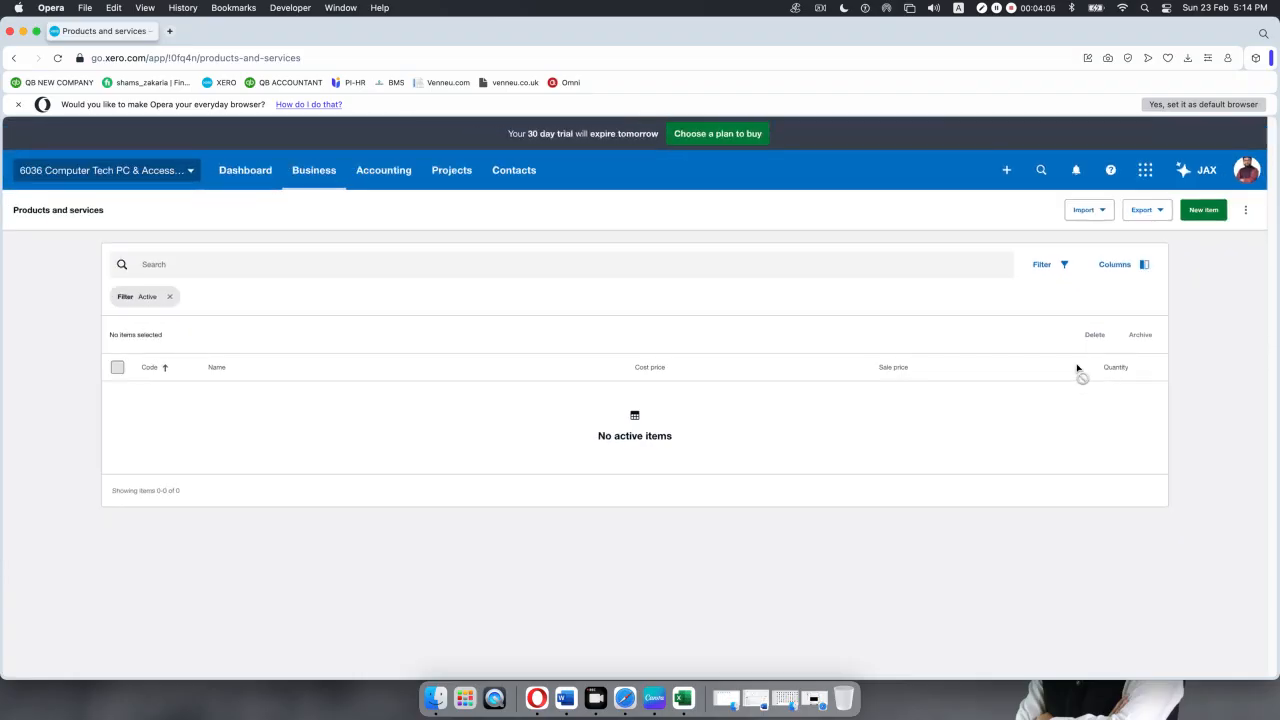
pyautogui.click(1201, 212)
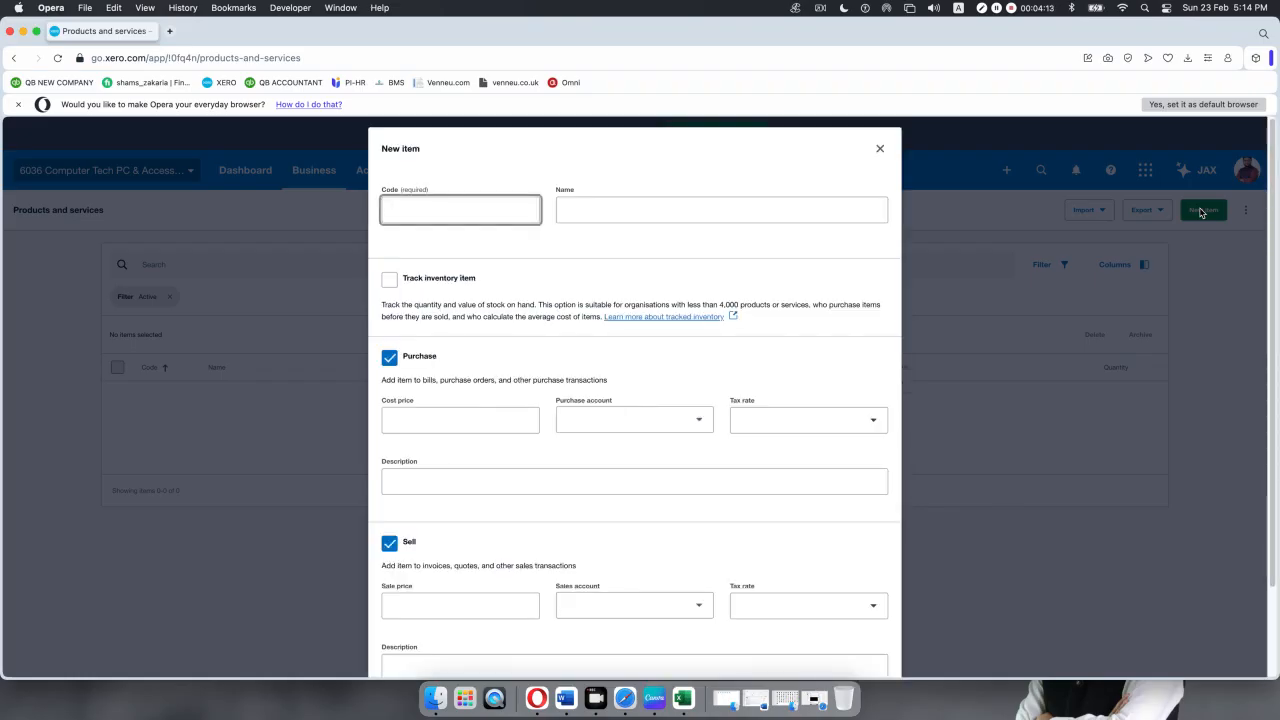
# - Examine the new item form's code, name, inventory tracking, purchase and sell fields
pyautogui.scroll(-3, 660, 315)
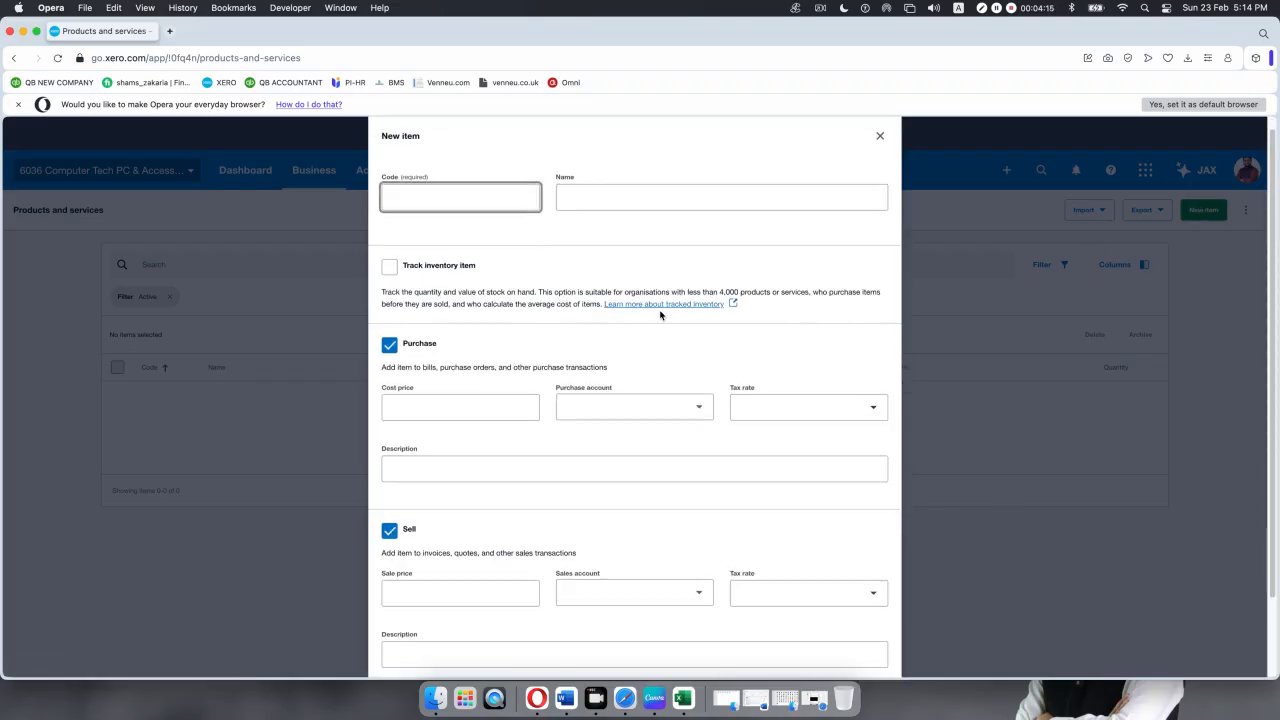
pyautogui.scroll(3, 660, 315)
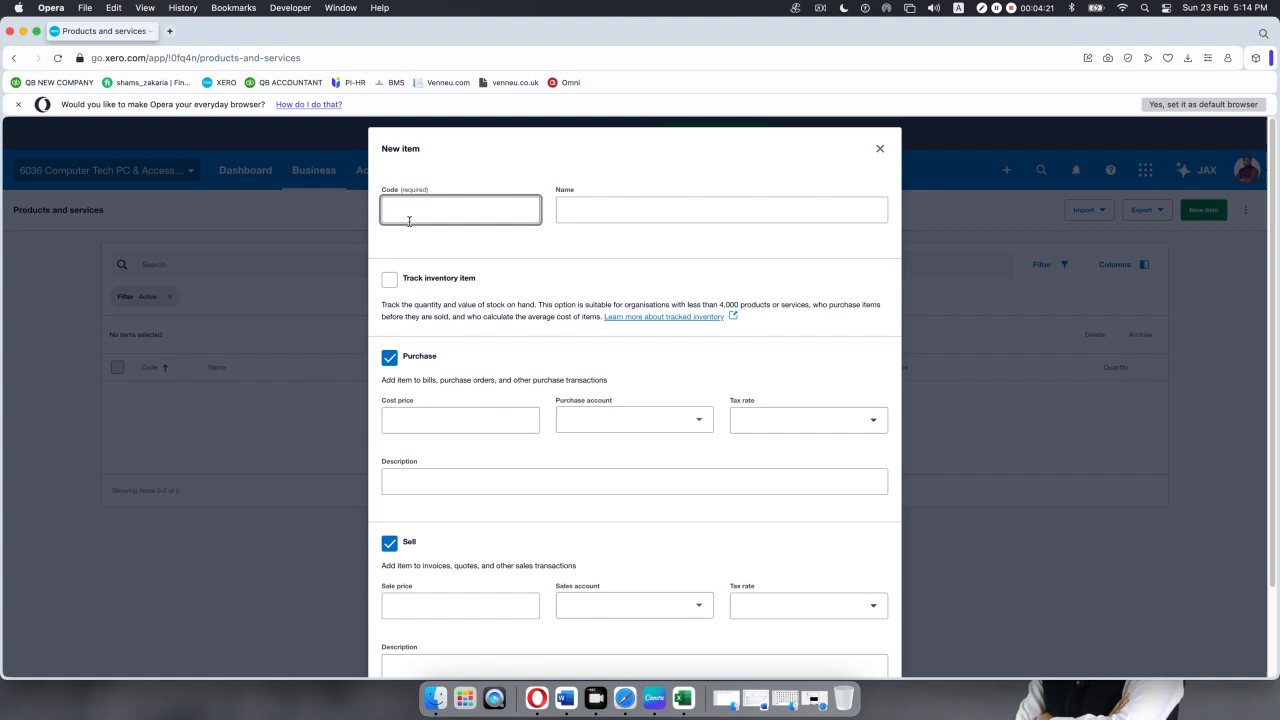
pyautogui.scroll(5, 409, 221)
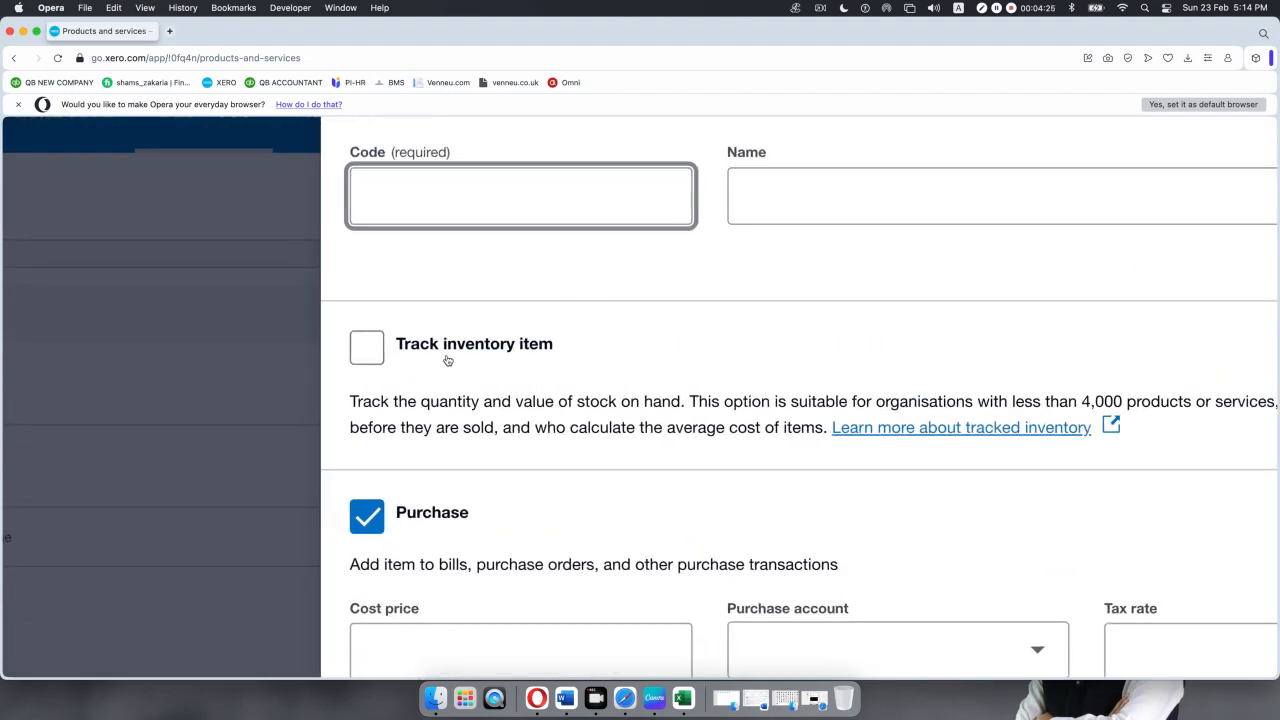
pyautogui.scroll(-2, 594, 374)
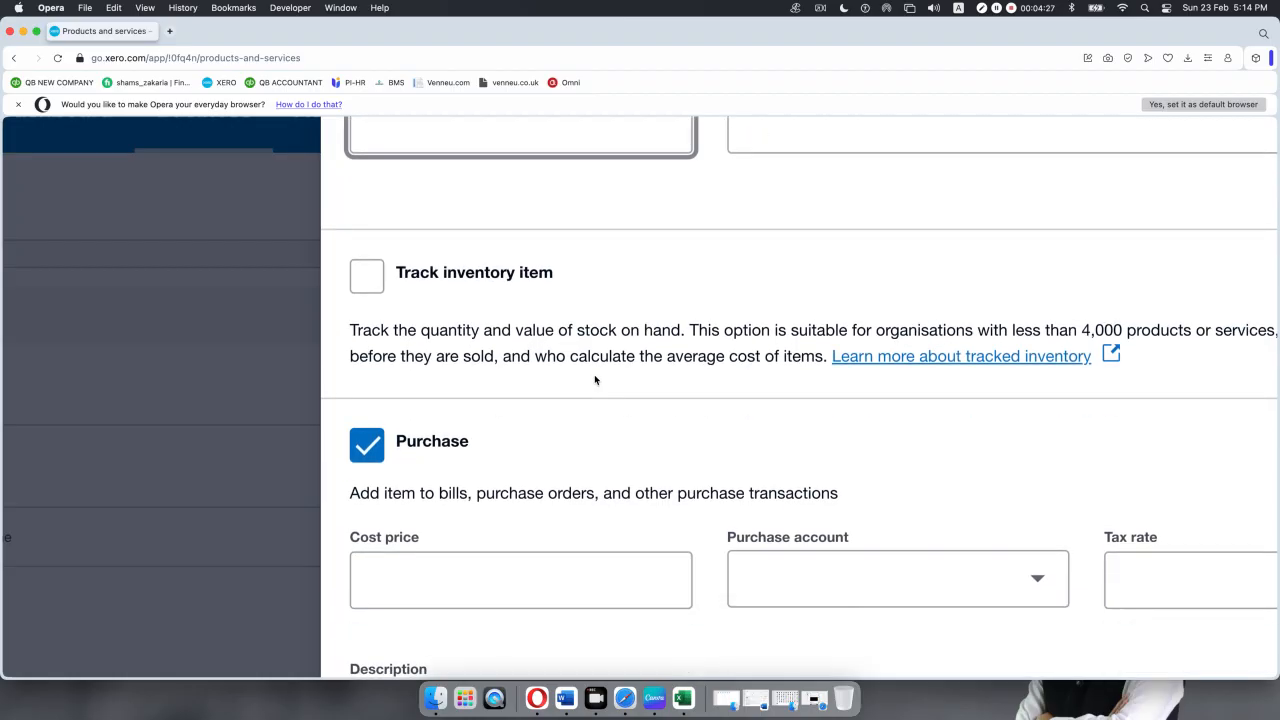
pyautogui.scroll(-3, 386, 274)
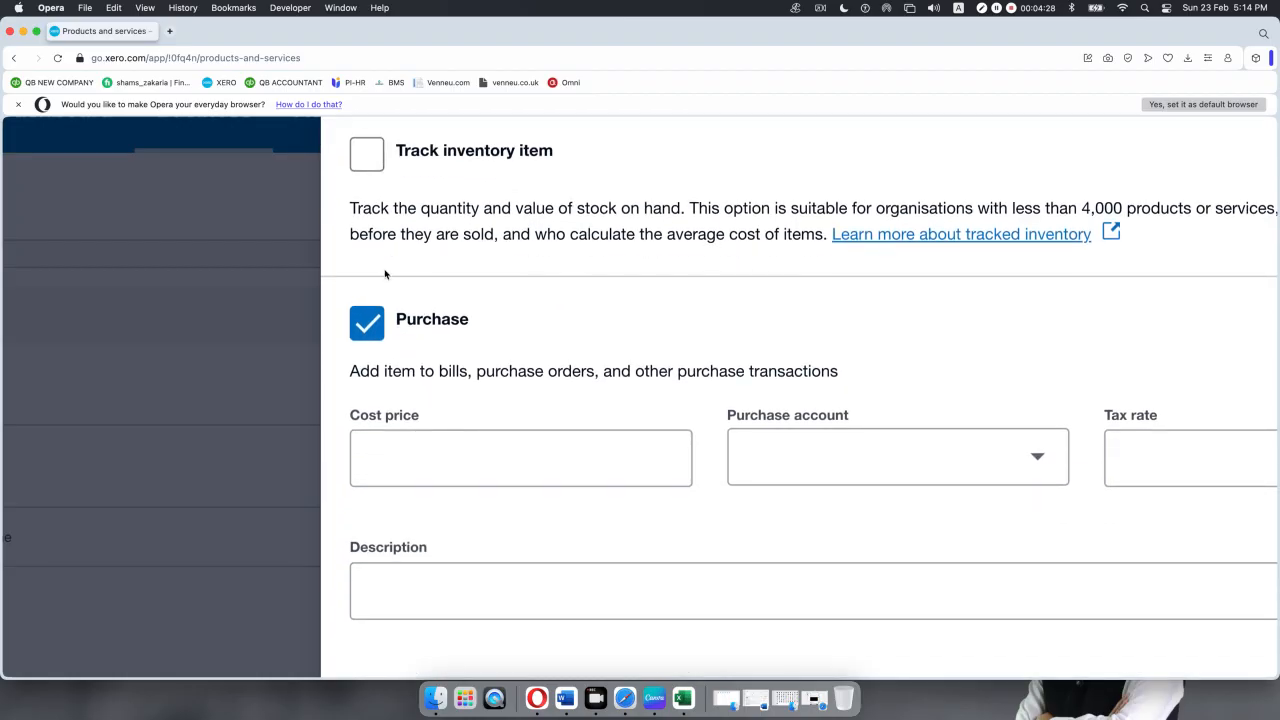
pyautogui.scroll(-1, 386, 326)
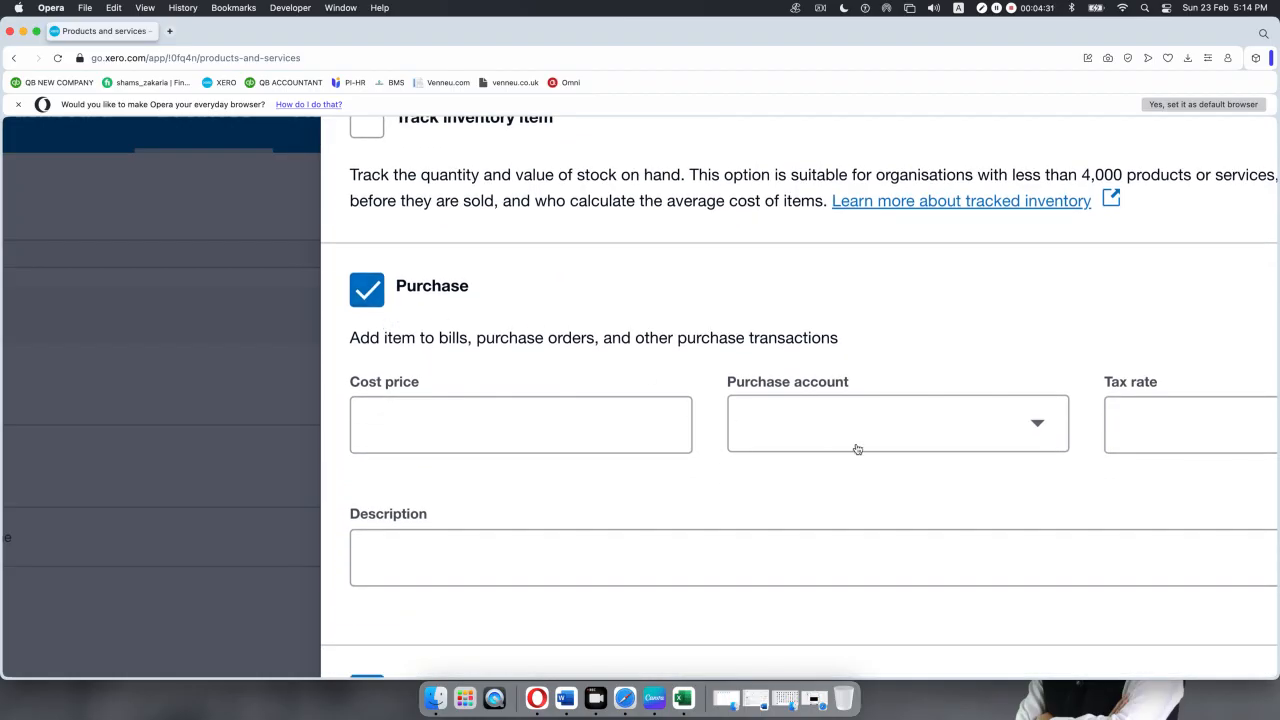
pyautogui.scroll(-5, 517, 469)
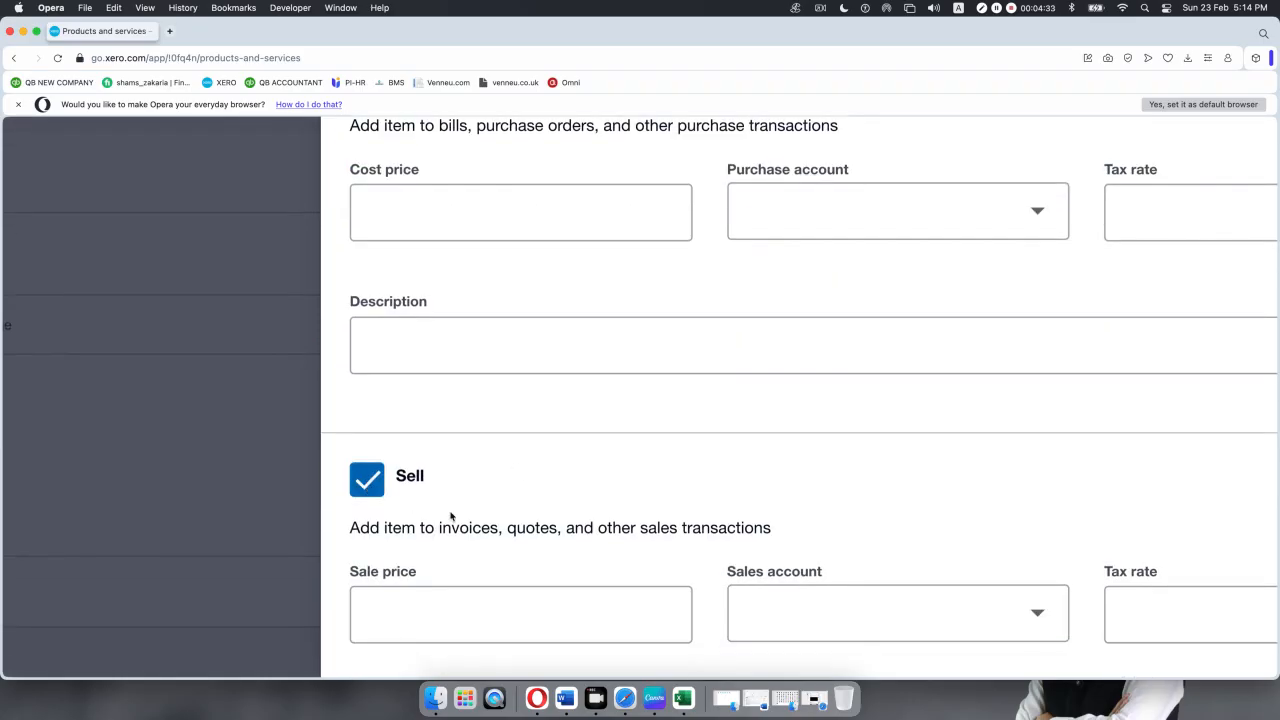
pyautogui.scroll(-7, 480, 518)
pyautogui.scroll(14, 481, 524)
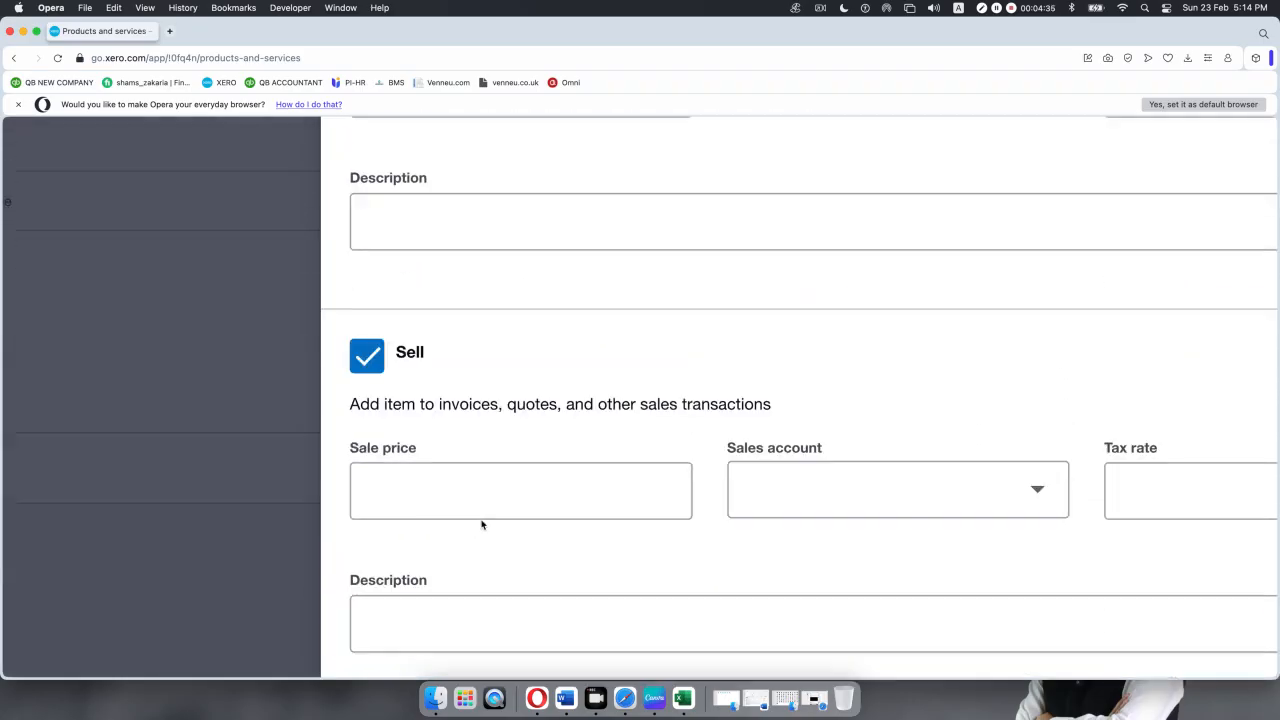
# - Enter 1001 as the new item's code and Key Board as its name
pyautogui.press('super+minus')
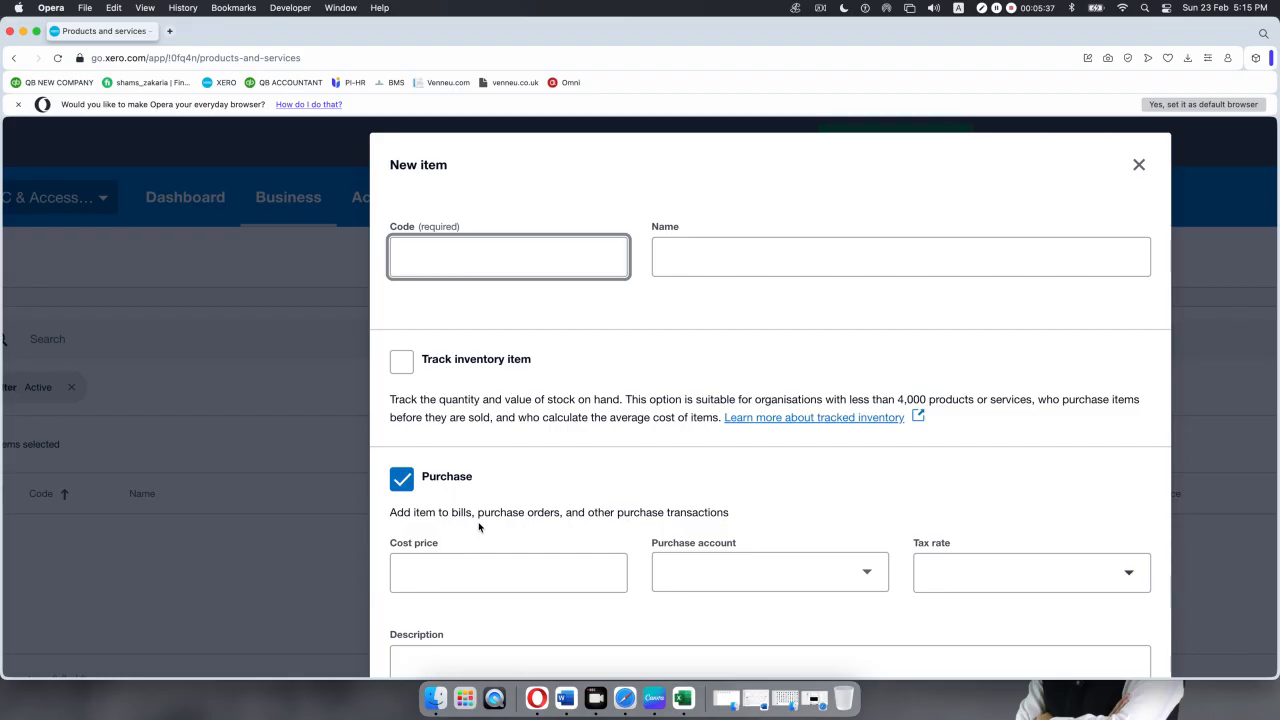
pyautogui.write('1001')
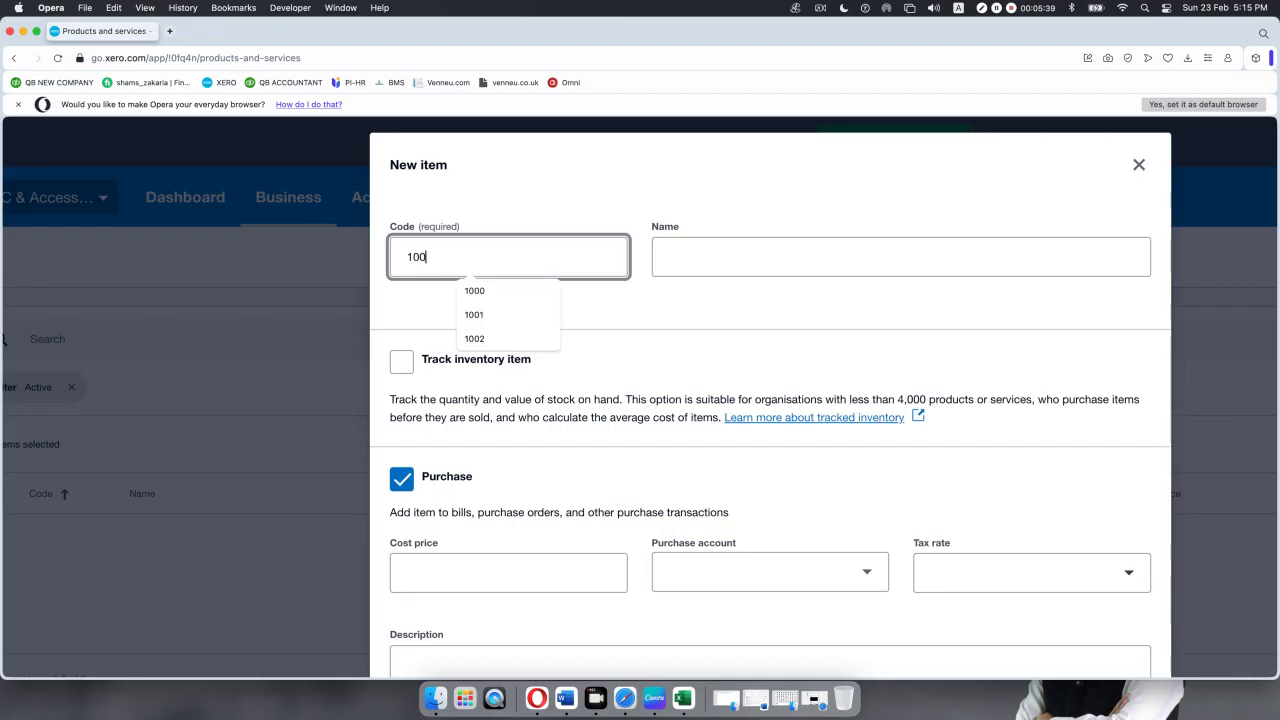
pyautogui.click(688, 250)
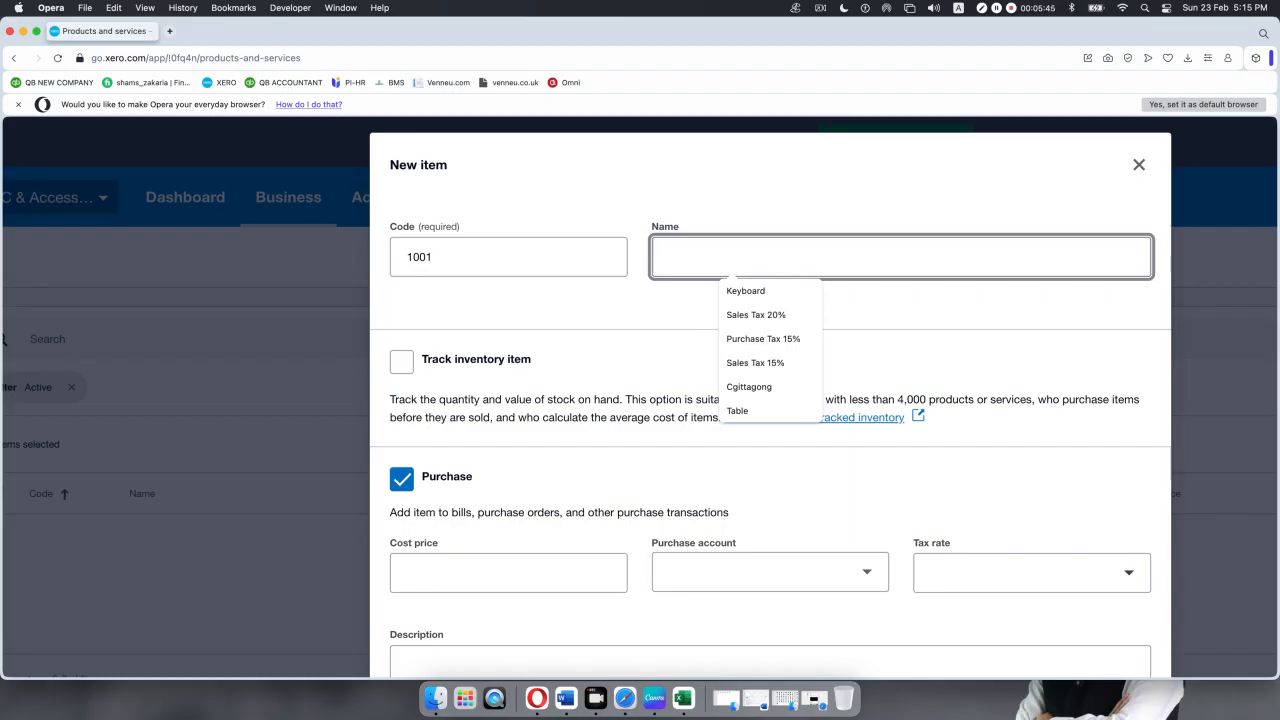
pyautogui.write('Key Board')
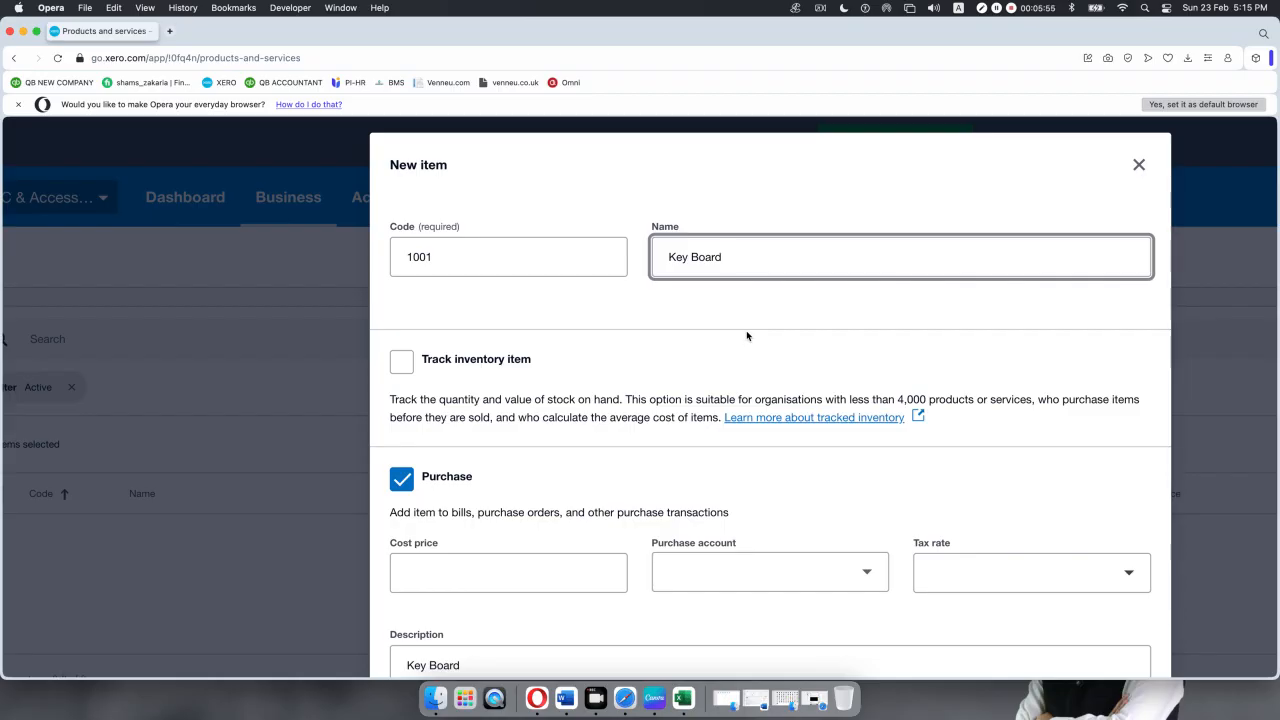
# - Enable inventory tracking for the Key Board item
pyautogui.press('super+minus')
pyautogui.press('super+minus')
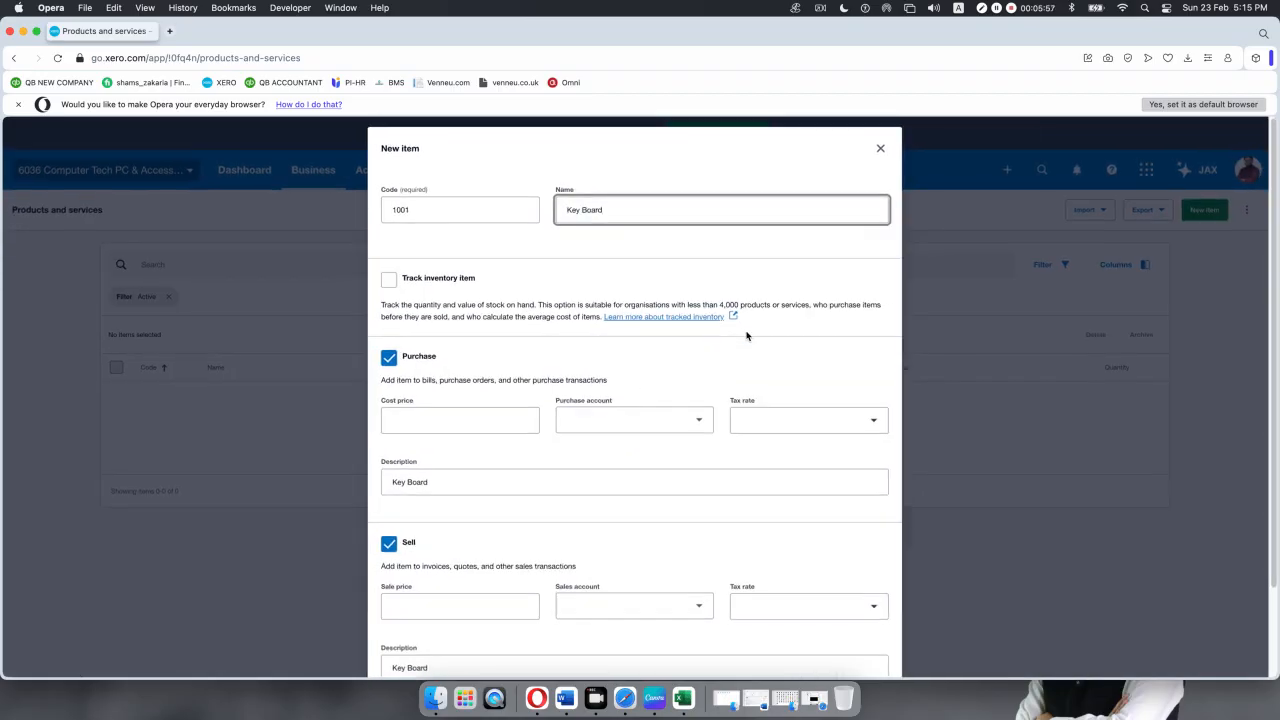
pyautogui.scroll(5, 746, 336)
pyautogui.scroll(-2, 746, 336)
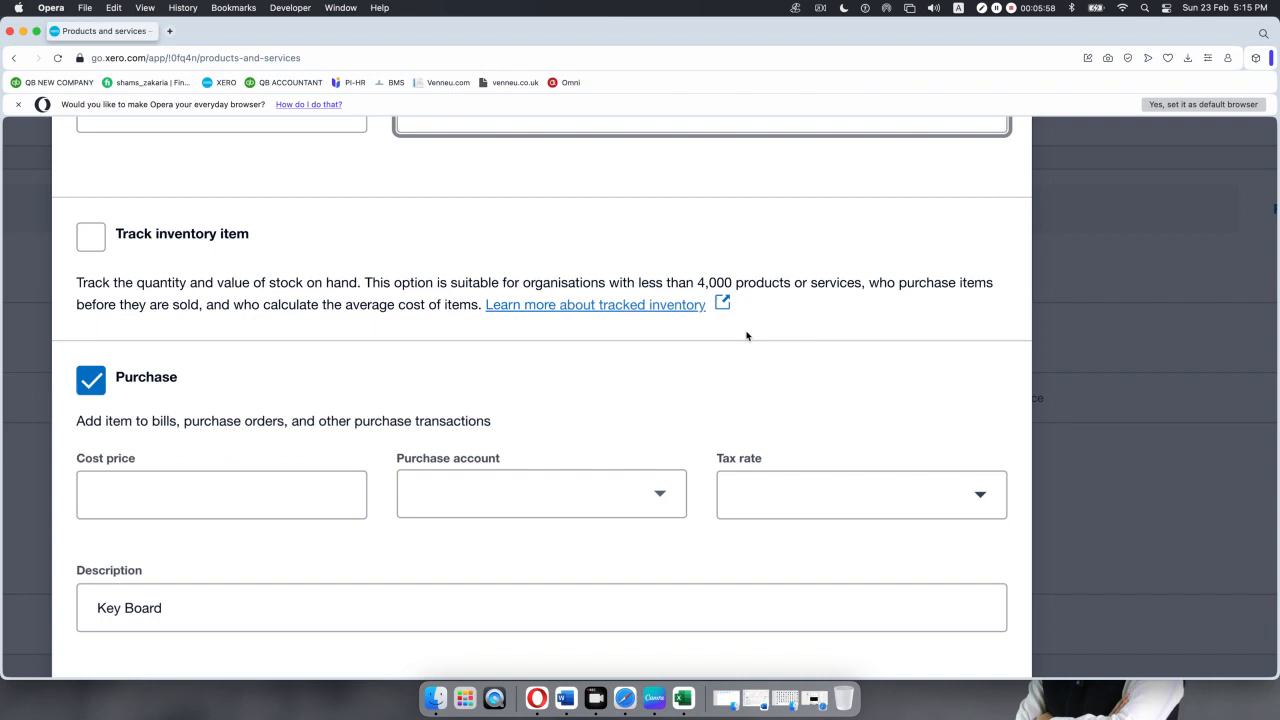
pyautogui.scroll(2, 523, 306)
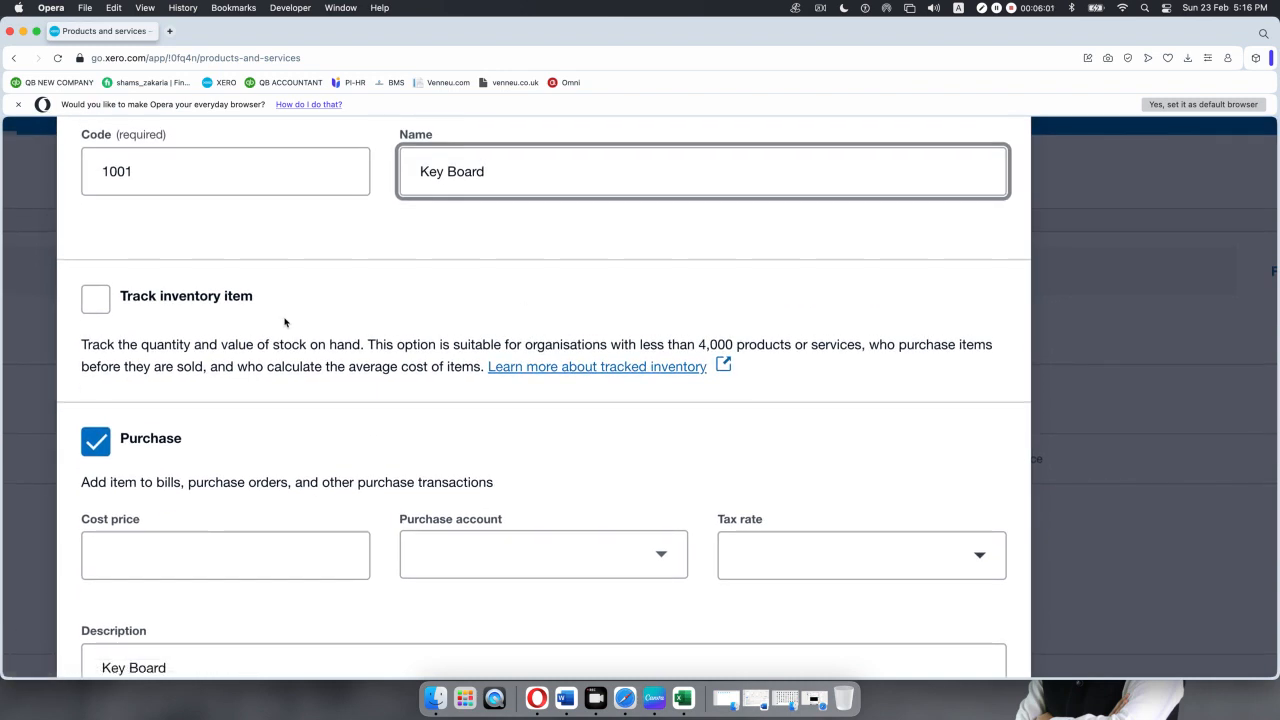
pyautogui.click(94, 306)
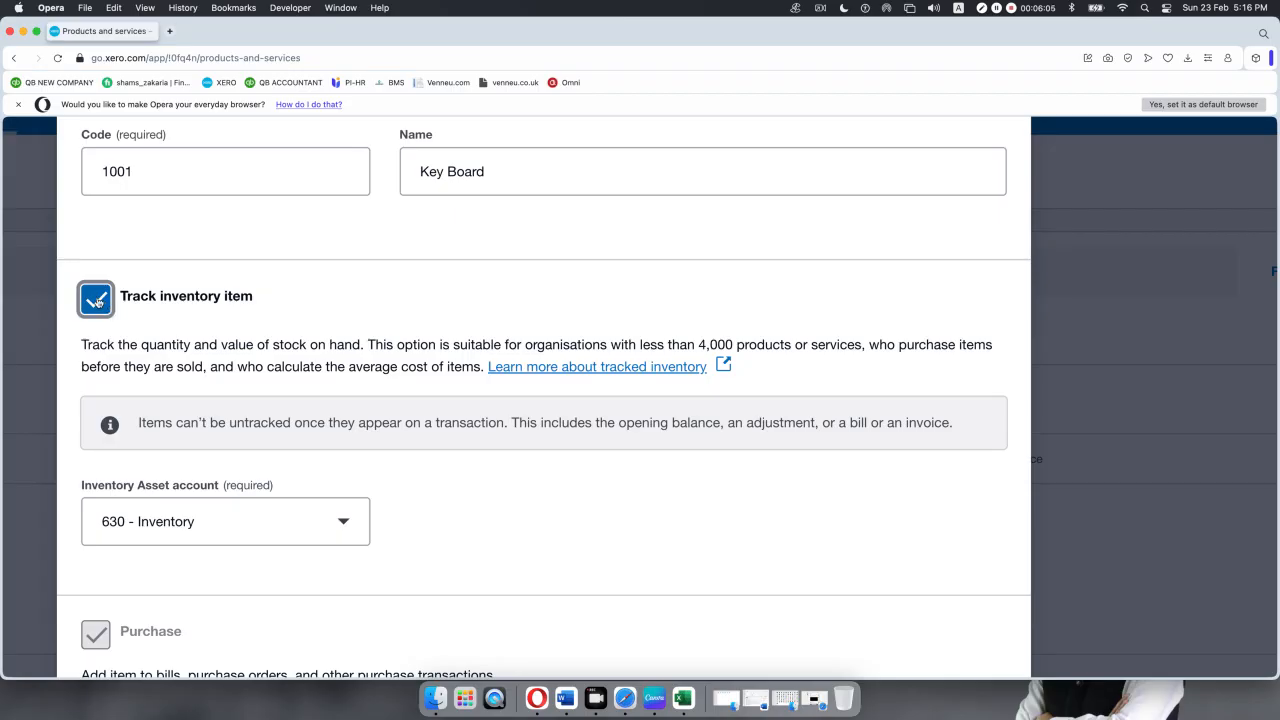
# - Turn inventory tracking off and on again to compare the form's fields, and view the Inventory Asset account choices
pyautogui.click(95, 302)
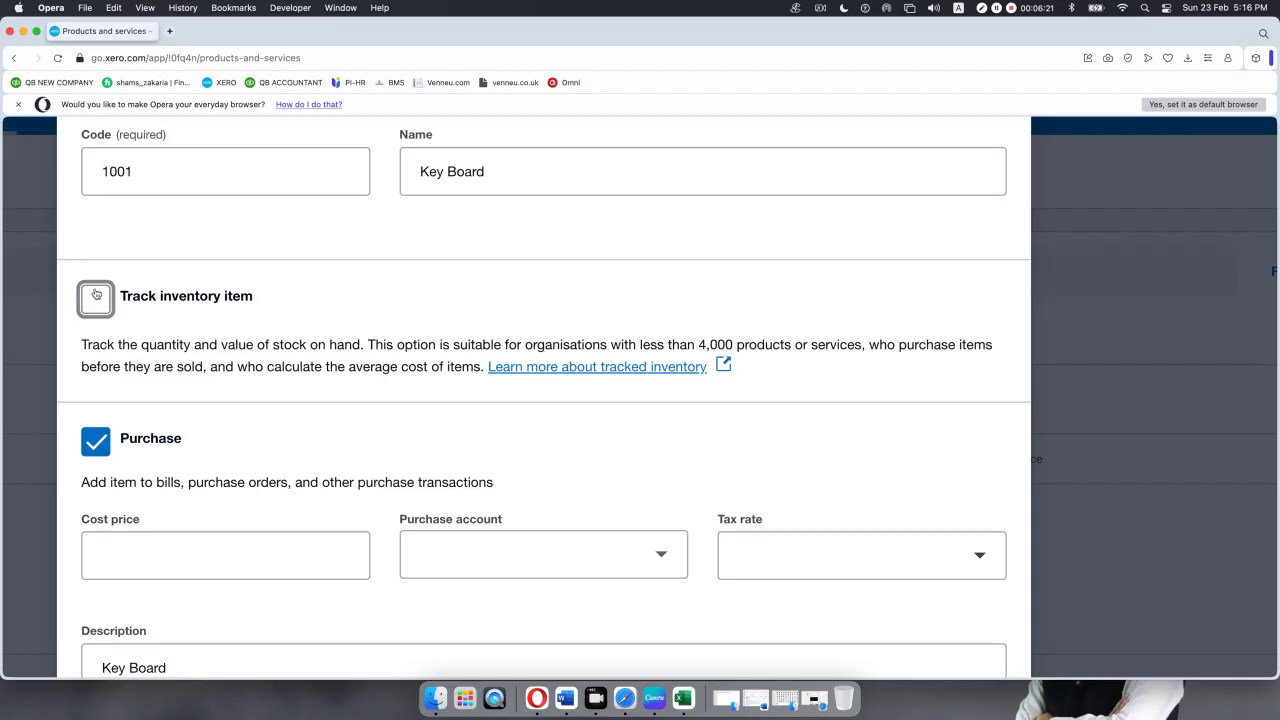
pyautogui.click(95, 296)
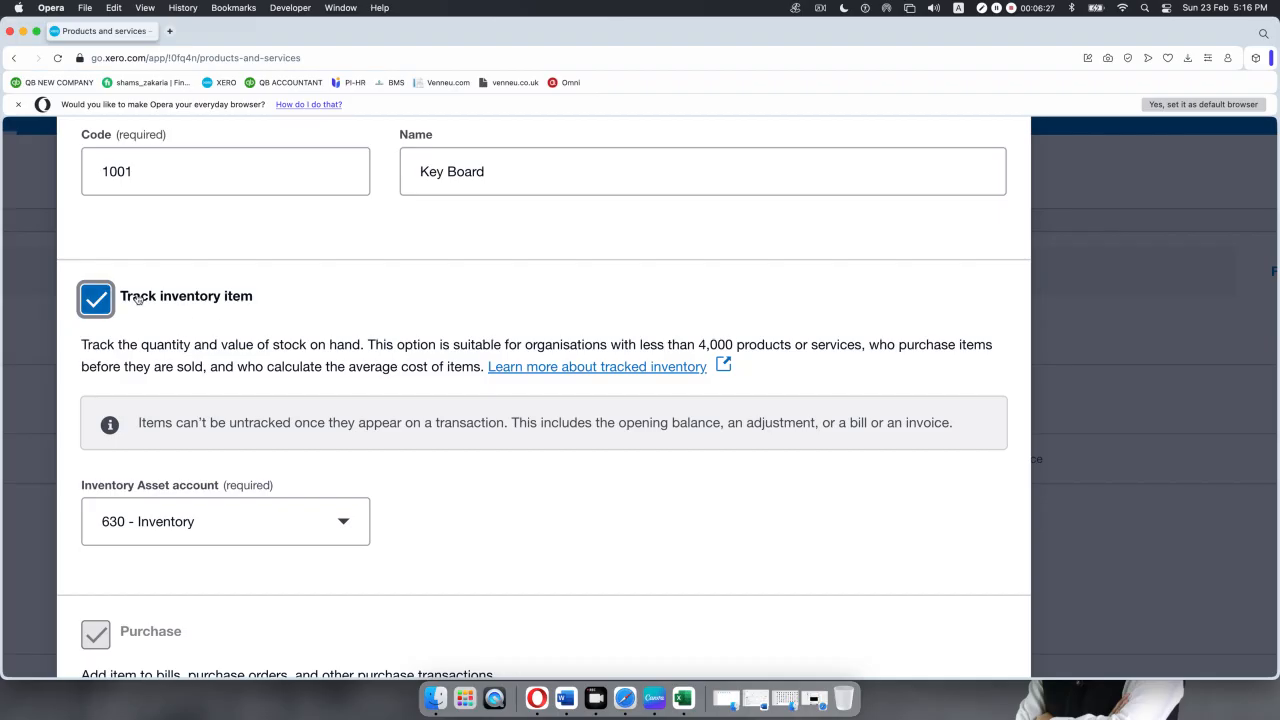
pyautogui.click(95, 298)
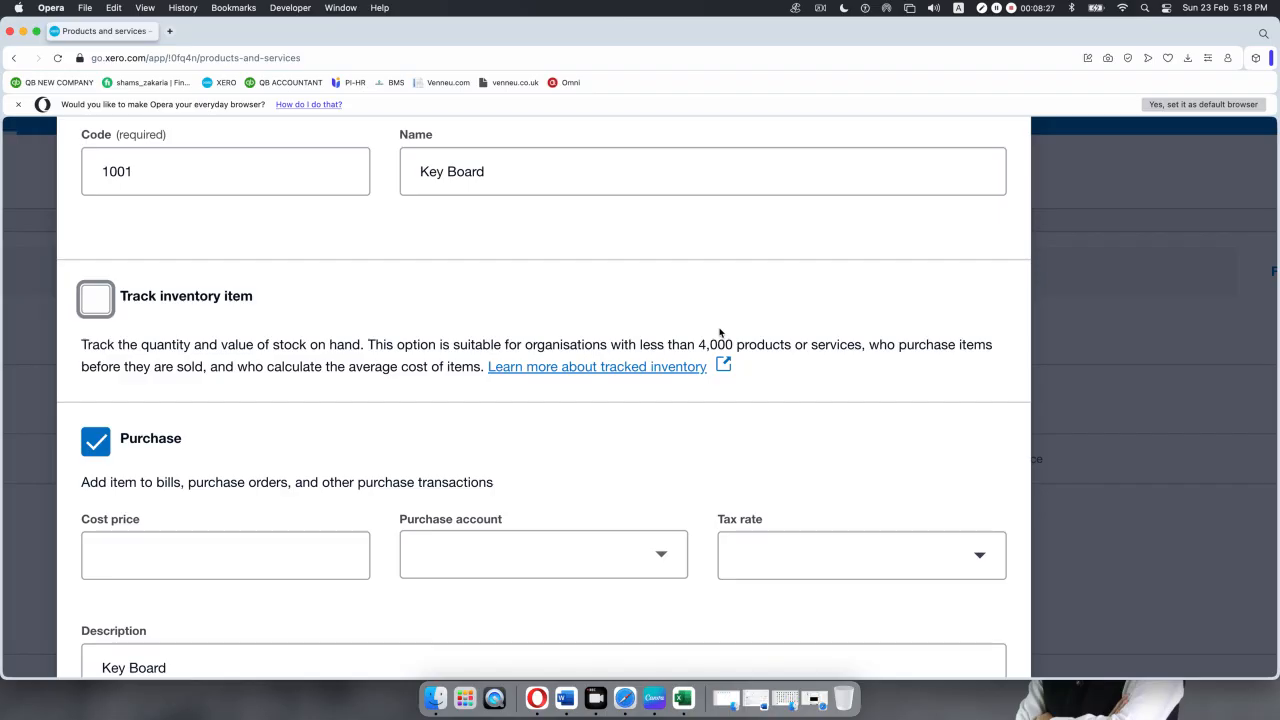
pyautogui.click(92, 310)
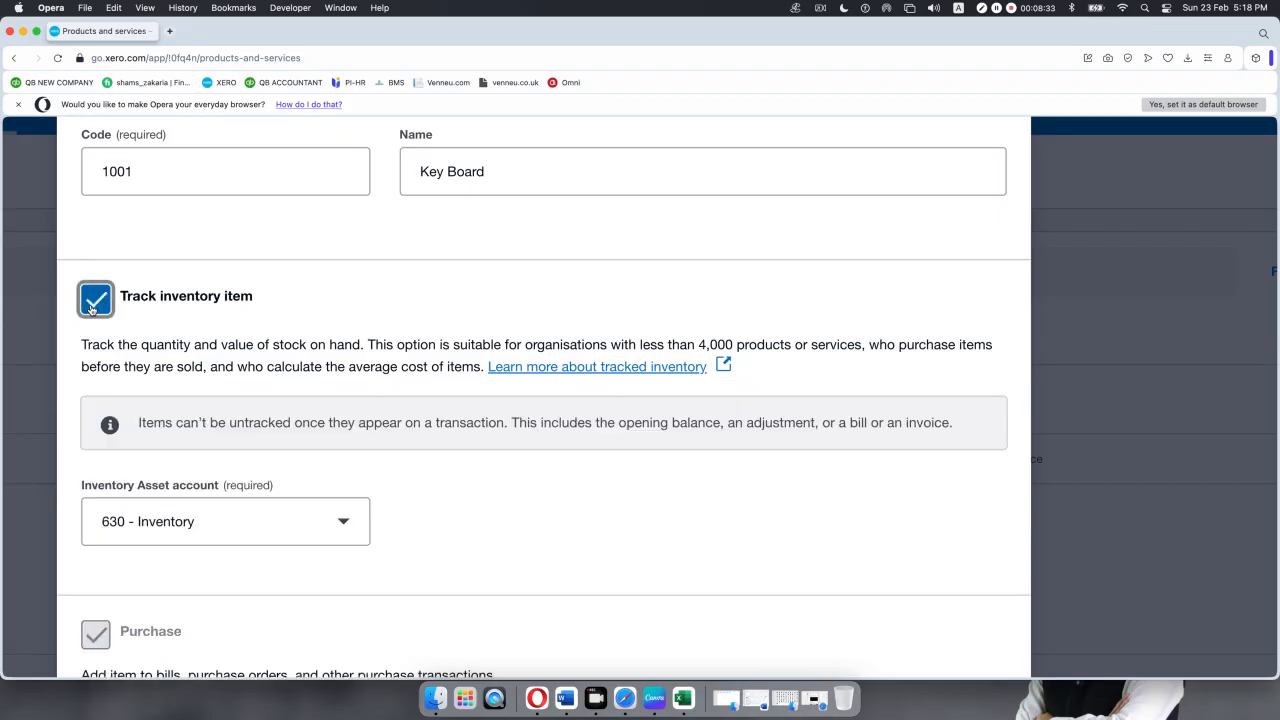
pyautogui.scroll(-3, 452, 428)
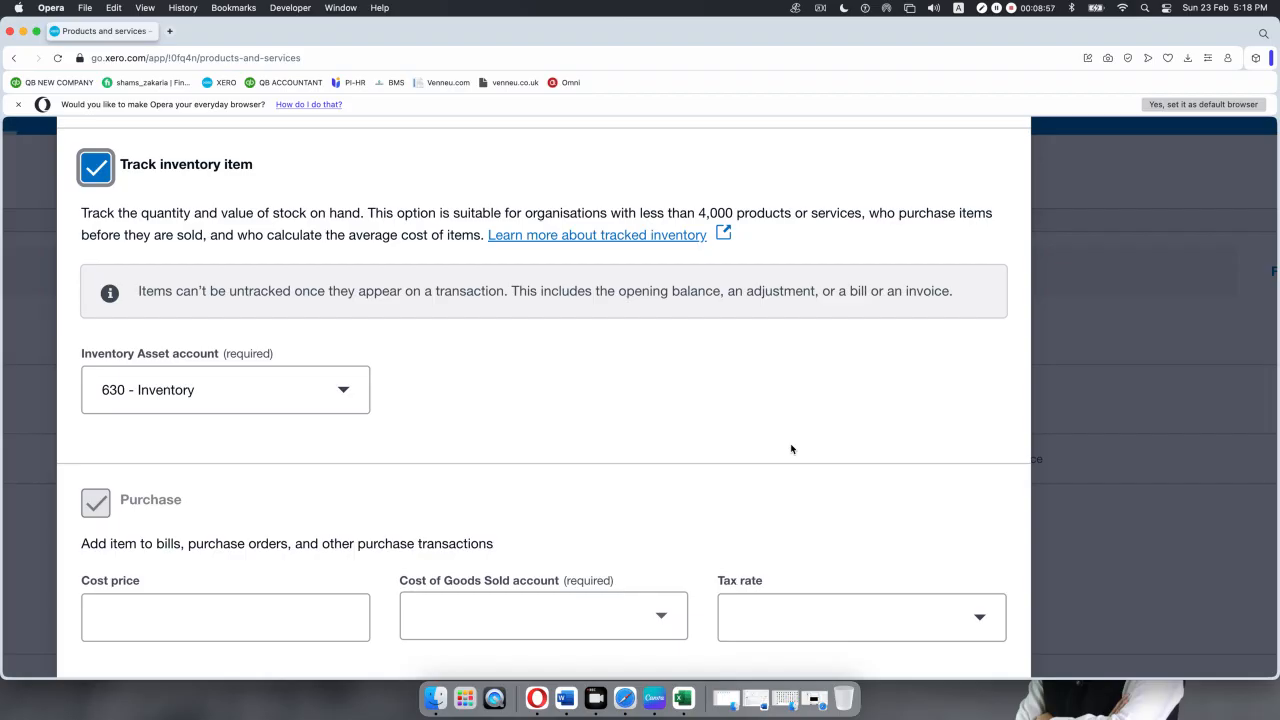
pyautogui.click(343, 390)
pyautogui.click(343, 390)
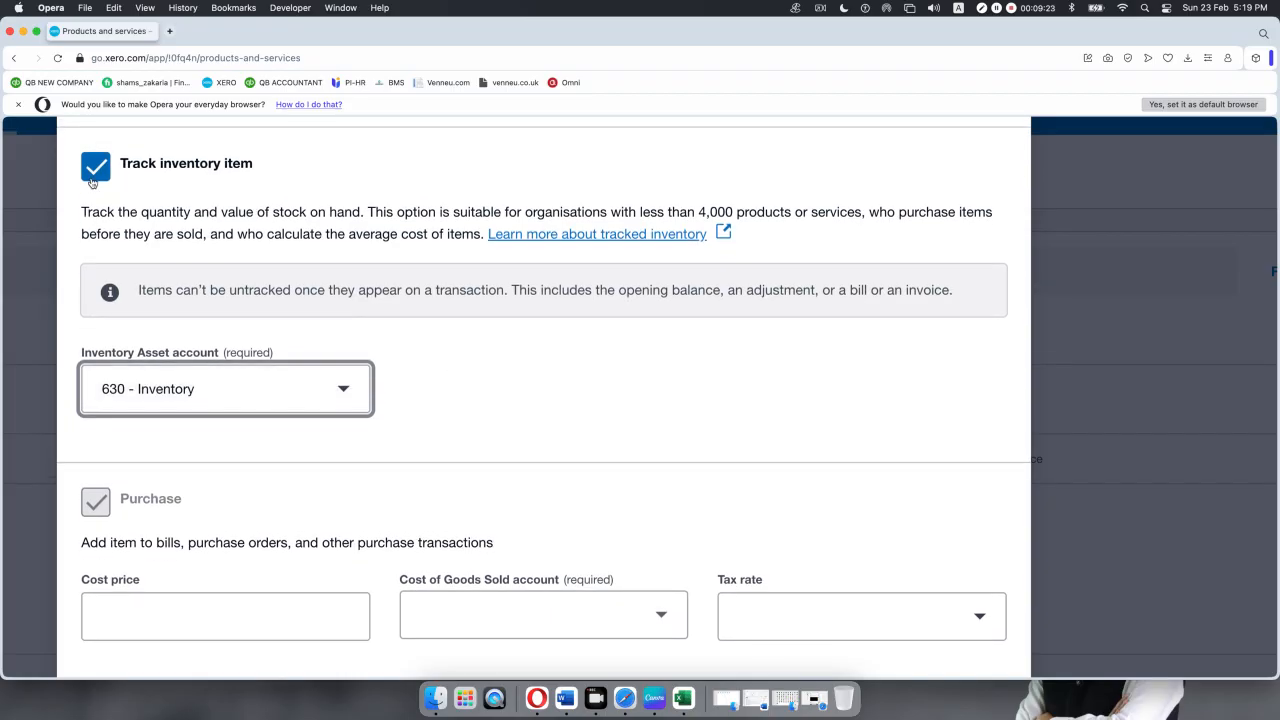
pyautogui.click(91, 180)
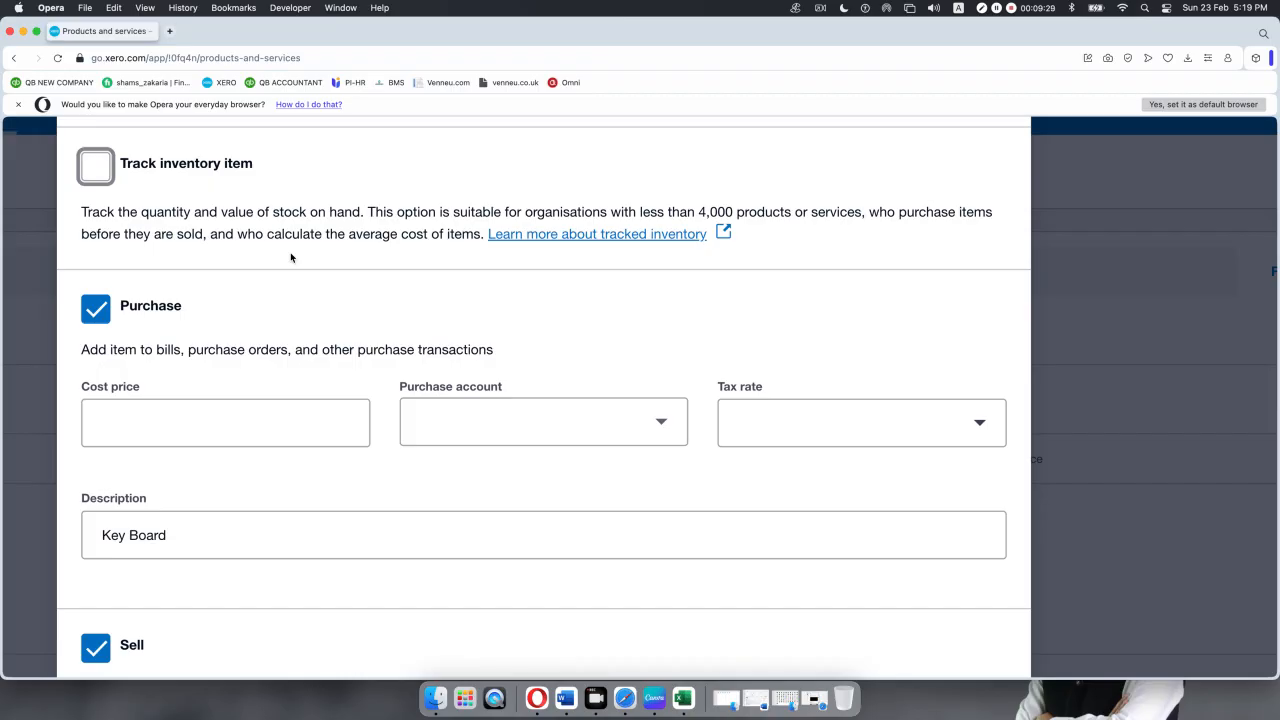
pyautogui.click(91, 167)
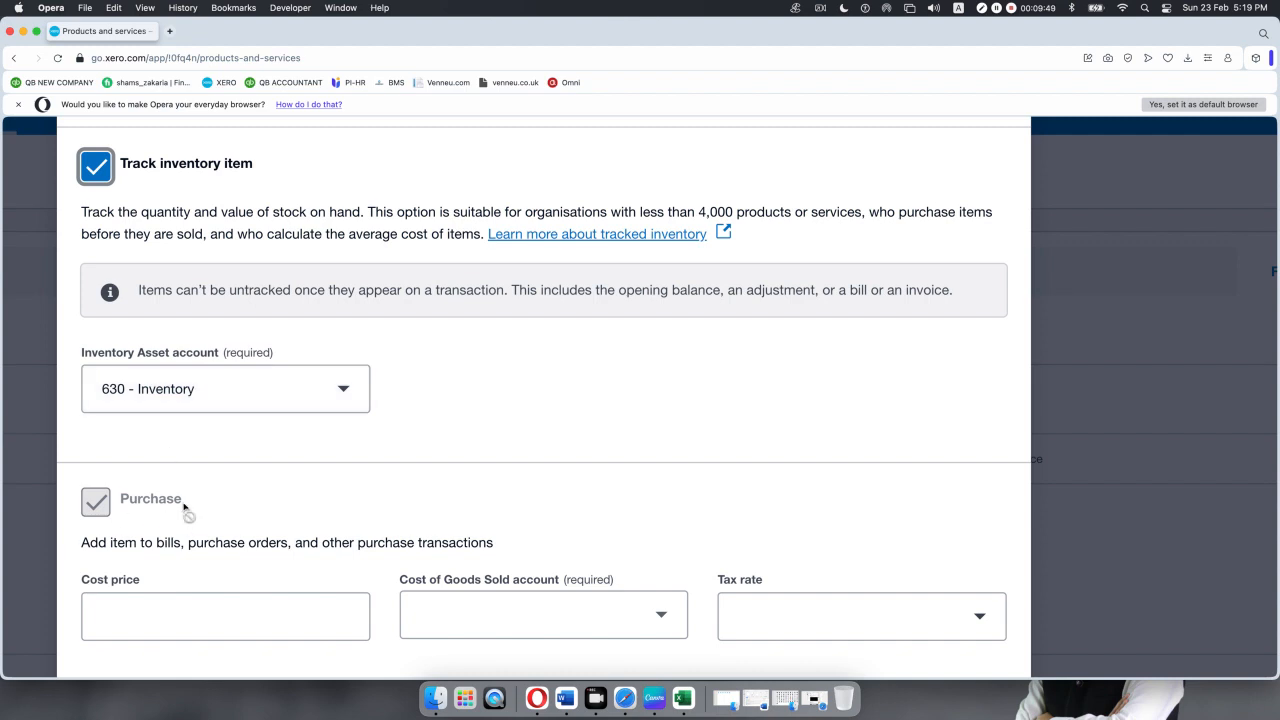
# - Set the item's purchase cost price to 80
pyautogui.scroll(-4, 184, 508)
pyautogui.scroll(-1, 184, 508)
pyautogui.scroll(2, 184, 508)
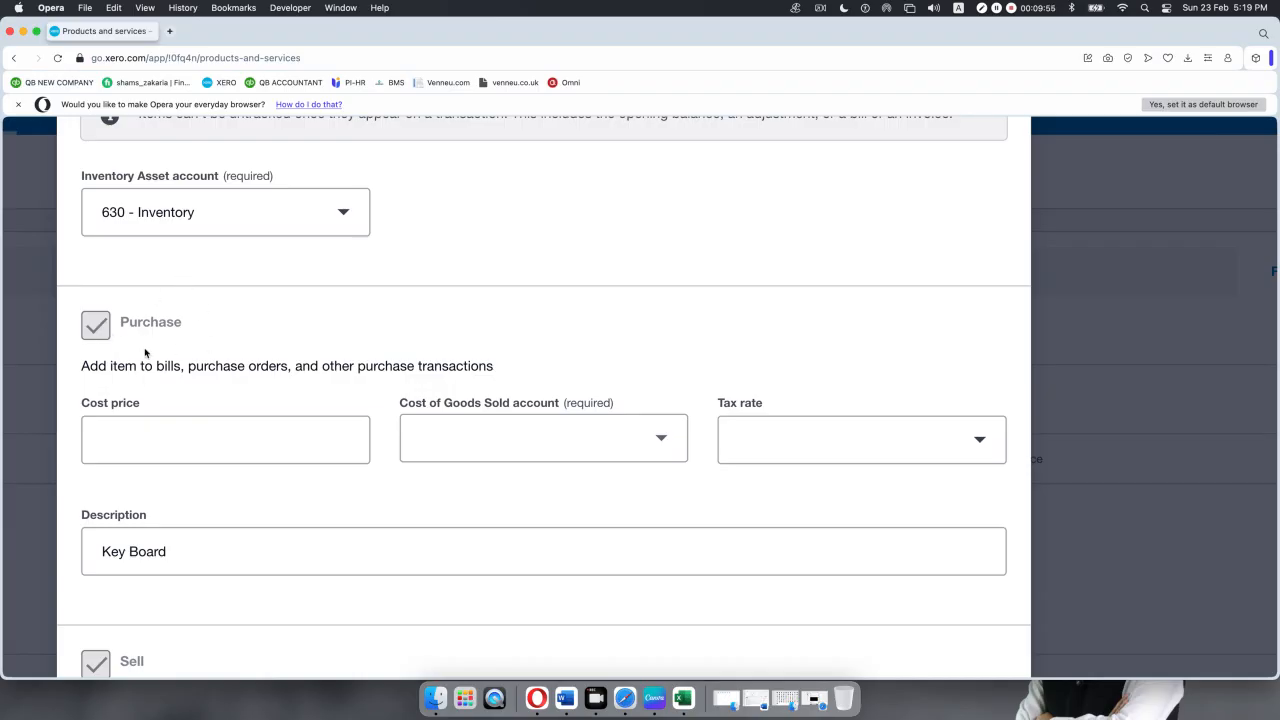
pyautogui.click(169, 445)
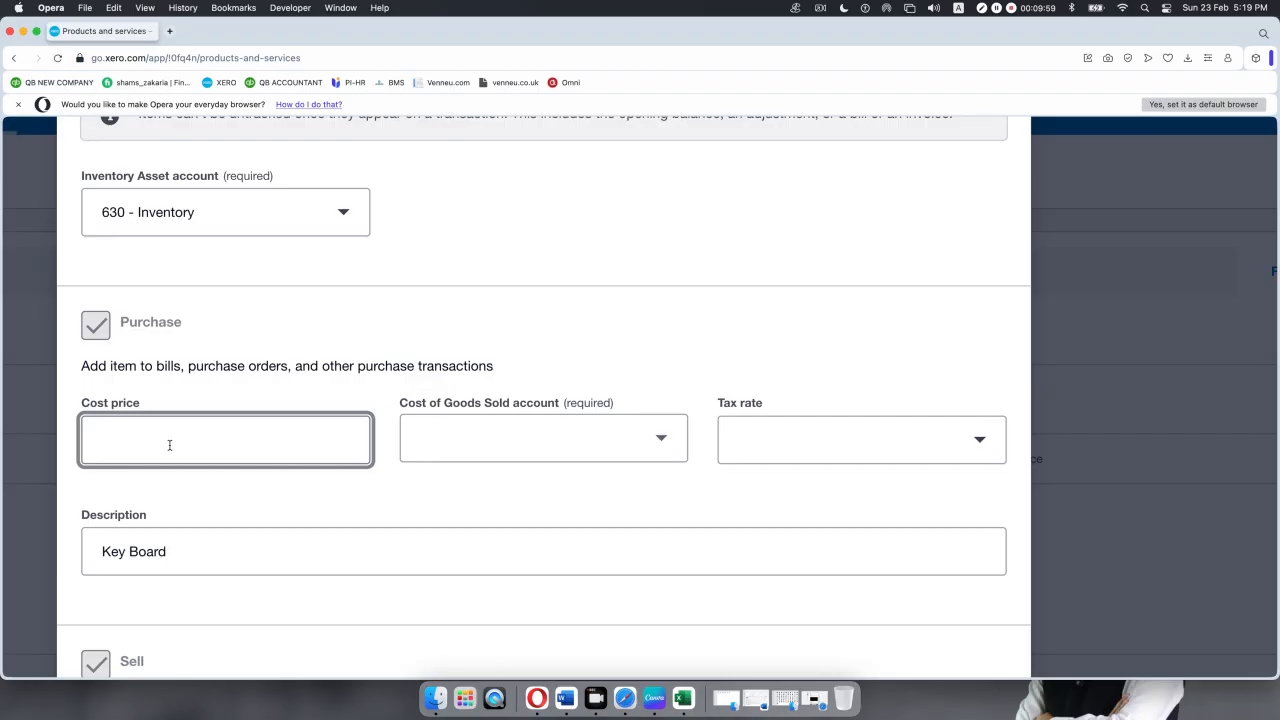
pyautogui.write('80')
pyautogui.click(596, 347)
pyautogui.scroll(-2, 596, 347)
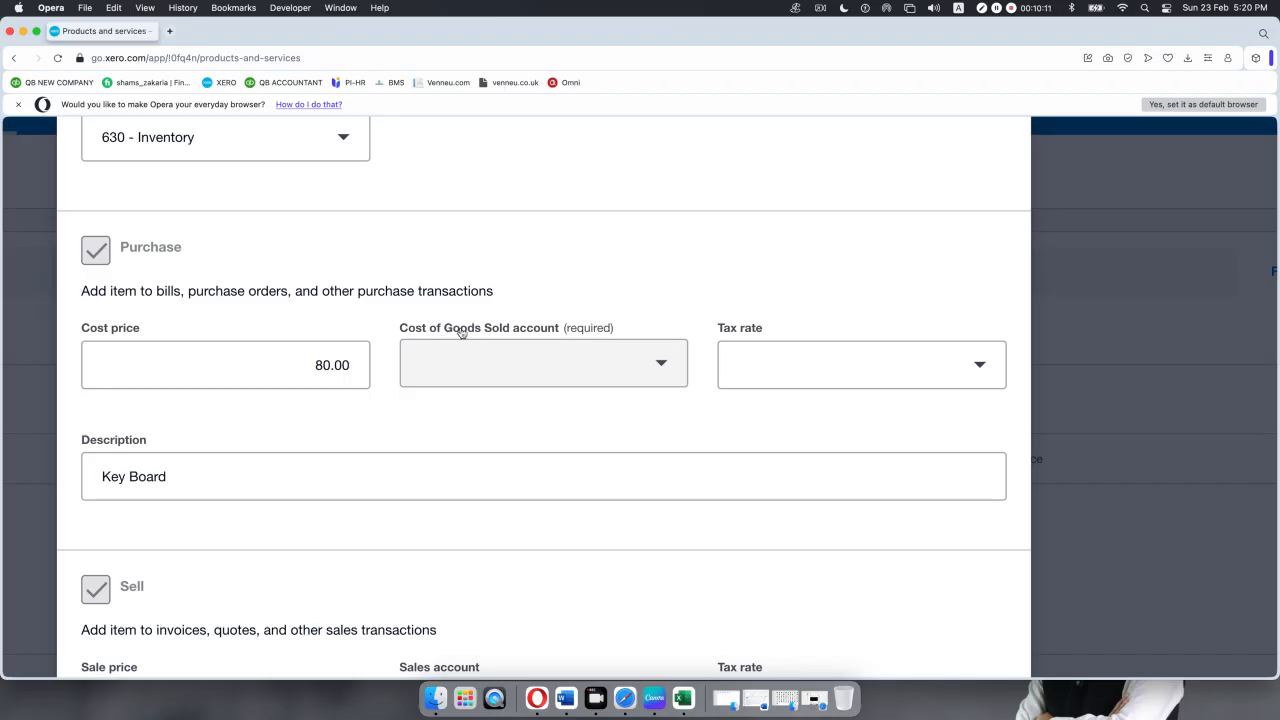
# - Assign 310 - Cost of Goods Sold as the purchase account and set the purchase description to Key Board A4 Tech Kamal Agency
pyautogui.click(664, 366)
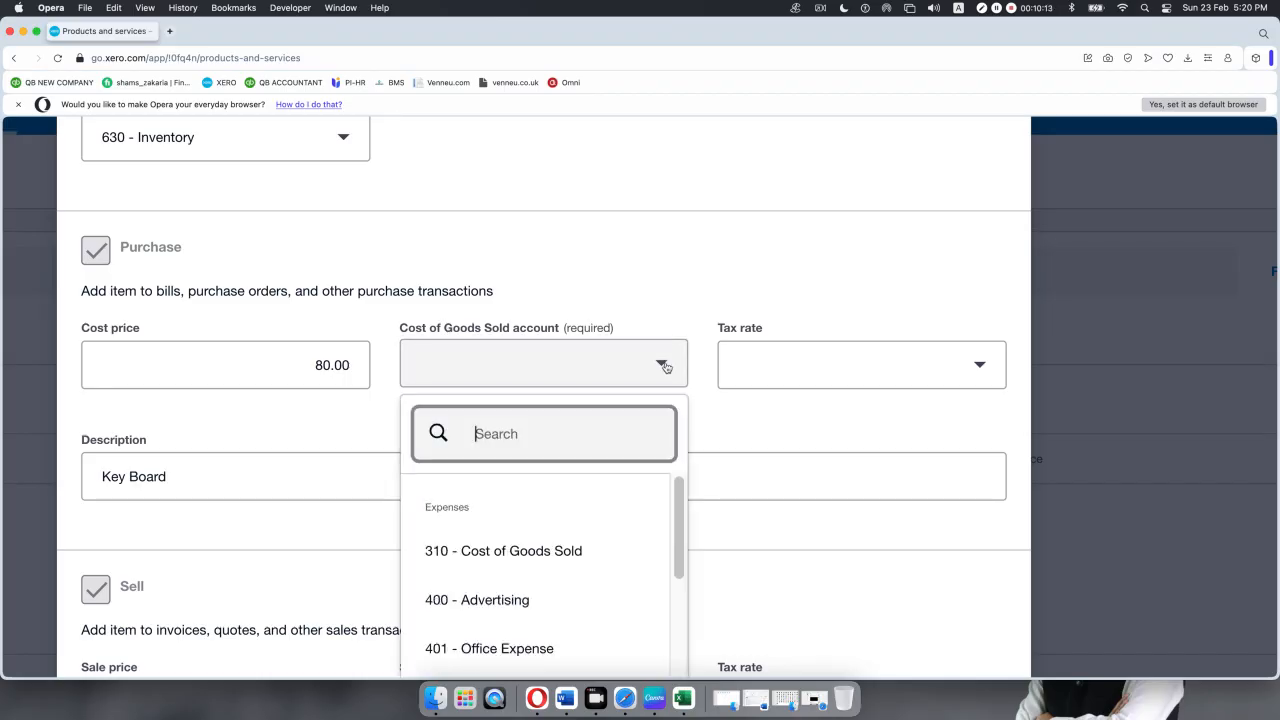
pyautogui.click(531, 551)
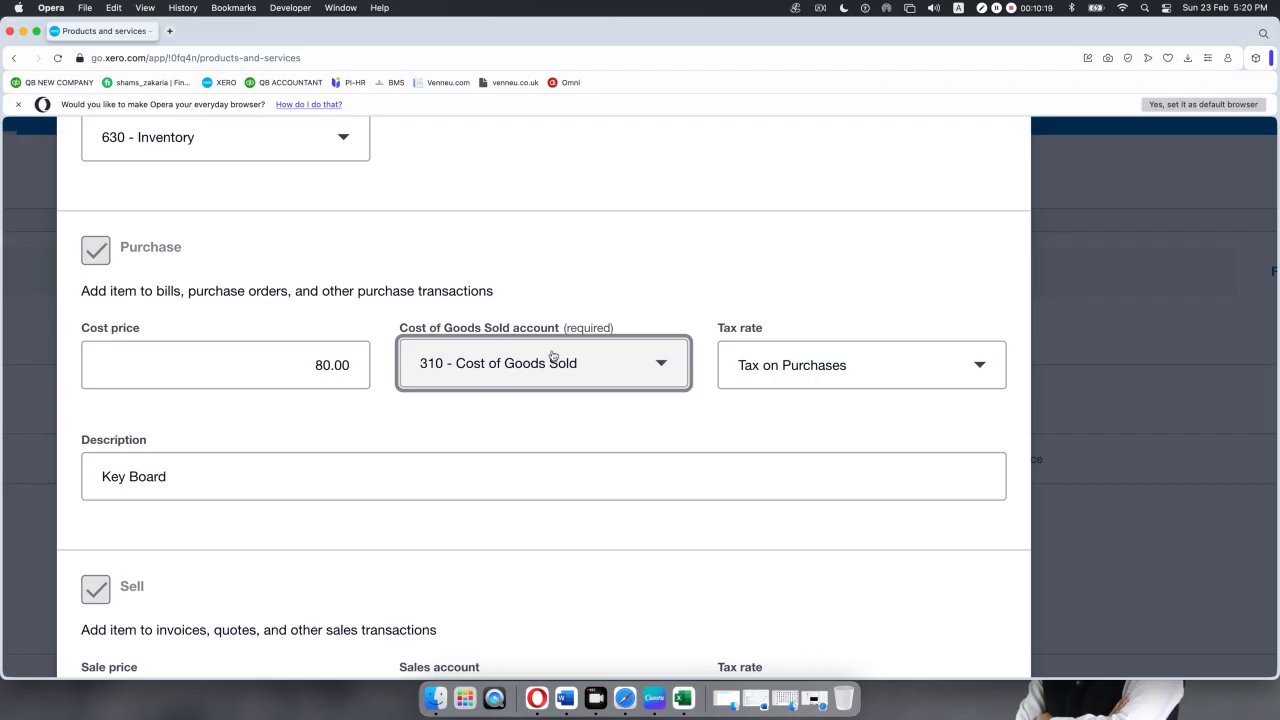
pyautogui.scroll(-2, 383, 409)
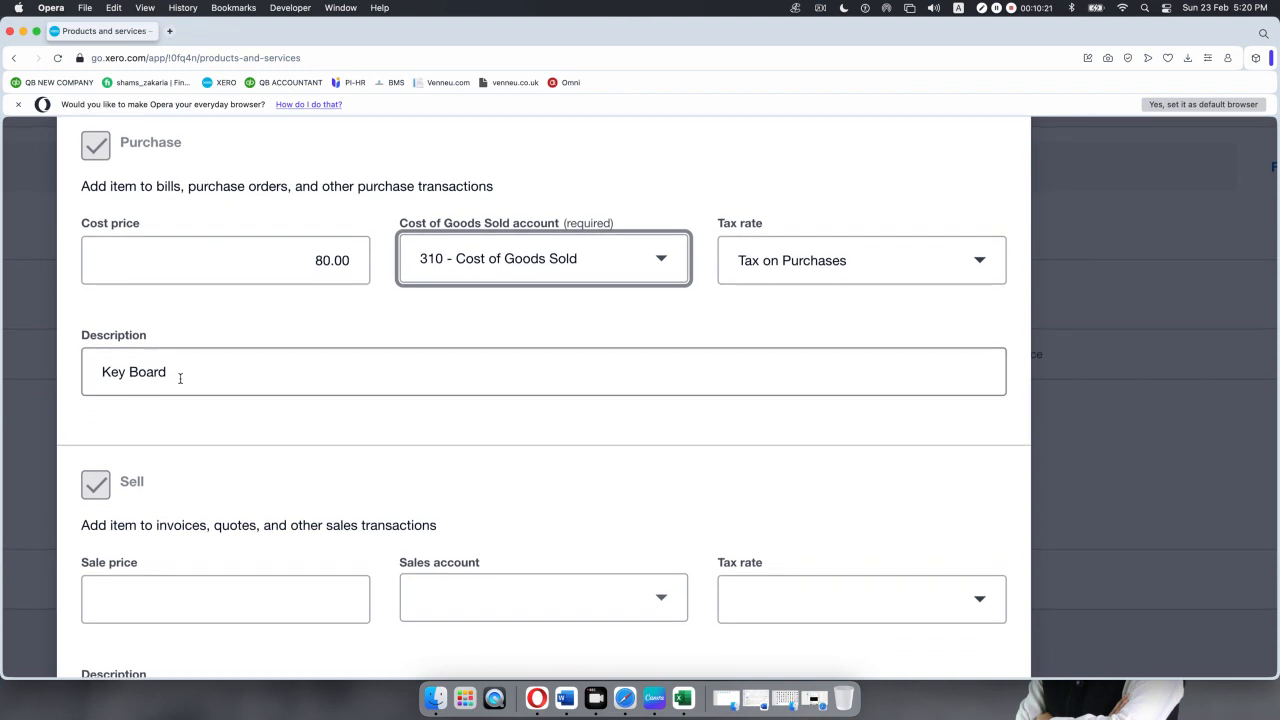
pyautogui.click(180, 378)
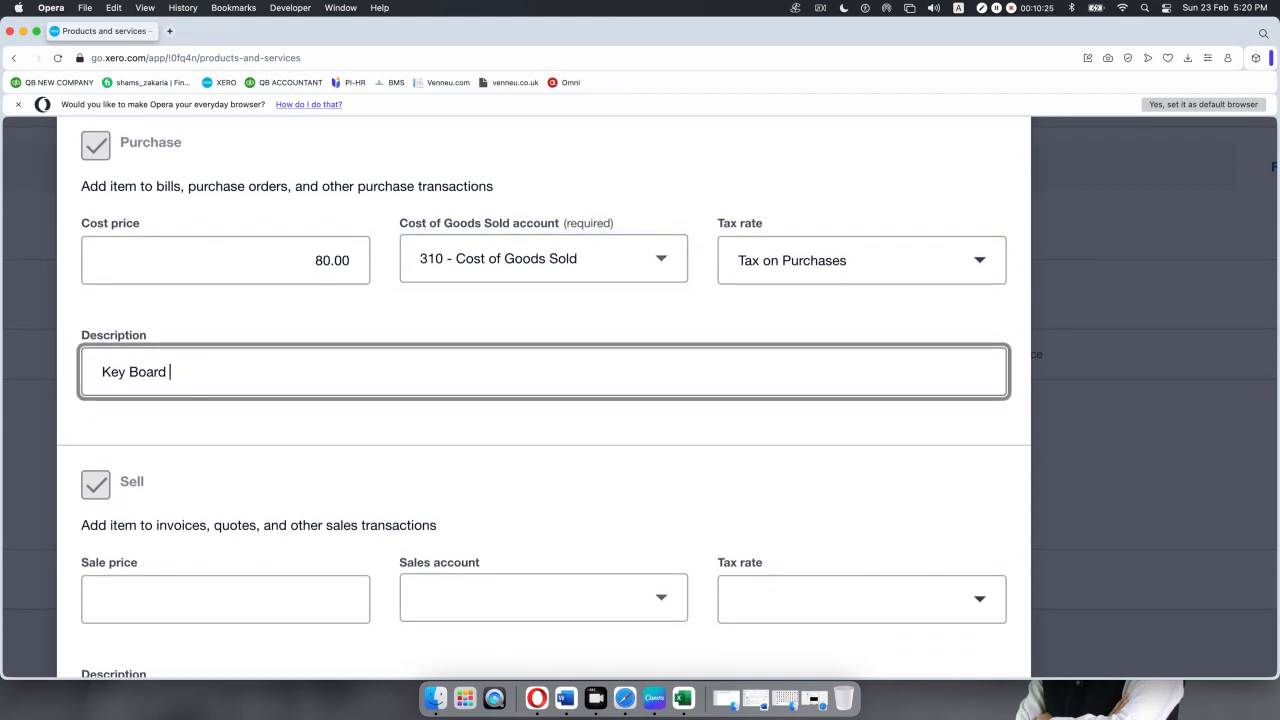
pyautogui.write('A4 Tech Kamal a')
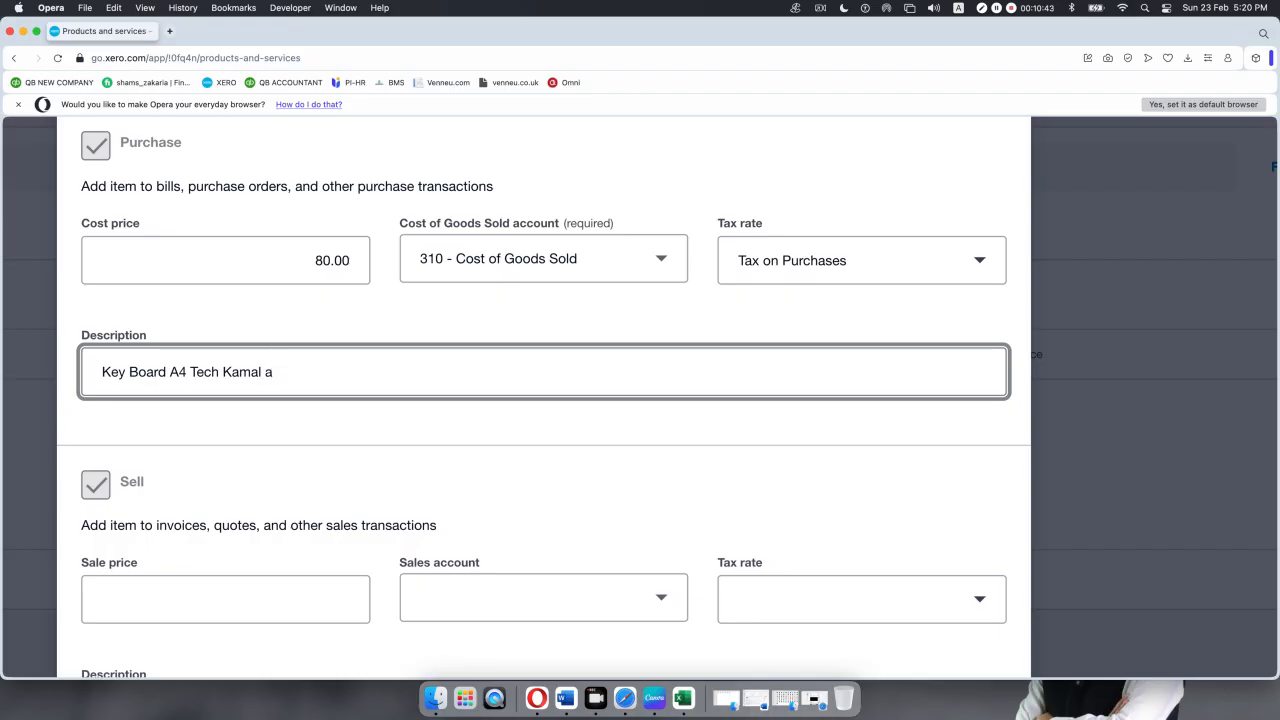
pyautogui.press('BackSpace')
pyautogui.write('Agency')
# - Set the item's sale price to 100 and its sales account to 200 - Sales
pyautogui.scroll(-2, 287, 430)
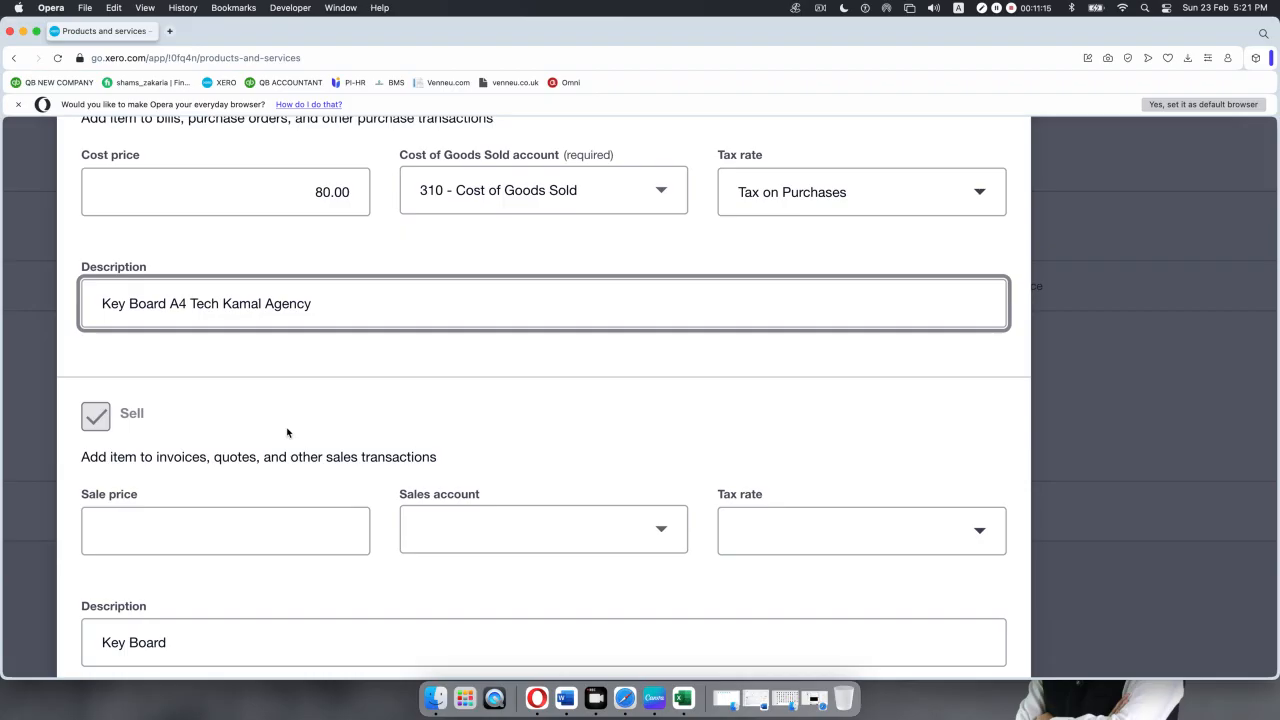
pyautogui.scroll(2, 287, 432)
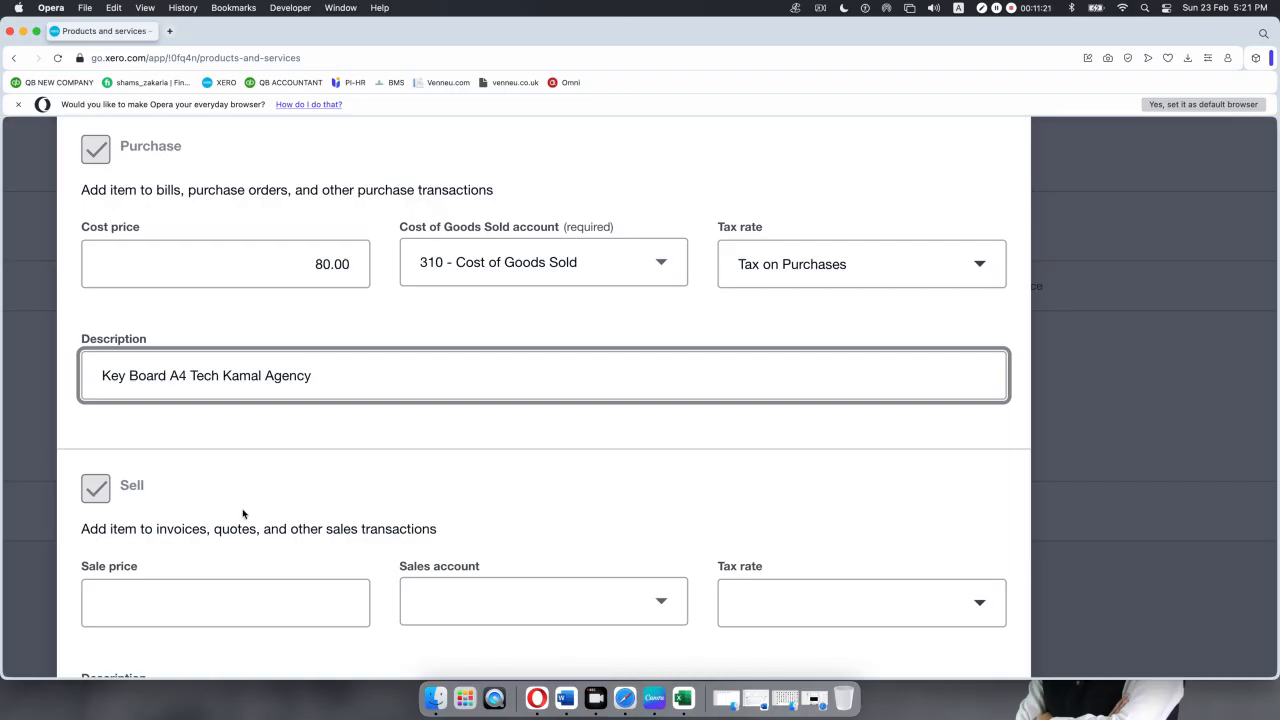
pyautogui.scroll(-2, 246, 512)
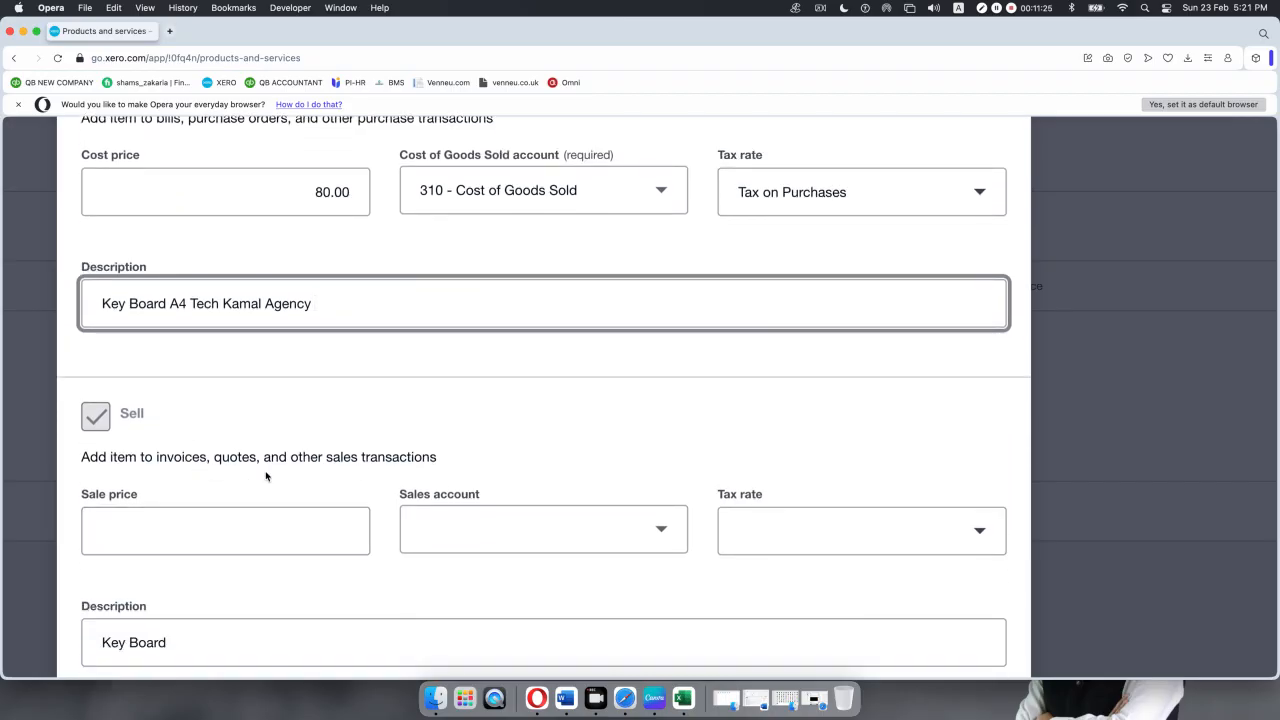
pyautogui.click(260, 528)
pyautogui.write('100')
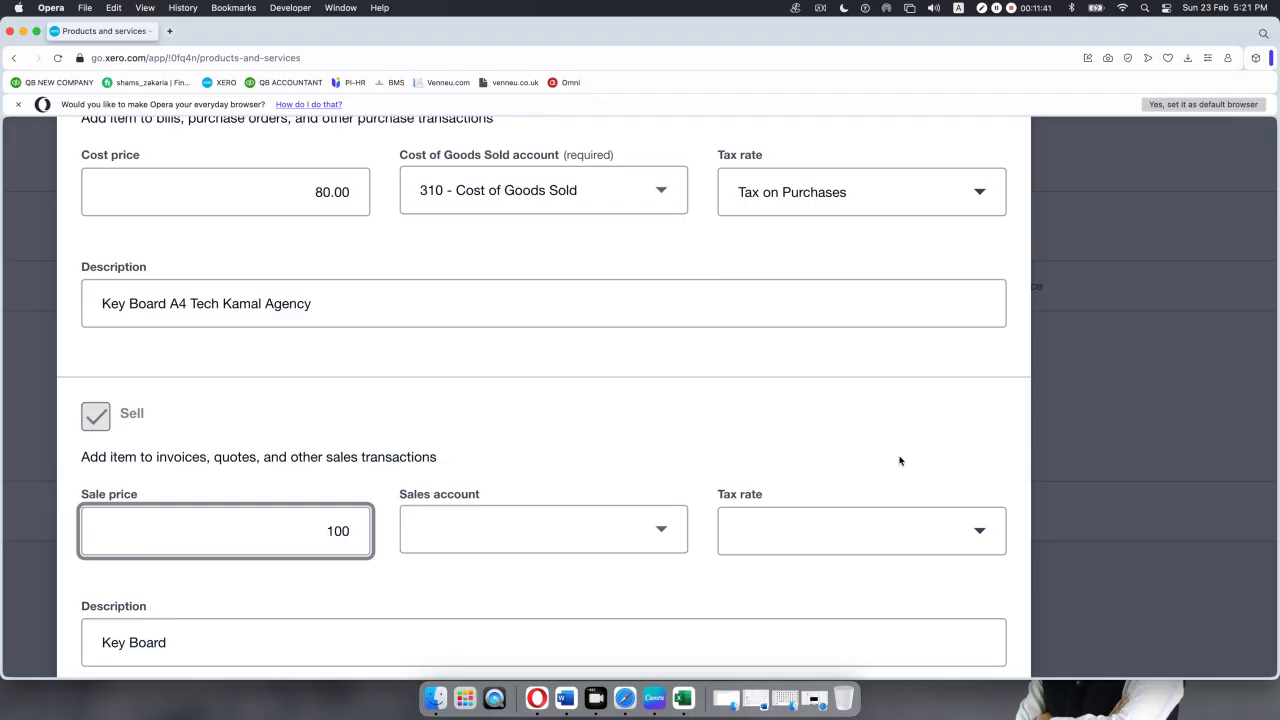
pyautogui.click(661, 531)
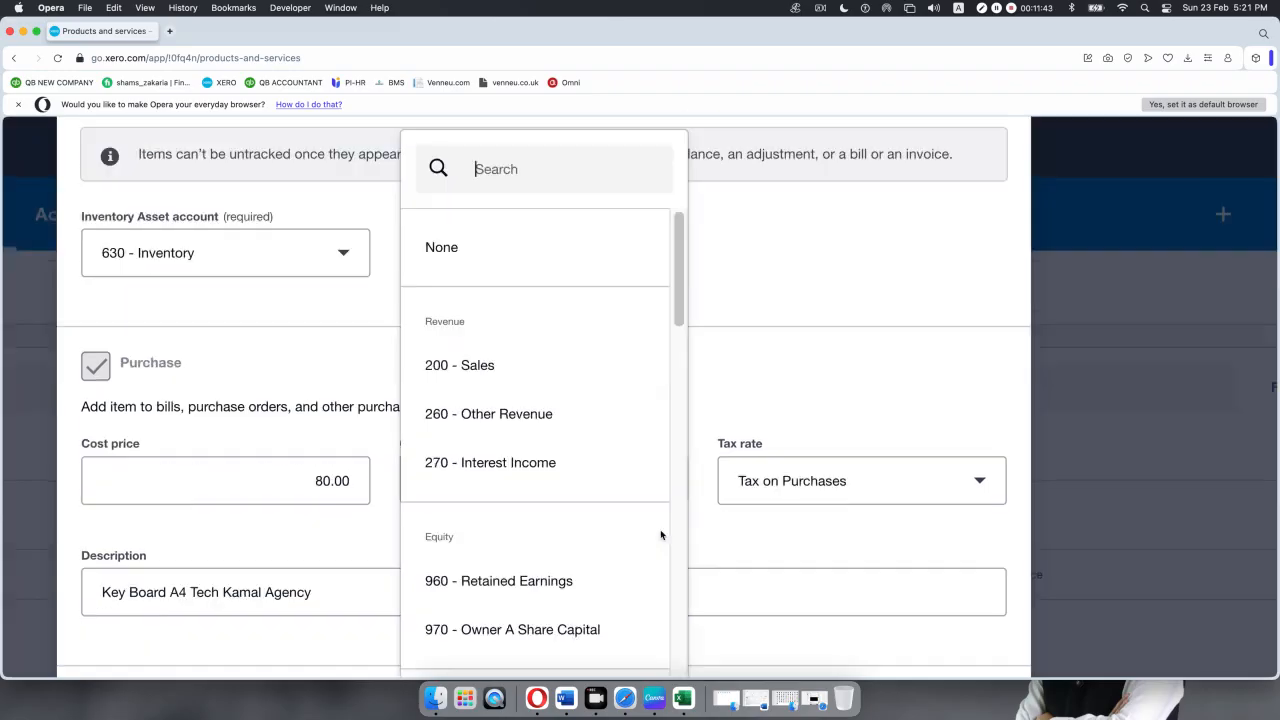
pyautogui.click(468, 366)
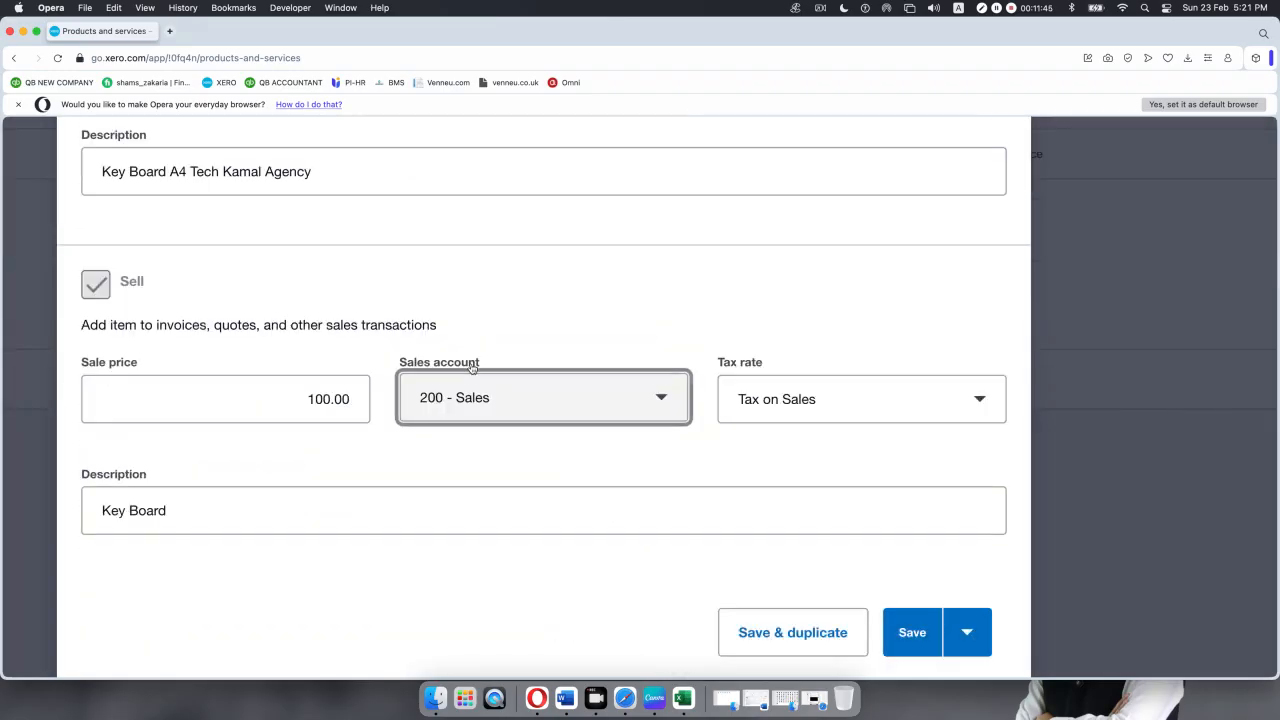
pyautogui.click(607, 313)
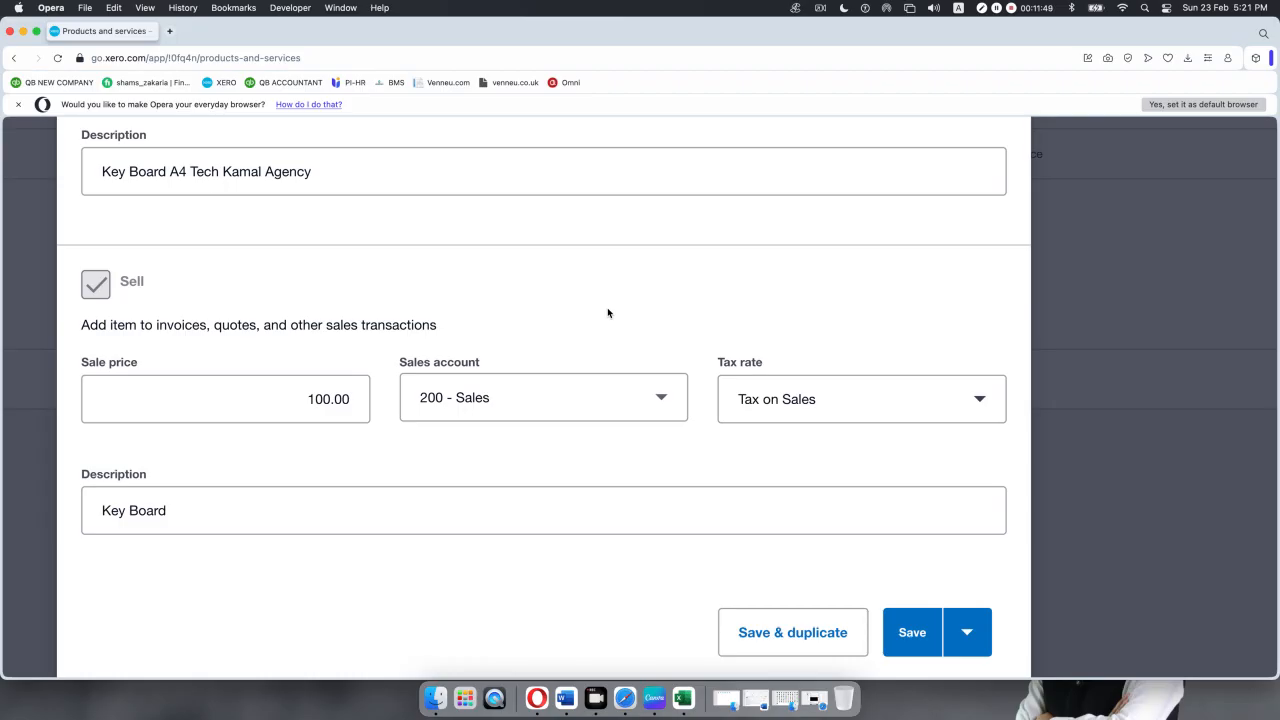
# - Save the Key Board item to the Products and services list
pyautogui.scroll(-1, 423, 520)
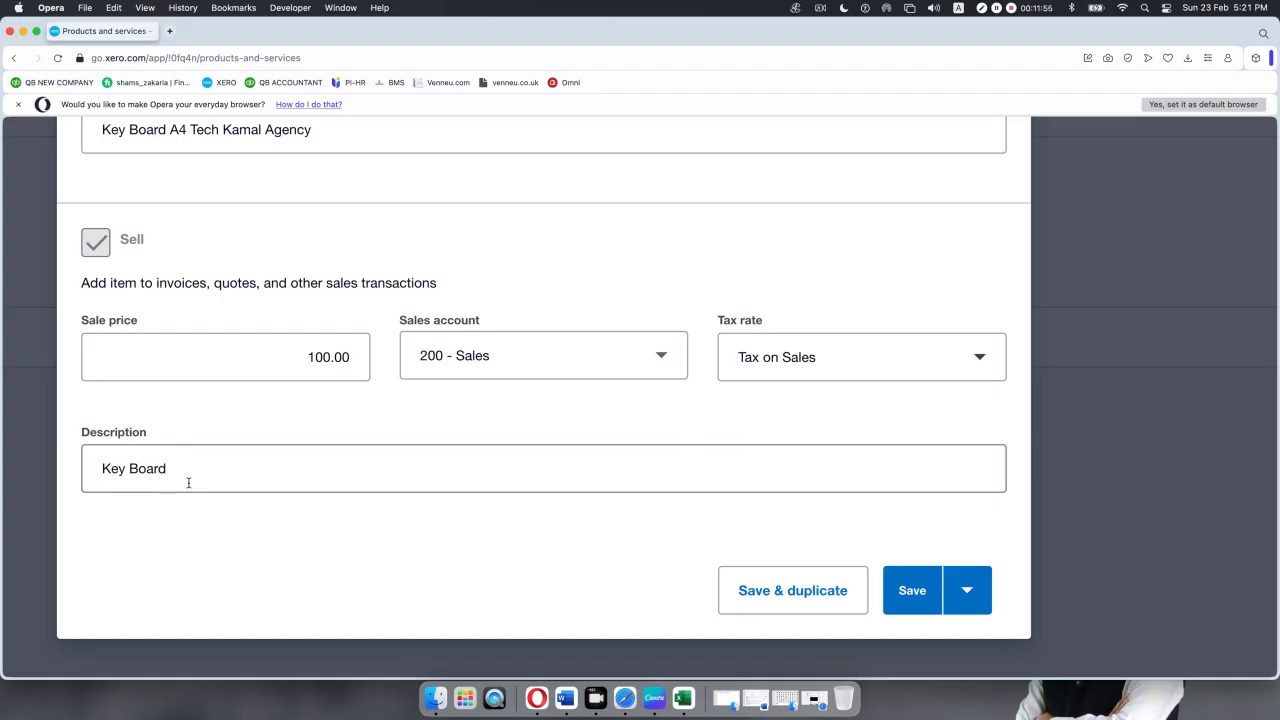
pyautogui.click(912, 591)
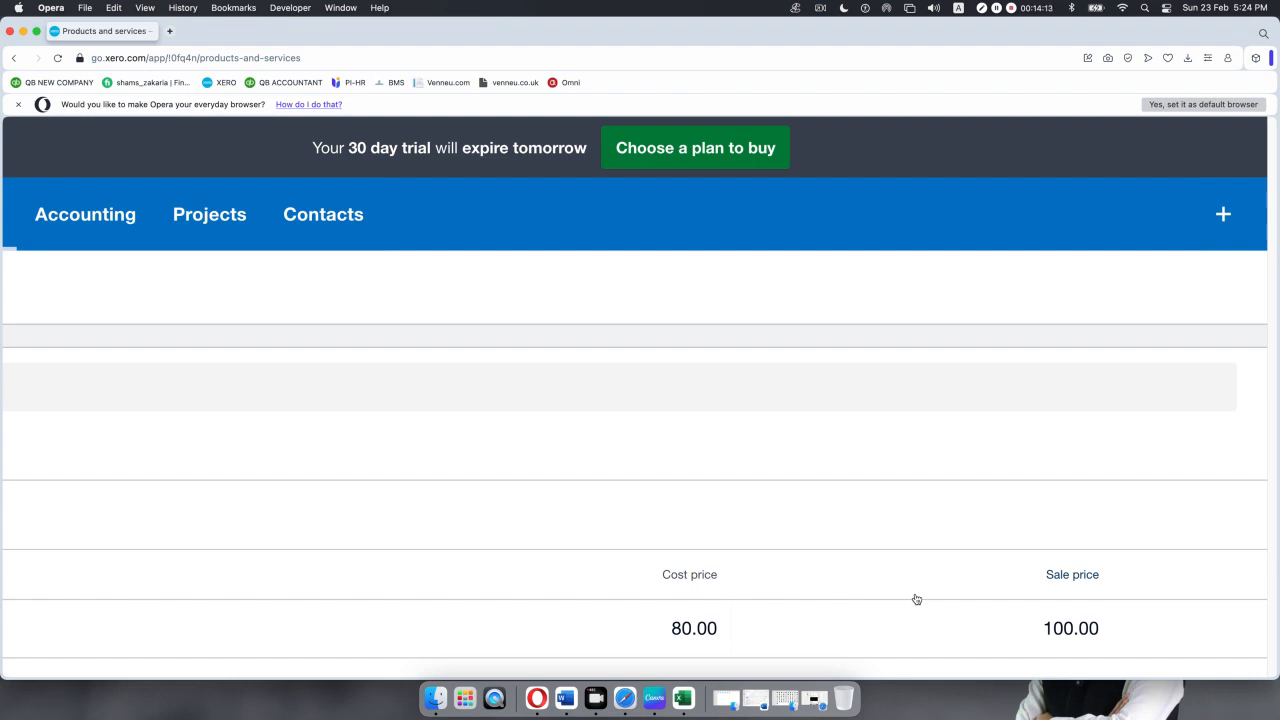
pyautogui.scroll(-5, 906, 602)
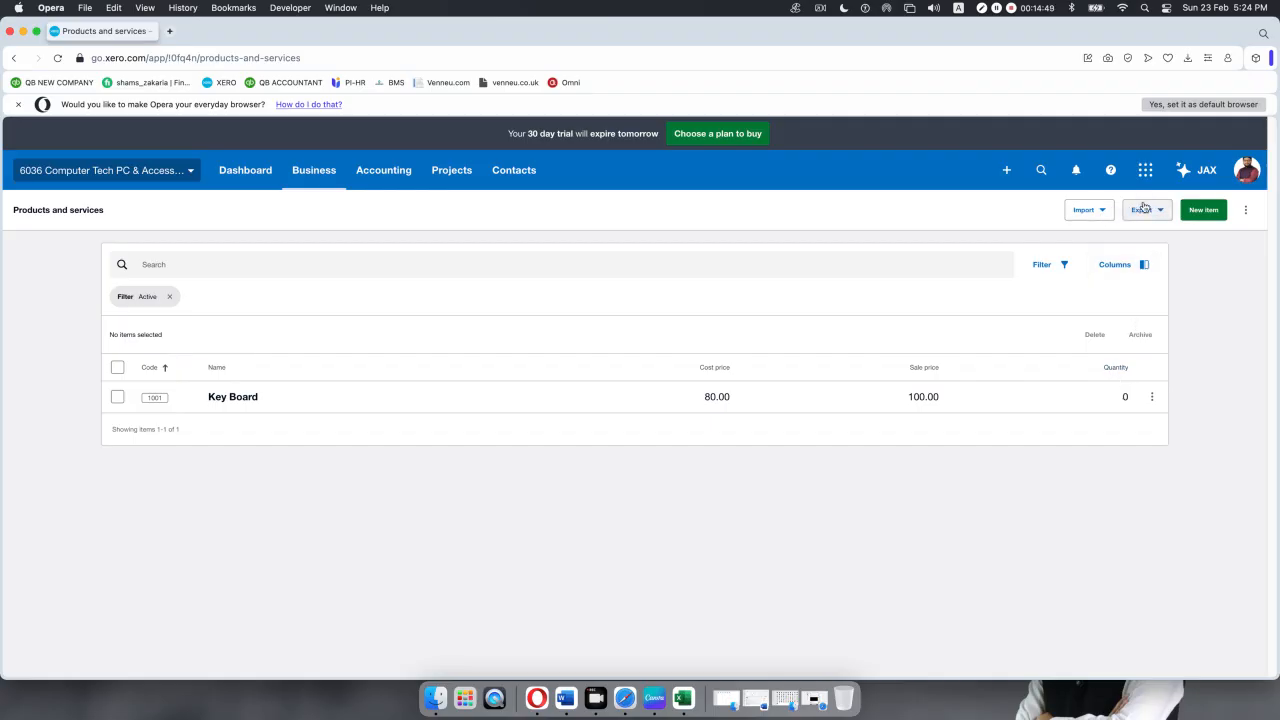
# - Download the template for importing items and open the InventoryItems (4).csv file in Excel
pyautogui.click(1106, 210)
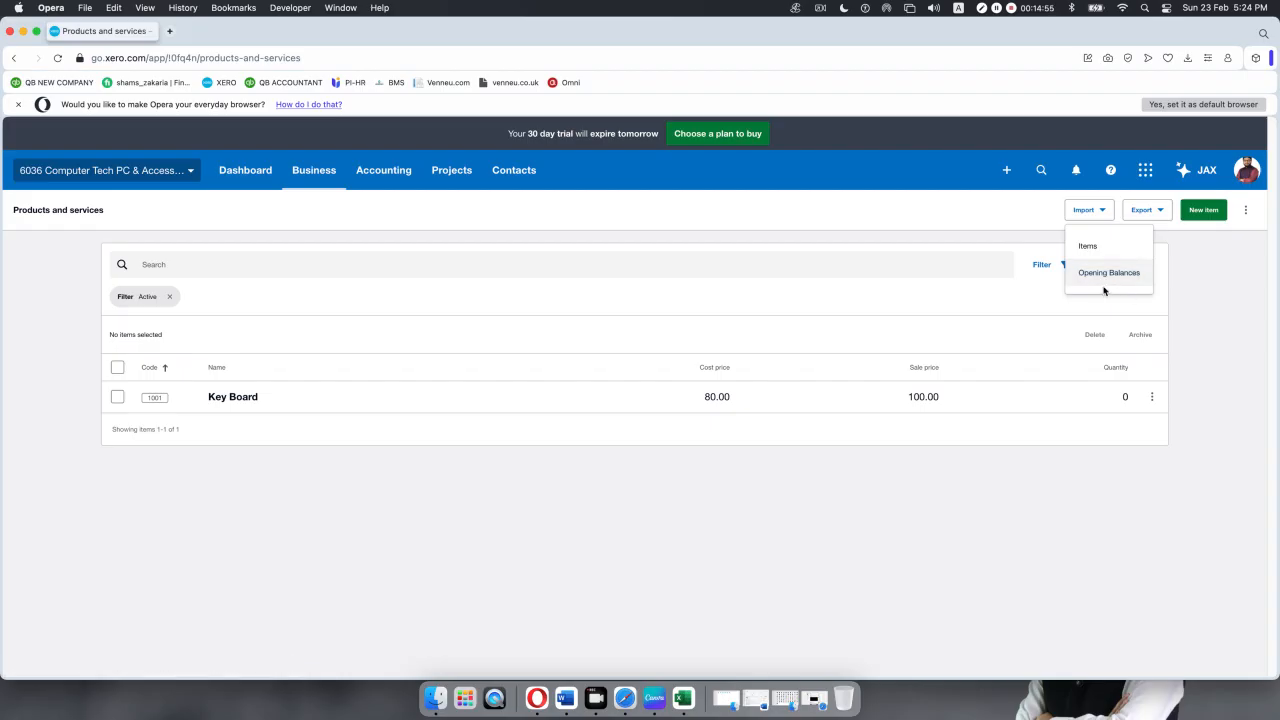
pyautogui.click(1237, 397)
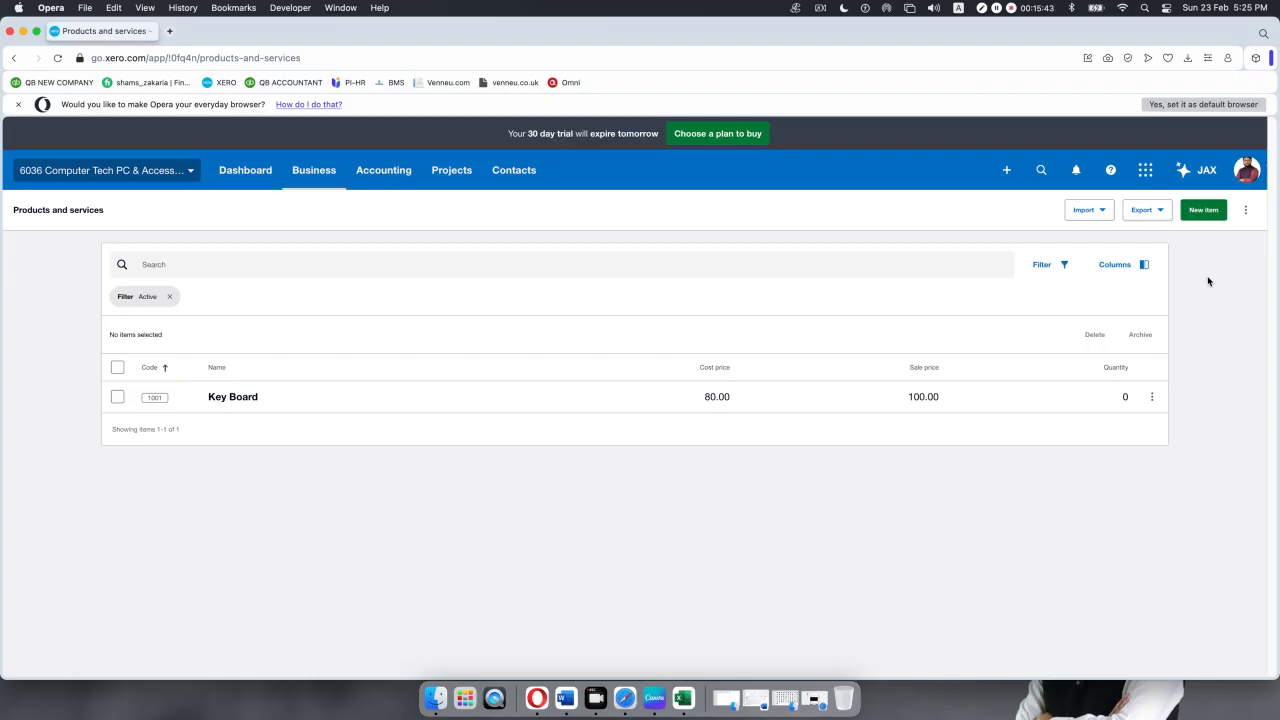
pyautogui.click(1102, 213)
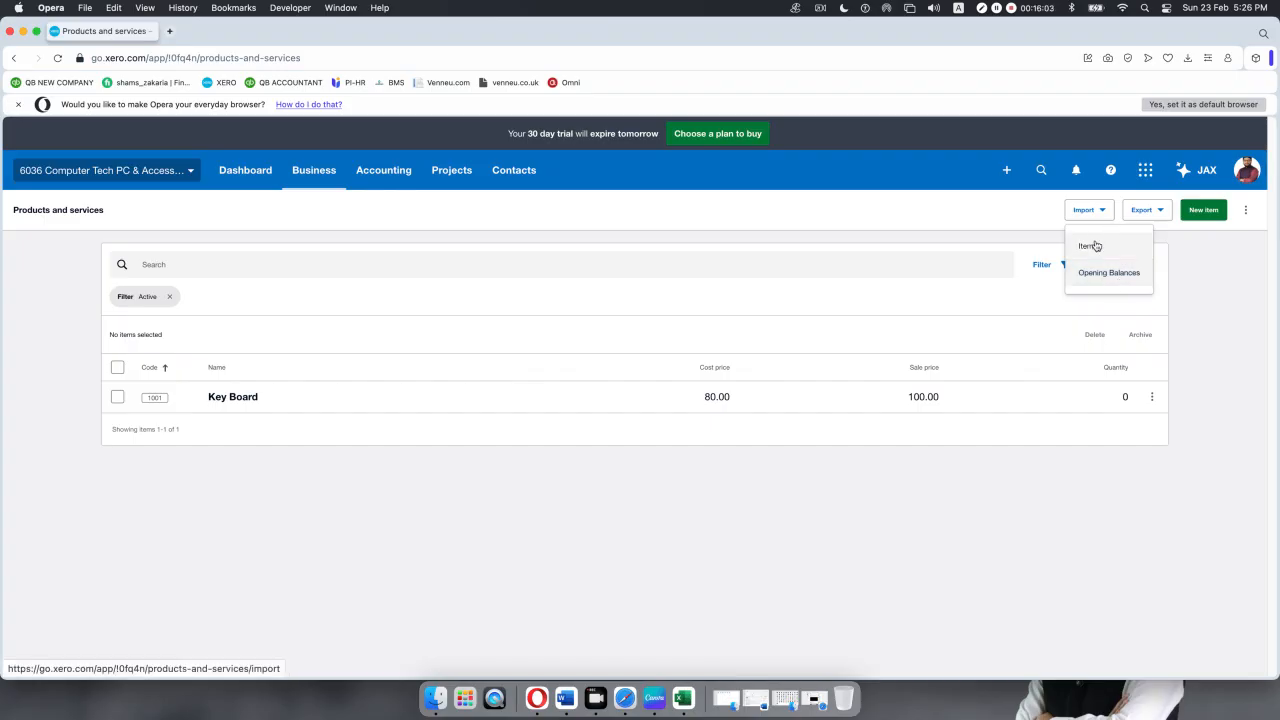
pyautogui.click(1095, 246)
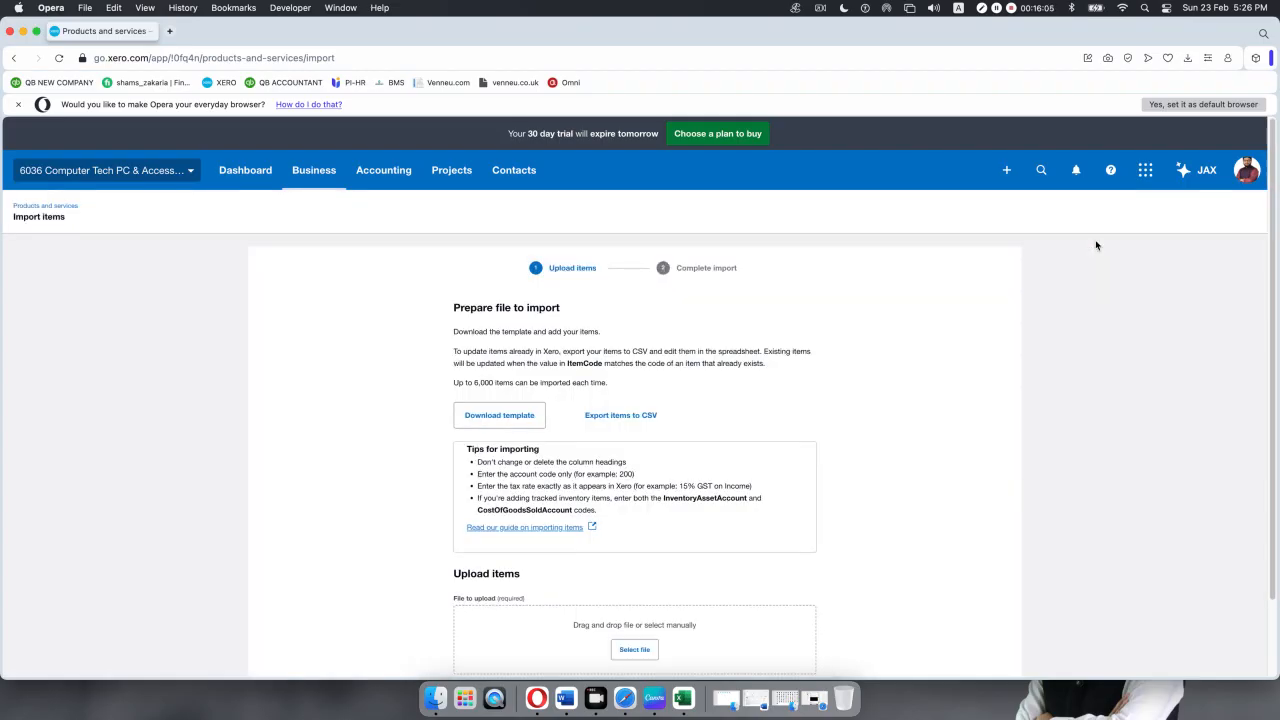
pyautogui.scroll(-2, 768, 388)
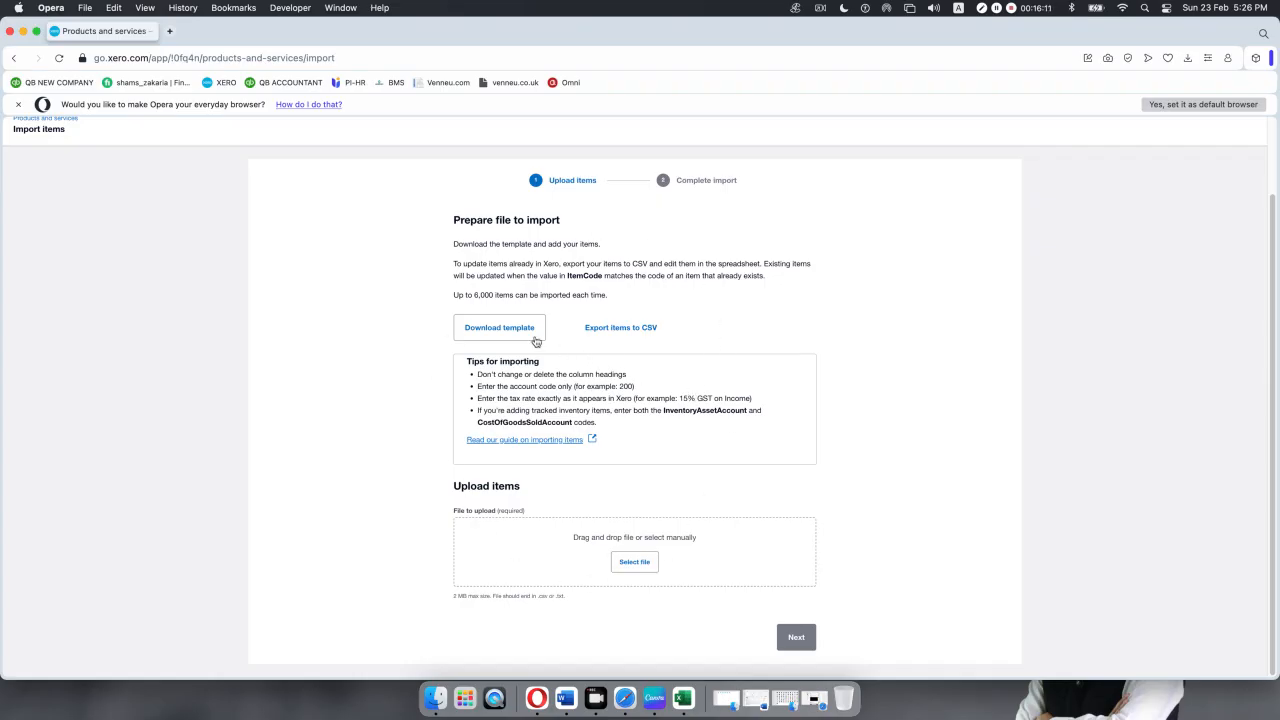
pyautogui.click(479, 336)
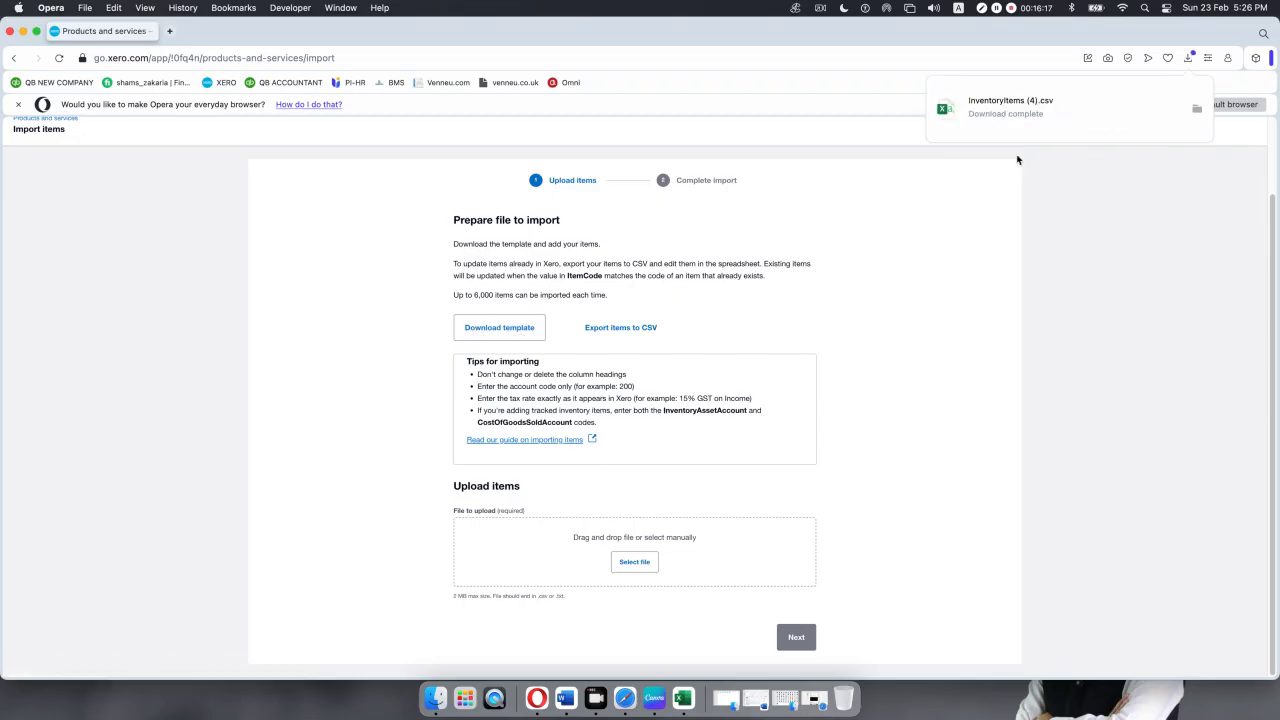
pyautogui.click(1058, 116)
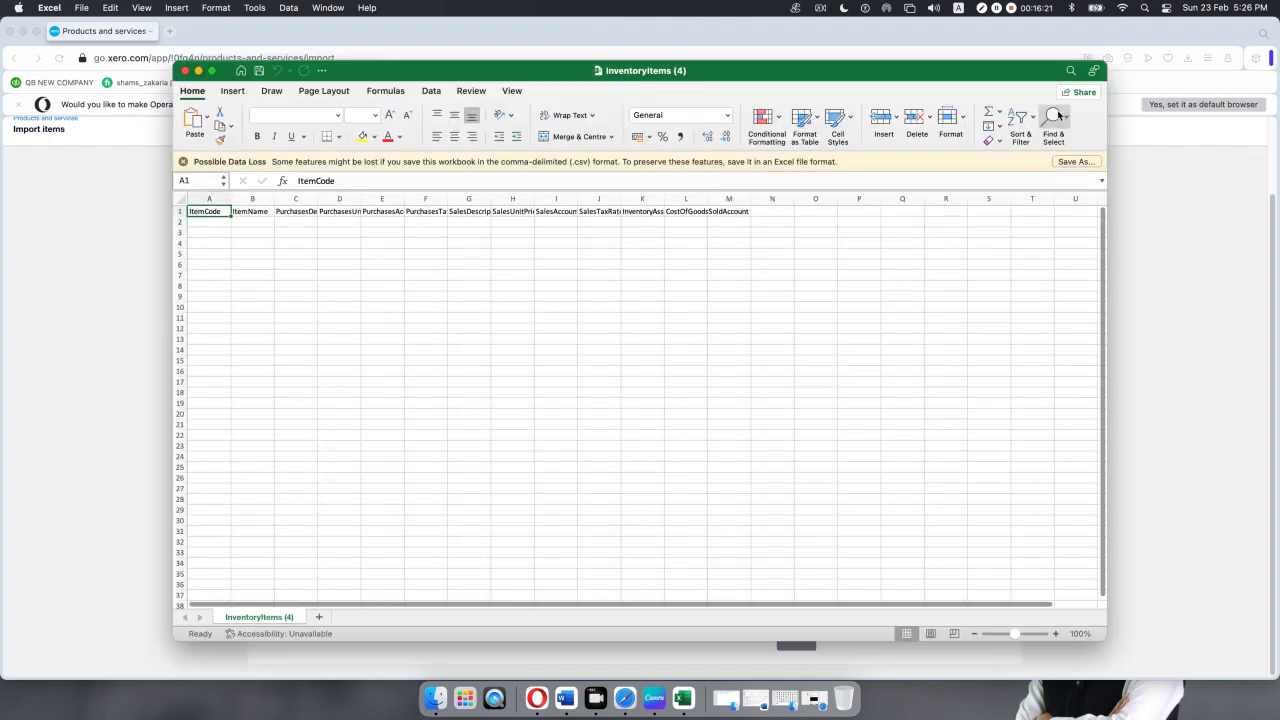
# - Reposition the InventoryItems (4) workbook window and enlarge it to fill the screen
pyautogui.moveTo(842, 77); pyautogui.dragTo(681, 34)
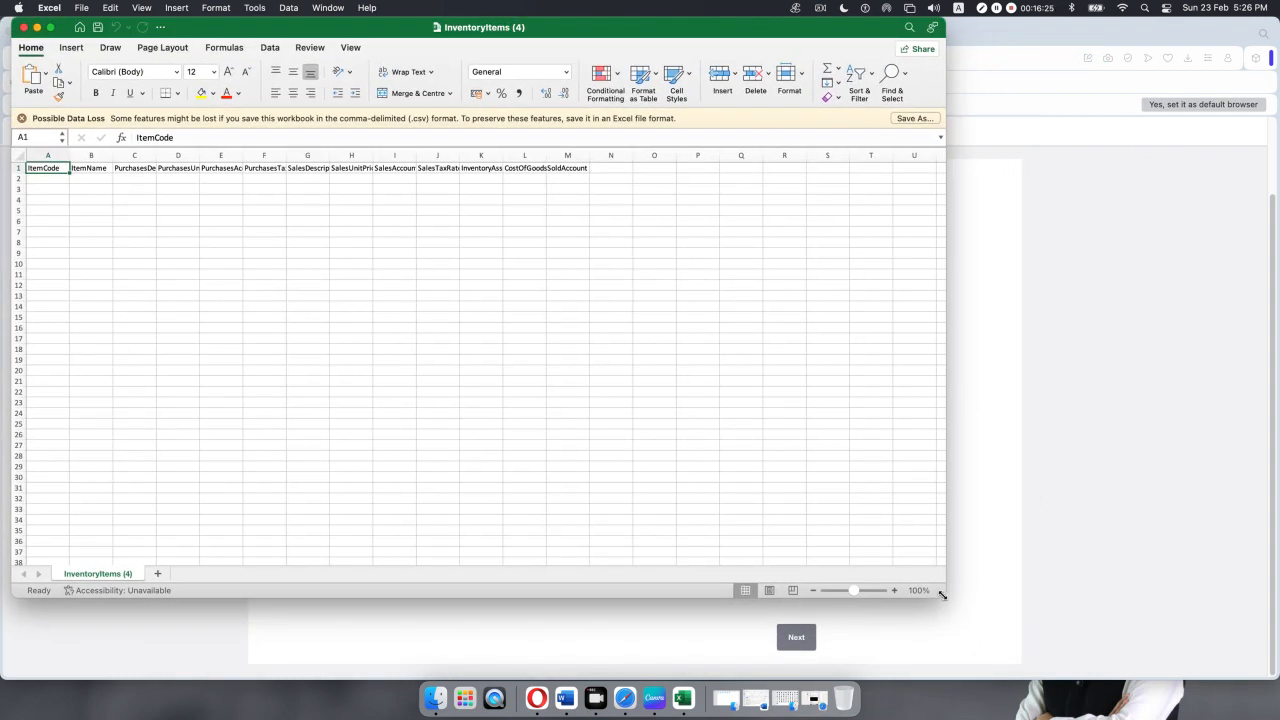
pyautogui.moveTo(1043, 620); pyautogui.dragTo(1277, 715)
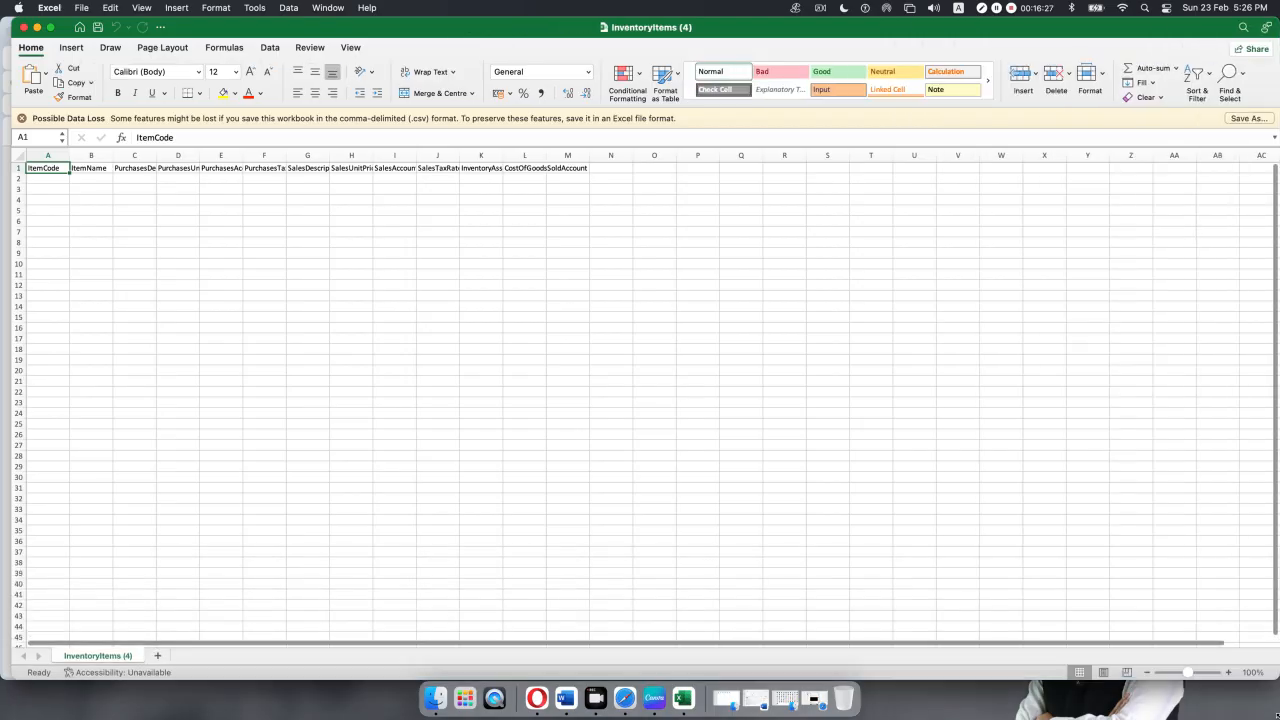
pyautogui.click(668, 382)
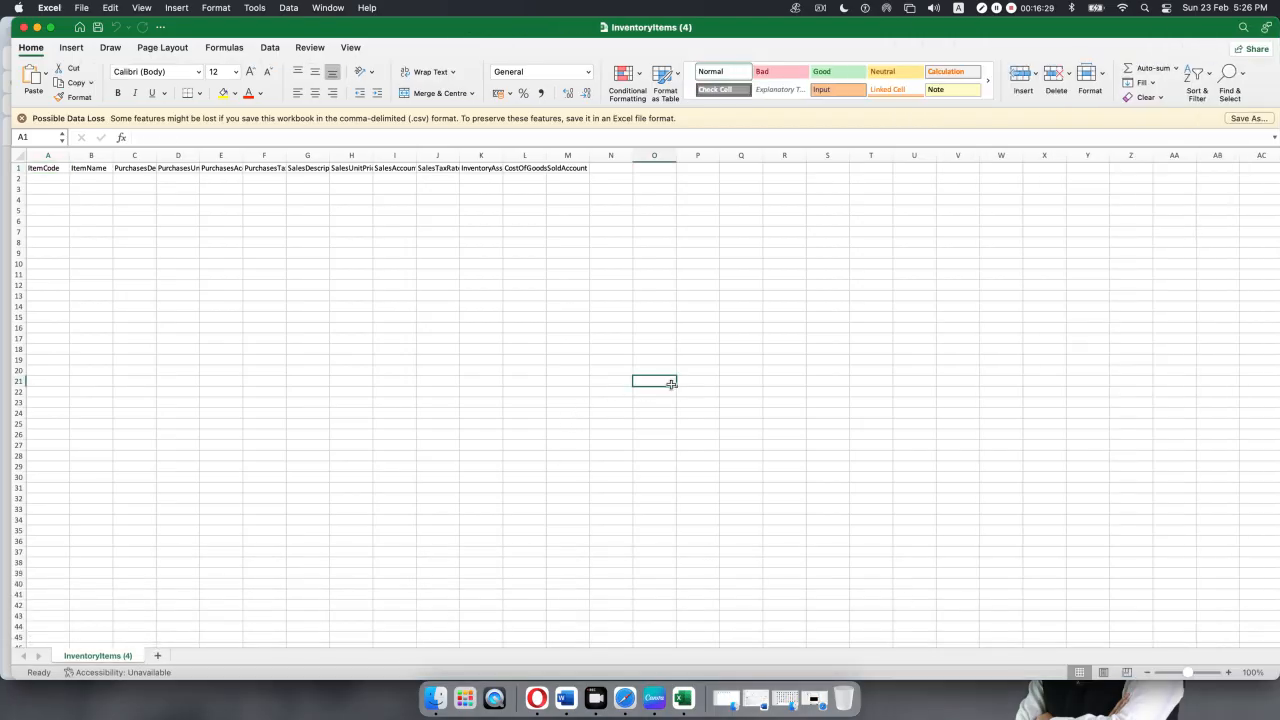
# - Autofit the widths of columns A to M so the template's full headings fit
pyautogui.hscroll(1, 484, 272)
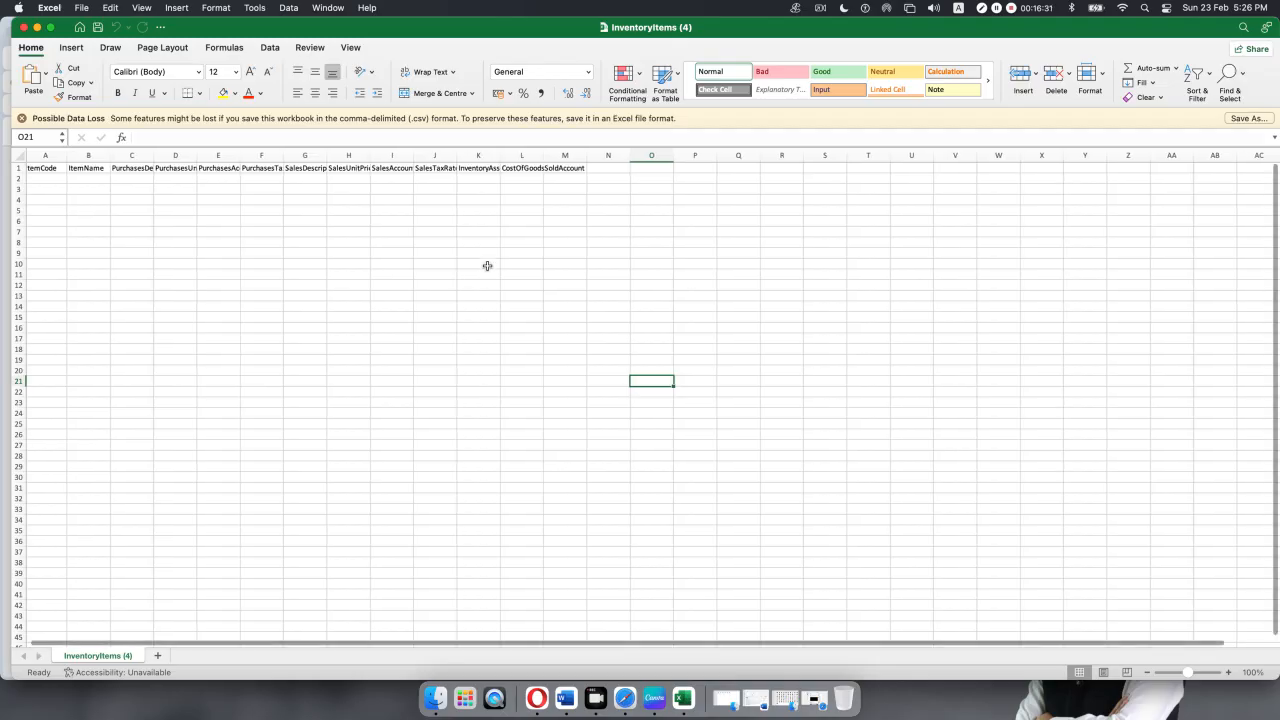
pyautogui.scroll(5, 560, 264)
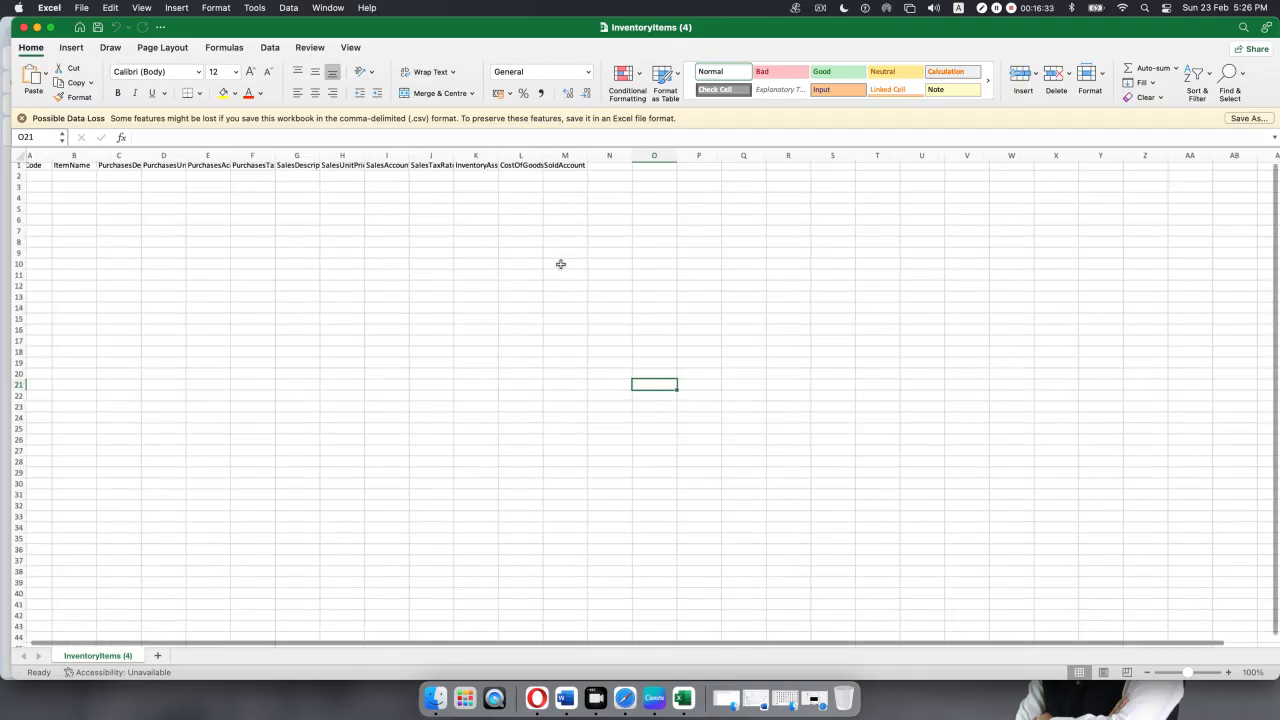
pyautogui.scroll(5, 560, 264)
pyautogui.hscroll(-3, 560, 266)
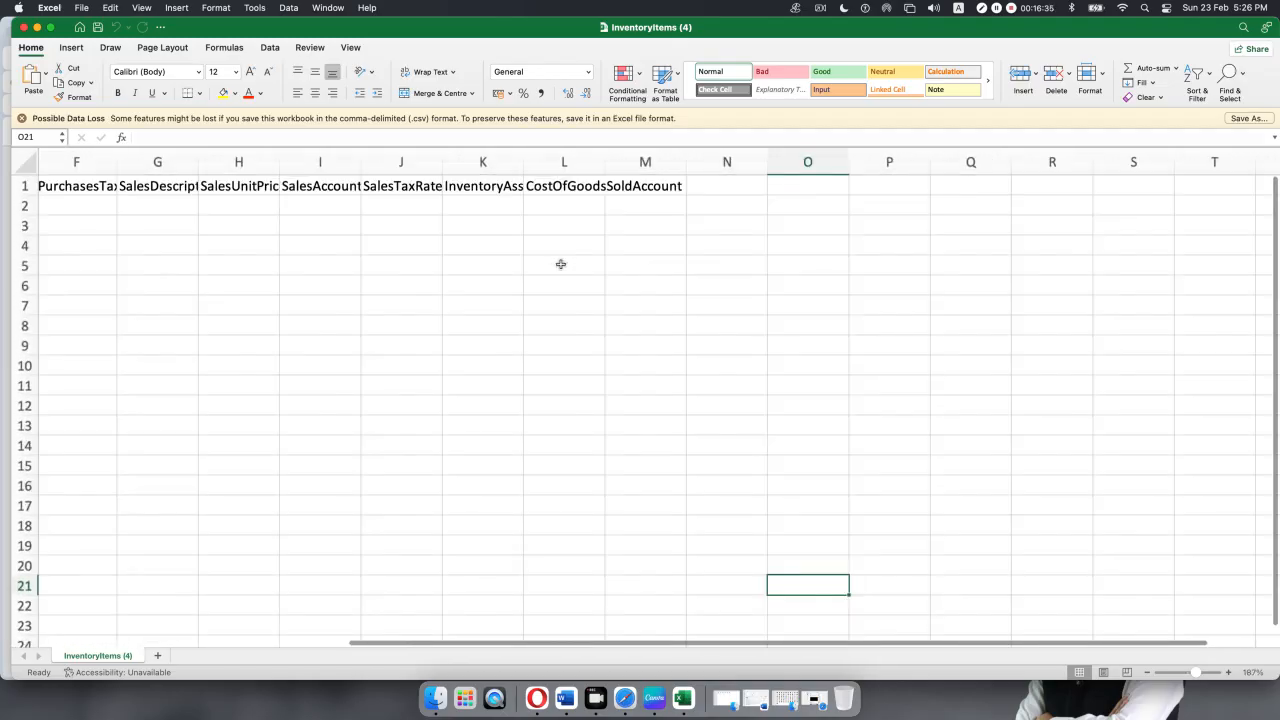
pyautogui.hscroll(-3, 601, 340)
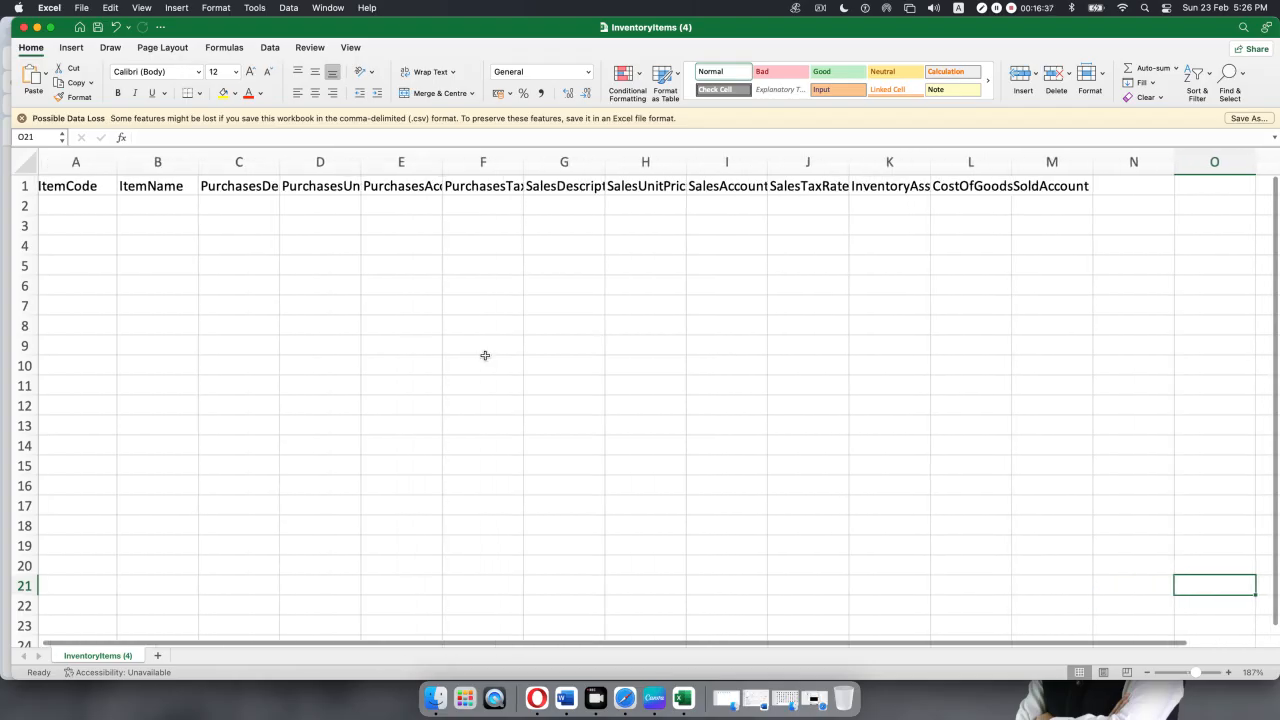
pyautogui.moveTo(100, 162); pyautogui.dragTo(1058, 141)
pyautogui.doubleClick(1095, 162)
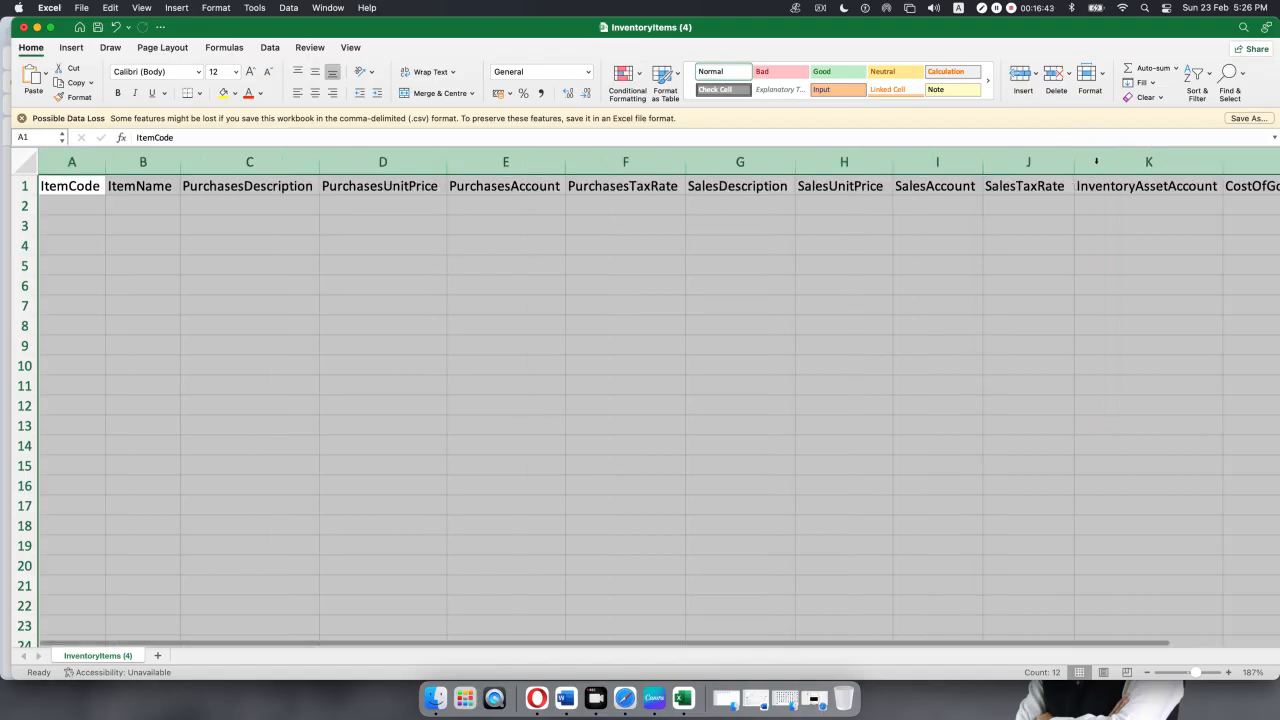
pyautogui.click(305, 318)
# - Examine the template's column headings from ItemCode through PurchasesAccount
pyautogui.click(84, 192)
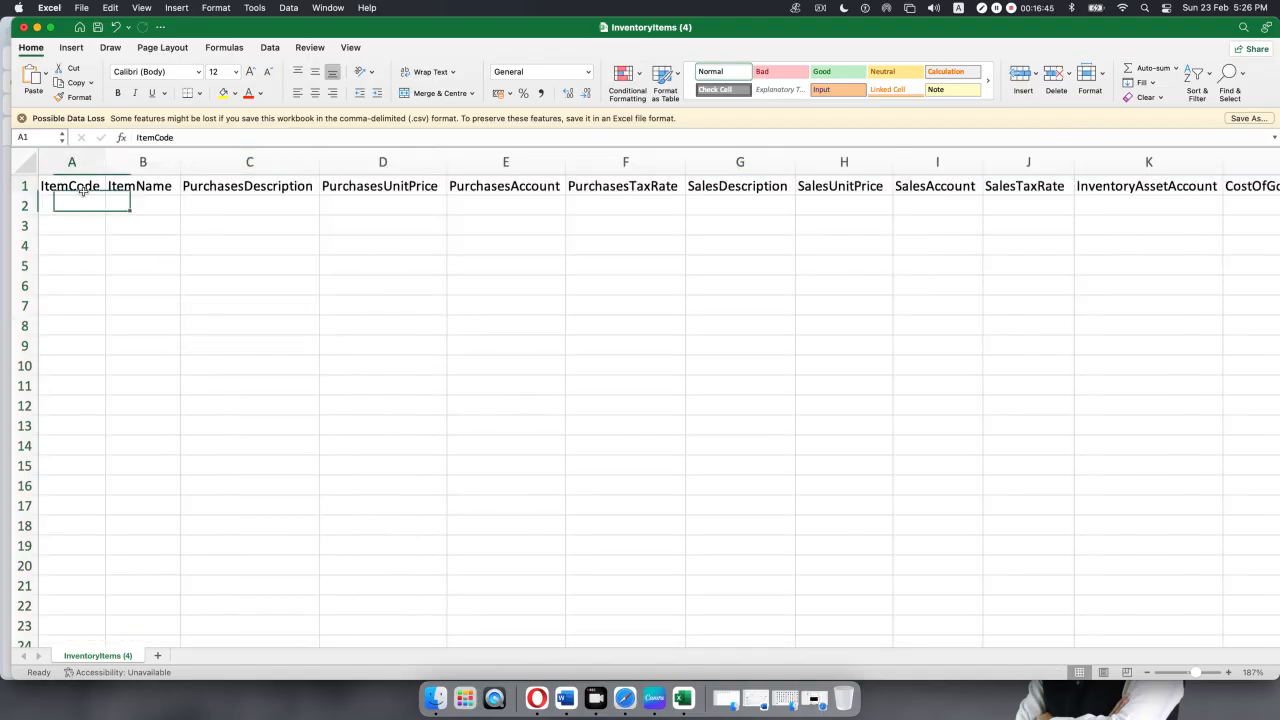
pyautogui.click(142, 190)
pyautogui.click(223, 186)
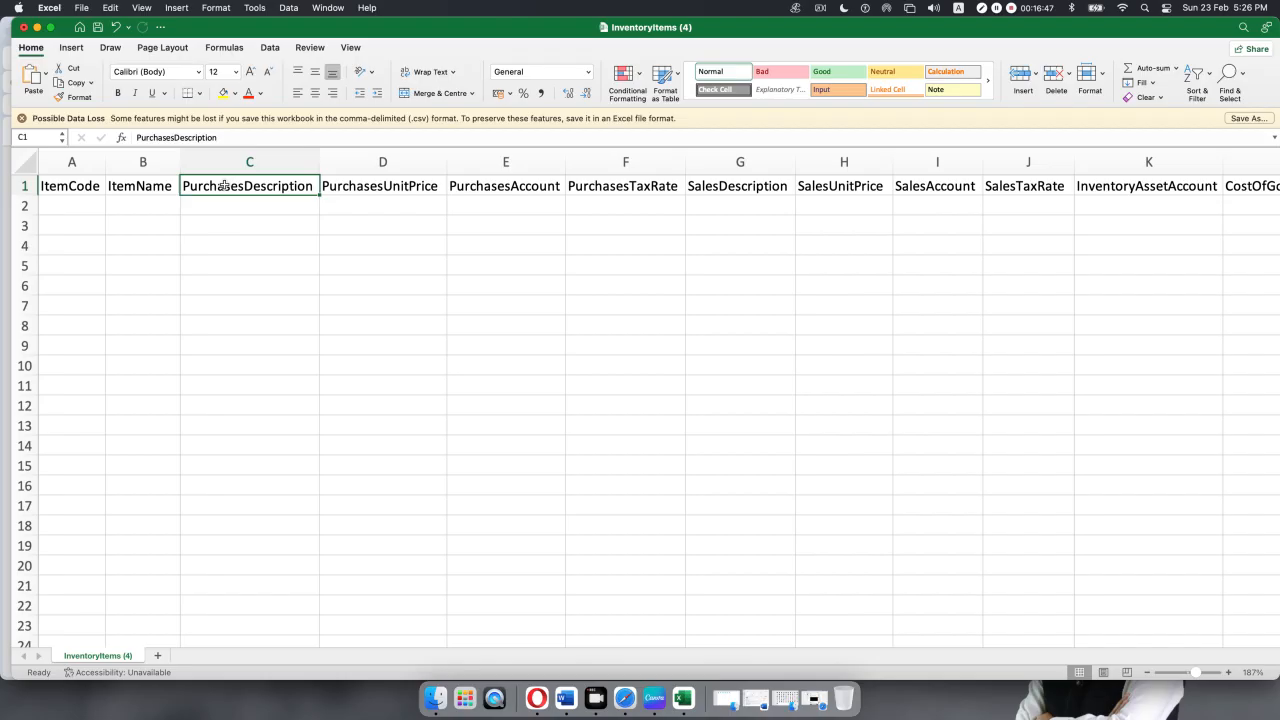
pyautogui.click(378, 187)
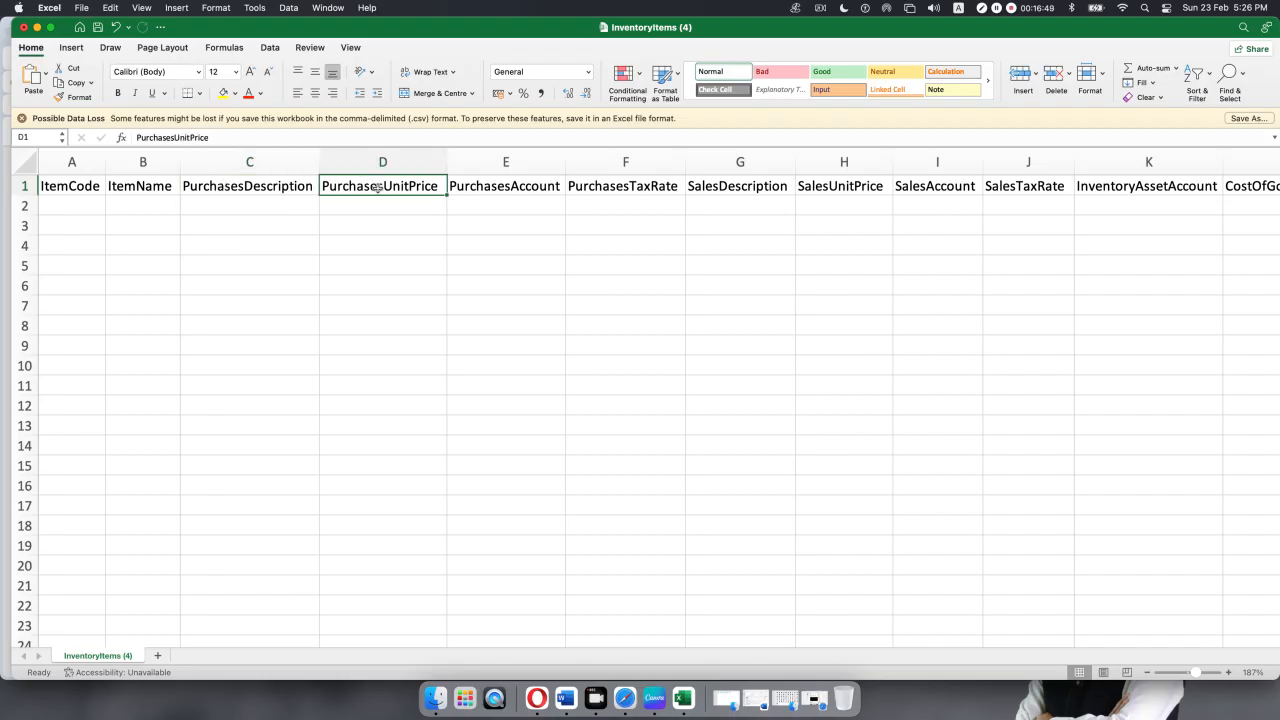
pyautogui.click(513, 190)
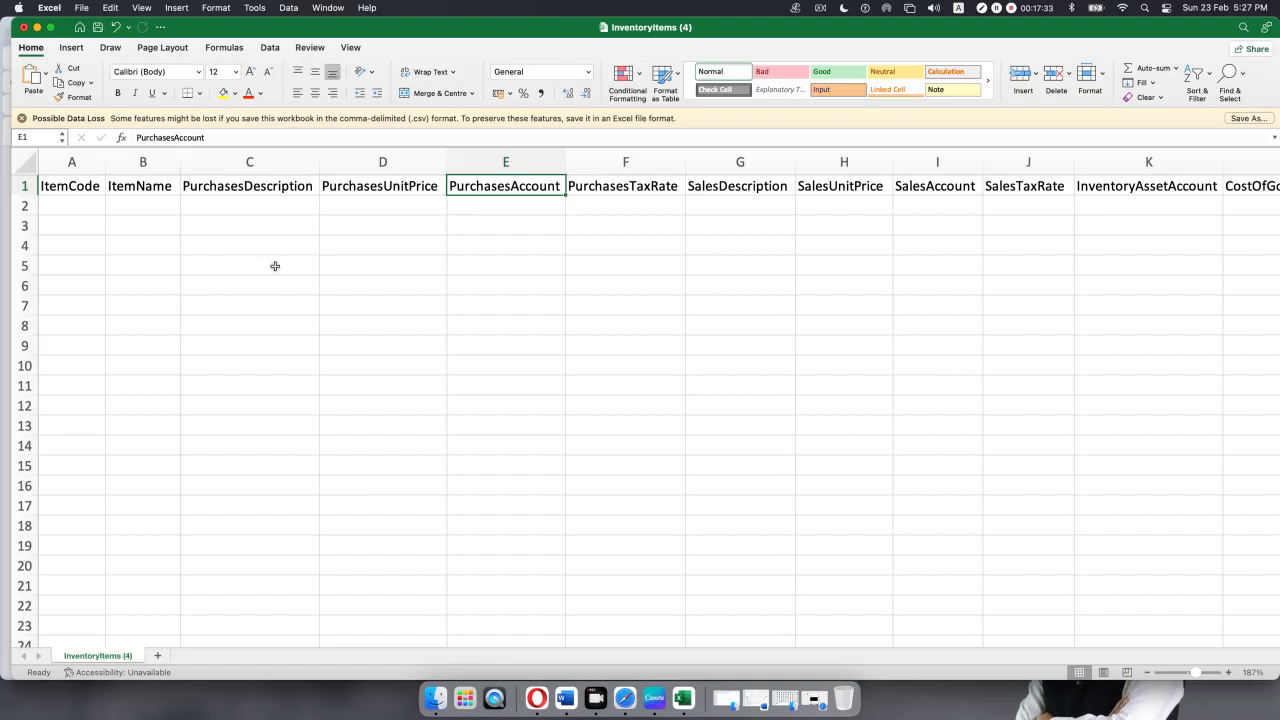
pyautogui.click(261, 187)
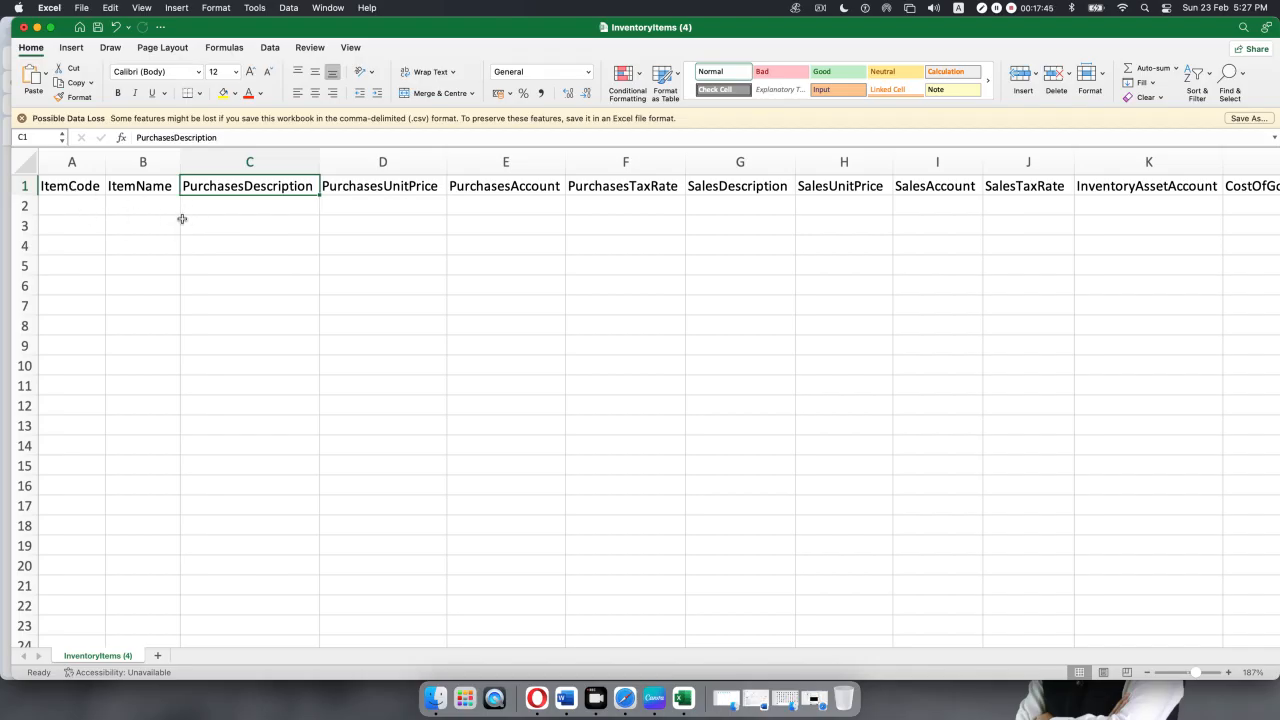
# - Examine the template's ItemName and PurchasesDescription columns and the options available for a whole column
pyautogui.click(228, 326)
pyautogui.click(127, 247)
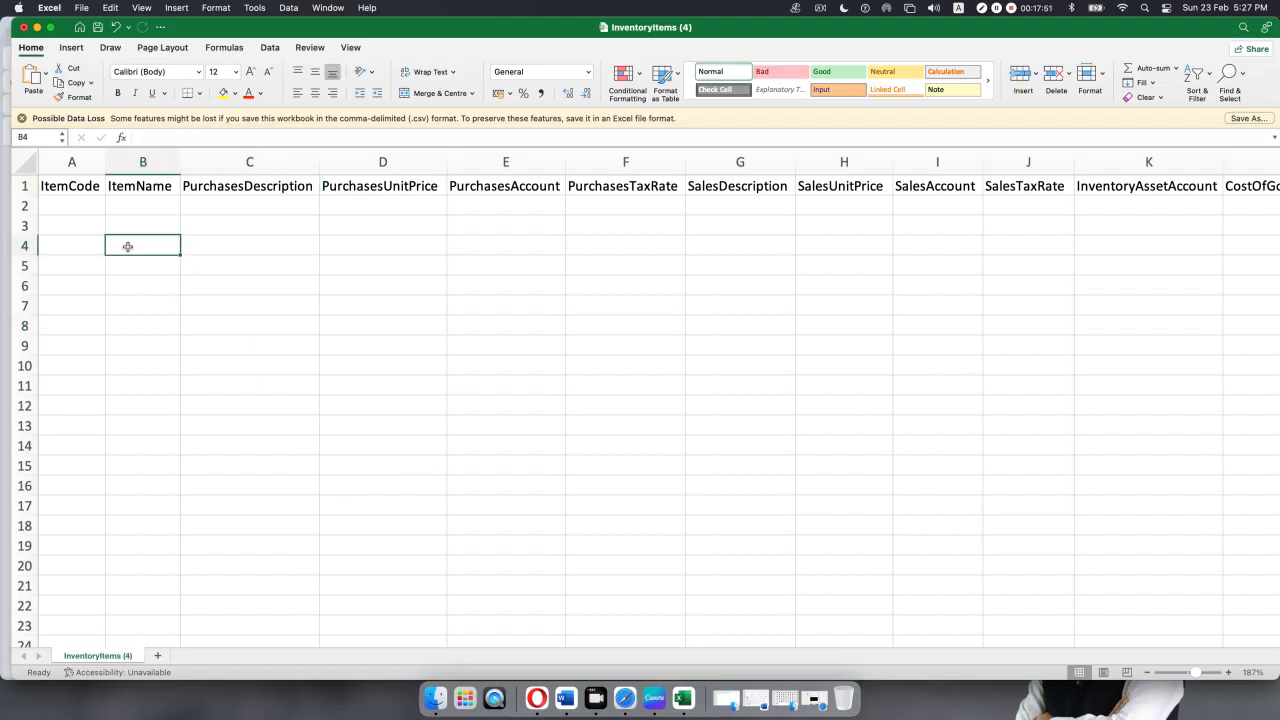
pyautogui.rightClick(132, 166)
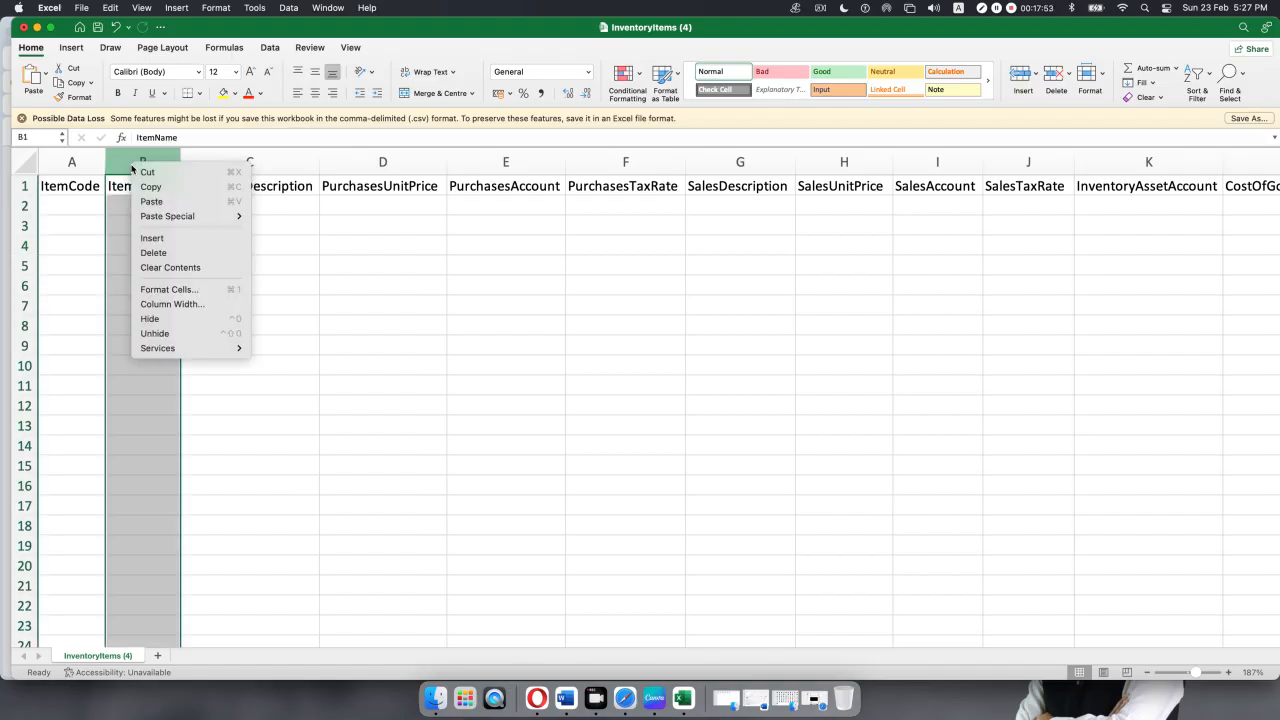
pyautogui.click(460, 461)
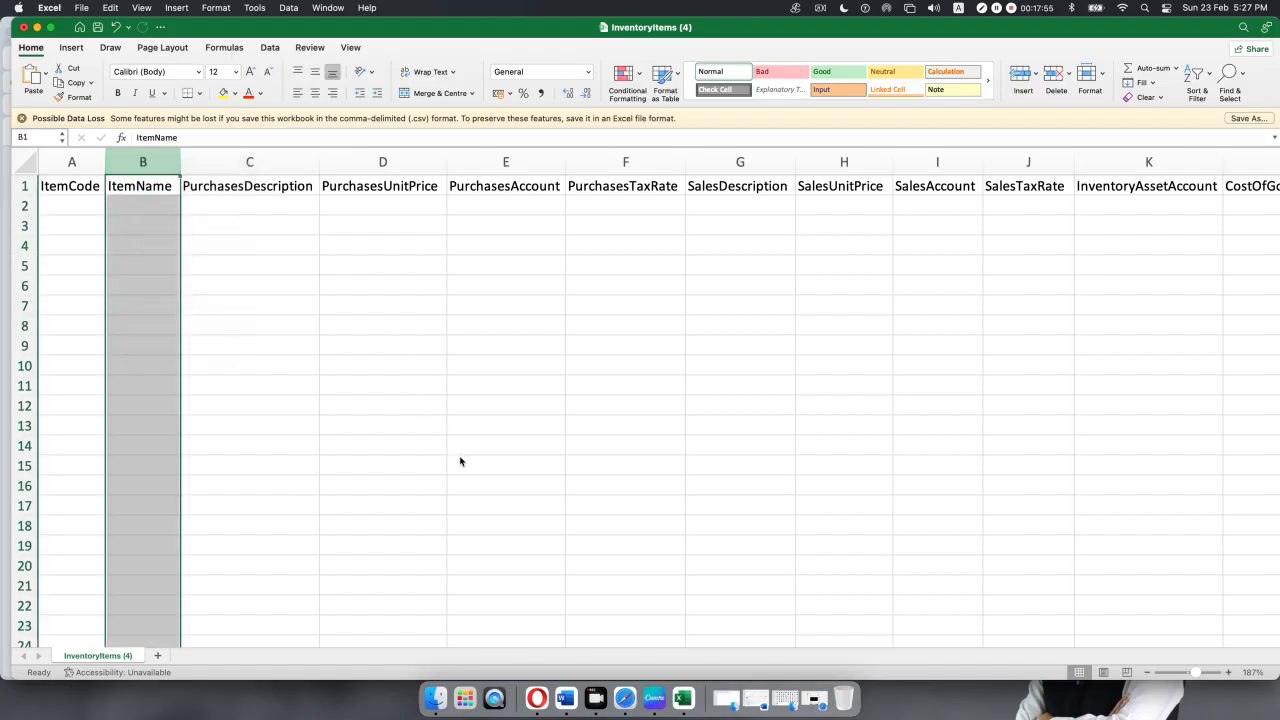
pyautogui.press('F2')
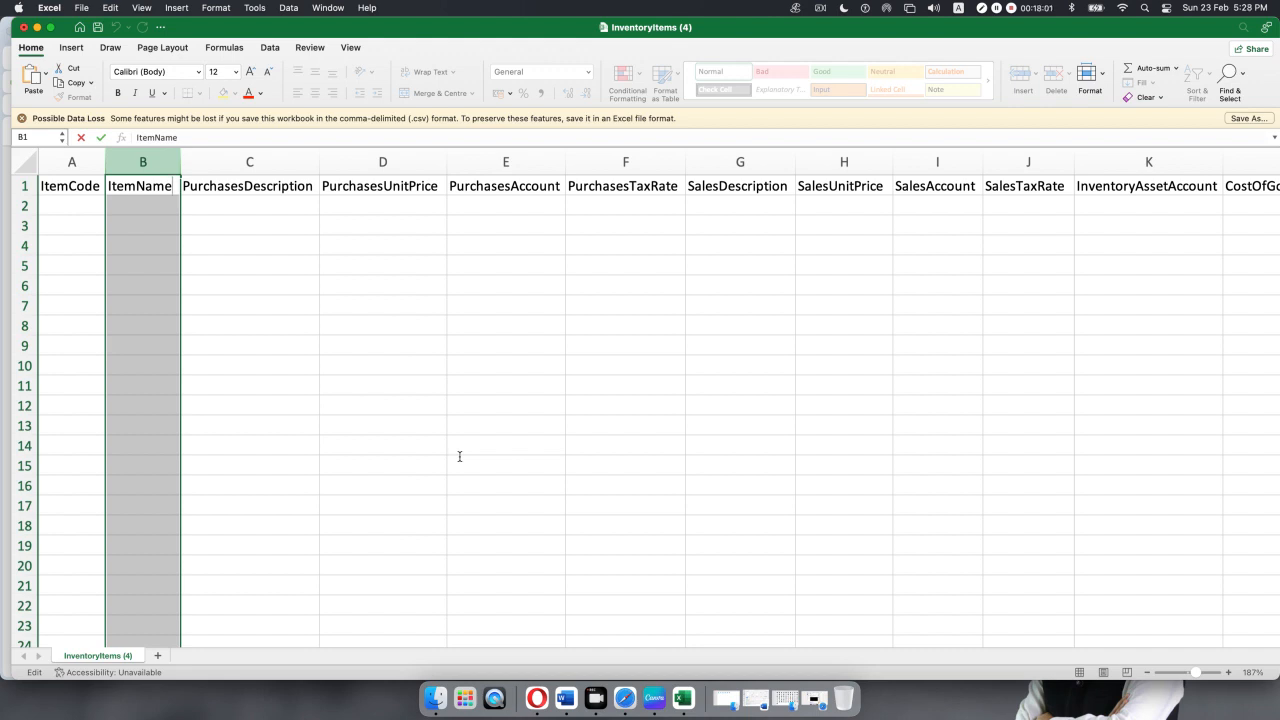
pyautogui.click(349, 346)
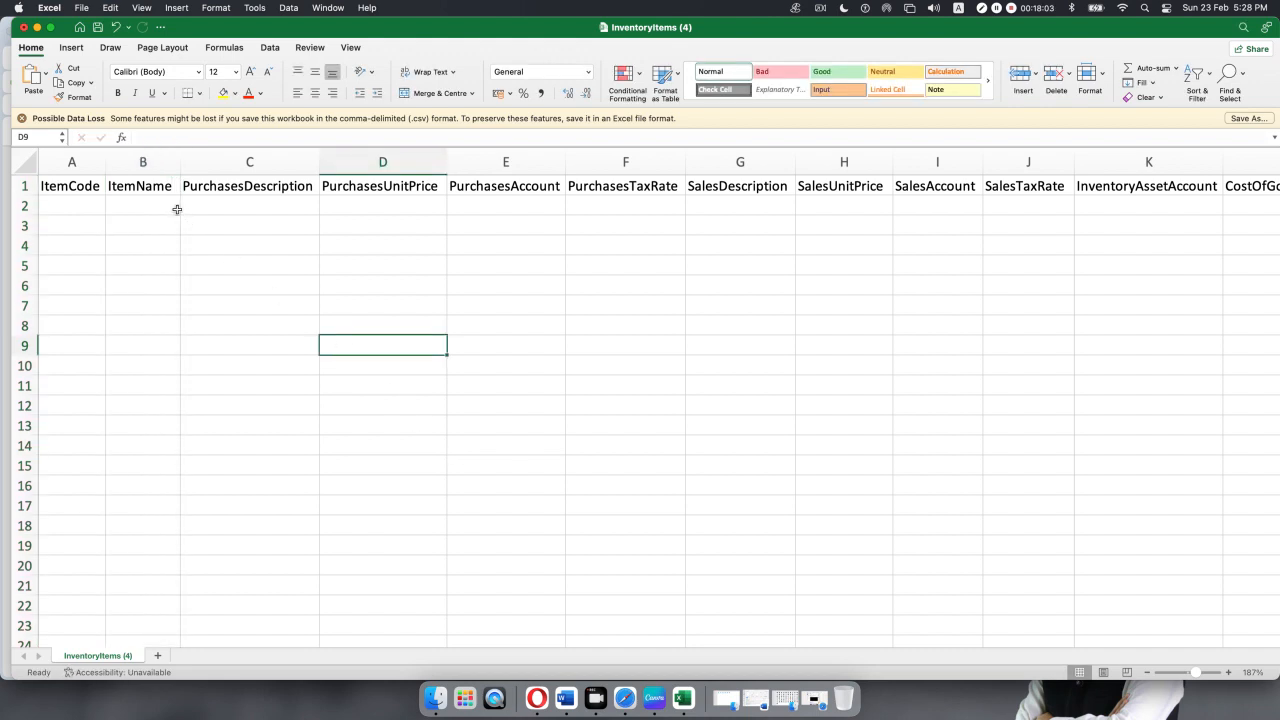
pyautogui.rightClick(135, 164)
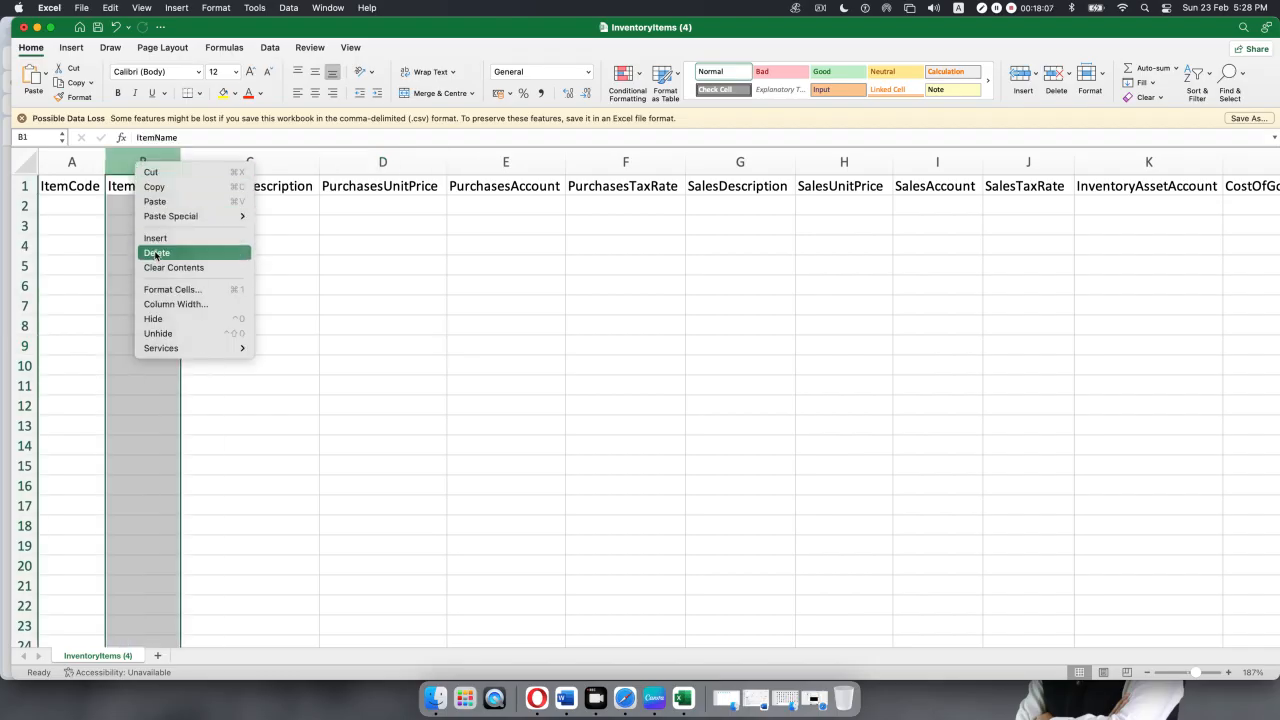
pyautogui.click(455, 289)
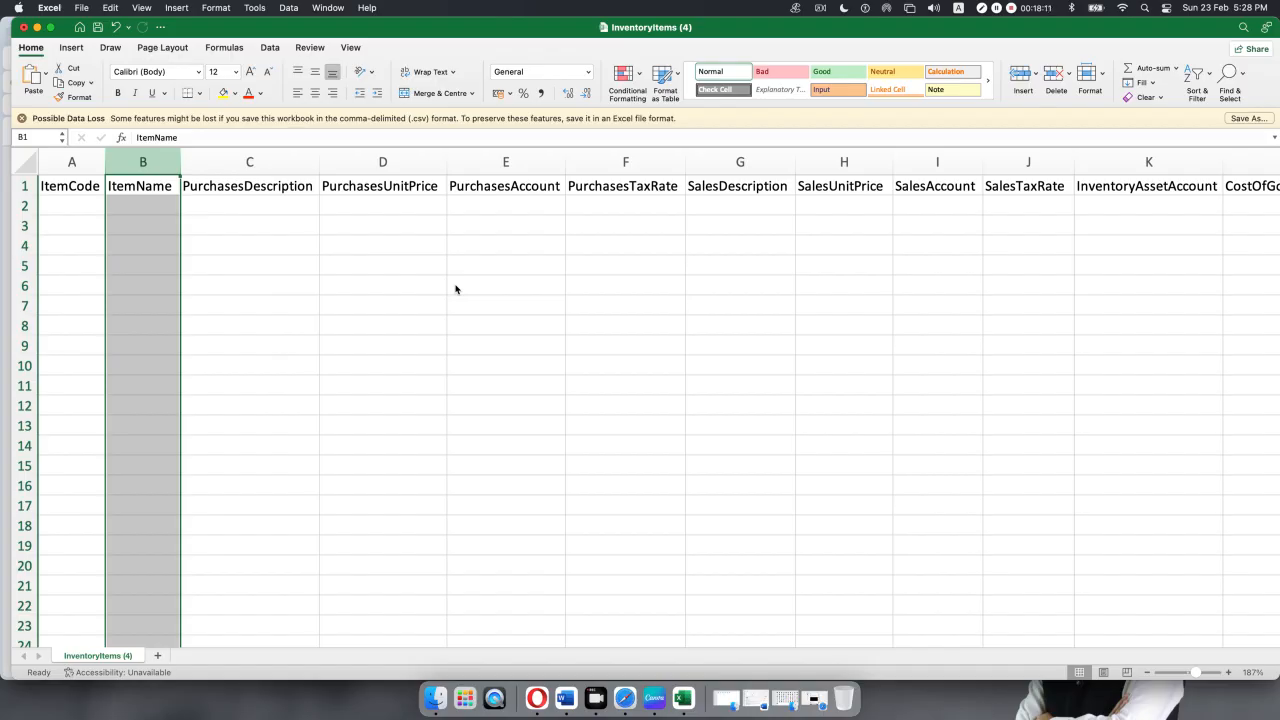
pyautogui.click(455, 289)
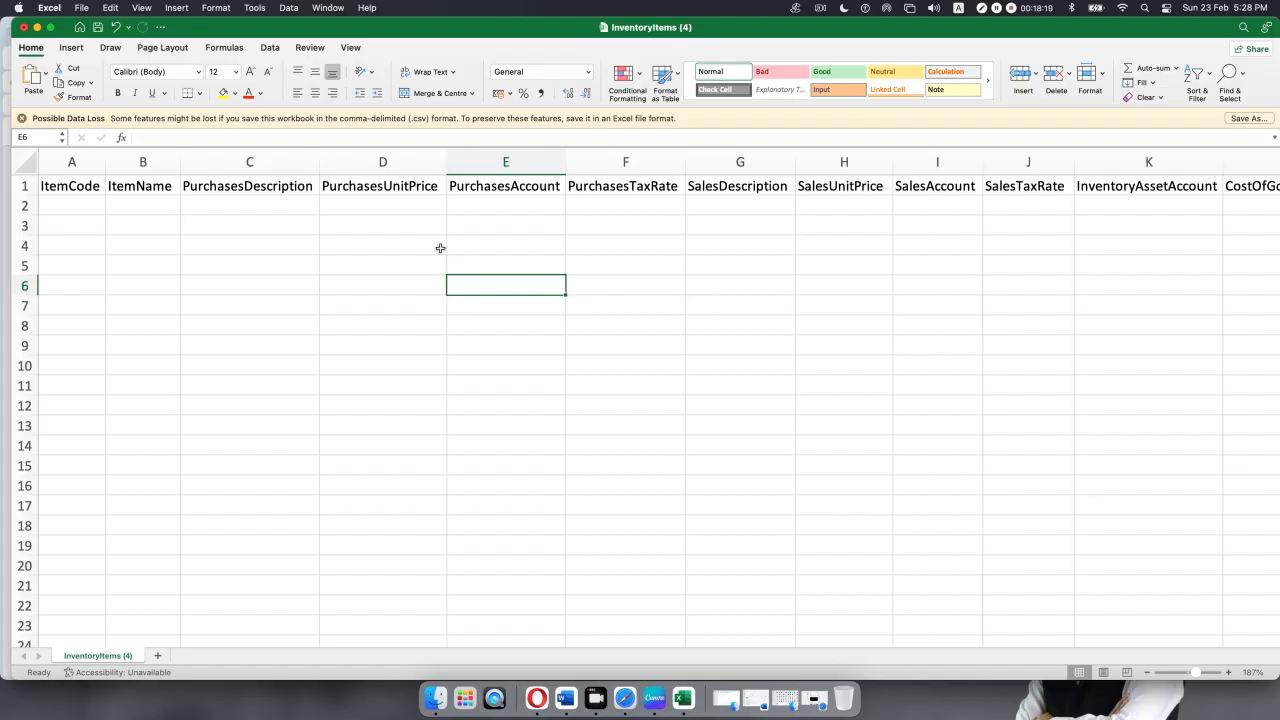
pyautogui.click(250, 161)
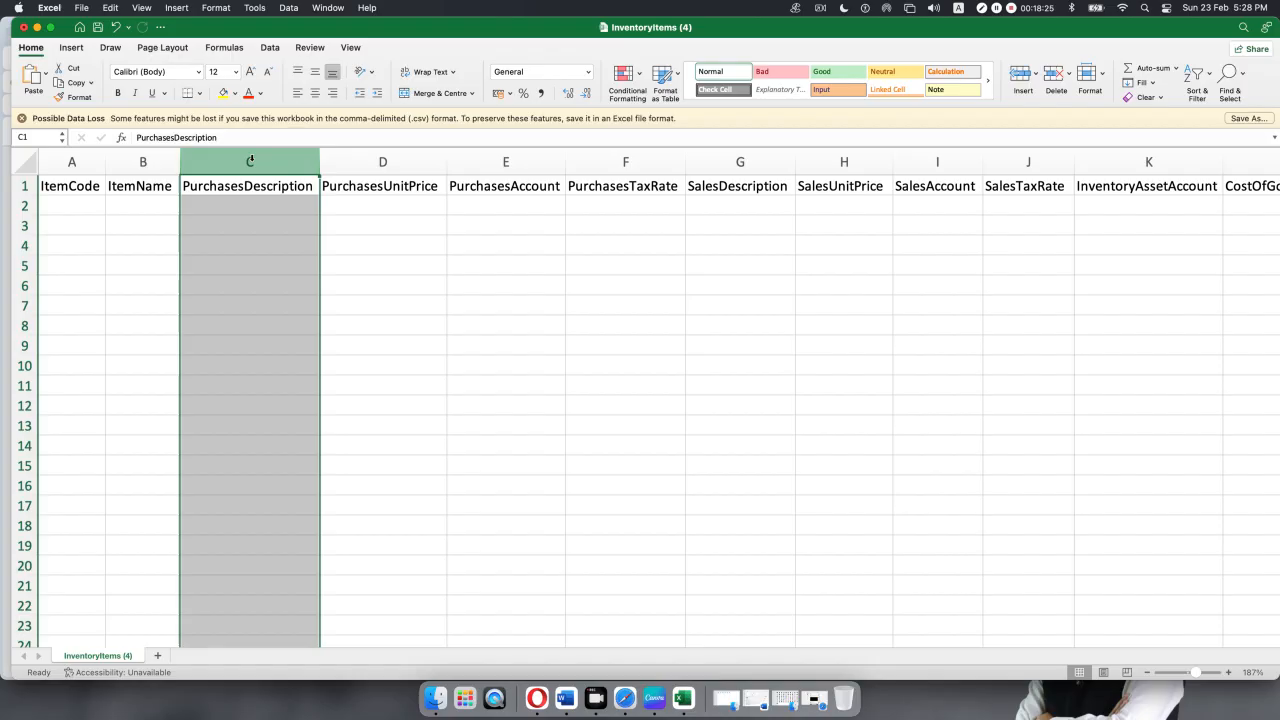
pyautogui.click(375, 392)
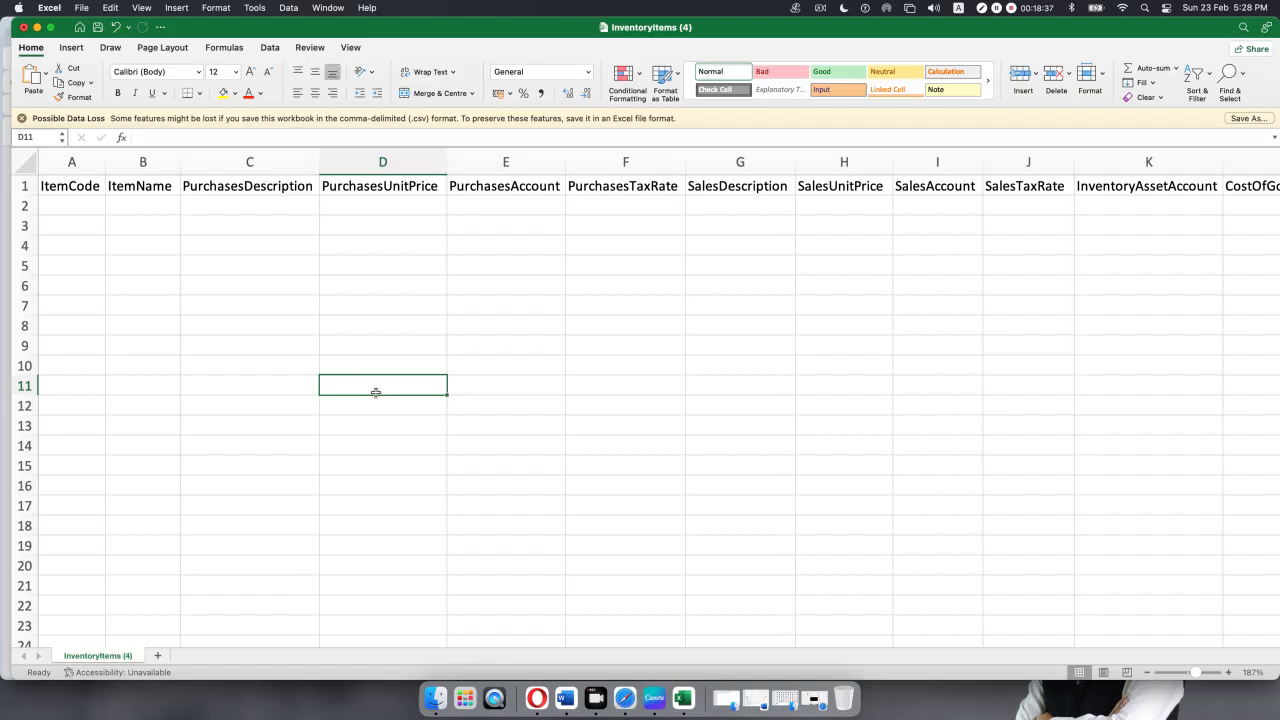
# - Clear the open windows away and open Product & Service.csv from Trendup Class Materiales > Total 13 Classes > Xero > Xero-02
pyautogui.click(36, 27)
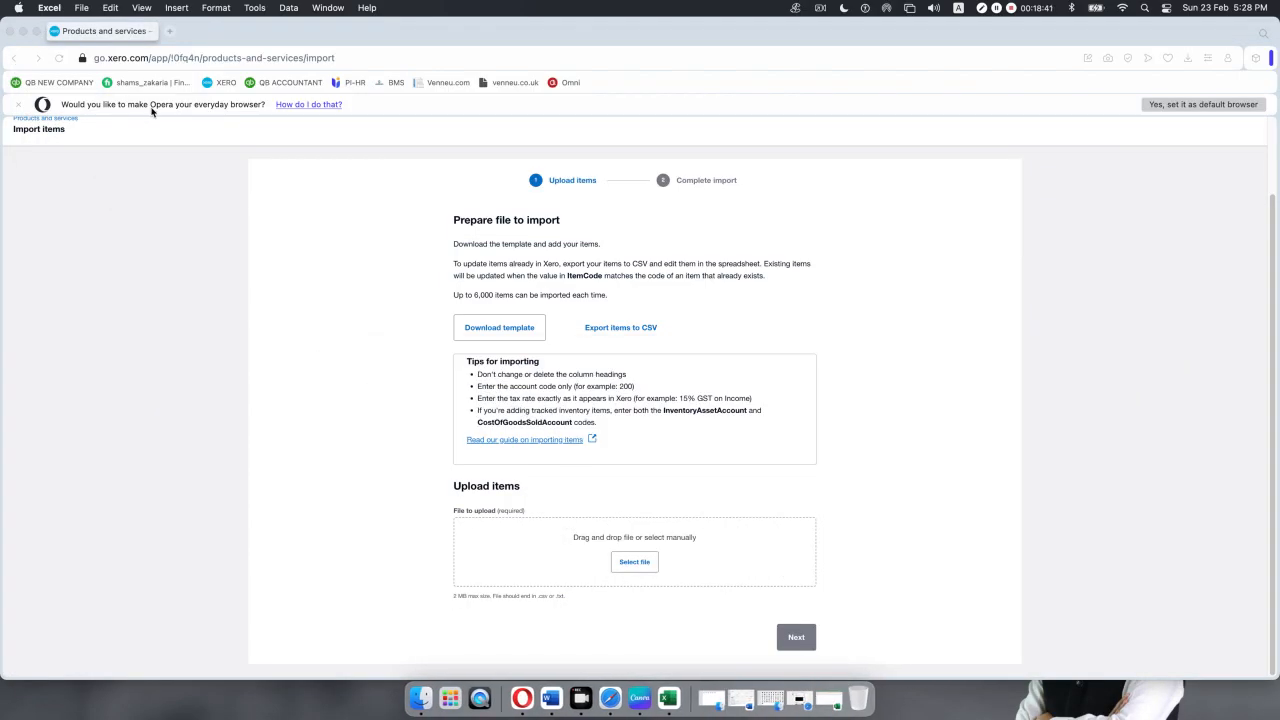
pyautogui.click(24, 32)
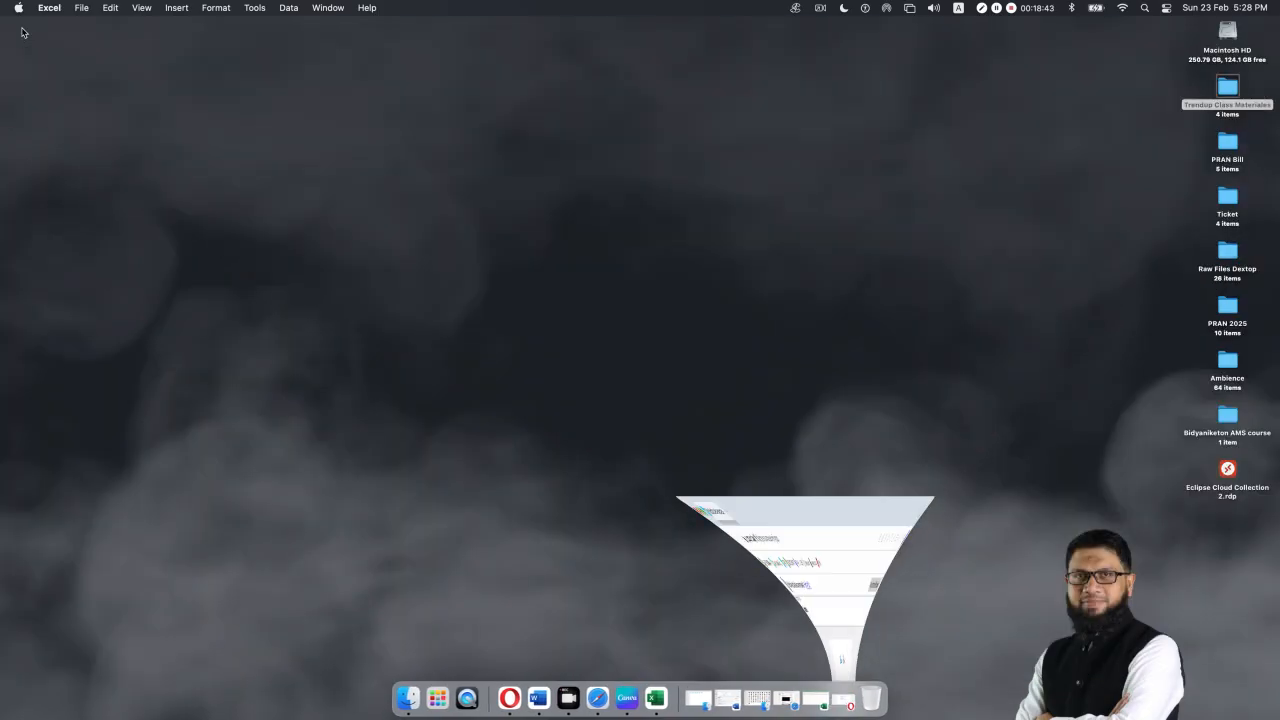
pyautogui.click(1220, 84)
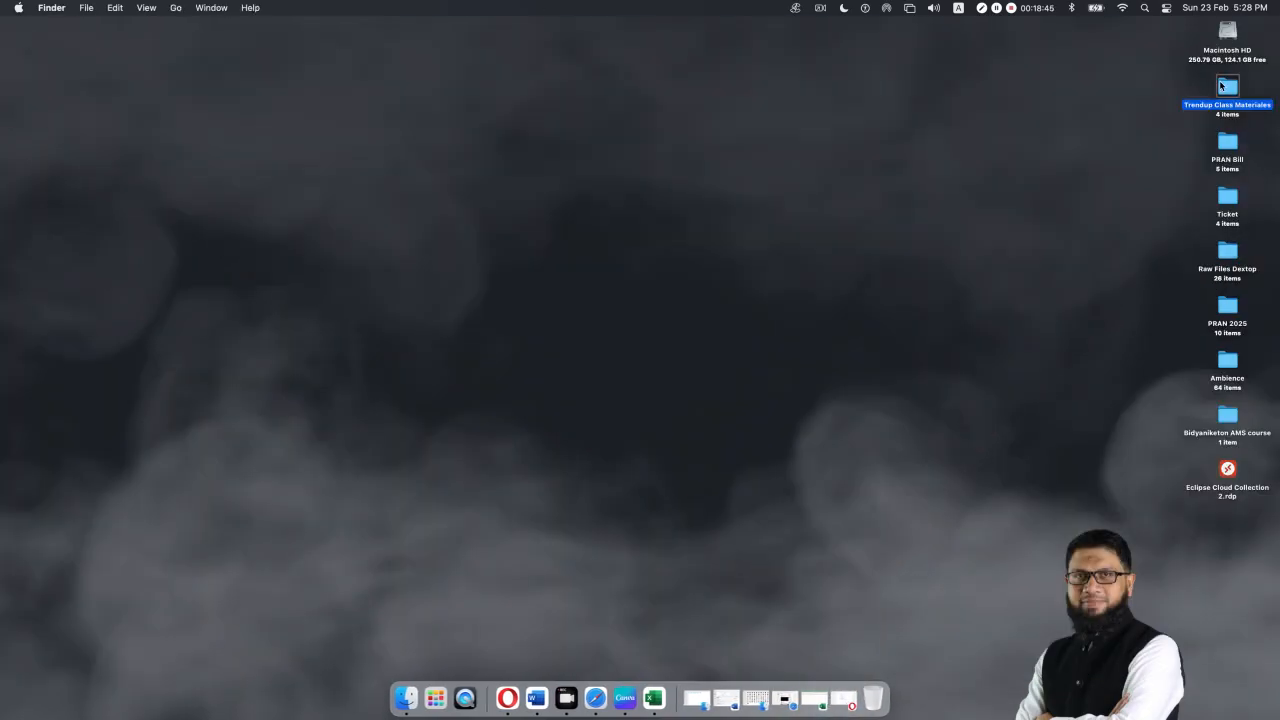
pyautogui.doubleClick(1219, 83)
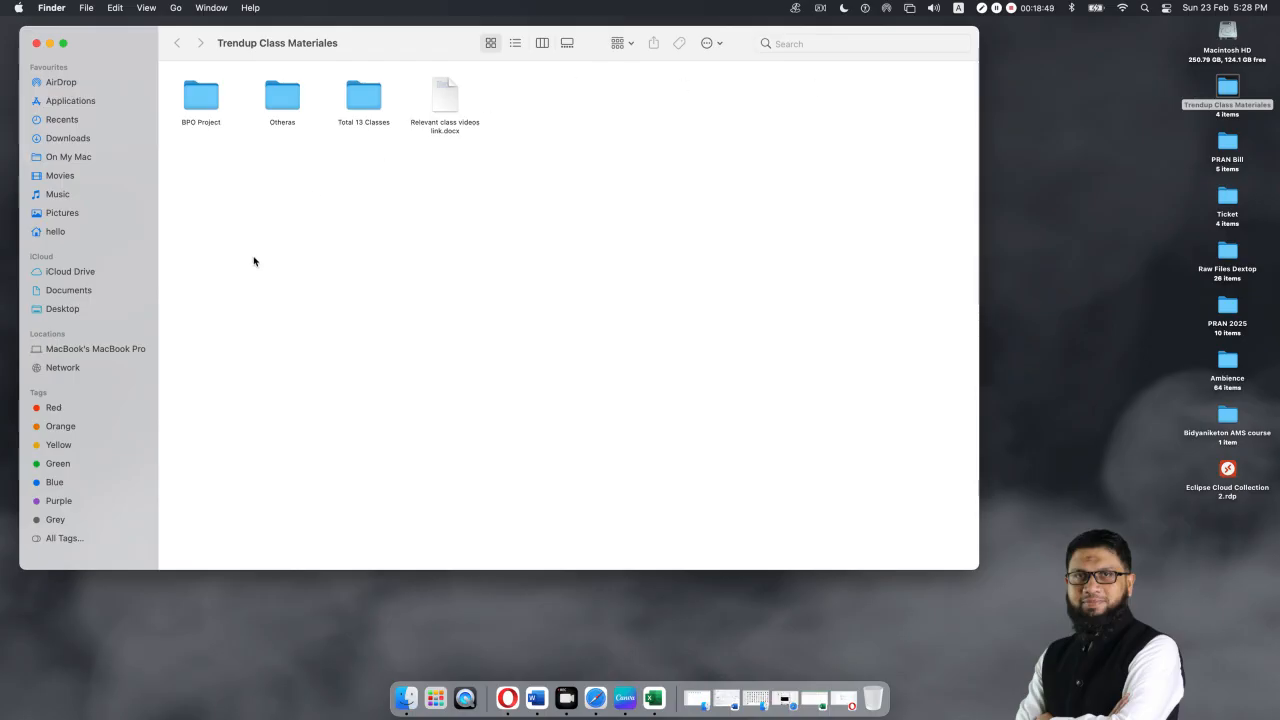
pyautogui.doubleClick(367, 100)
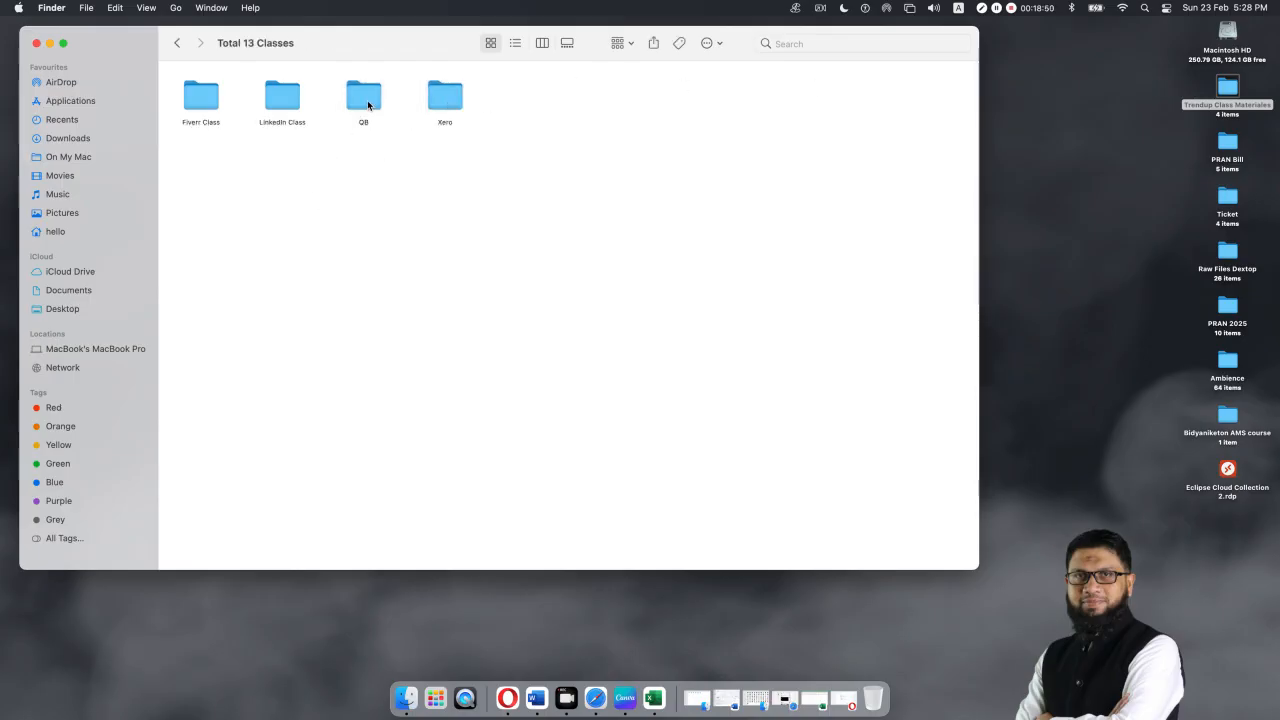
pyautogui.doubleClick(441, 94)
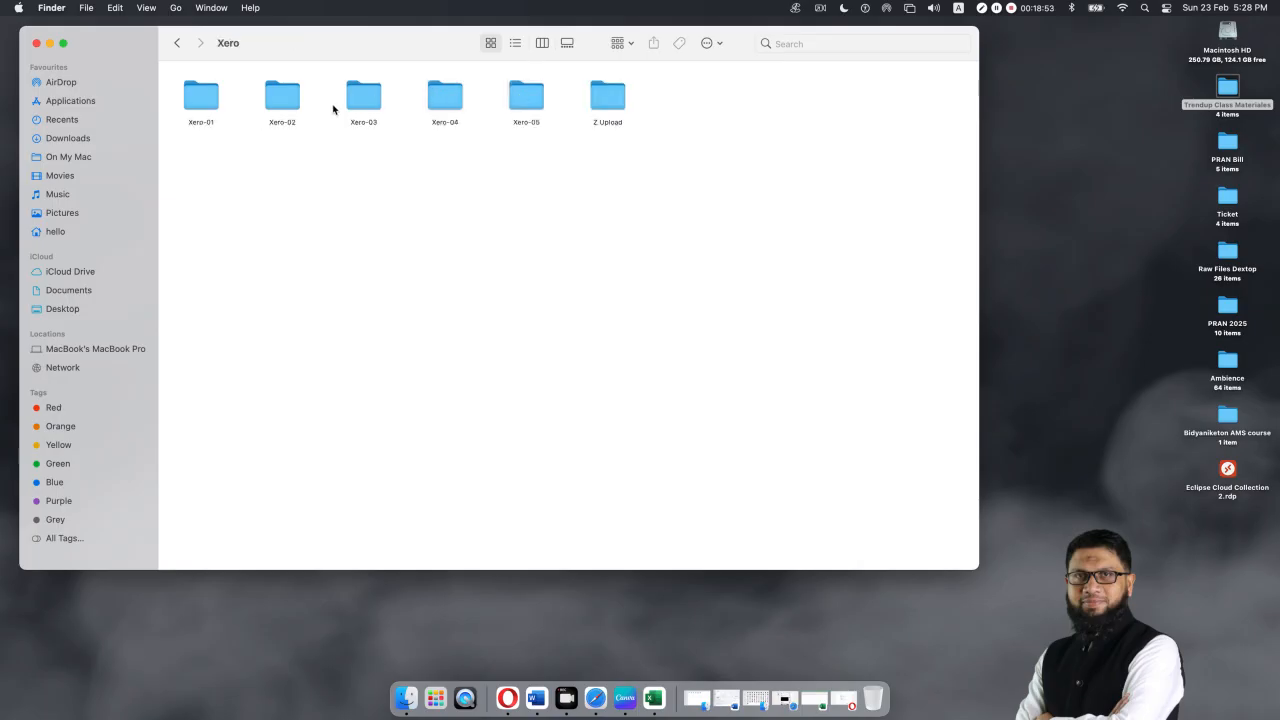
pyautogui.doubleClick(273, 88)
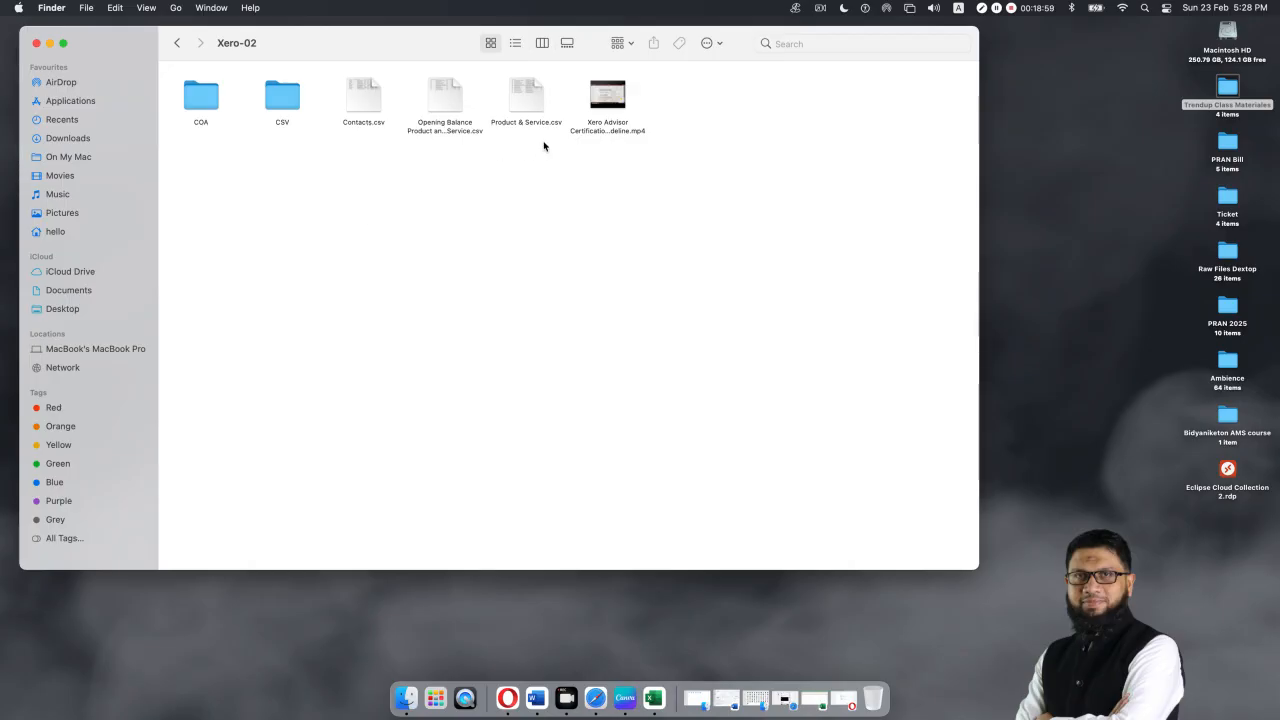
pyautogui.doubleClick(523, 104)
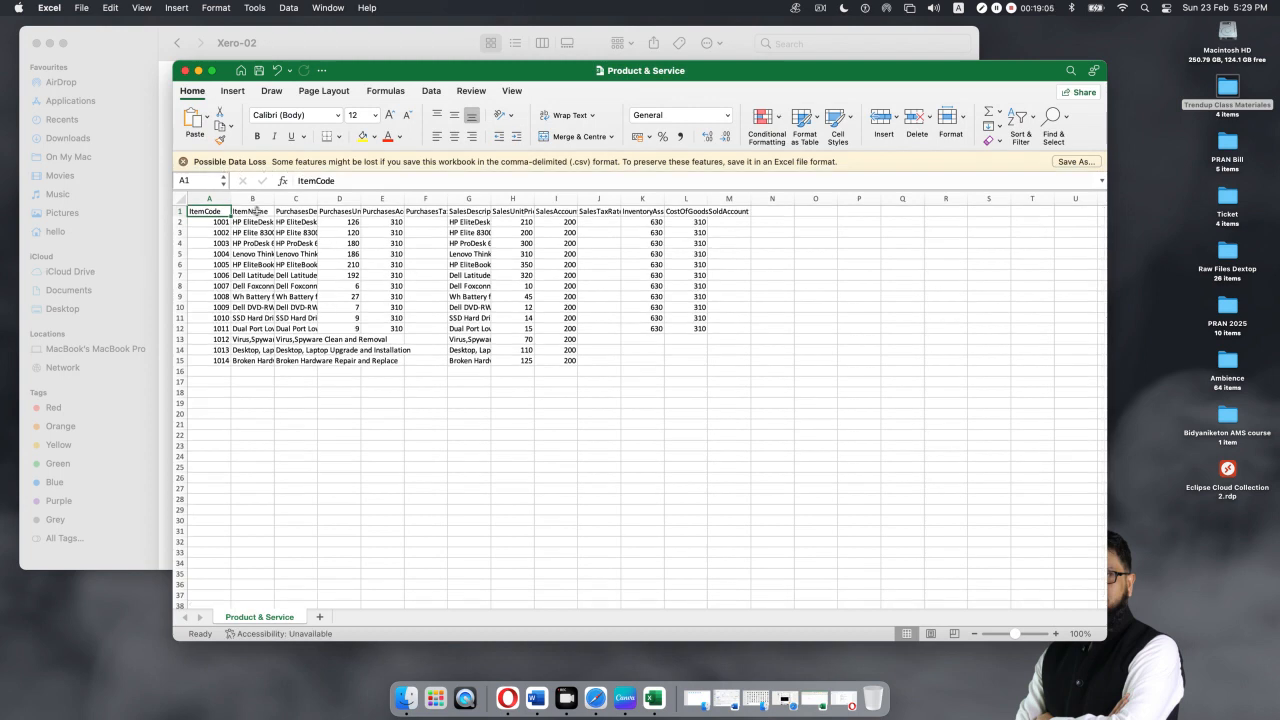
# - Examine columns A to M of the Product & Service workbook and the first item's name, purchase description, unit price and account
pyautogui.moveTo(210, 197); pyautogui.dragTo(740, 192)
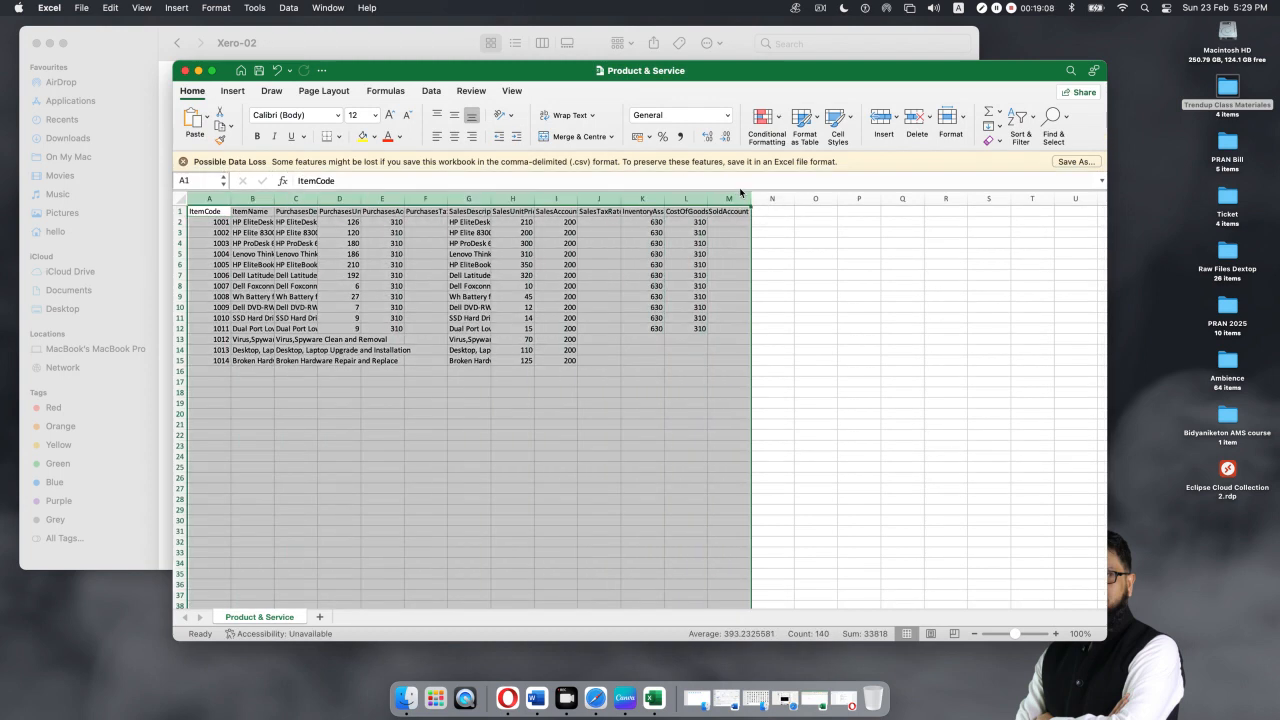
pyautogui.click(222, 242)
pyautogui.click(262, 224)
pyautogui.click(295, 222)
pyautogui.click(351, 222)
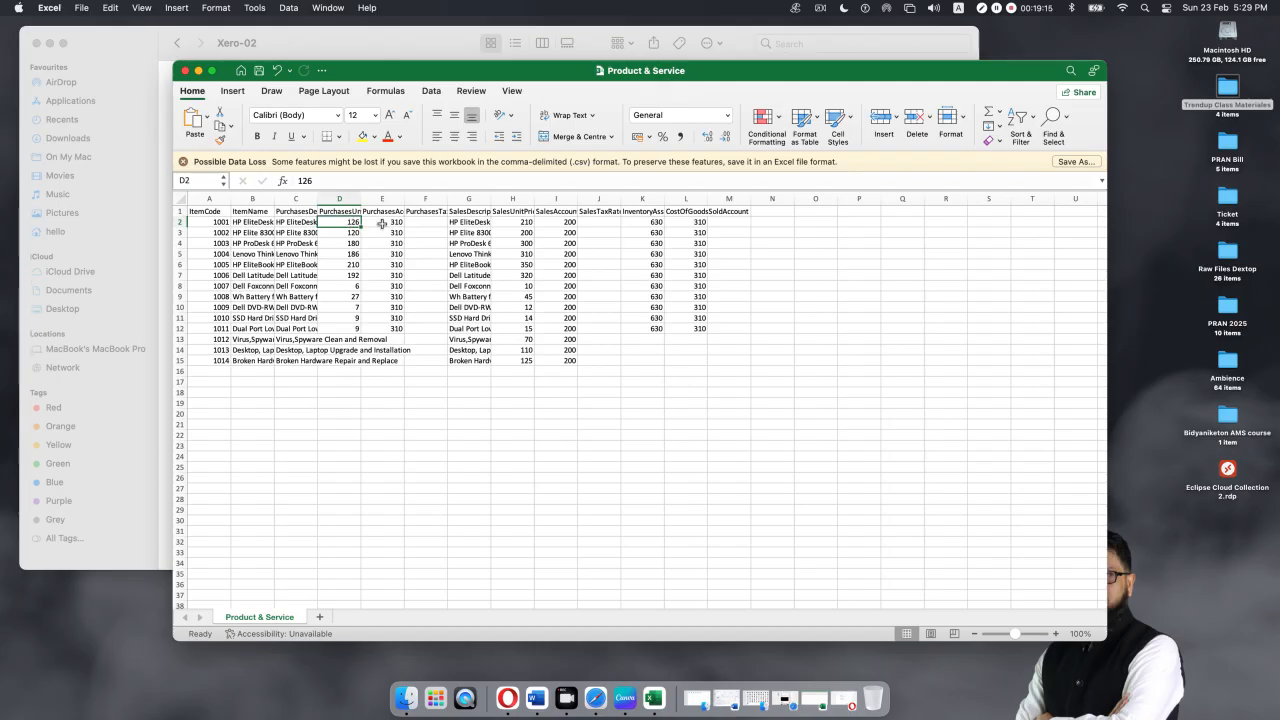
pyautogui.click(381, 223)
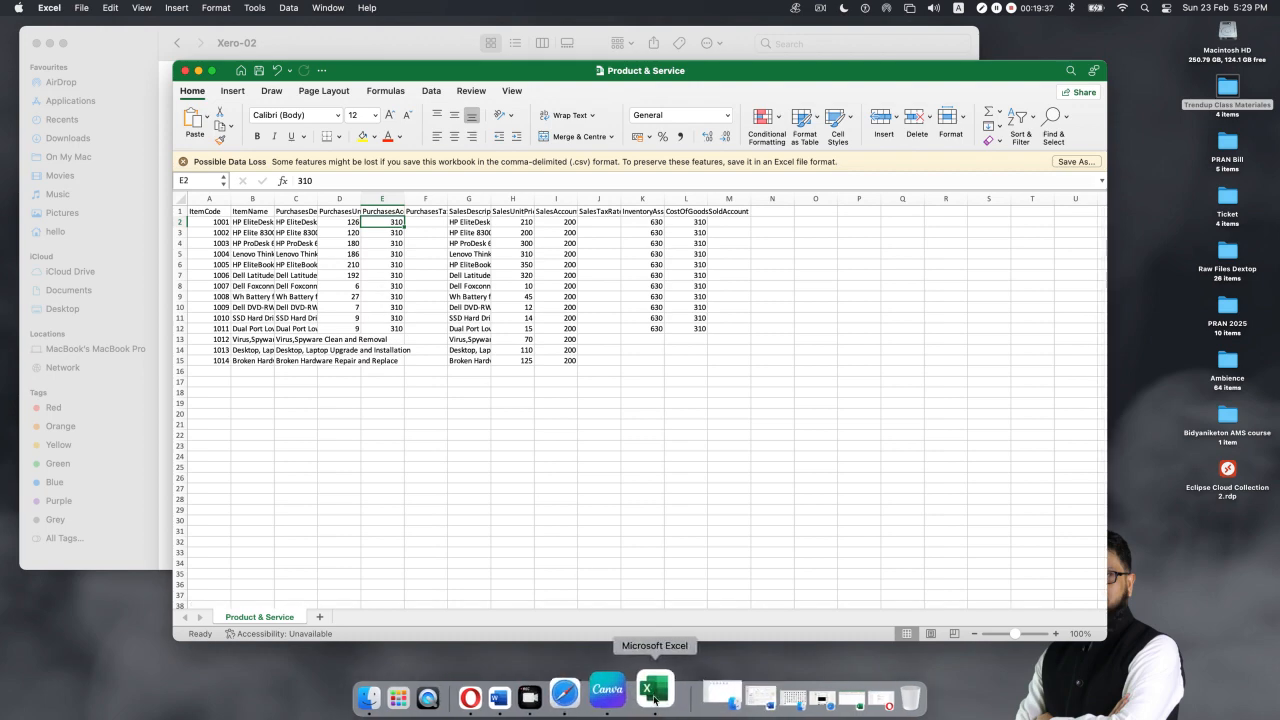
# - Minimise the Xero-02 folder window and bring up Product & Service in front of the InventoryItems (4) workbook
pyautogui.click(198, 70)
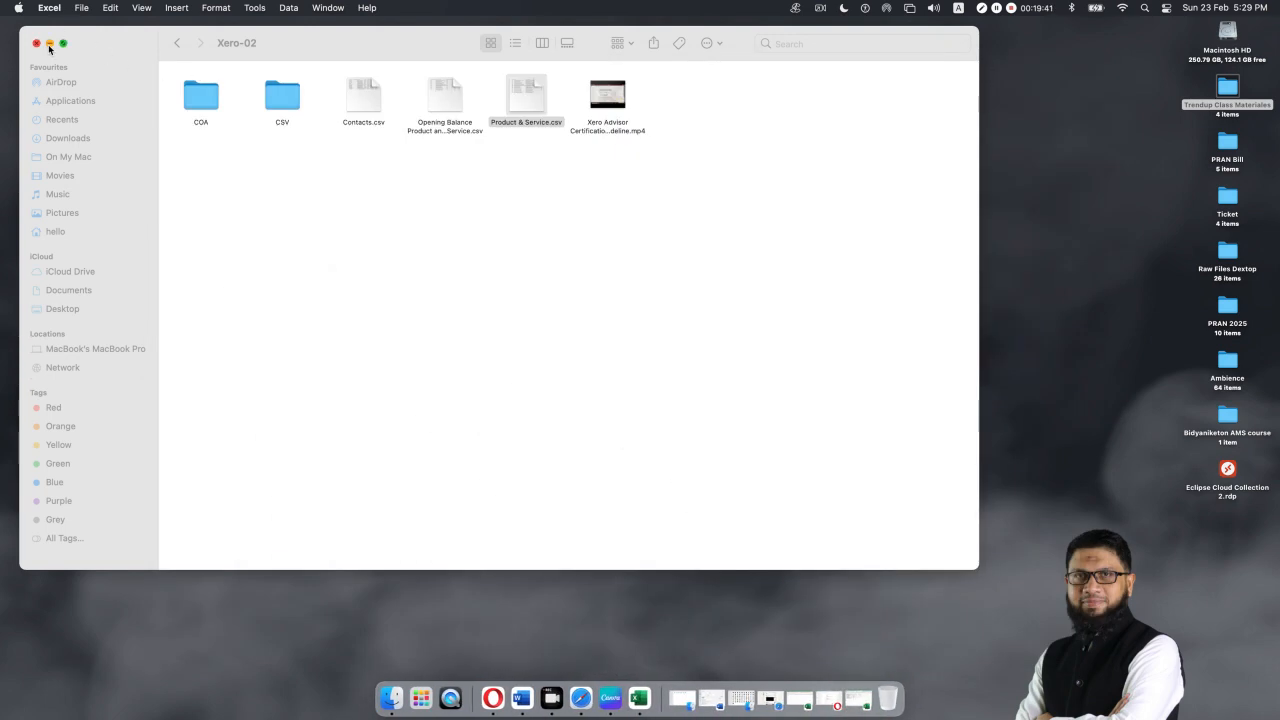
pyautogui.click(48, 44)
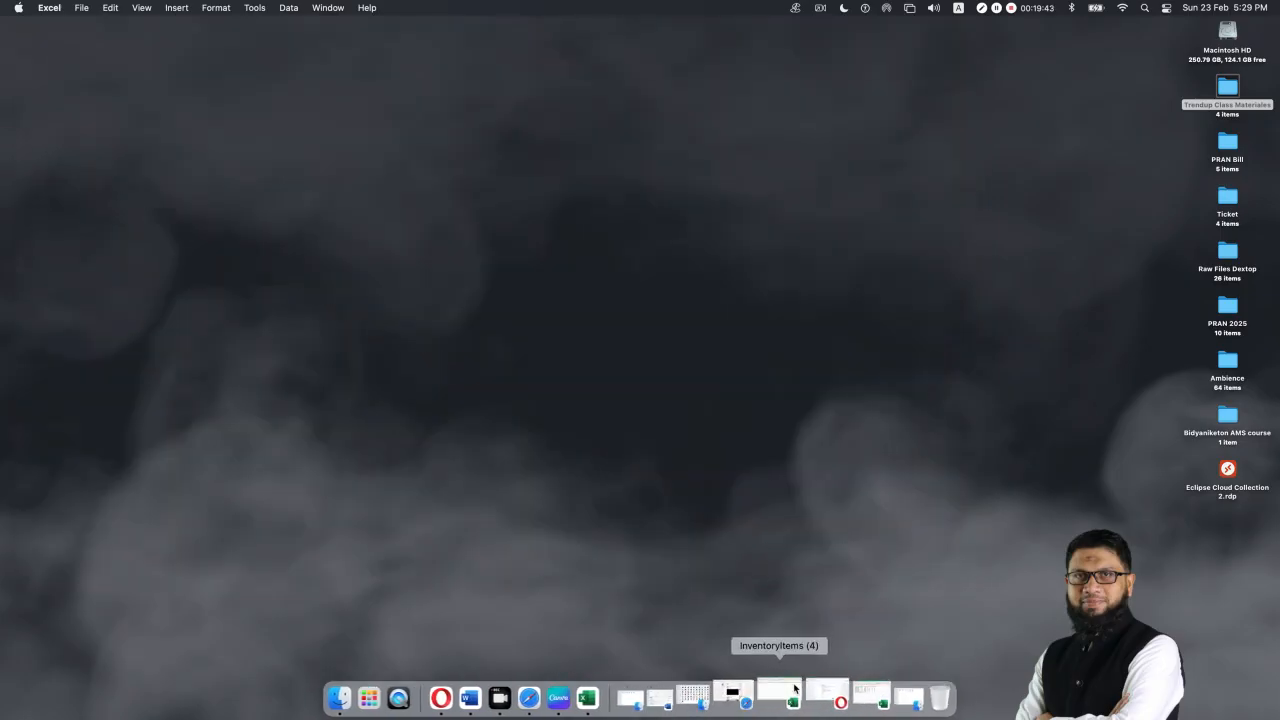
pyautogui.click(772, 692)
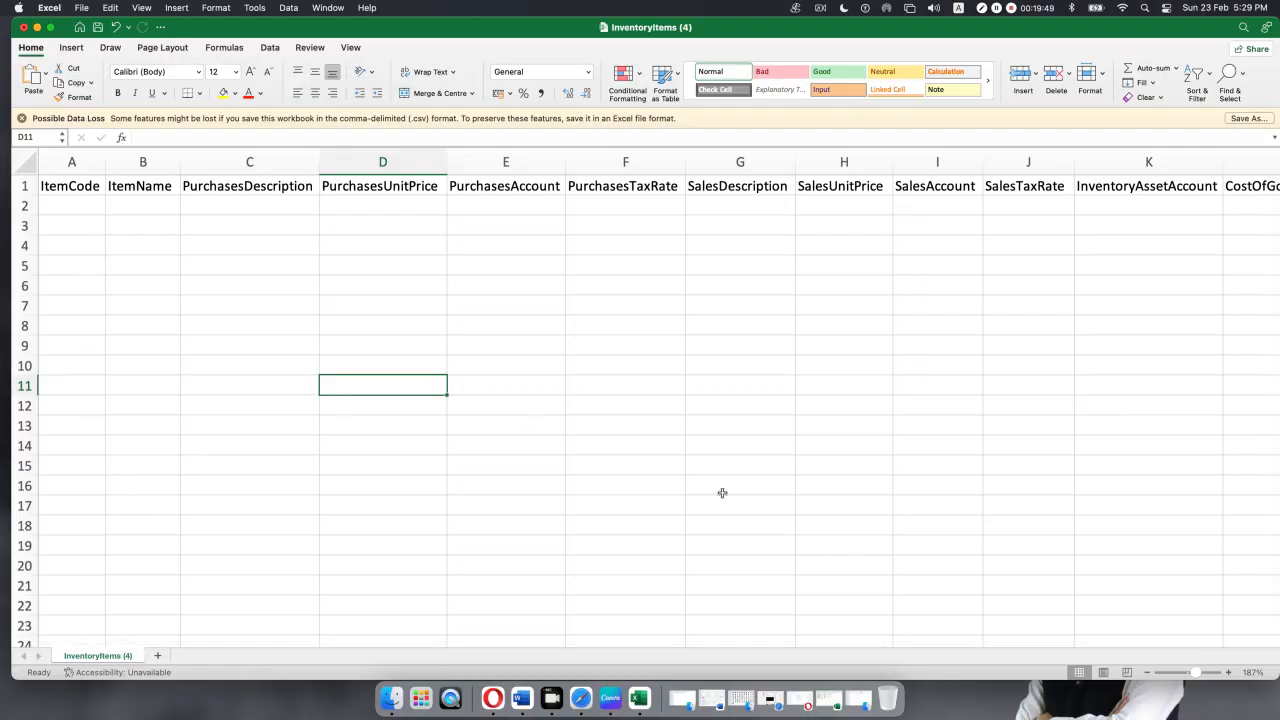
pyautogui.click(830, 698)
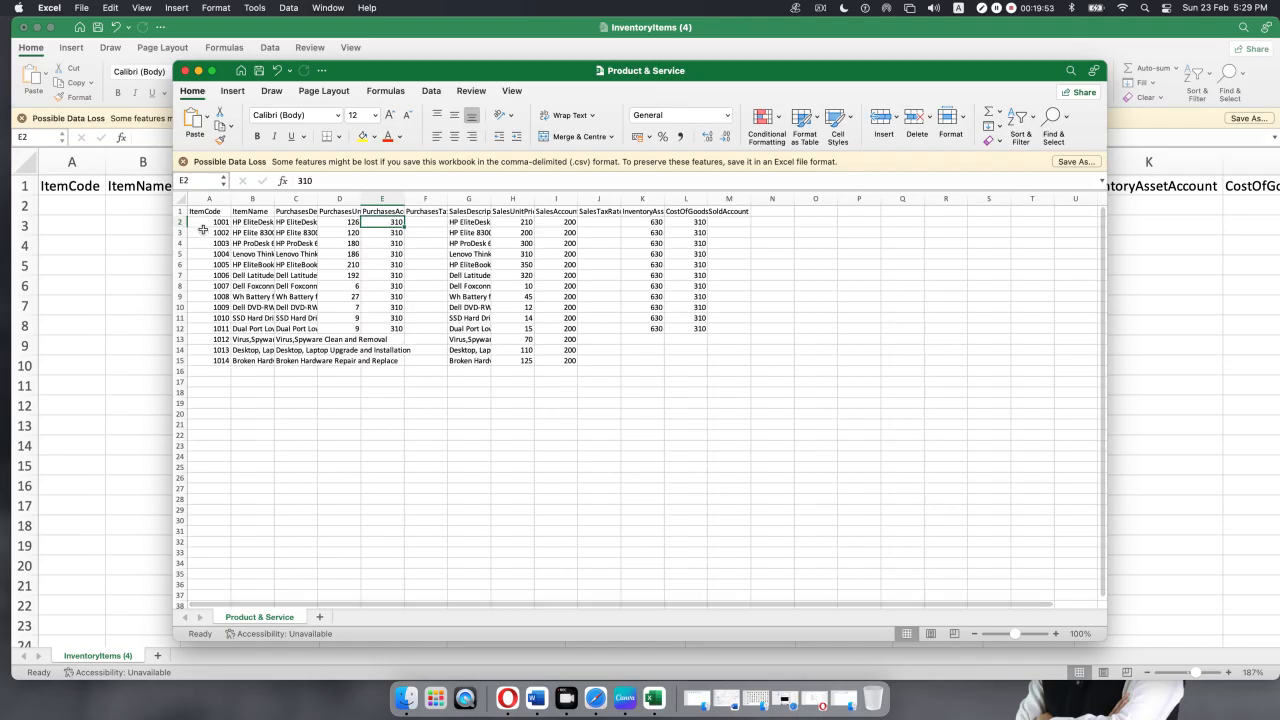
# - Copy item codes 1001 to 1014 from Product & Service into the ItemCode column of InventoryItems (4), starting at A2
pyautogui.moveTo(204, 224); pyautogui.dragTo(207, 357)
pyautogui.press('super+c')
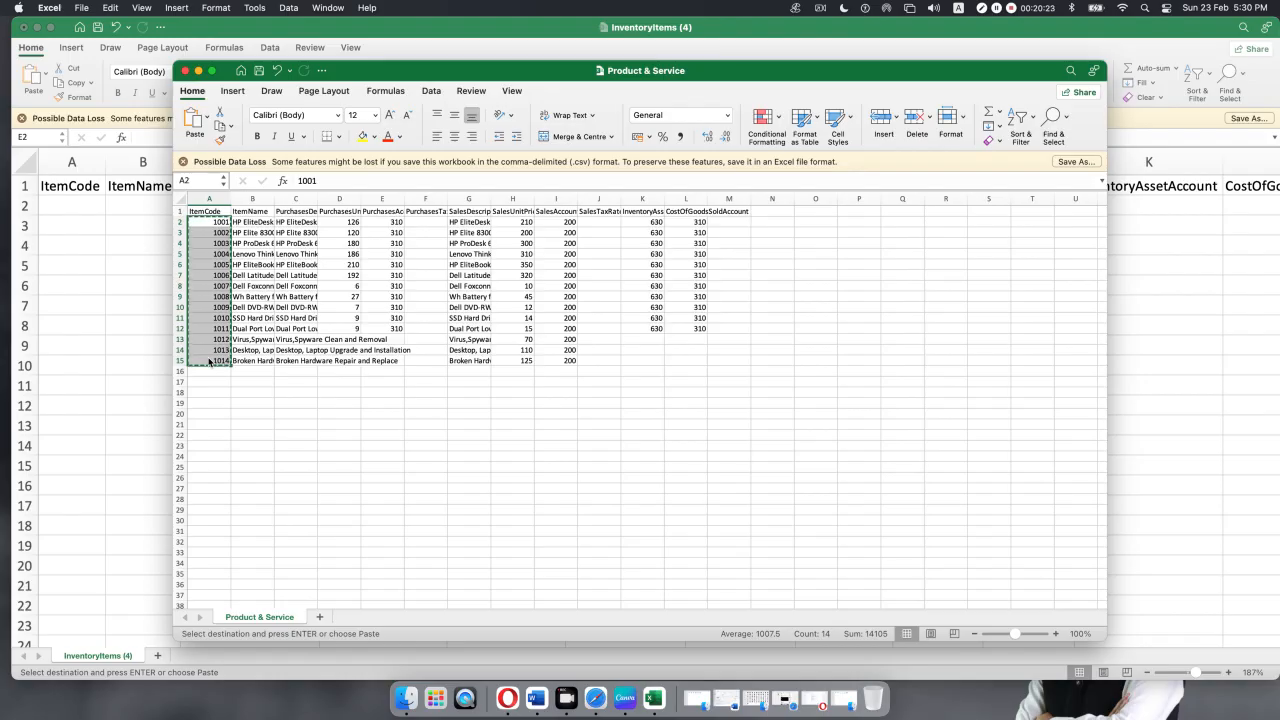
pyautogui.click(199, 74)
pyautogui.click(73, 208)
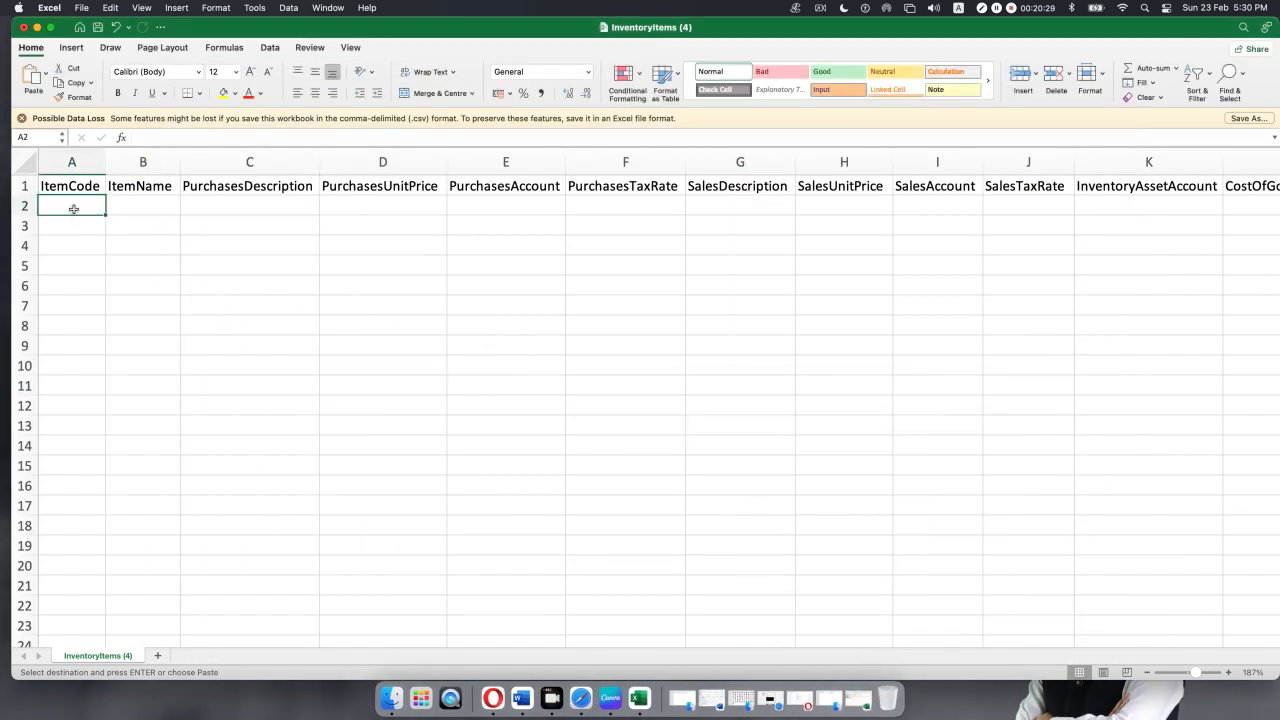
pyautogui.press('super+v')
pyautogui.click(228, 255)
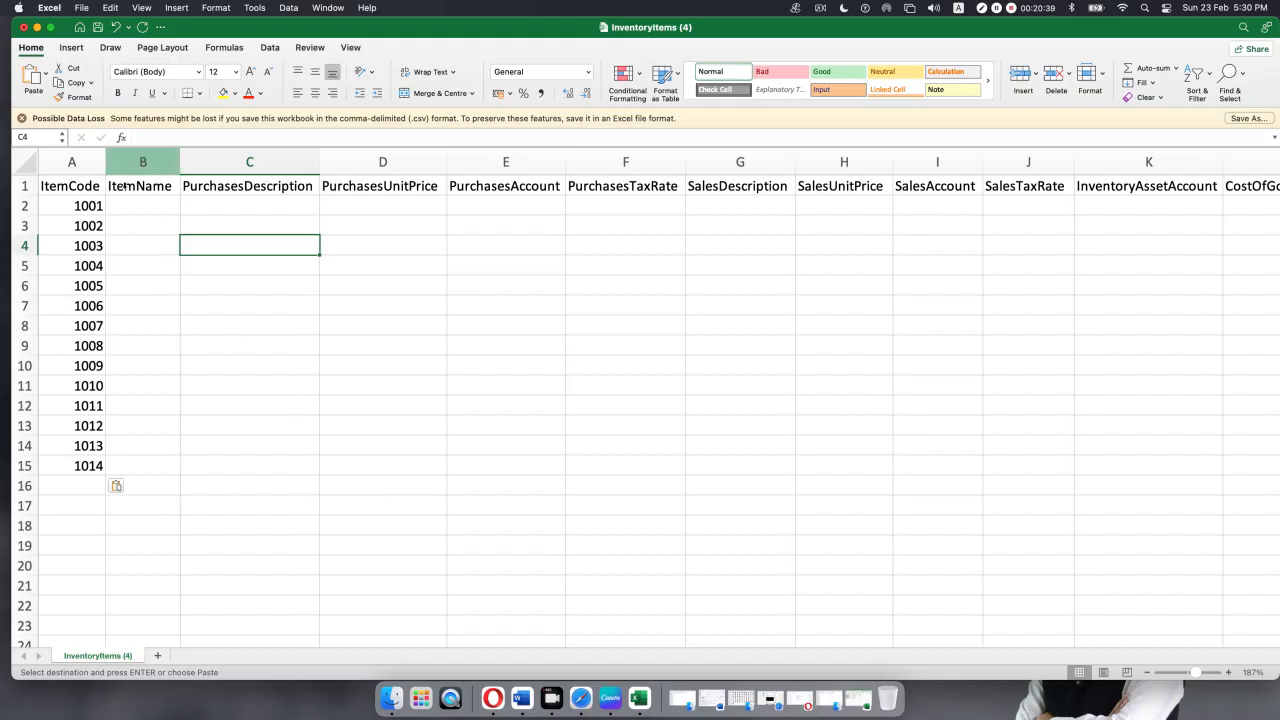
# - Copy the 14 item names from Product & Service into InventoryItems (4) from B2 and autofit column B
pyautogui.click(142, 186)
pyautogui.click(852, 688)
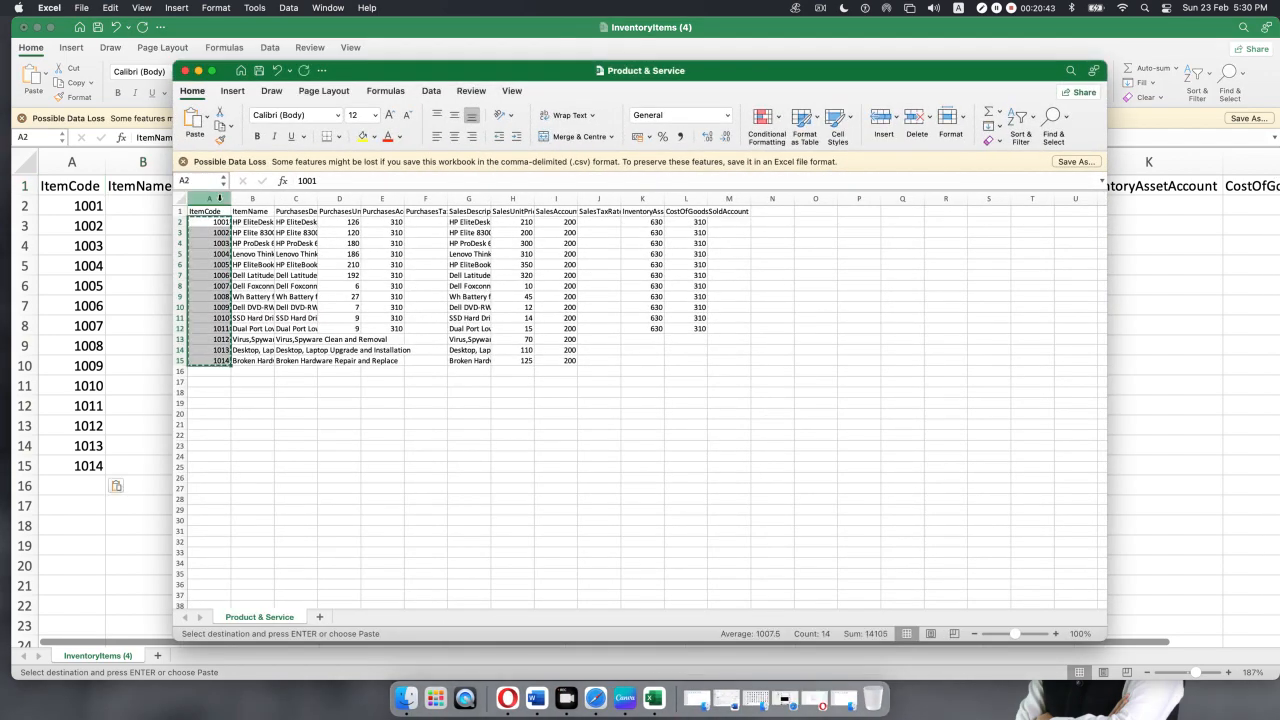
pyautogui.moveTo(274, 199); pyautogui.dragTo(271, 362)
pyautogui.press('super+c')
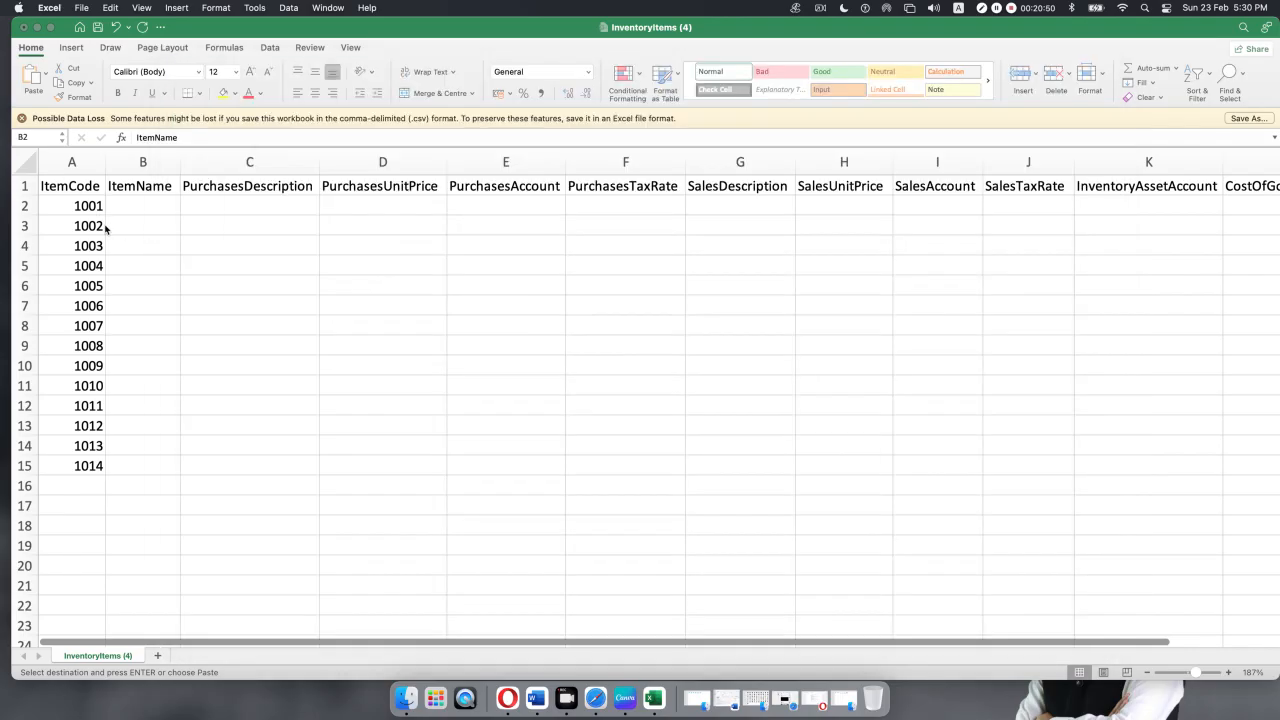
pyautogui.click(138, 207)
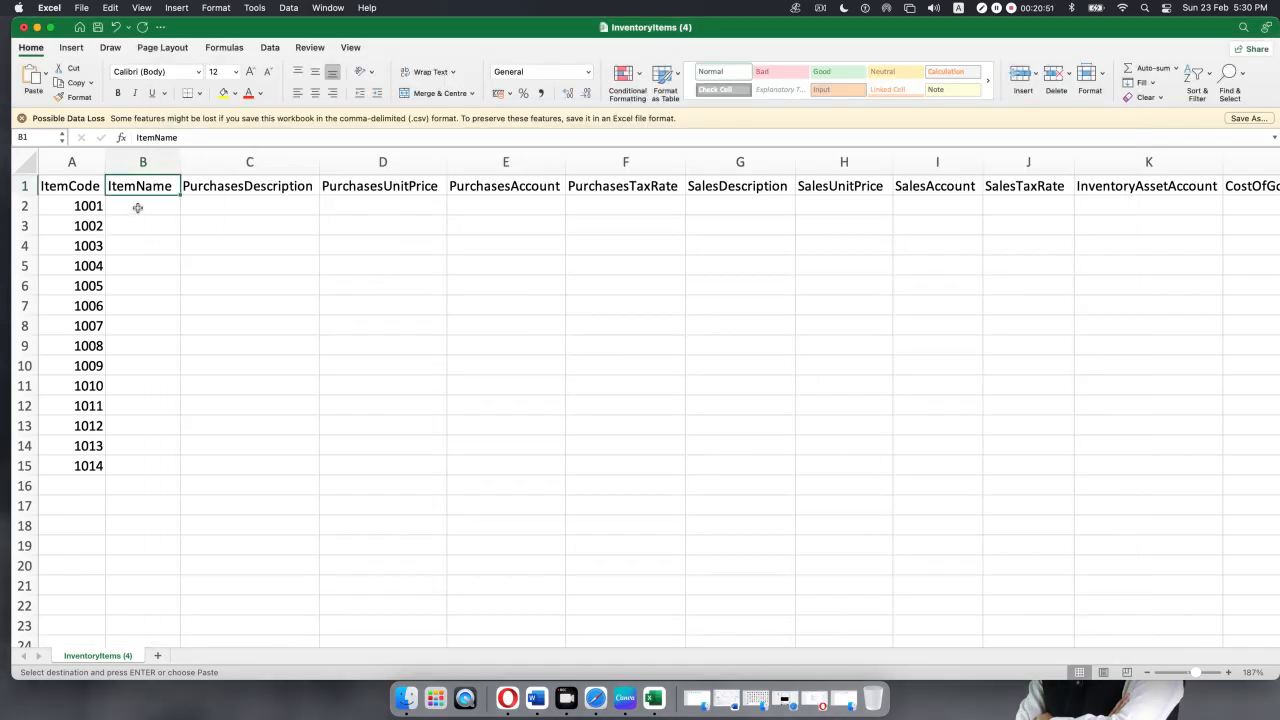
pyautogui.press('super+v')
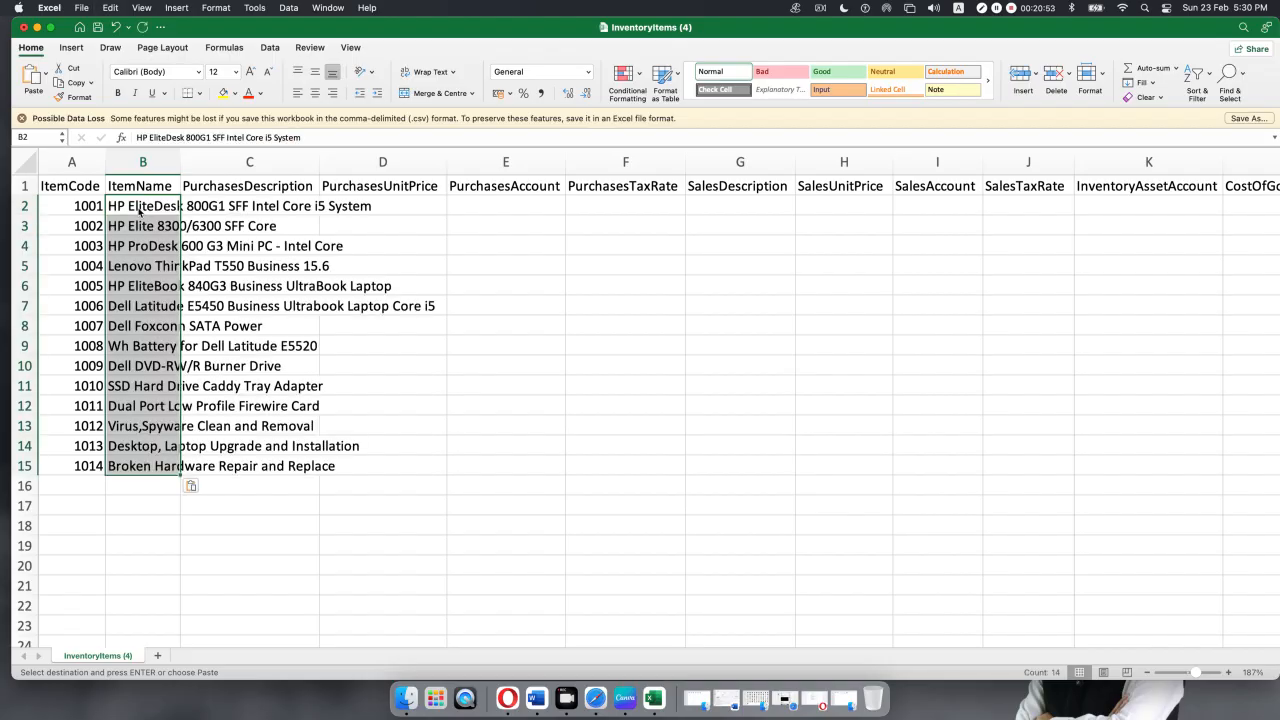
pyautogui.doubleClick(182, 157)
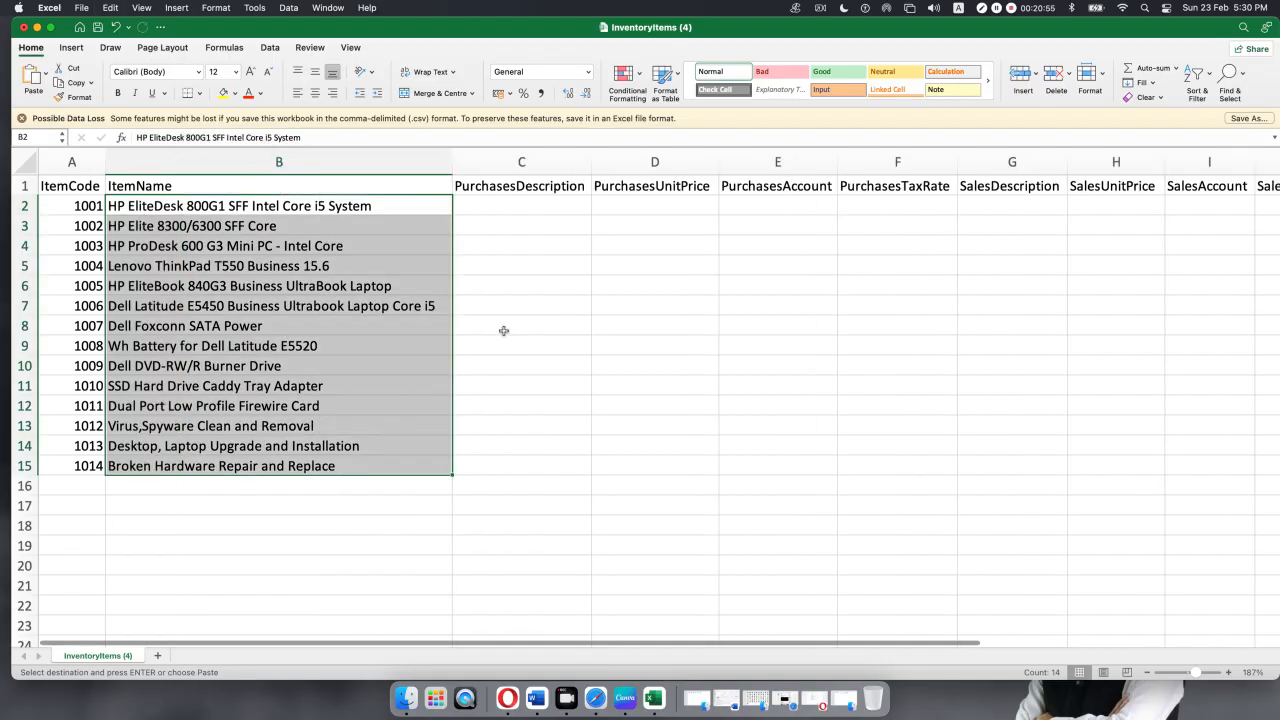
# - Switch to Product & Service, widen its column C to fit the text, and copy the purchase descriptions in C2:C15
pyautogui.click(503, 330)
pyautogui.click(481, 187)
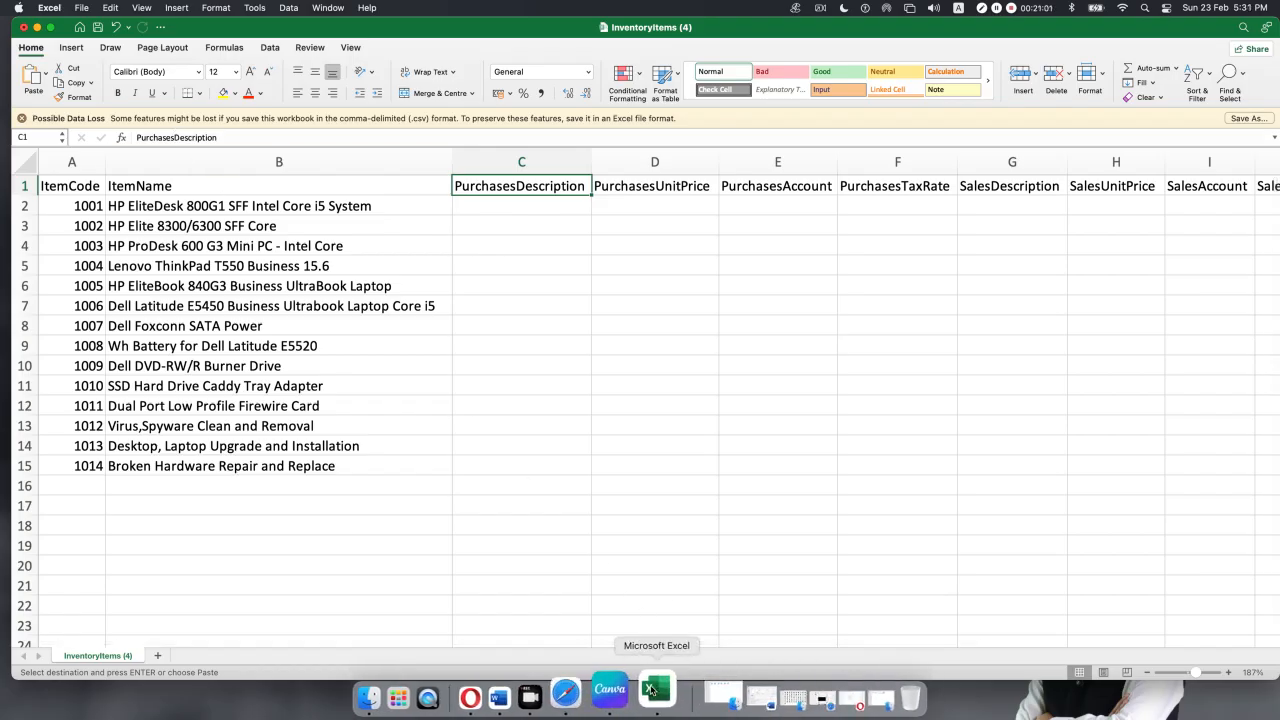
pyautogui.click(38, 27)
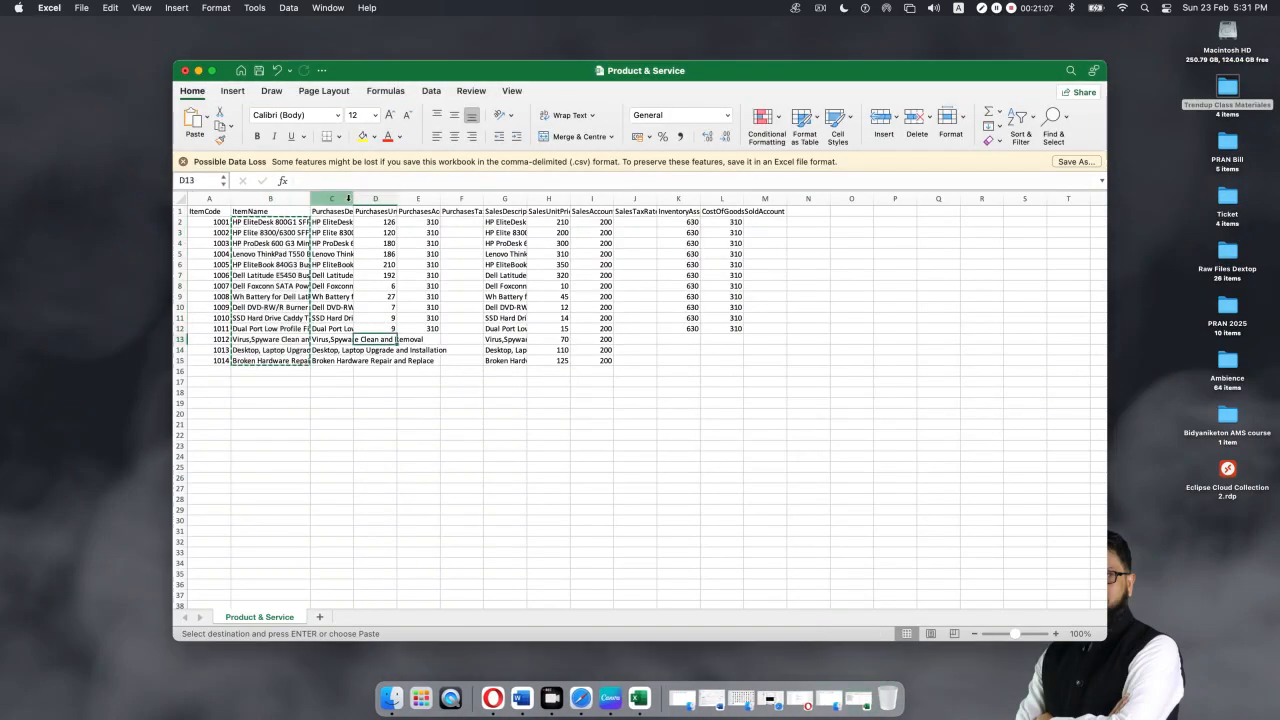
pyautogui.moveTo(352, 198); pyautogui.dragTo(496, 198)
pyautogui.click(414, 466)
pyautogui.moveTo(335, 221); pyautogui.dragTo(338, 365)
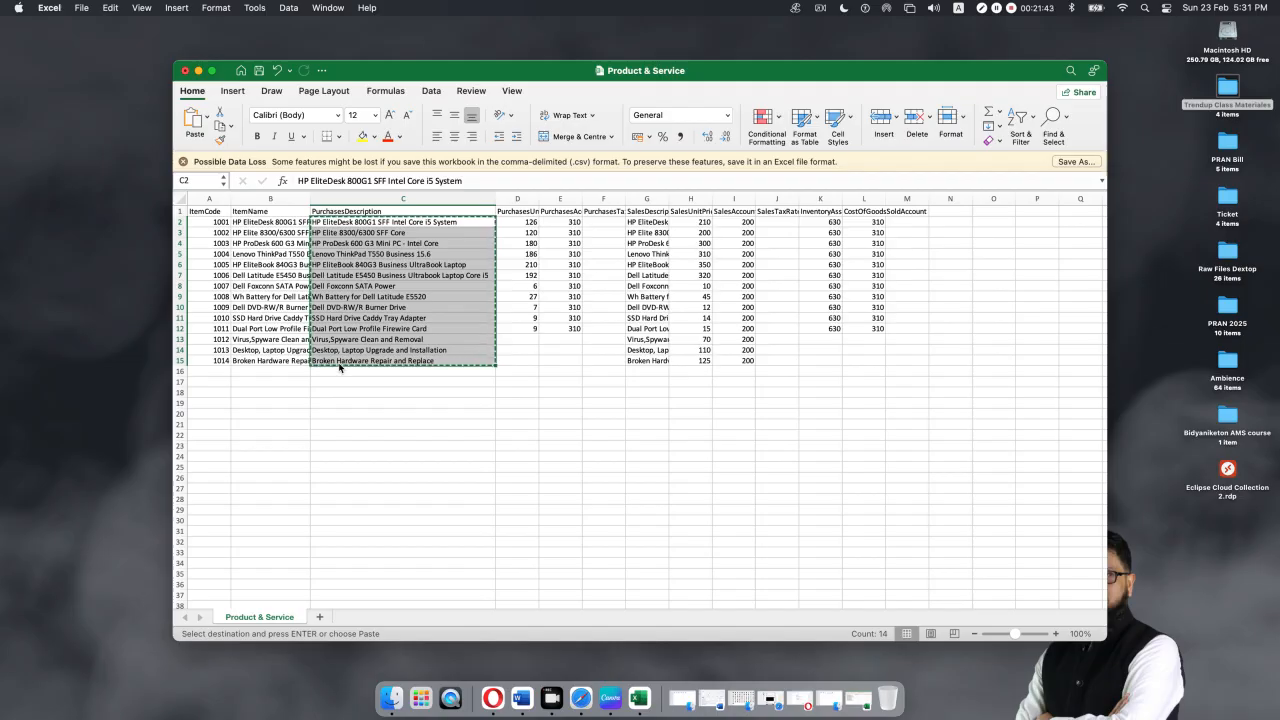
# - Paste the 14 purchase descriptions into InventoryItems (4) from C2 and widen column C to fit them
pyautogui.press('super+Tab')
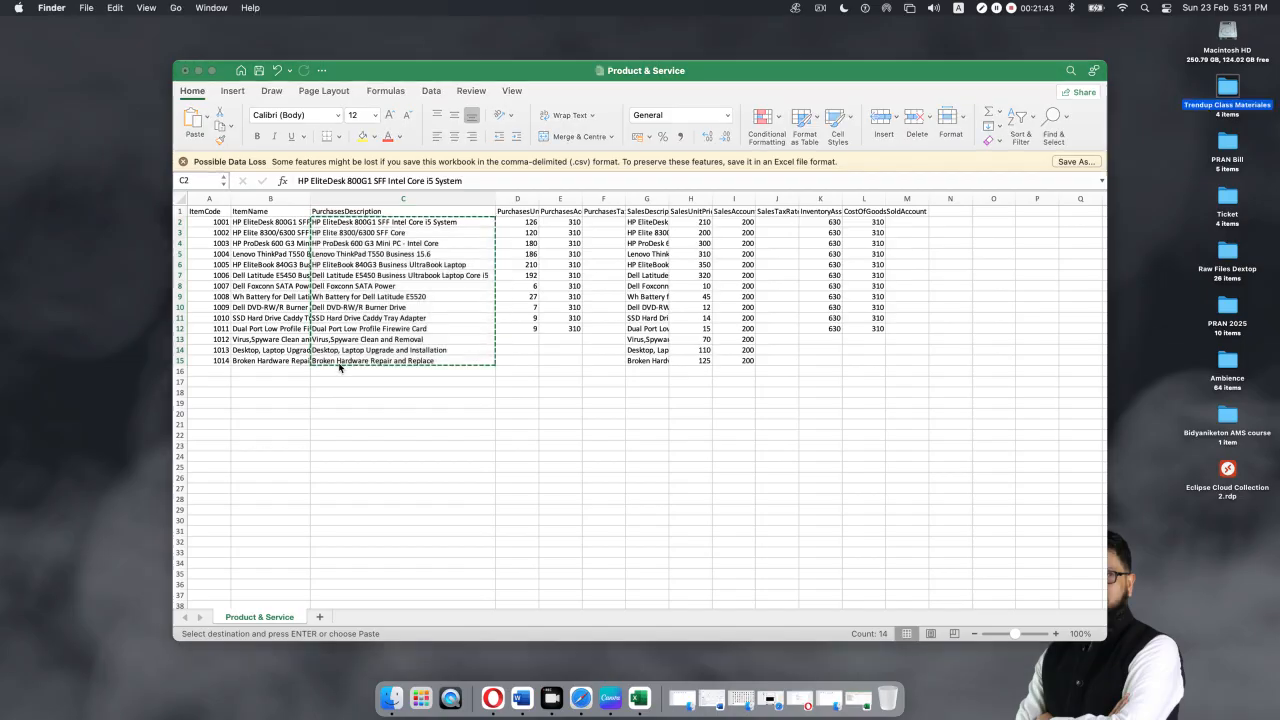
pyautogui.click(852, 704)
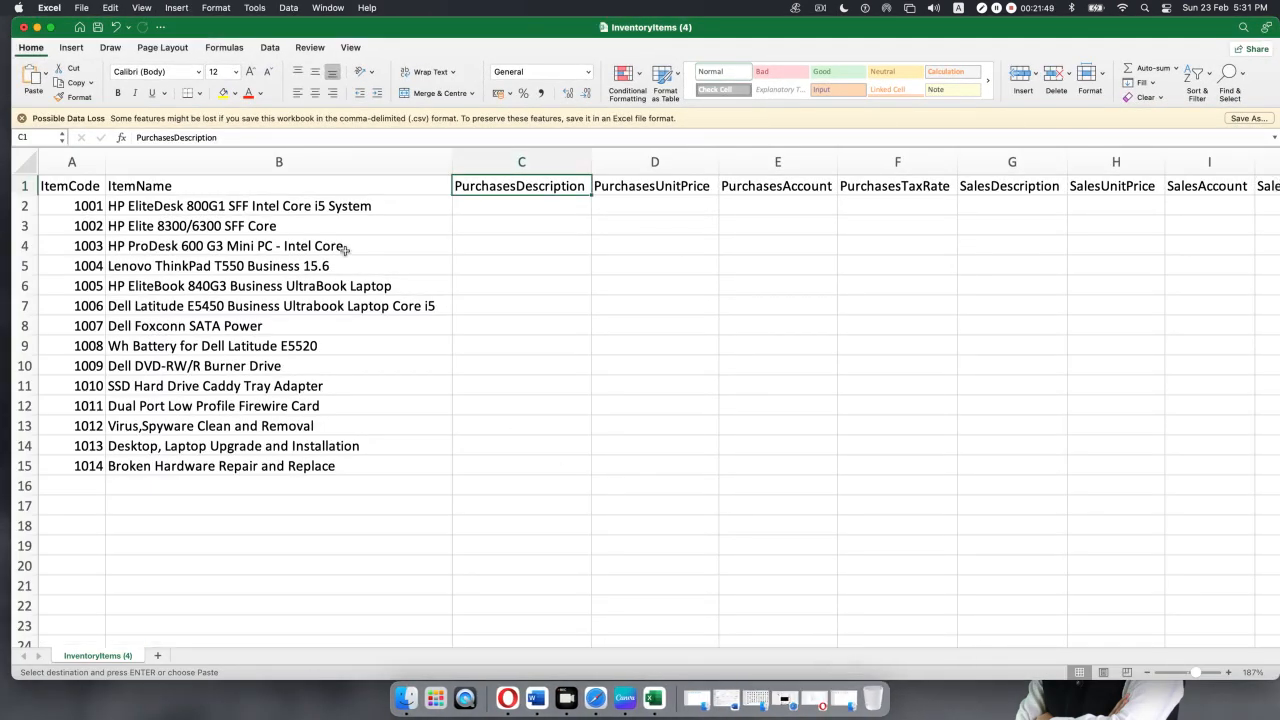
pyautogui.click(473, 208)
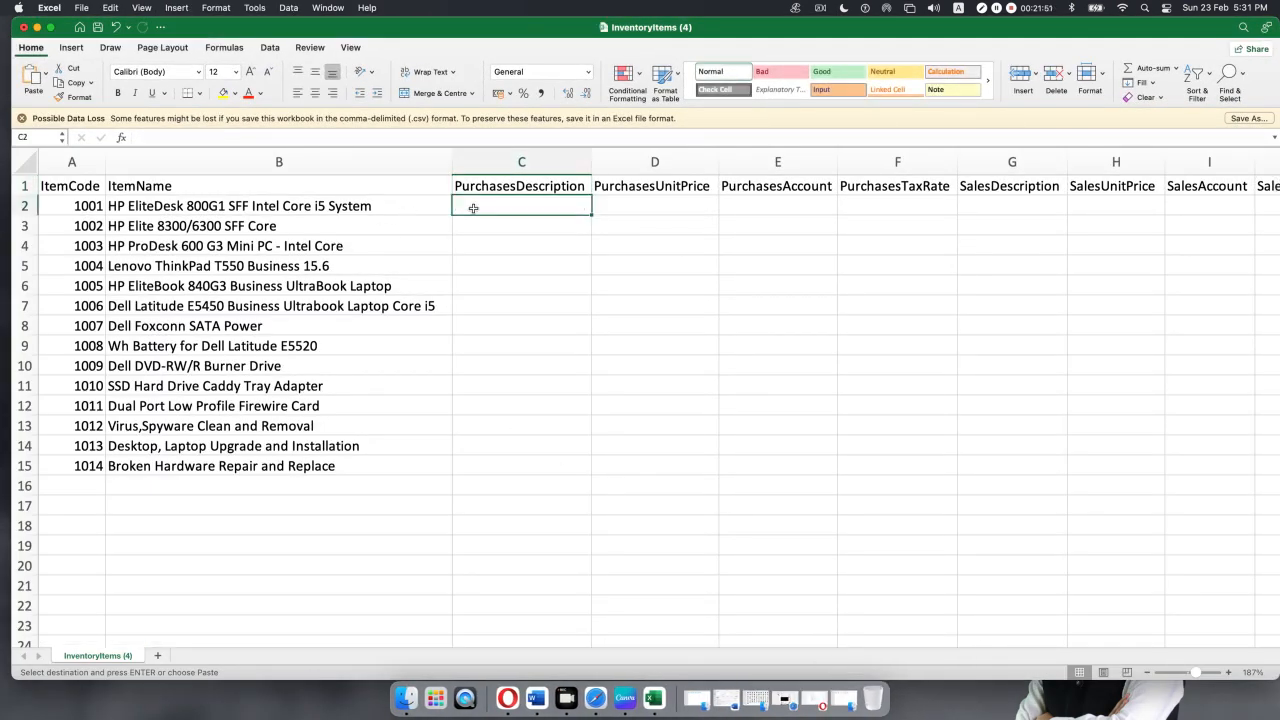
pyautogui.press('super+v')
pyautogui.moveTo(591, 161); pyautogui.dragTo(798, 161)
pyautogui.click(886, 291)
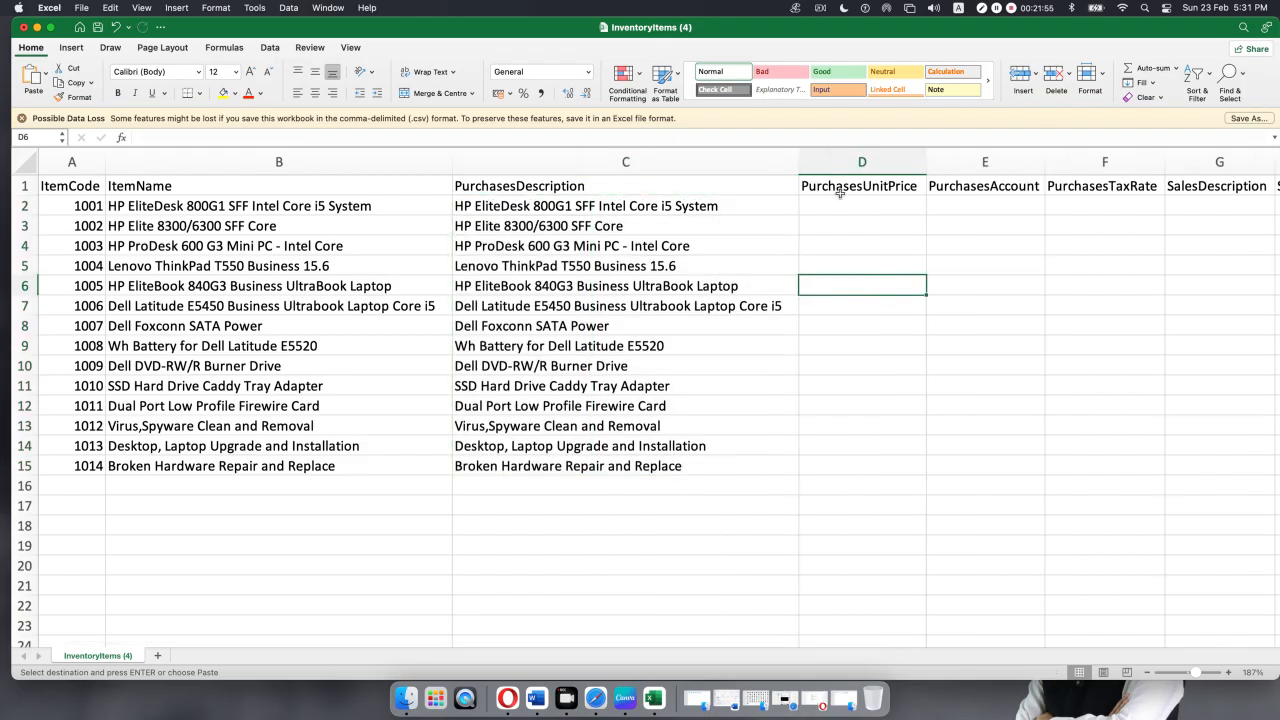
# - Copy the purchase unit prices in D2:D15 of Product & Service into the PurchasesUnitPrice column of InventoryItems (4) from D2
pyautogui.hscroll(3, 840, 193)
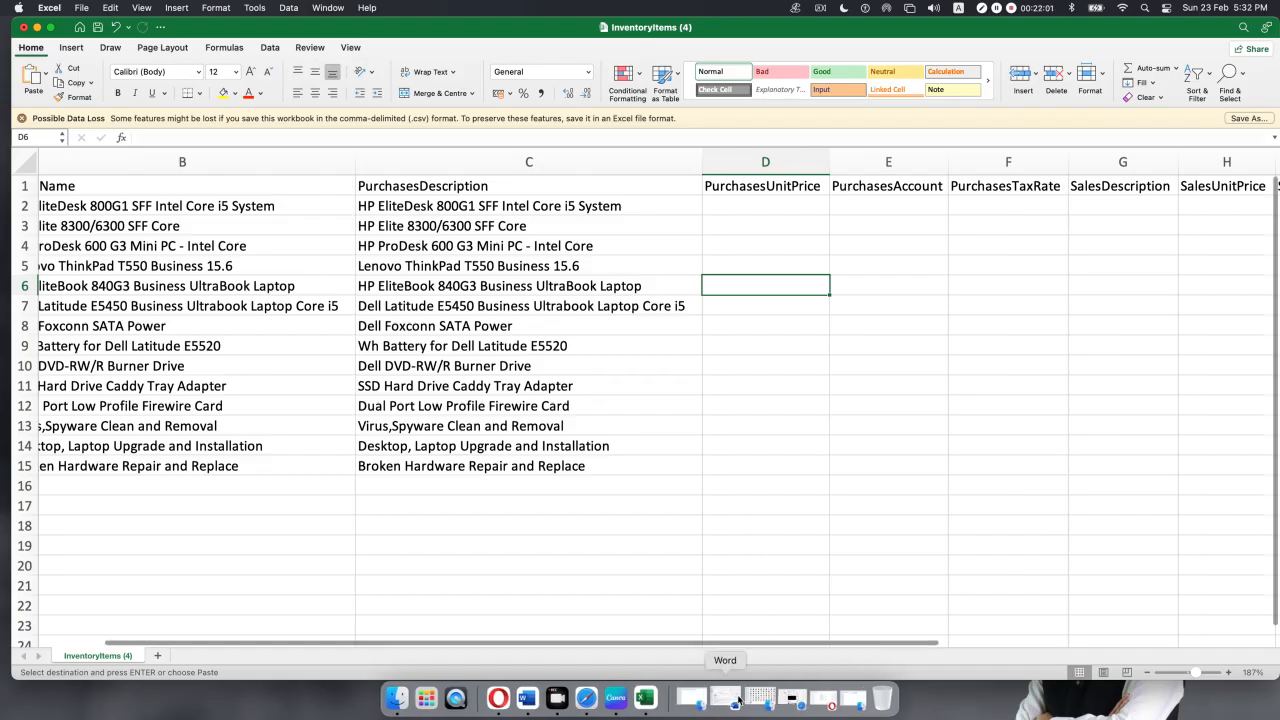
pyautogui.click(36, 28)
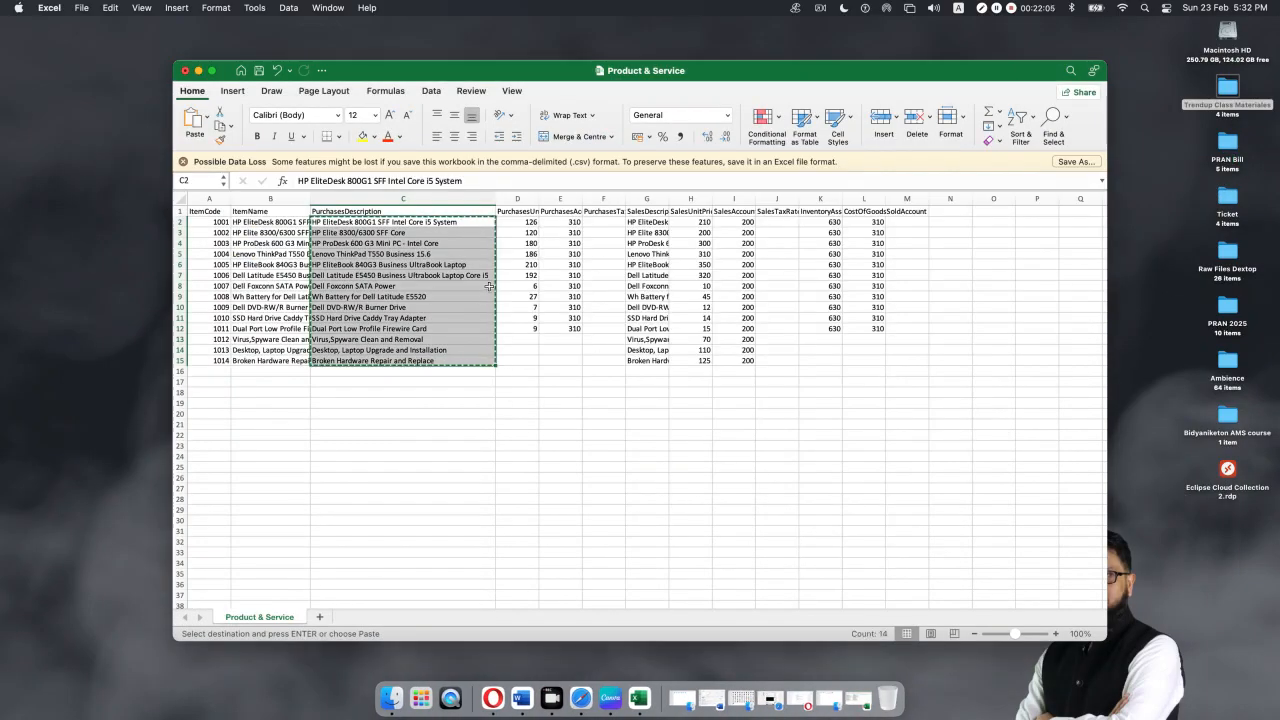
pyautogui.moveTo(539, 197); pyautogui.dragTo(522, 356)
pyautogui.press('super+c')
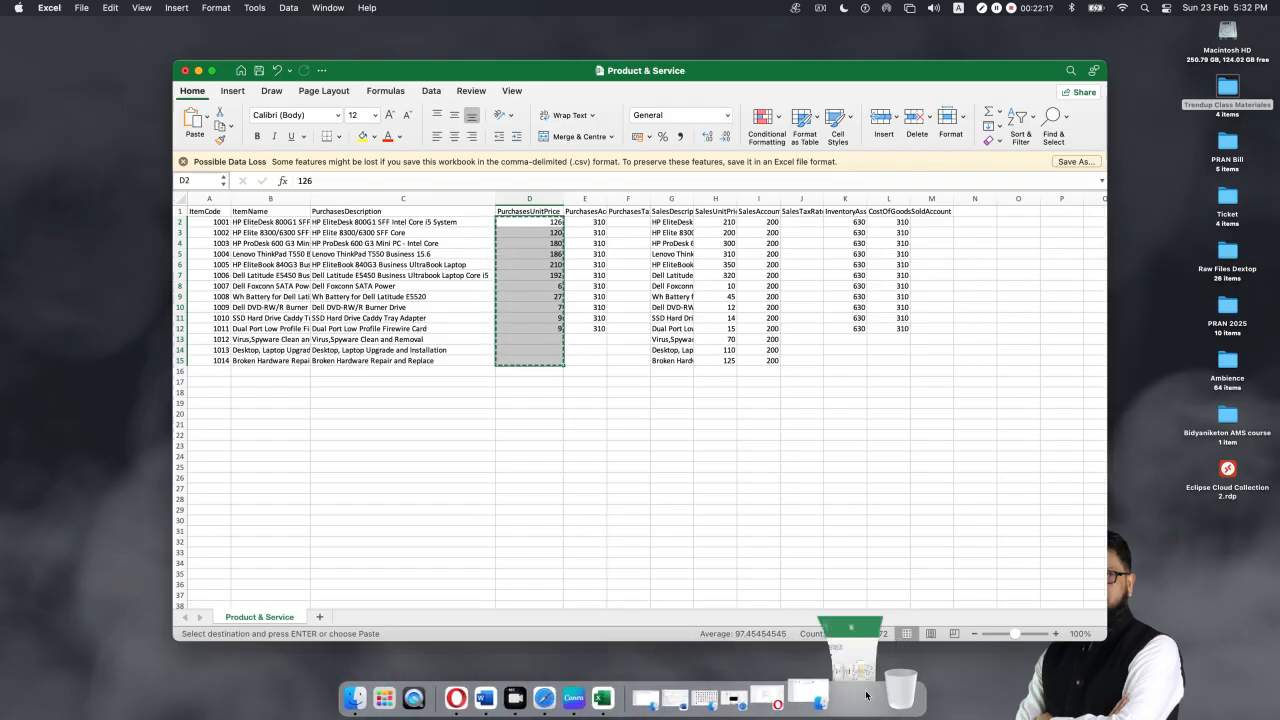
pyautogui.click(862, 697)
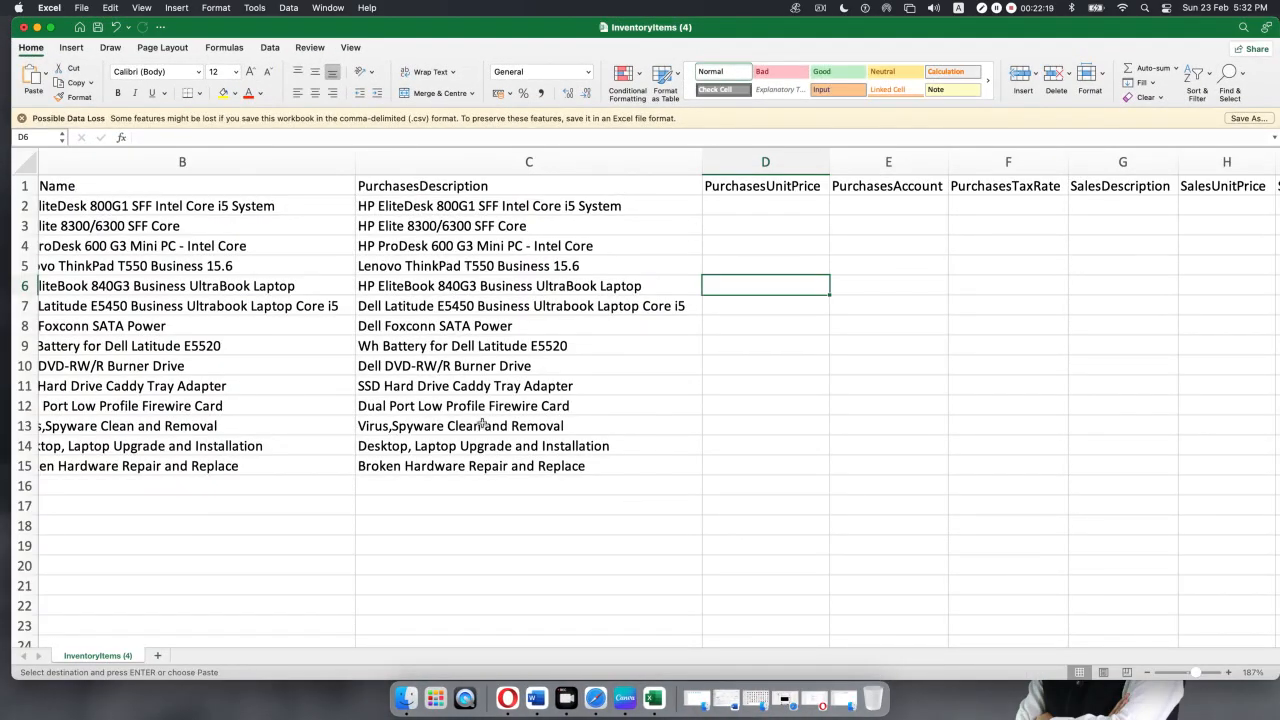
pyautogui.click(730, 201)
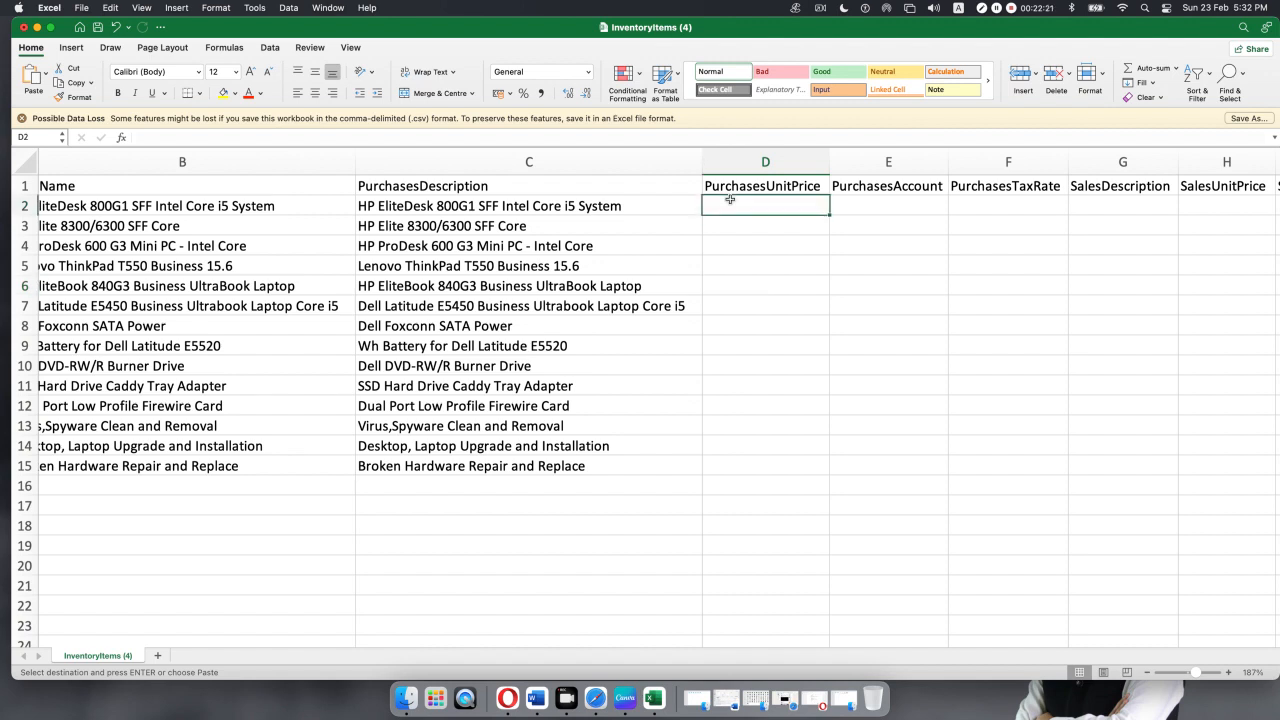
pyautogui.press('super+v')
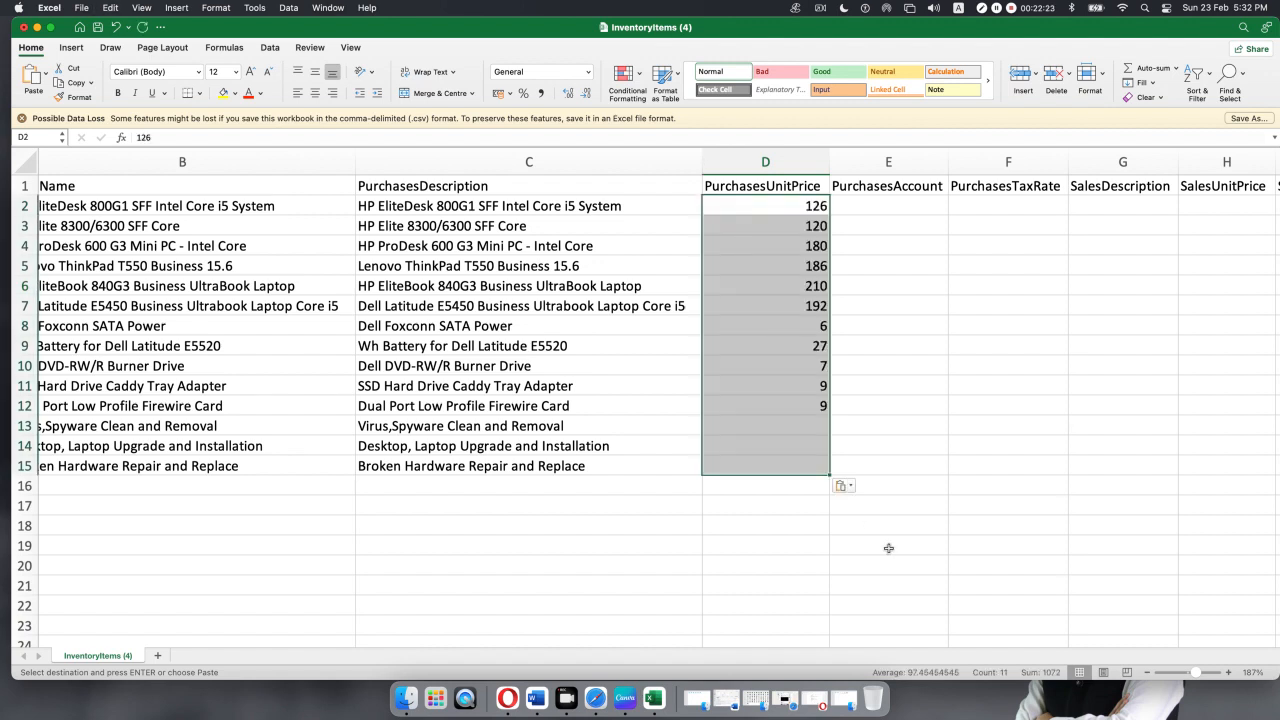
pyautogui.click(441, 425)
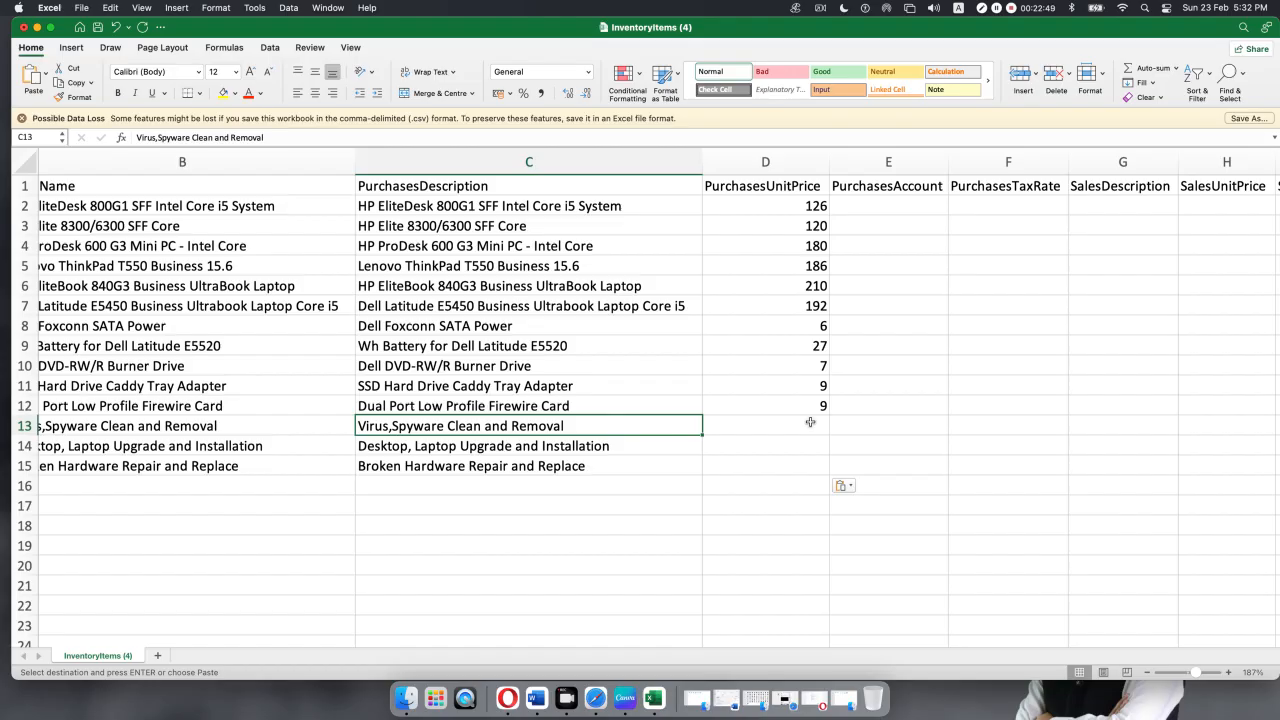
# - Return to Product & Service, widen column E, and copy the purchase account codes in E2:E15
pyautogui.press('super+Tab')
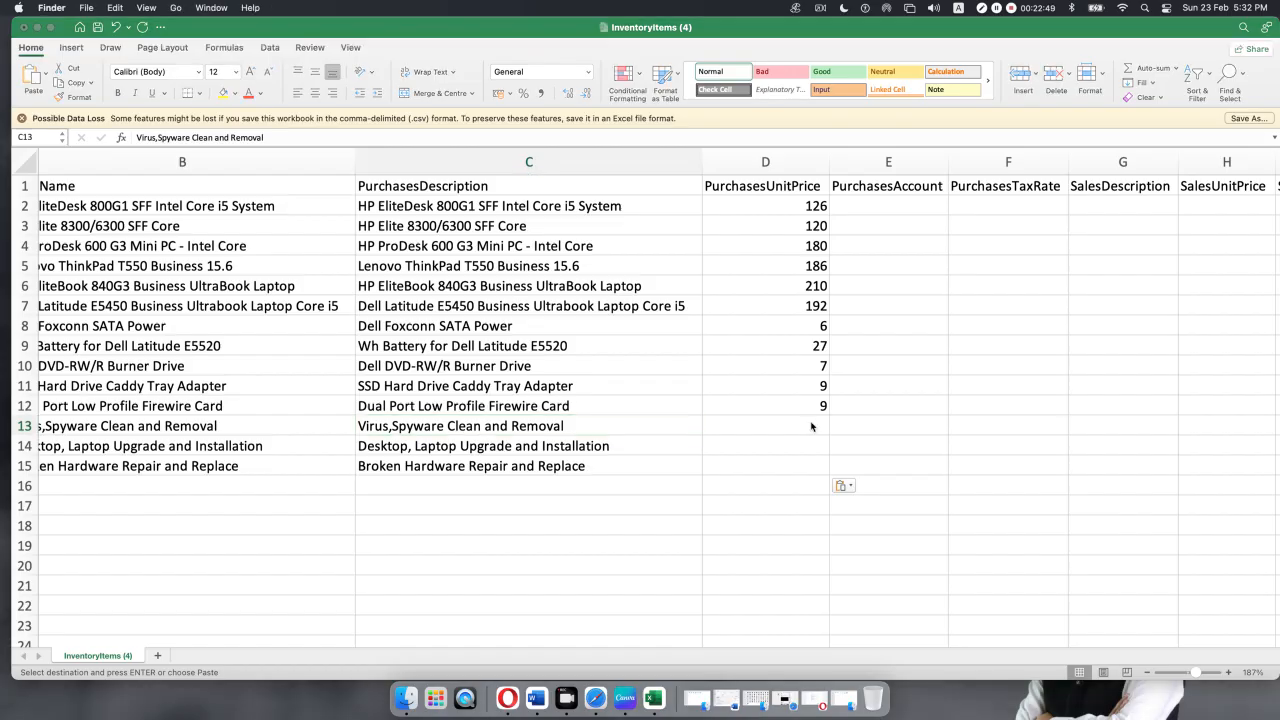
pyautogui.click(37, 26)
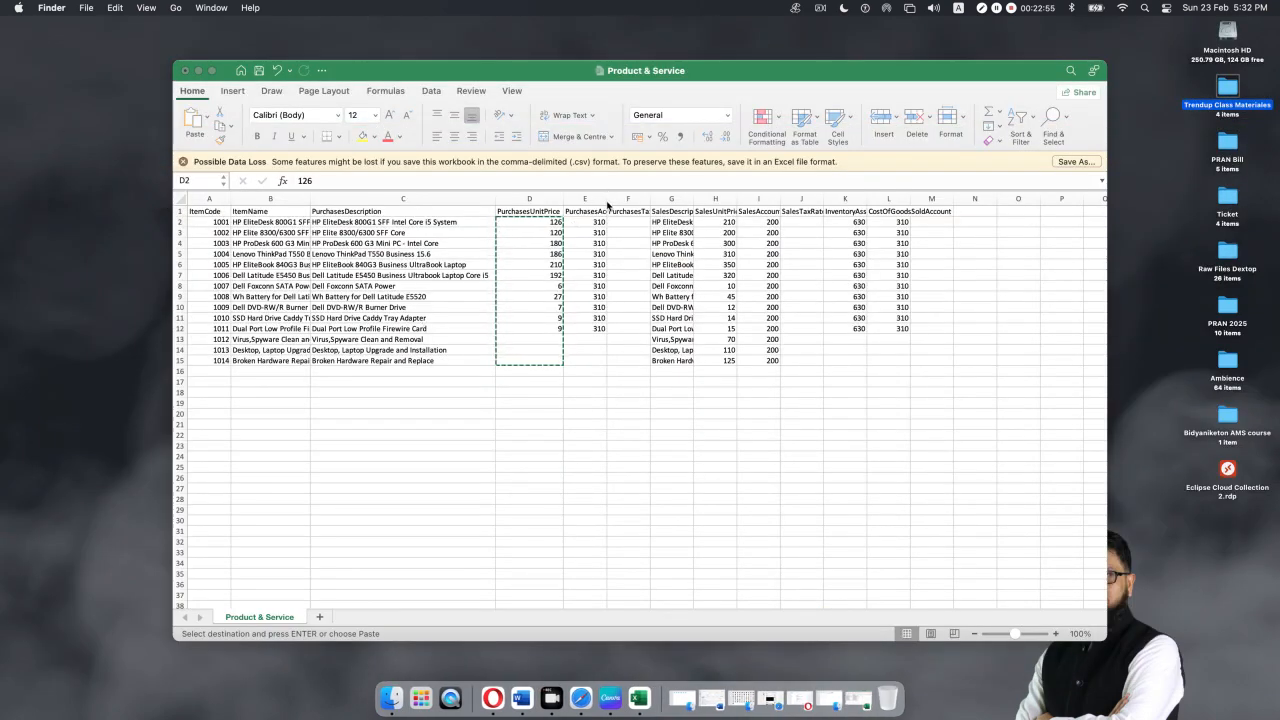
pyautogui.click(607, 204)
pyautogui.click(610, 199)
pyautogui.moveTo(610, 199)
pyautogui.mouseDown()
pyautogui.moveTo(627, 199)
pyautogui.moveTo(581, 361)
pyautogui.mouseUp()
pyautogui.click(585, 227)
pyautogui.press('super+c')
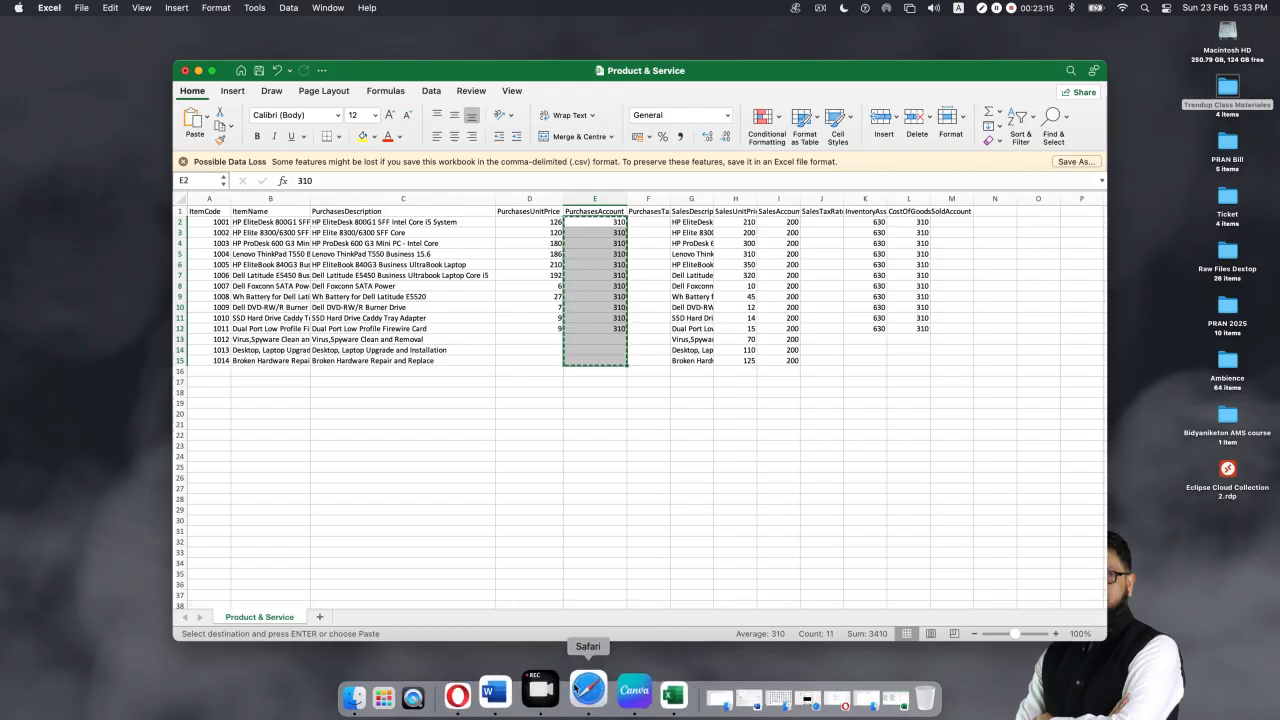
# - Switch to Xero in Opera, duplicate the item import tab, and open the Products and services list in the duplicate
pyautogui.click(591, 691)
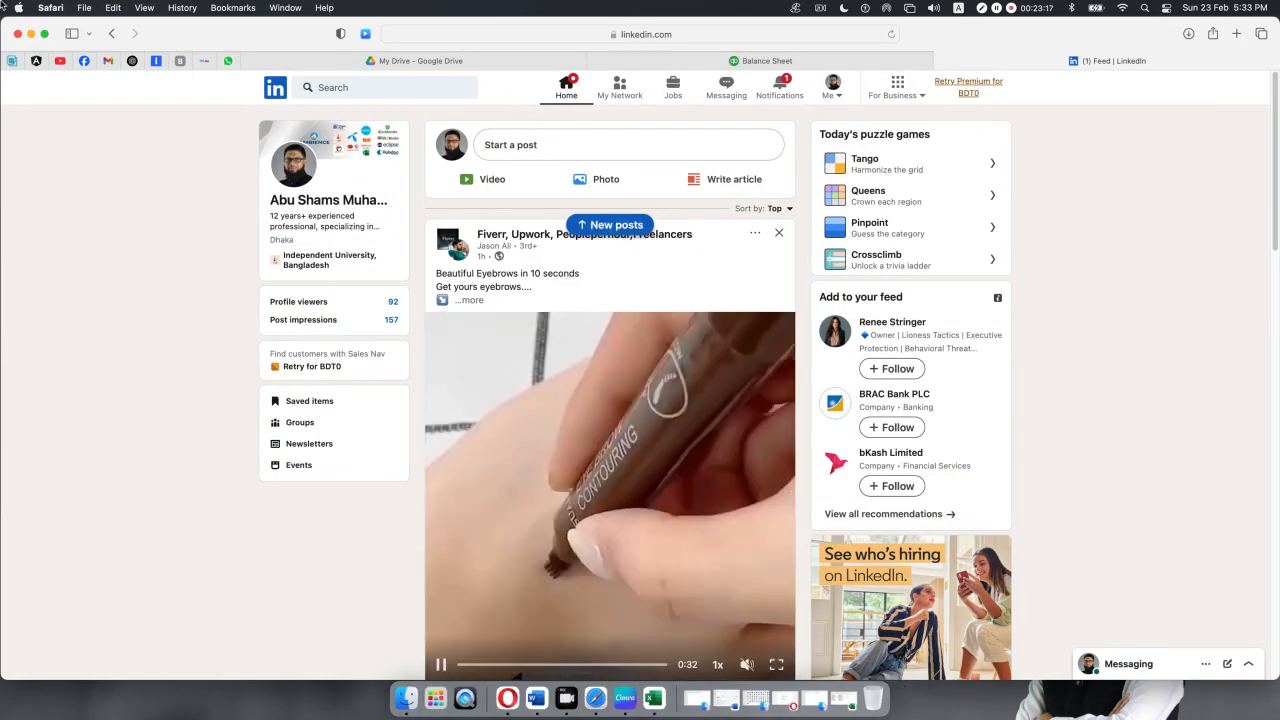
pyautogui.click(31, 34)
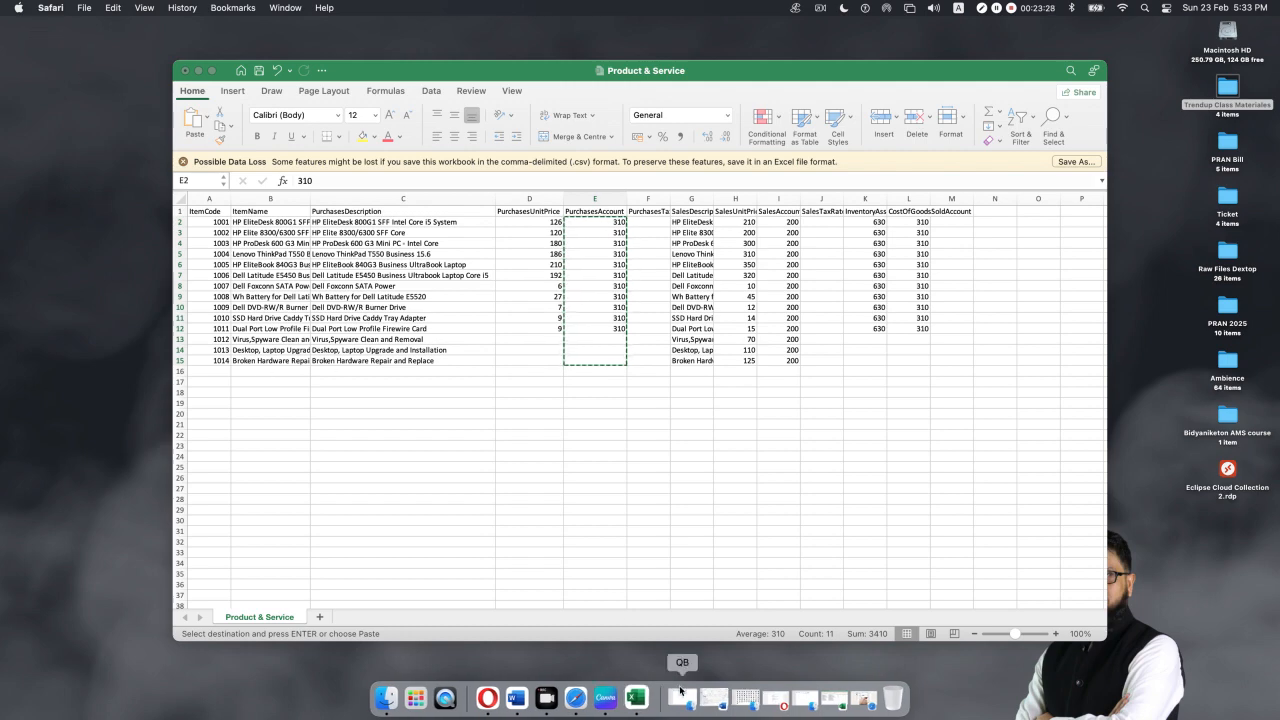
pyautogui.click(776, 700)
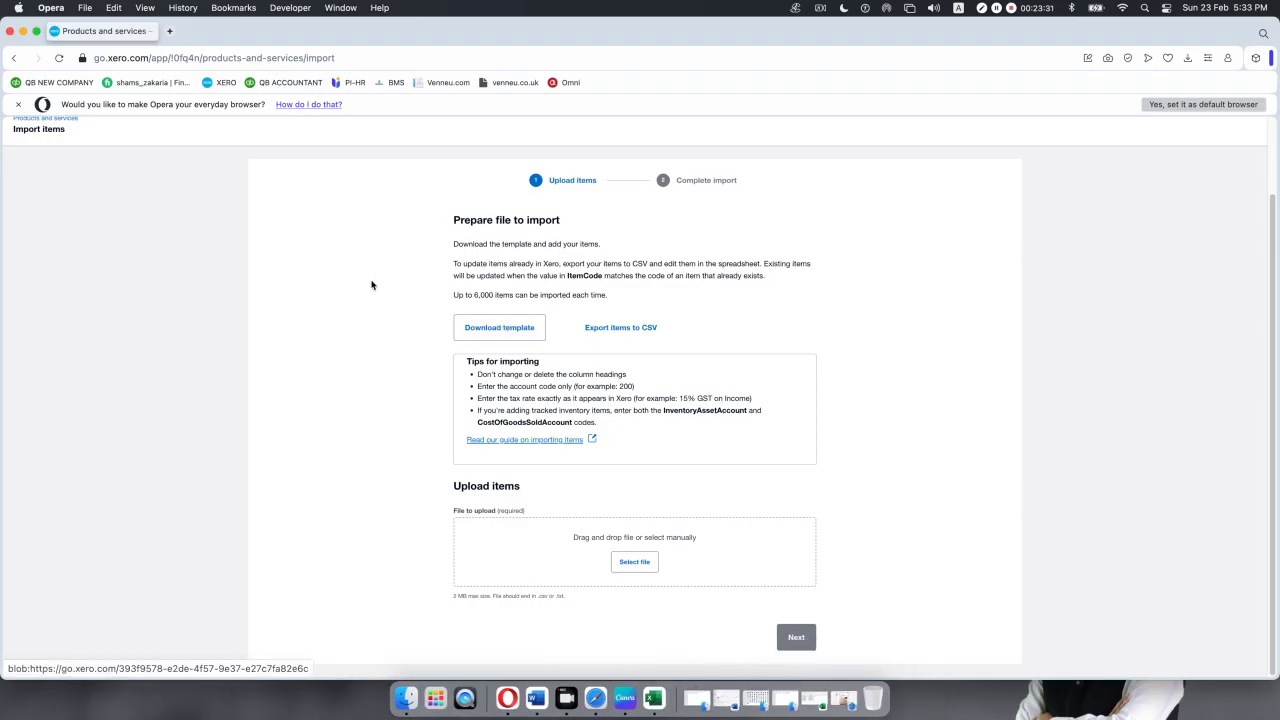
pyautogui.rightClick(117, 36)
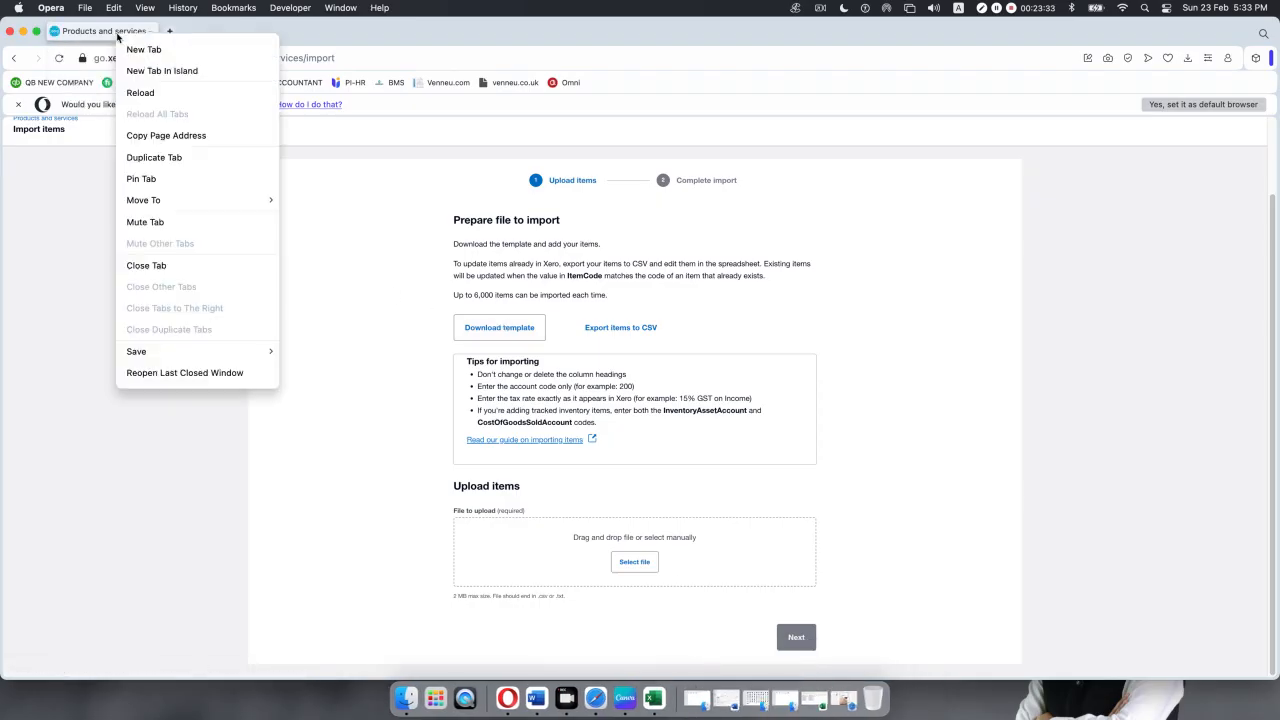
pyautogui.click(155, 157)
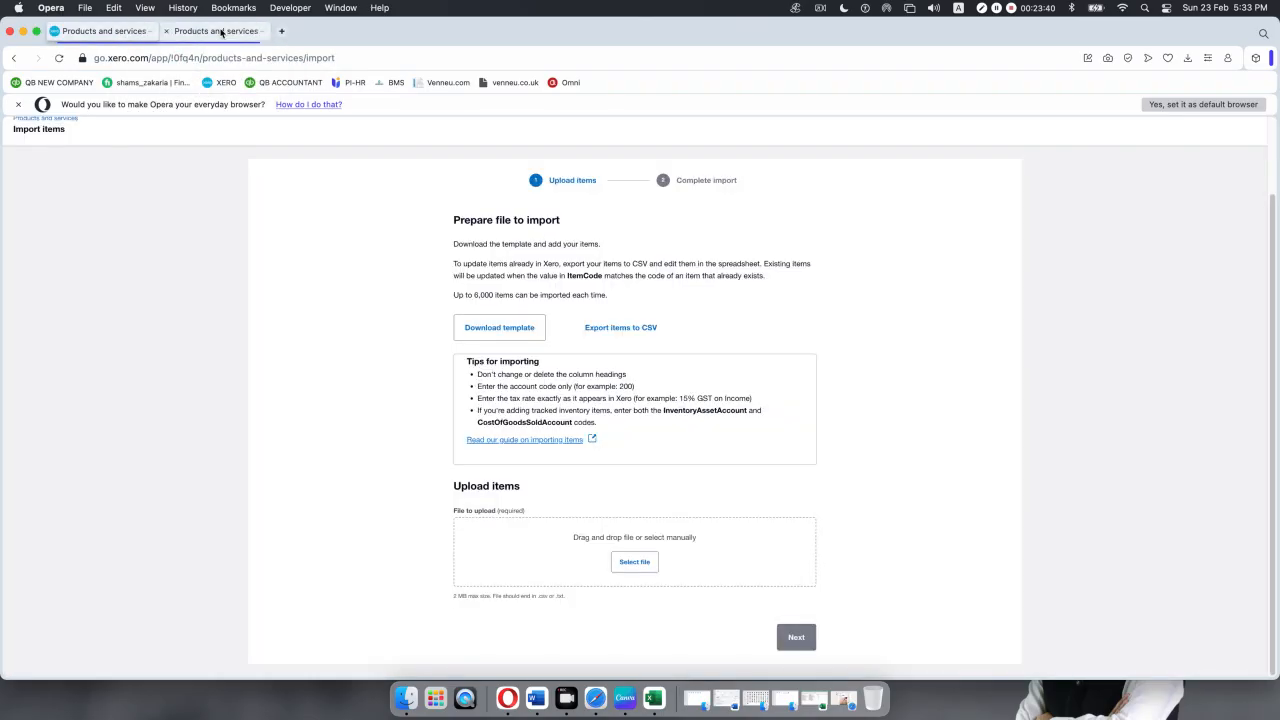
pyautogui.click(221, 31)
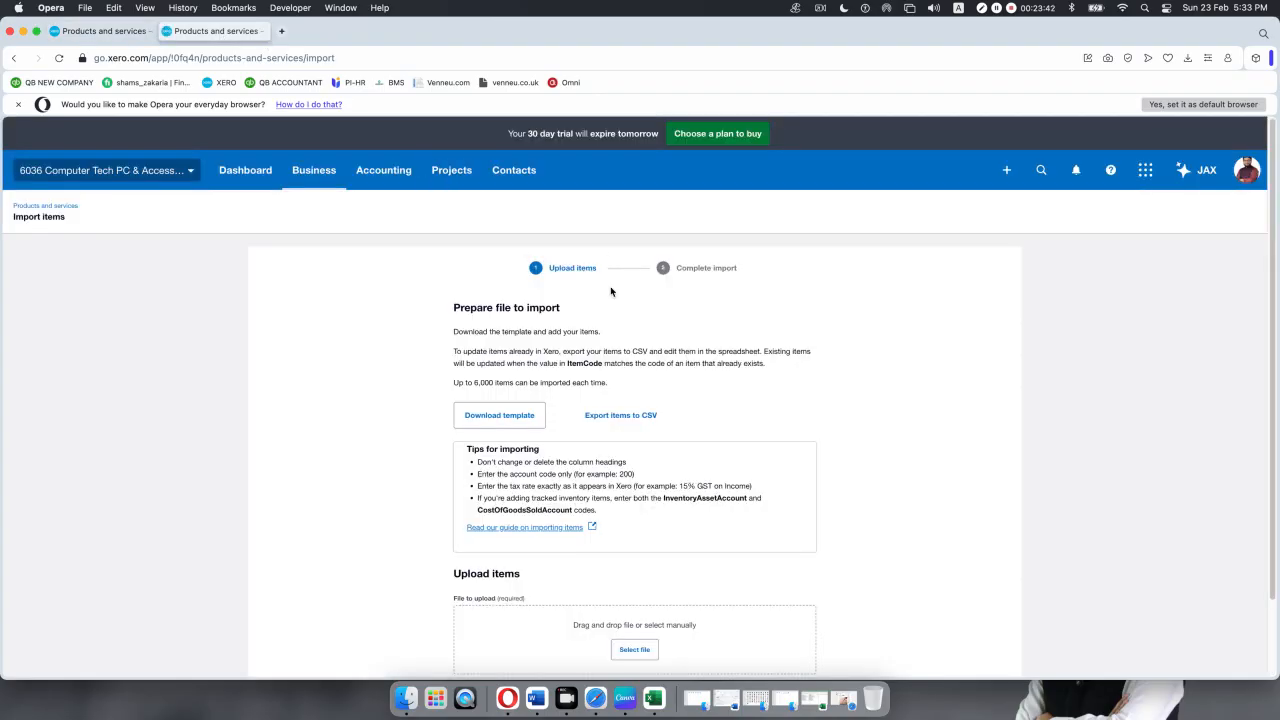
pyautogui.click(316, 172)
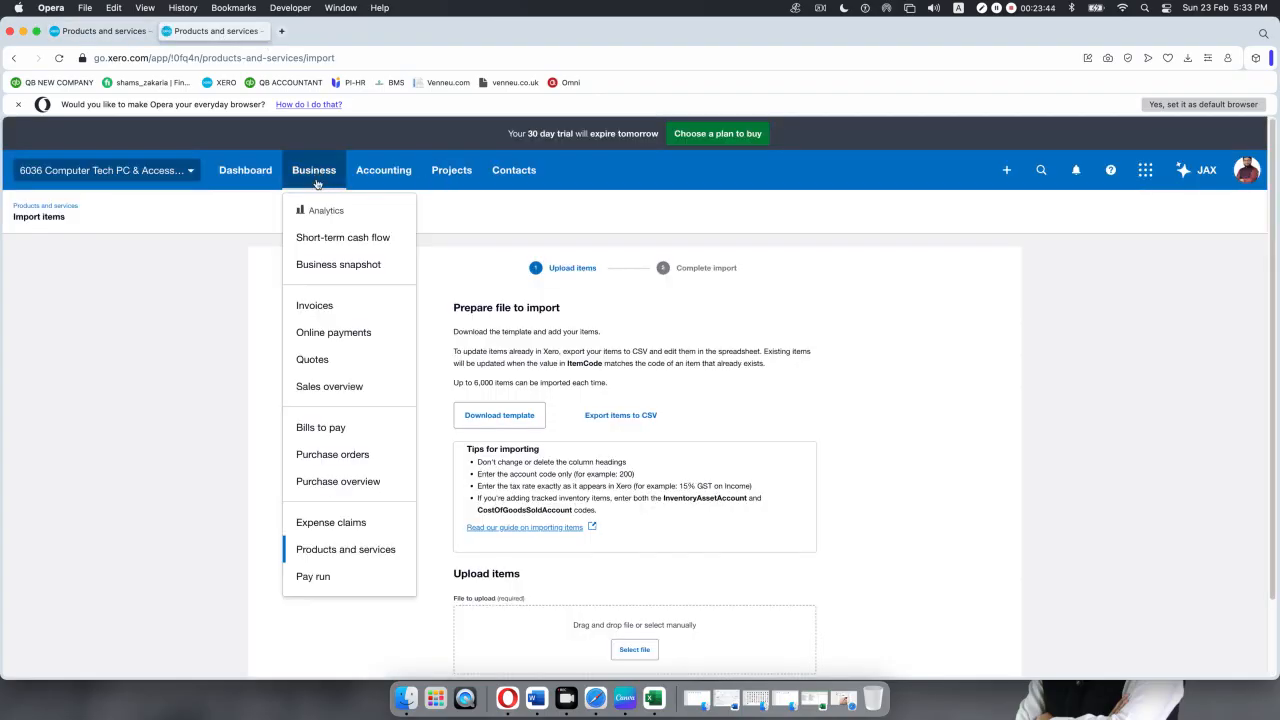
pyautogui.click(352, 549)
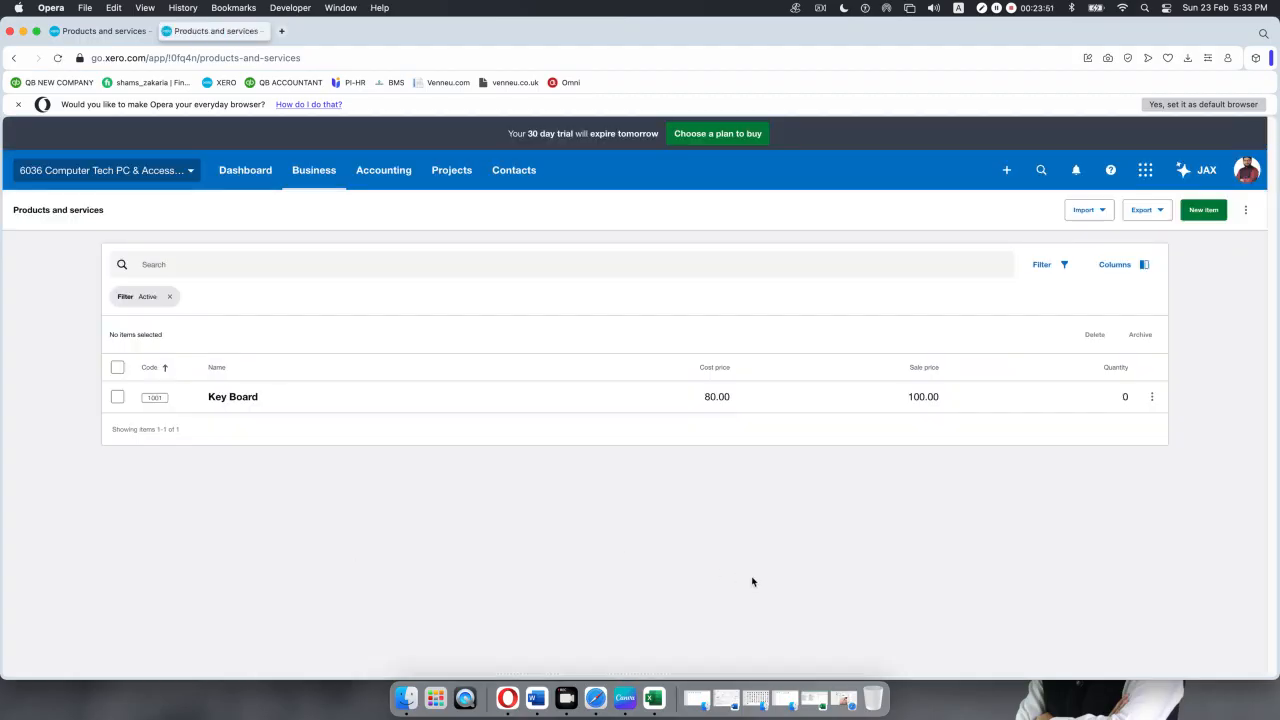
# - Open a new item form and choose 310 - Cost of Goods Sold as purchase account to check the account code
pyautogui.click(1203, 211)
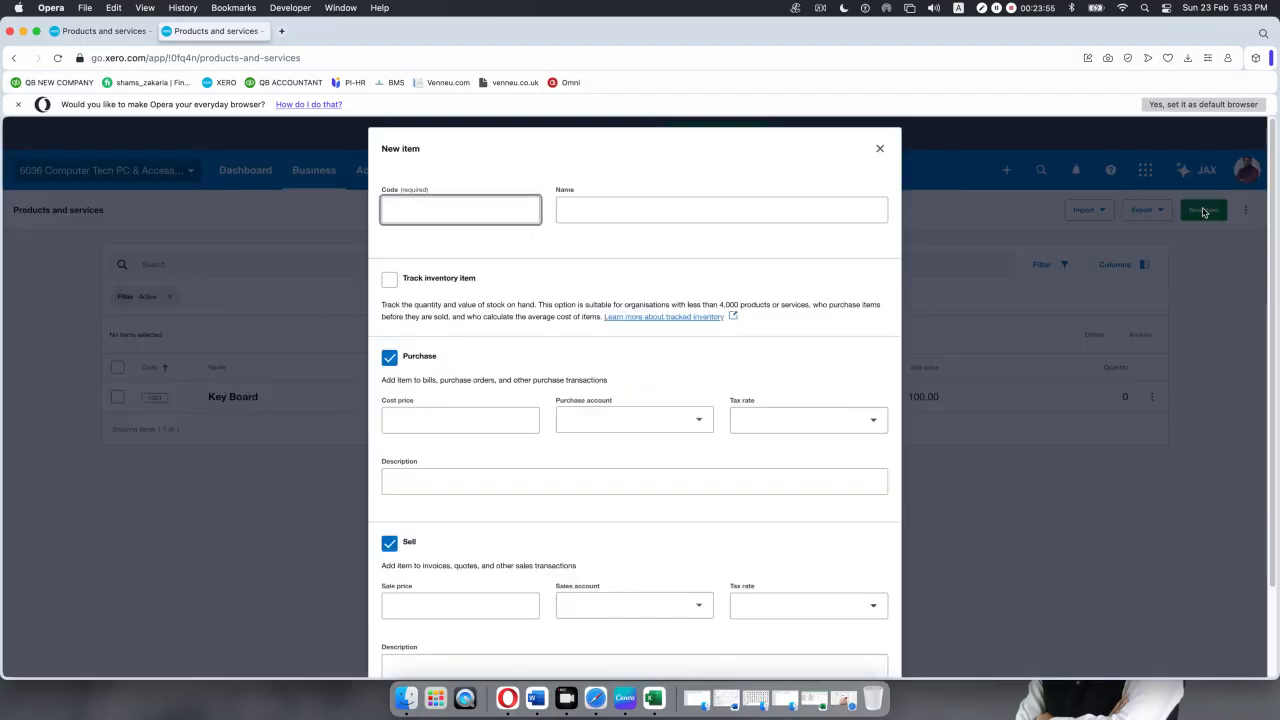
pyautogui.click(414, 426)
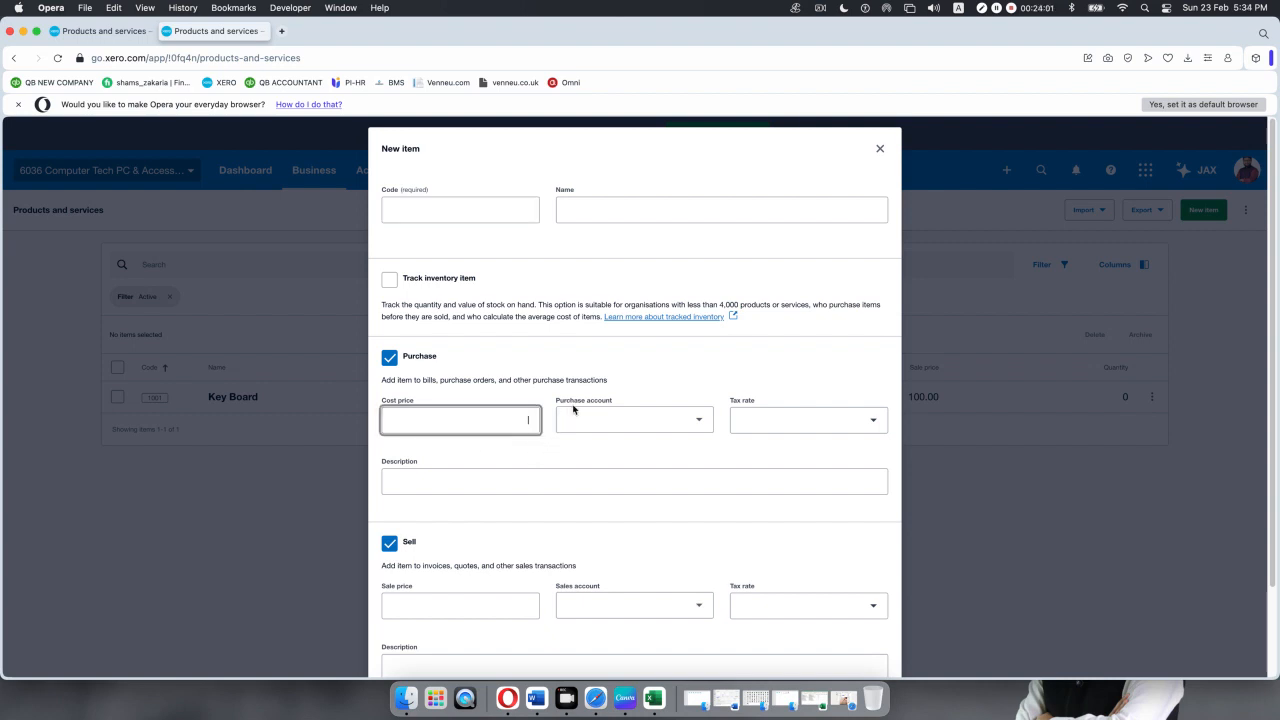
pyautogui.click(698, 422)
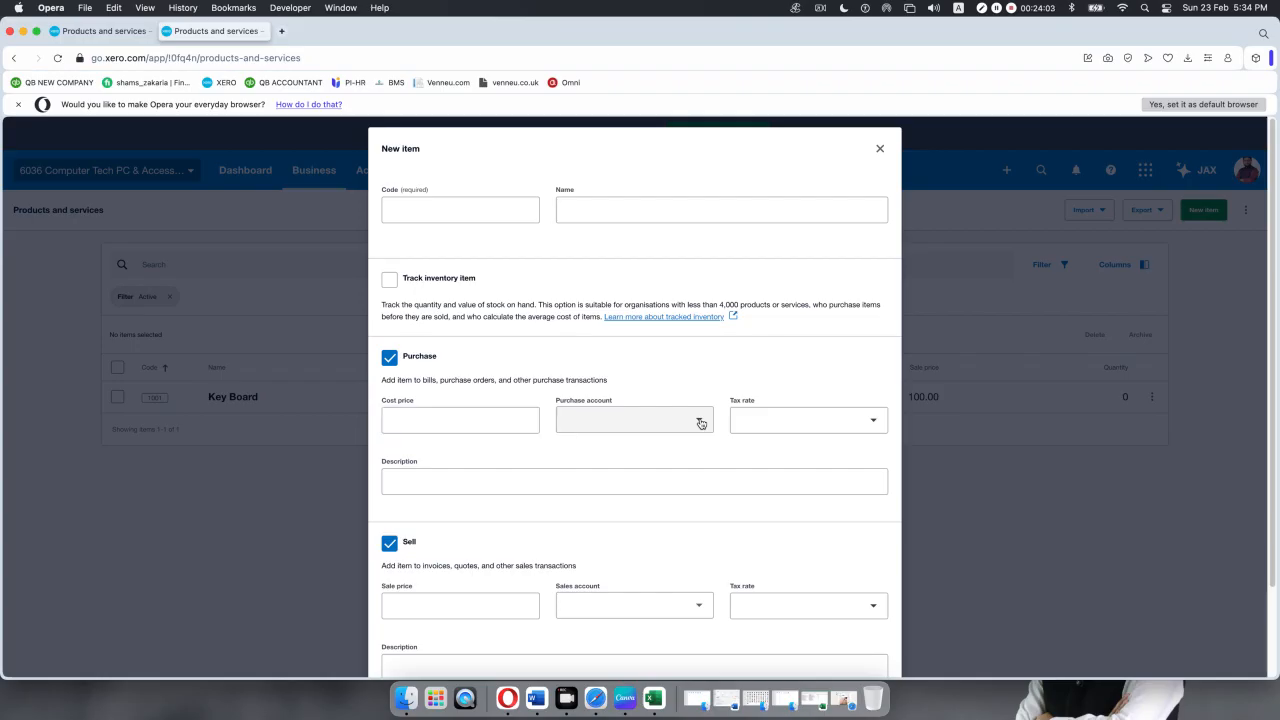
pyautogui.click(618, 253)
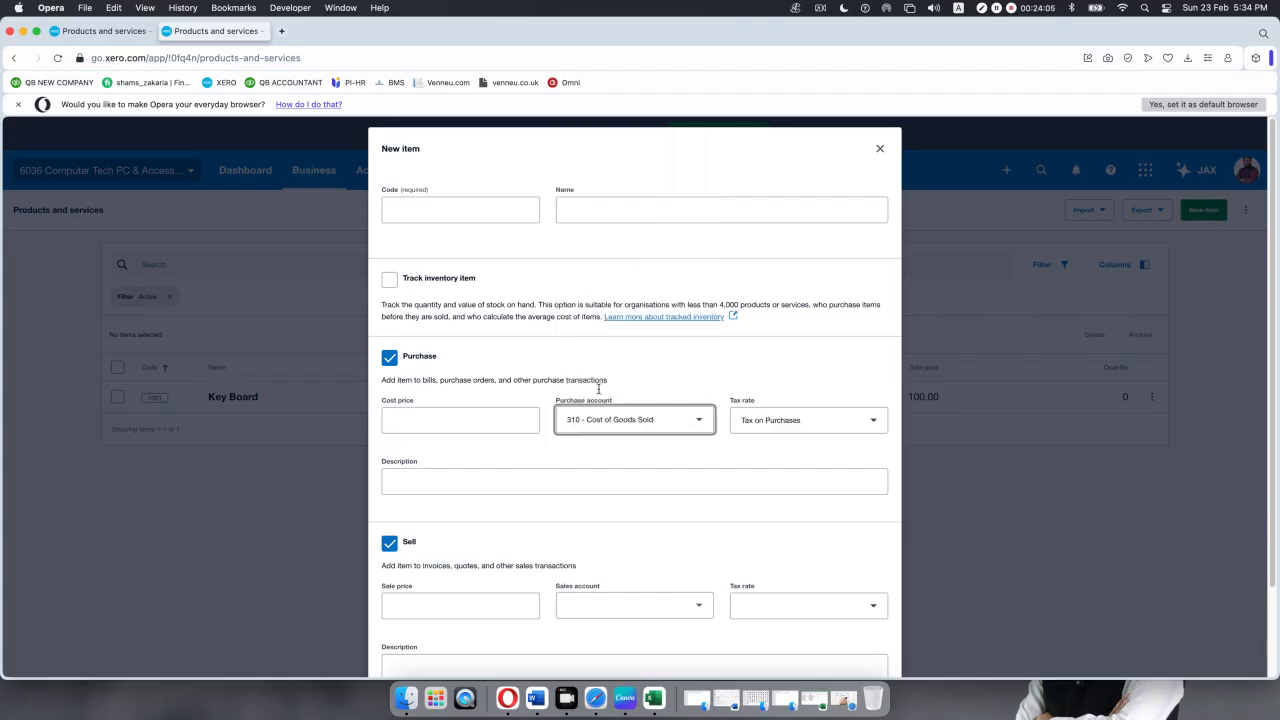
pyautogui.scroll(10, 566, 432)
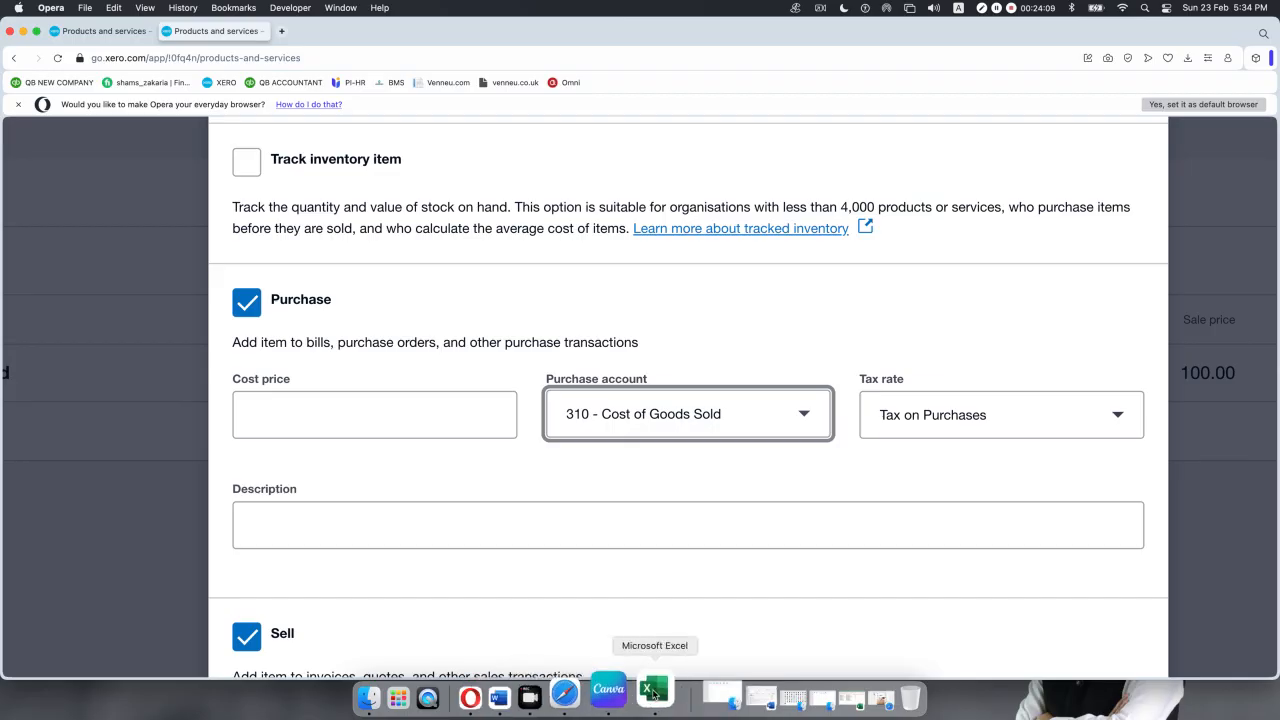
# - Minimise Opera and paste the copied purchase account codes into the PurchasesAccount column of InventoryItems (4) from E2
pyautogui.click(23, 31)
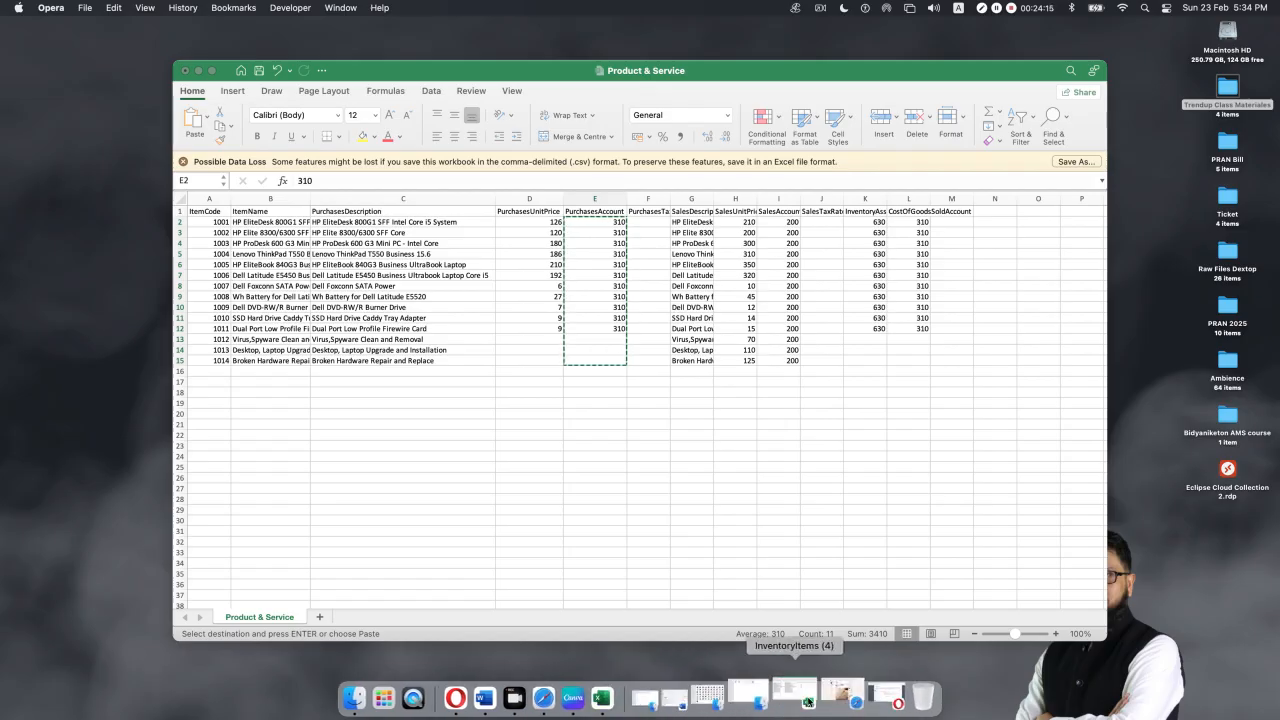
pyautogui.click(810, 700)
pyautogui.click(880, 208)
pyautogui.press('super+v')
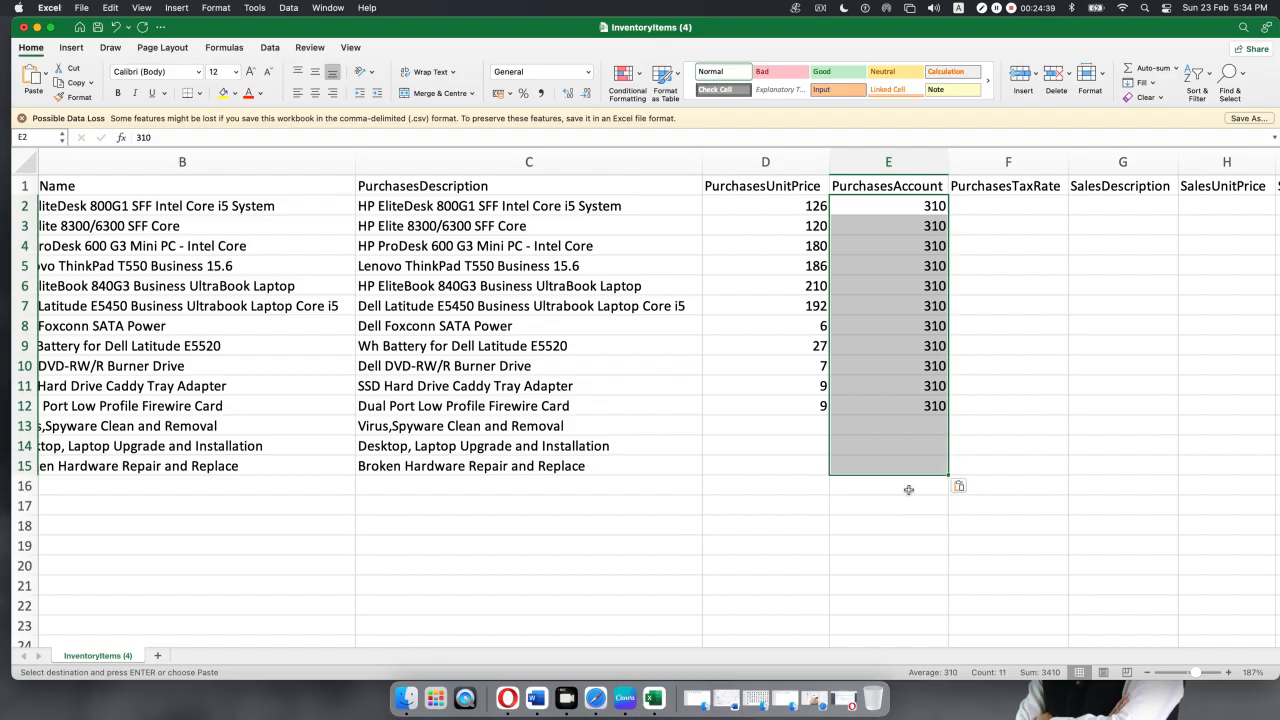
# - Minimise InventoryItems (4), widen column F in Product & Service to fit its header, and select the PurchasesTaxRate cells F2:F18
pyautogui.click(1020, 289)
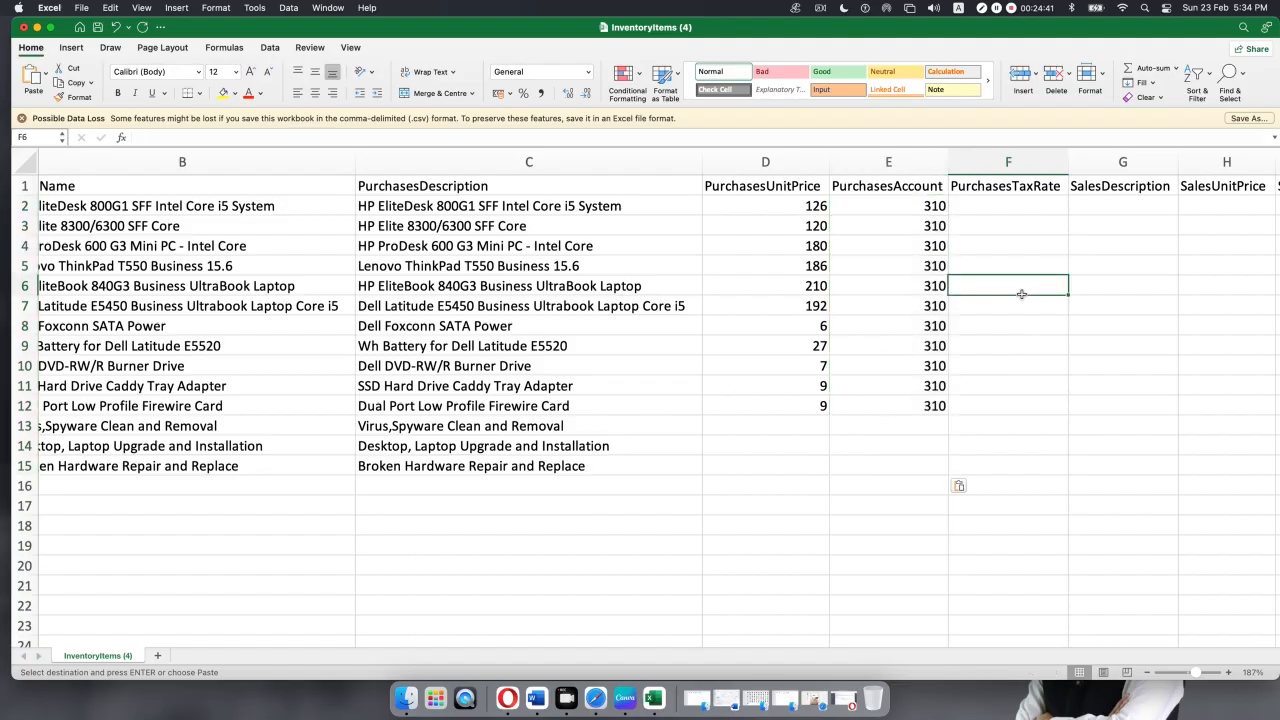
pyautogui.click(978, 205)
pyautogui.hscroll(4, 978, 205)
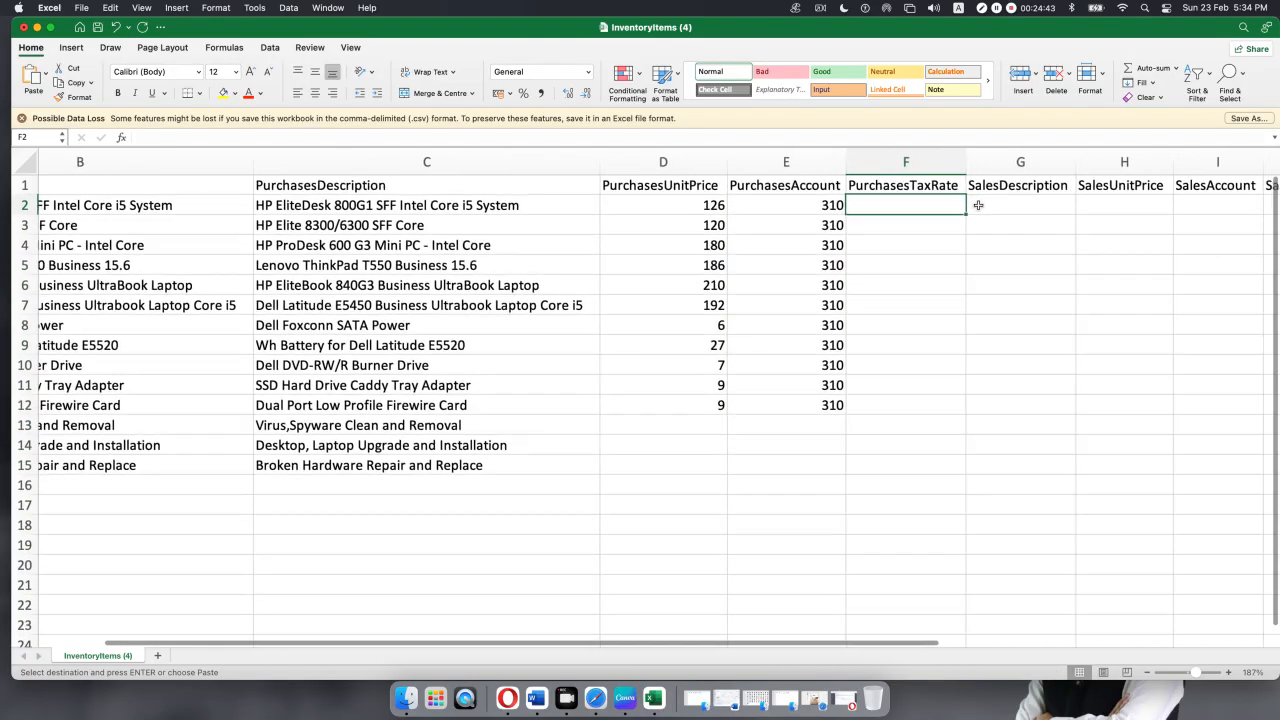
pyautogui.click(37, 27)
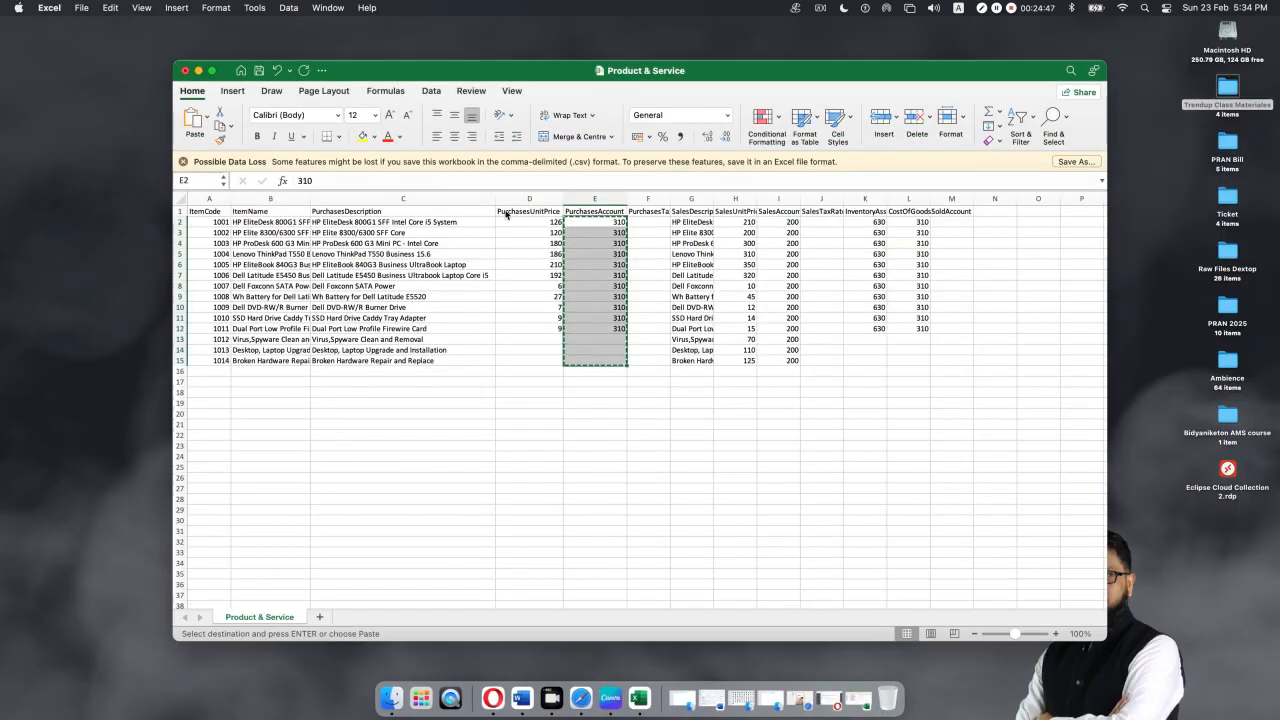
pyautogui.doubleClick(672, 198)
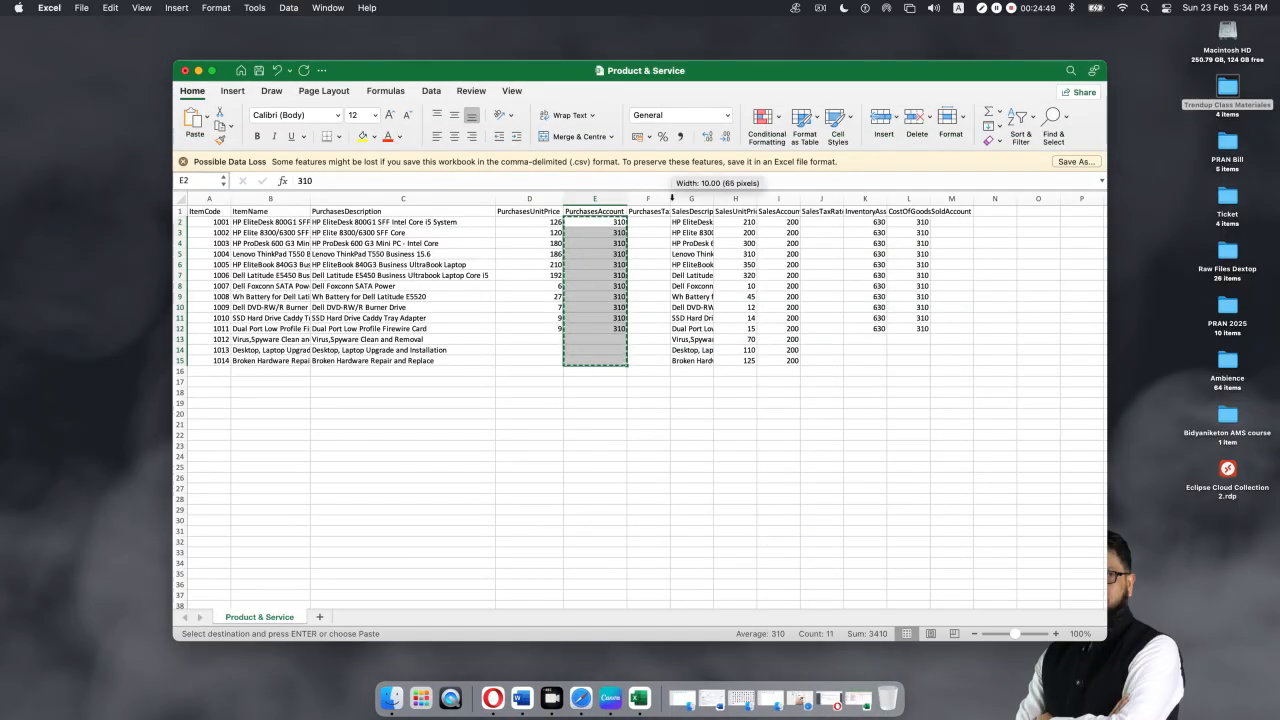
pyautogui.moveTo(652, 222); pyautogui.dragTo(652, 389)
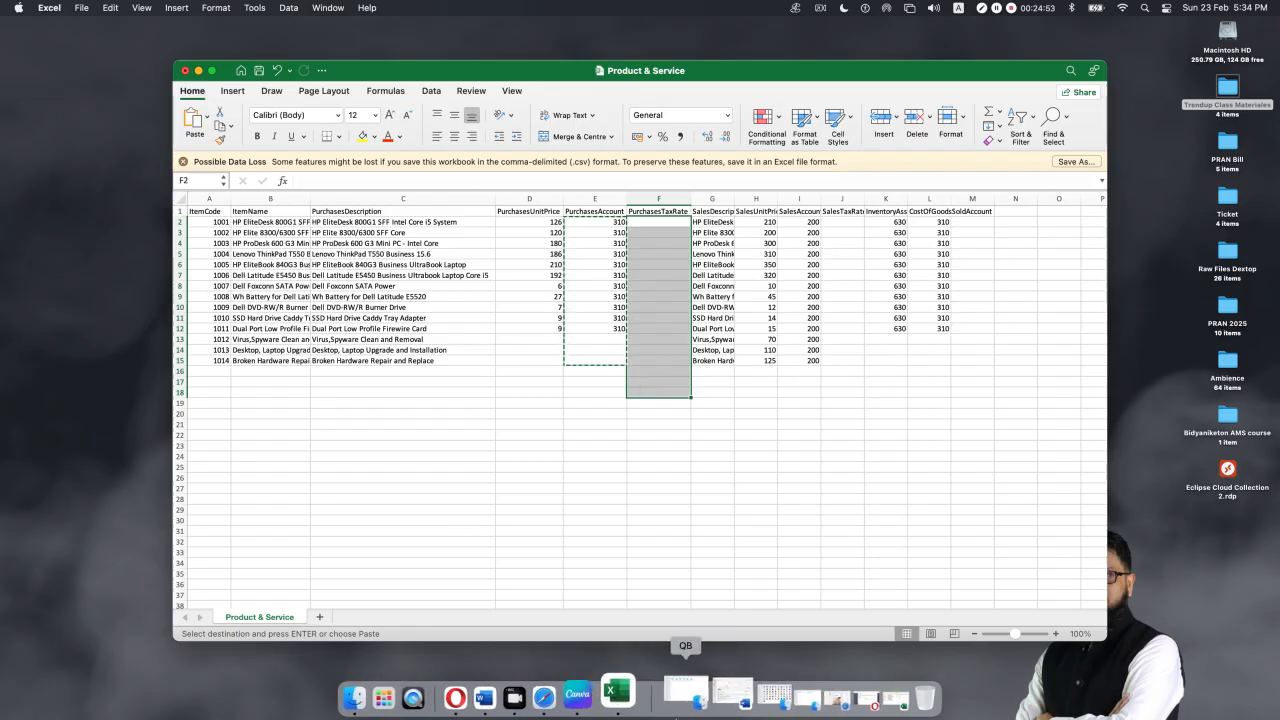
# - Return to InventoryItems (4), highlight the PurchasesTaxRate column to review it, and select cell G2 under SalesDescription
pyautogui.click(840, 700)
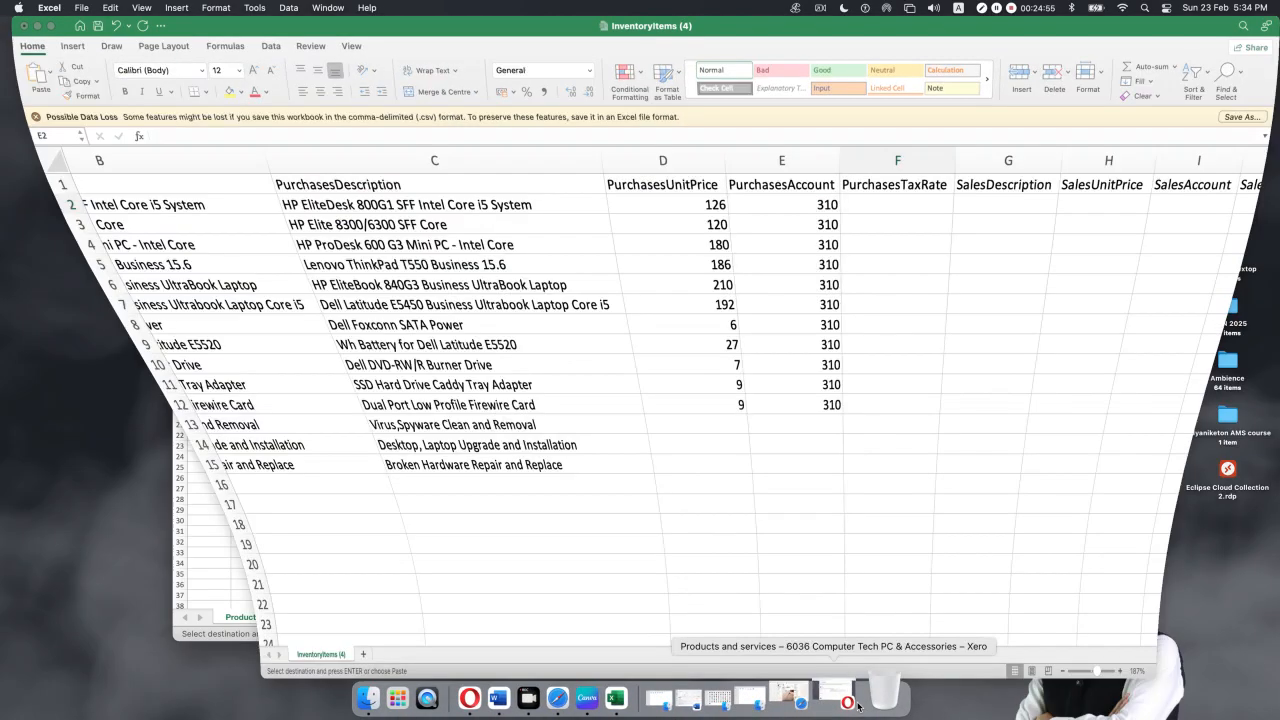
pyautogui.rightClick(888, 155)
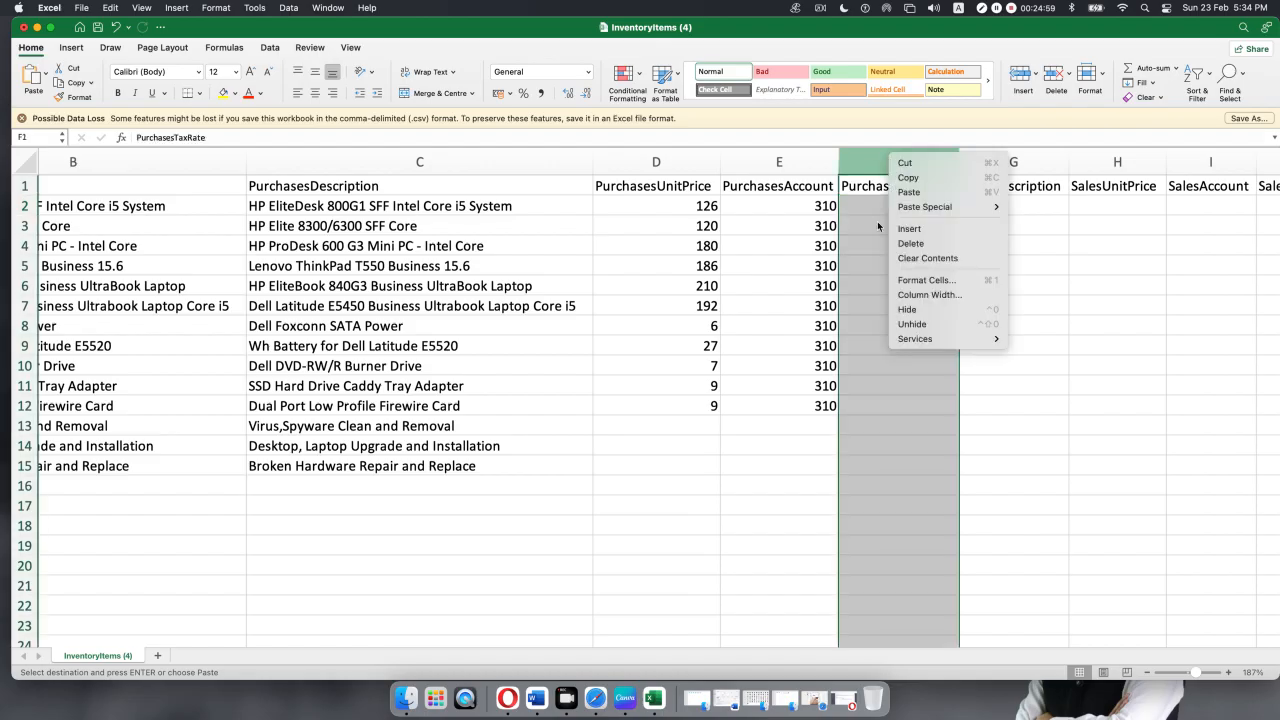
pyautogui.click(887, 415)
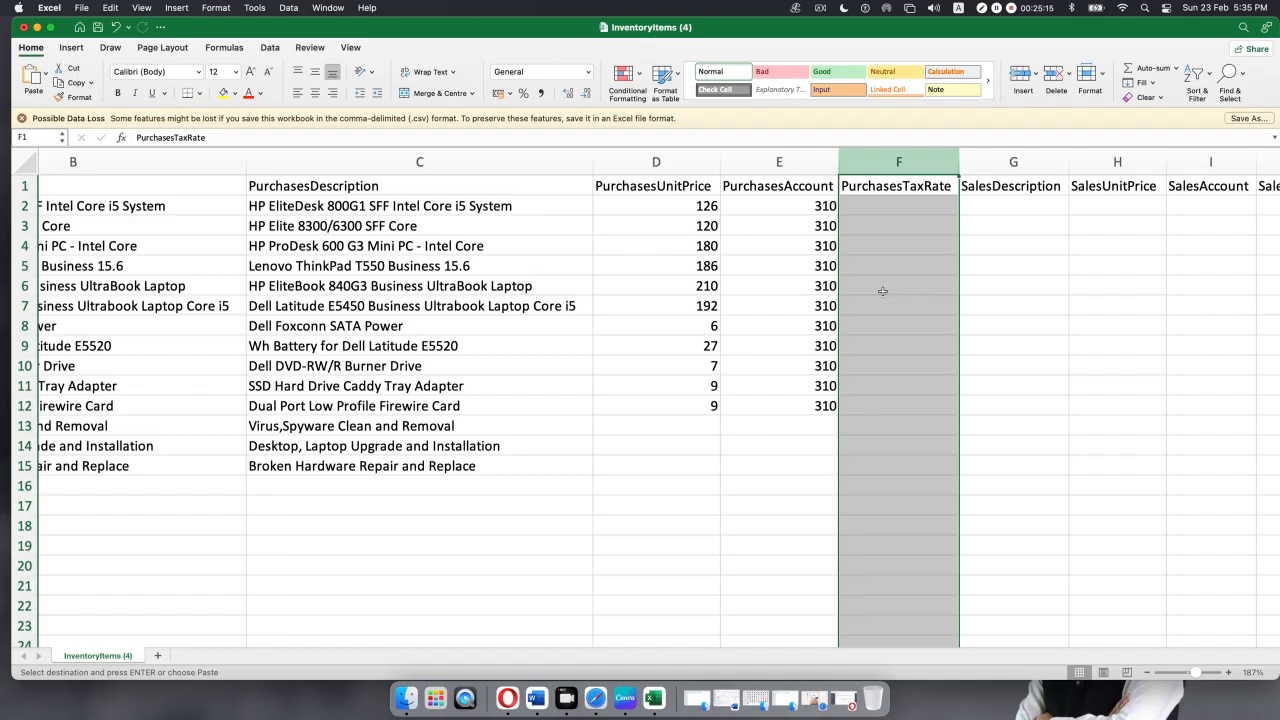
pyautogui.click(989, 266)
pyautogui.click(992, 207)
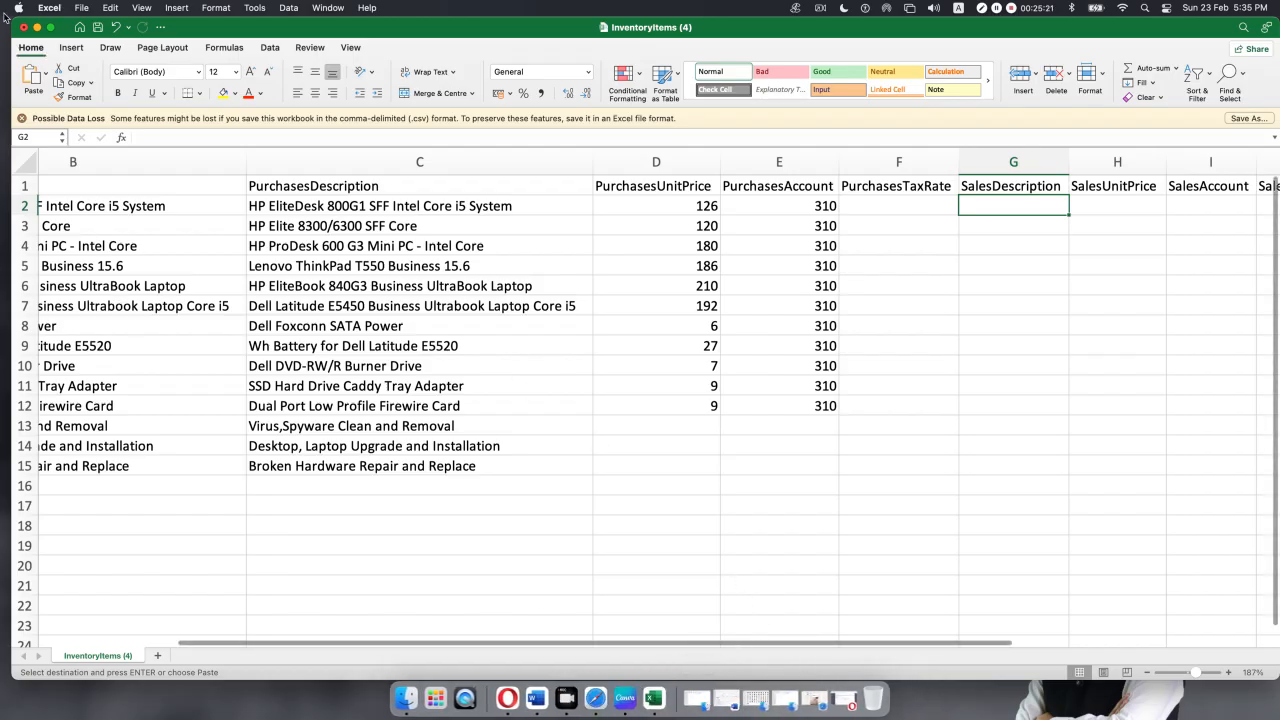
# - Go back to Product & Service, autofit column G, and copy the sales descriptions in G2:G15
pyautogui.click(36, 28)
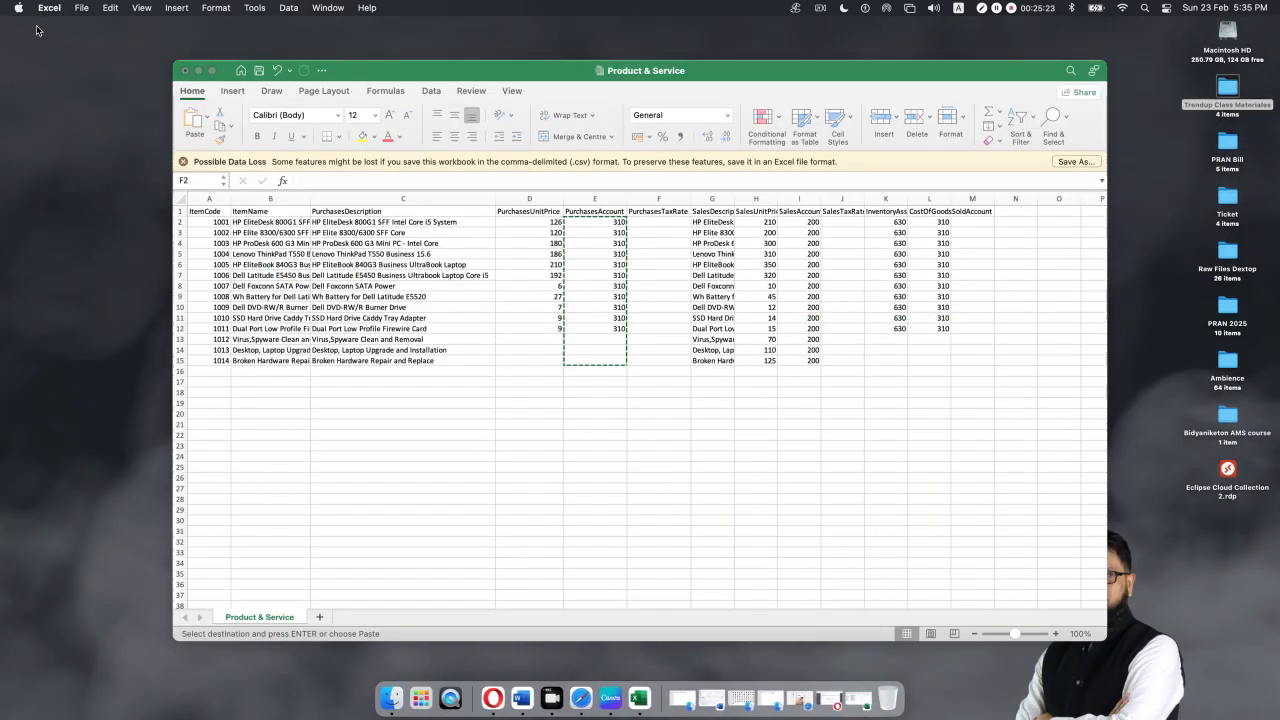
pyautogui.doubleClick(734, 199)
pyautogui.click(796, 418)
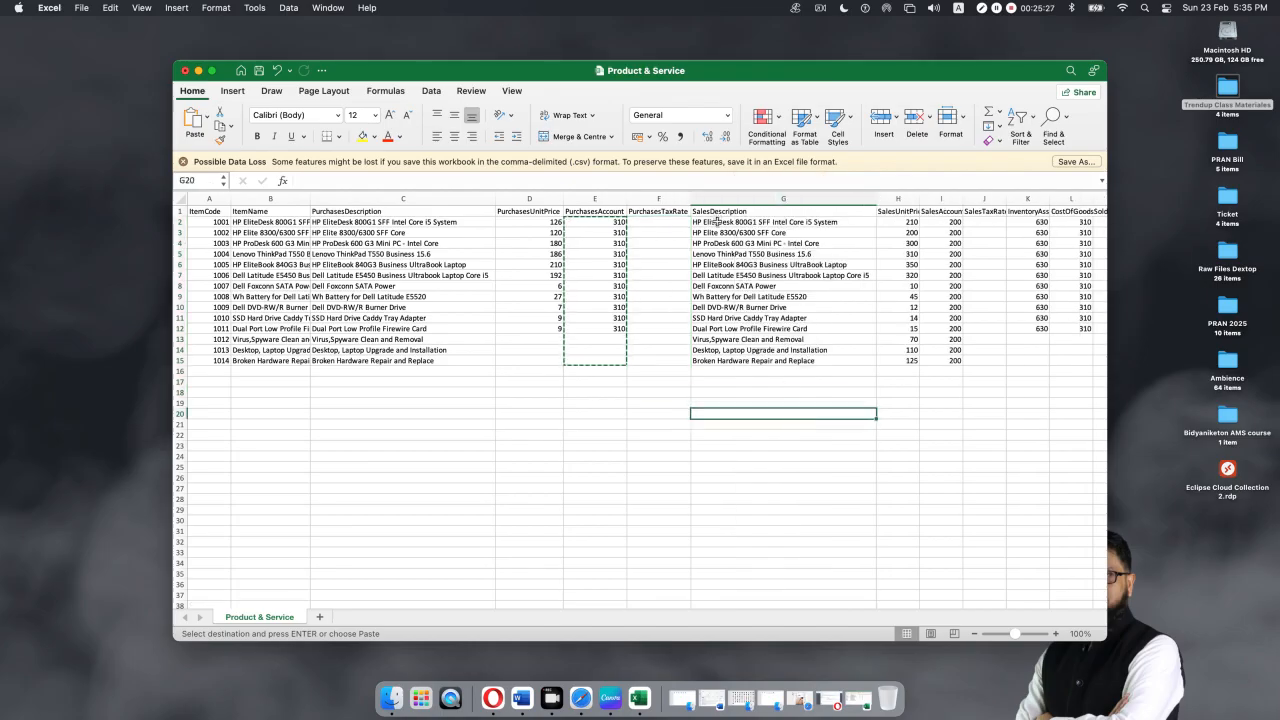
pyautogui.moveTo(718, 232); pyautogui.dragTo(717, 380)
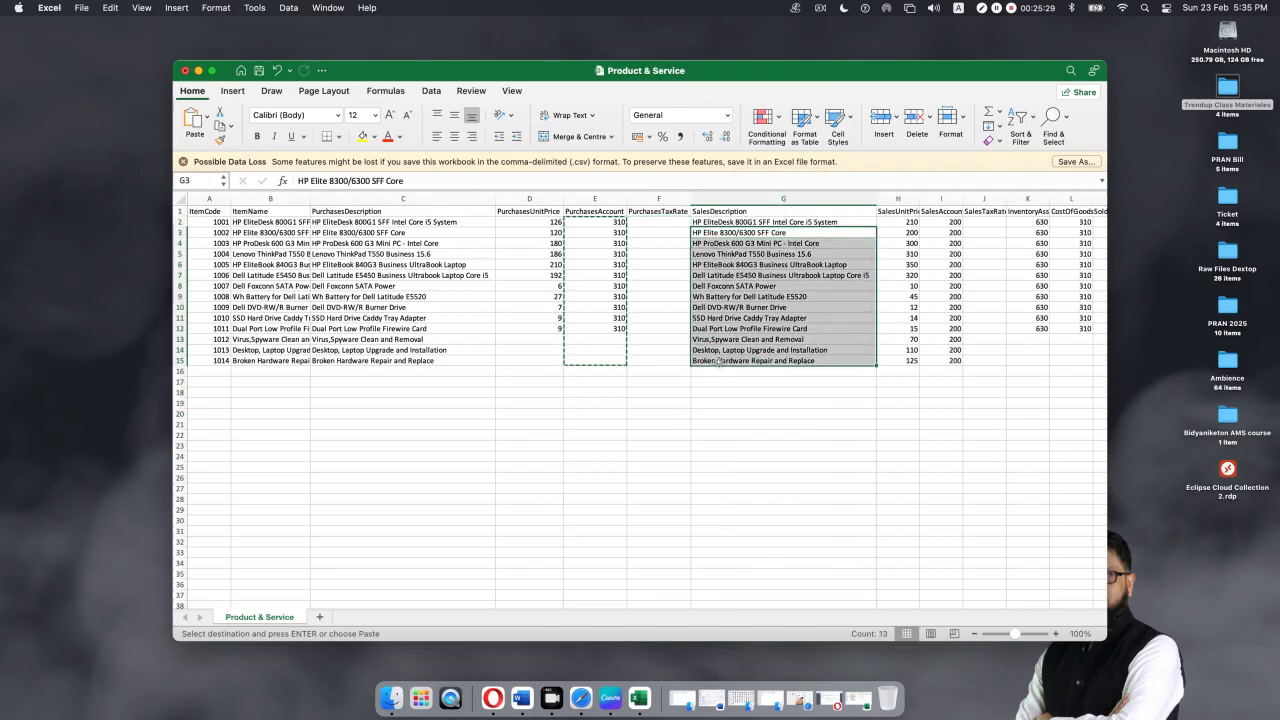
pyautogui.press('super+c')
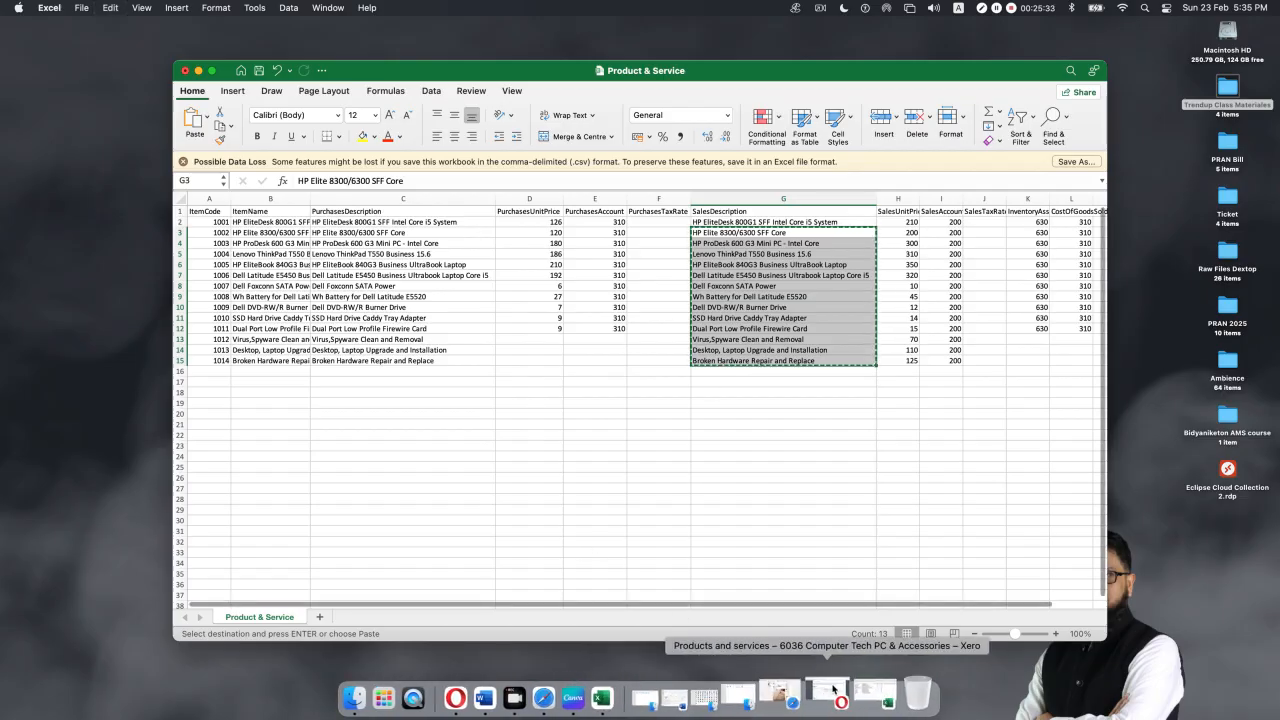
pyautogui.click(715, 222)
pyautogui.moveTo(715, 222); pyautogui.dragTo(722, 354)
pyautogui.press('super+c')
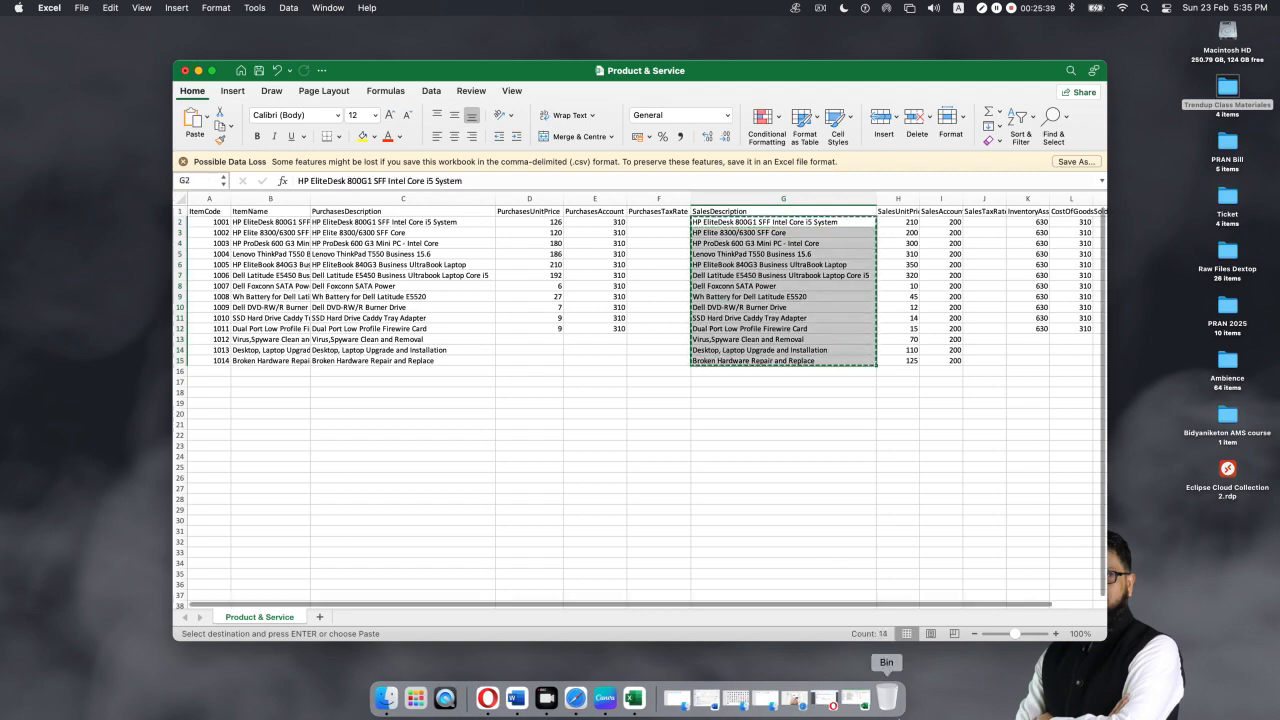
# - Paste the copied sales descriptions into InventoryItems (4) from G2 and autofit the SalesDescription column
pyautogui.click(866, 692)
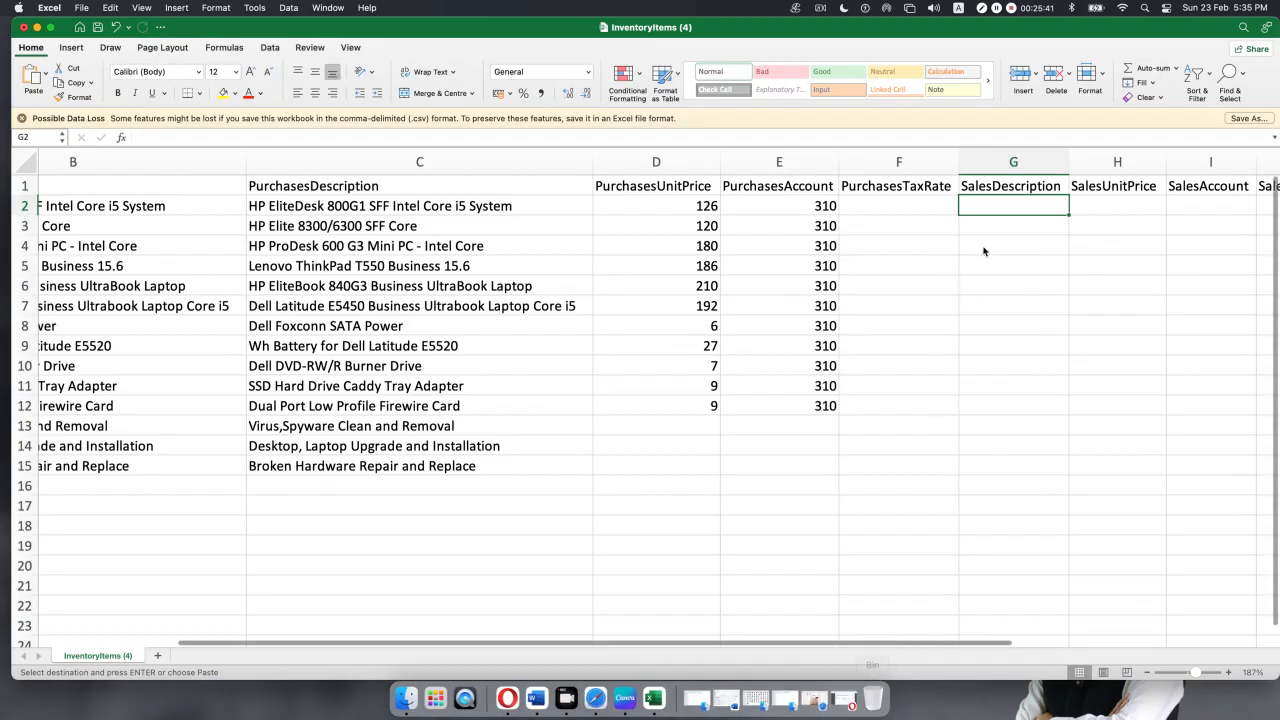
pyautogui.press('super+v')
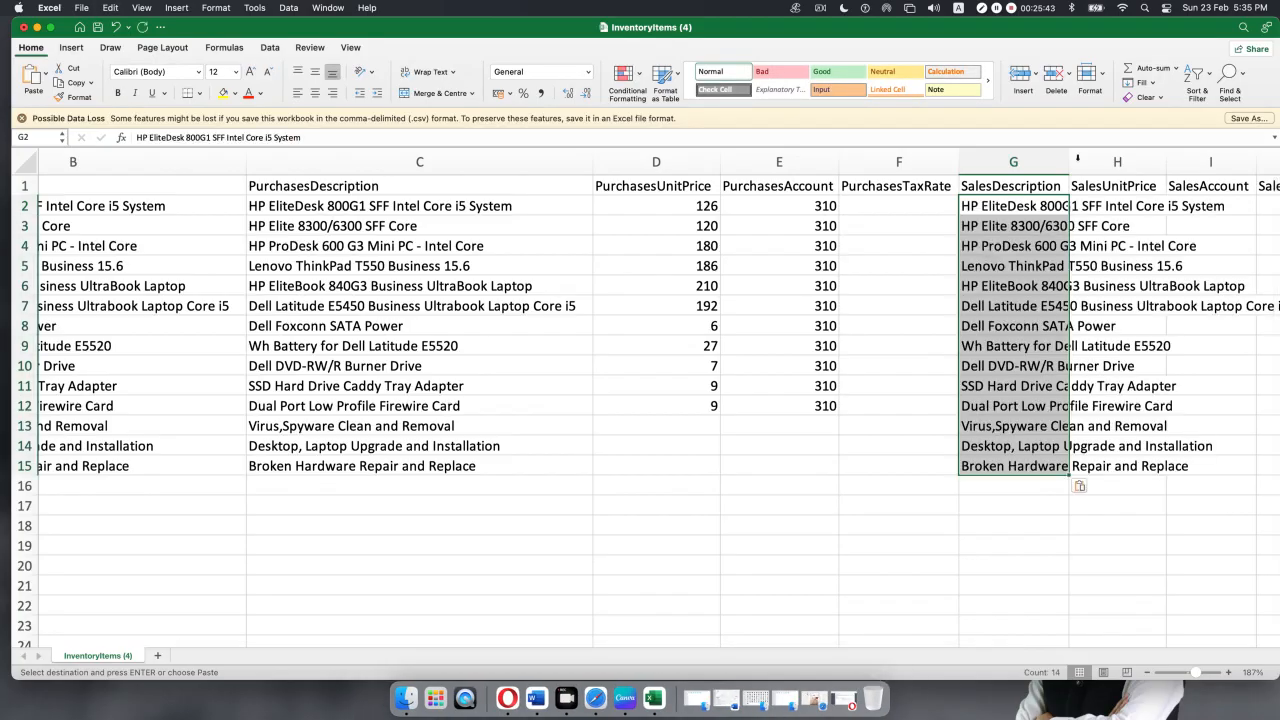
pyautogui.doubleClick(1068, 157)
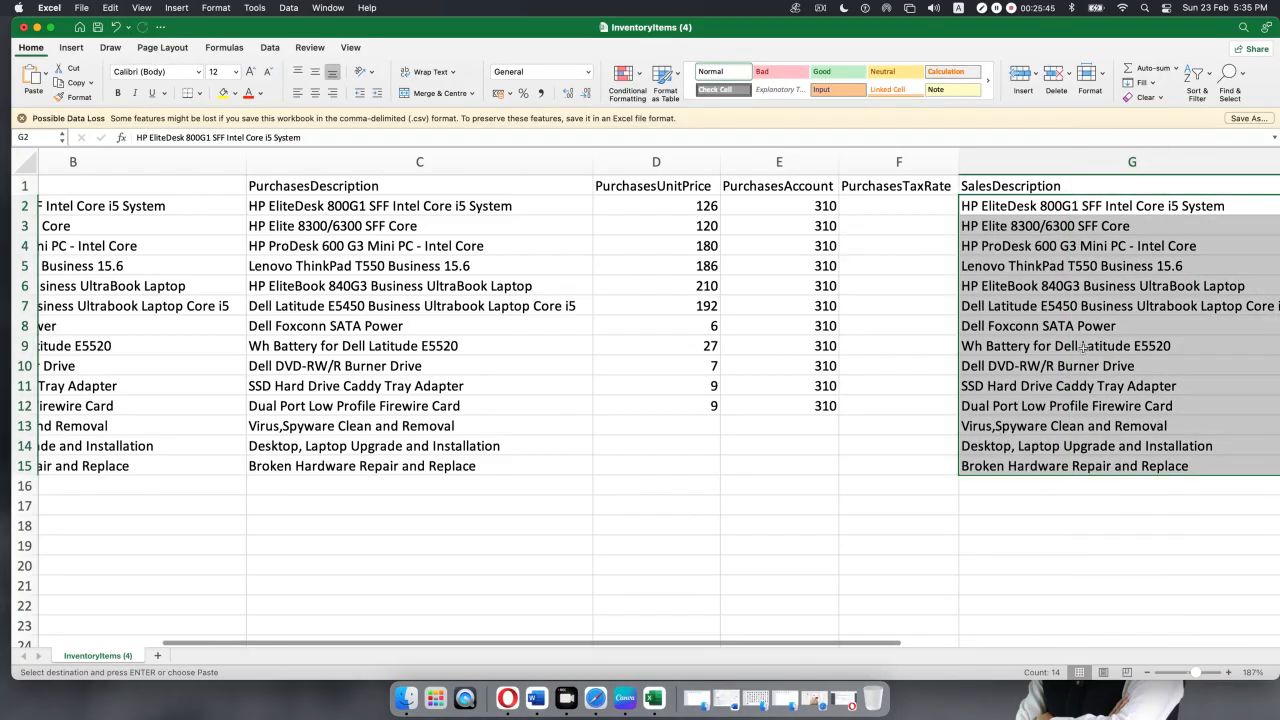
# - Return to Product & Service and copy the sales unit prices in H2:H15
pyautogui.hscroll(2, 1083, 347)
pyautogui.hscroll(3, 1083, 347)
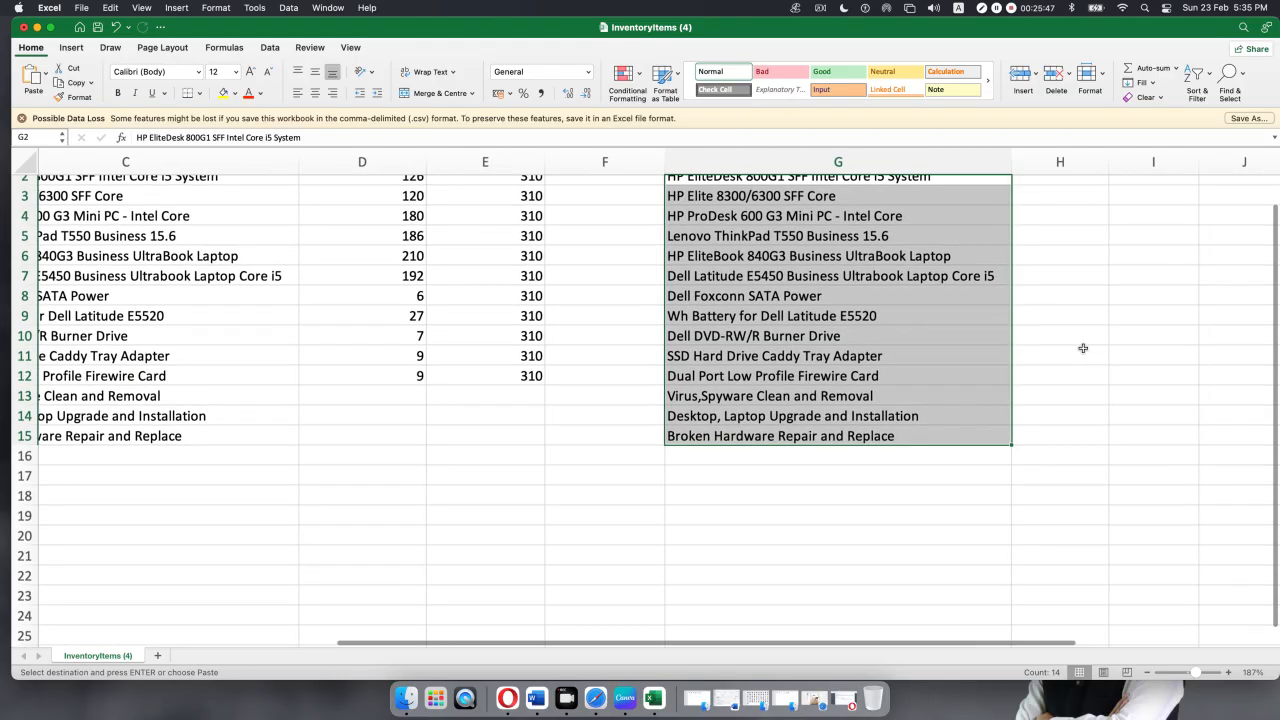
pyautogui.scroll(-1, 1083, 347)
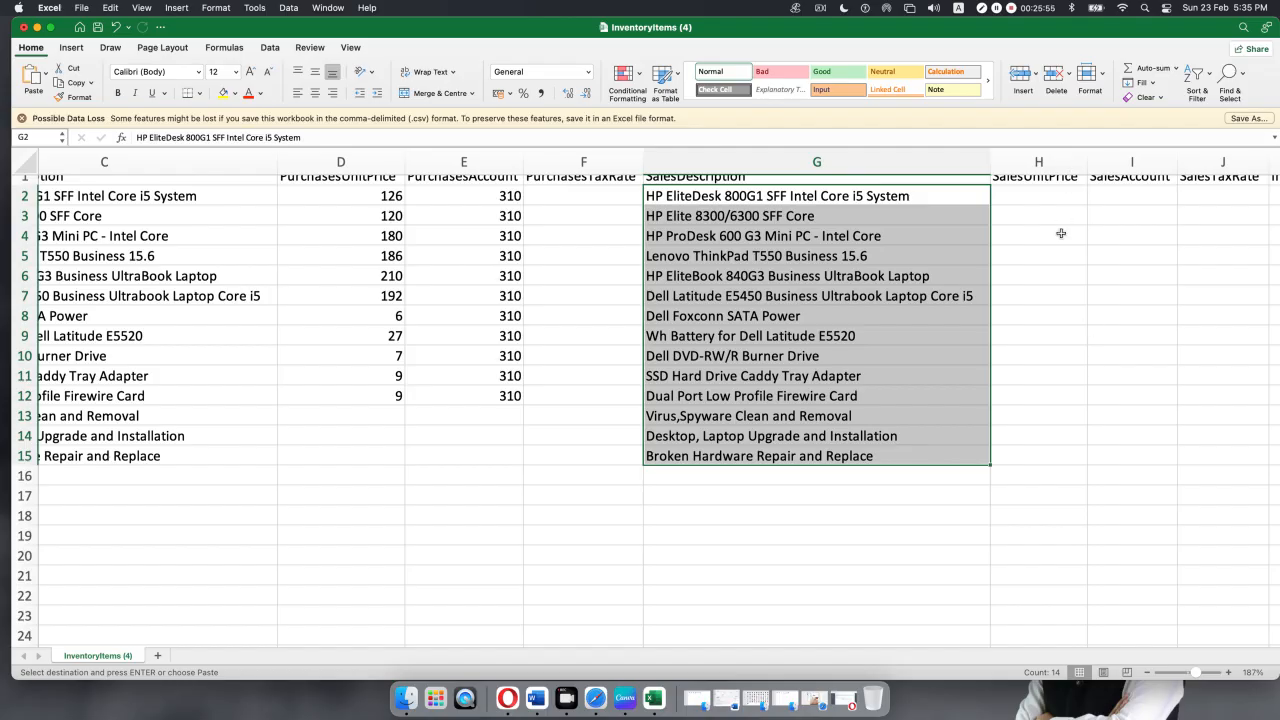
pyautogui.scroll(1, 1061, 233)
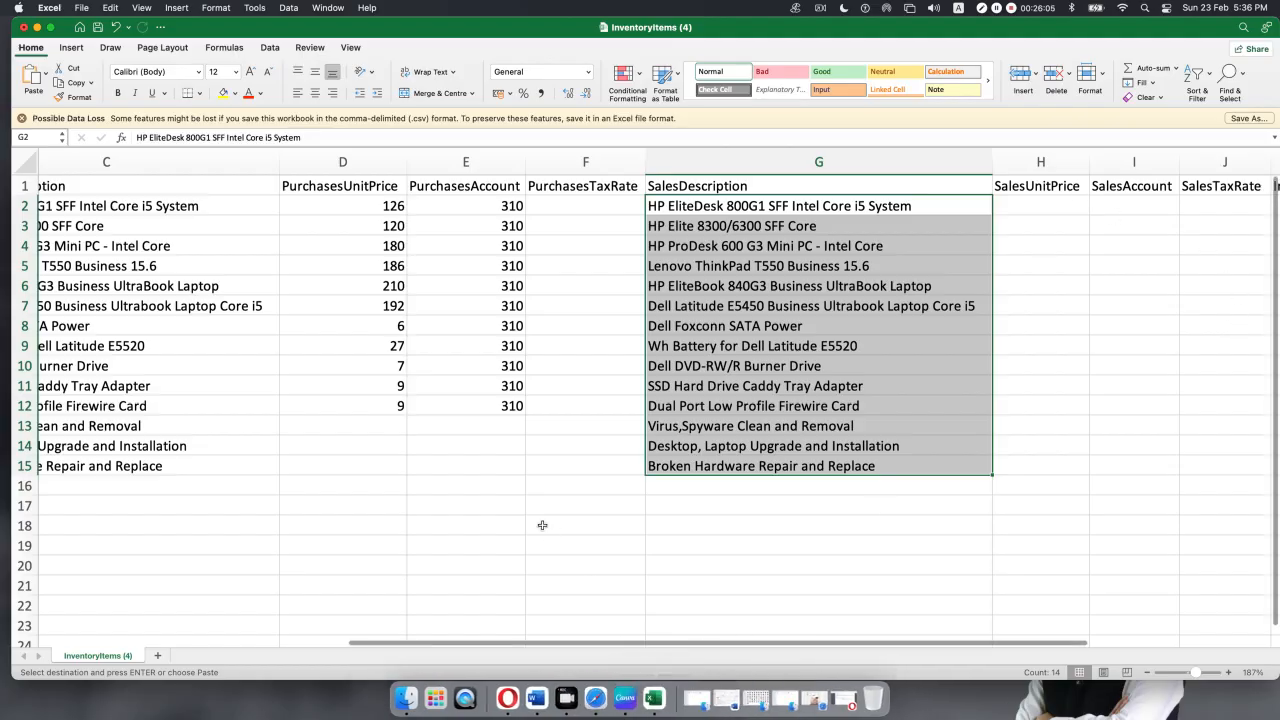
pyautogui.click(36, 28)
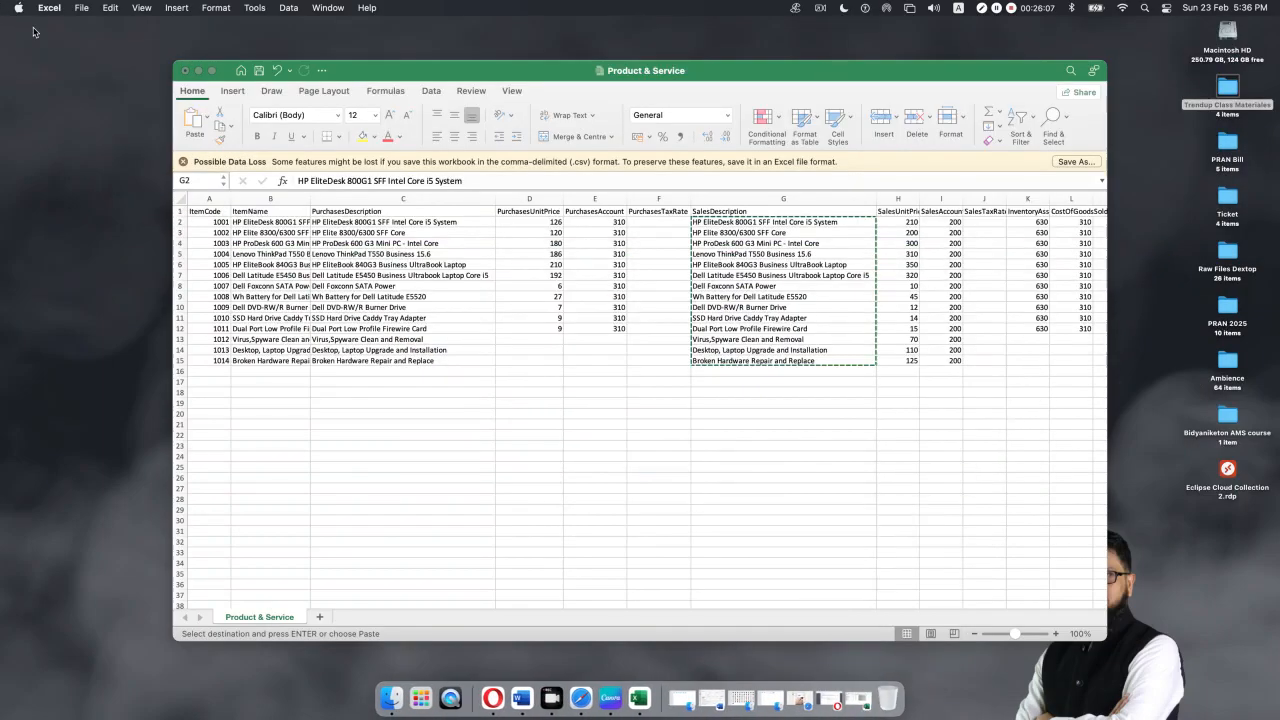
pyautogui.hscroll(3, 801, 288)
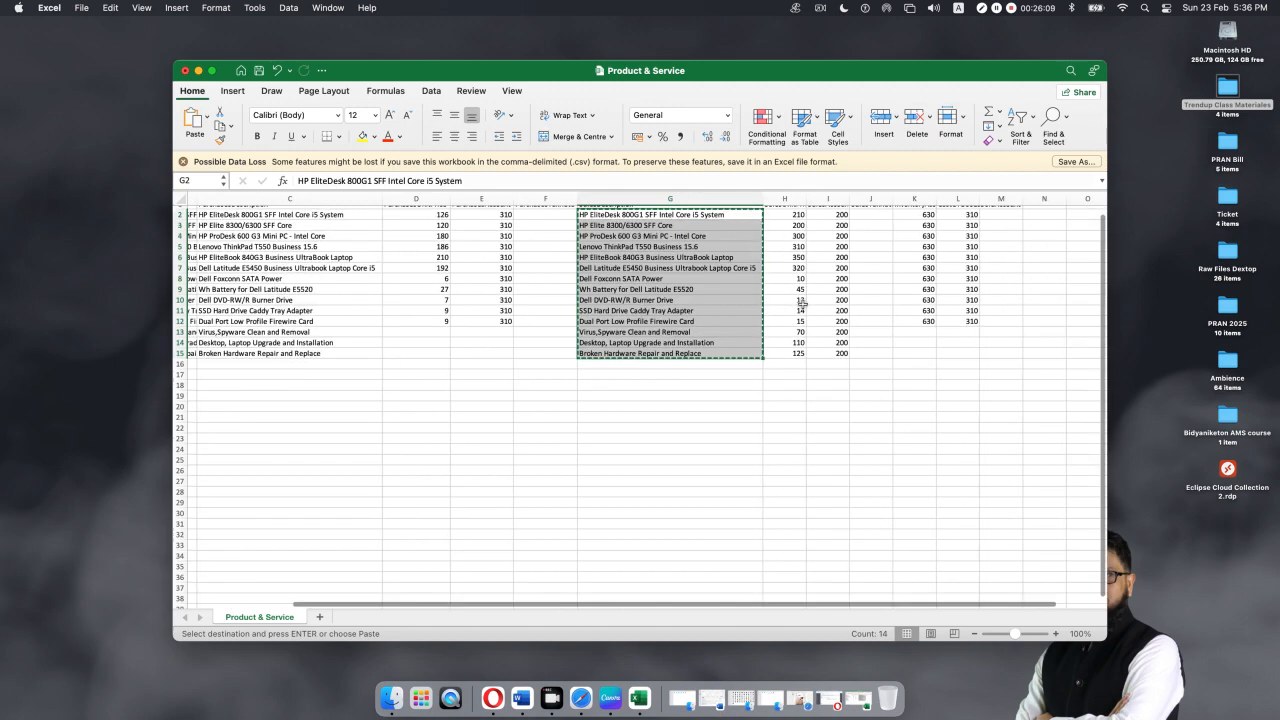
pyautogui.moveTo(805, 222); pyautogui.dragTo(799, 368)
pyautogui.press('super+c')
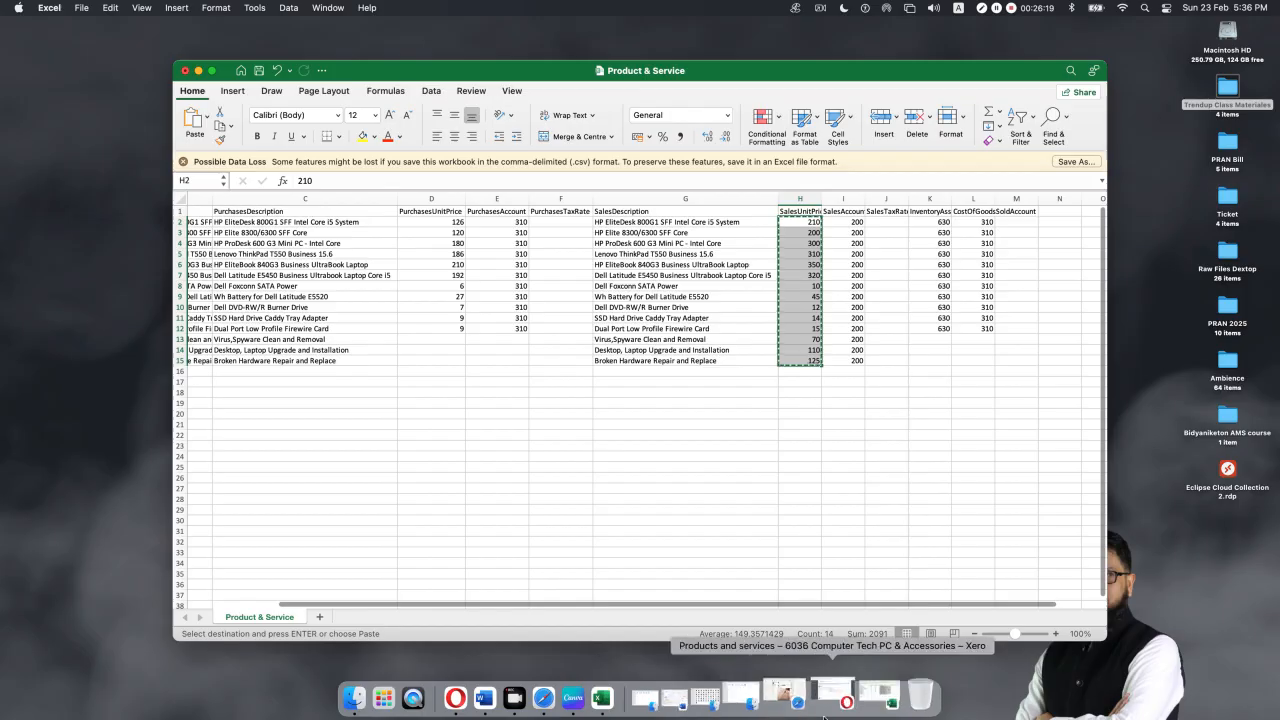
# - Paste the copied sales unit prices into the SalesUnitPrice column of InventoryItems (4) from H2
pyautogui.click(878, 692)
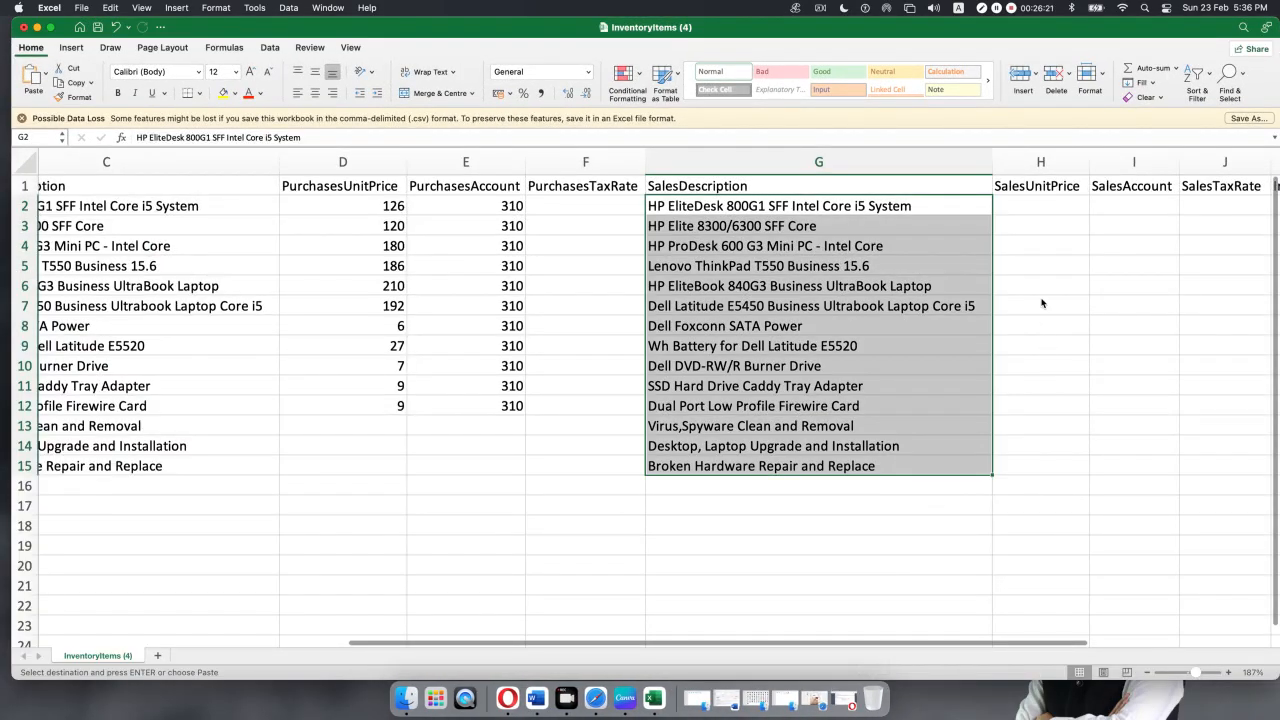
pyautogui.click(1010, 212)
pyautogui.press('super+v')
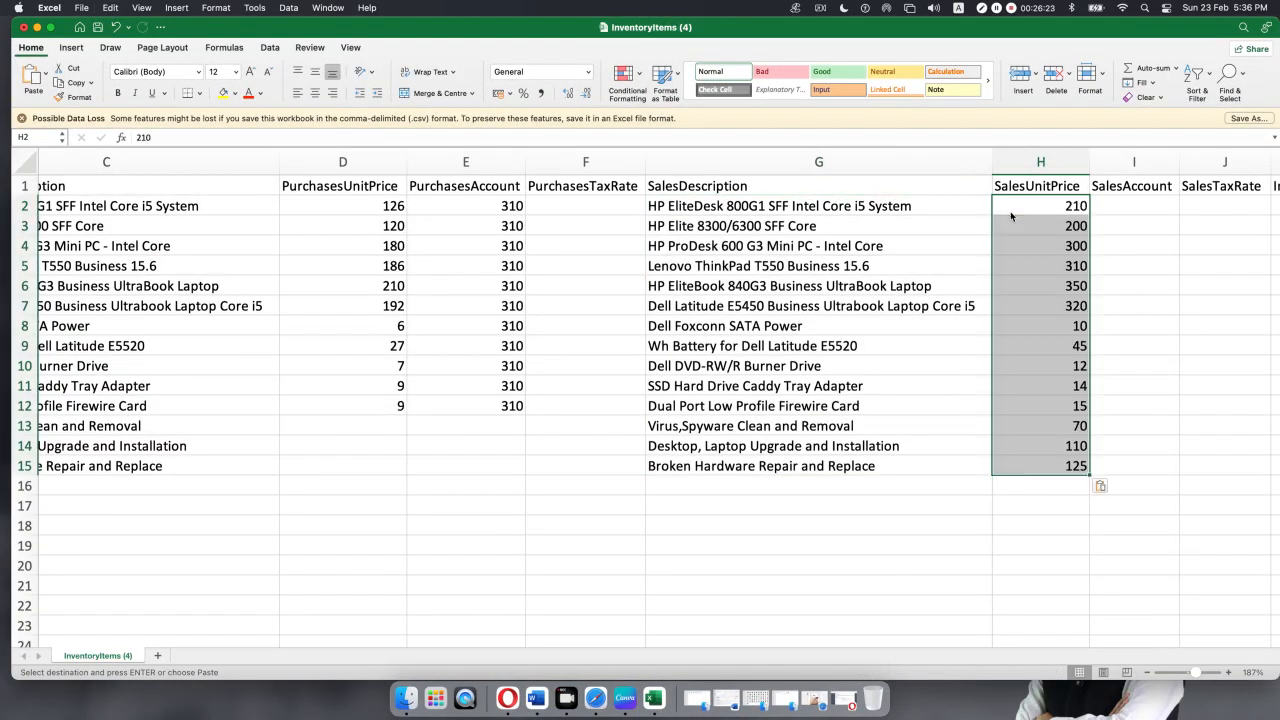
pyautogui.hscroll(5, 970, 302)
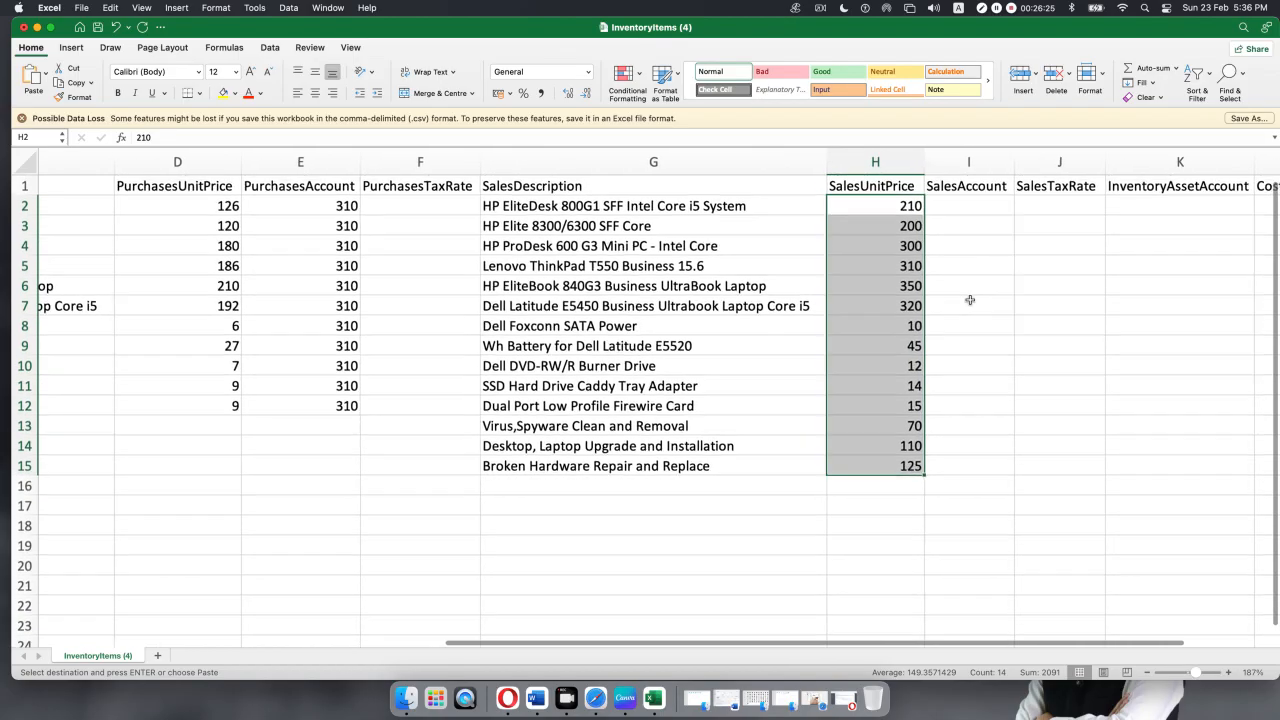
# - Switch to Xero in Opera and choose 200 - Sales as the item form's sales account to check the account code
pyautogui.click(597, 696)
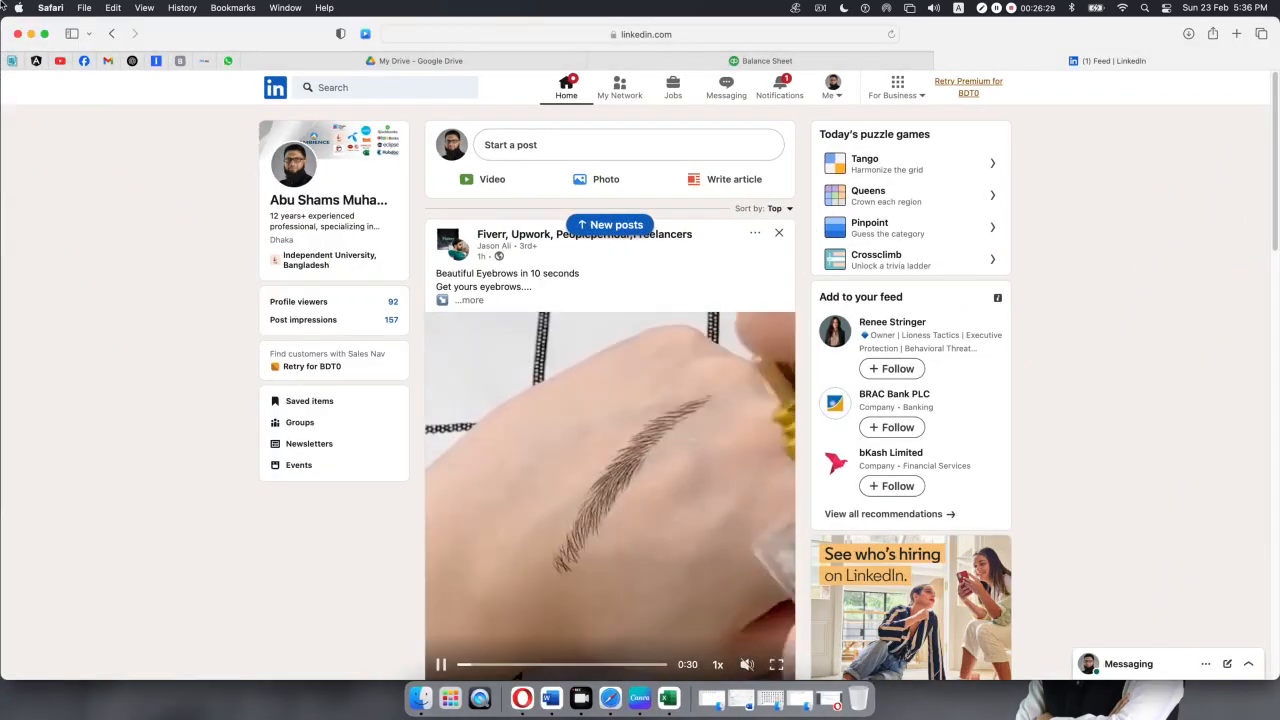
pyautogui.click(30, 34)
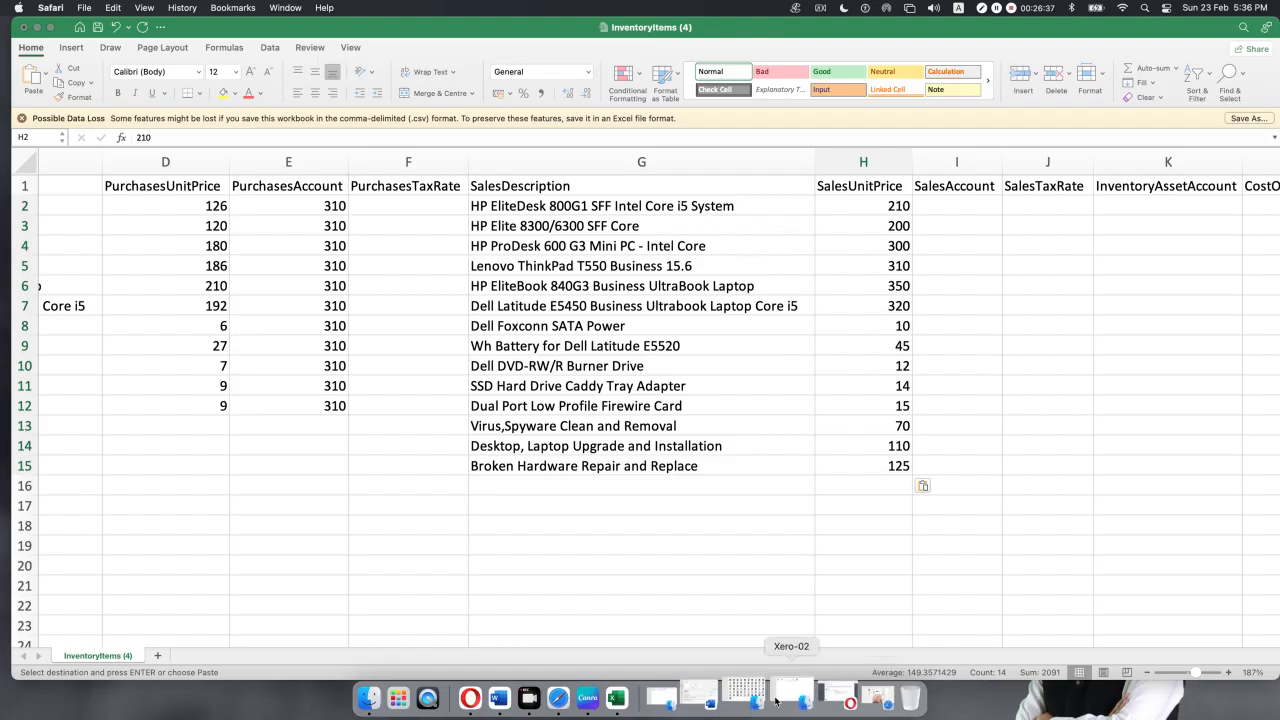
pyautogui.click(812, 698)
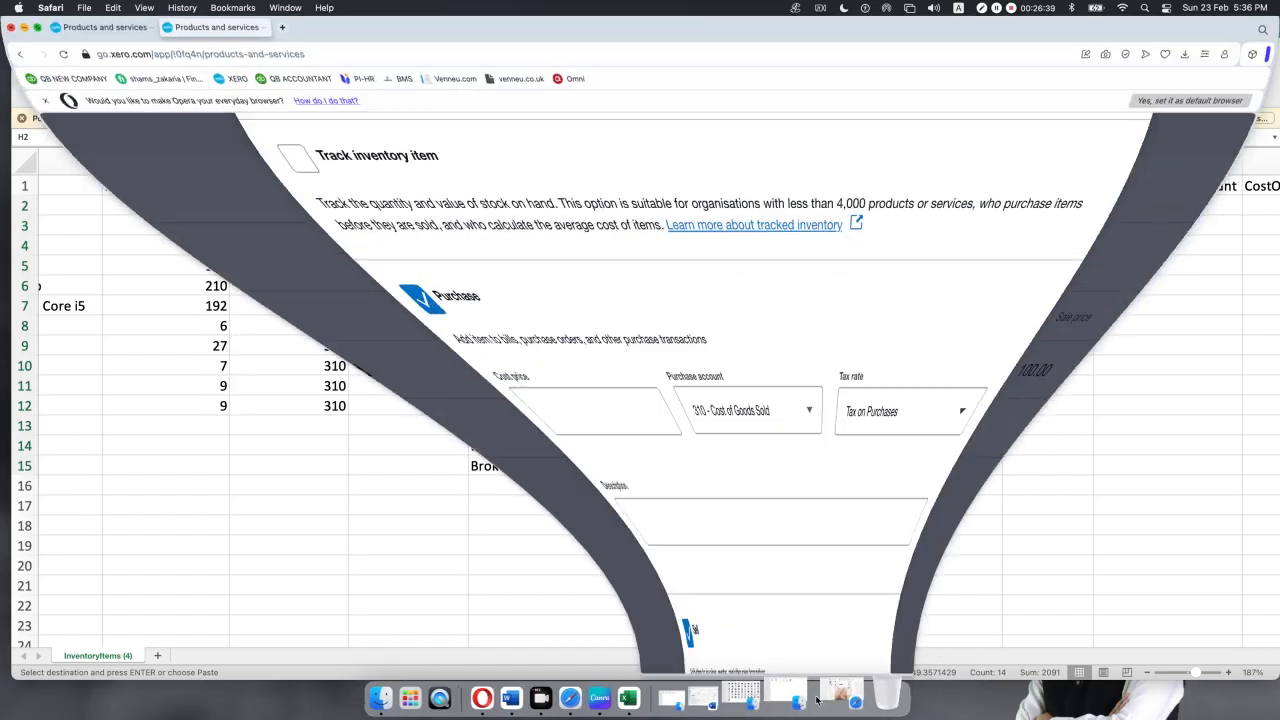
pyautogui.scroll(-5, 822, 505)
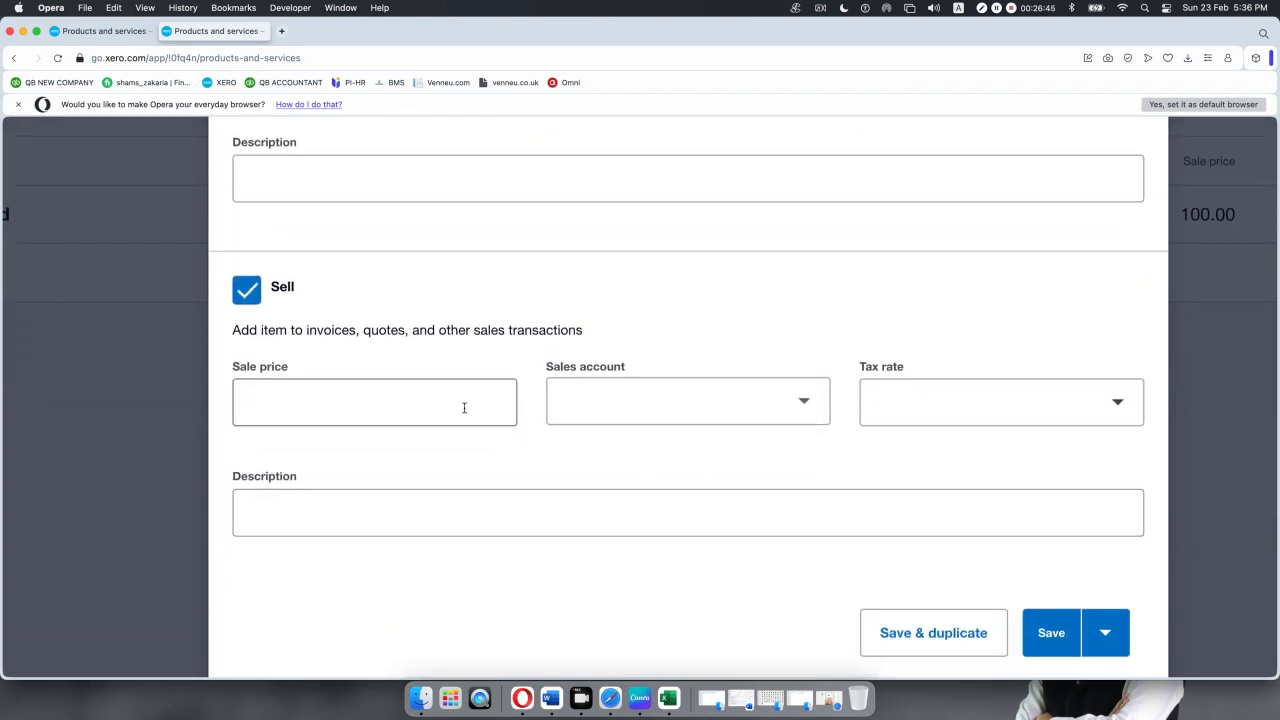
pyautogui.click(803, 414)
pyautogui.click(641, 362)
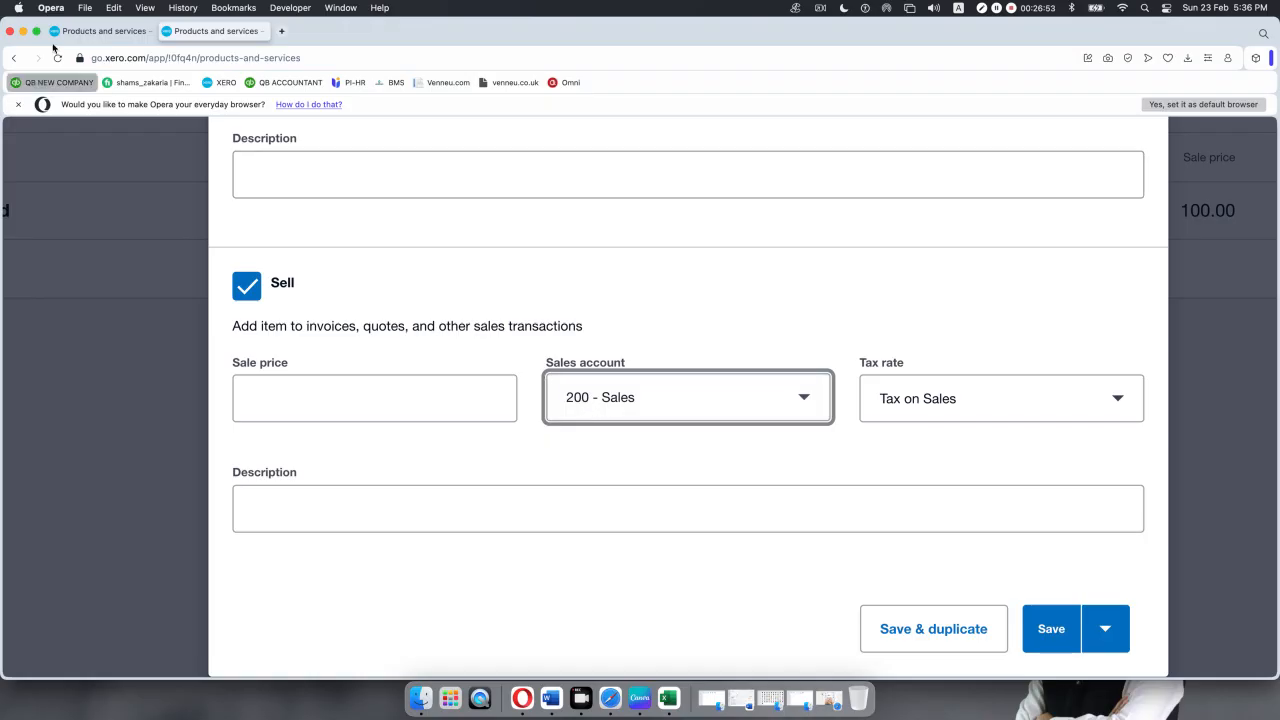
# - Return to InventoryItems (4) and try to paste the copied values into the SalesAccount column from I2
pyautogui.click(23, 31)
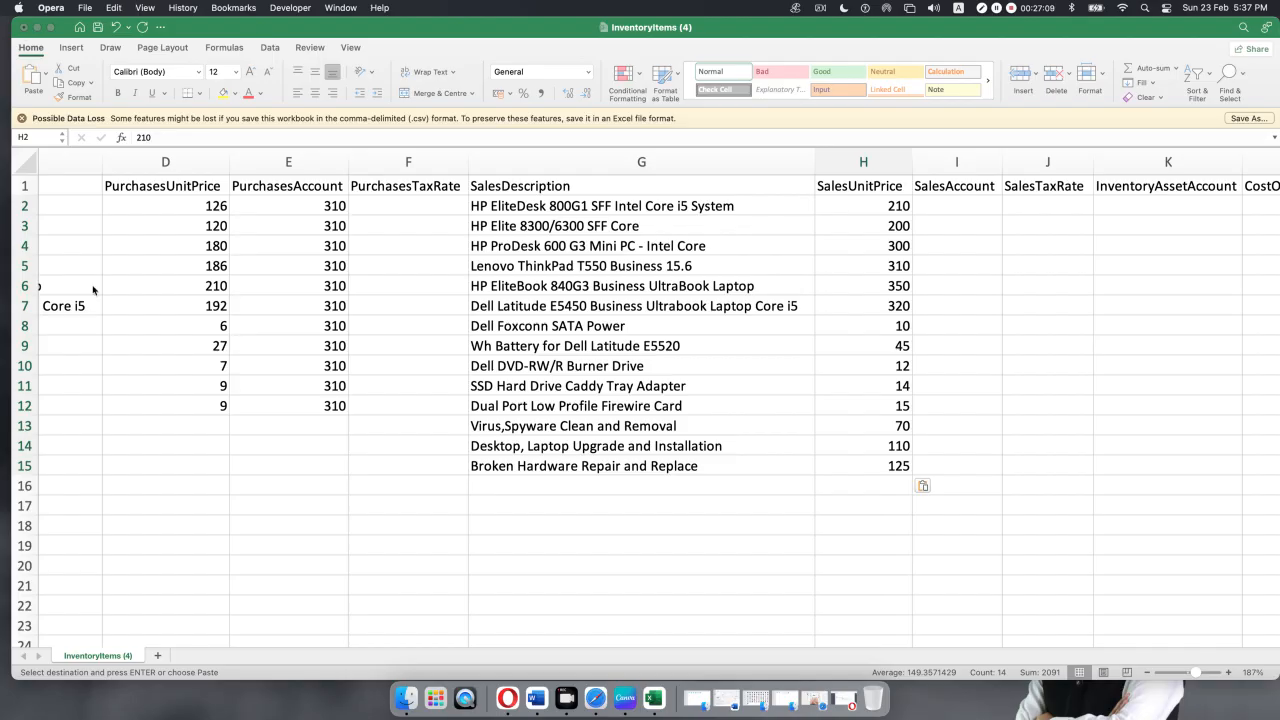
pyautogui.click(963, 205)
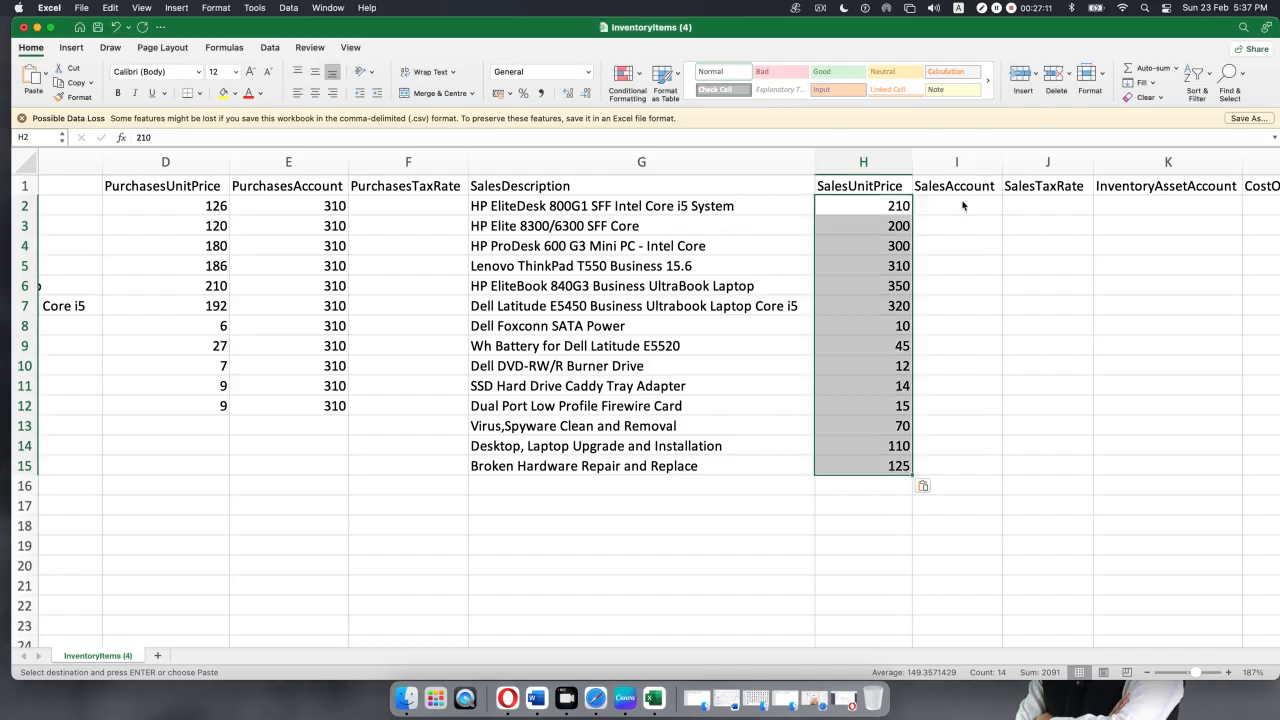
pyautogui.doubleClick(962, 203)
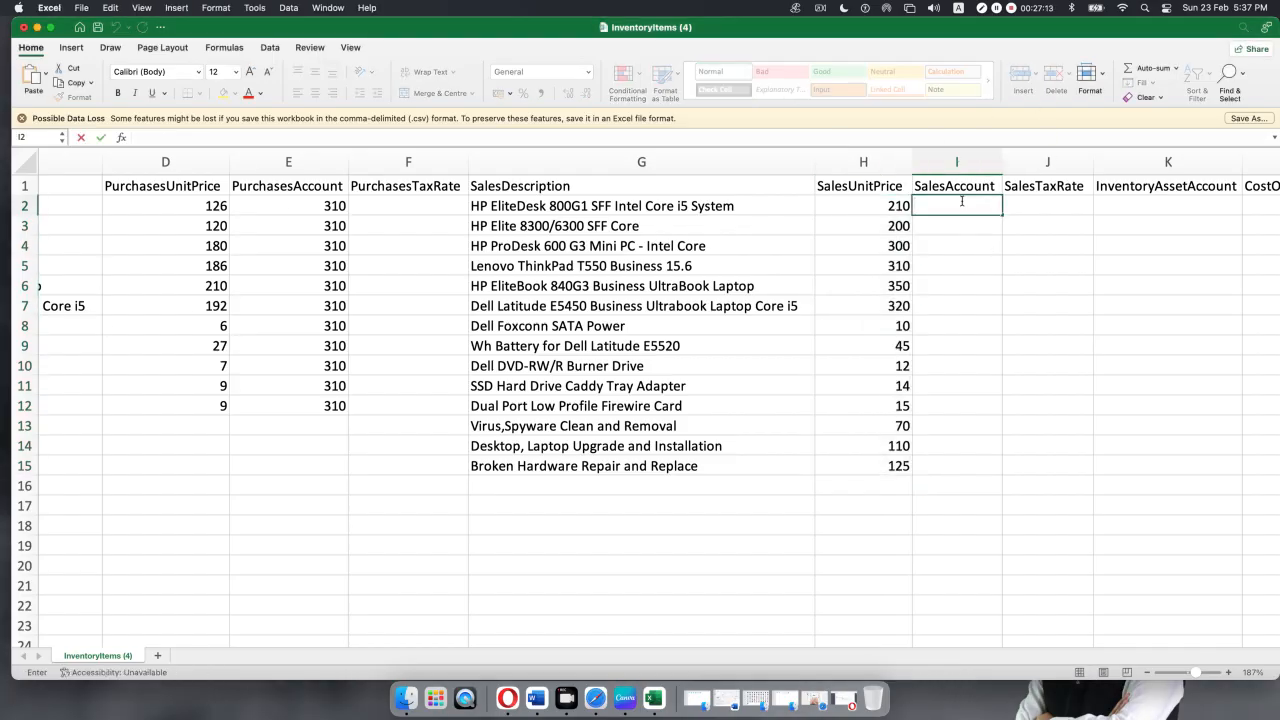
pyautogui.press('super+v')
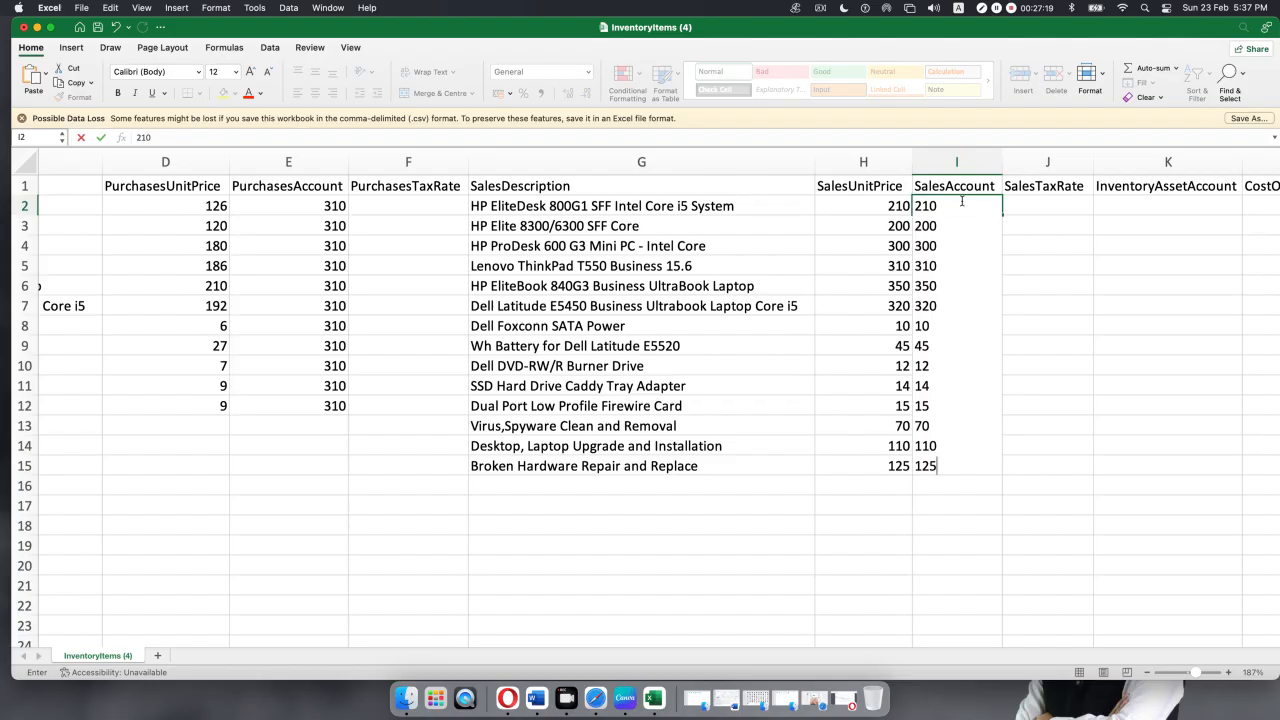
pyautogui.press('Escape')
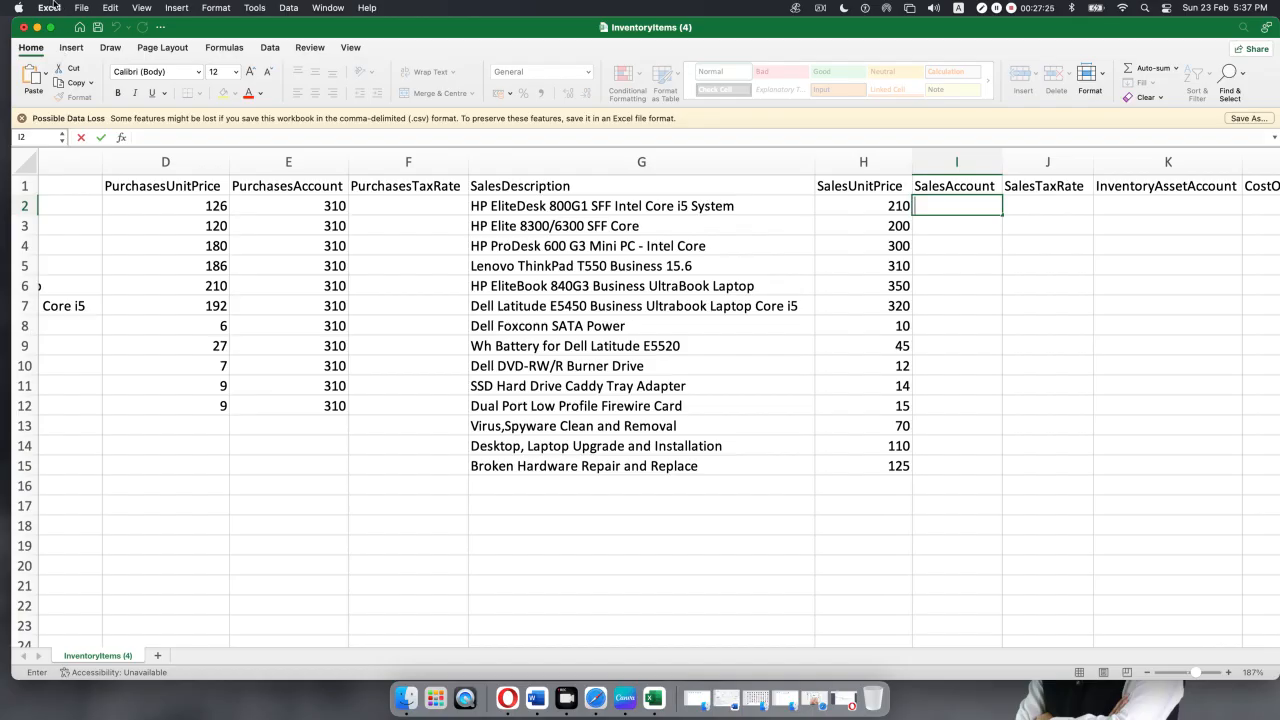
# - Switch to Product & Service and copy the sales account codes in I2:I15
pyautogui.click(37, 28)
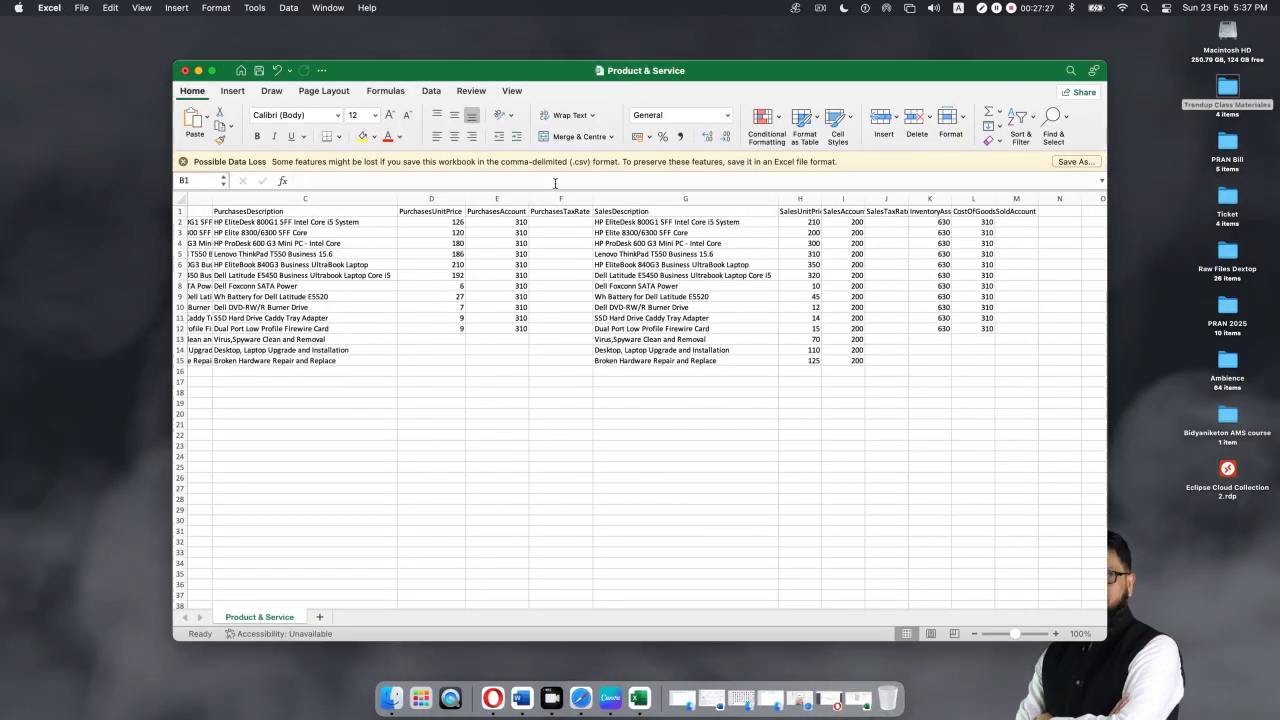
pyautogui.click(858, 700)
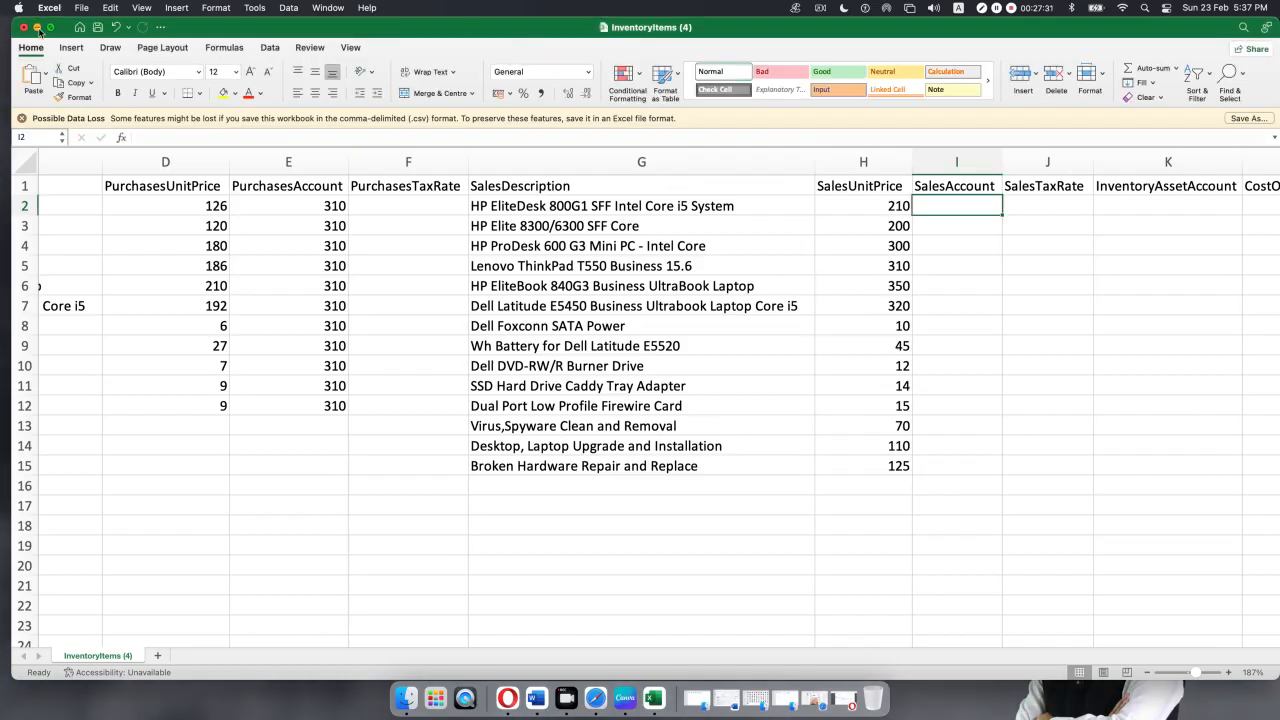
pyautogui.click(37, 28)
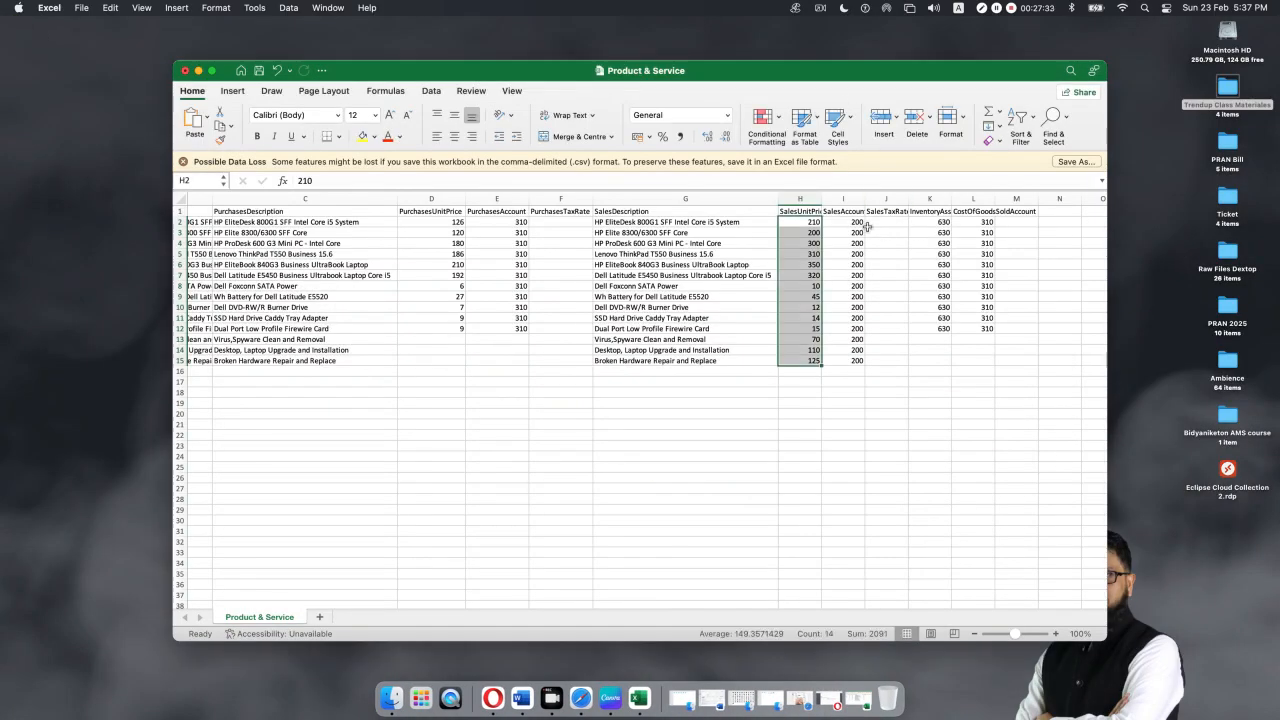
pyautogui.moveTo(857, 221); pyautogui.dragTo(862, 364)
pyautogui.press('super+c')
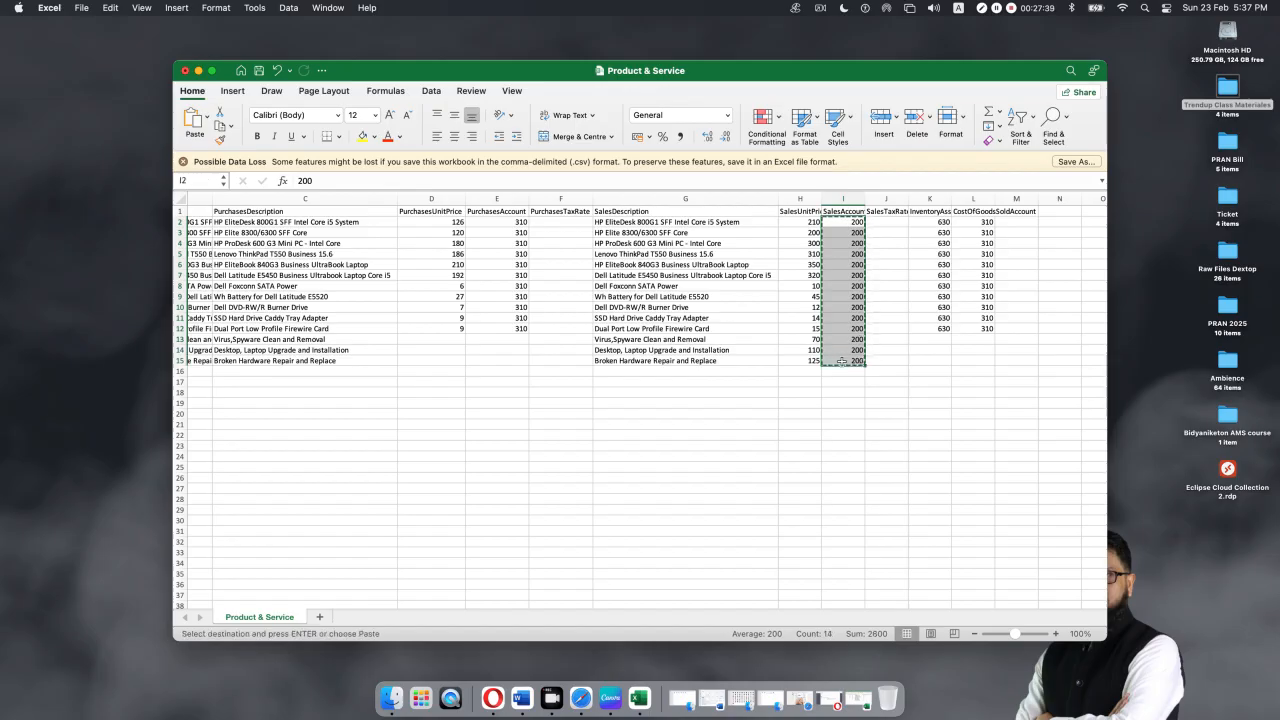
# - Paste the copied sales account codes into the SalesAccount column of InventoryItems (4) from I2
pyautogui.click(199, 71)
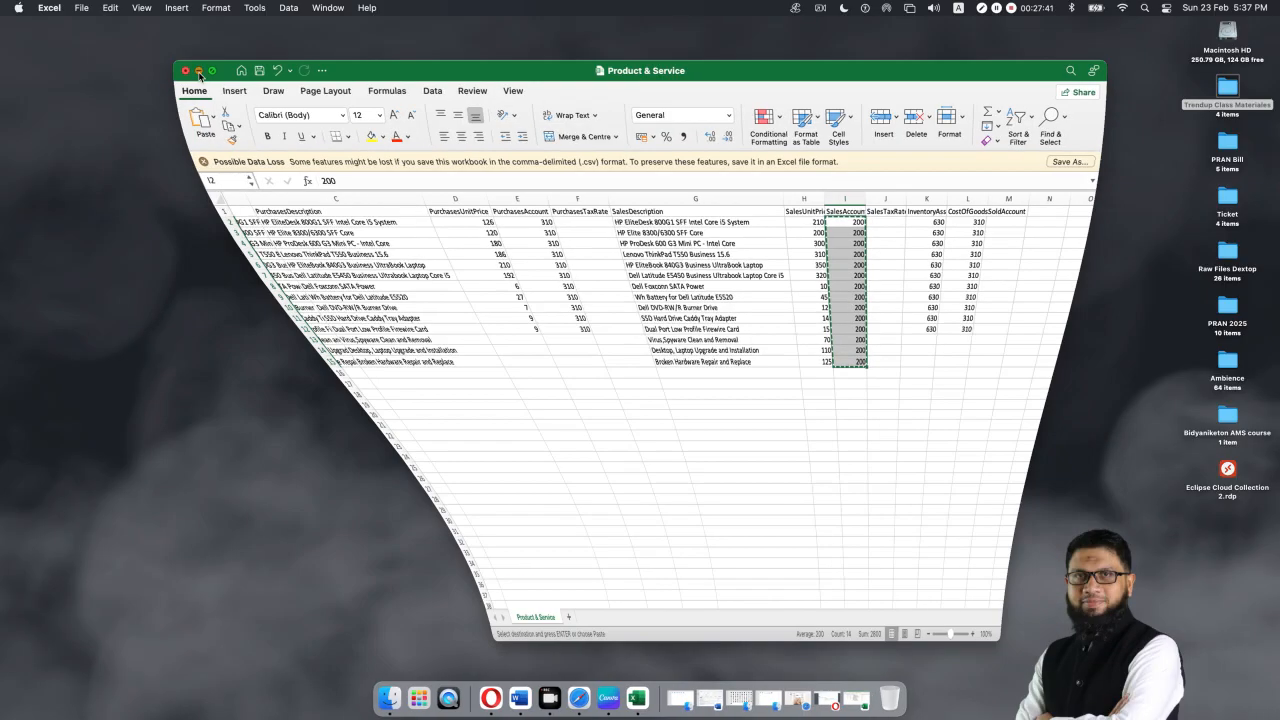
pyautogui.click(841, 697)
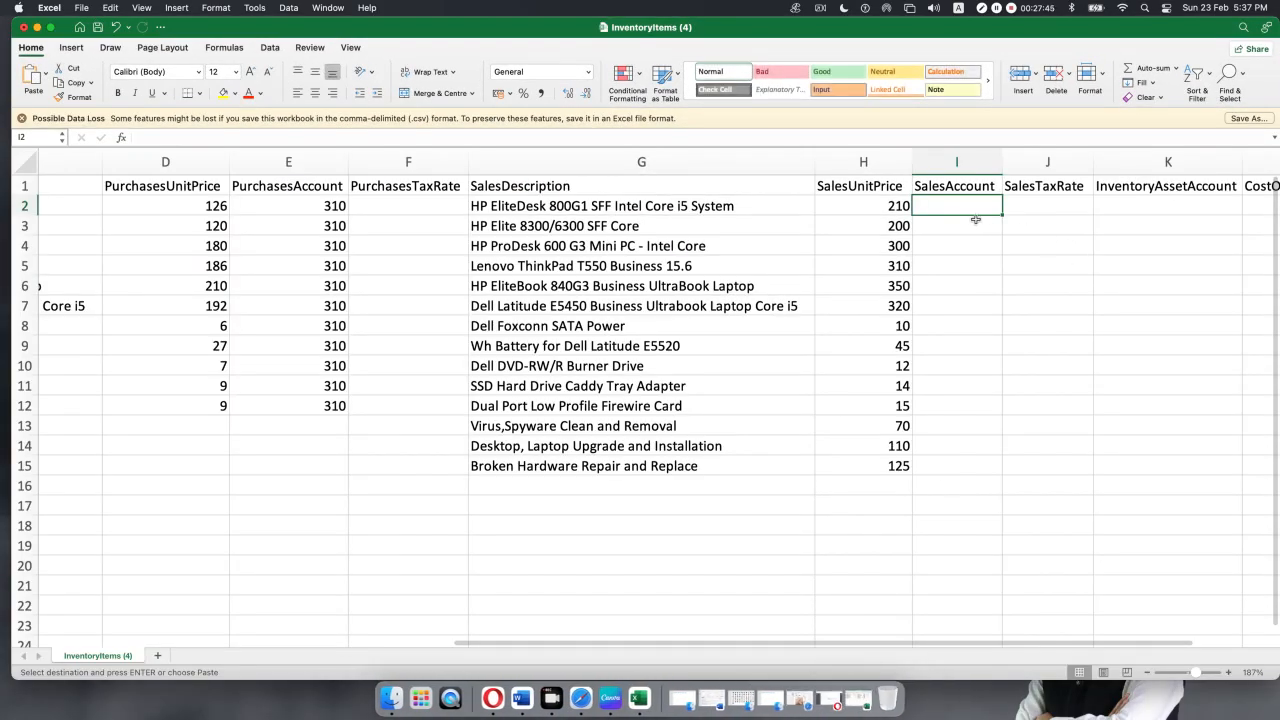
pyautogui.press('super+v')
pyautogui.click(1080, 304)
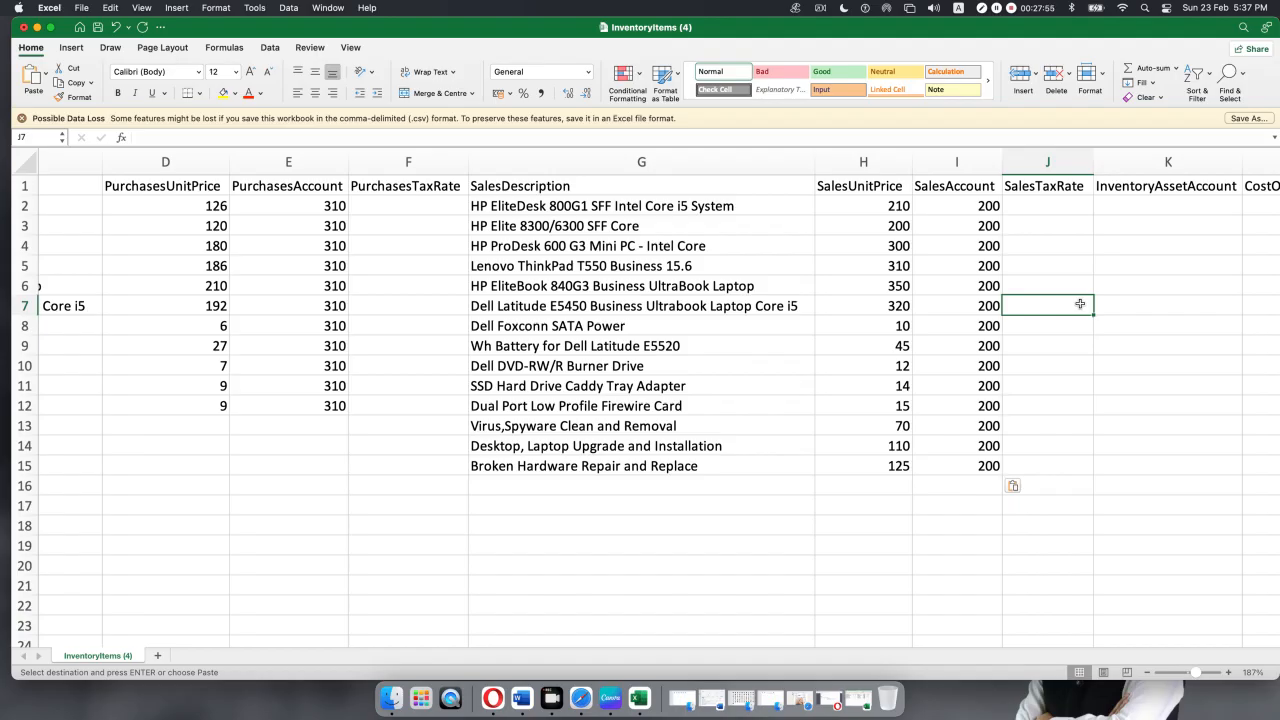
pyautogui.hscroll(2, 1080, 303)
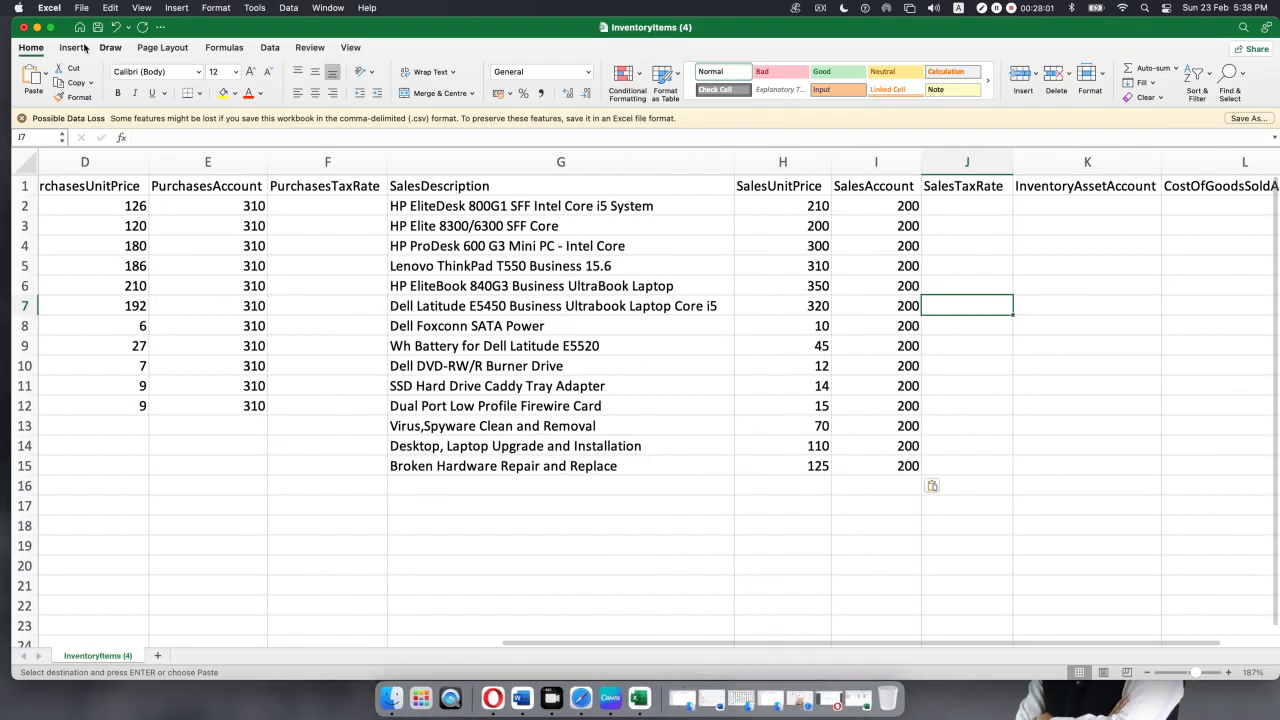
# - Switch to Product & Service and copy the inventory asset account codes in K2:K15
pyautogui.click(37, 28)
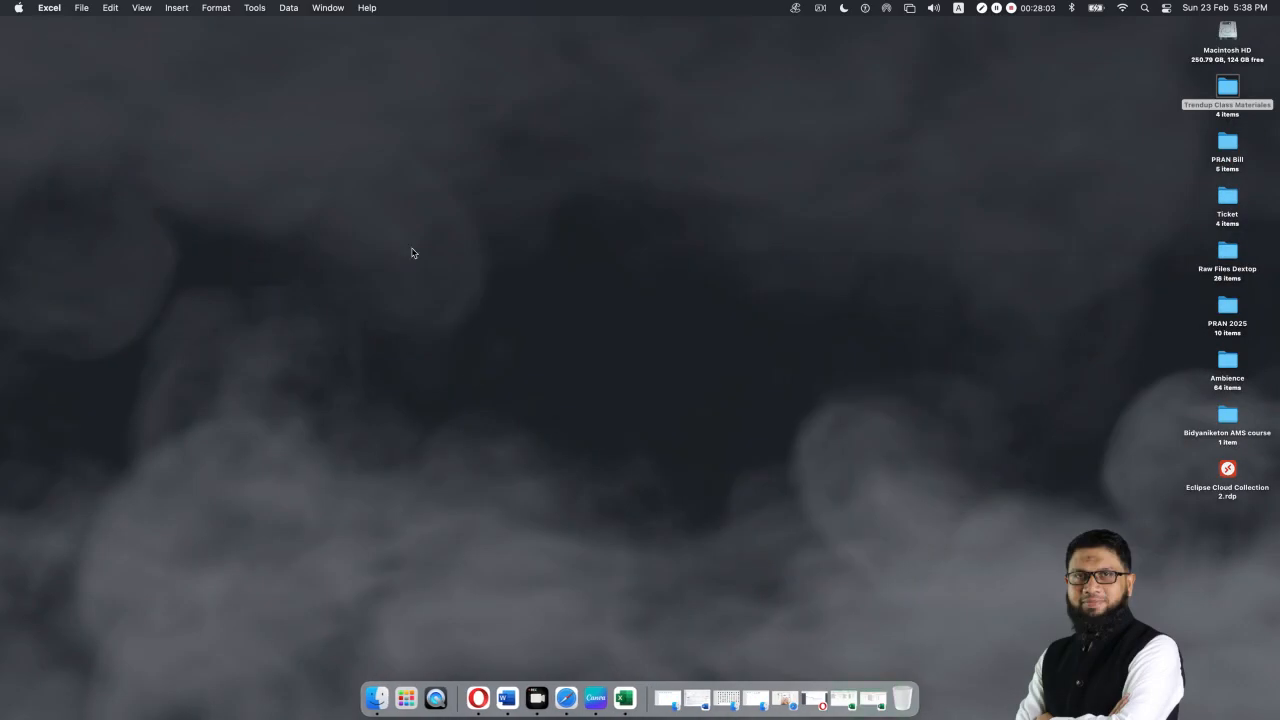
pyautogui.click(845, 687)
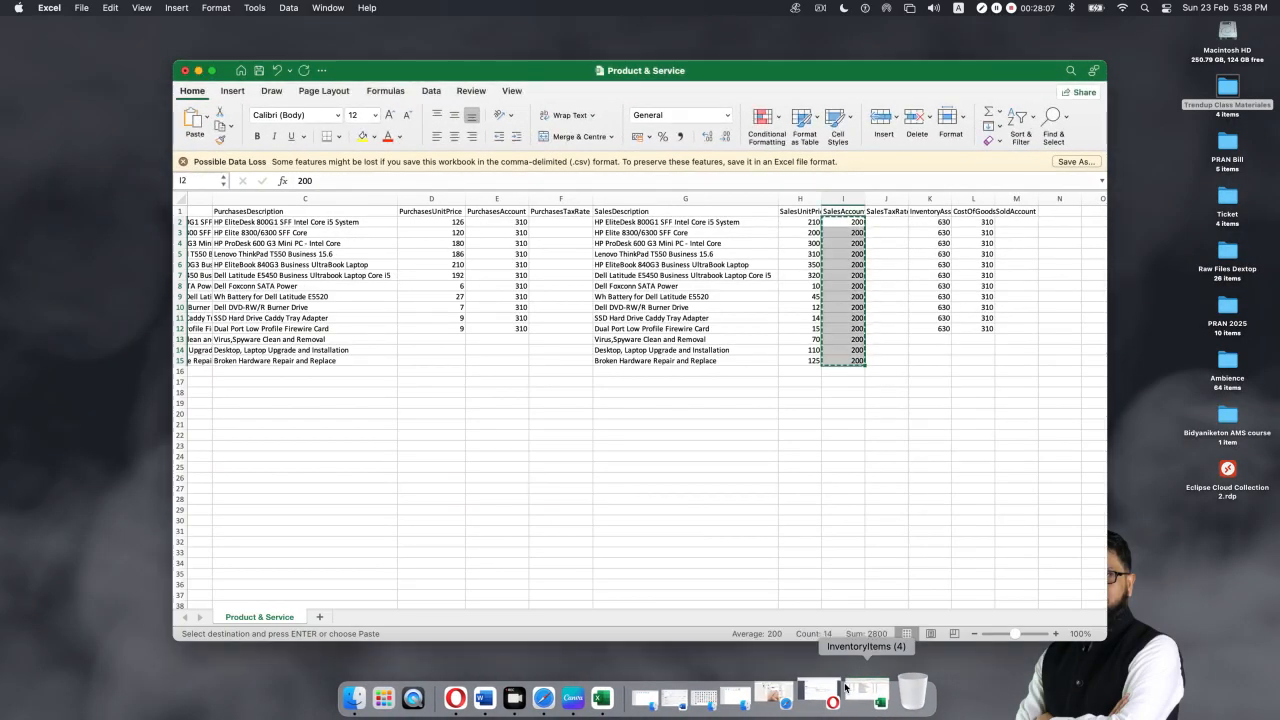
pyautogui.hscroll(2, 957, 395)
pyautogui.hscroll(2, 957, 395)
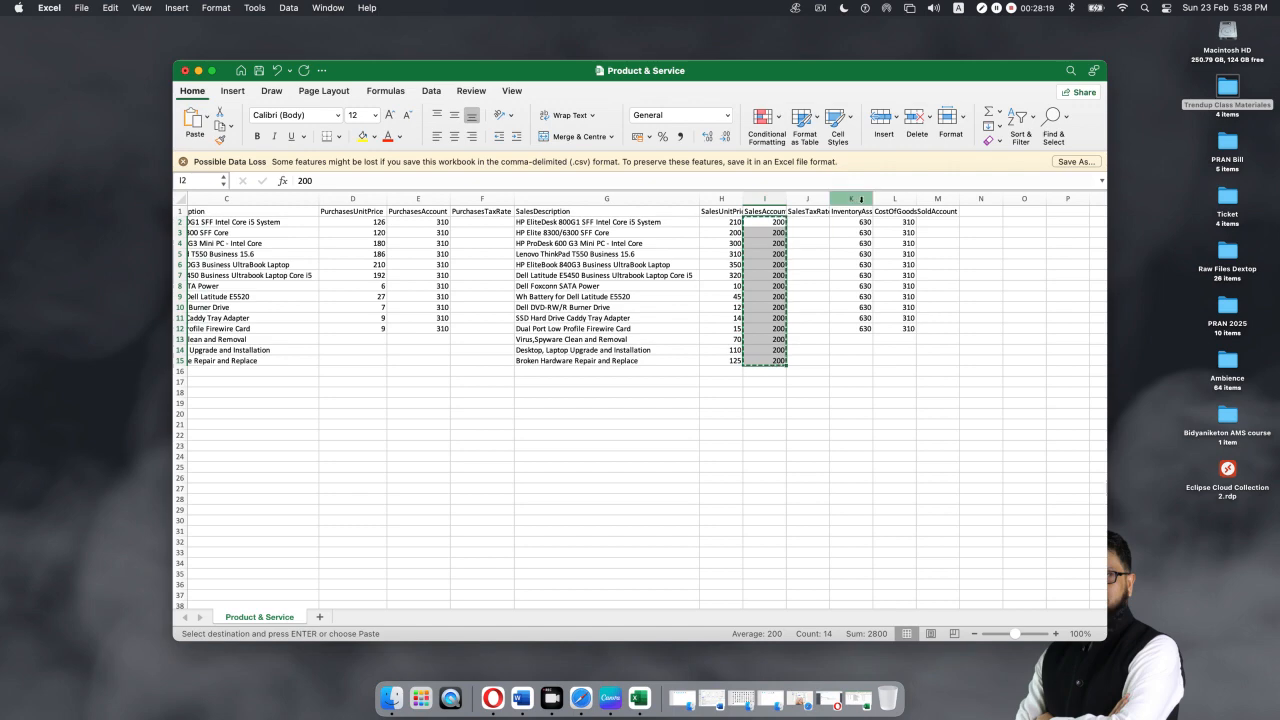
pyautogui.scroll(-1, 850, 220)
pyautogui.hscroll(1, 850, 220)
pyautogui.scroll(1, 858, 217)
pyautogui.hscroll(-1, 858, 217)
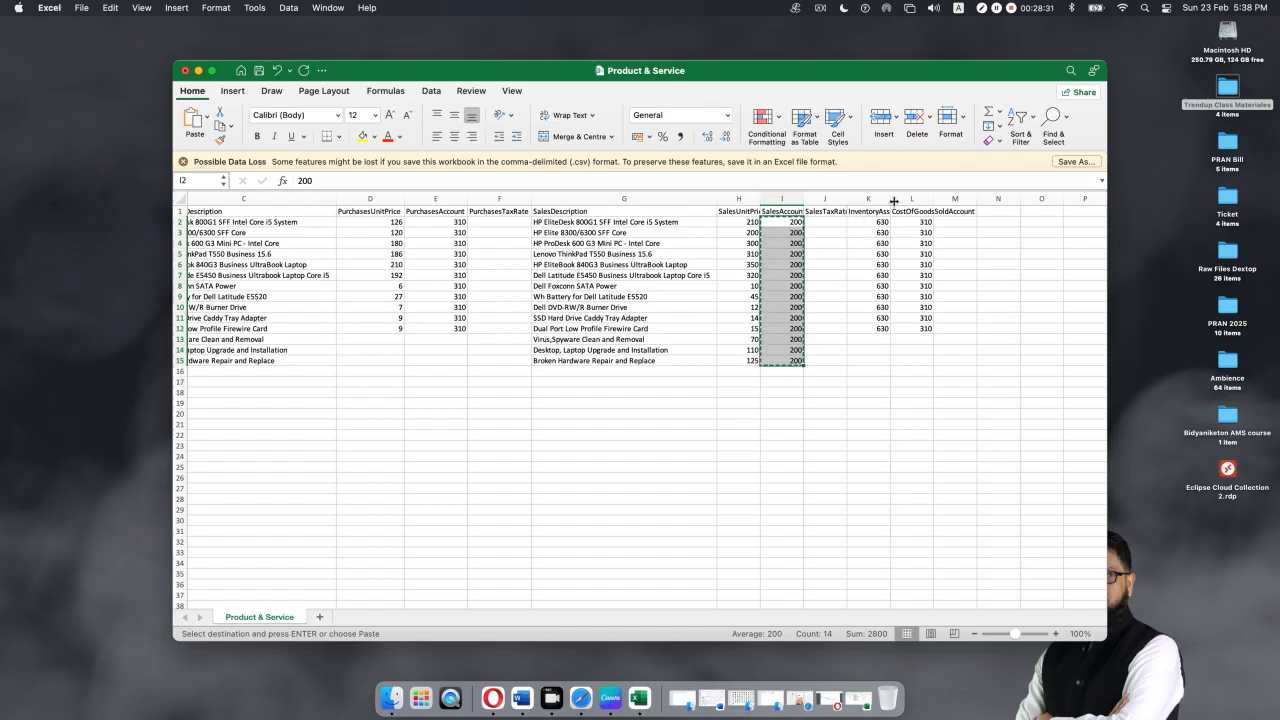
pyautogui.scroll(5, 888, 200)
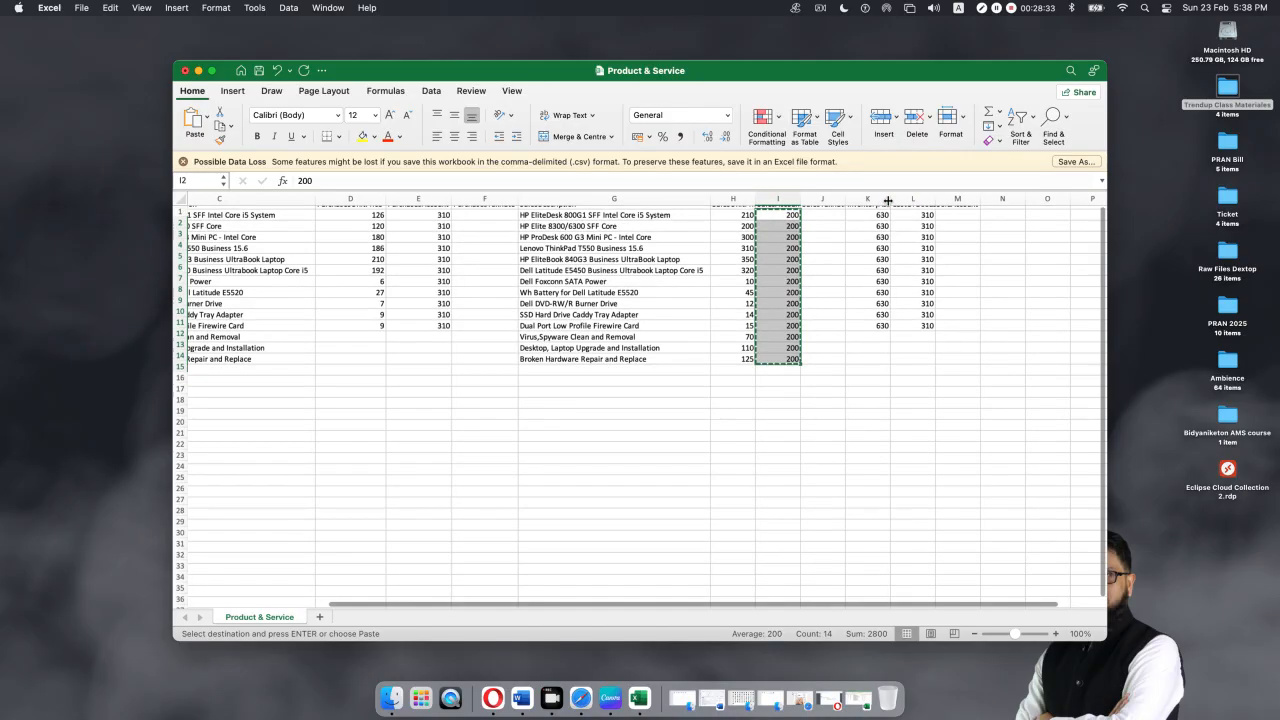
pyautogui.scroll(5, 714, 283)
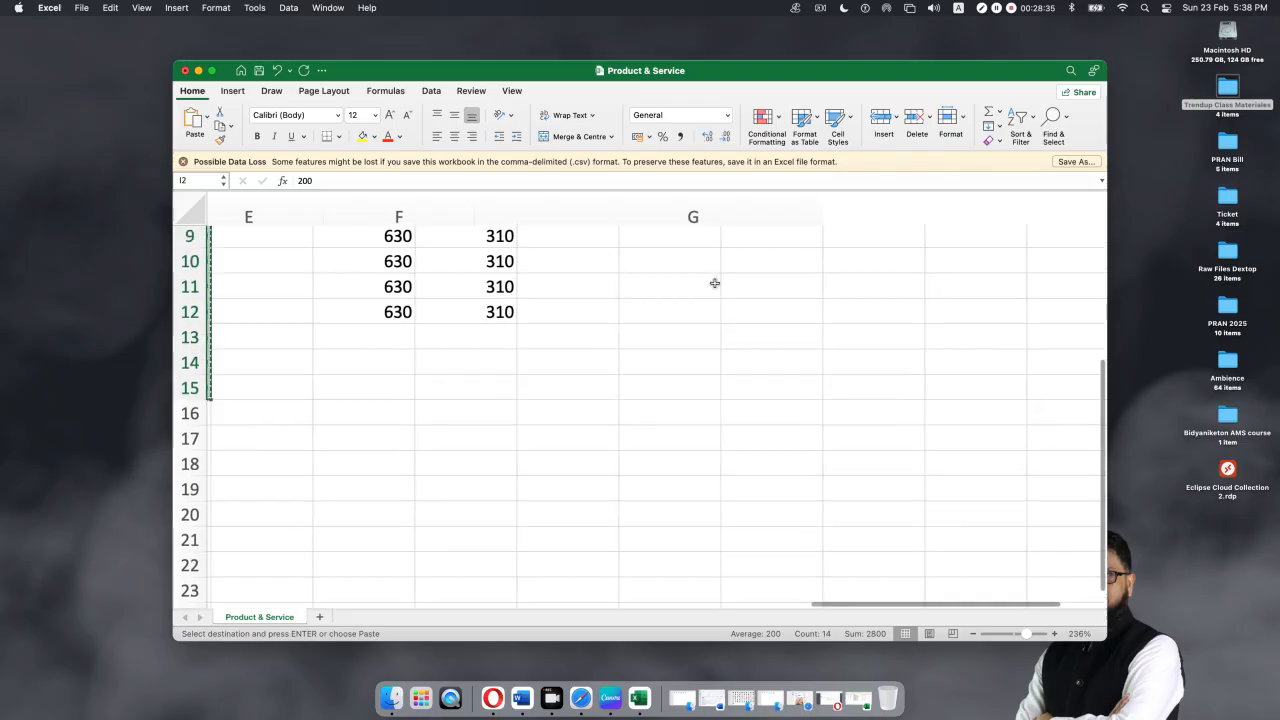
pyautogui.hscroll(2, 714, 283)
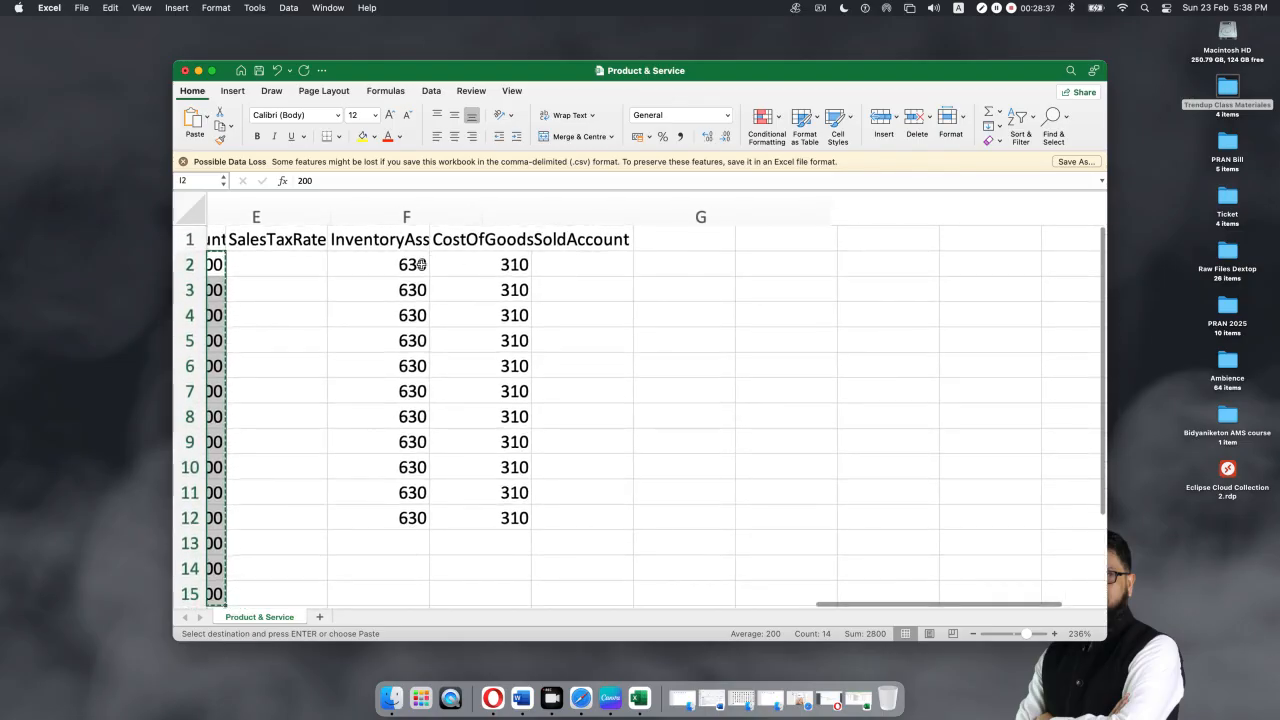
pyautogui.moveTo(403, 290); pyautogui.dragTo(403, 445)
pyautogui.moveTo(382, 259); pyautogui.dragTo(389, 478)
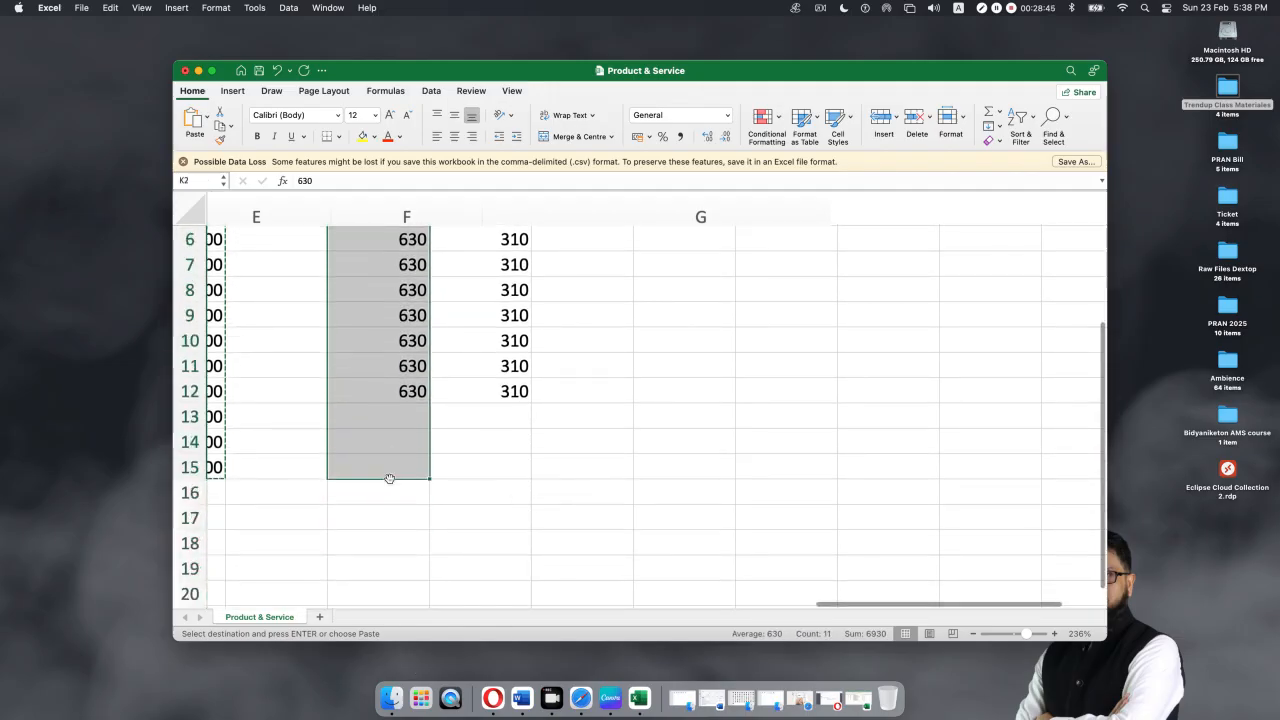
pyautogui.press('super+c')
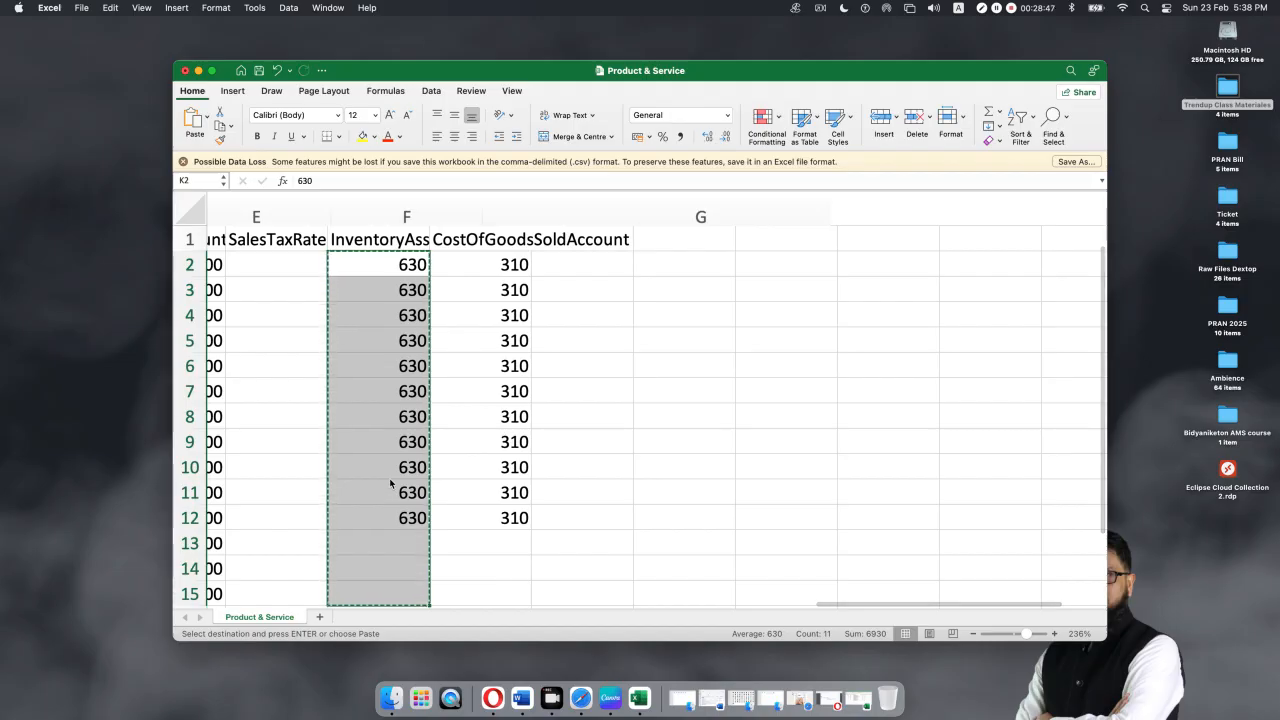
# - Paste the copied inventory asset account codes into the InventoryAssetAccount column of InventoryItems (4) from K2
pyautogui.click(198, 70)
pyautogui.click(840, 695)
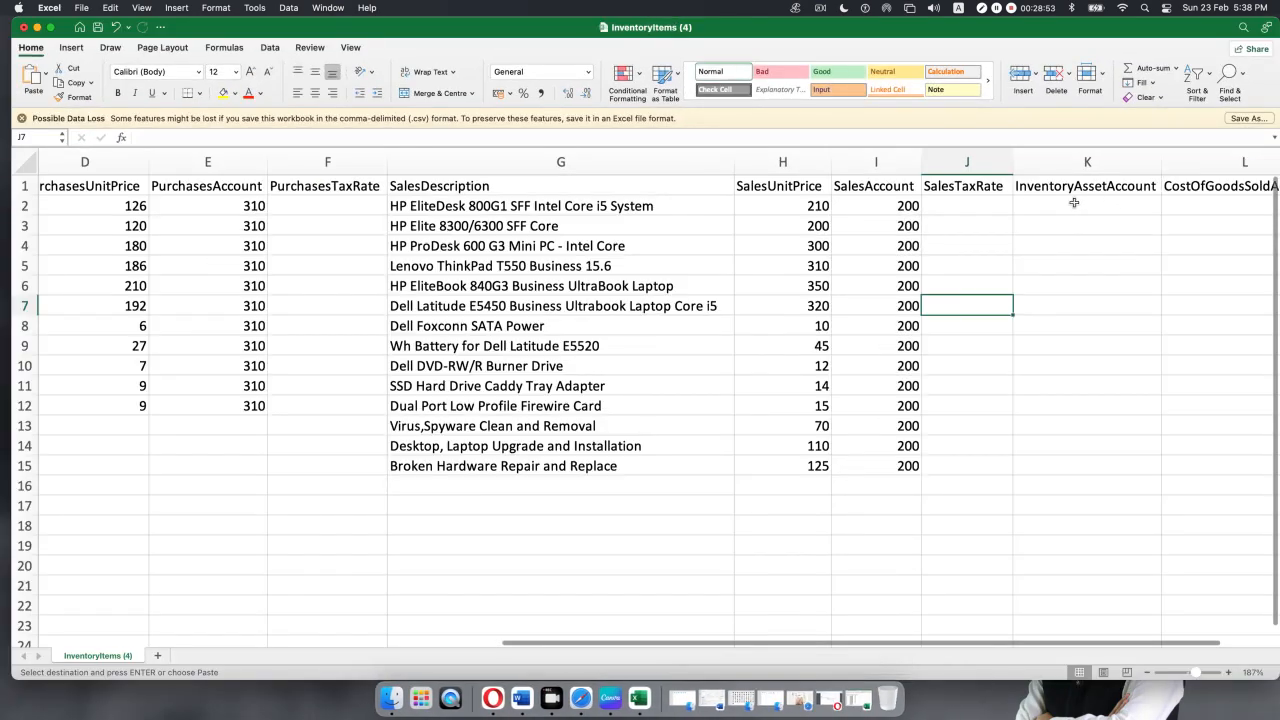
pyautogui.click(1070, 203)
pyautogui.press('cmd+v')
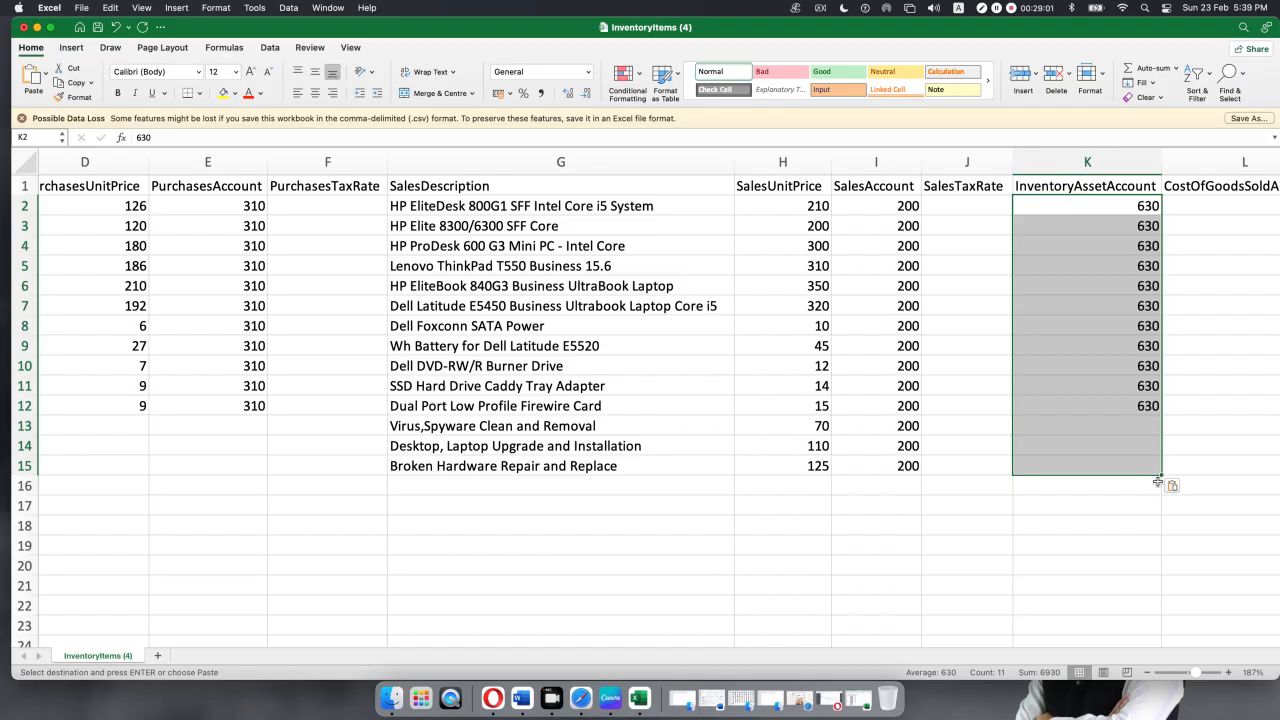
# - Select L2 in InventoryItems (4) as the paste target and copy the cost of goods sold account codes in L2:L12 of Product & Service
pyautogui.hscroll(5, 1158, 482)
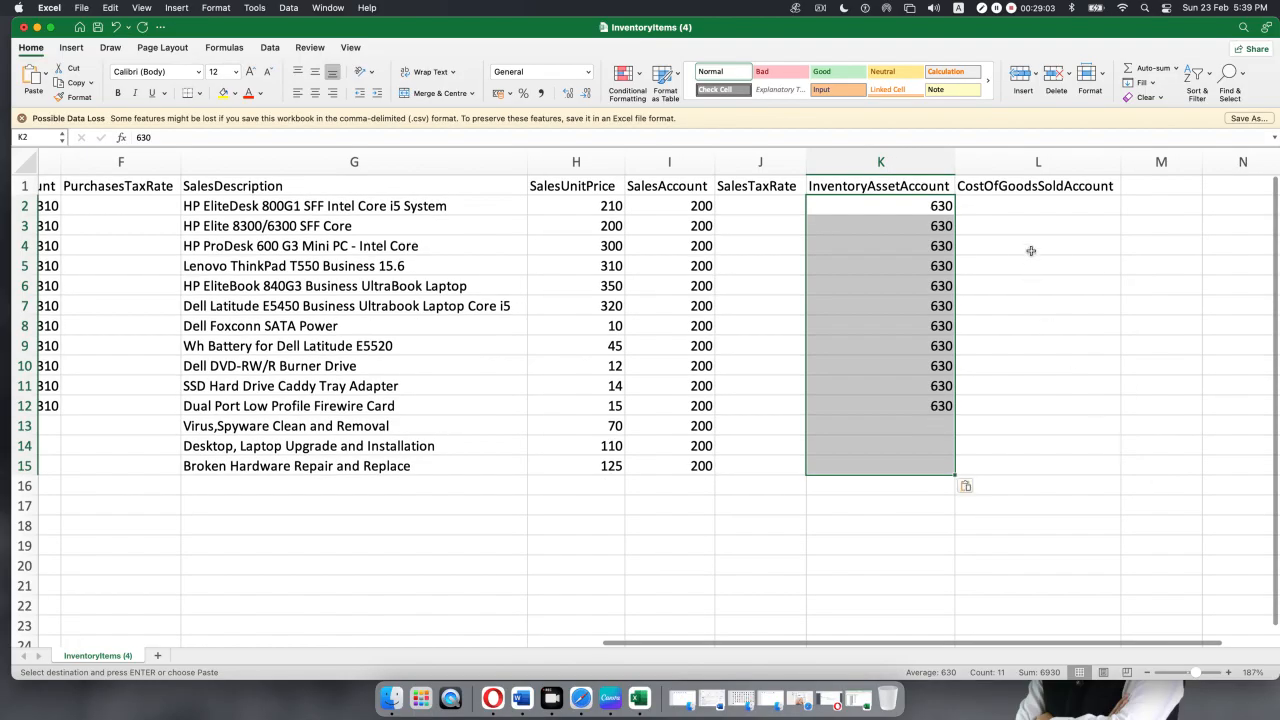
pyautogui.click(1025, 208)
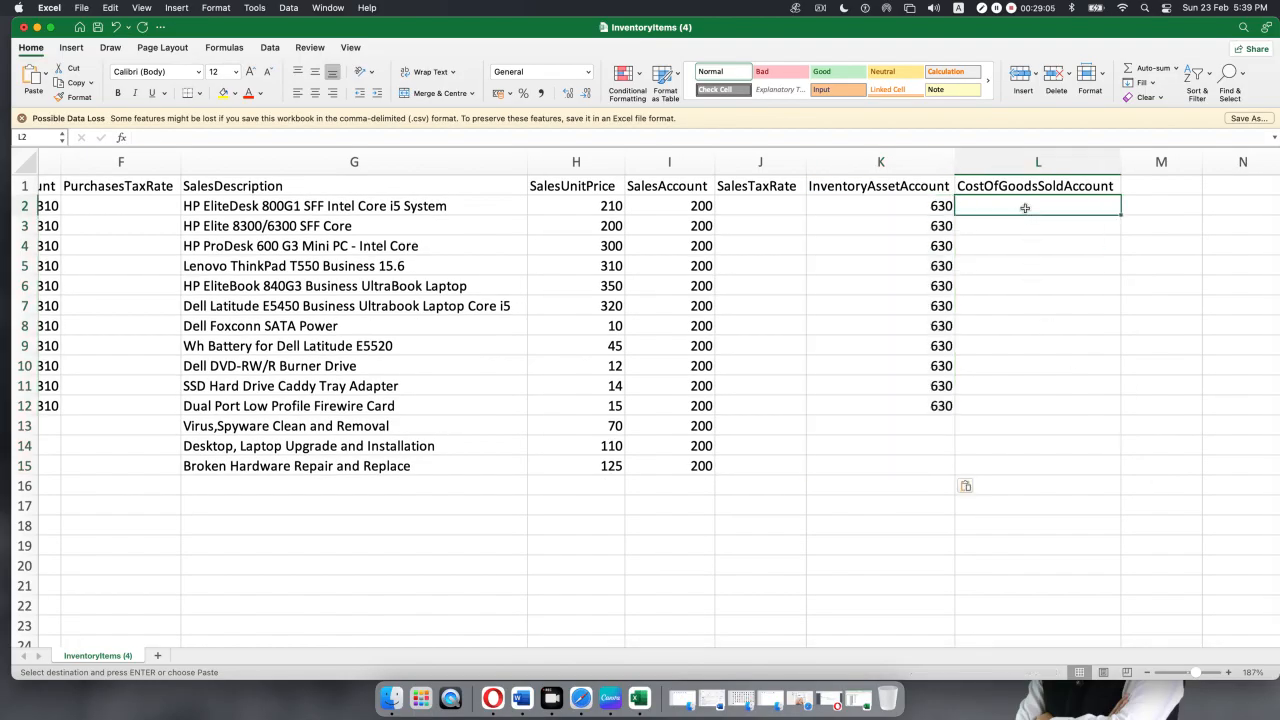
pyautogui.click(862, 697)
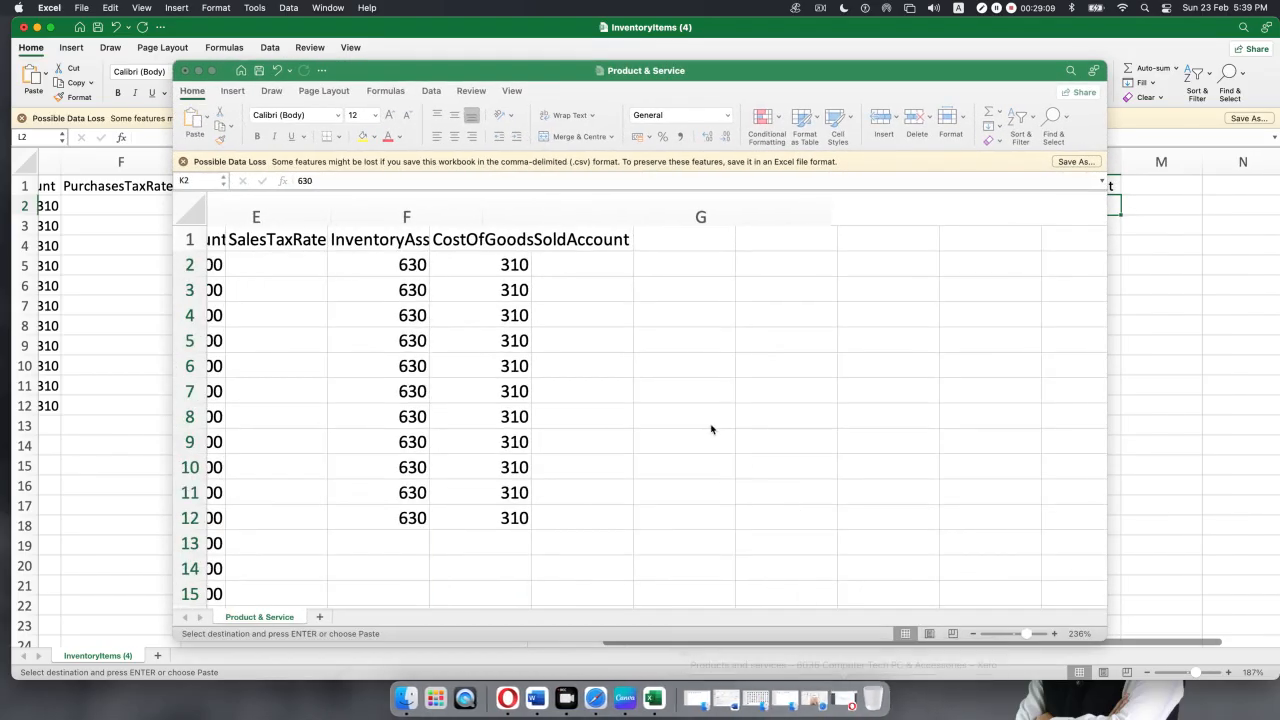
pyautogui.moveTo(500, 263); pyautogui.dragTo(497, 517)
pyautogui.press('super+c')
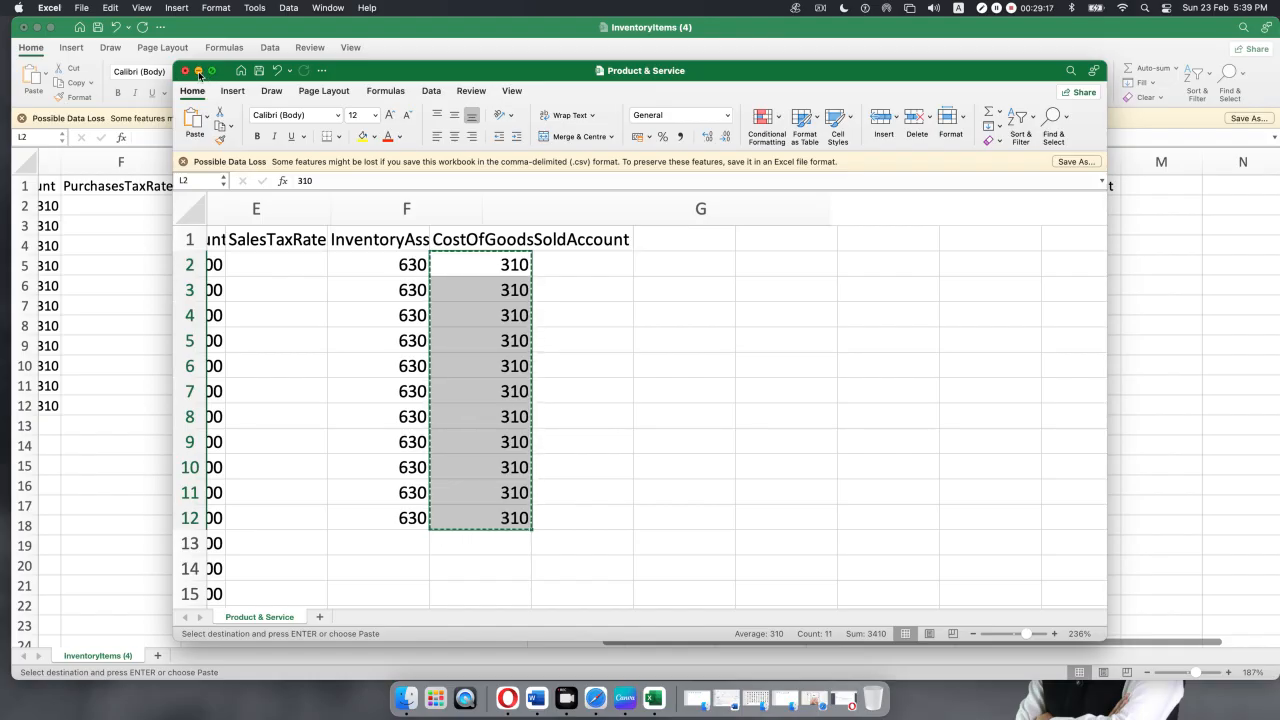
# - Paste the copied account codes into the CostOfGoodsSoldAccount column of InventoryItems (4) from L2
pyautogui.click(198, 71)
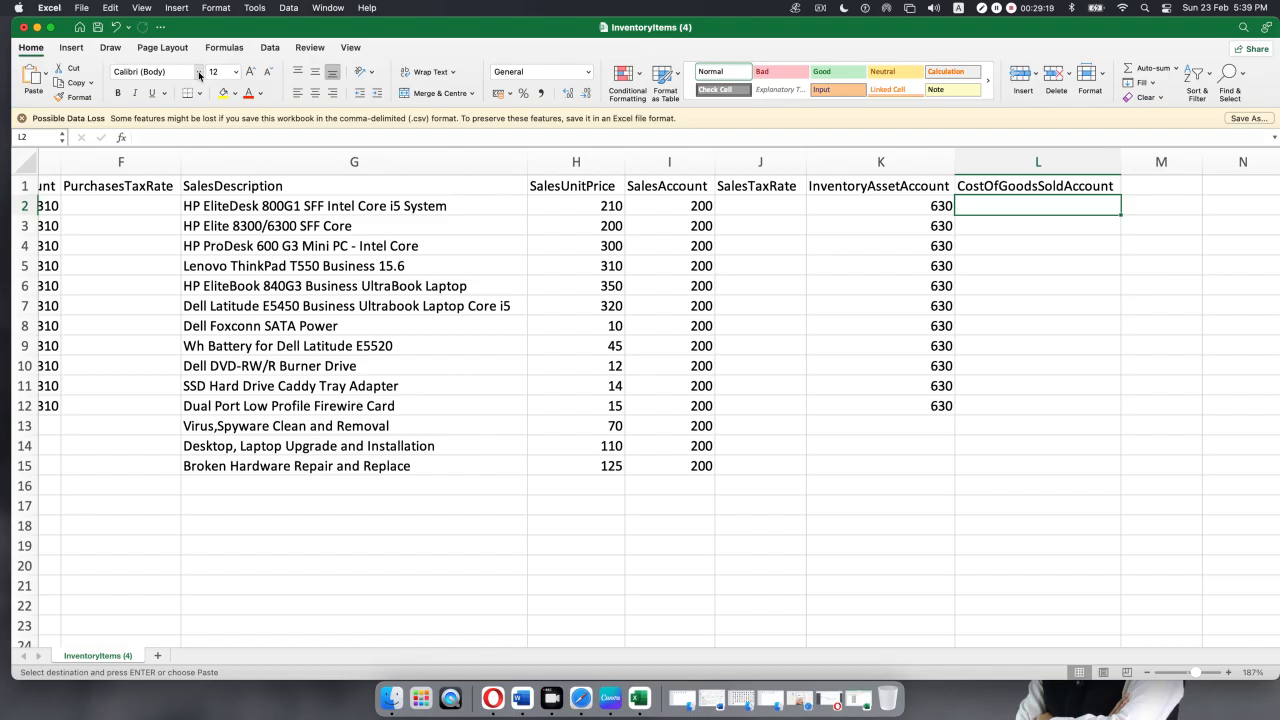
pyautogui.hotkey('ctrl', 'v')
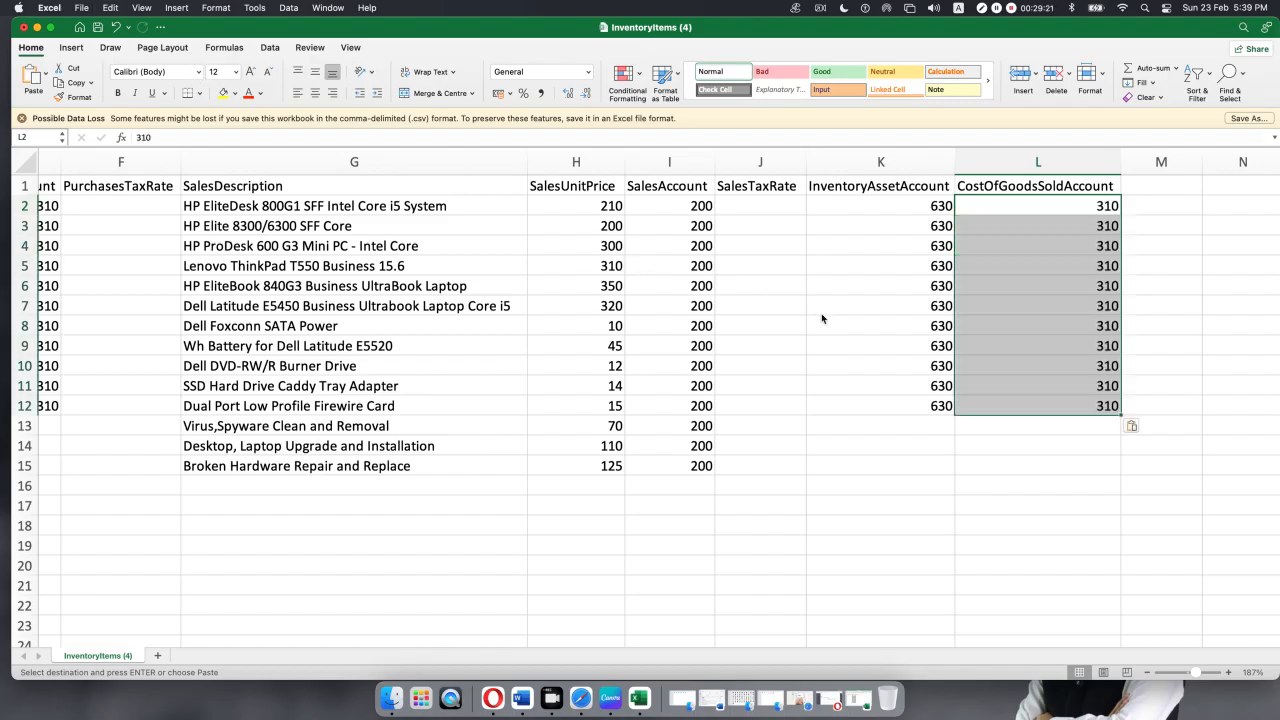
pyautogui.click(863, 541)
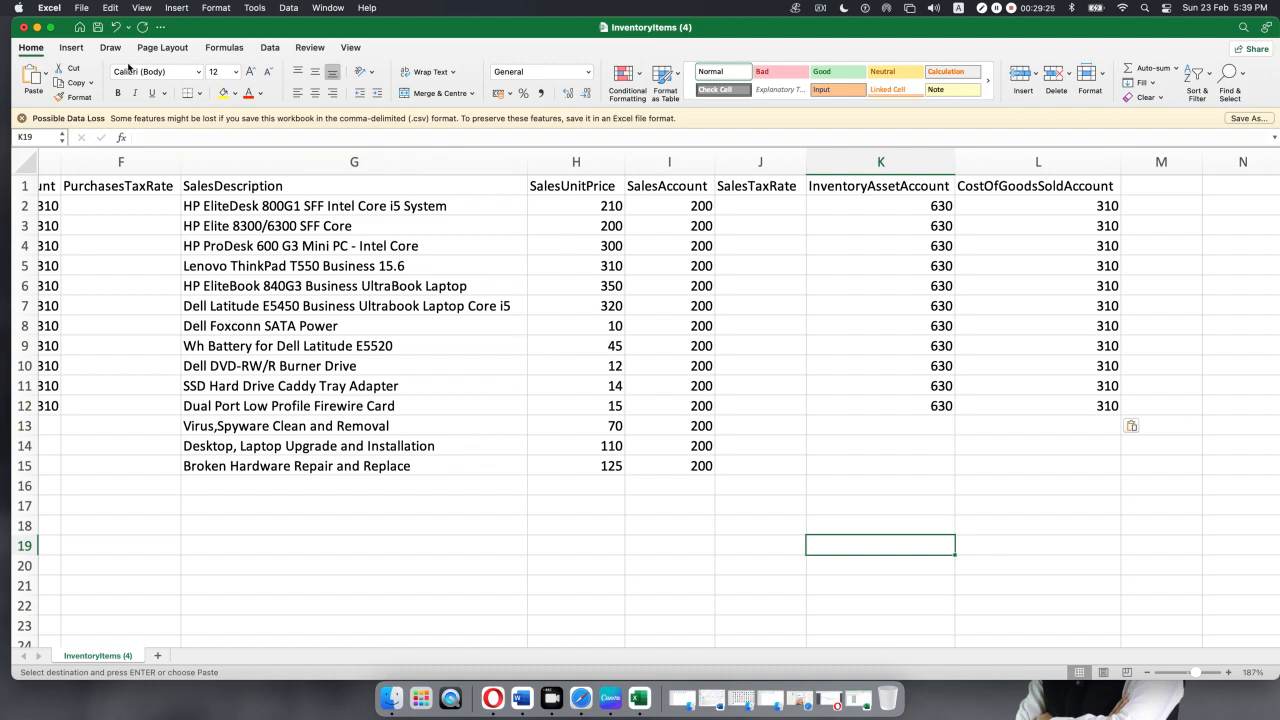
pyautogui.press('Escape')
# - Save the completed InventoryItems (4) template to the Desktop under the name InventoryItems.csv
pyautogui.hscroll(-10, 930, 430)
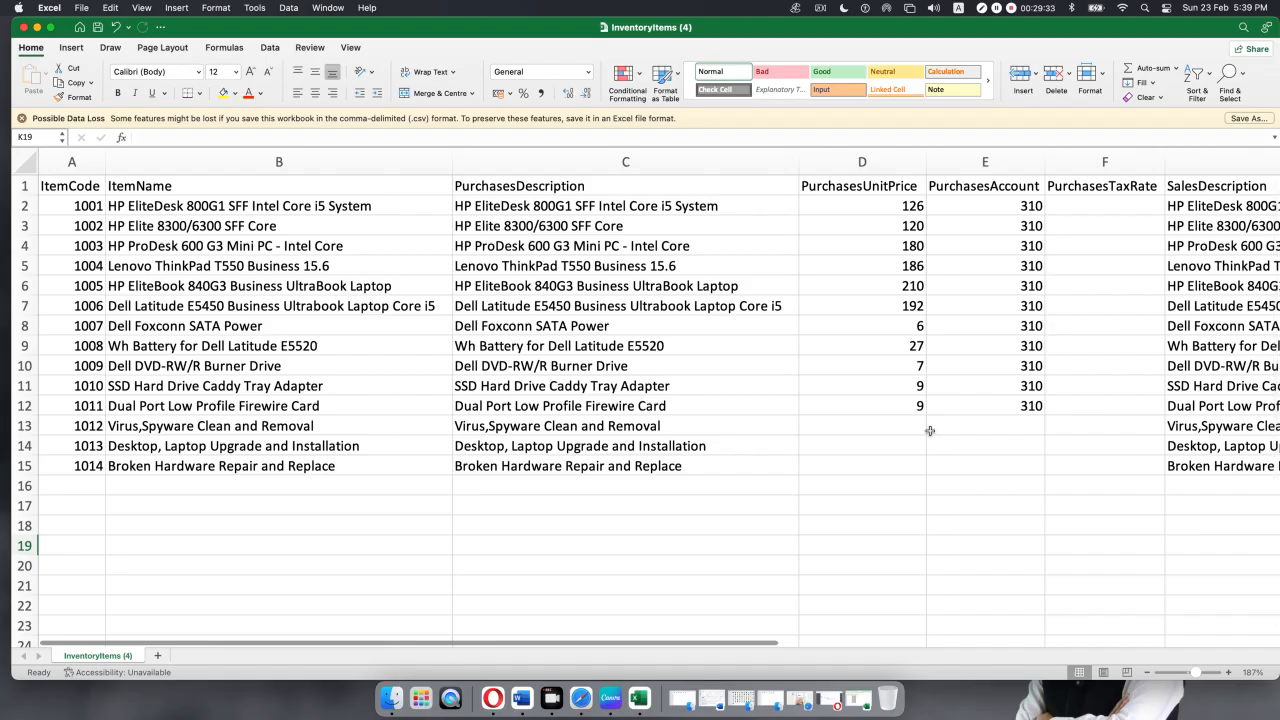
pyautogui.scroll(-1, 649, 412)
pyautogui.scroll(1, 649, 412)
pyautogui.click(84, 8)
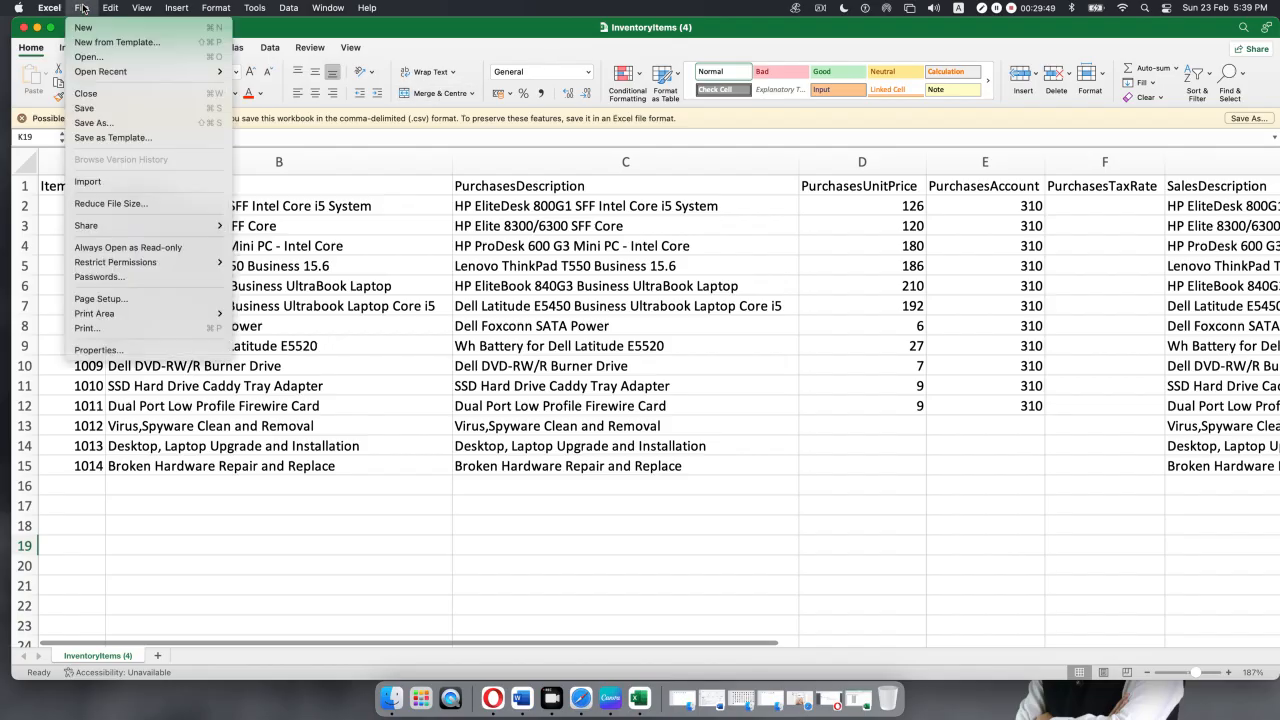
pyautogui.click(103, 122)
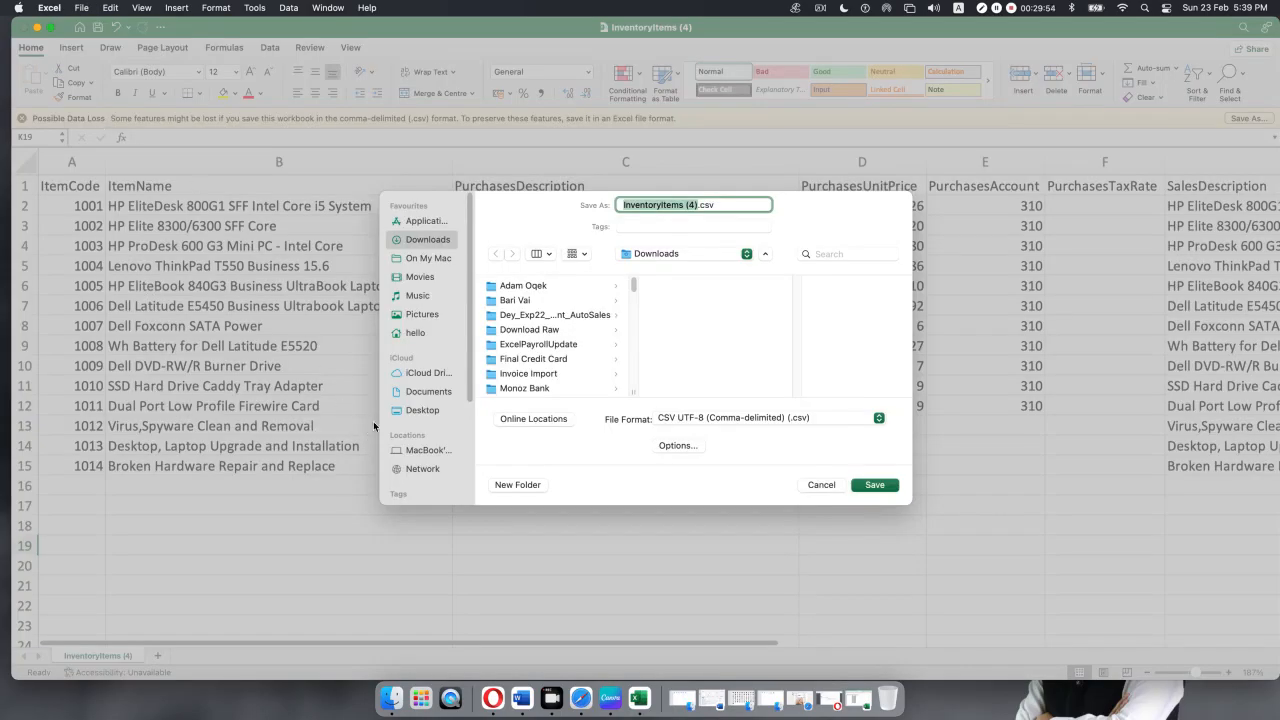
pyautogui.click(425, 411)
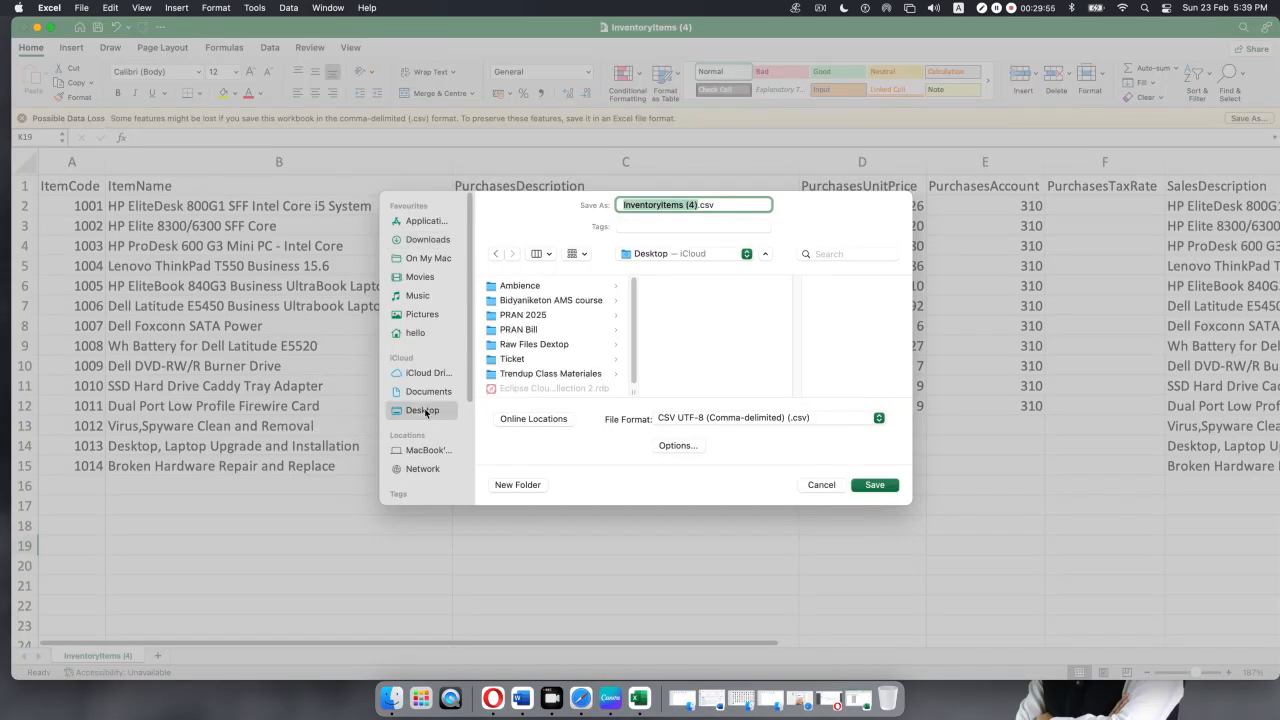
pyautogui.click(691, 204)
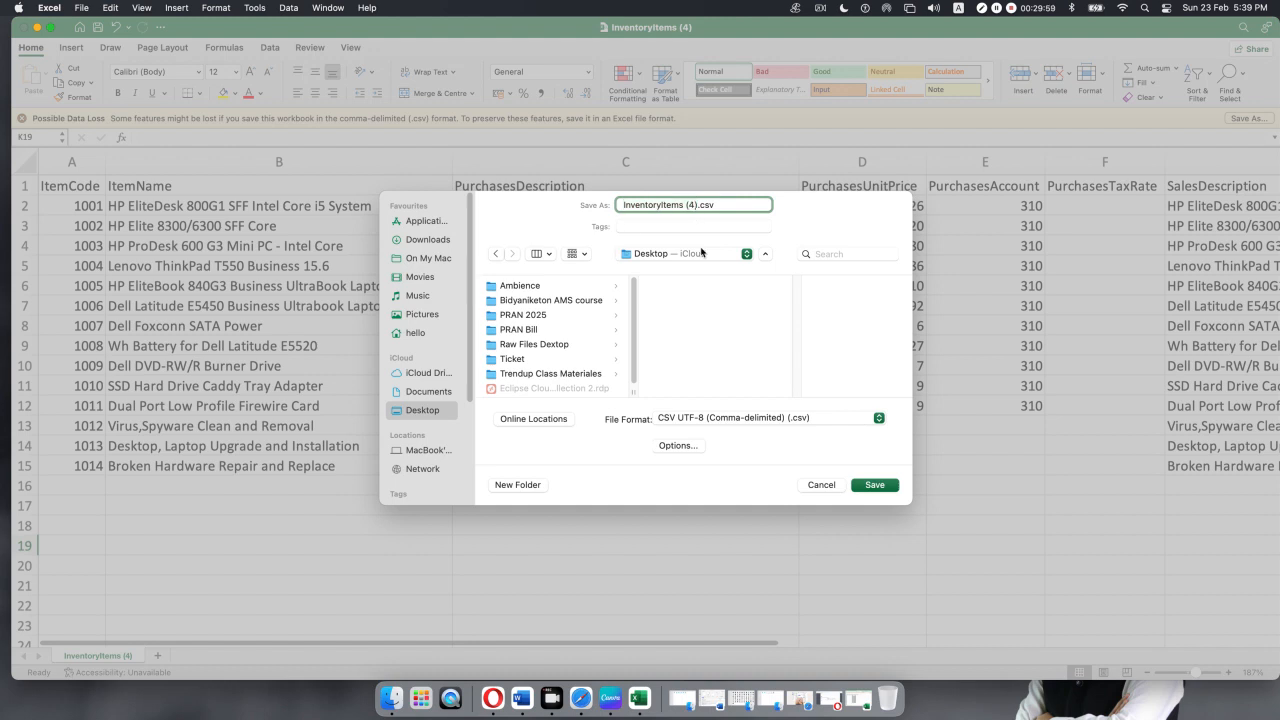
pyautogui.press('BackSpace')
pyautogui.press('BackSpace')
pyautogui.press('BackSpace')
pyautogui.press('BackSpace')
pyautogui.click(872, 486)
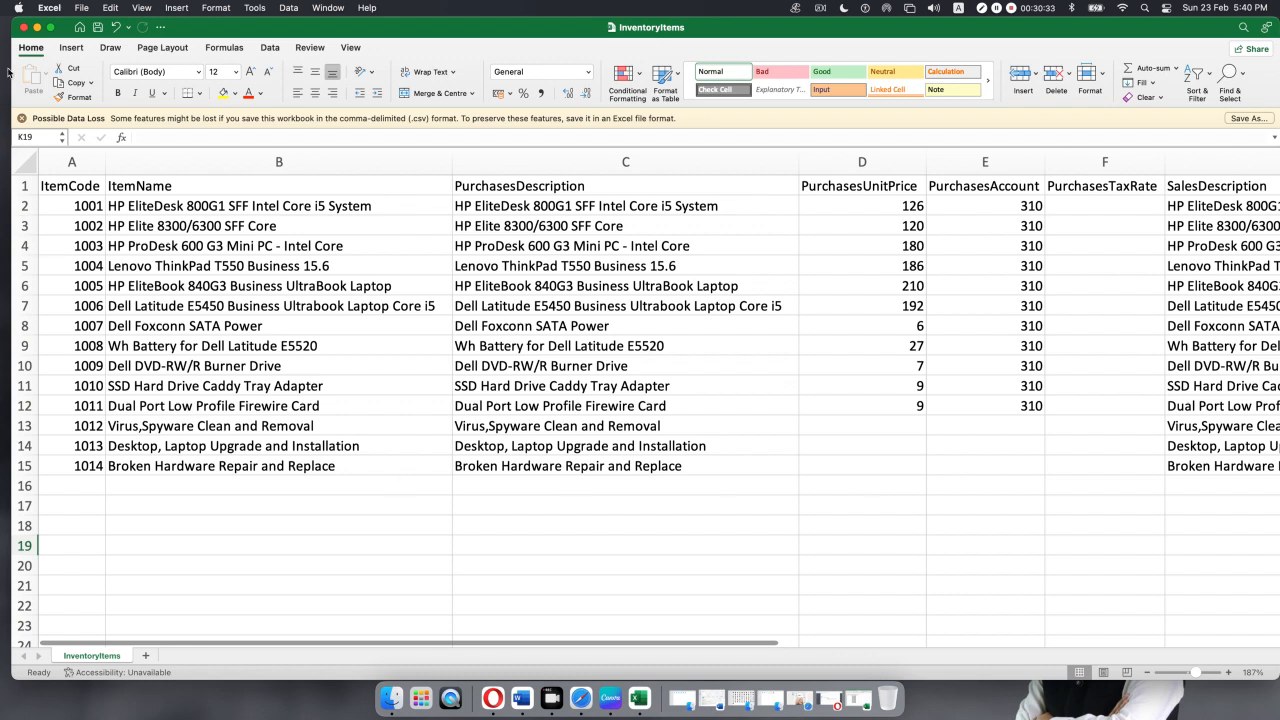
# - Close the InventoryItems workbook and switch to Xero's Import items page in Opera
pyautogui.click(24, 29)
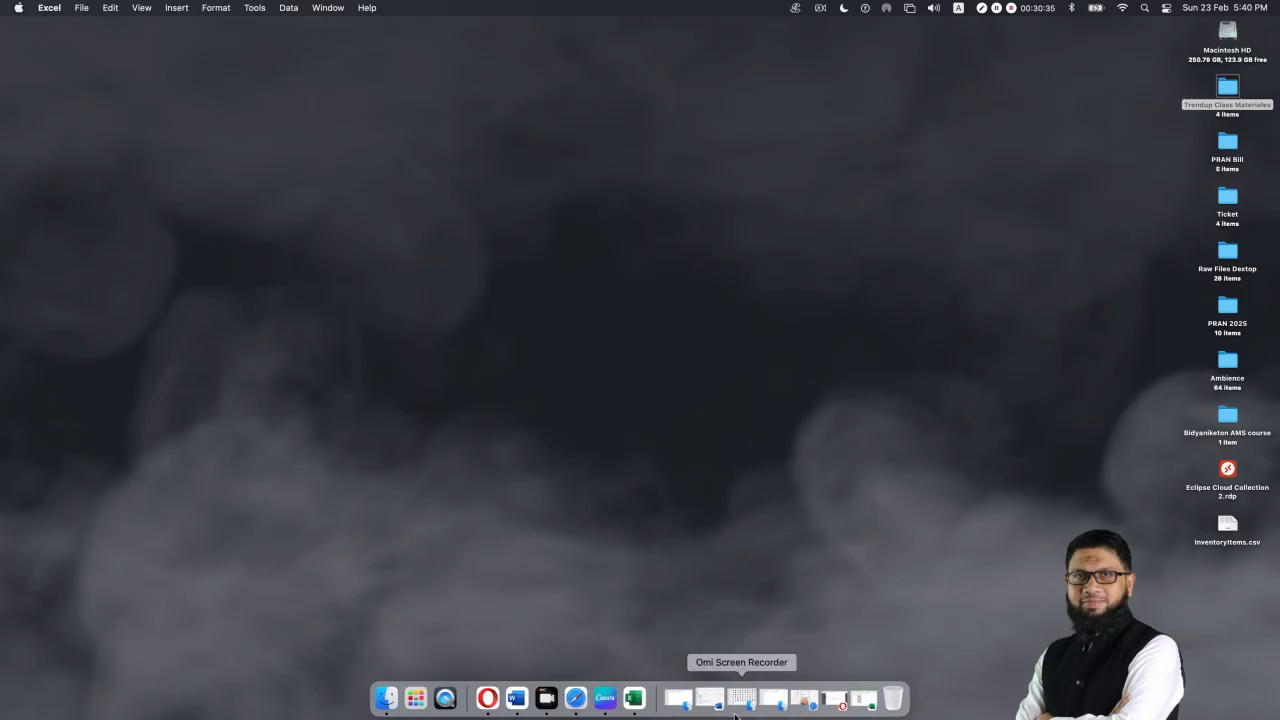
pyautogui.click(836, 697)
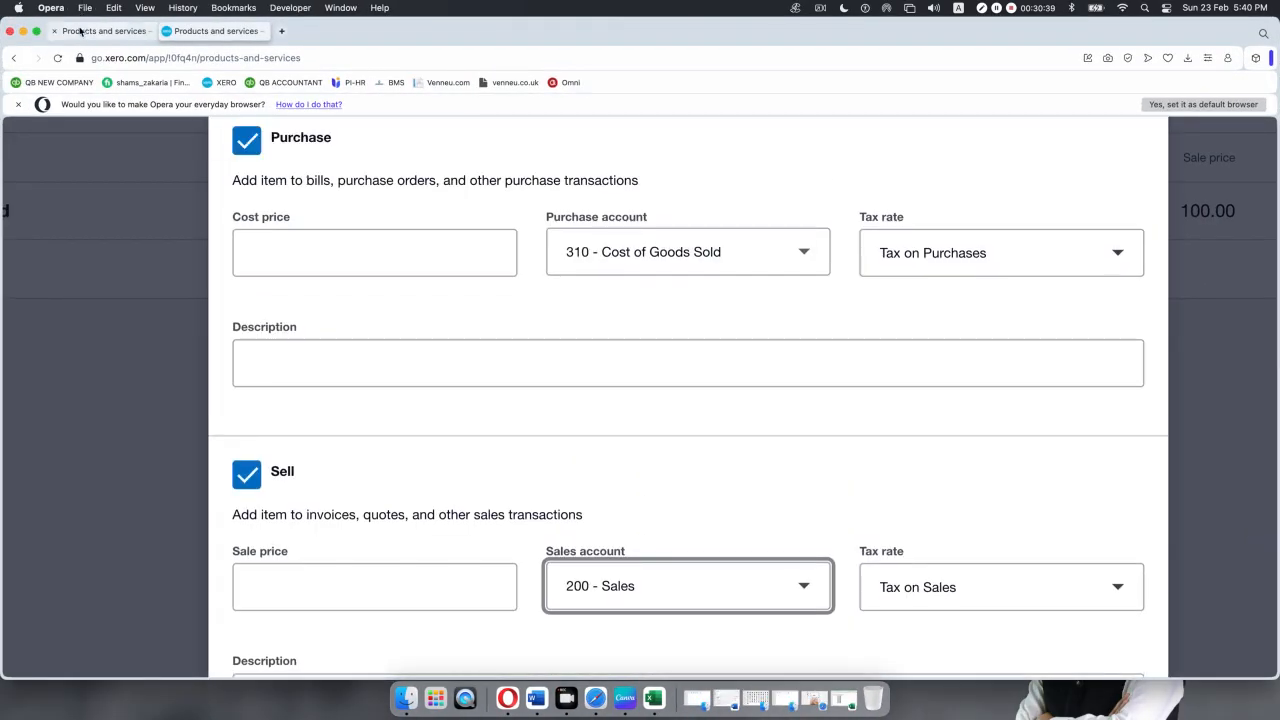
pyautogui.click(150, 31)
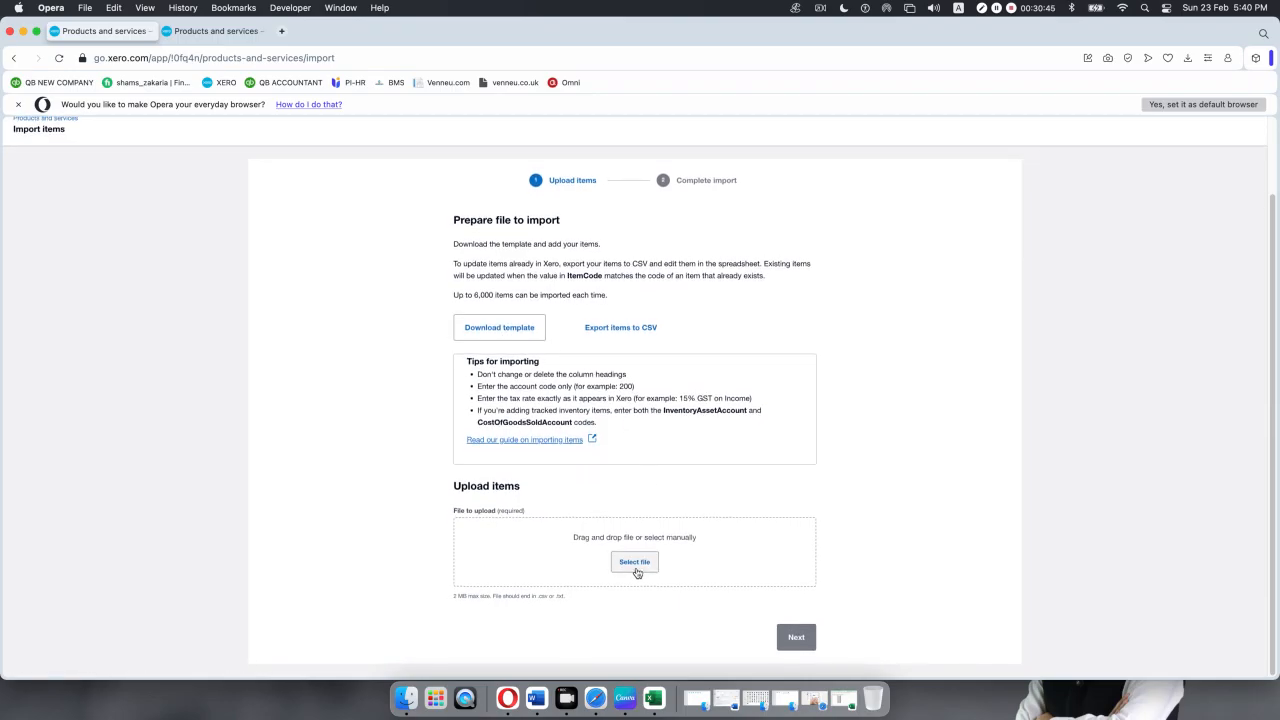
# - Upload InventoryItems.csv from the Desktop to preview its import summary, and go back to the upload page
pyautogui.scroll(3, 639, 571)
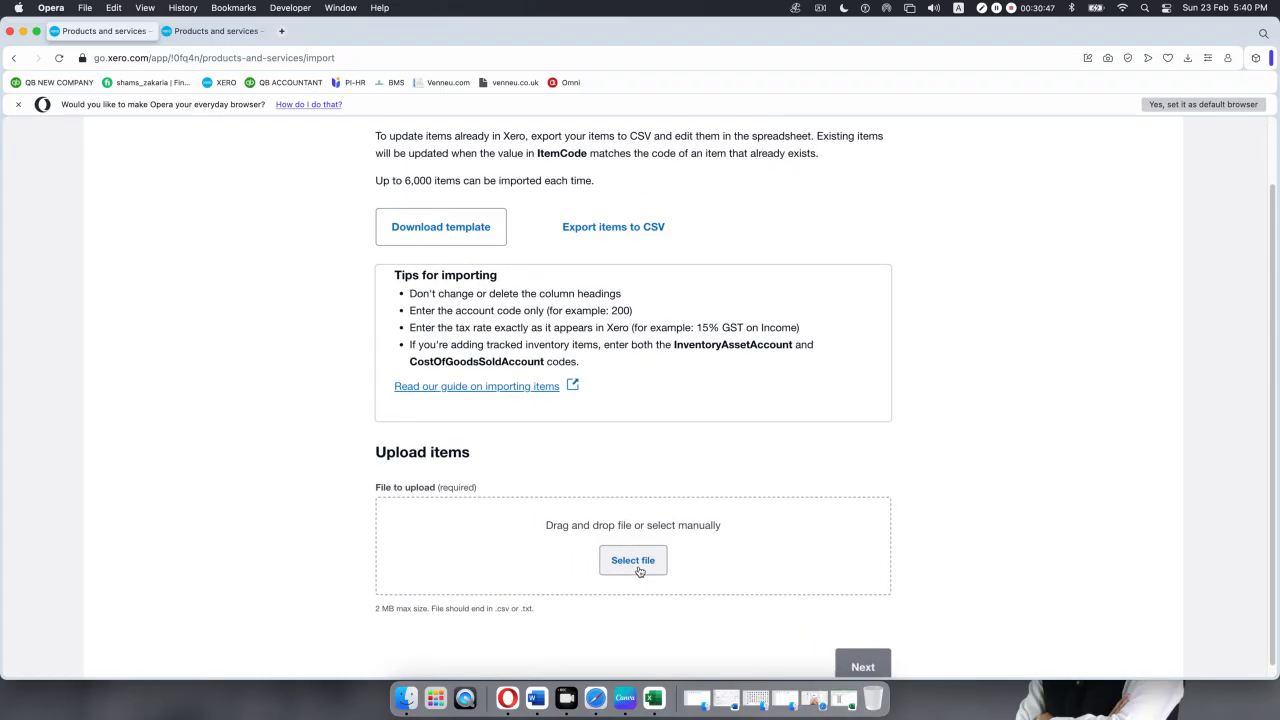
pyautogui.click(640, 563)
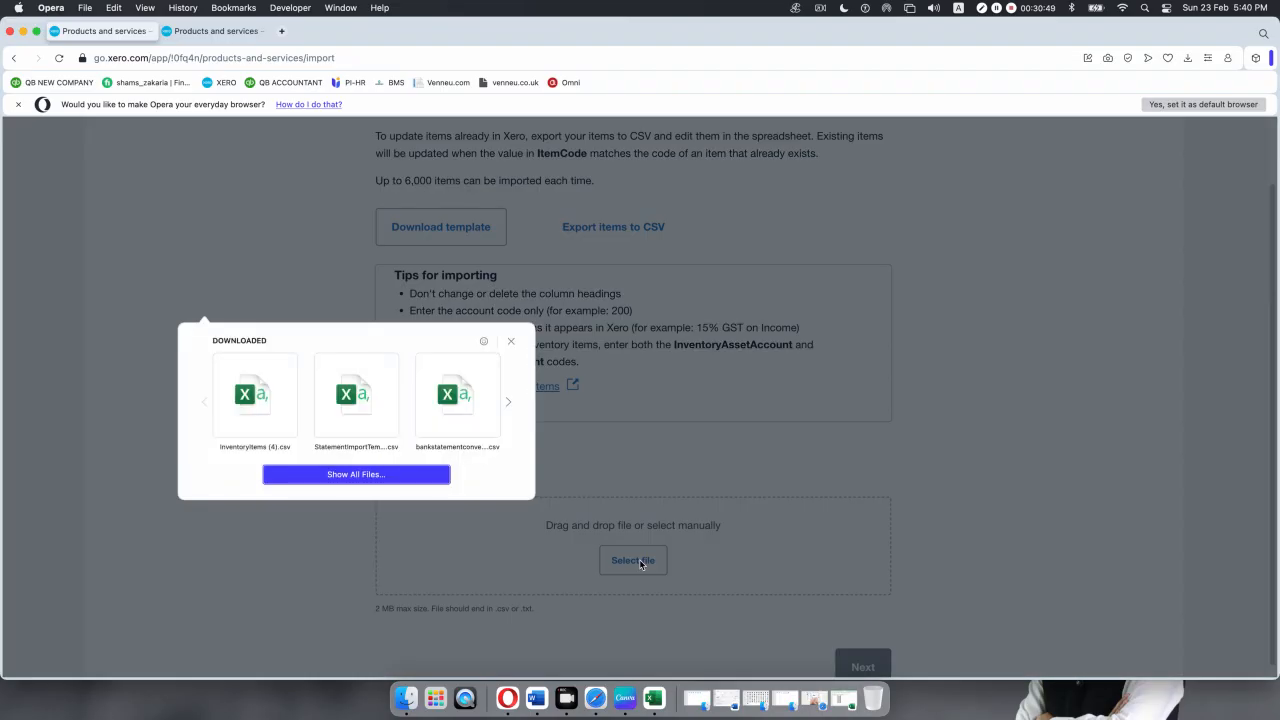
pyautogui.click(334, 478)
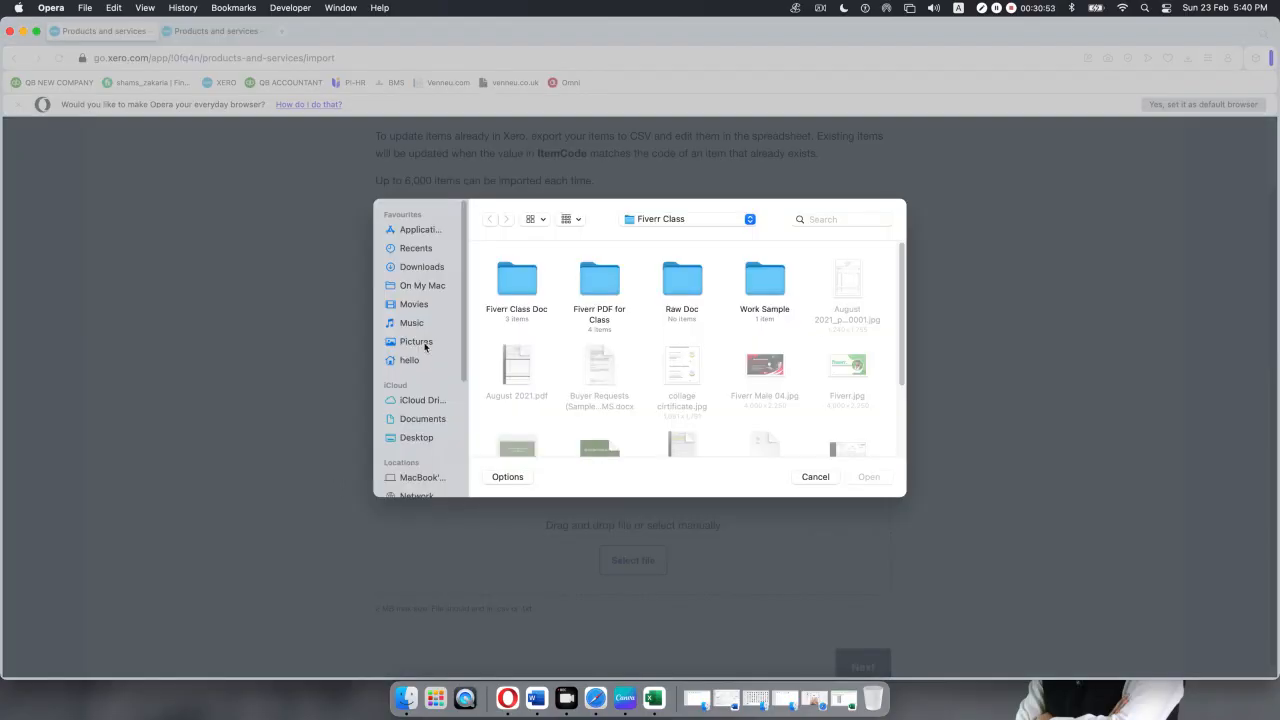
pyautogui.click(418, 439)
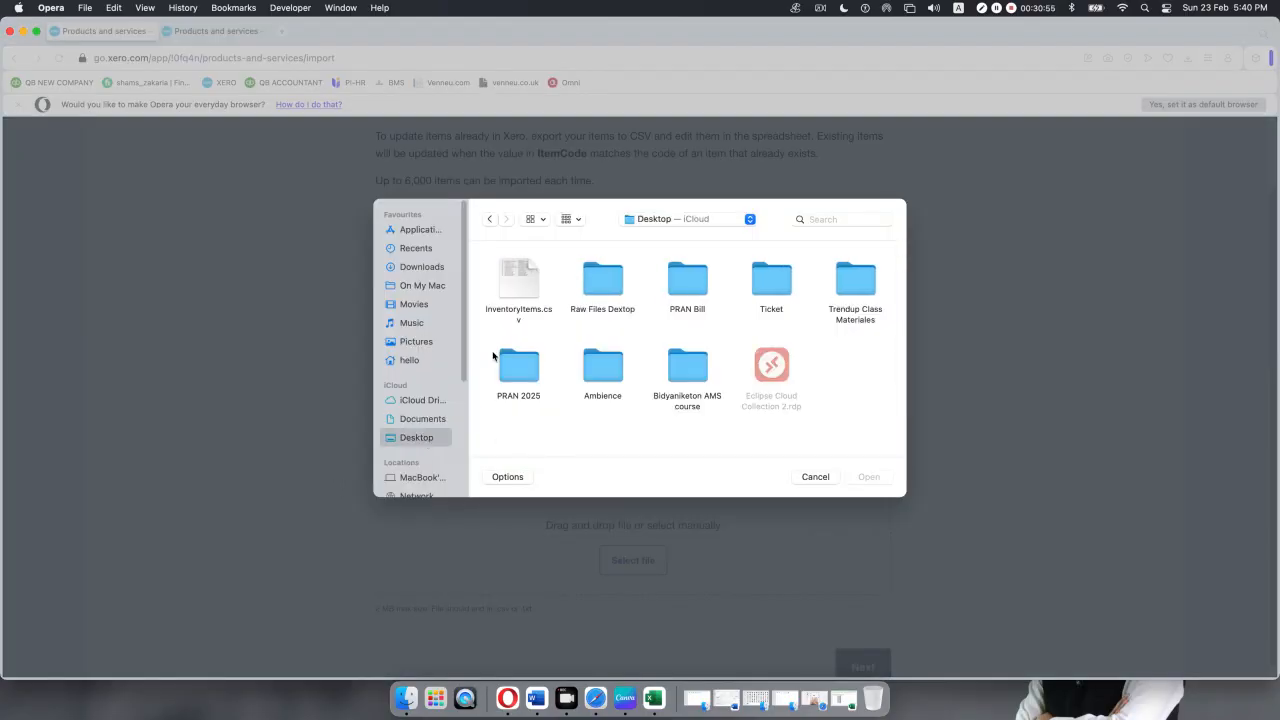
pyautogui.click(511, 290)
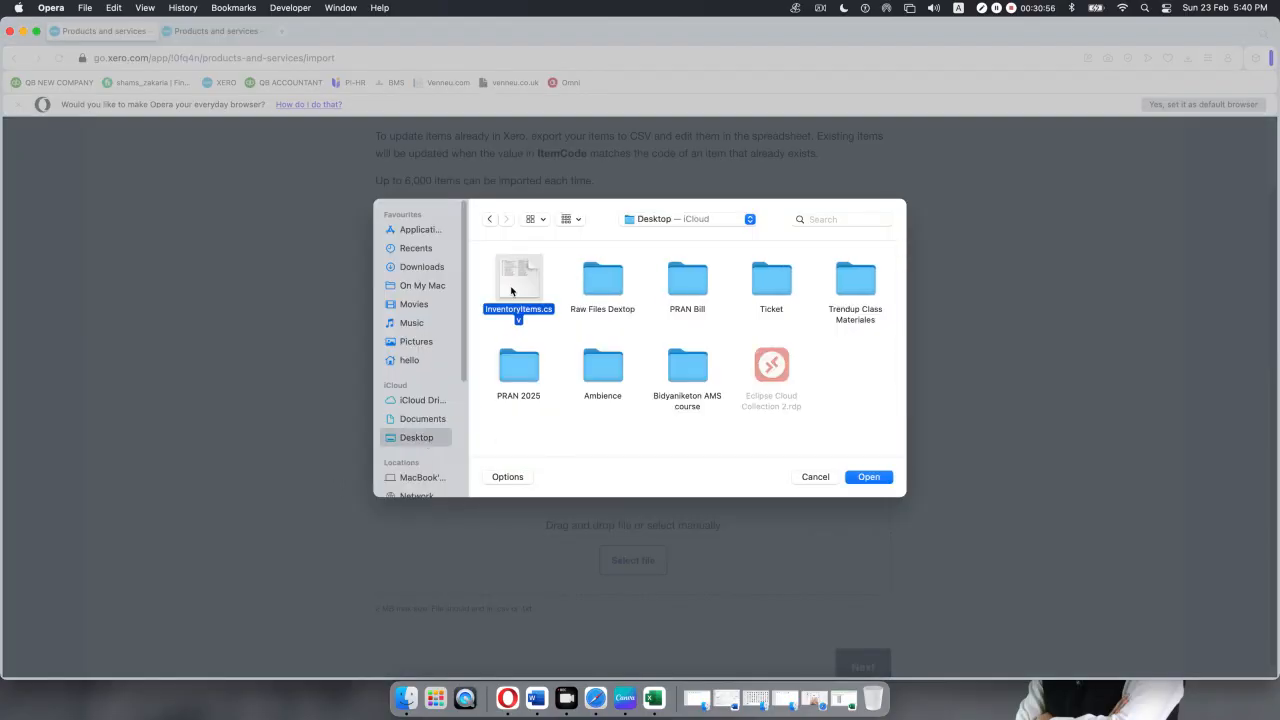
pyautogui.click(864, 478)
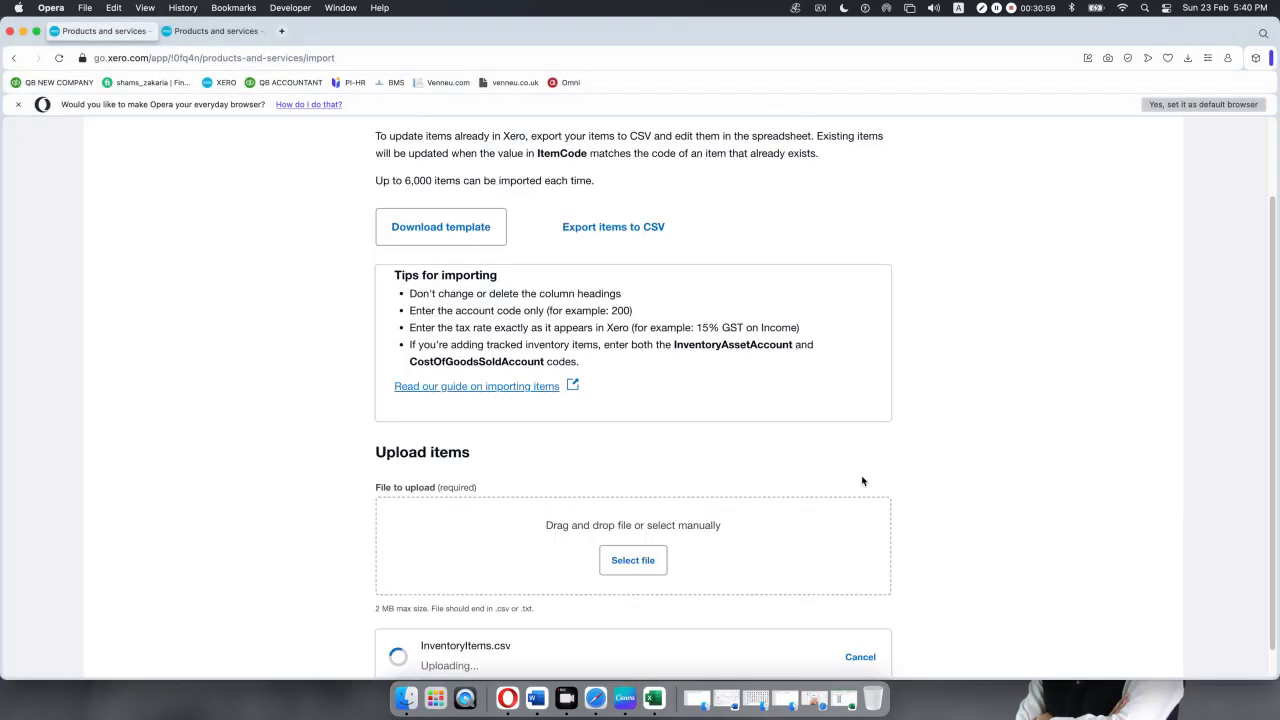
pyautogui.click(864, 622)
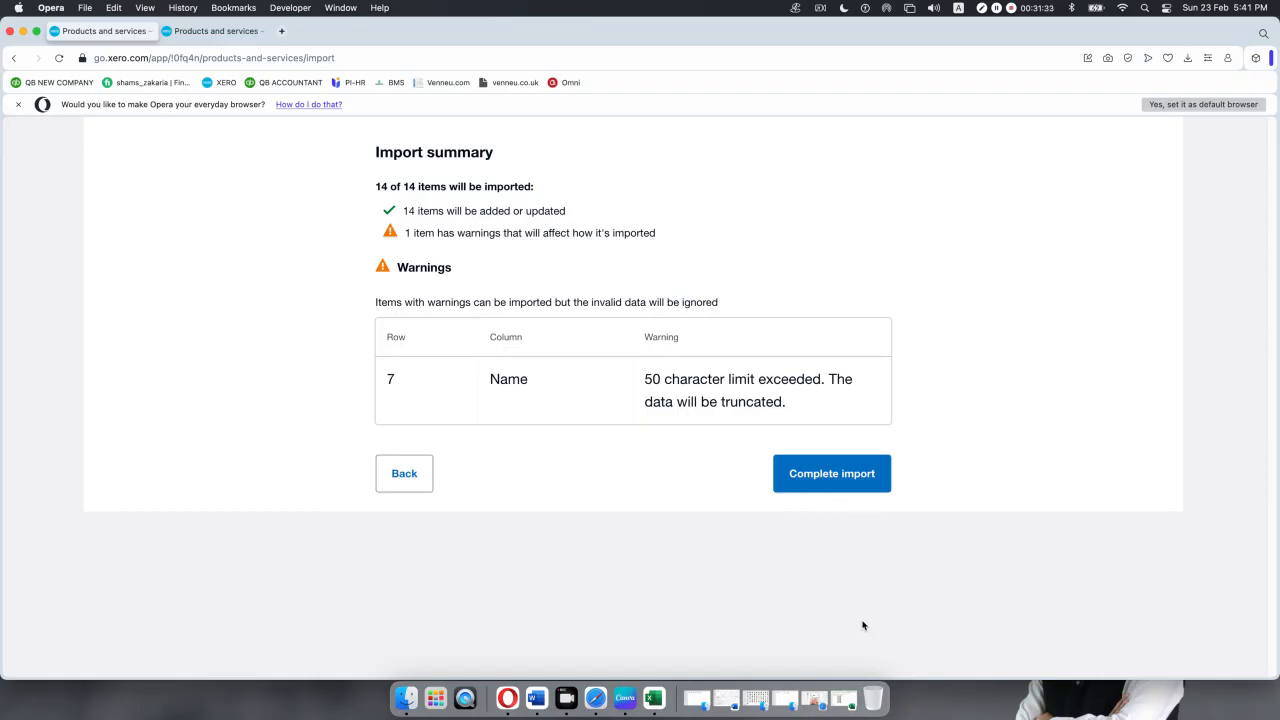
pyautogui.click(398, 487)
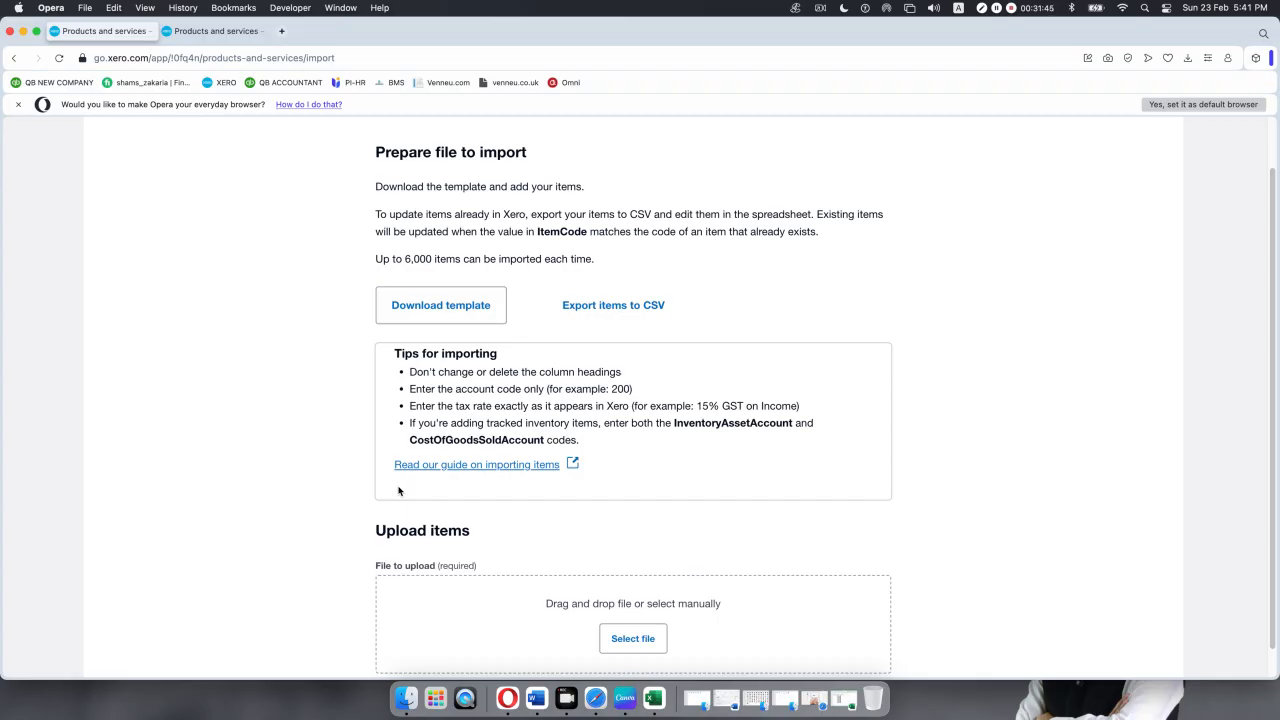
# - In Excel, close Product & Service without saving its changes and open InventoryItems.csv from the Desktop
pyautogui.click(656, 700)
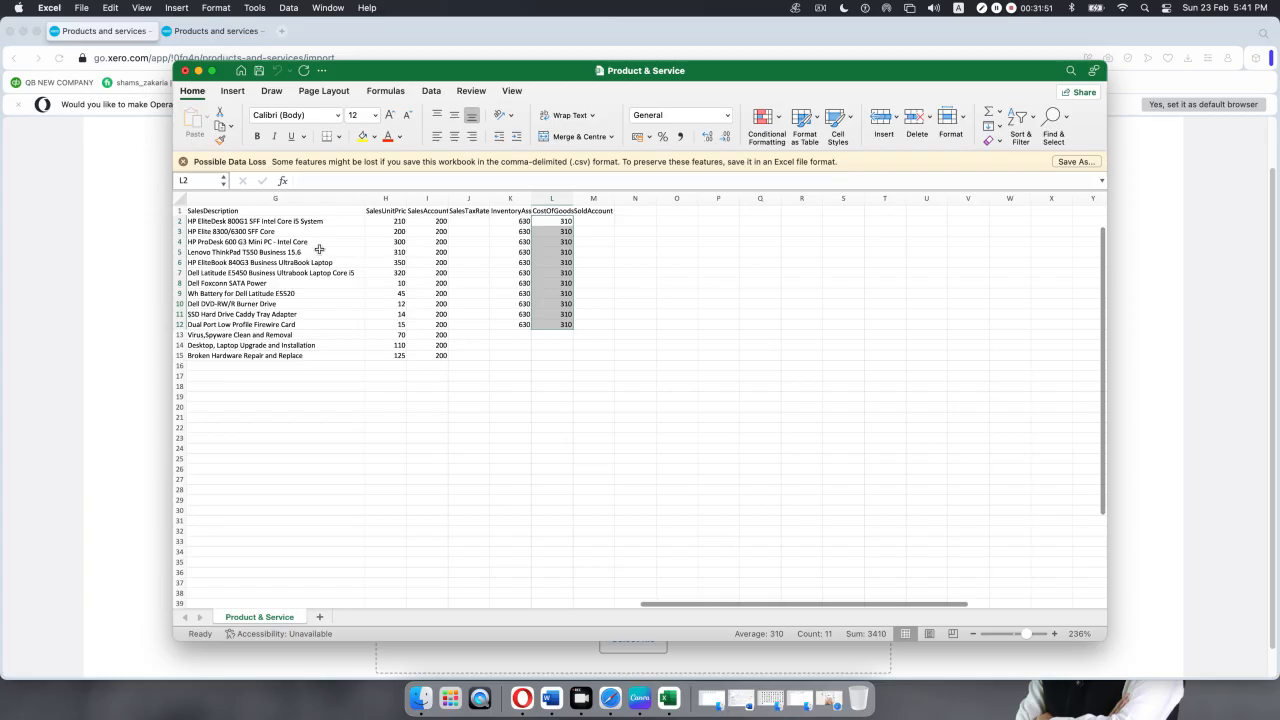
pyautogui.click(185, 71)
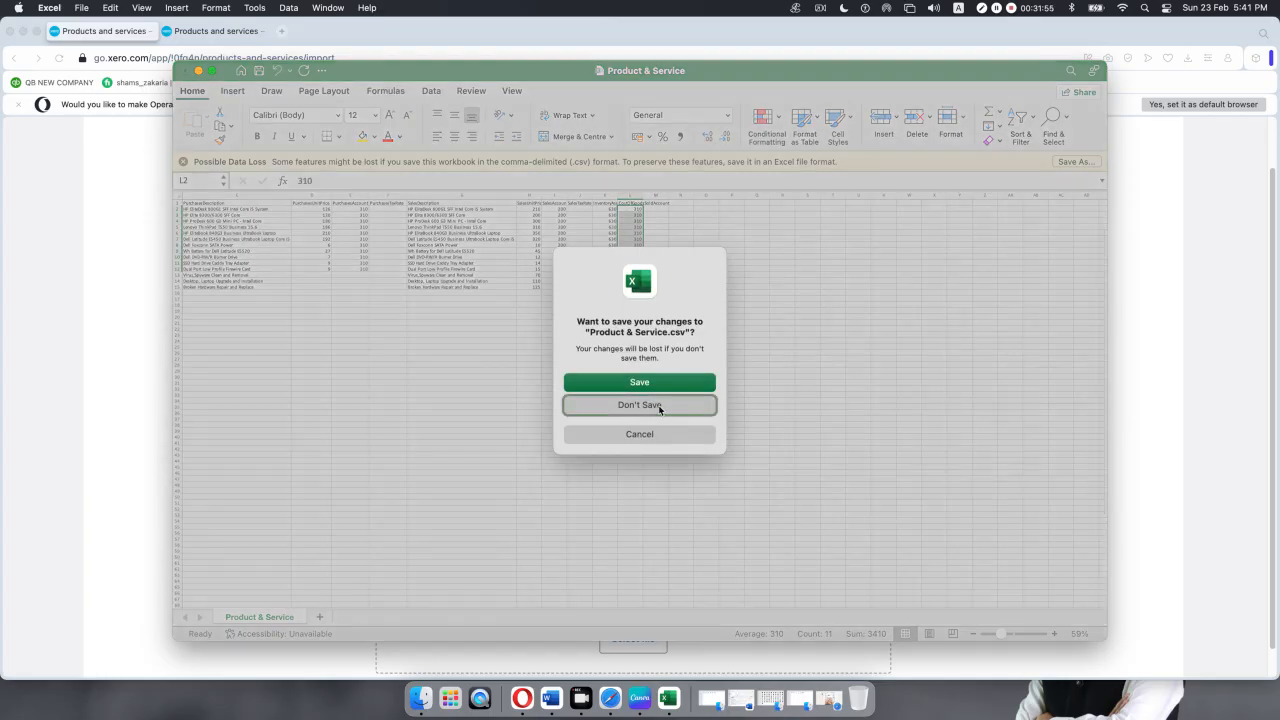
pyautogui.click(639, 405)
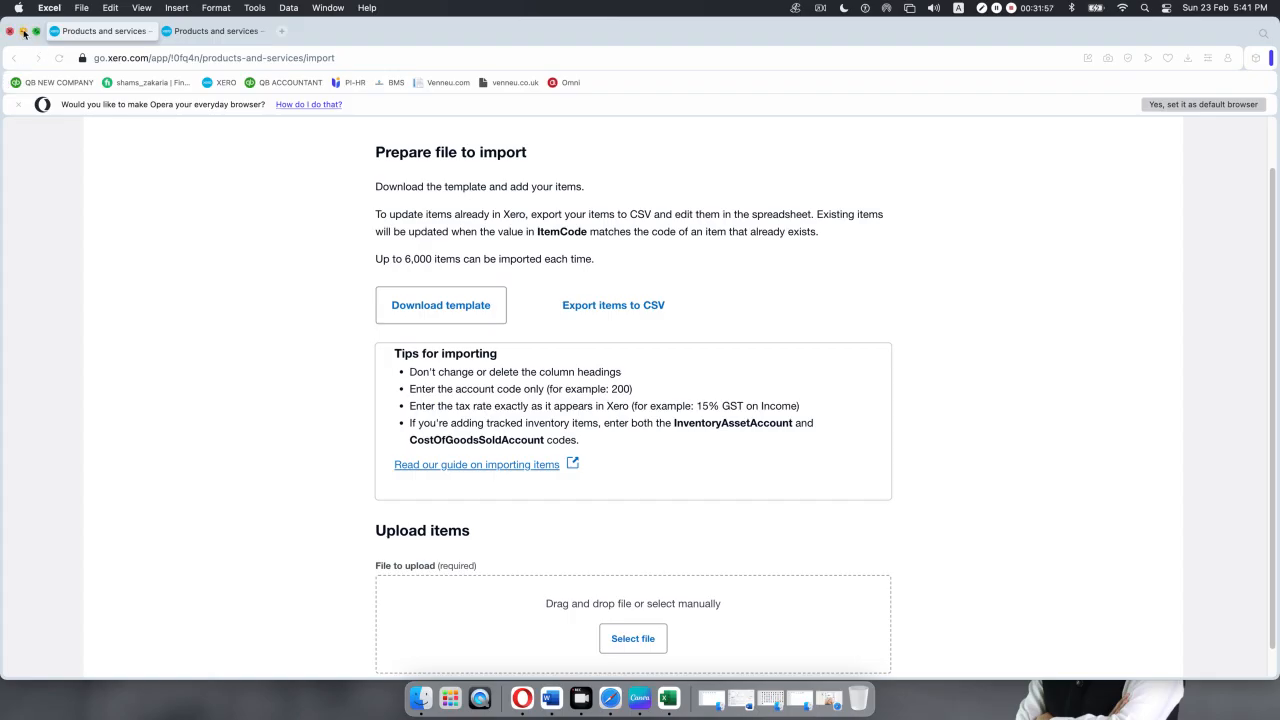
pyautogui.click(23, 31)
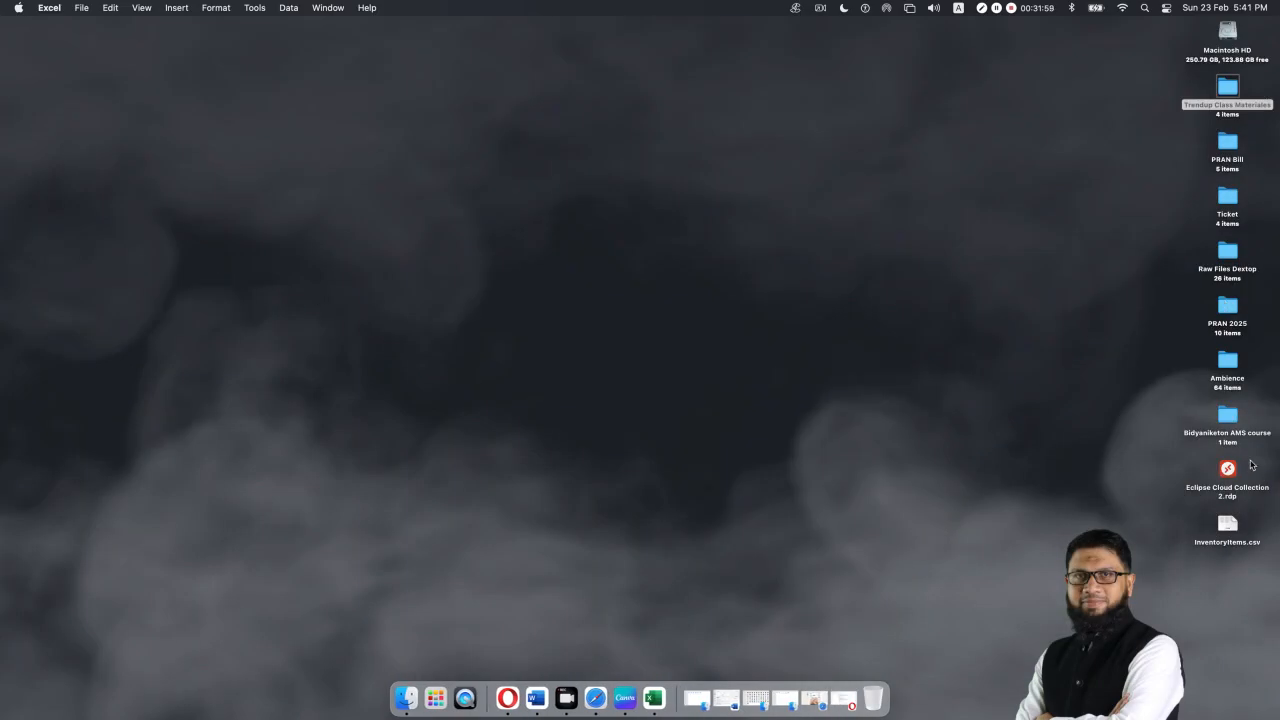
pyautogui.doubleClick(1230, 535)
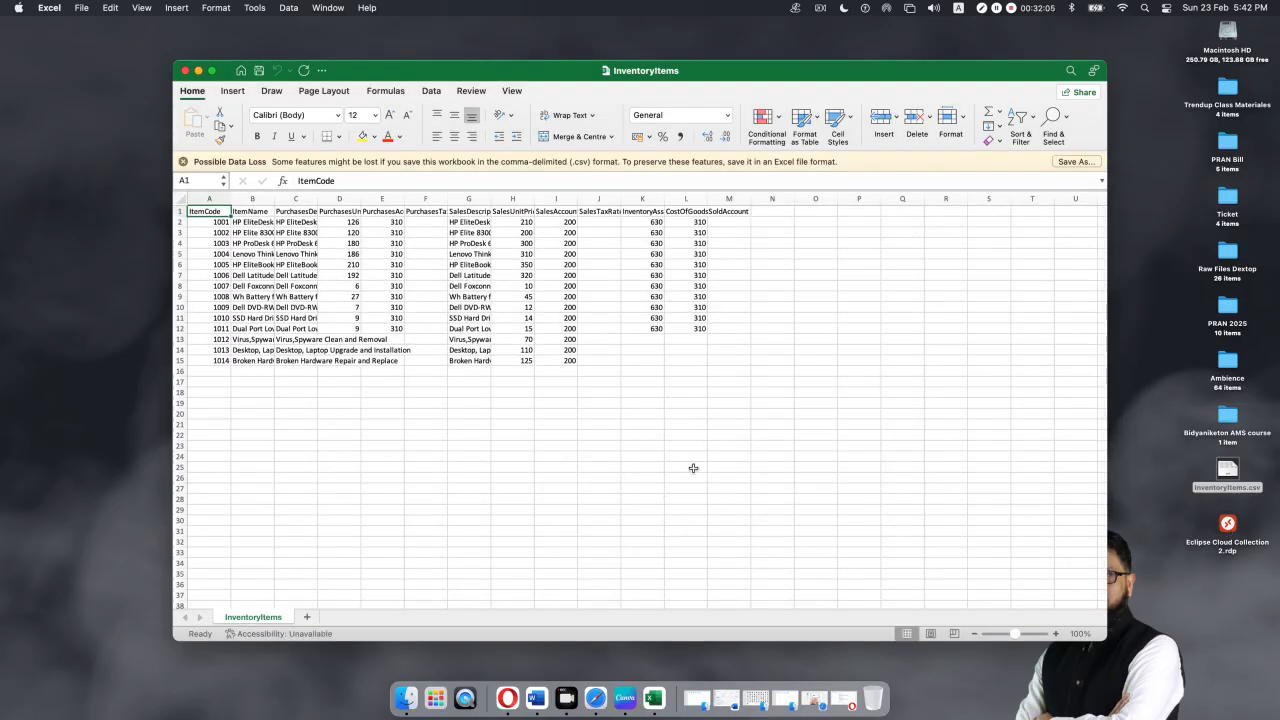
# - Insert a blank row at row 2 of InventoryItems, directly below the column headings
pyautogui.click(657, 364)
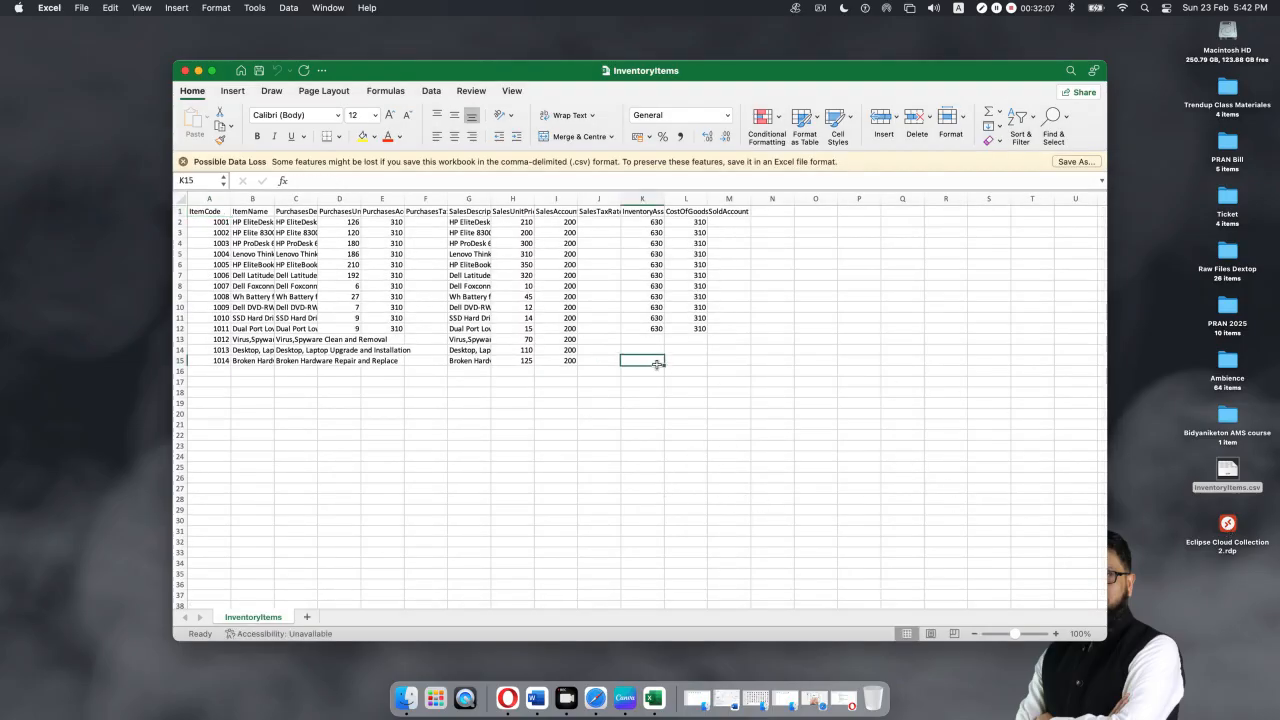
pyautogui.scroll(5, 657, 364)
pyautogui.scroll(4, 657, 364)
pyautogui.hscroll(-4, 657, 364)
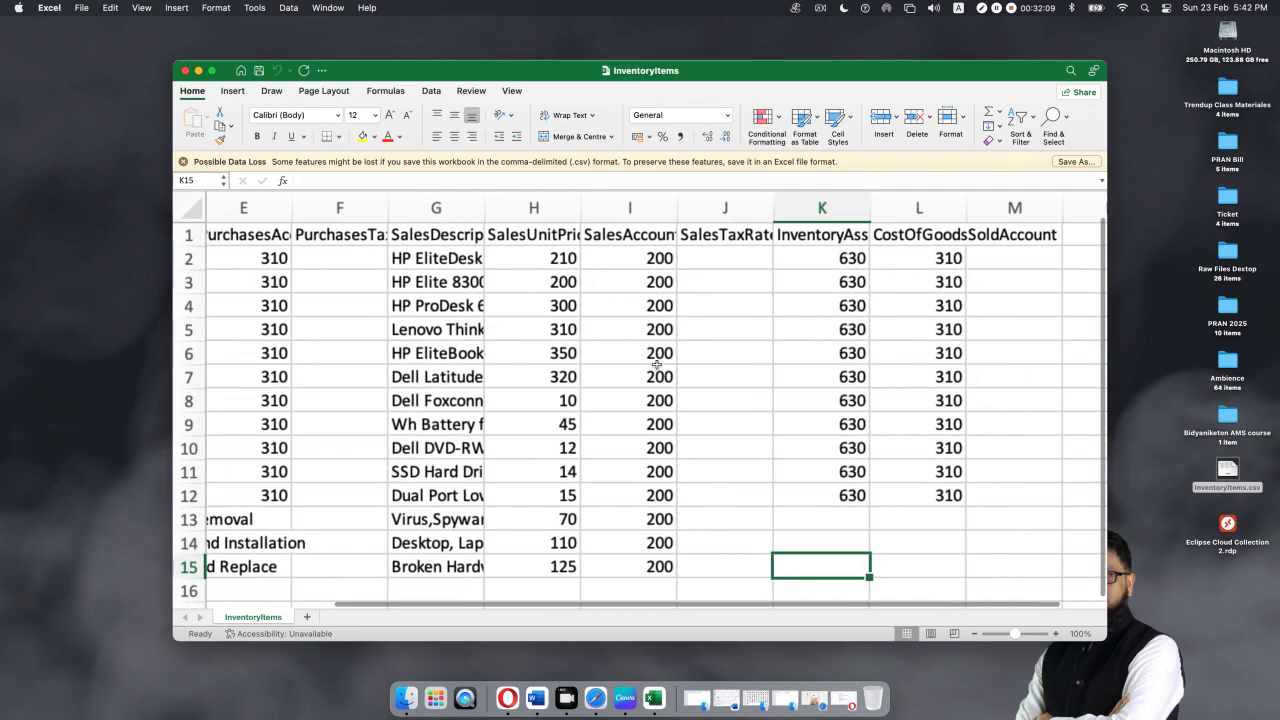
pyautogui.hscroll(-5, 540, 343)
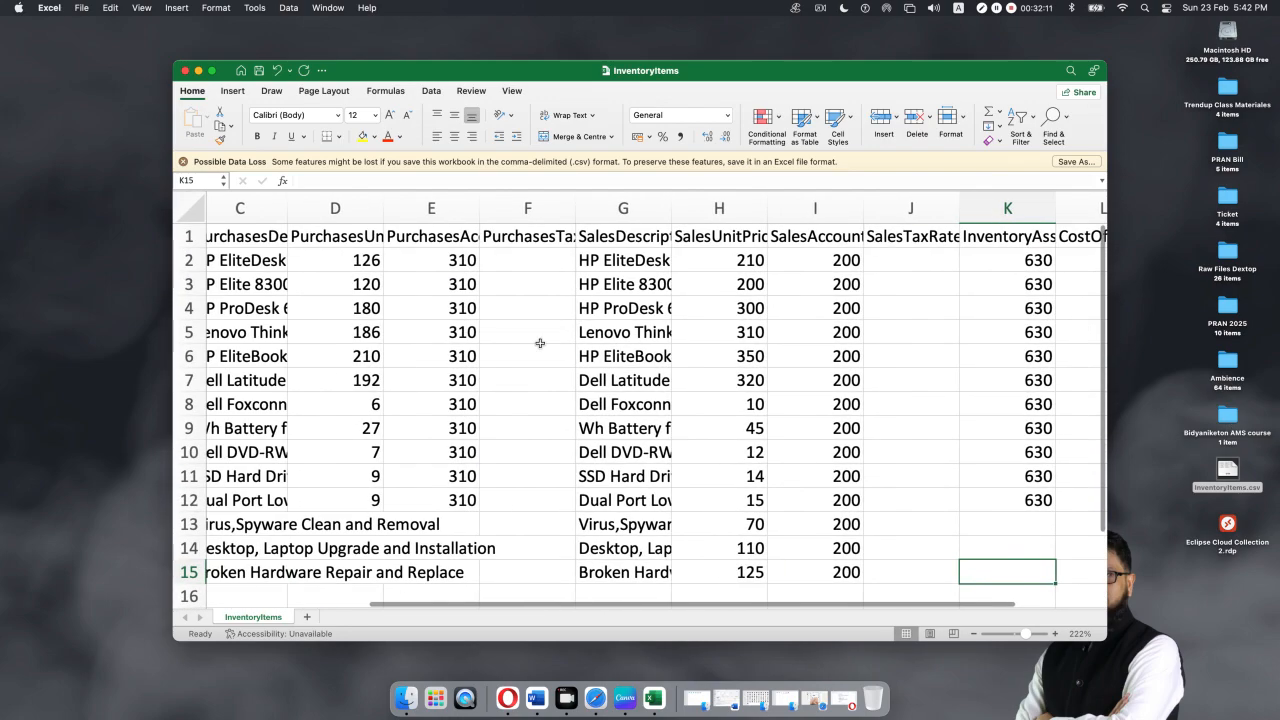
pyautogui.click(178, 261)
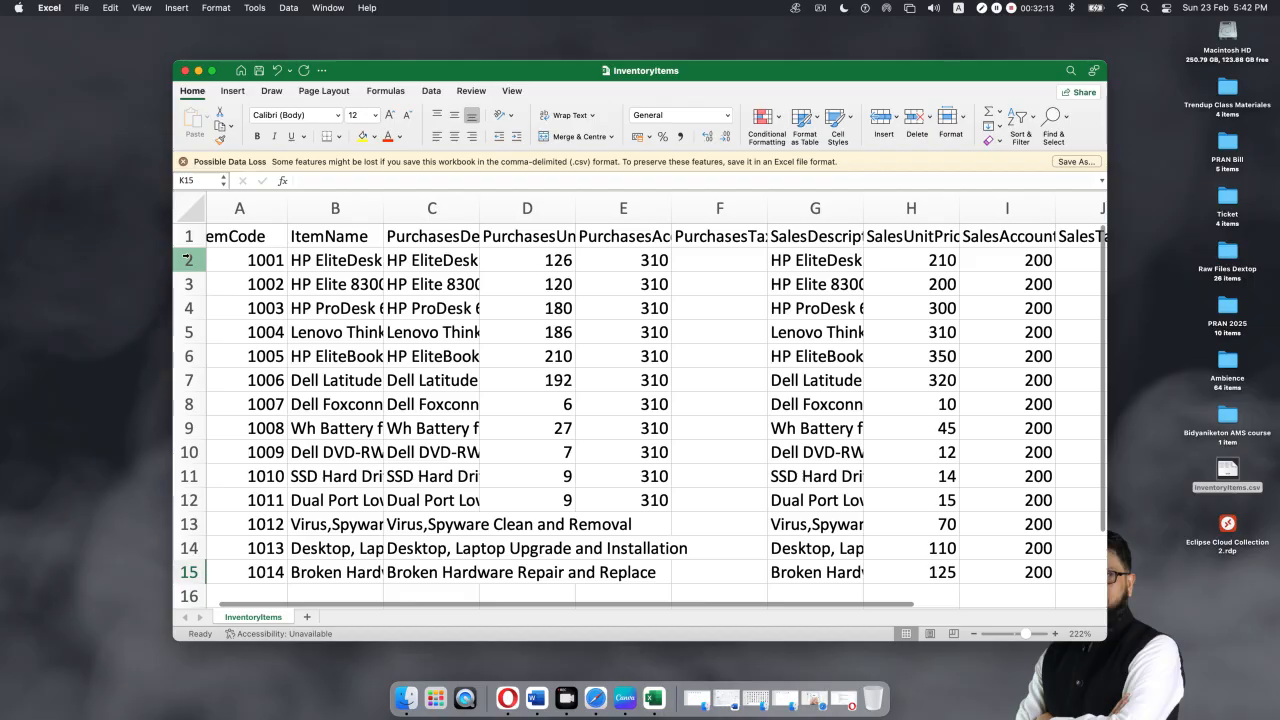
pyautogui.rightClick(187, 260)
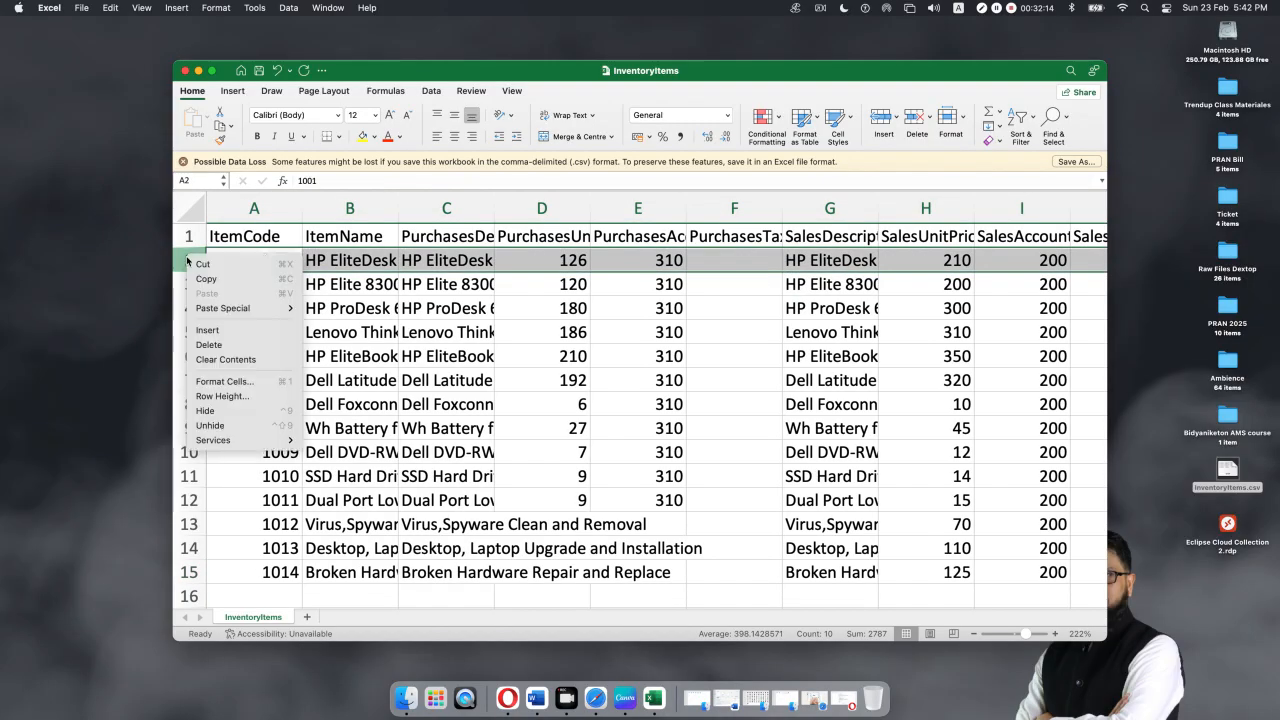
pyautogui.click(218, 334)
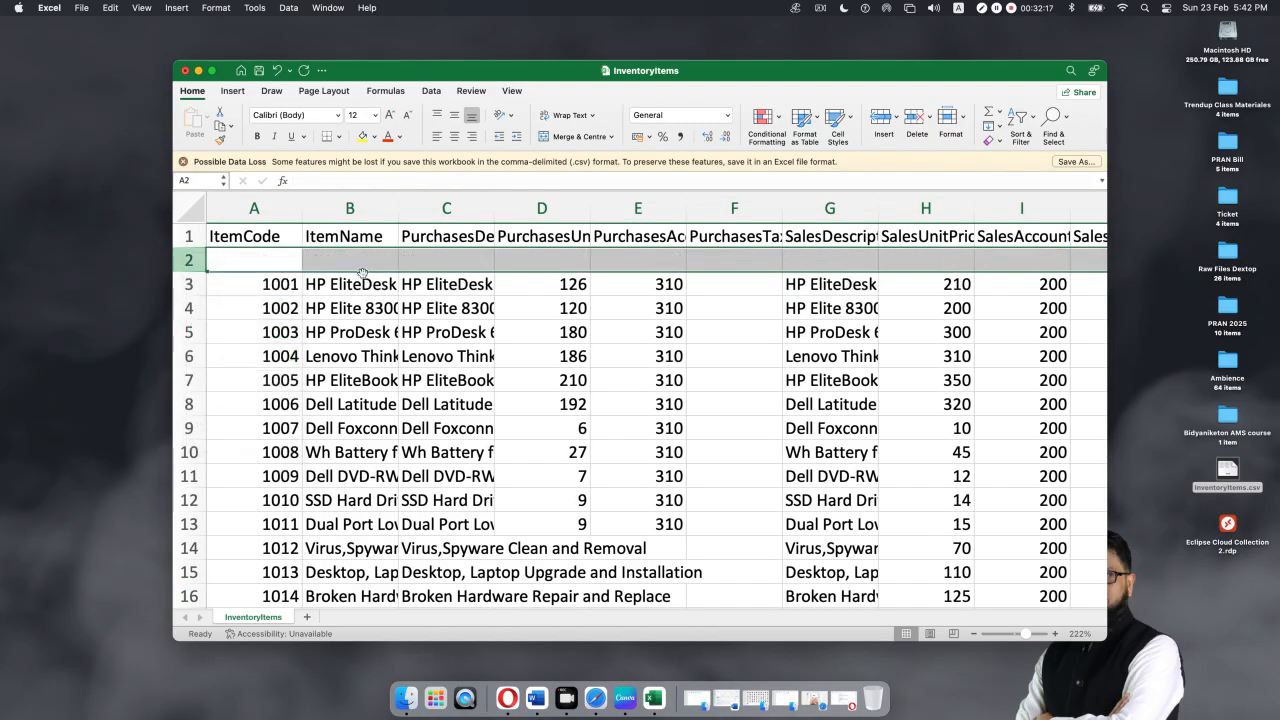
# - Enter 1000 as the ItemCode in A2, ahead of the existing item codes
pyautogui.click(396, 285)
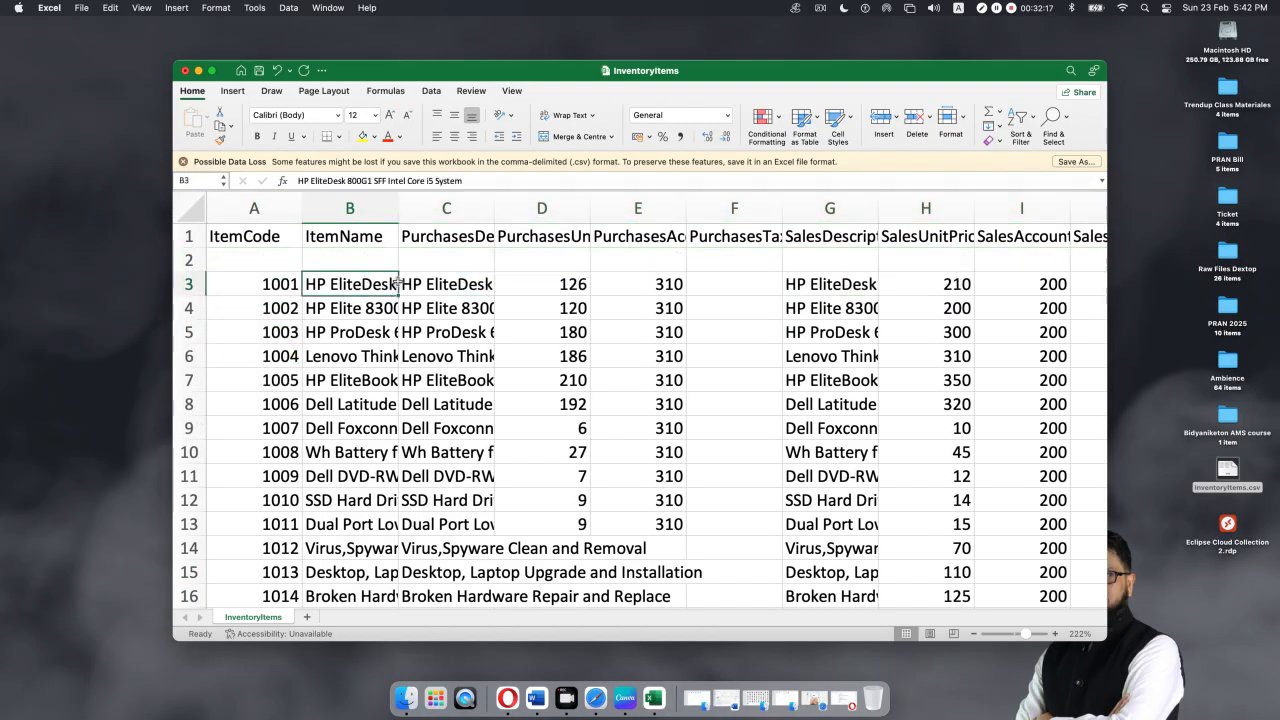
pyautogui.click(292, 289)
pyautogui.moveTo(292, 289); pyautogui.dragTo(294, 528)
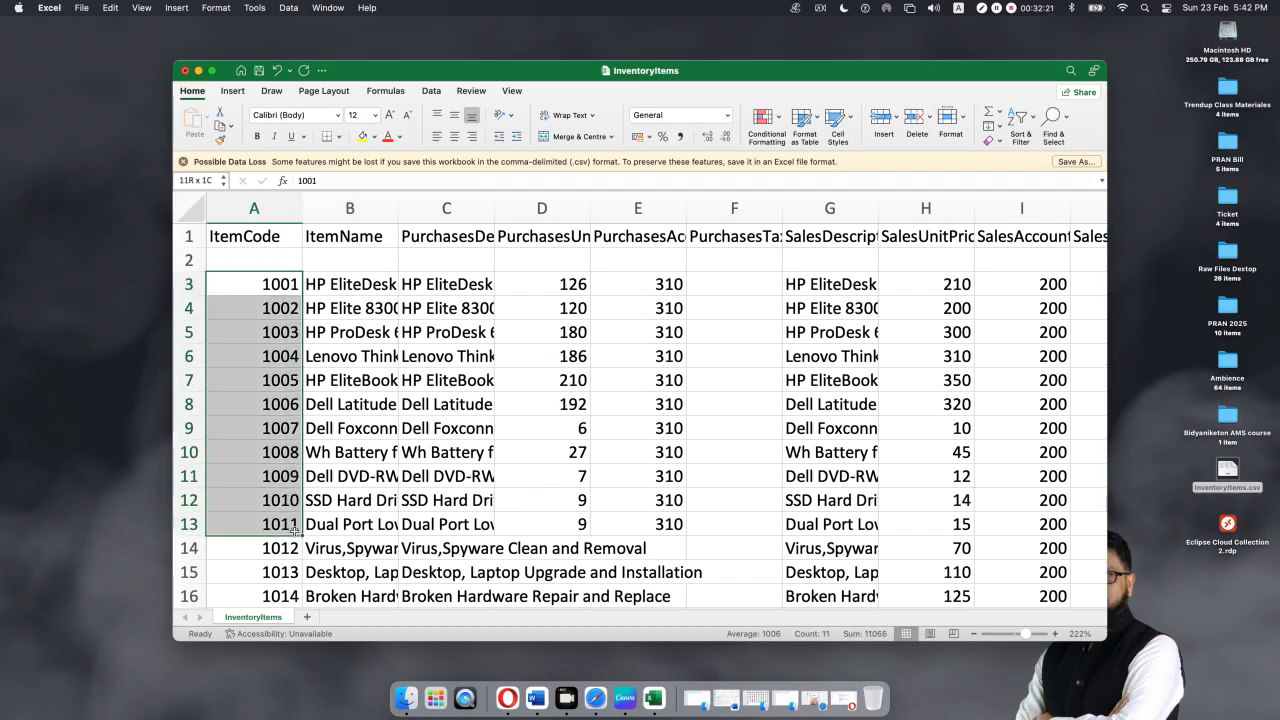
pyautogui.click(258, 261)
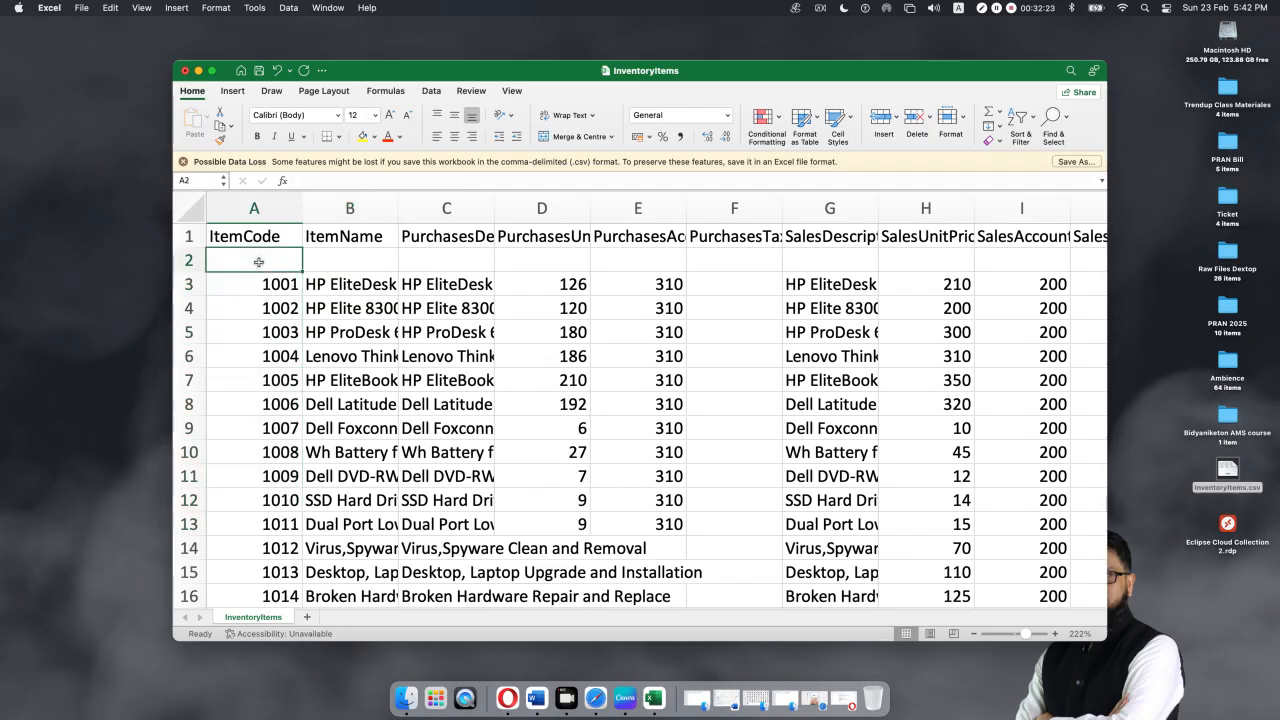
pyautogui.write('1000')
pyautogui.click(482, 358)
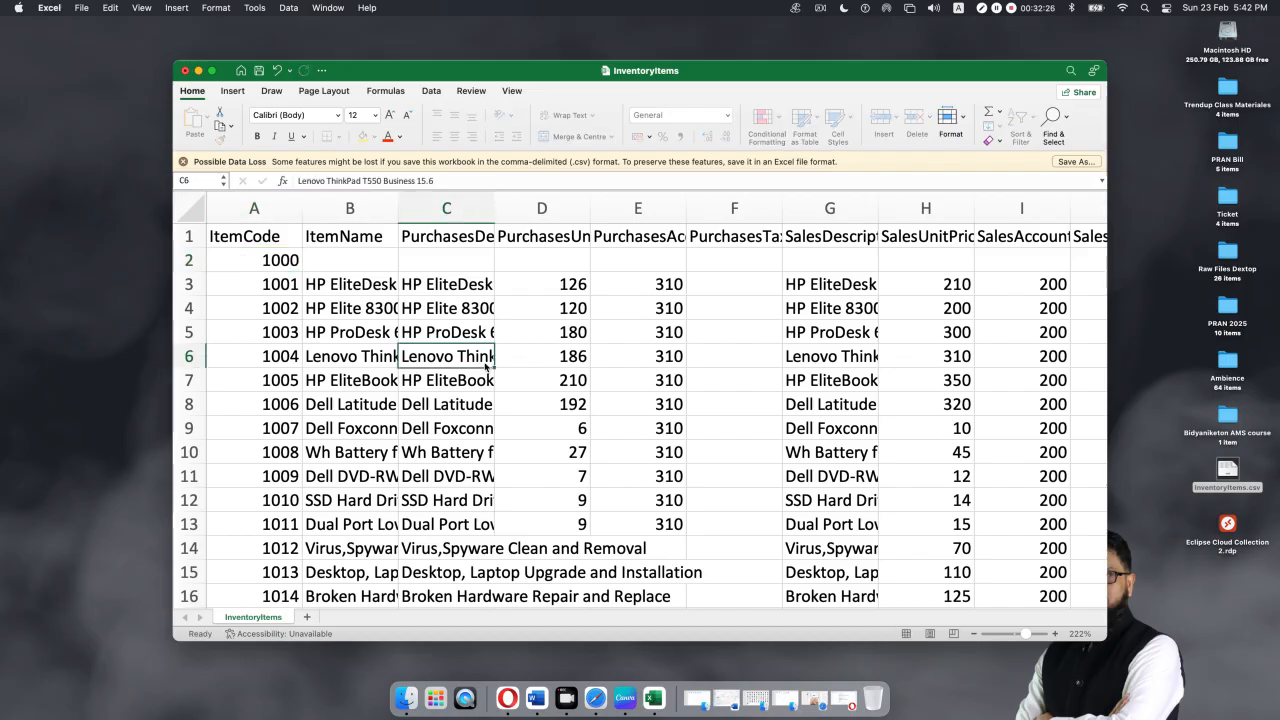
# - Enter Key Board as the ItemName in B2 for item 1000
pyautogui.click(352, 261)
pyautogui.write('Keyb')
pyautogui.press('BackSpace')
pyautogui.write('Board')
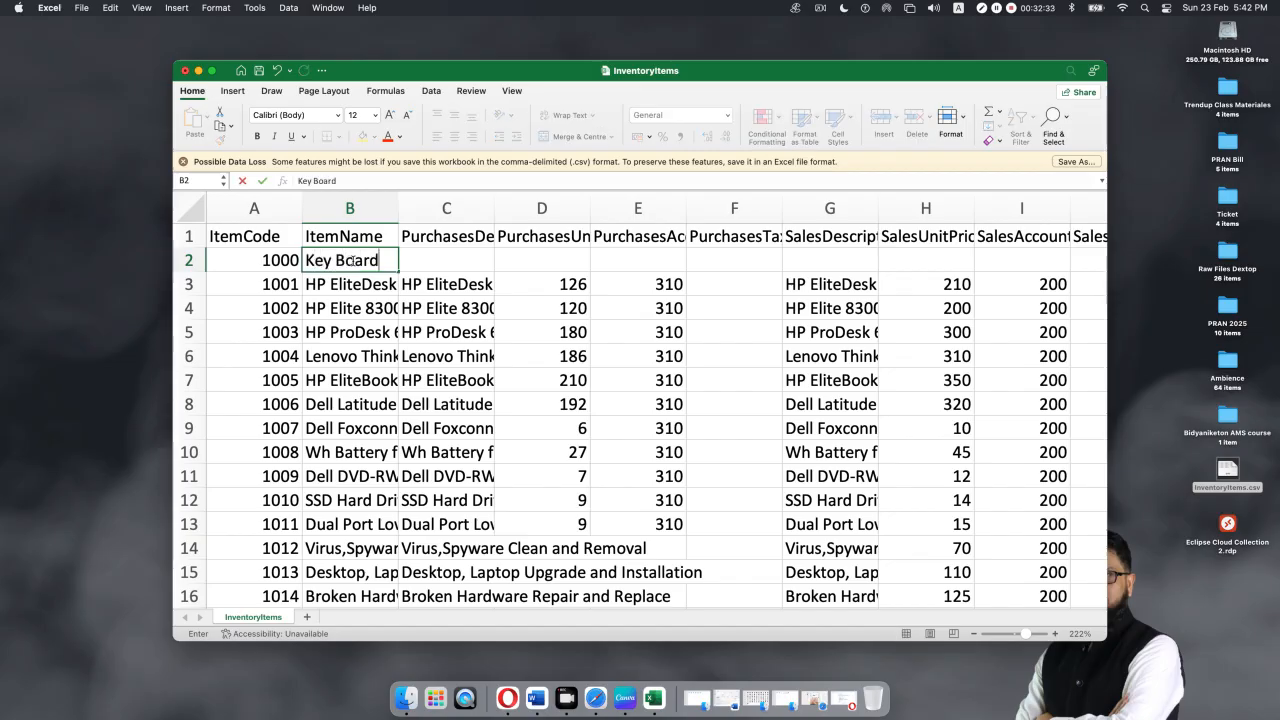
pyautogui.click(413, 313)
# - Copy the item name Key Board from B2 into the PurchasesDescription cell C2
pyautogui.click(371, 260)
pyautogui.press('super+c')
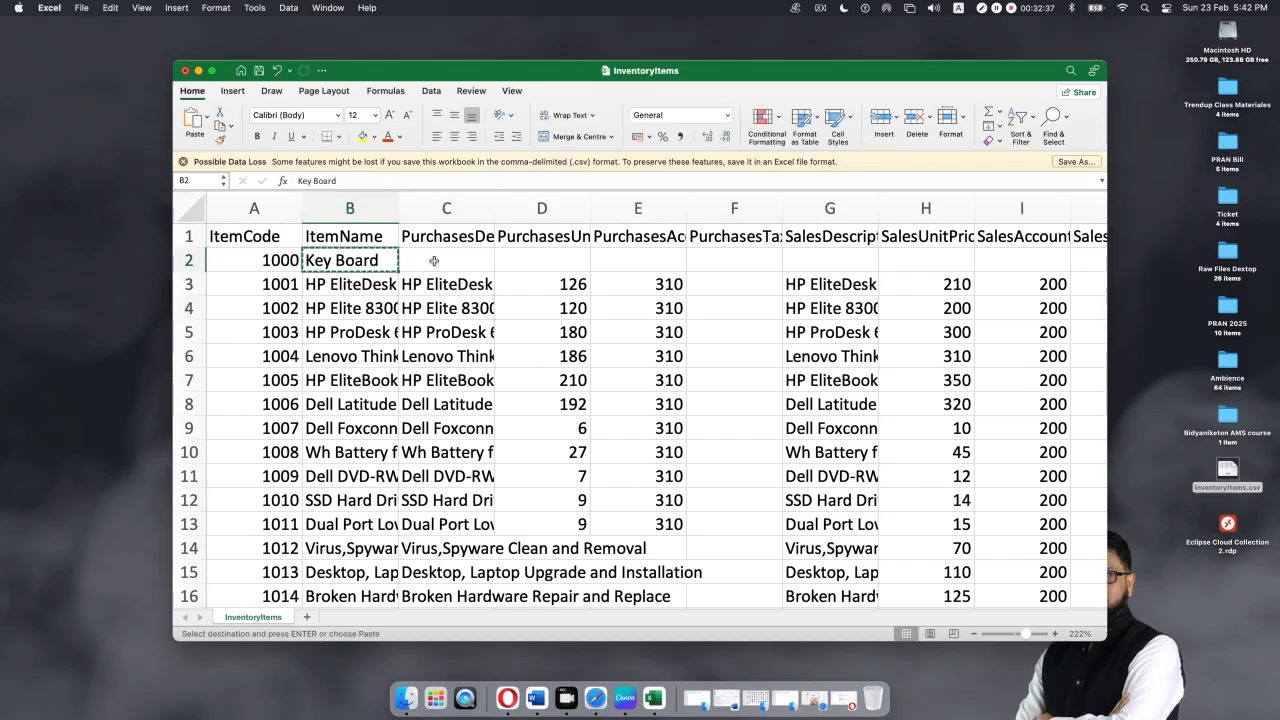
pyautogui.click(432, 266)
pyautogui.press('super+v')
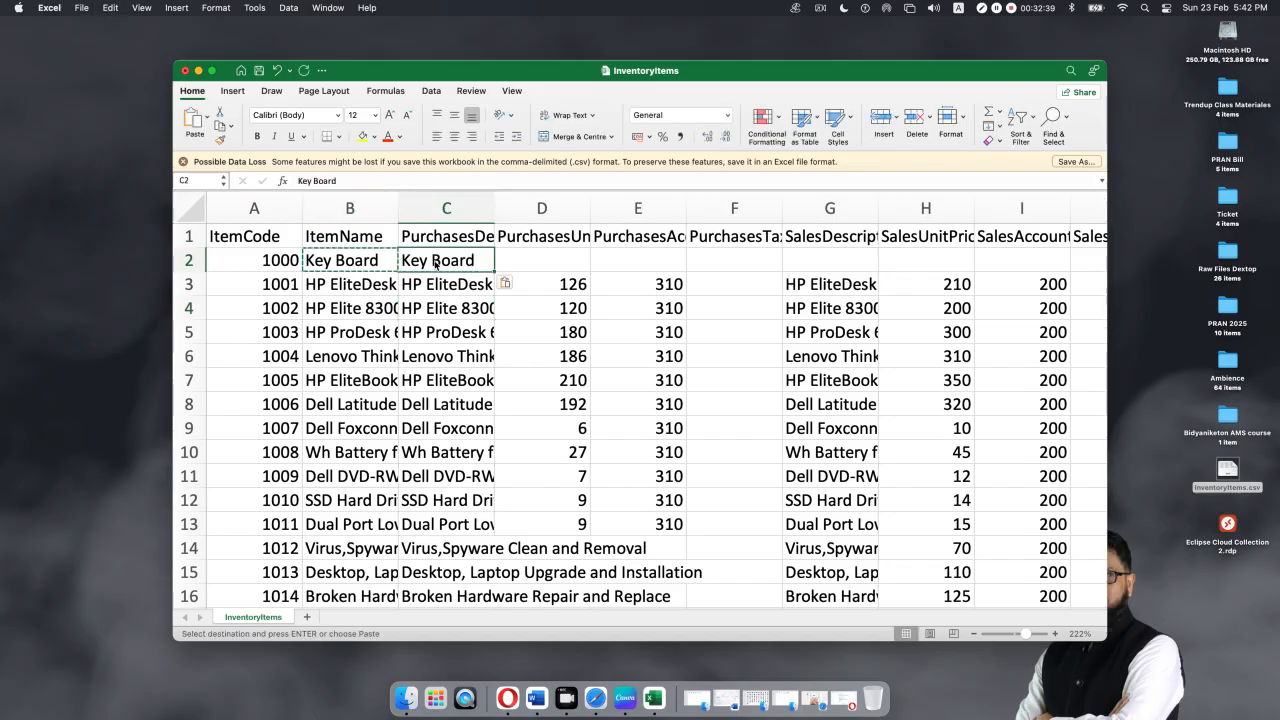
# - Enter 80 as the purchase unit price in D2 and 310 as the purchases account code in E2 for Key Board
pyautogui.click(537, 263)
pyautogui.write('80')
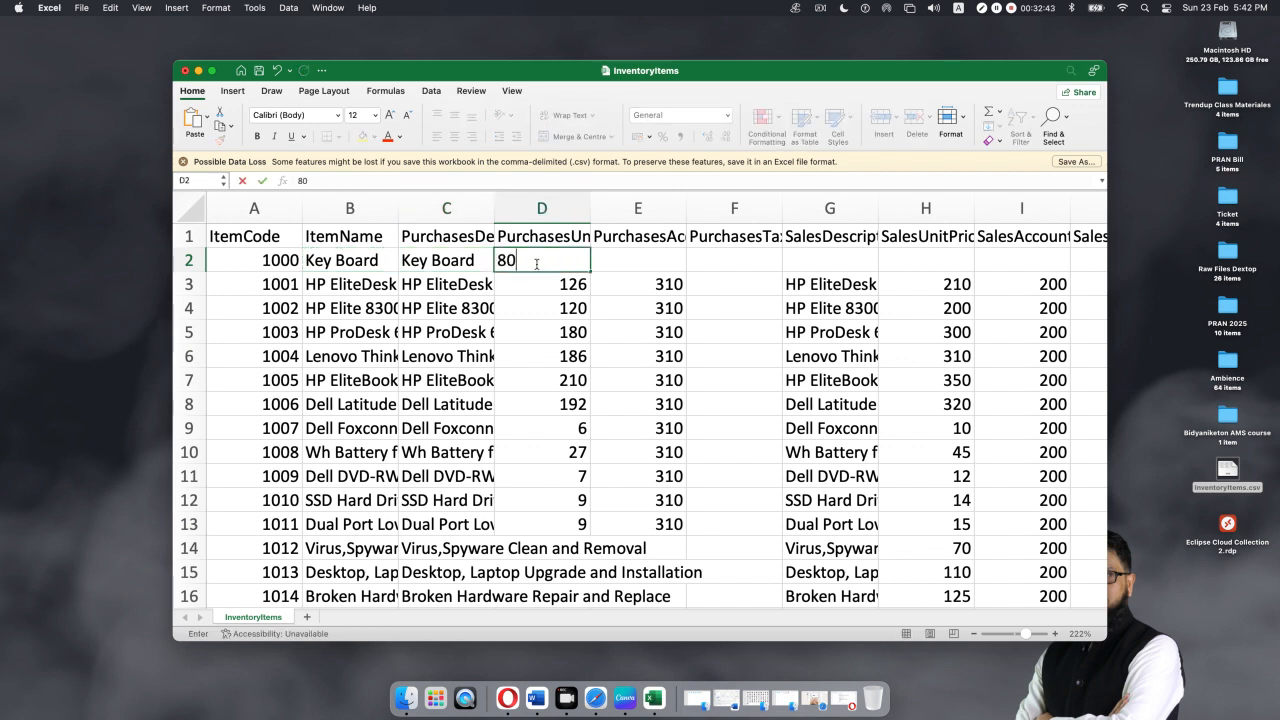
pyautogui.click(663, 265)
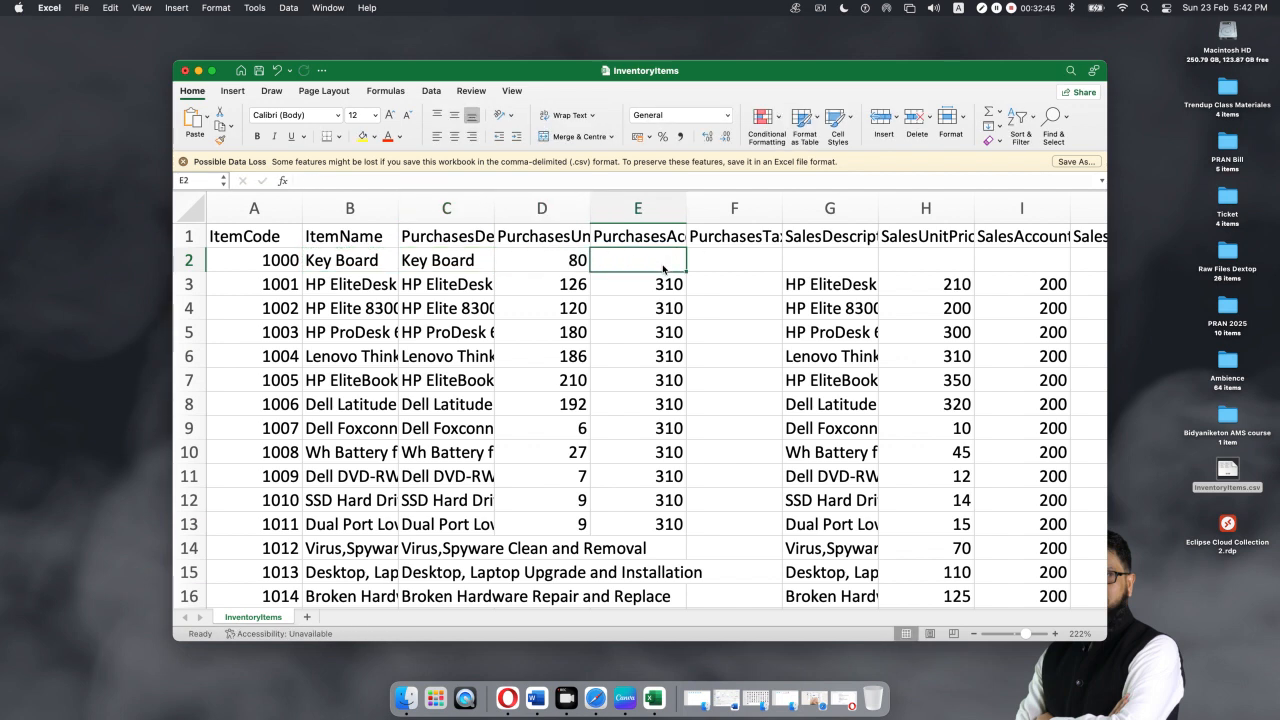
pyautogui.write('310')
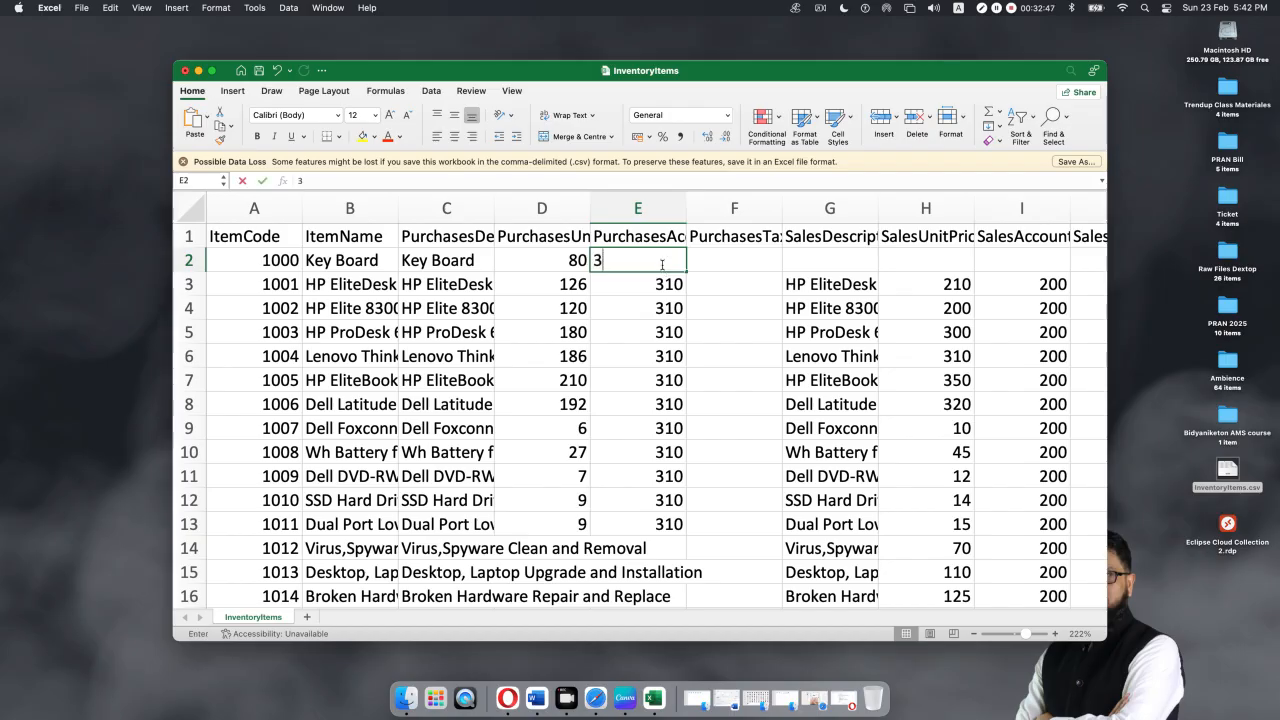
pyautogui.click(810, 347)
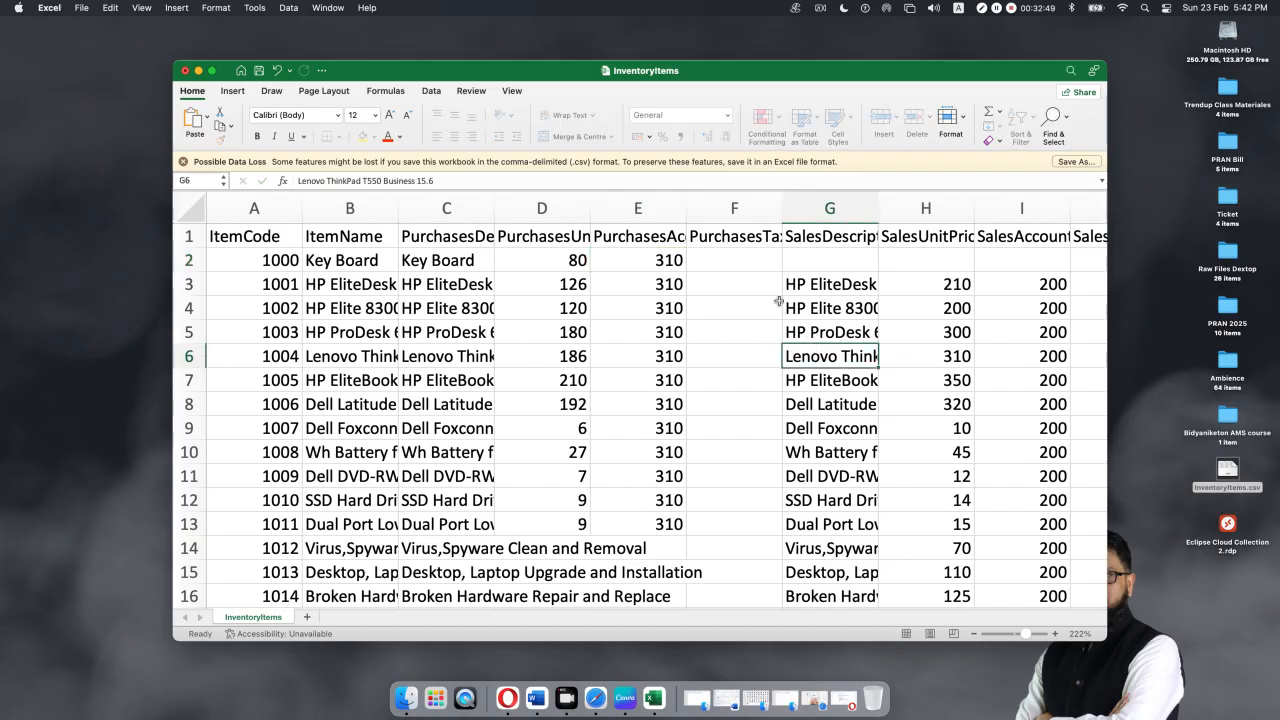
# - Copy the item name Key Board from B2 into the SalesDescription cell G2
pyautogui.click(816, 253)
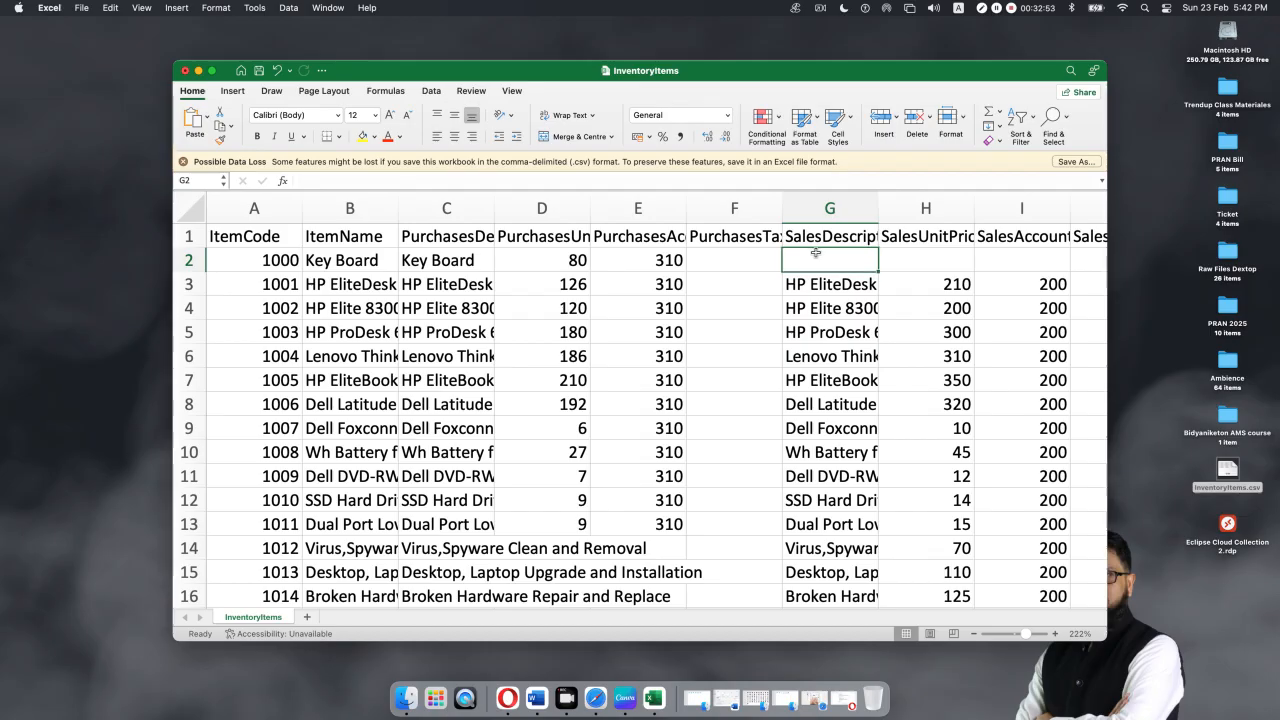
pyautogui.click(377, 264)
pyautogui.press('super+c')
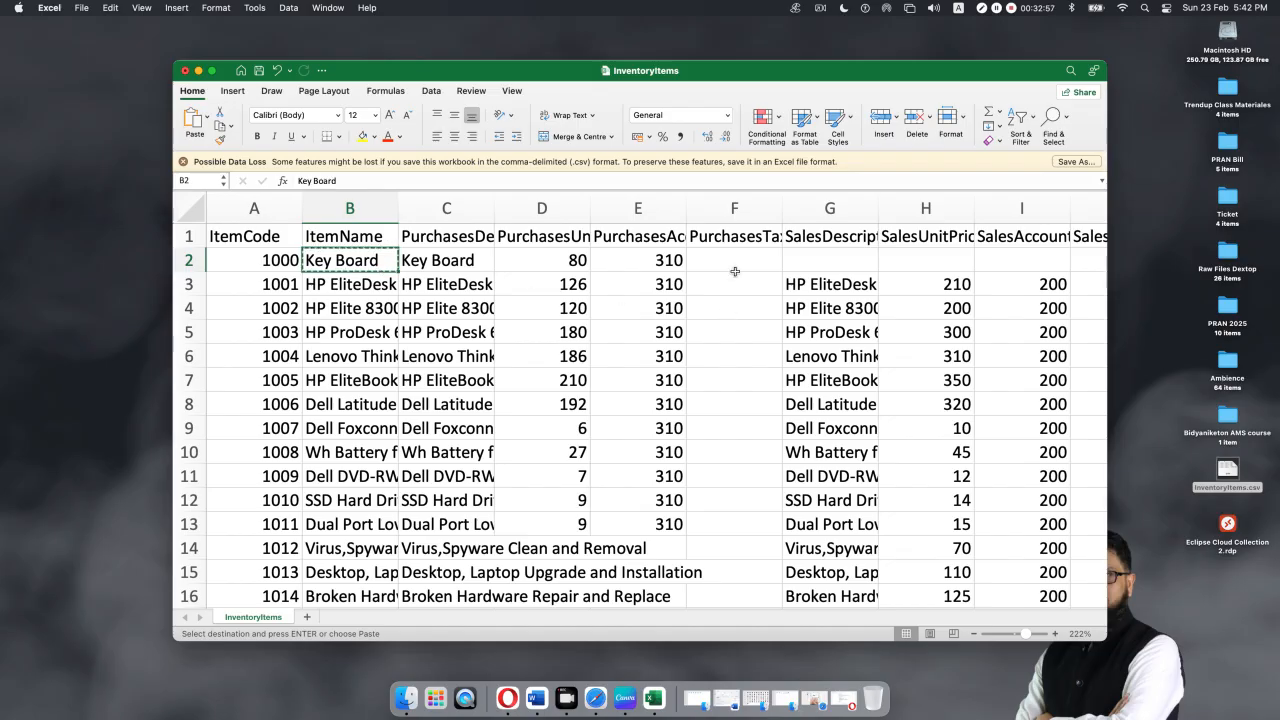
pyautogui.click(829, 260)
pyautogui.press('super+v')
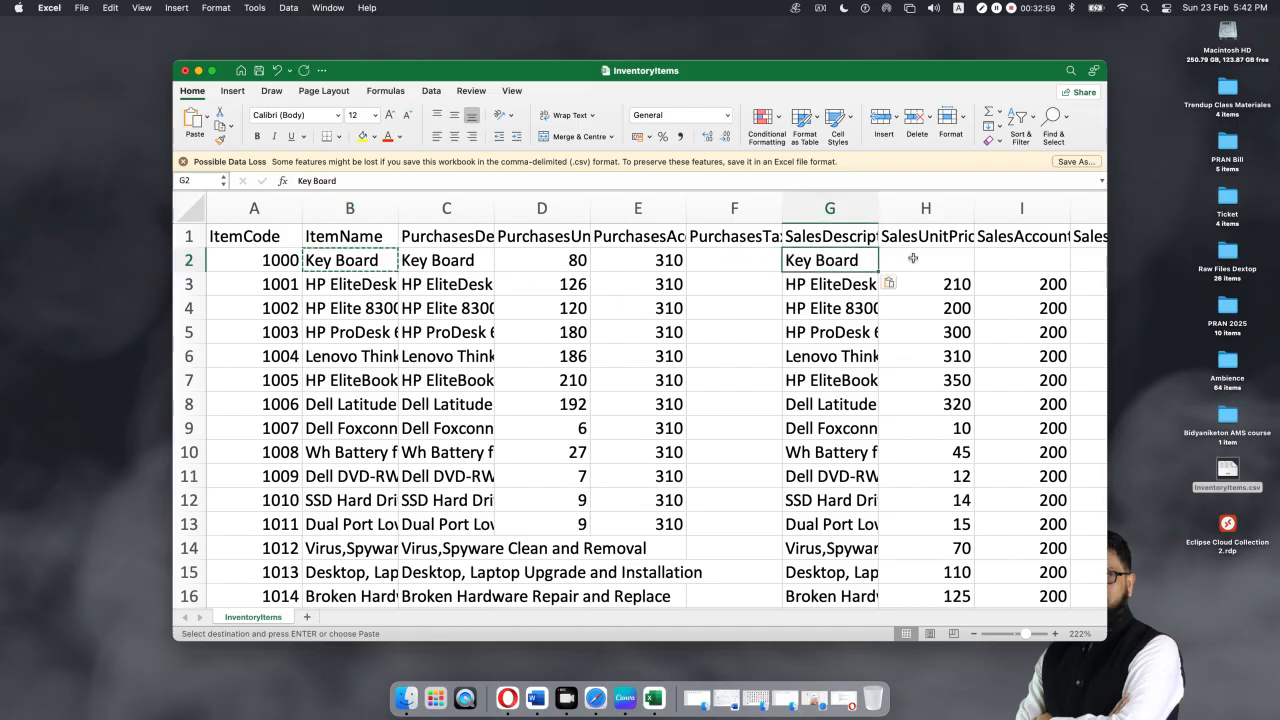
# - Enter 100 as the sales unit price in H2 and 200 as the sales account code in I2
pyautogui.click(933, 260)
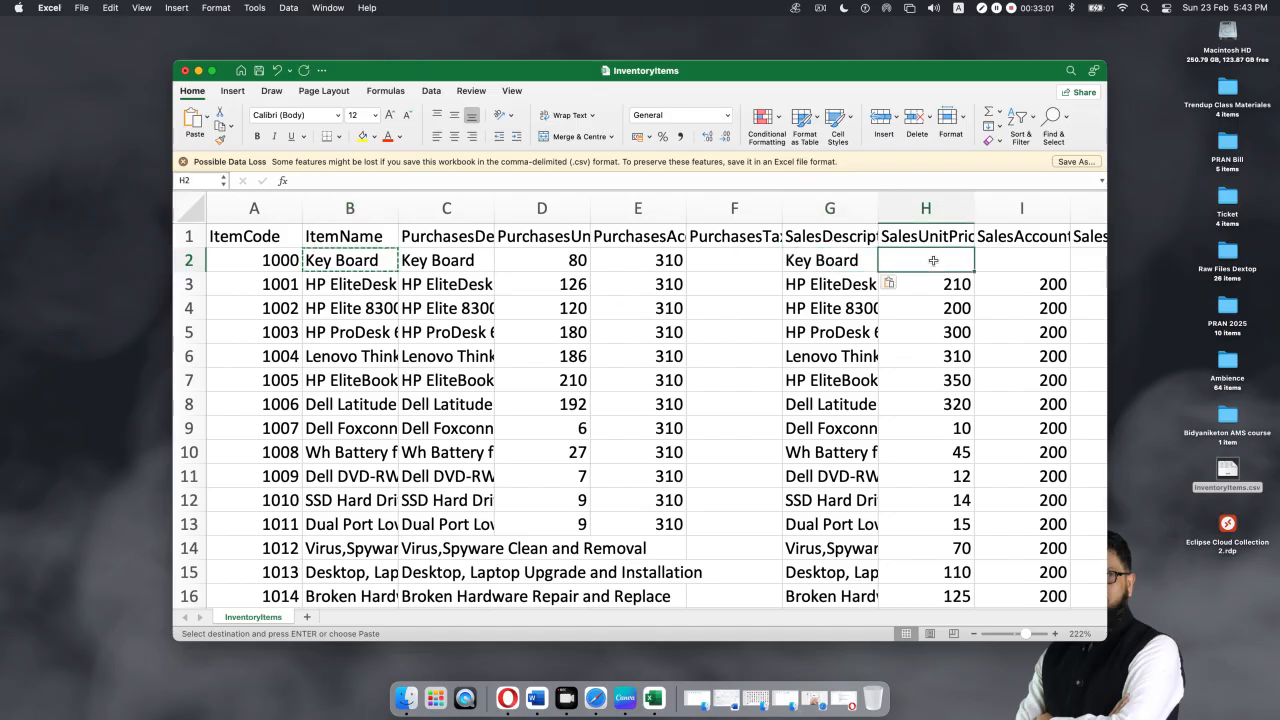
pyautogui.write('100')
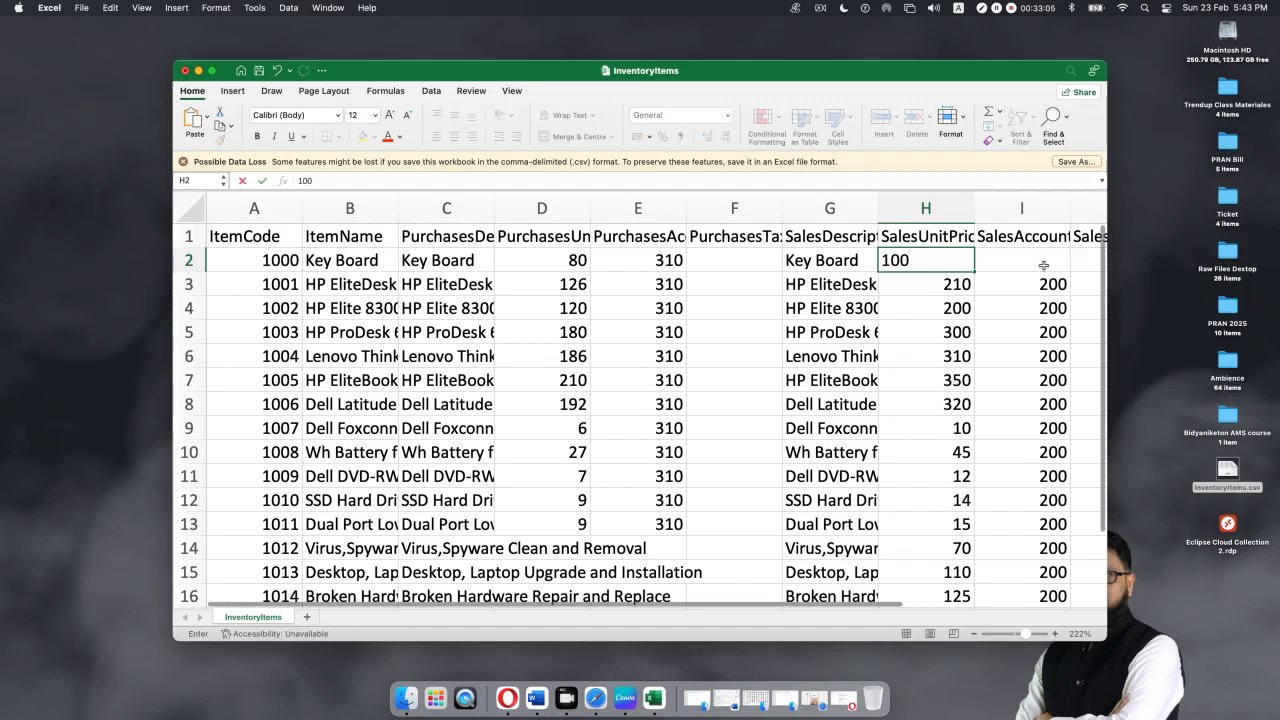
pyautogui.click(1045, 268)
pyautogui.write('200')
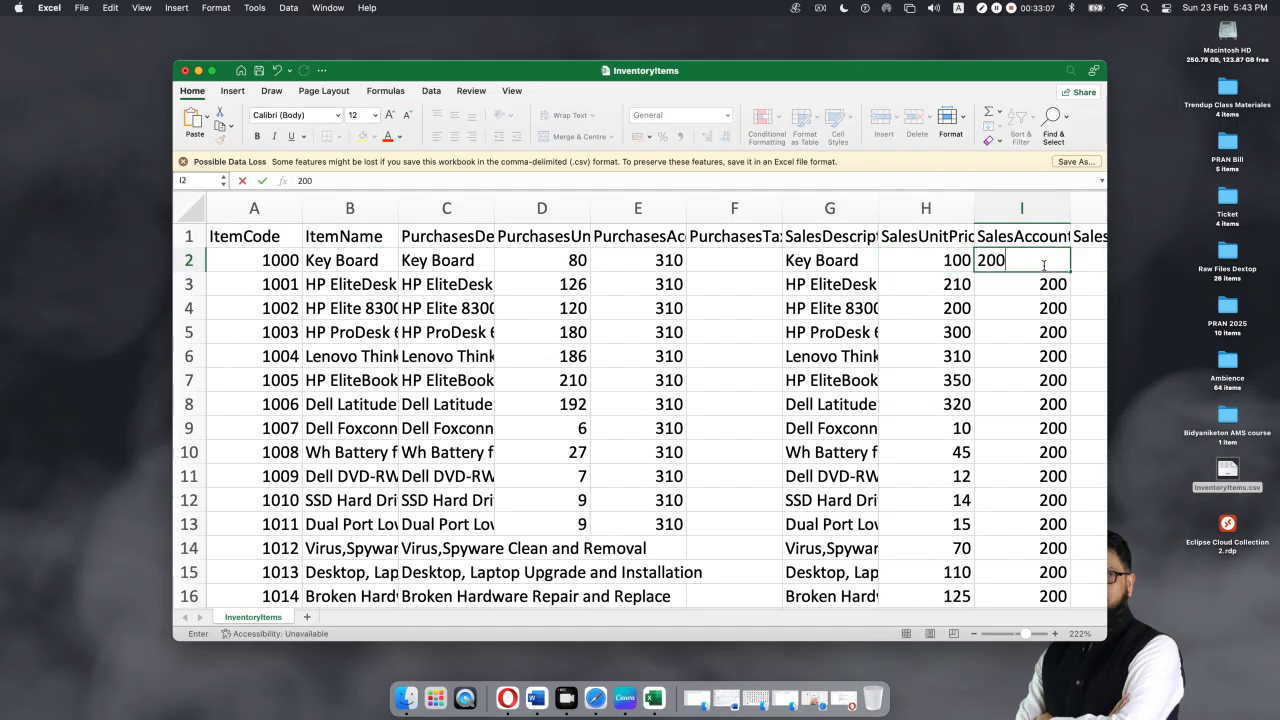
# - Enter 630 as the inventory asset account in K2 and 310 as the cost of goods sold account in L2
pyautogui.hscroll(5, 903, 334)
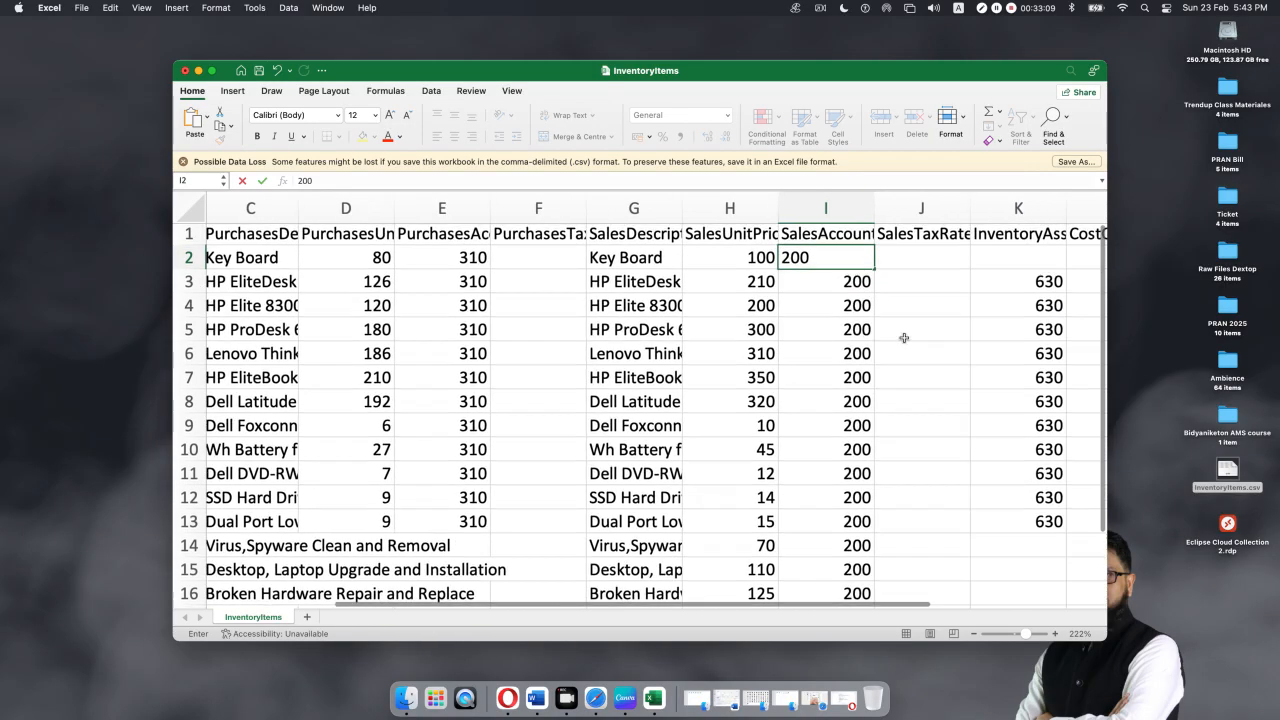
pyautogui.click(900, 256)
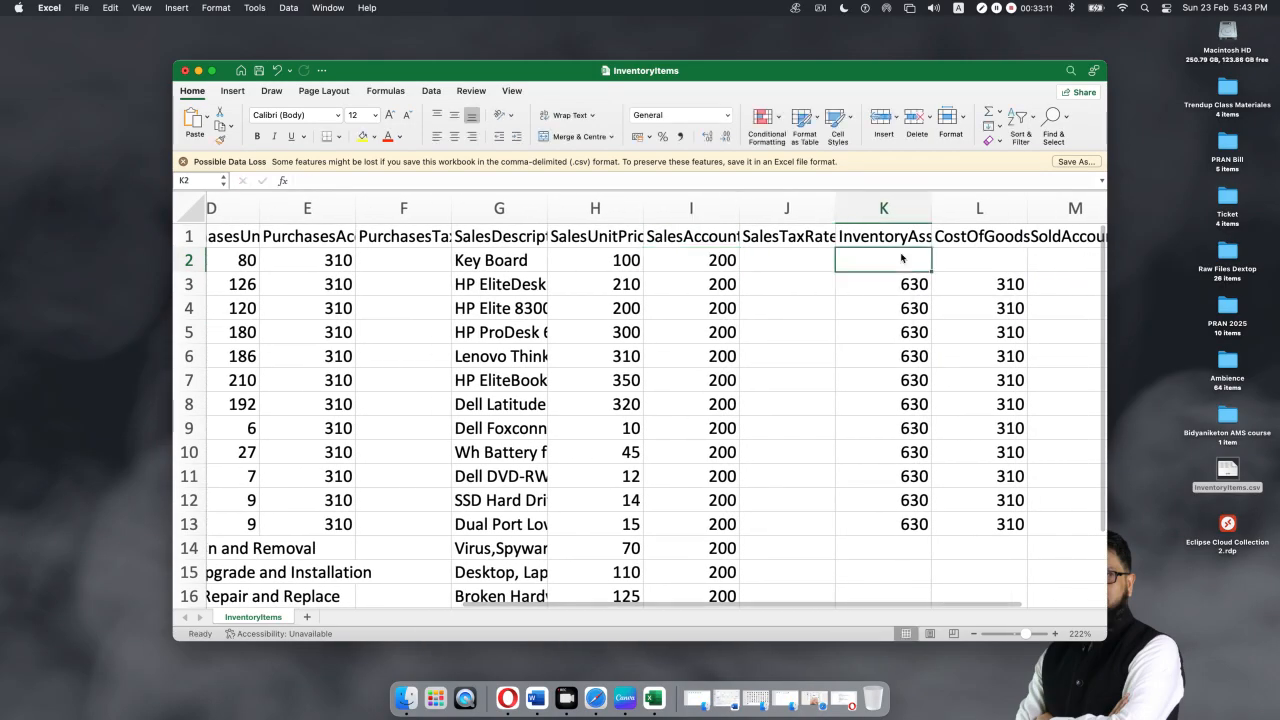
pyautogui.write('630')
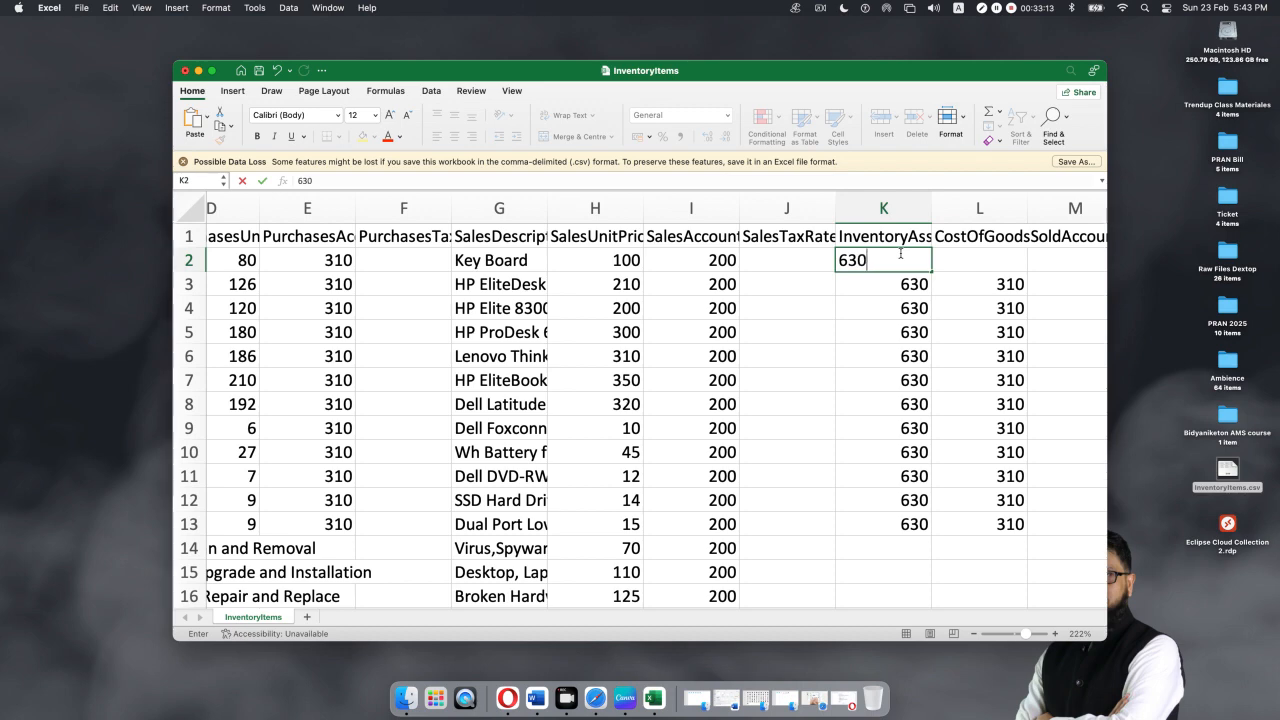
pyautogui.click(997, 253)
pyautogui.write('310')
pyautogui.click(1005, 354)
# - Fit the width of column F to its PurchasesTaxRate heading
pyautogui.hscroll(3, 1005, 354)
pyautogui.hscroll(-6, 1005, 354)
pyautogui.hscroll(-2, 1005, 354)
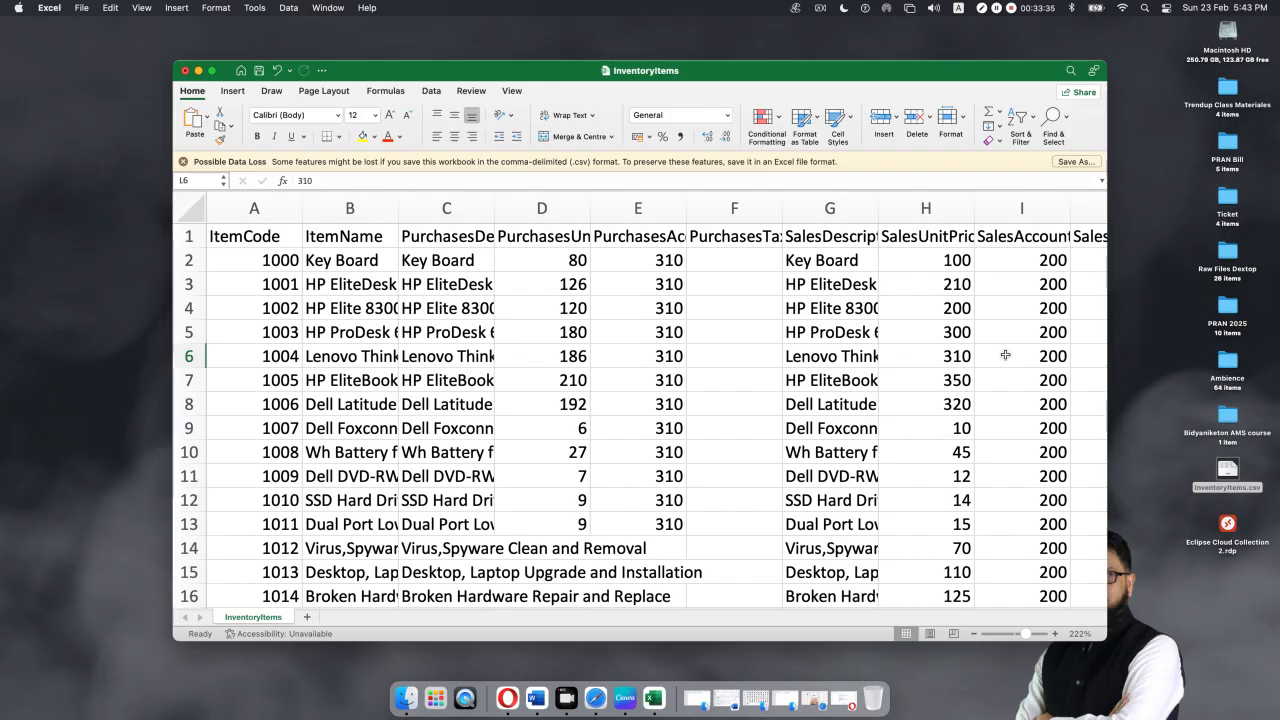
pyautogui.doubleClick(782, 206)
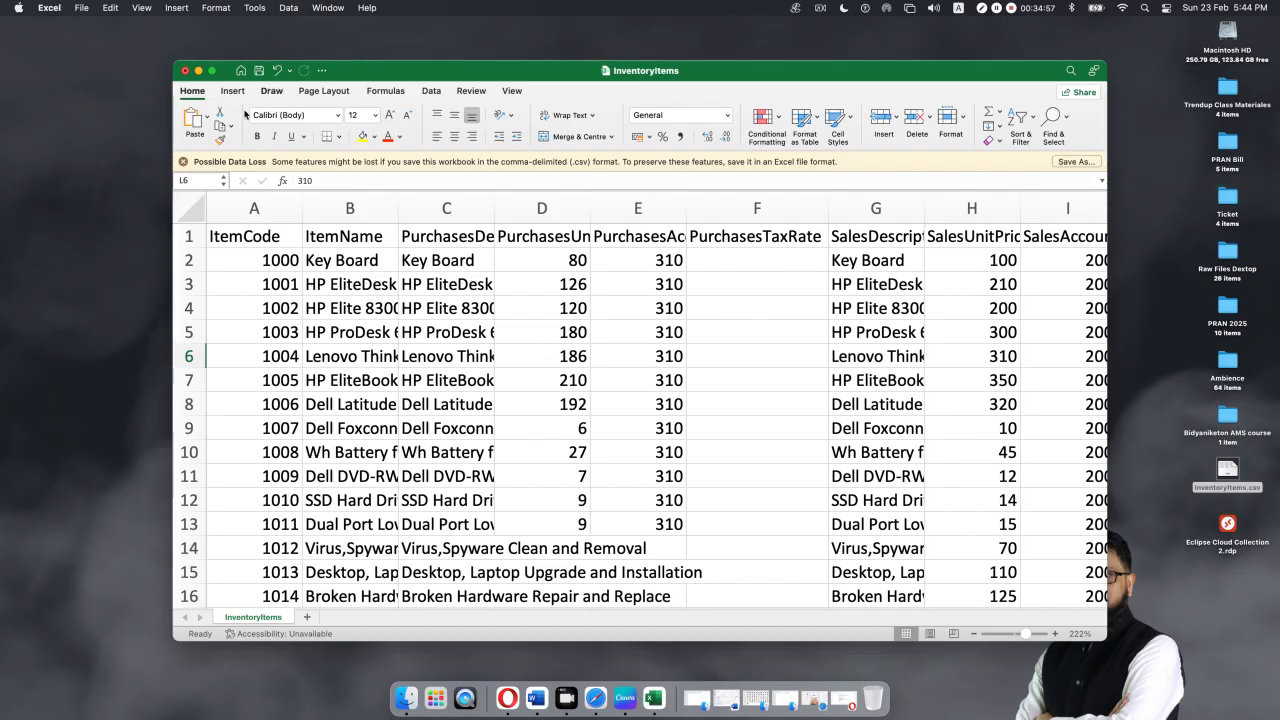
# - Save the InventoryItems workbook and close it
pyautogui.click(259, 72)
pyautogui.click(185, 73)
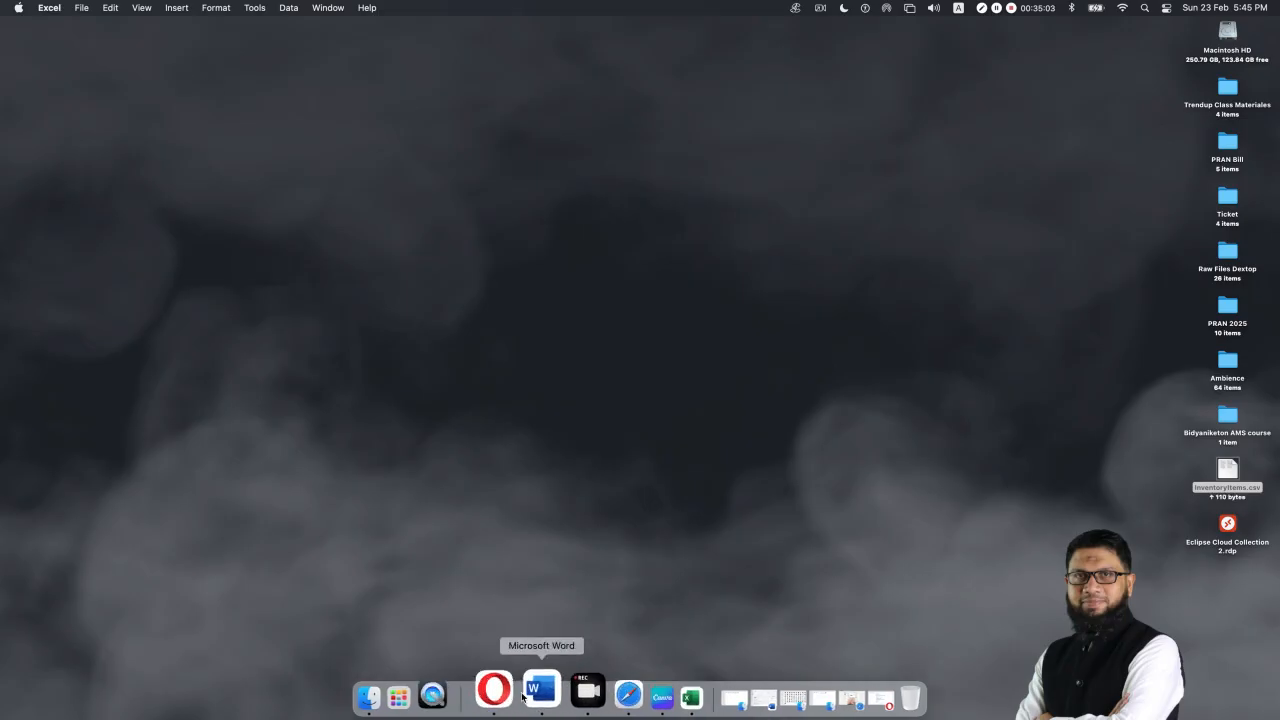
# - Switch to Xero's items import page in Opera and choose InventoryItems.csv from the Desktop as the file to upload
pyautogui.click(508, 690)
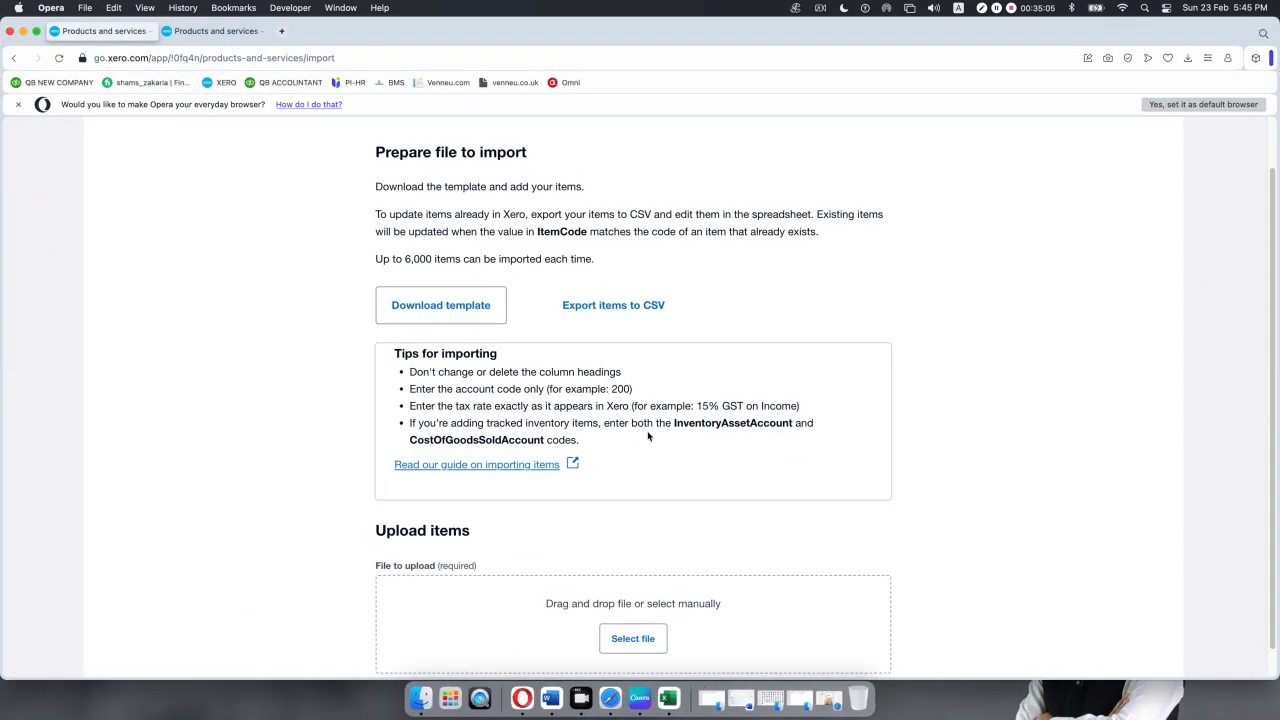
pyautogui.scroll(-2, 648, 436)
pyautogui.scroll(-1, 648, 436)
pyautogui.click(630, 513)
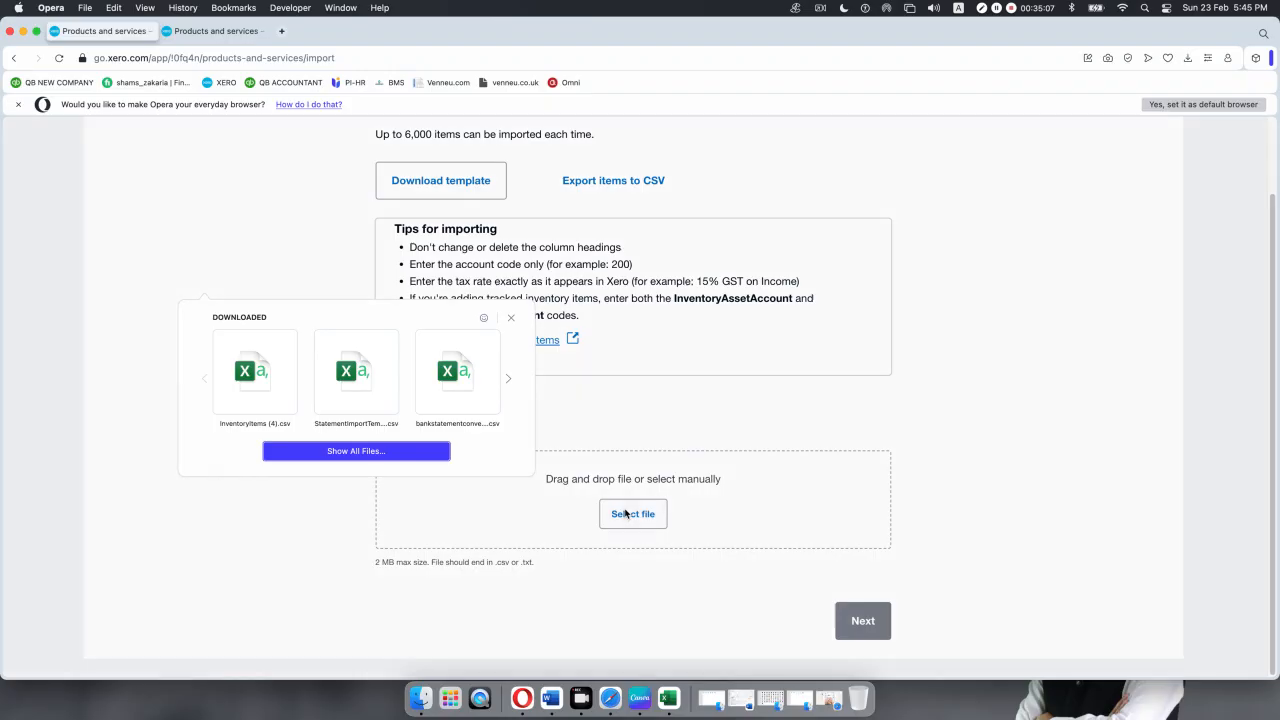
pyautogui.click(416, 452)
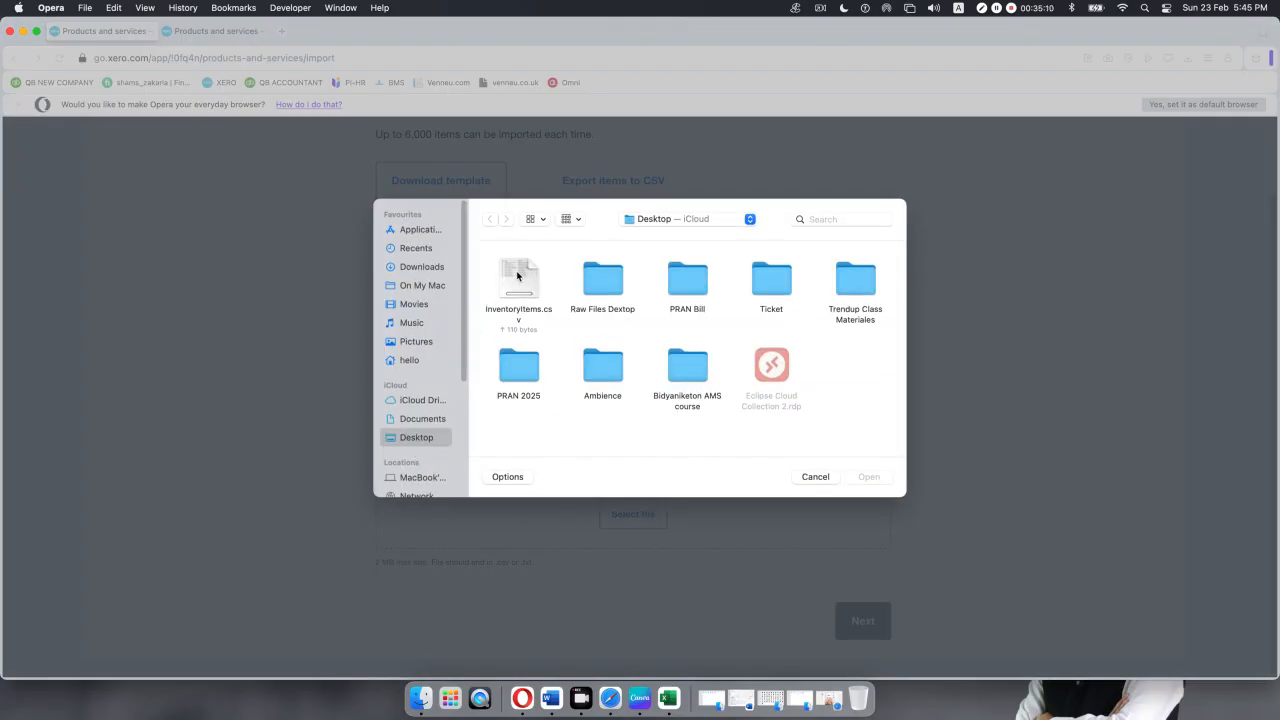
pyautogui.click(518, 276)
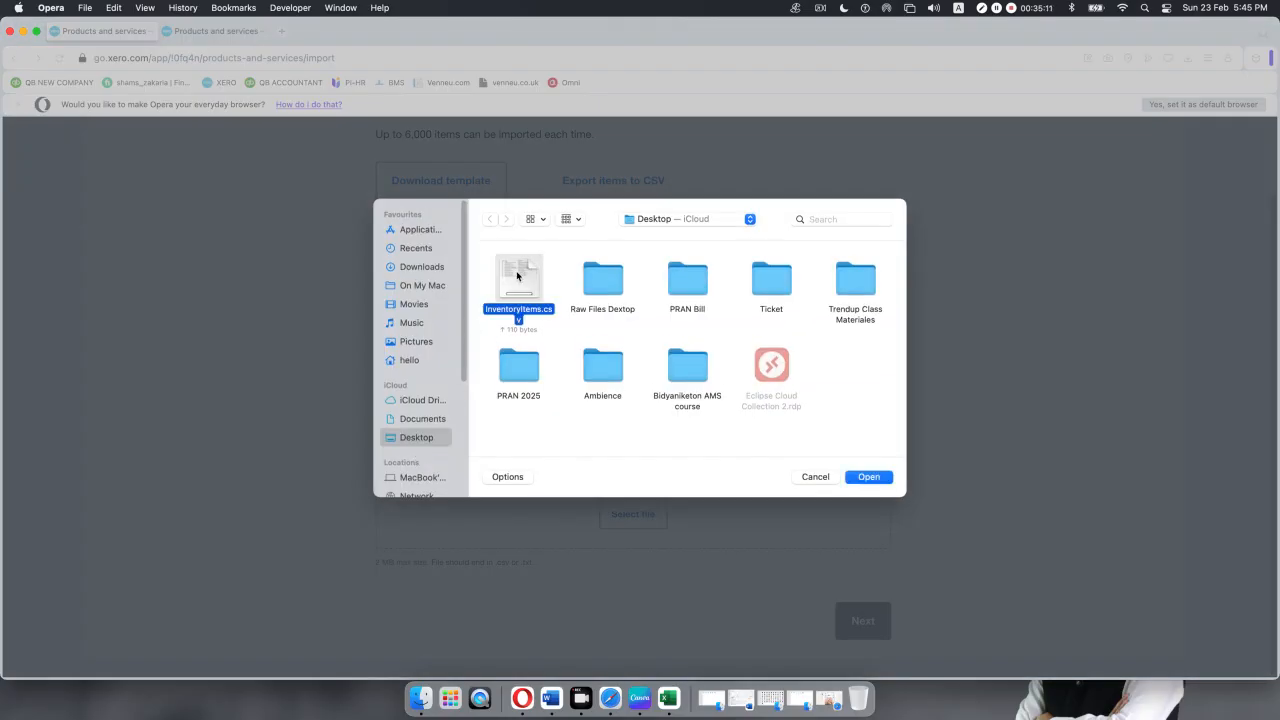
pyautogui.click(860, 479)
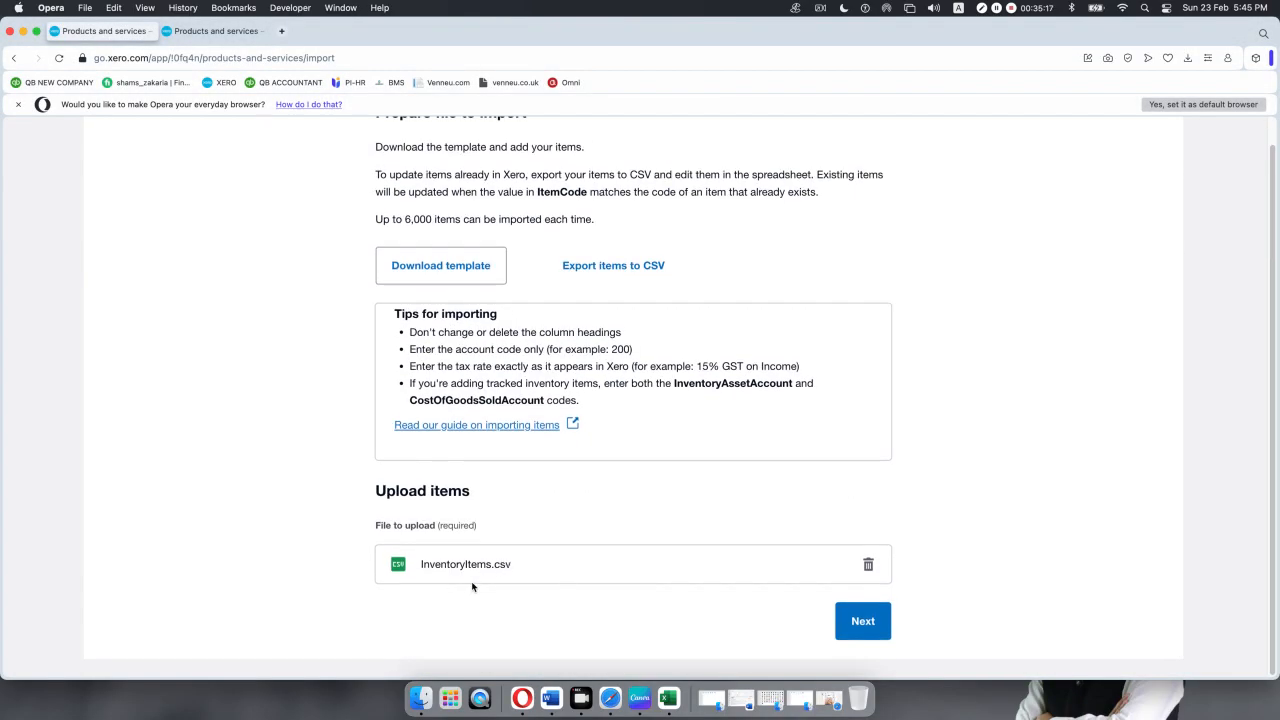
# - Proceed to the import summary and complete the import of the items
pyautogui.click(862, 628)
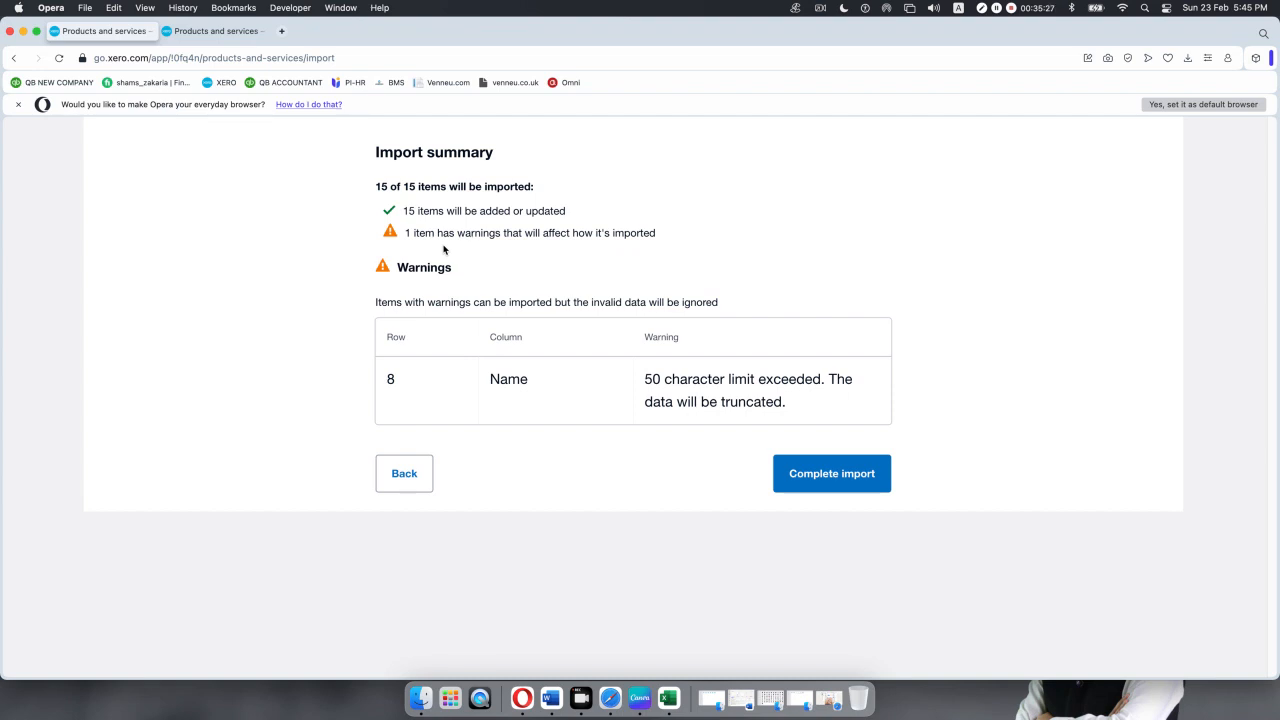
pyautogui.click(818, 484)
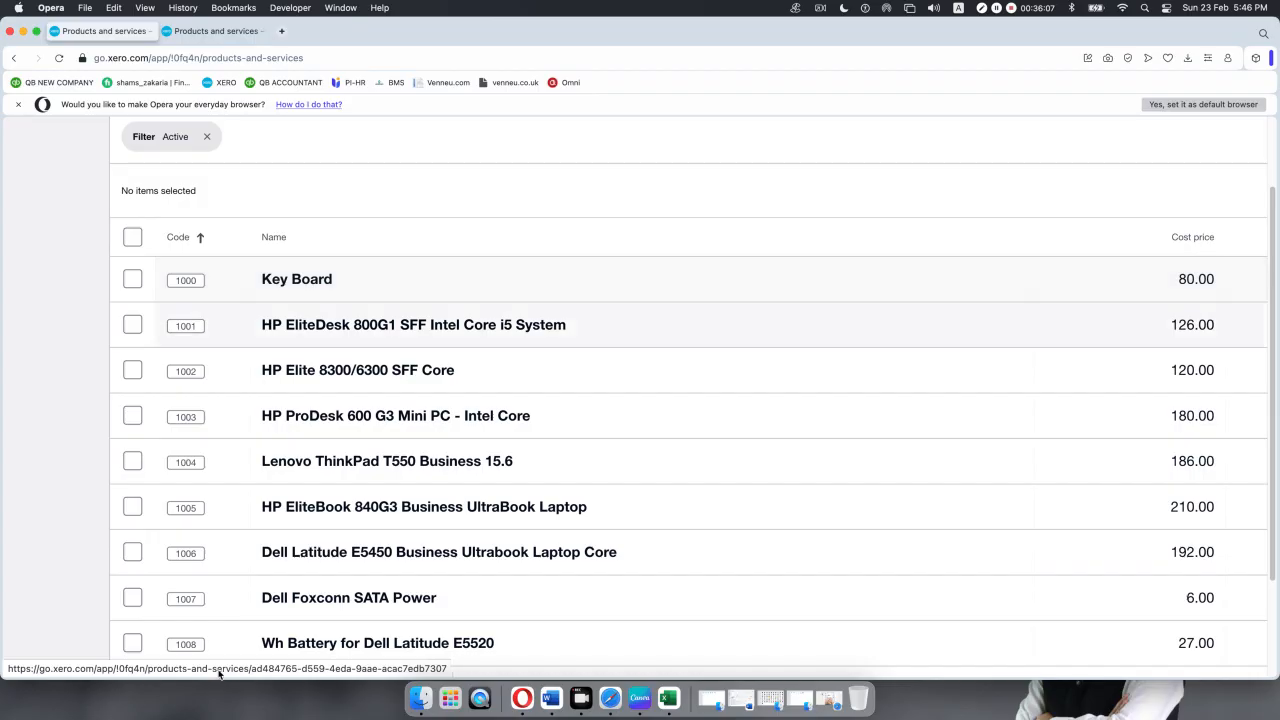
# - Export the products and services list as a CSV file
pyautogui.scroll(3, 340, 347)
pyautogui.hscroll(10, 381, 347)
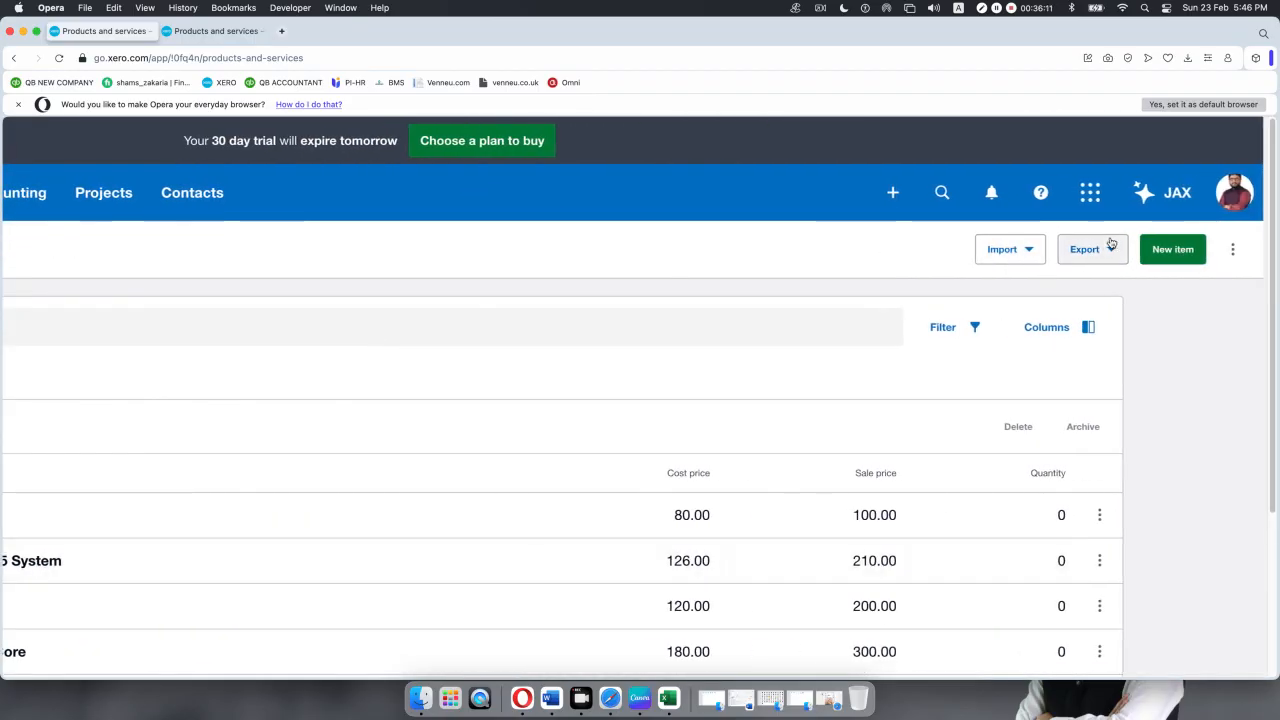
pyautogui.click(1111, 255)
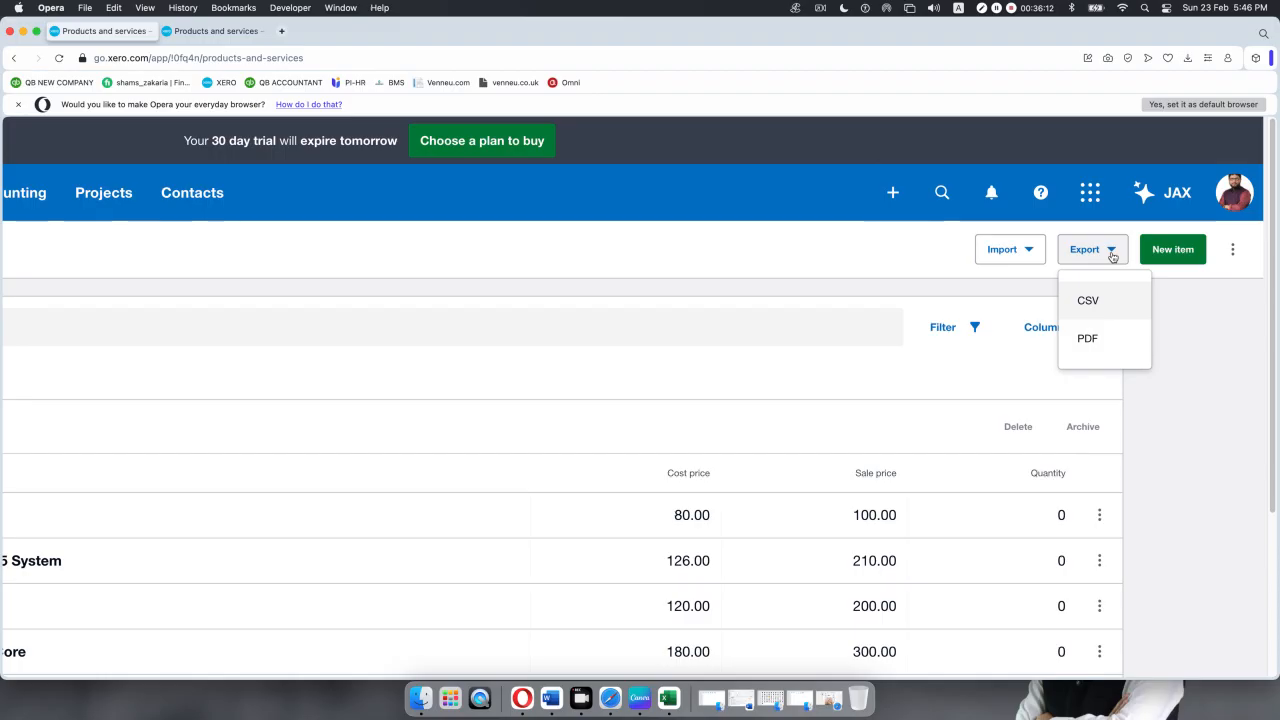
pyautogui.click(1086, 304)
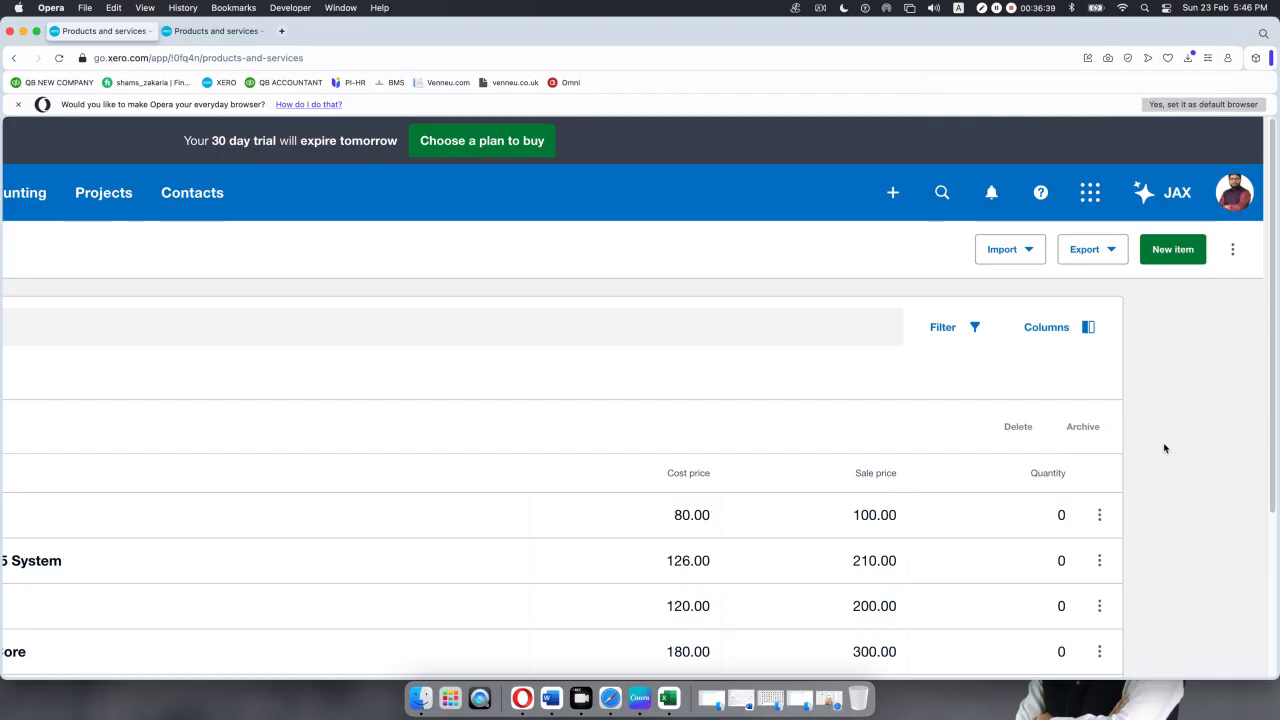
# - Review the imported items' codes, names, cost prices, sale prices and quantities in the products and services list
pyautogui.hscroll(-10, 1168, 461)
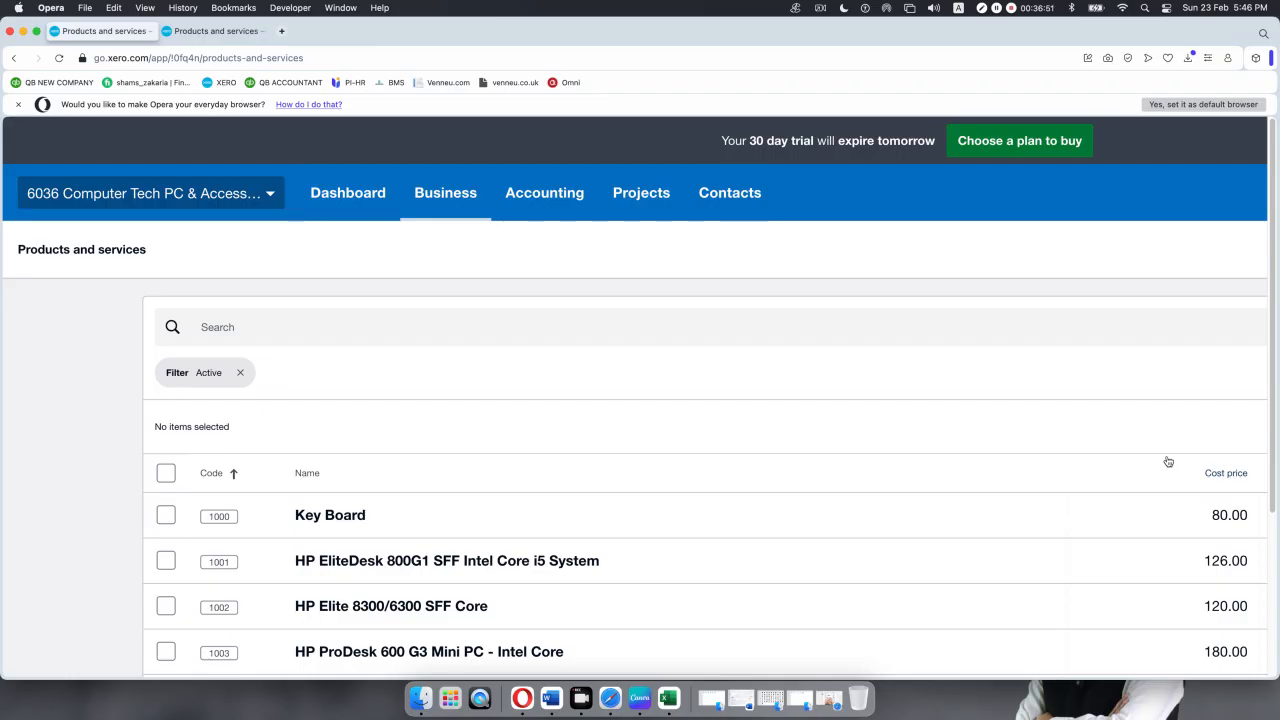
pyautogui.scroll(-3, 962, 459)
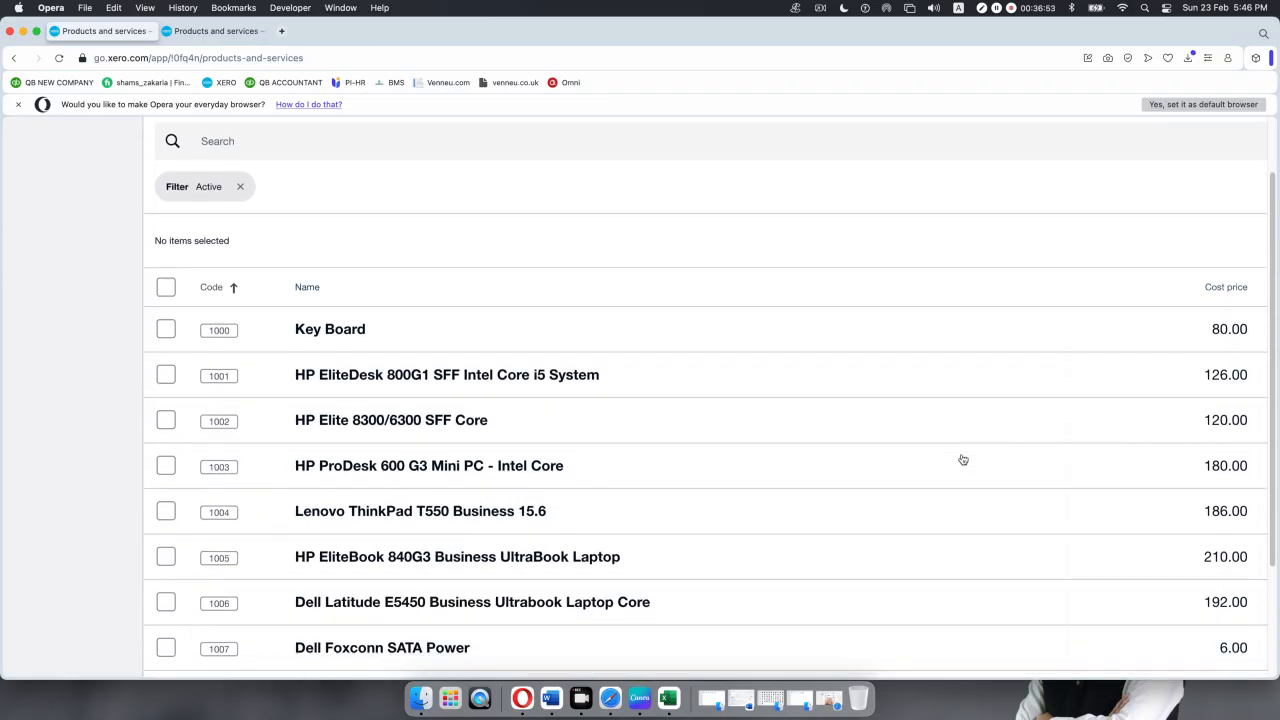
pyautogui.hscroll(5, 962, 459)
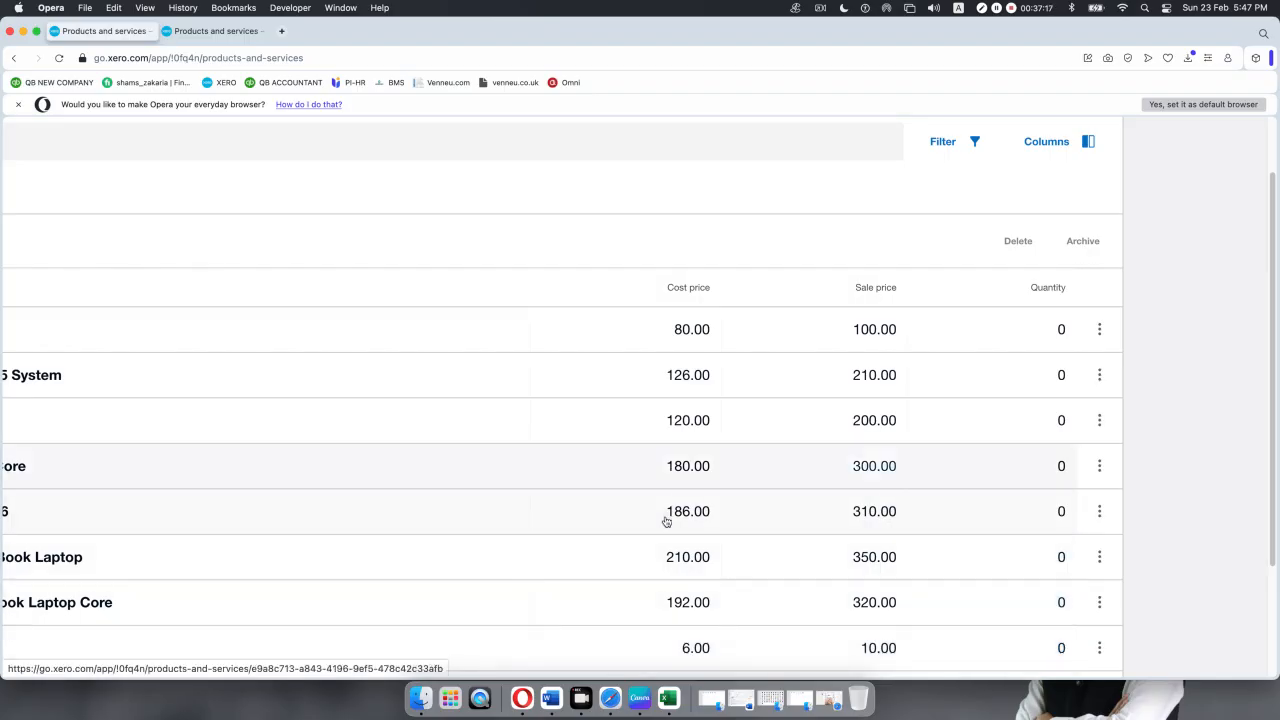
pyautogui.hscroll(-3, 666, 521)
pyautogui.hscroll(-5, 666, 521)
pyautogui.scroll(3, 666, 521)
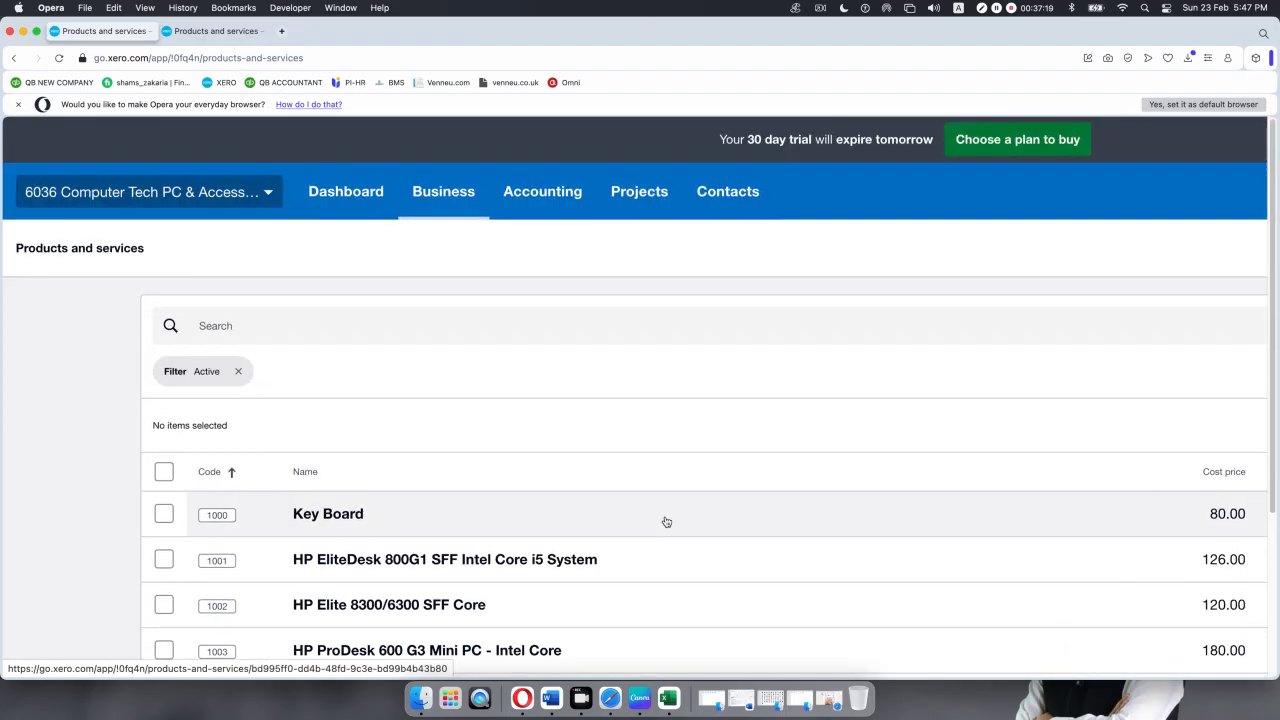
# - Open the Opening Balances import for the inventory items
pyautogui.hscroll(6, 666, 521)
pyautogui.hscroll(-1, 666, 521)
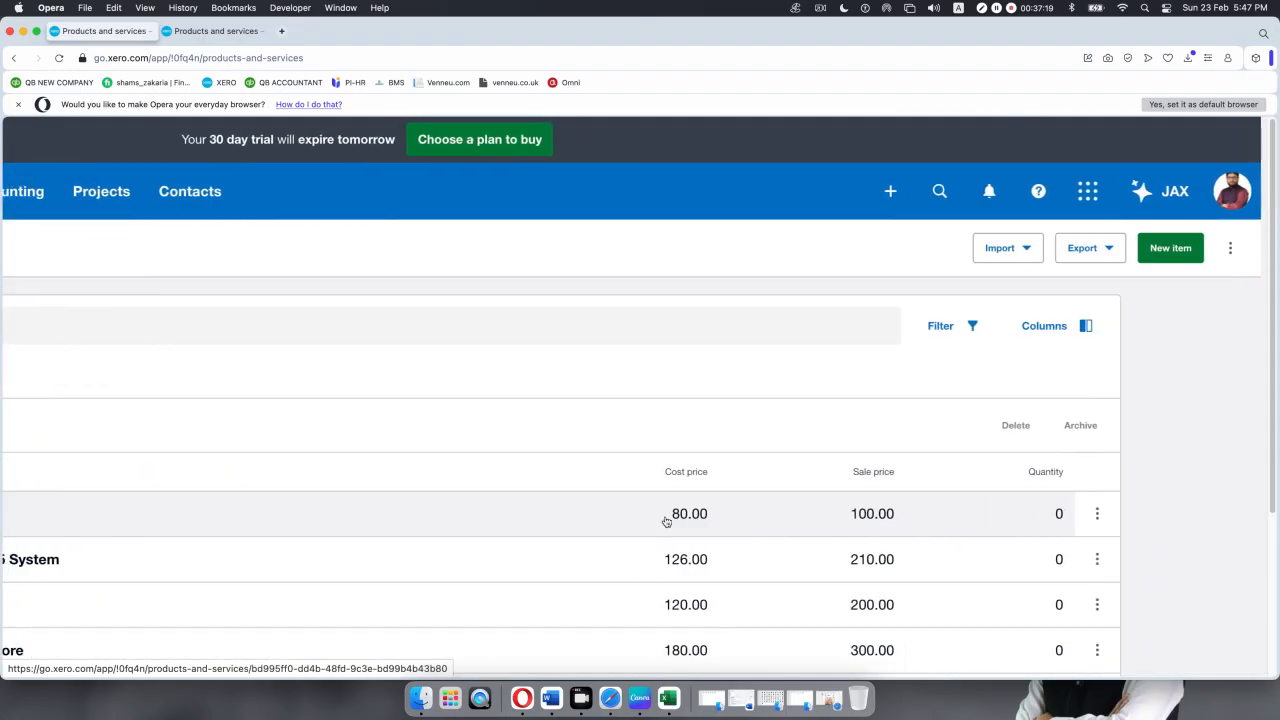
pyautogui.click(1025, 248)
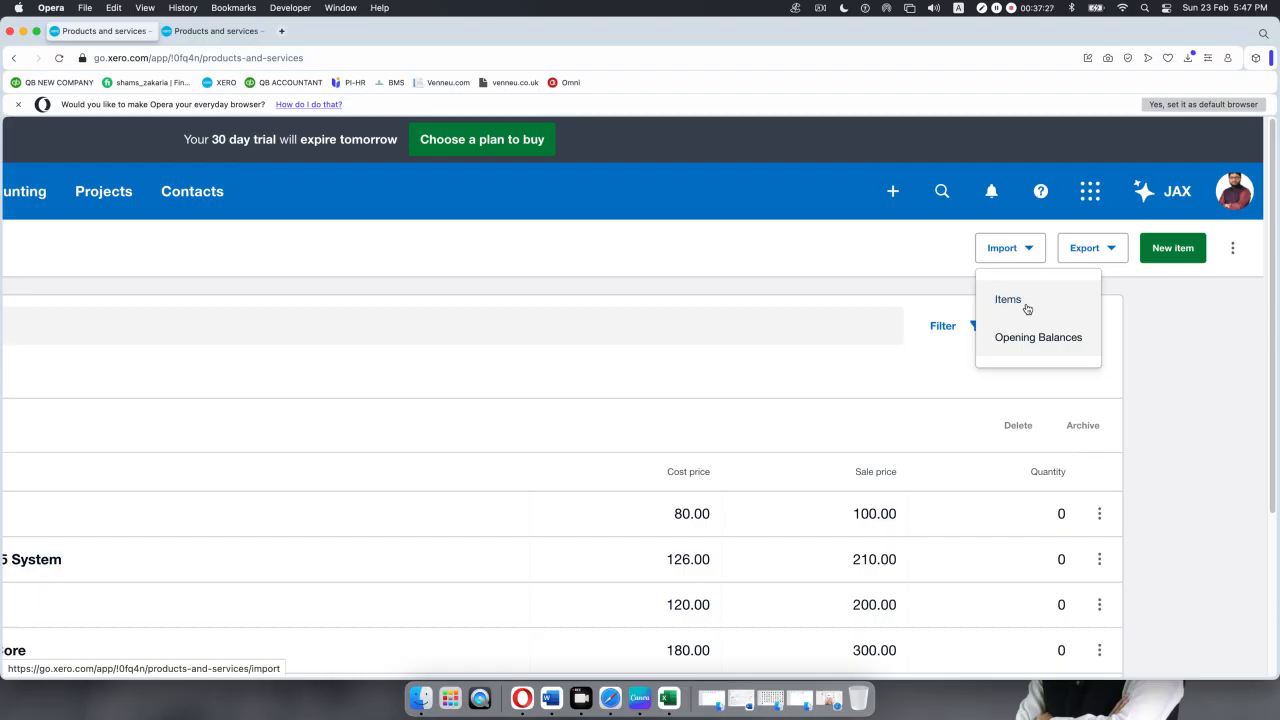
pyautogui.click(1015, 339)
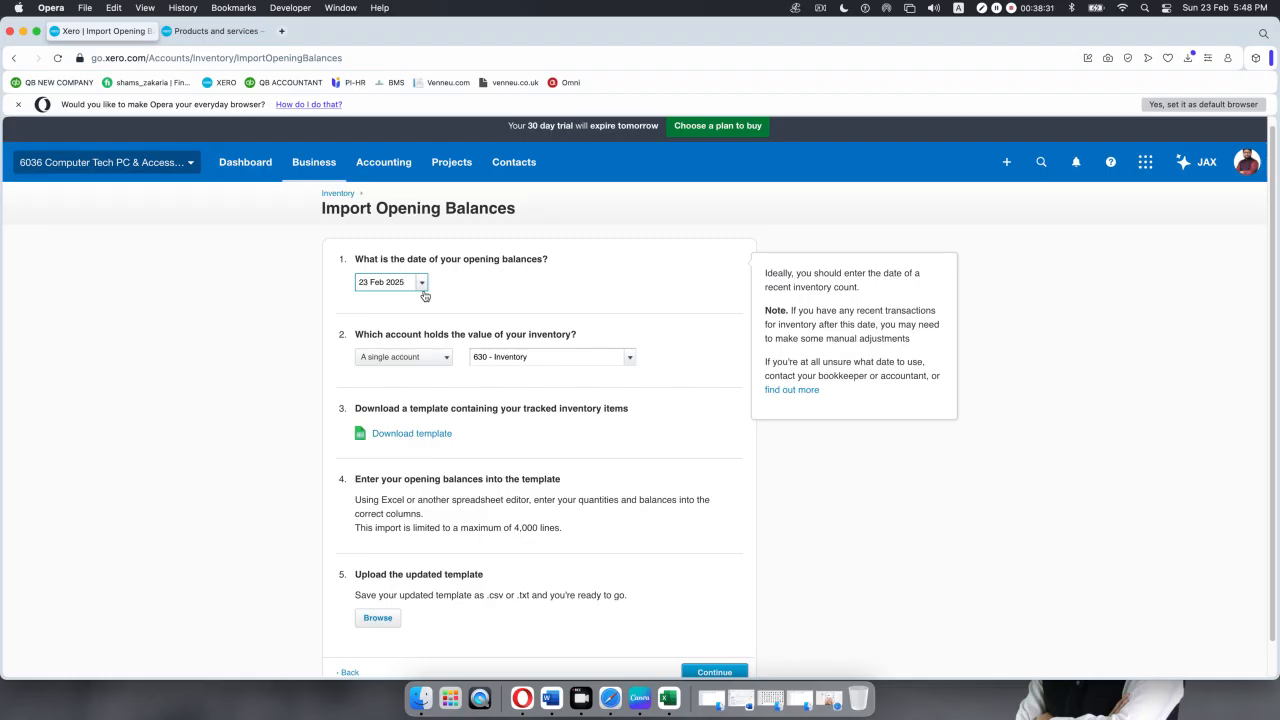
# - Set the date of the inventory opening balances to 1 Jan 2021
pyautogui.click(422, 288)
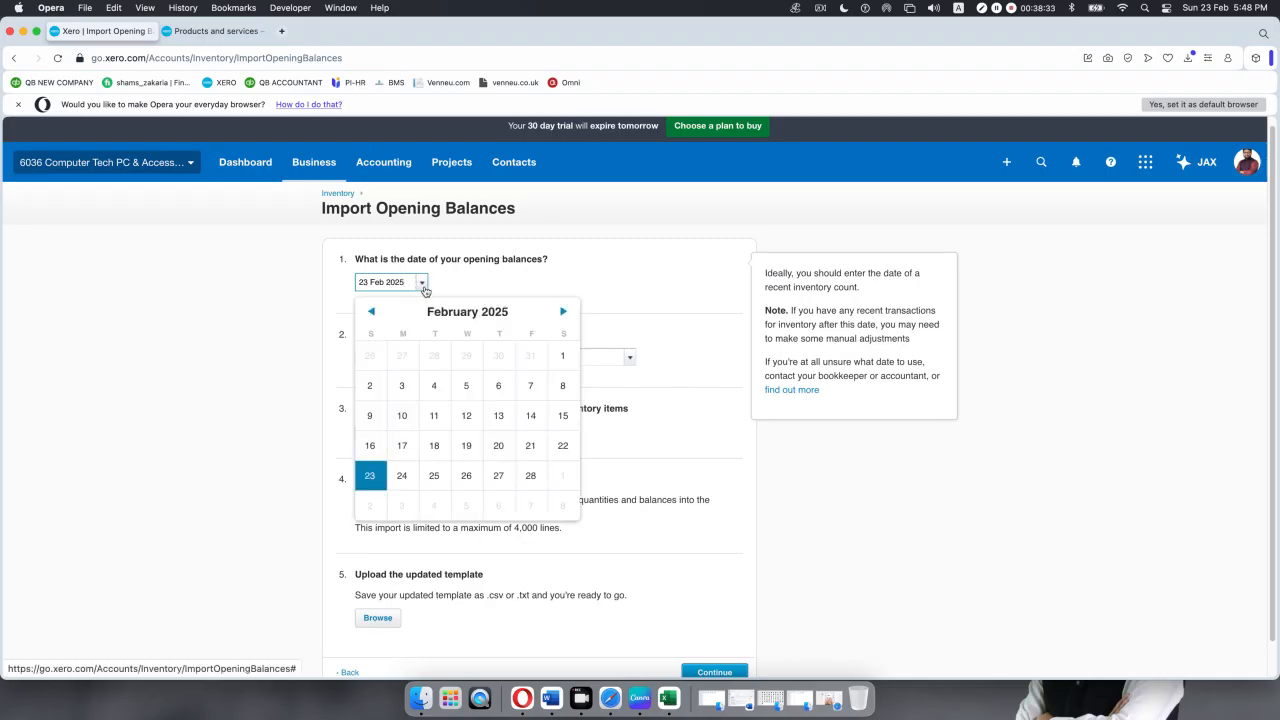
pyautogui.click(460, 312)
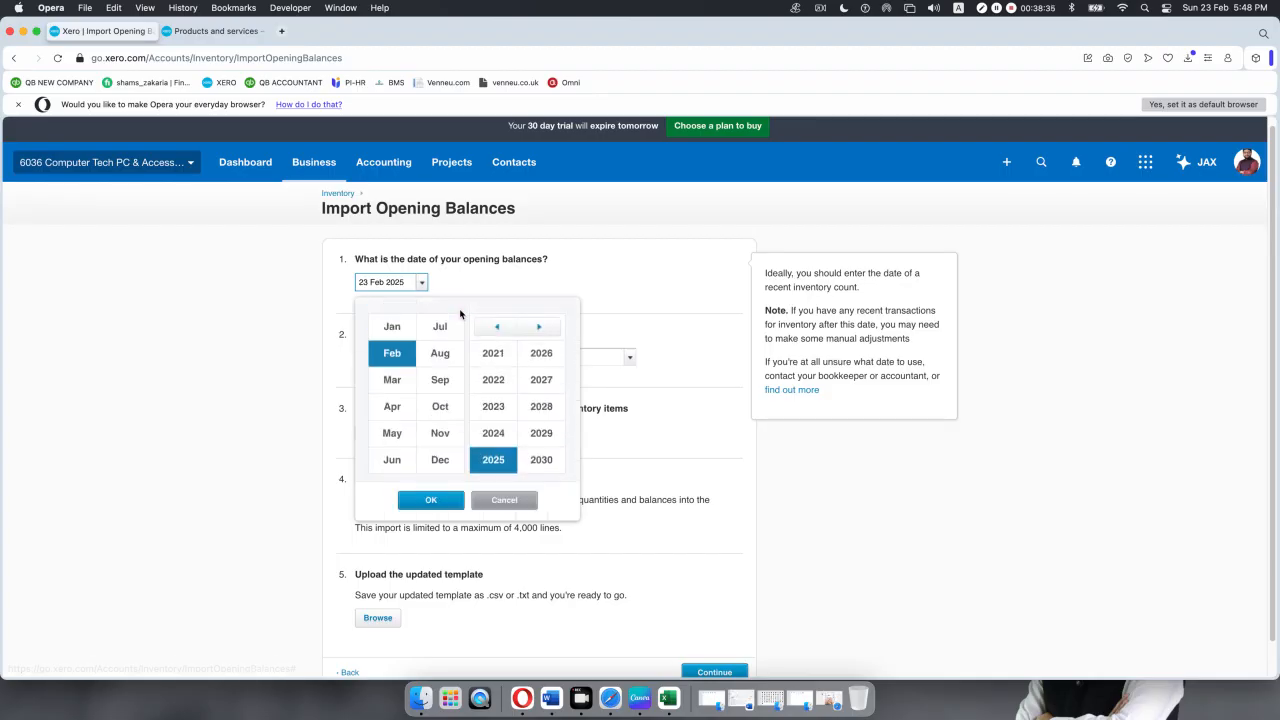
pyautogui.click(487, 355)
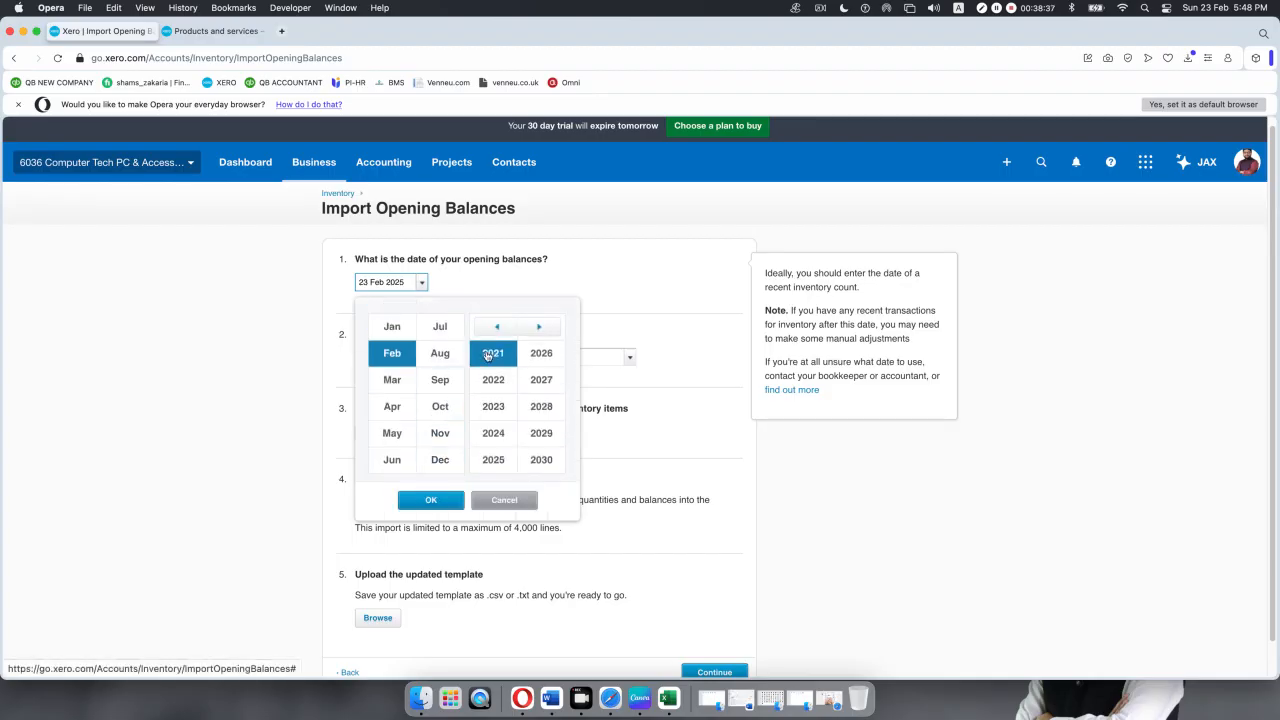
pyautogui.click(392, 326)
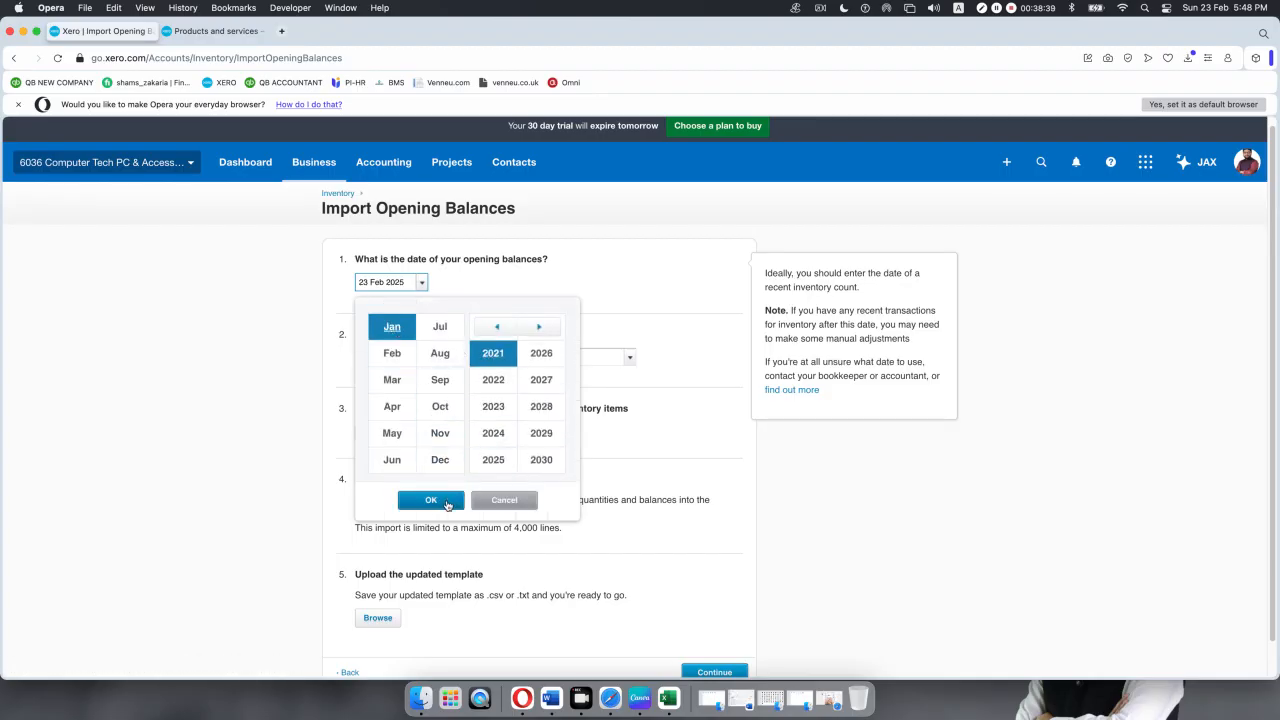
pyautogui.click(431, 500)
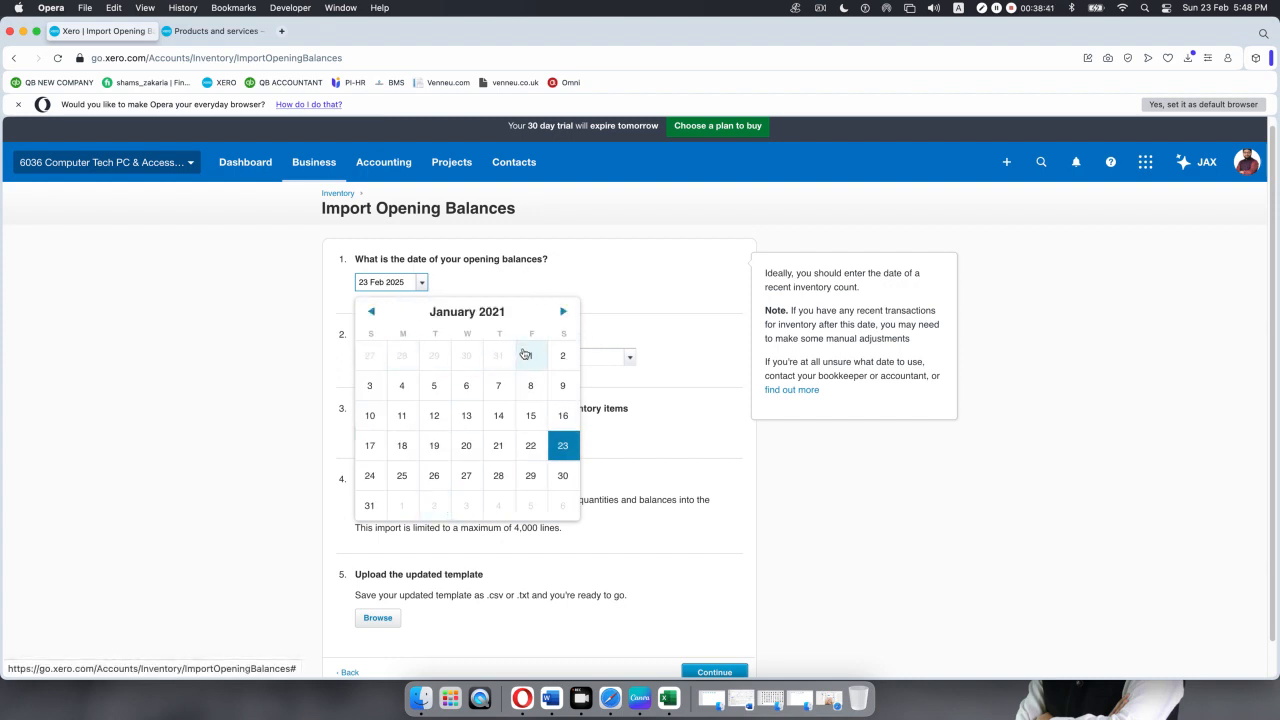
pyautogui.click(524, 355)
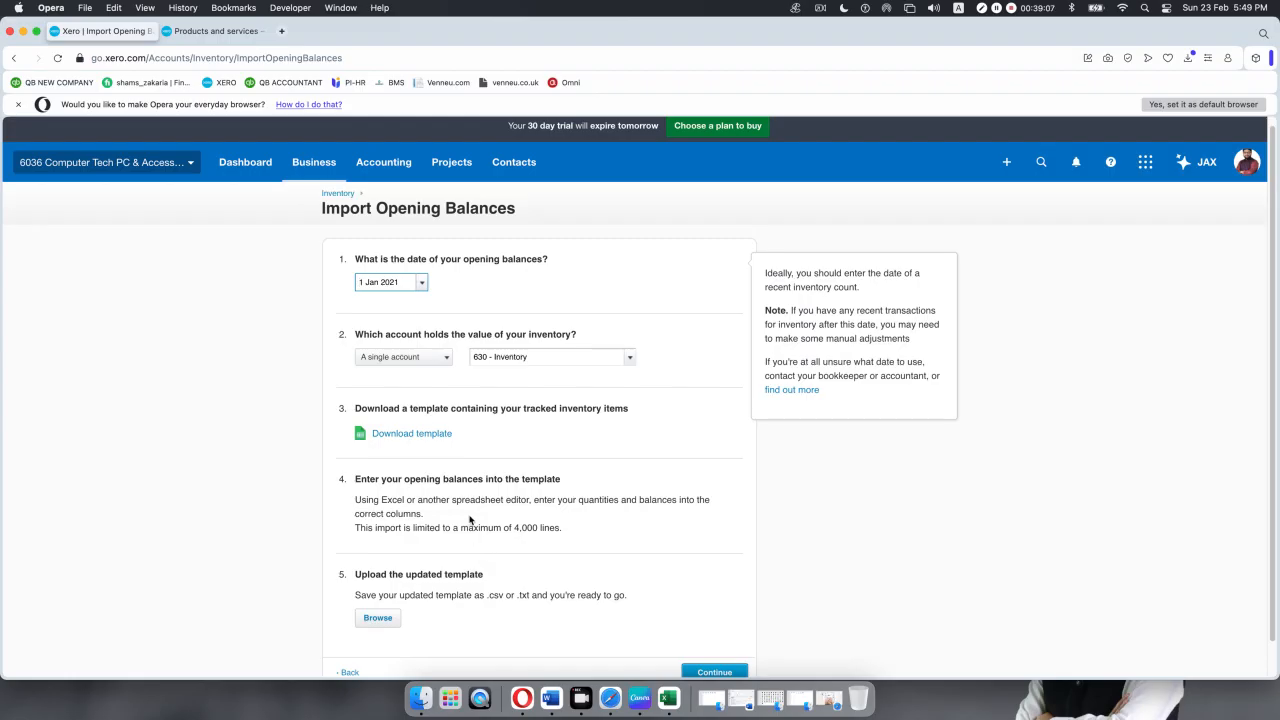
# - Download the opening balances template containing the tracked inventory items
pyautogui.scroll(-1, 472, 521)
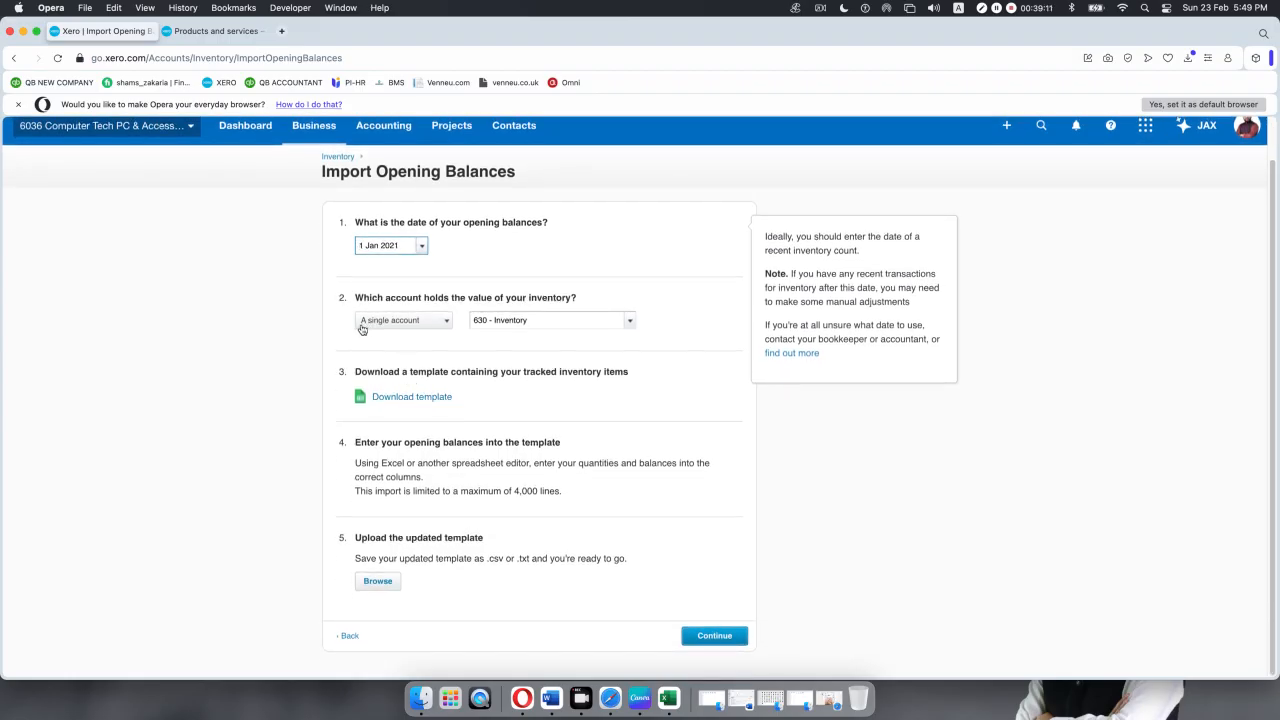
pyautogui.scroll(3, 377, 332)
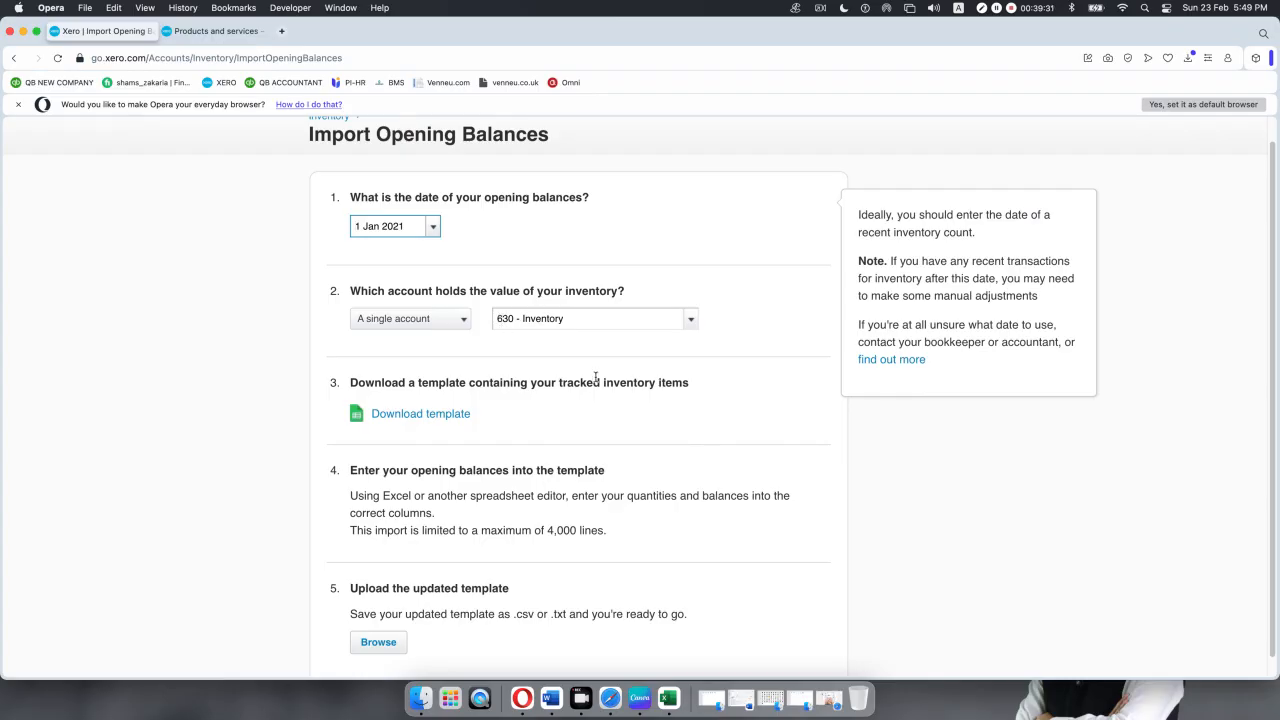
pyautogui.click(411, 415)
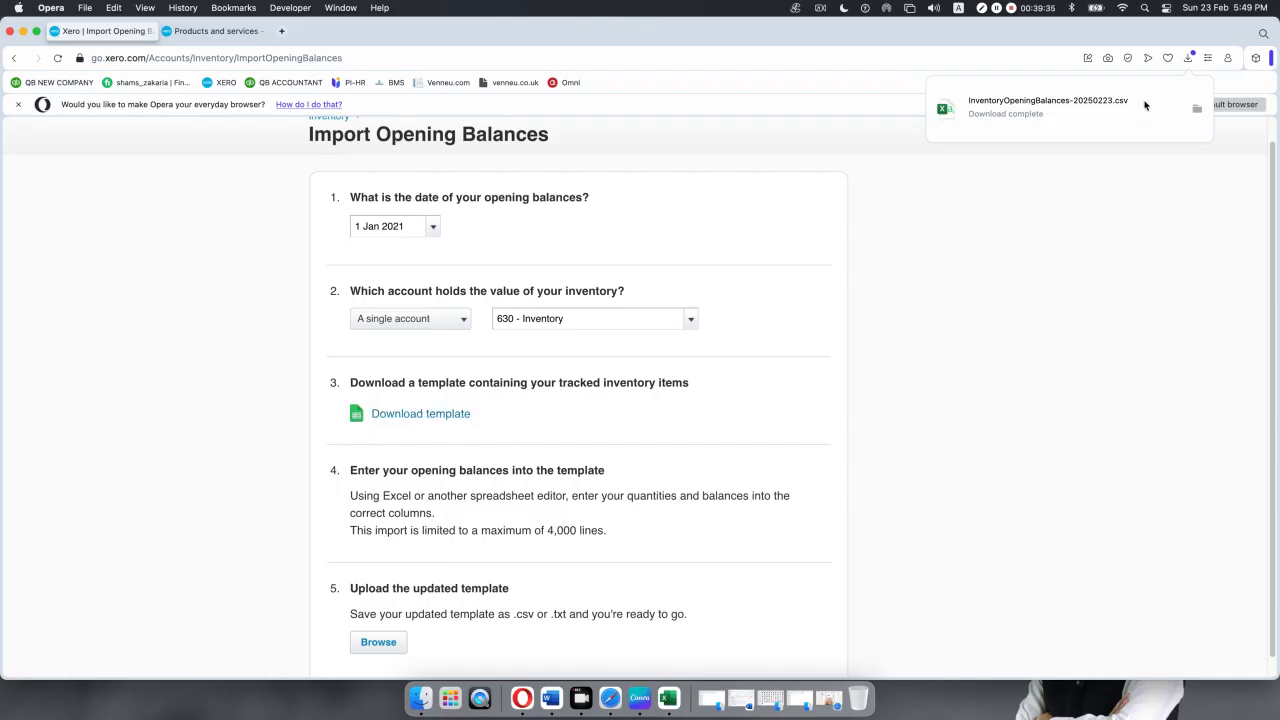
# - Open the downloaded InventoryOpeningBalances-20250223.csv in Excel and fit the Item Name and Inventory Asset Account columns to their contents
pyautogui.click(1064, 108)
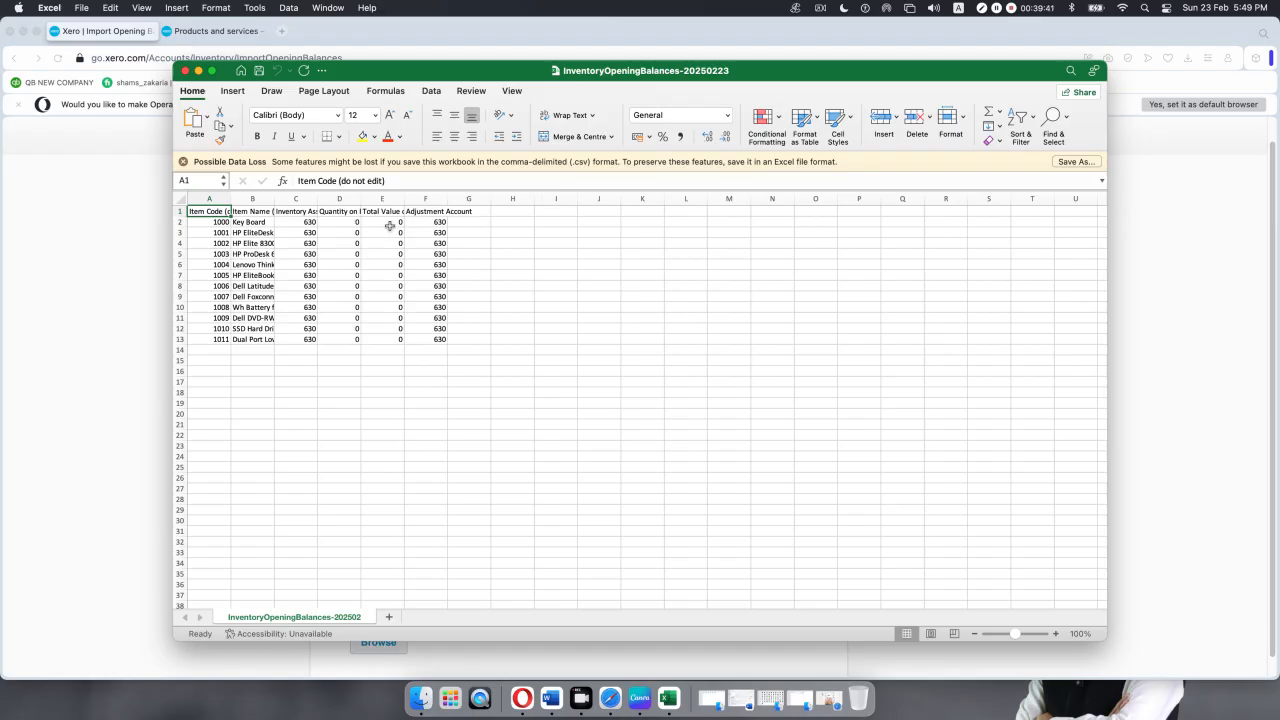
pyautogui.scroll(5, 390, 226)
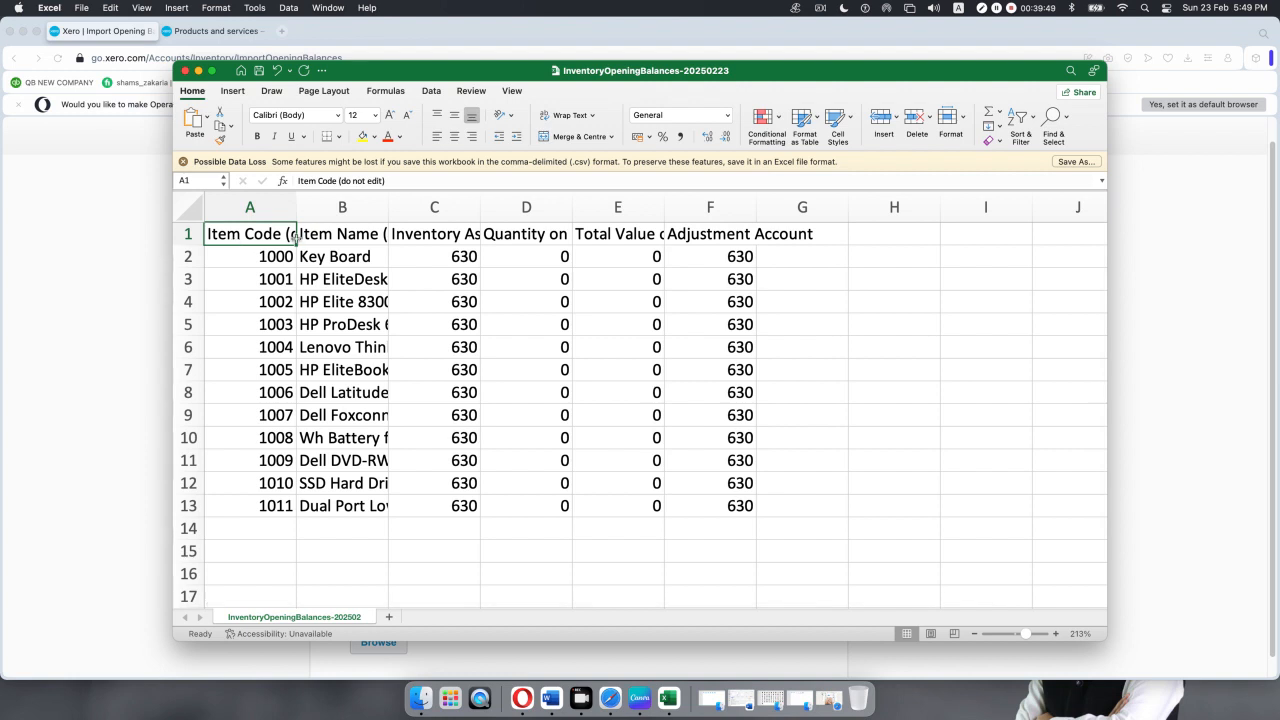
pyautogui.click(383, 199)
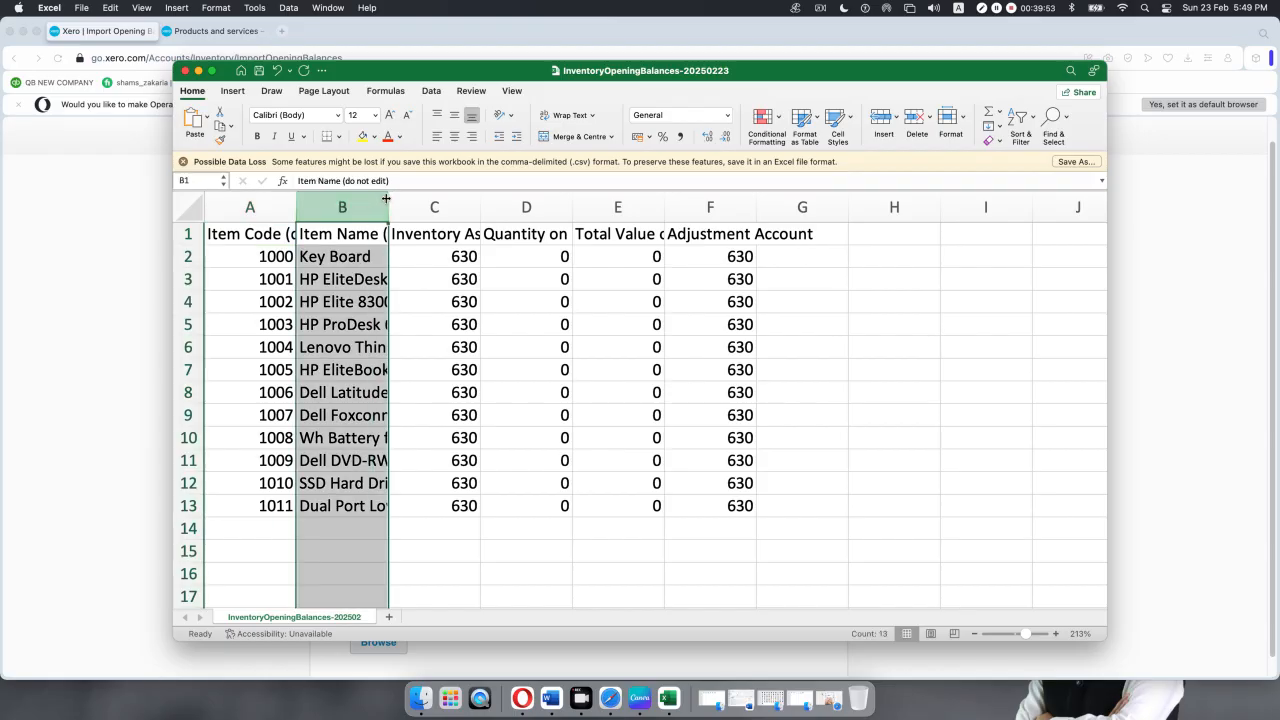
pyautogui.doubleClick(386, 199)
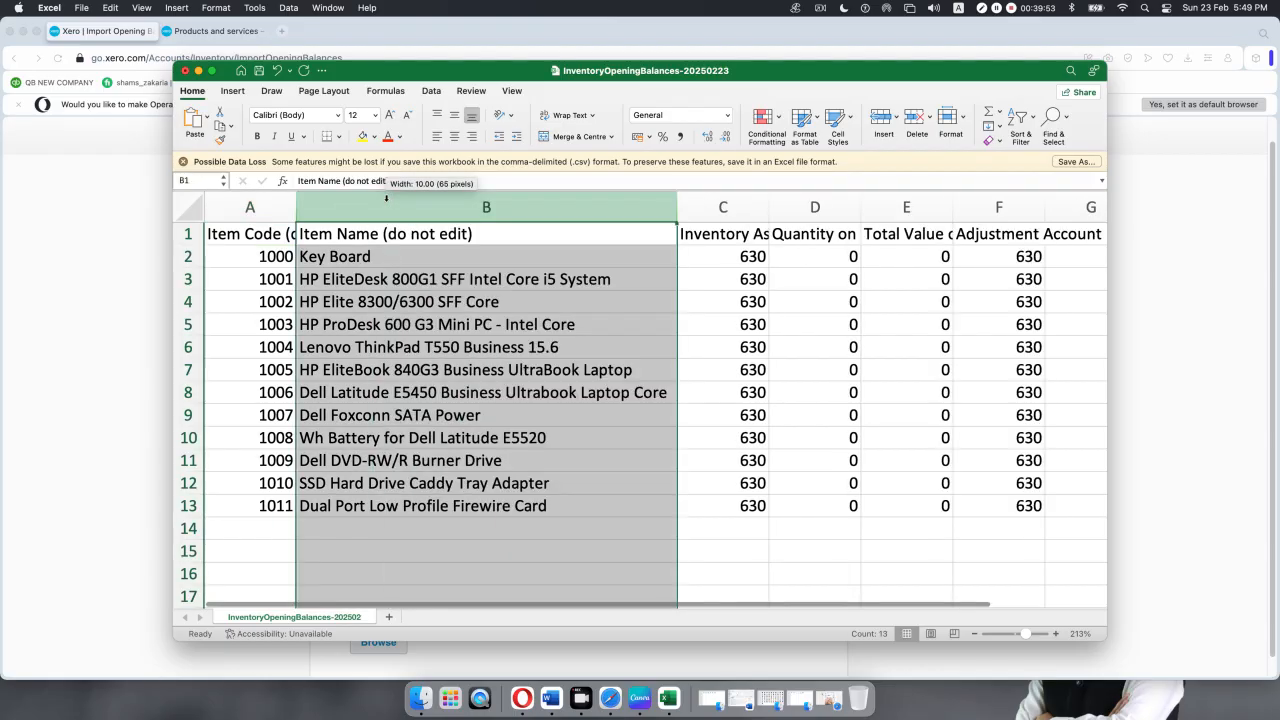
pyautogui.doubleClick(768, 207)
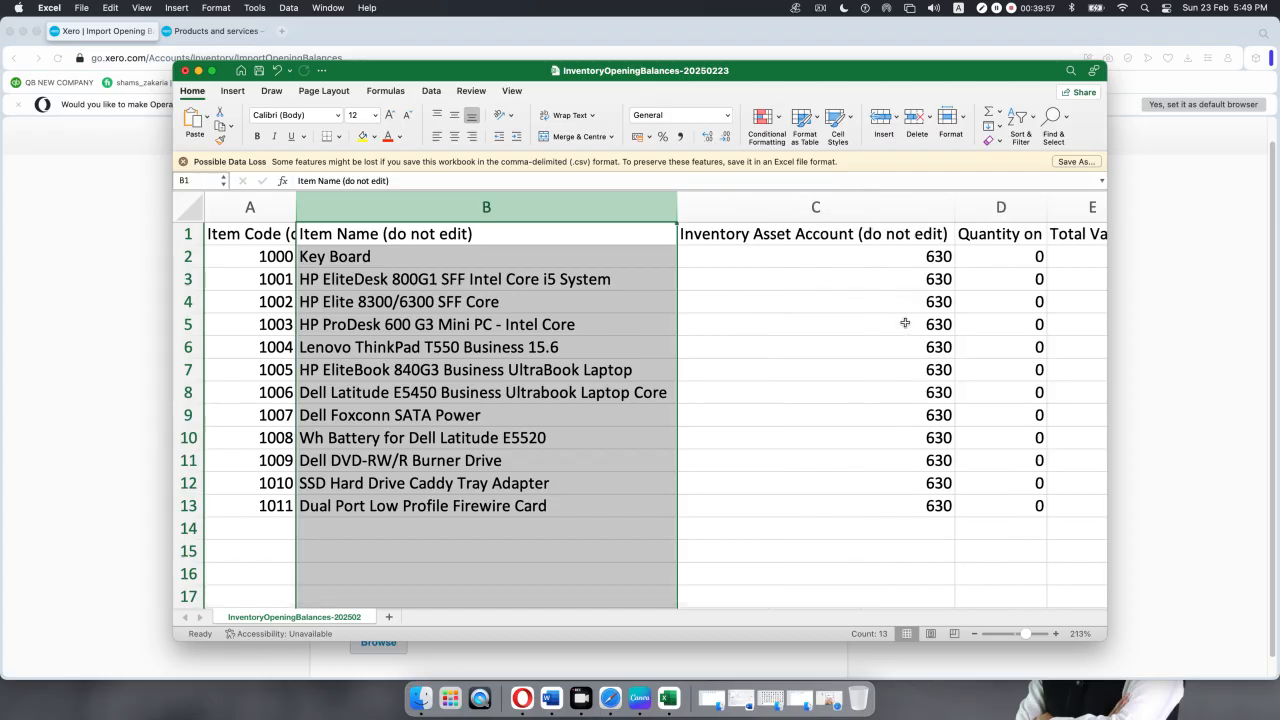
# - Examine the template's account, quantity and total value columns, and close the workbook without saving
pyautogui.hscroll(5, 921, 480)
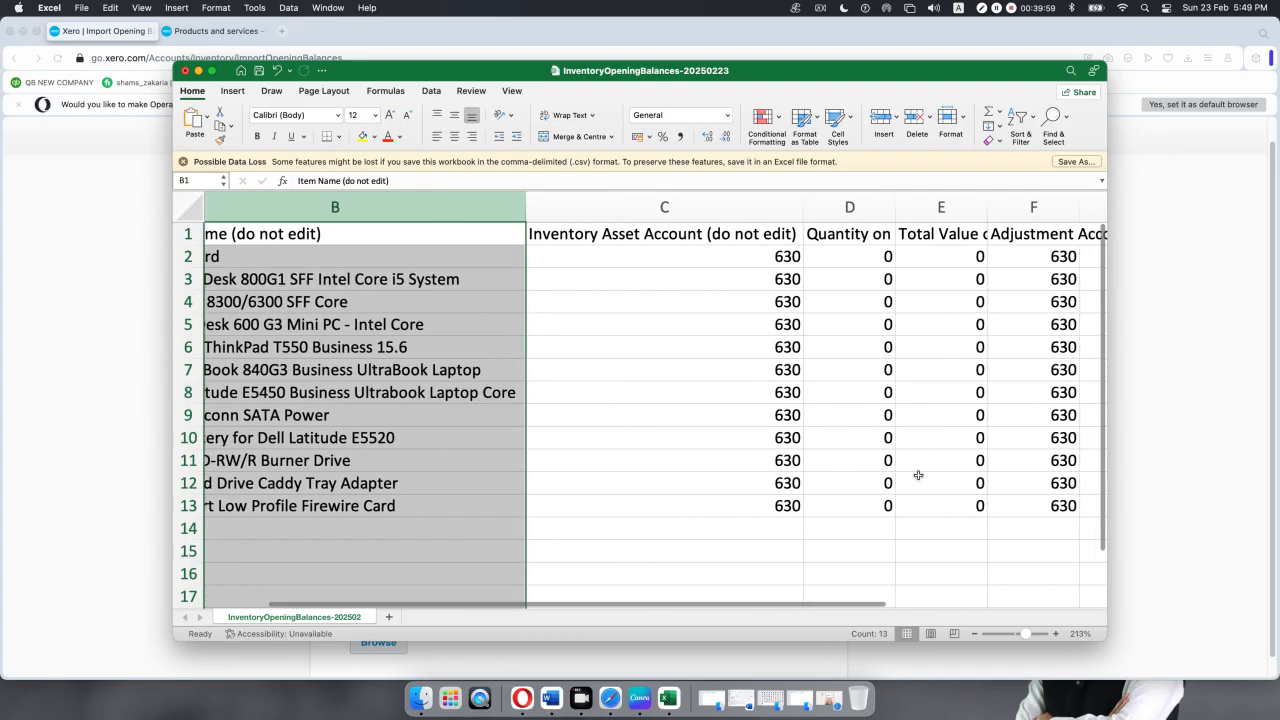
pyautogui.hscroll(2, 918, 476)
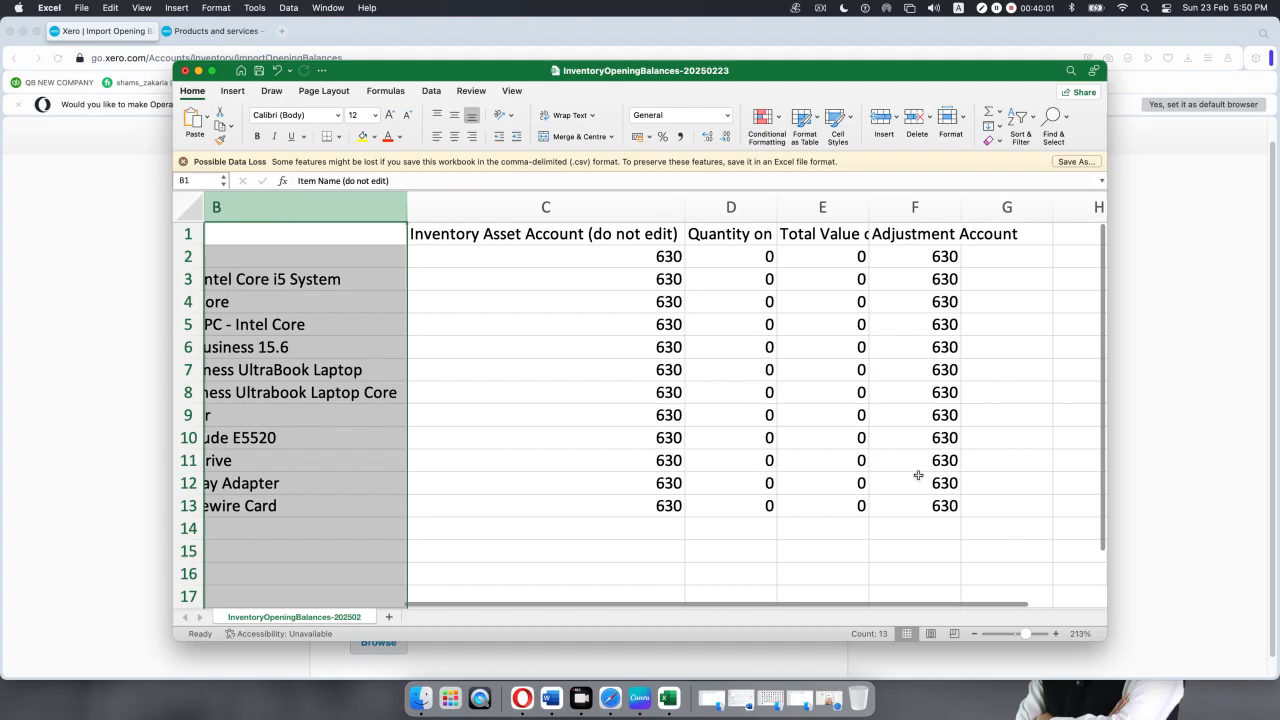
pyautogui.hscroll(2, 840, 262)
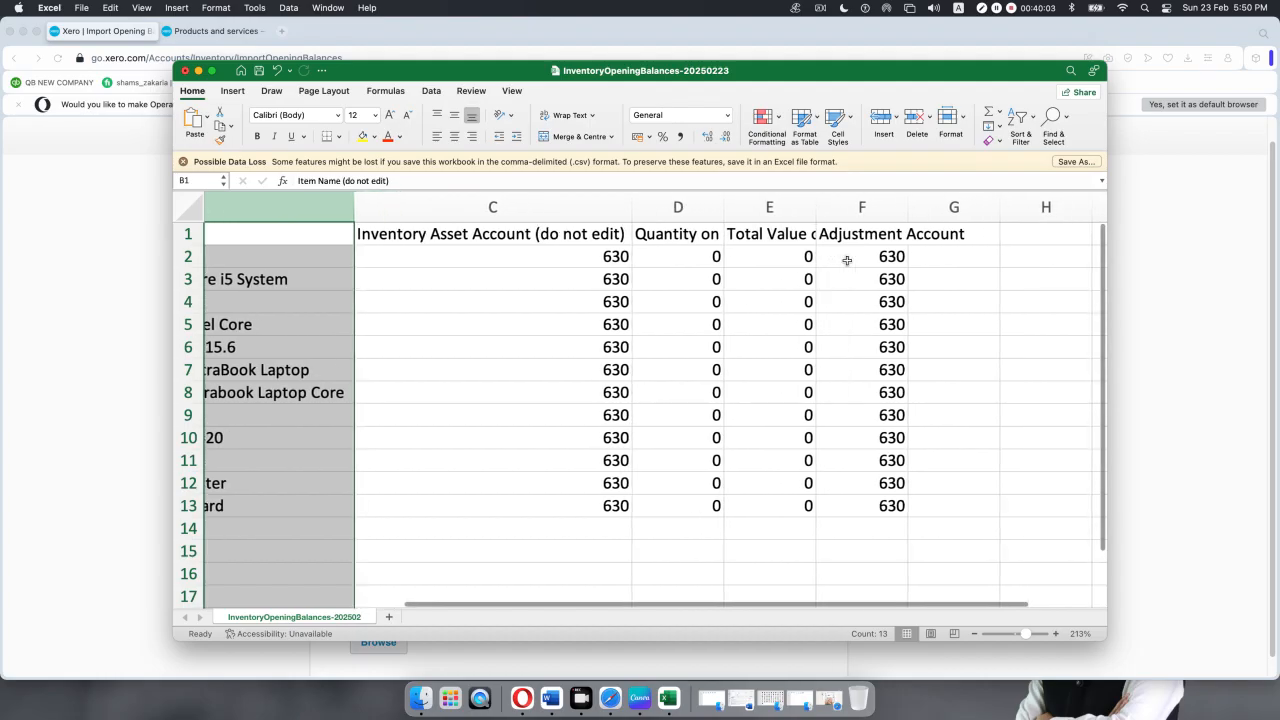
pyautogui.hscroll(2, 846, 260)
pyautogui.hscroll(5, 846, 260)
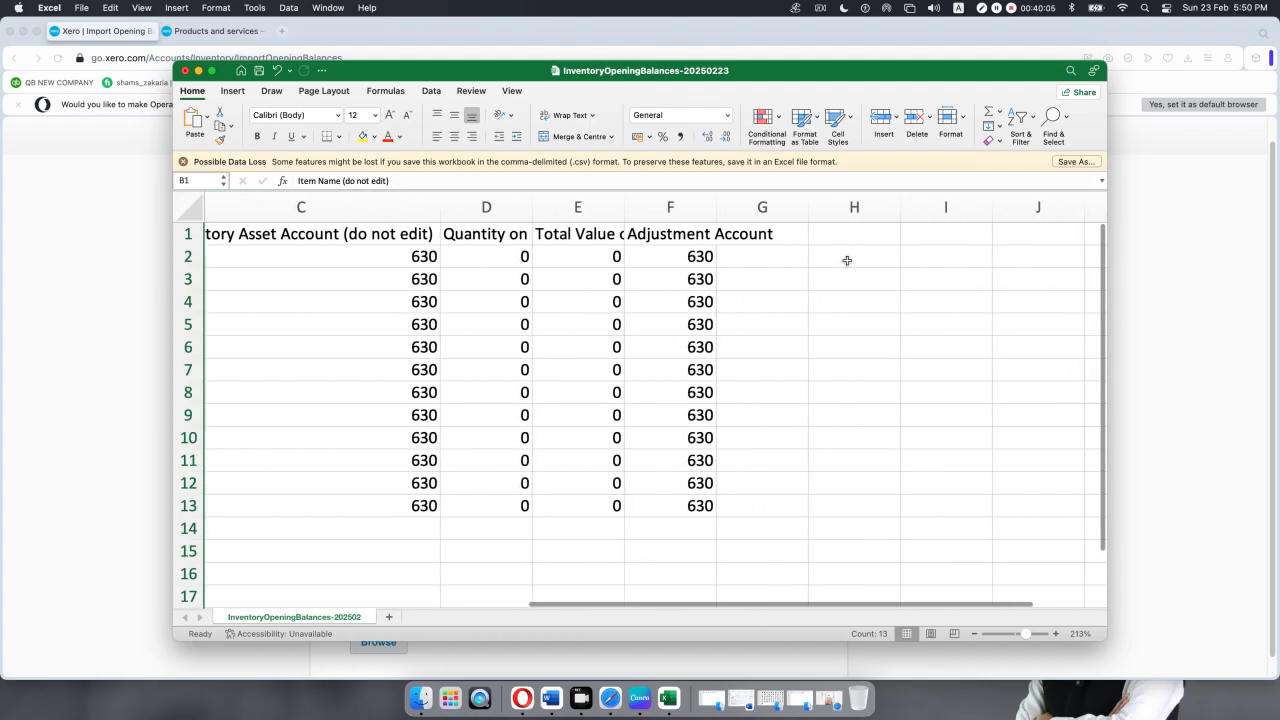
pyautogui.hscroll(-6, 846, 259)
pyautogui.hscroll(-6, 846, 258)
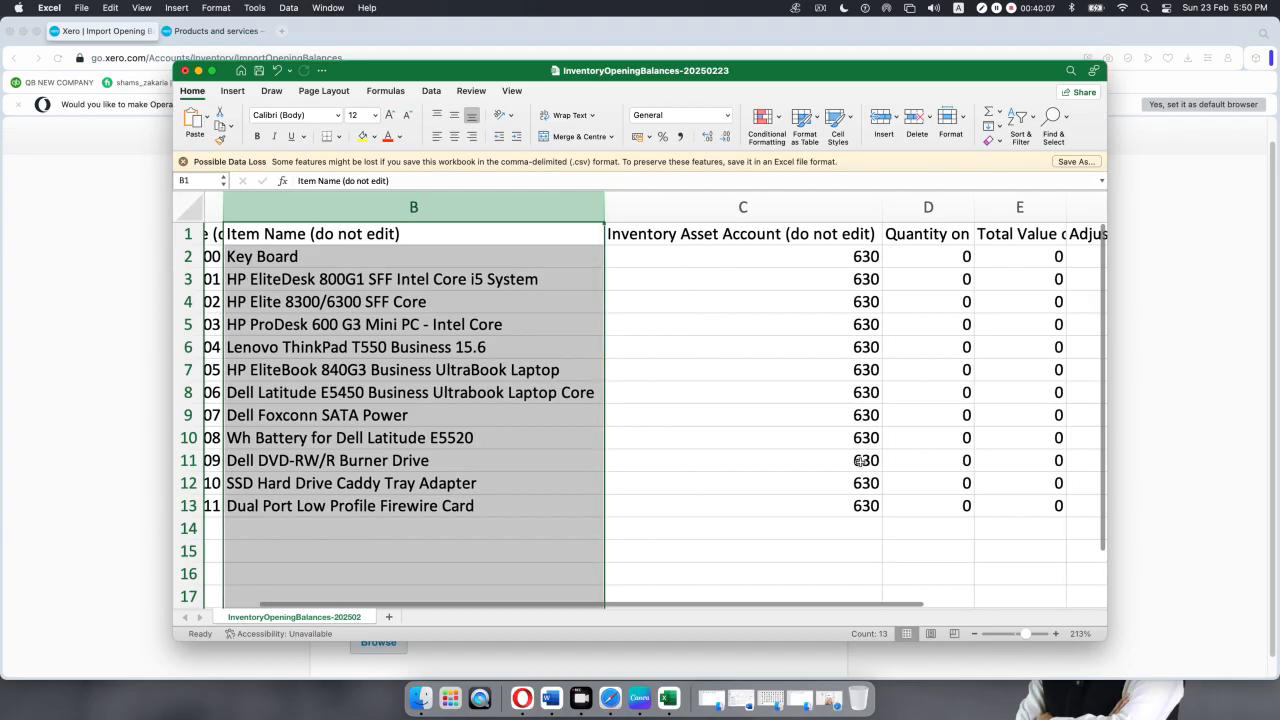
pyautogui.hscroll(-2, 855, 458)
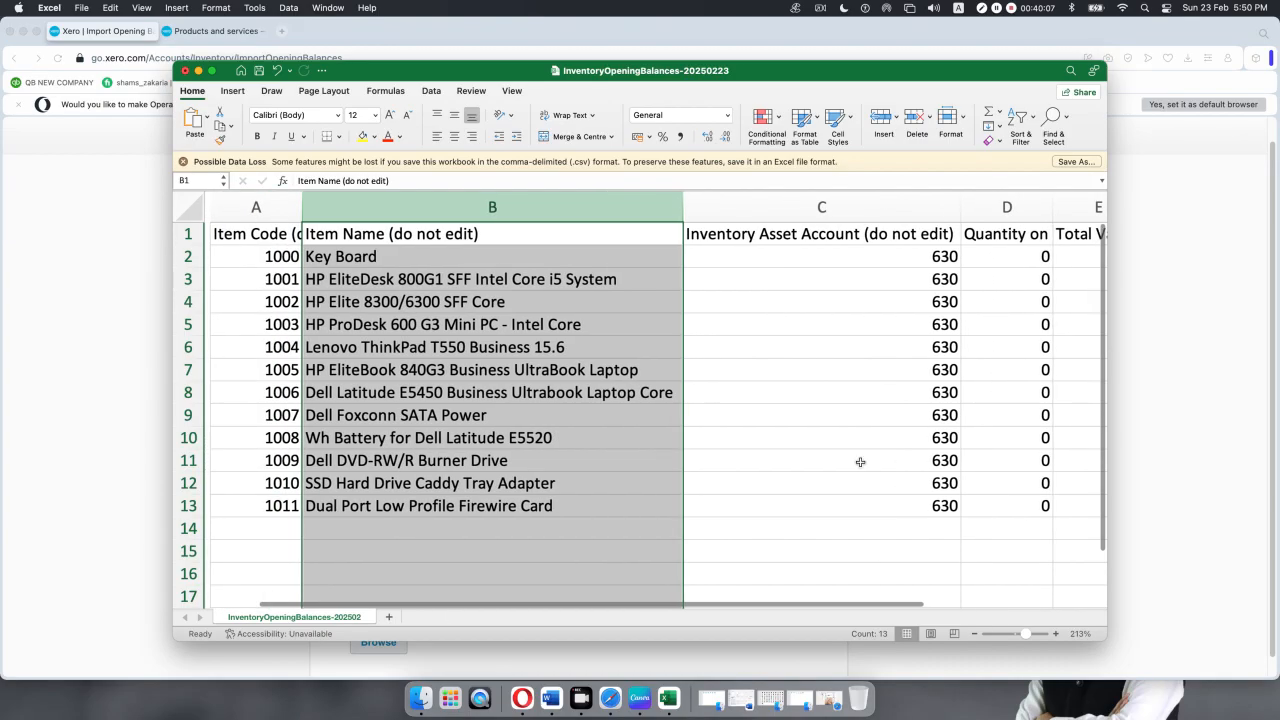
pyautogui.click(185, 71)
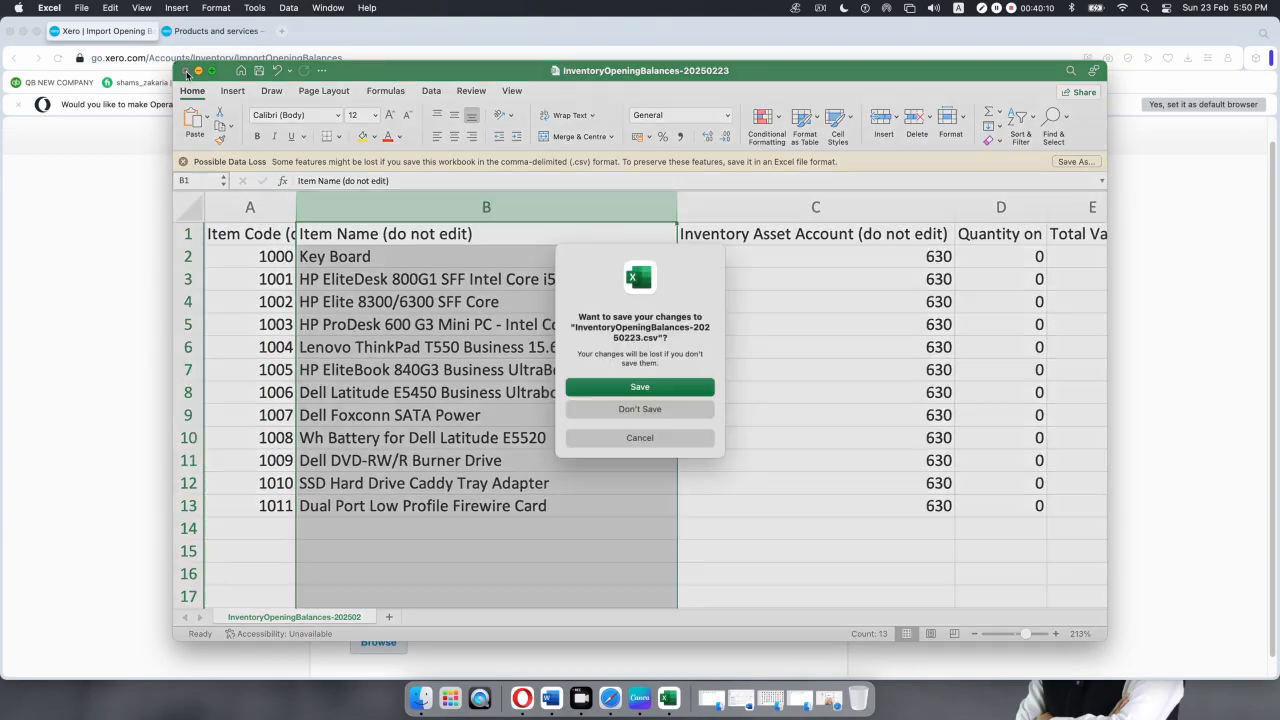
pyautogui.click(631, 411)
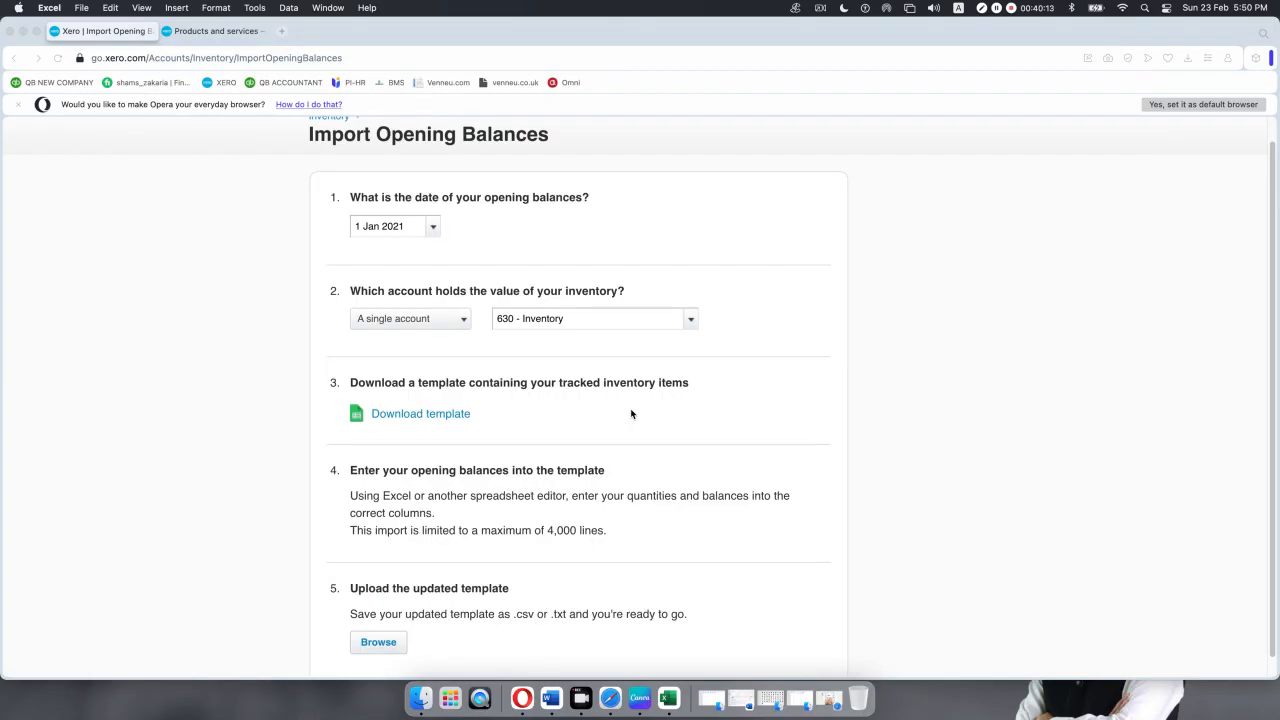
# - Download the opening balances template again, open the new copy in Excel, and fit the Item Name column to its contents
pyautogui.click(420, 417)
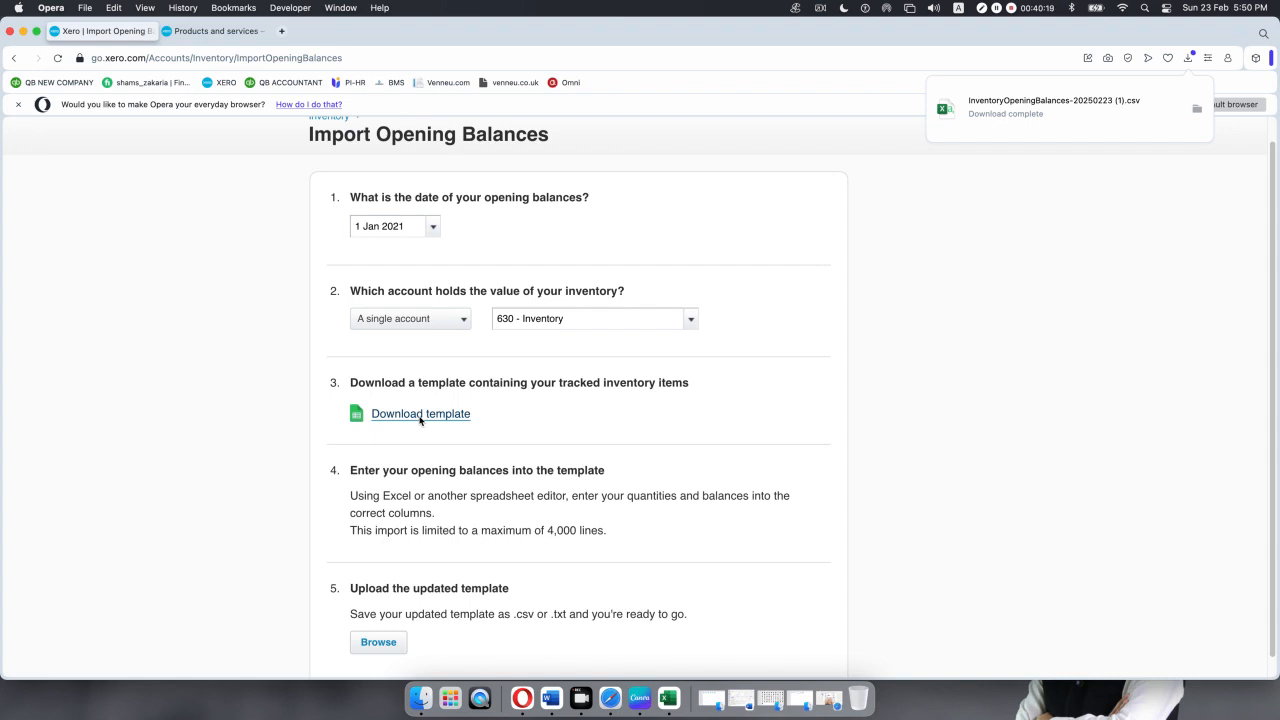
pyautogui.click(1091, 108)
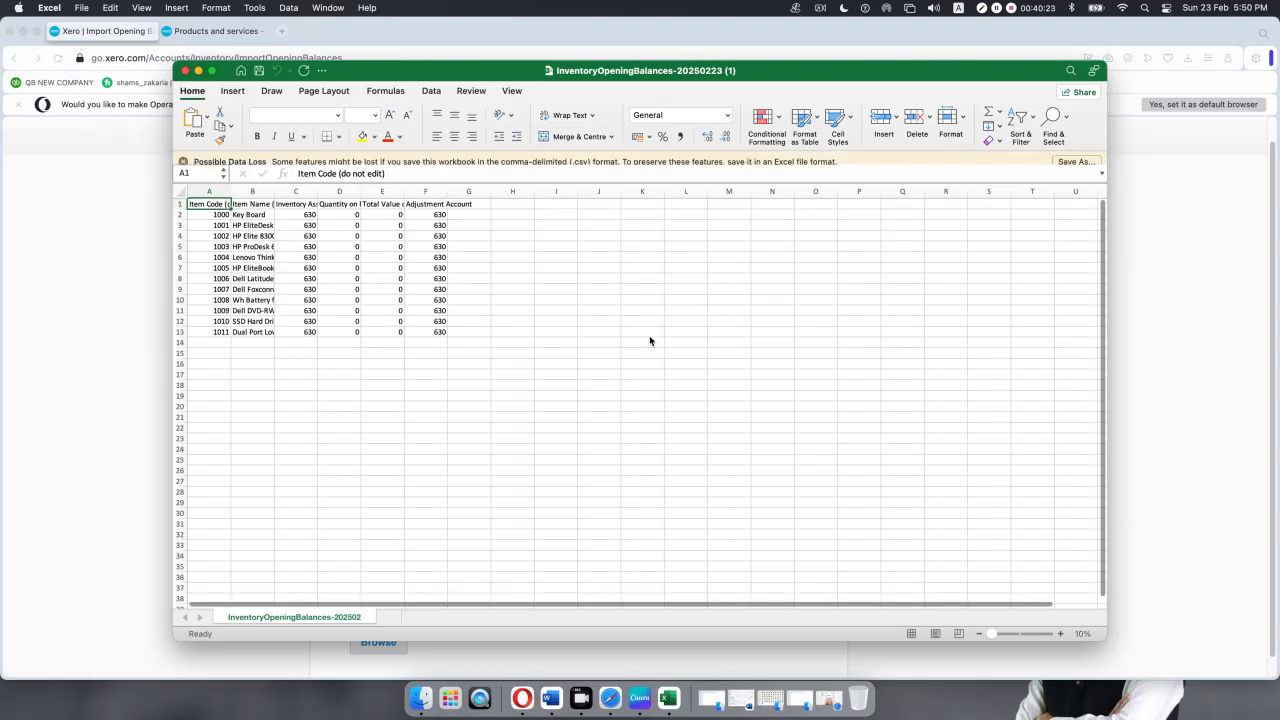
pyautogui.hscroll(3, 649, 341)
pyautogui.hscroll(-3, 720, 380)
pyautogui.scroll(-3, 720, 380)
pyautogui.scroll(3, 720, 380)
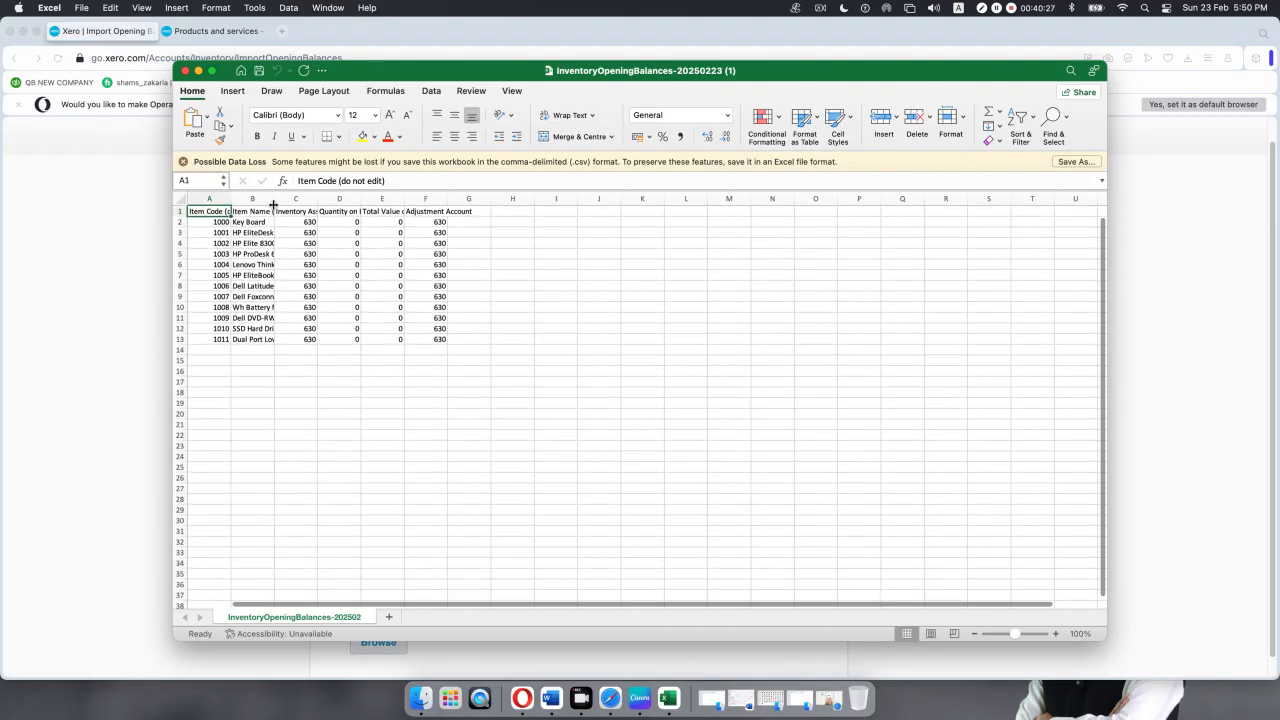
pyautogui.doubleClick(274, 199)
pyautogui.click(318, 451)
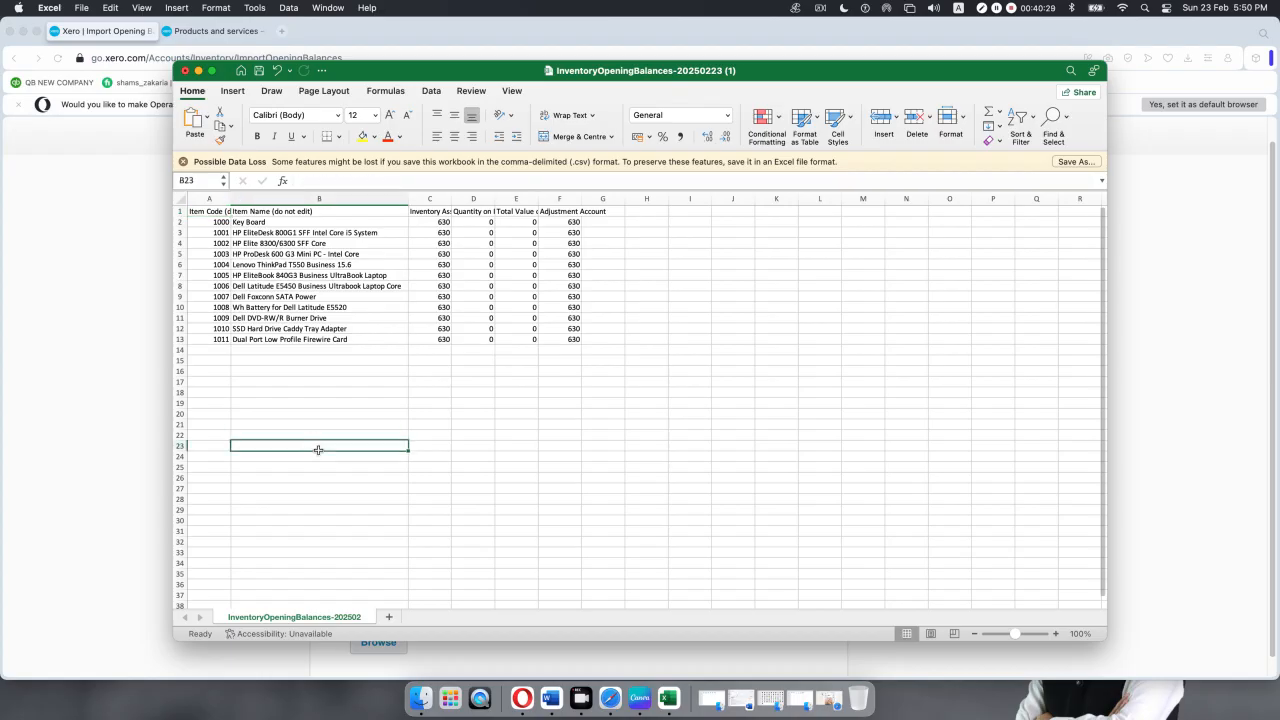
# - Review the template's item codes and names, and the first item's quantity and total value cells
pyautogui.moveTo(218, 222); pyautogui.dragTo(216, 340)
pyautogui.moveTo(260, 221); pyautogui.dragTo(260, 339)
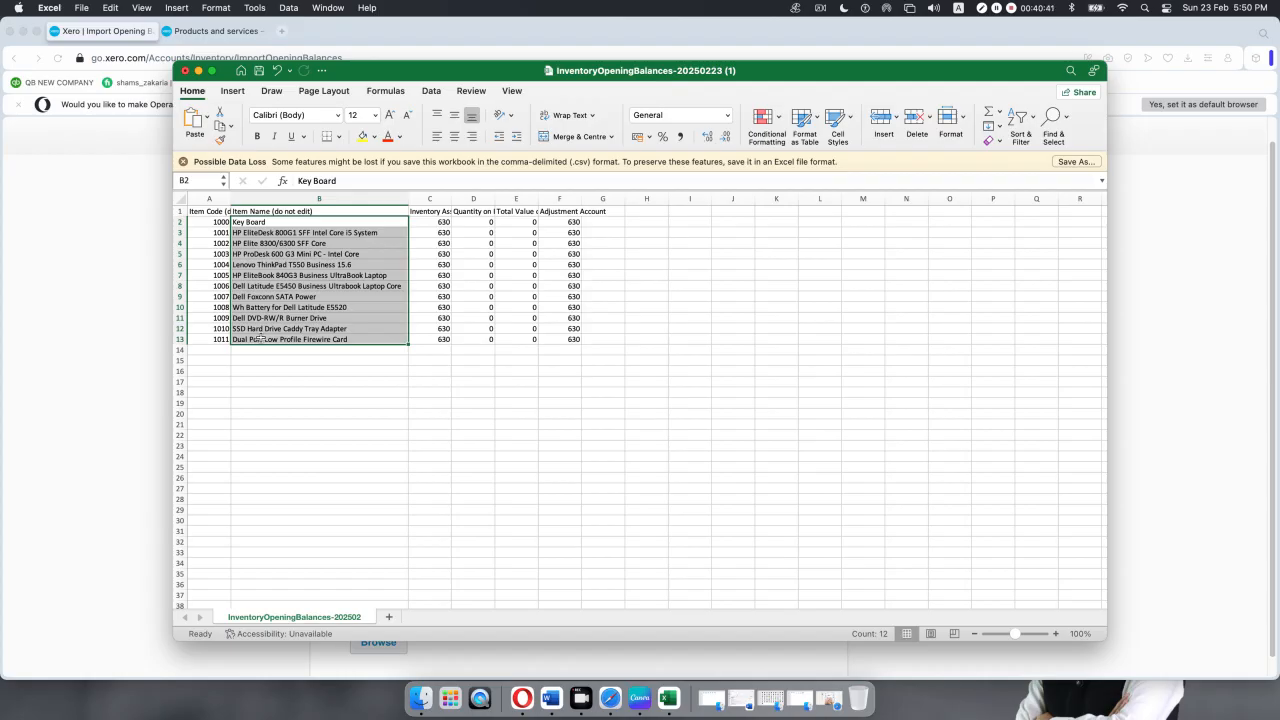
pyautogui.click(479, 224)
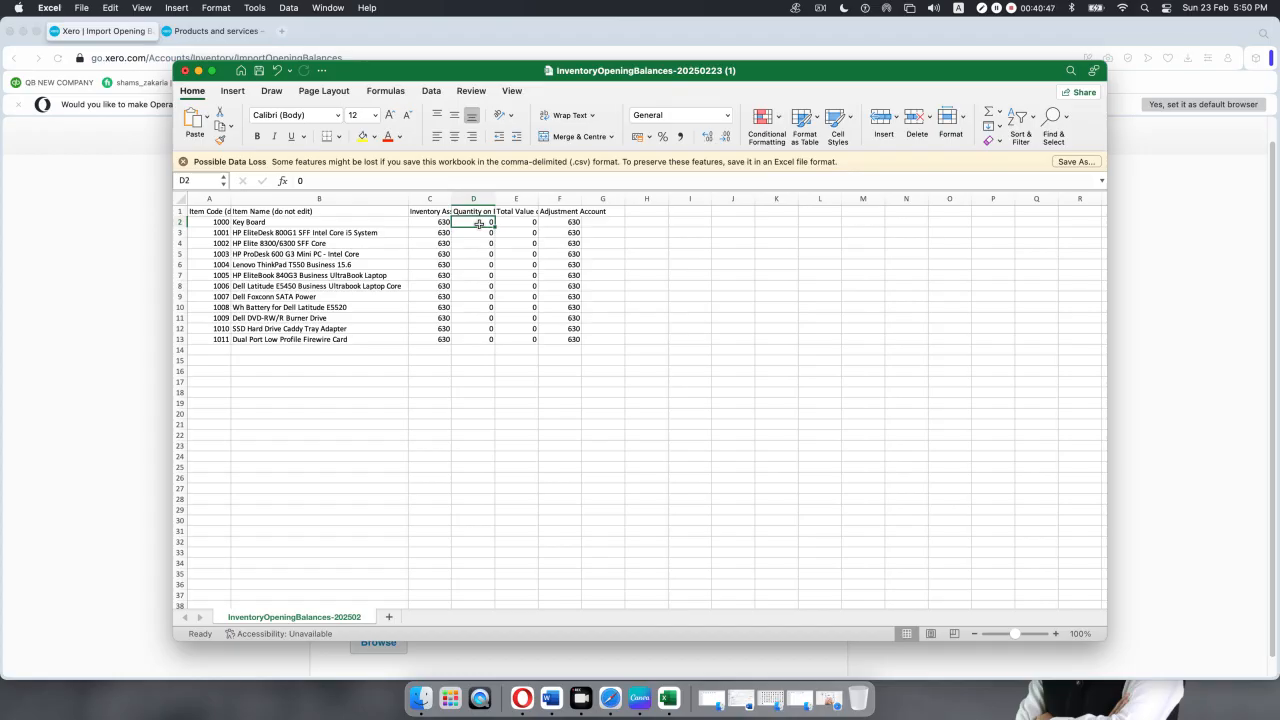
pyautogui.click(508, 222)
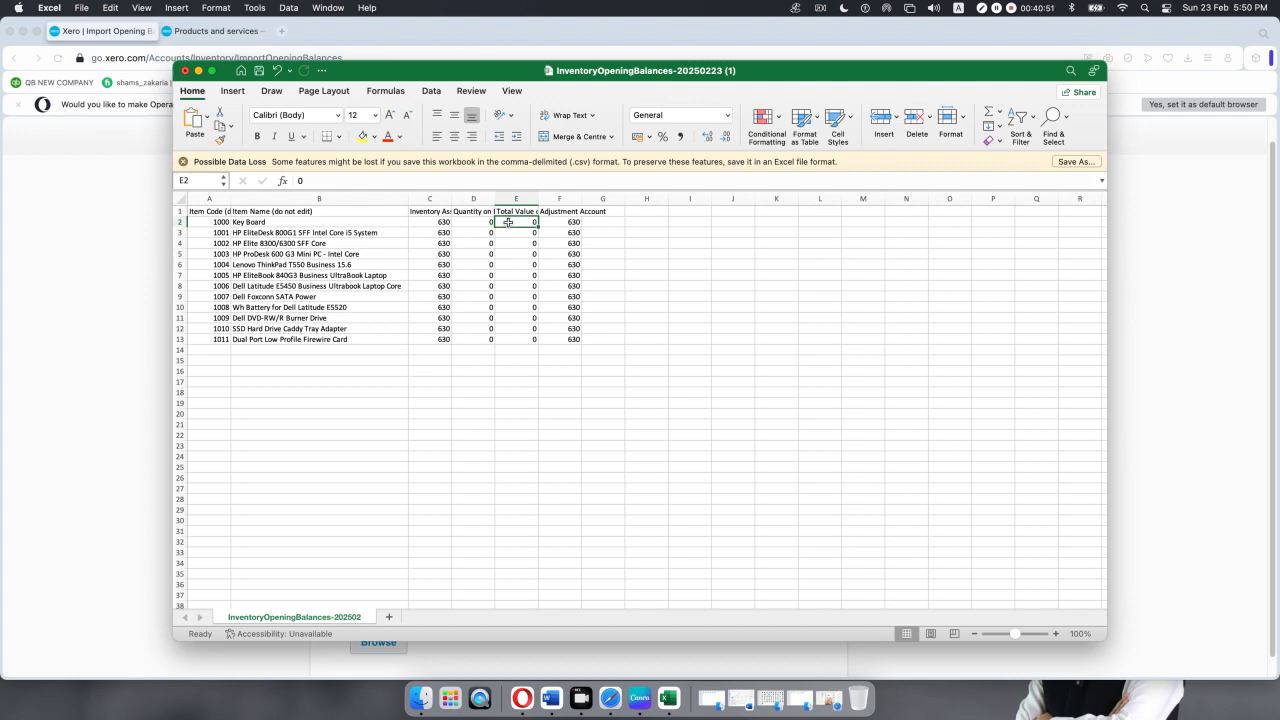
# - Minimise the template and browser windows, and open the Opening Balance Product and Service CSV file from the Xero-02 folder
pyautogui.click(197, 71)
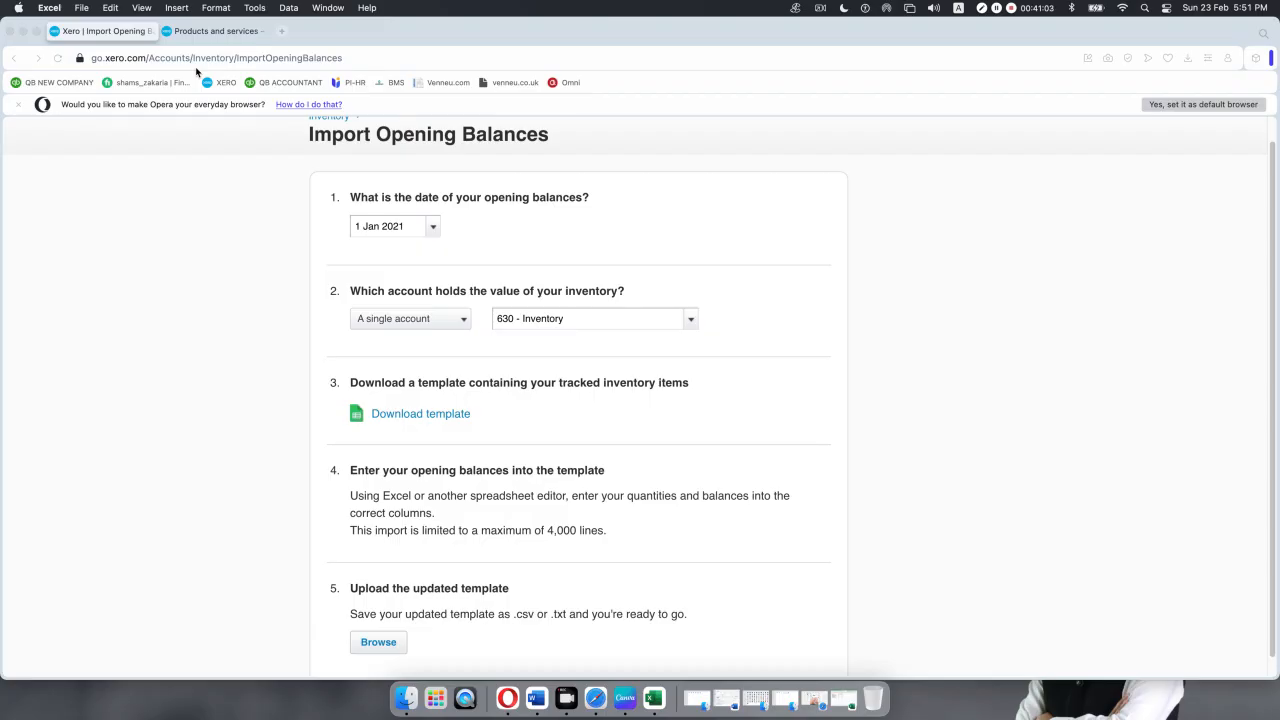
pyautogui.click(23, 31)
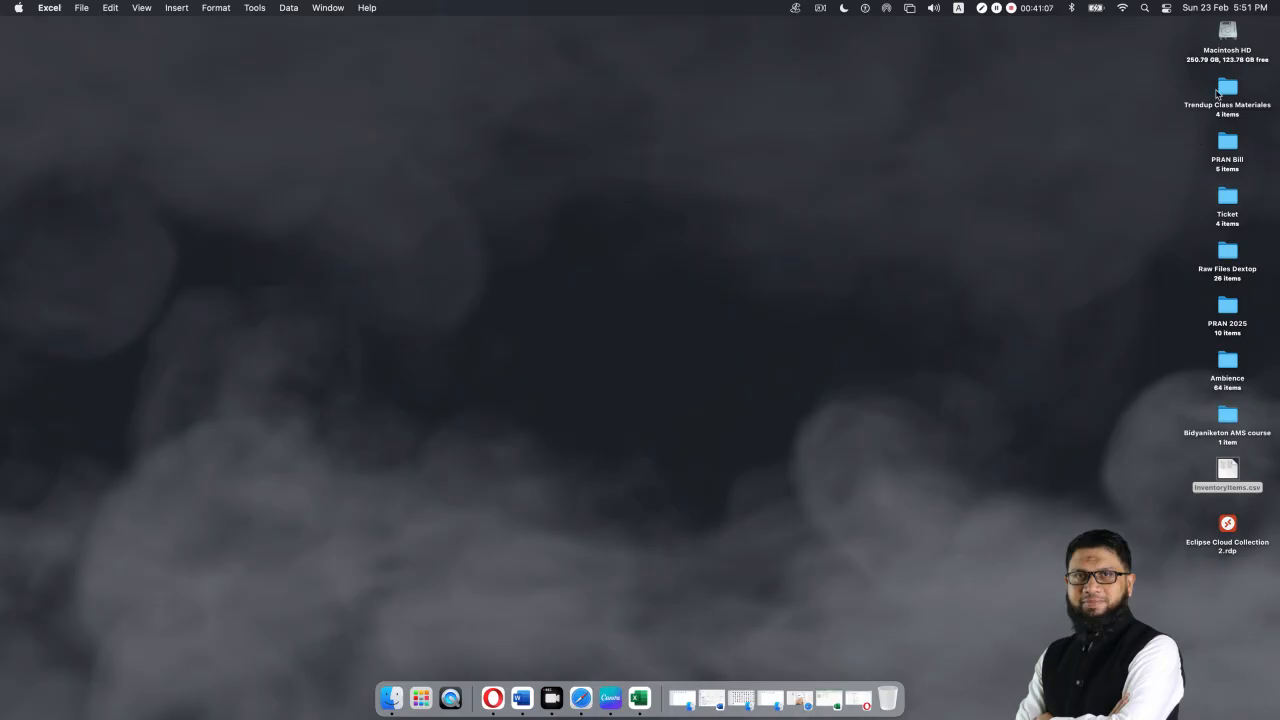
pyautogui.click(1217, 93)
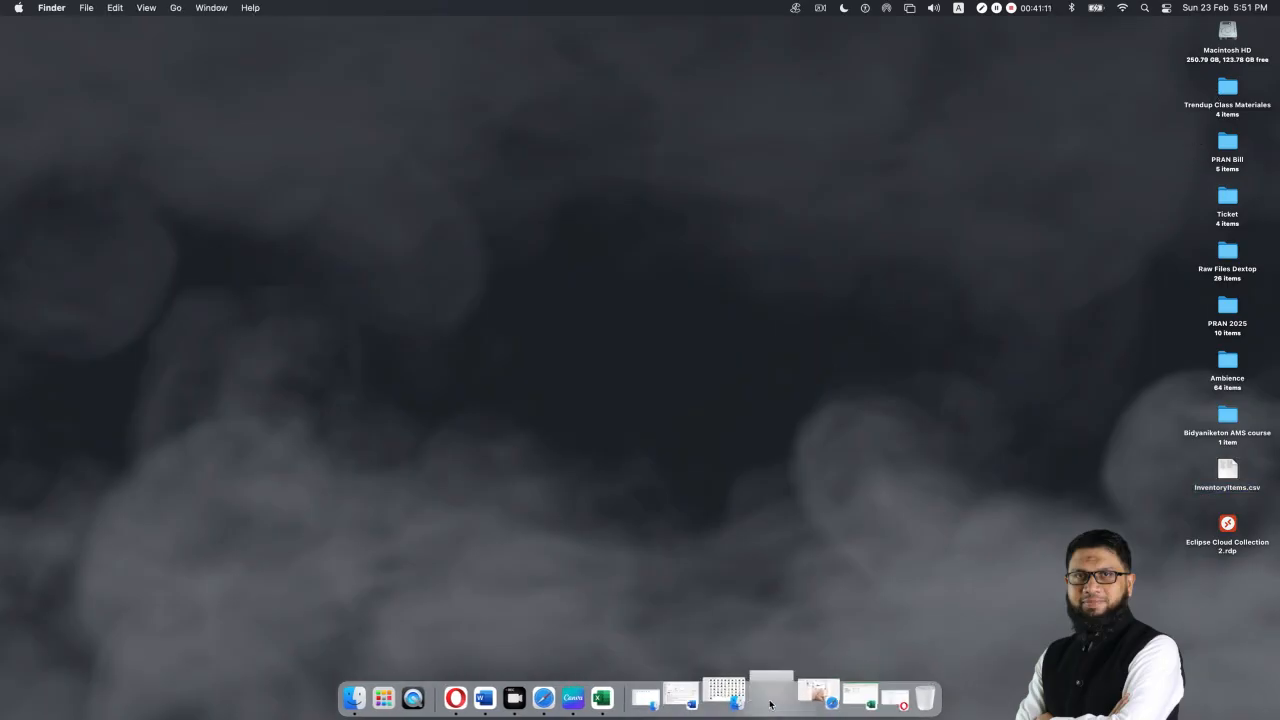
pyautogui.click(770, 704)
pyautogui.click(451, 239)
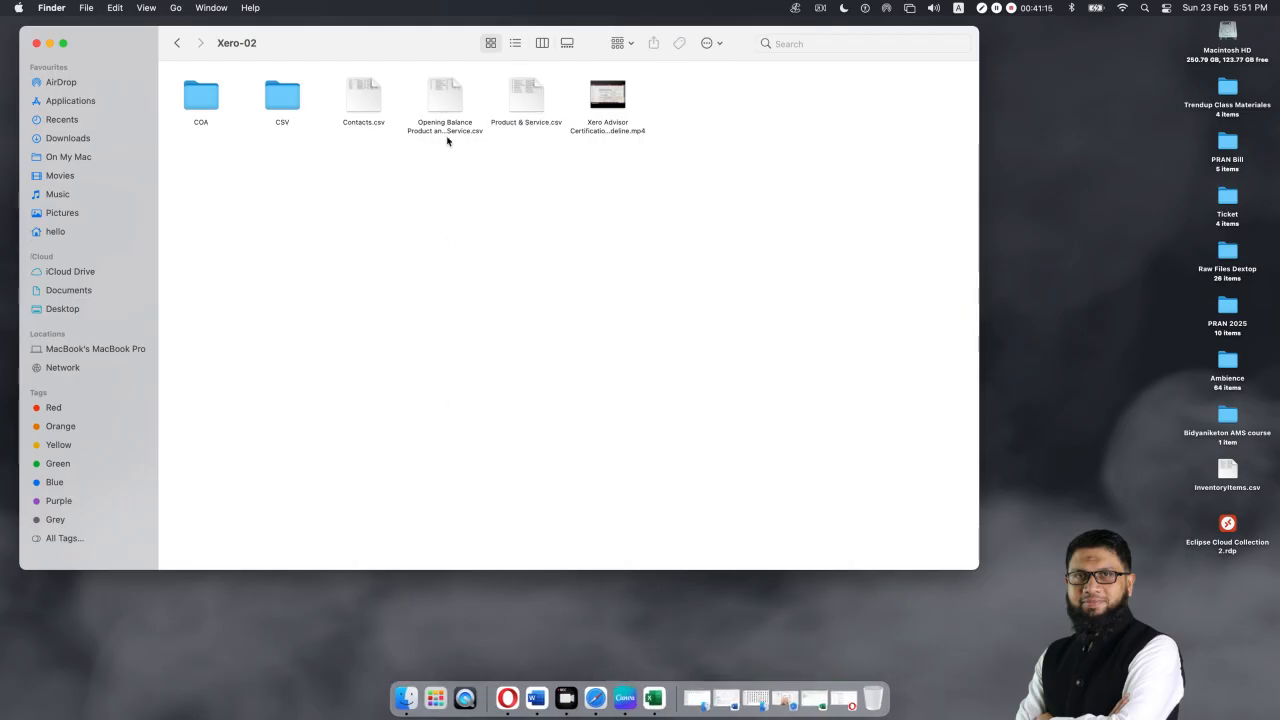
pyautogui.doubleClick(447, 98)
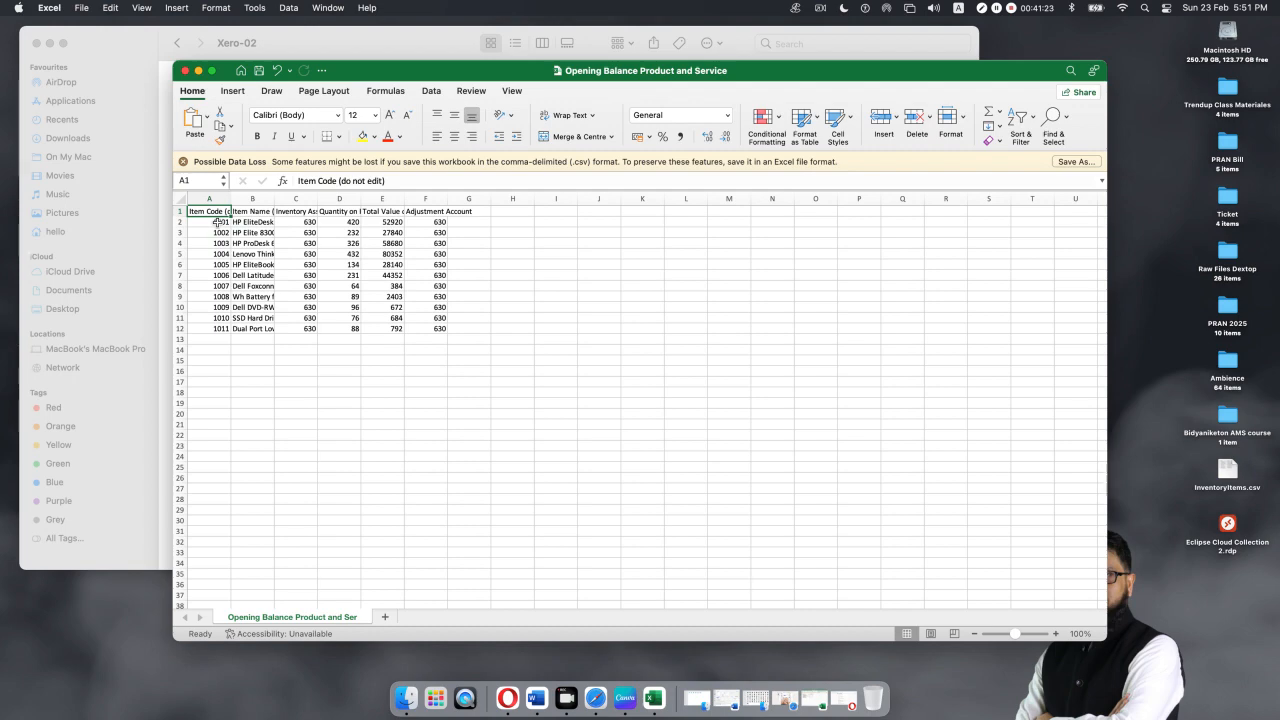
# - Fit the Quantity on Hand column to its contents and copy the quantities in D2:D12
pyautogui.click(456, 397)
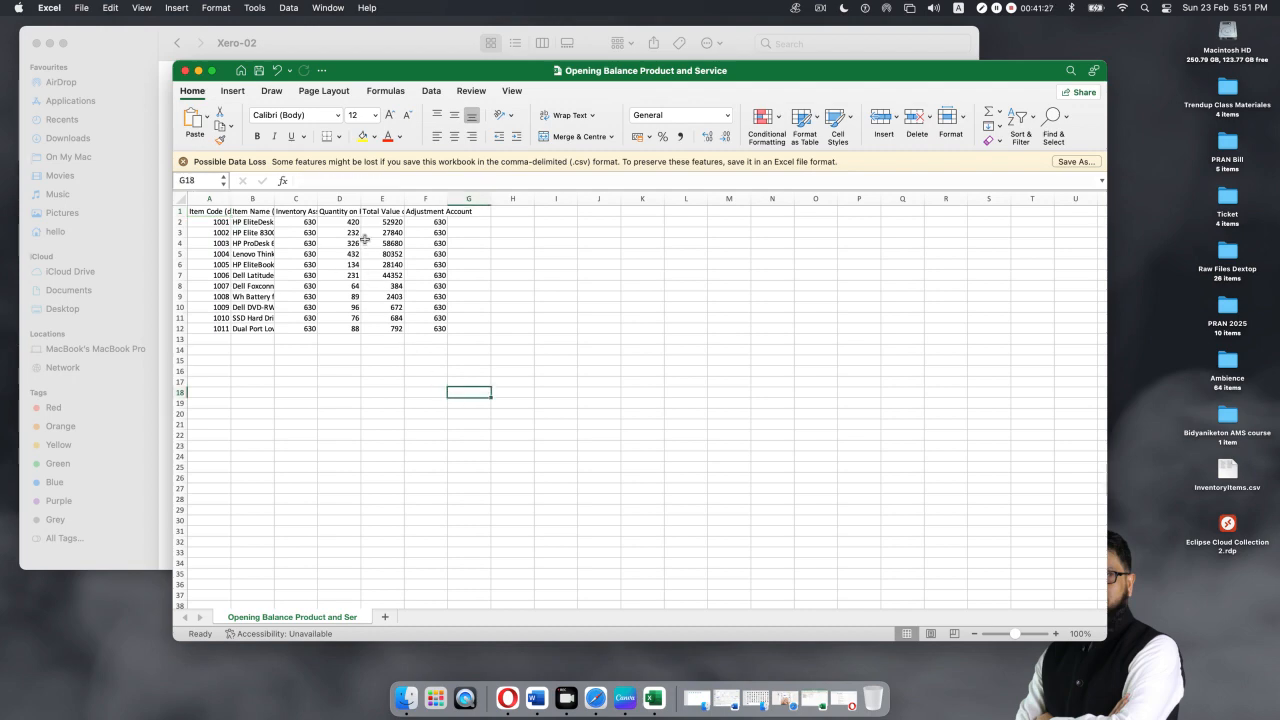
pyautogui.doubleClick(361, 197)
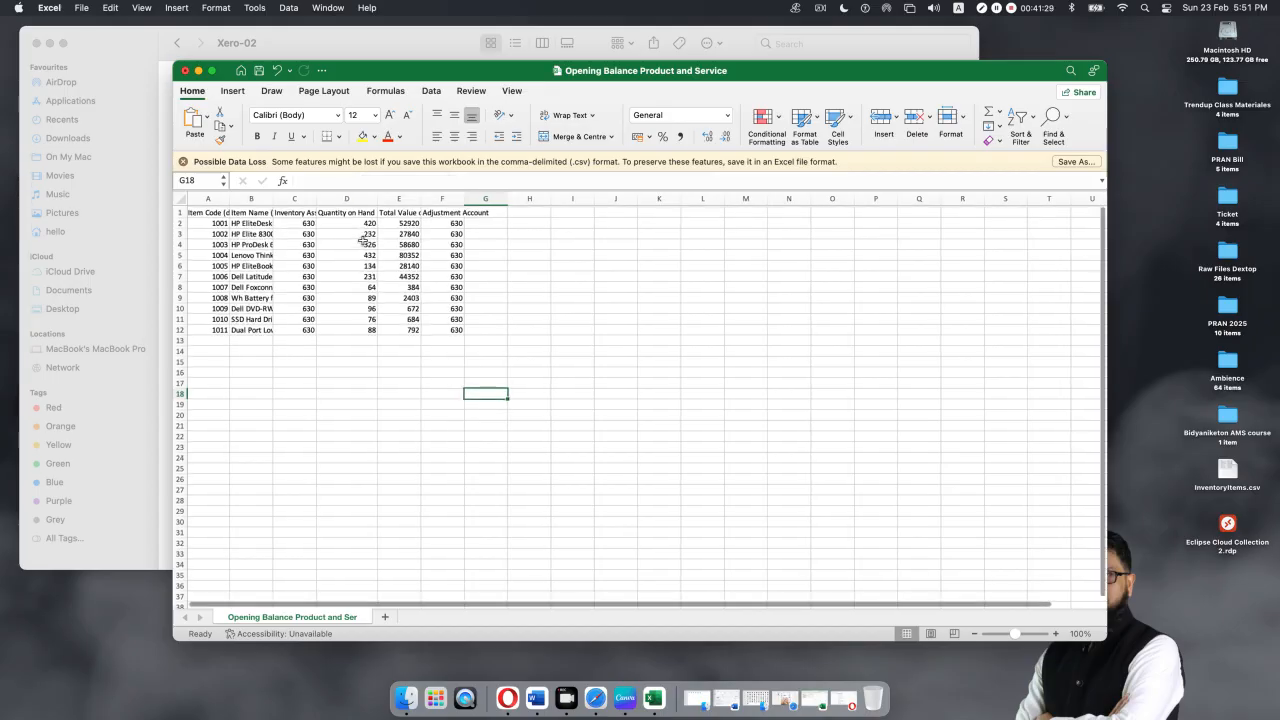
pyautogui.scroll(5, 363, 240)
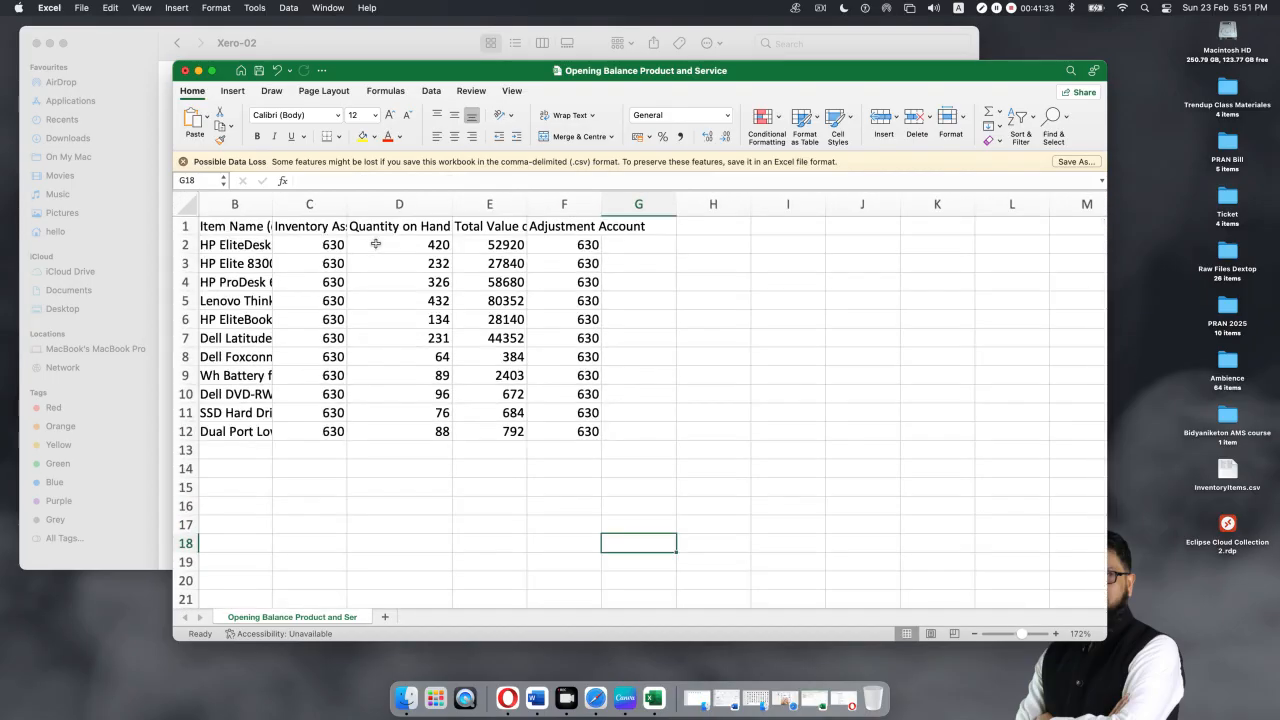
pyautogui.click(378, 243)
pyautogui.moveTo(378, 243); pyautogui.dragTo(380, 434)
pyautogui.press('super+c')
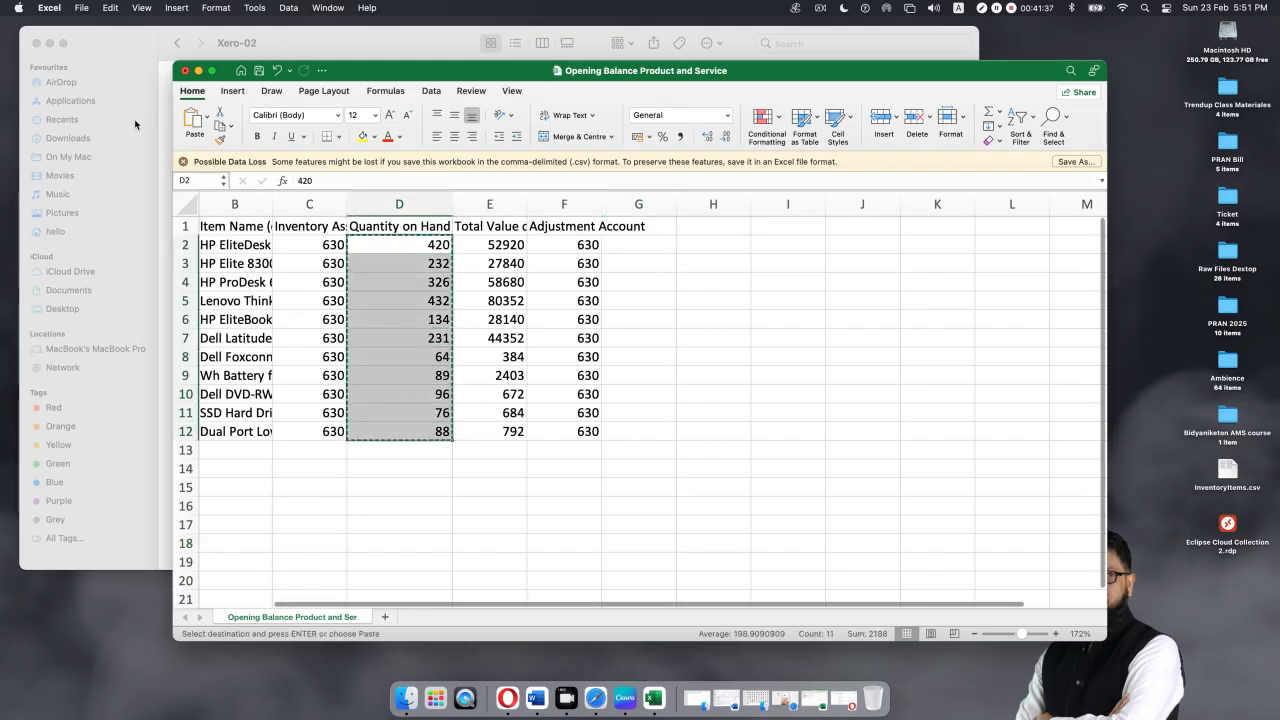
# - Minimise the source workbook and the folder window, and bring the InventoryOpeningBalances-20250223 (1) template into close view
pyautogui.click(198, 71)
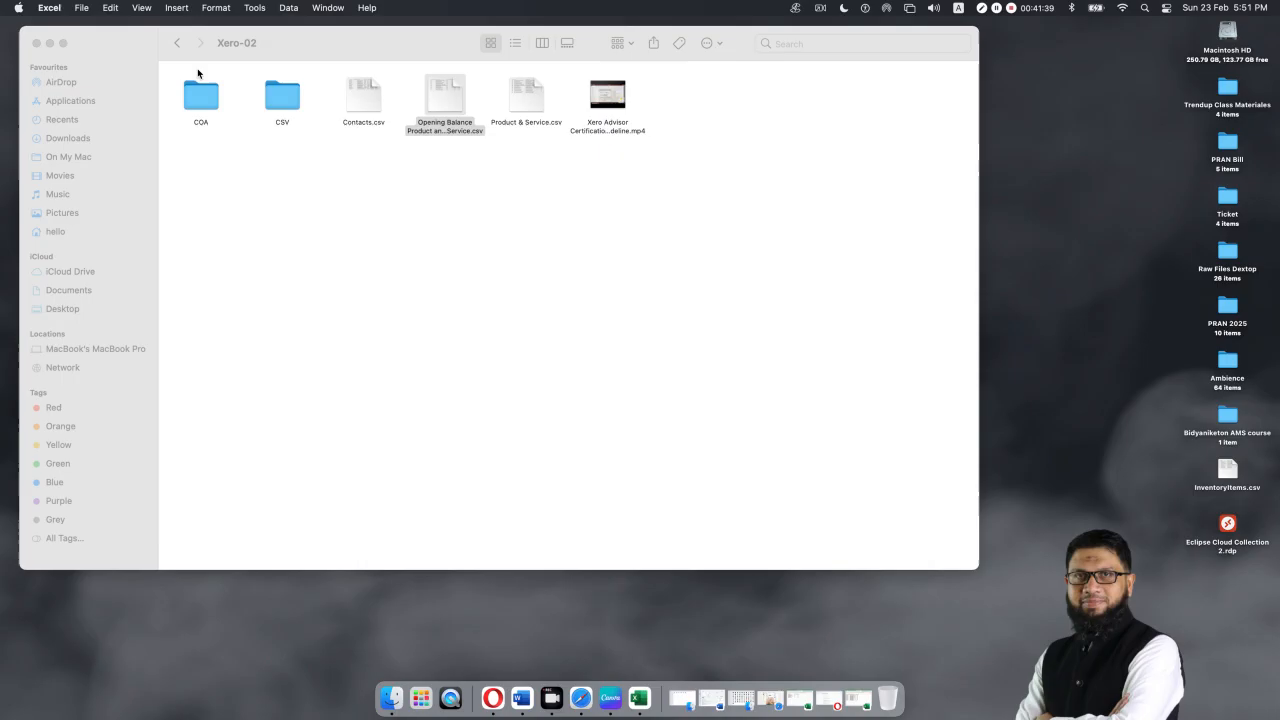
pyautogui.click(49, 43)
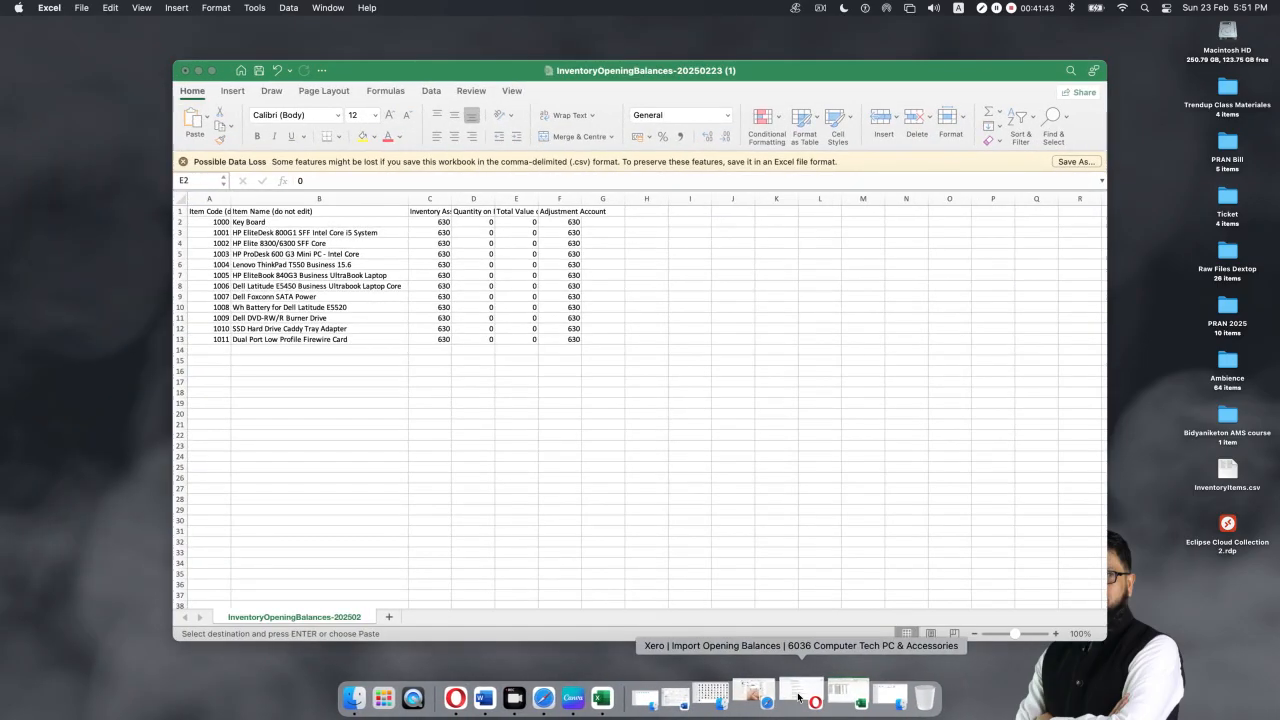
pyautogui.click(830, 700)
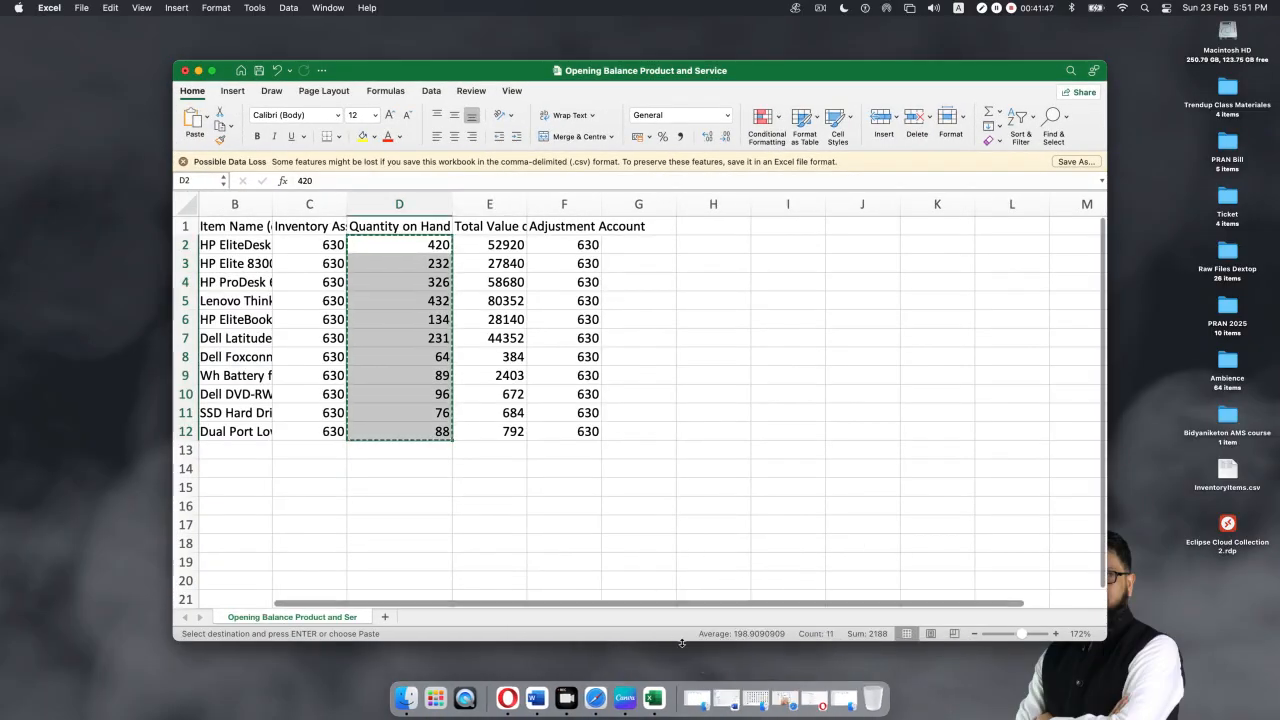
pyautogui.click(198, 70)
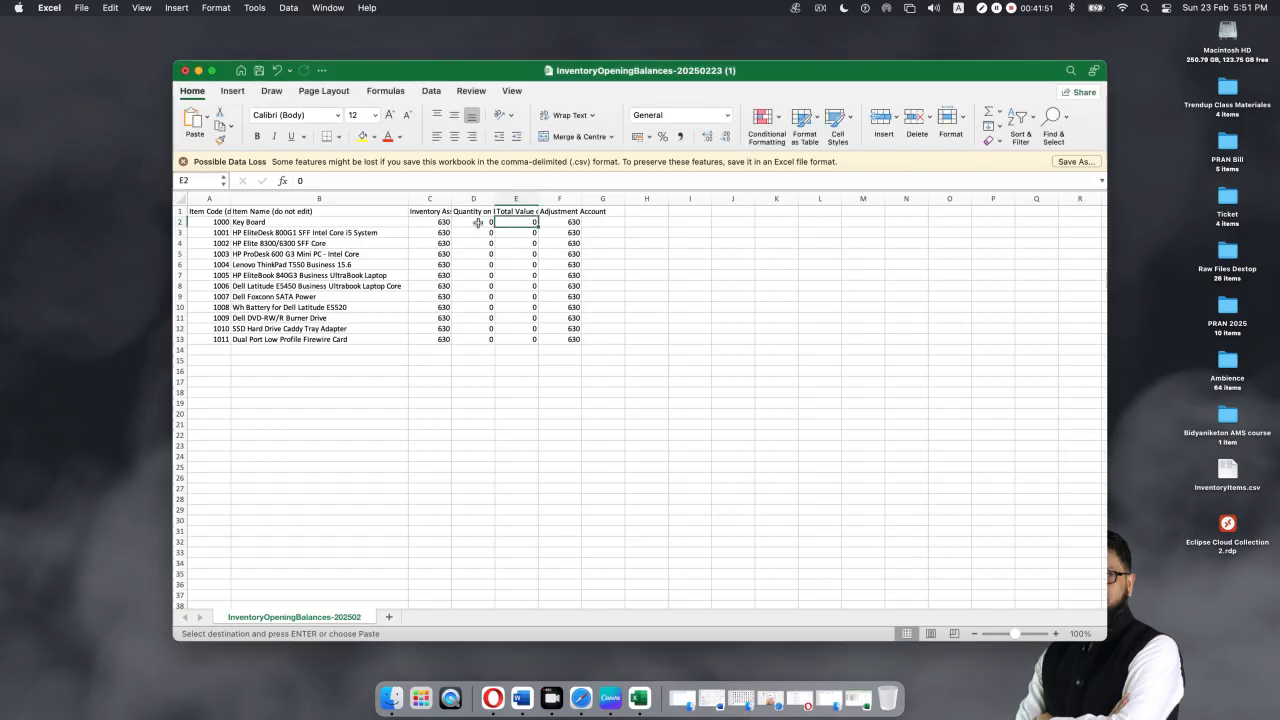
pyautogui.scroll(5, 451, 222)
pyautogui.hscroll(-3, 476, 255)
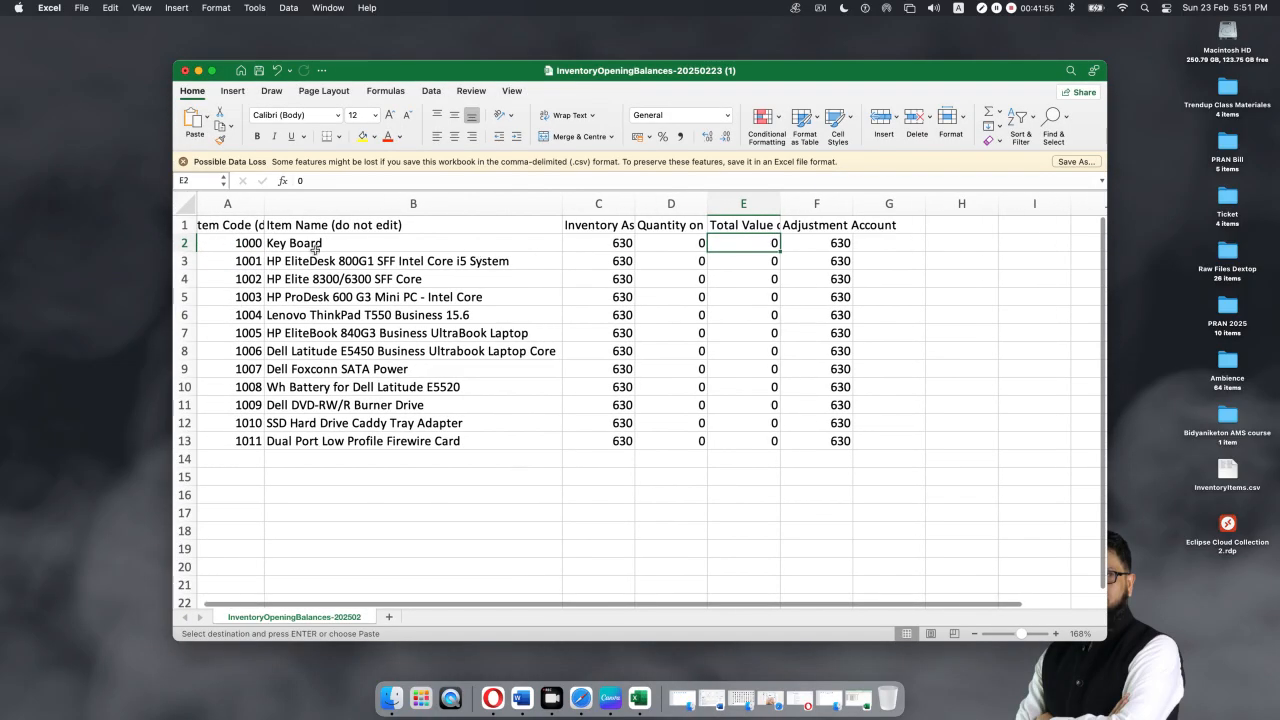
pyautogui.hscroll(2, 315, 248)
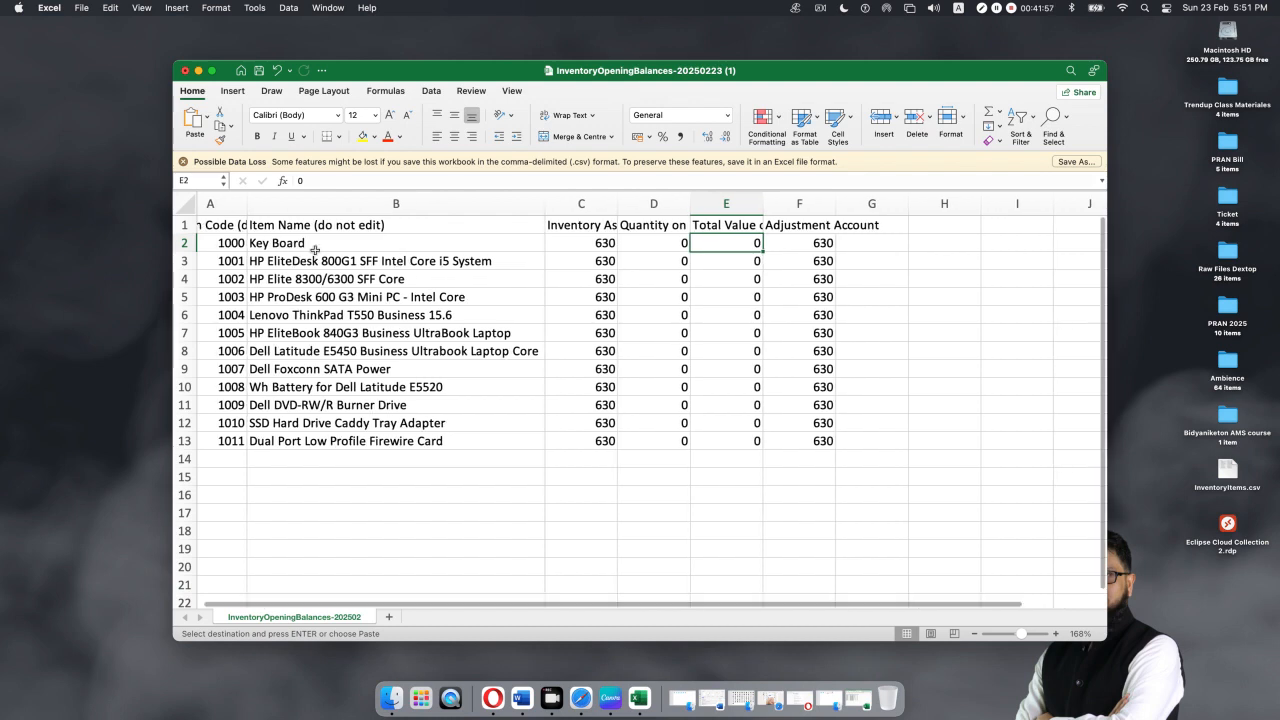
# - Paste the copied quantities into the Total Value cells E3:E13 of the template
pyautogui.click(673, 265)
pyautogui.press('super+v')
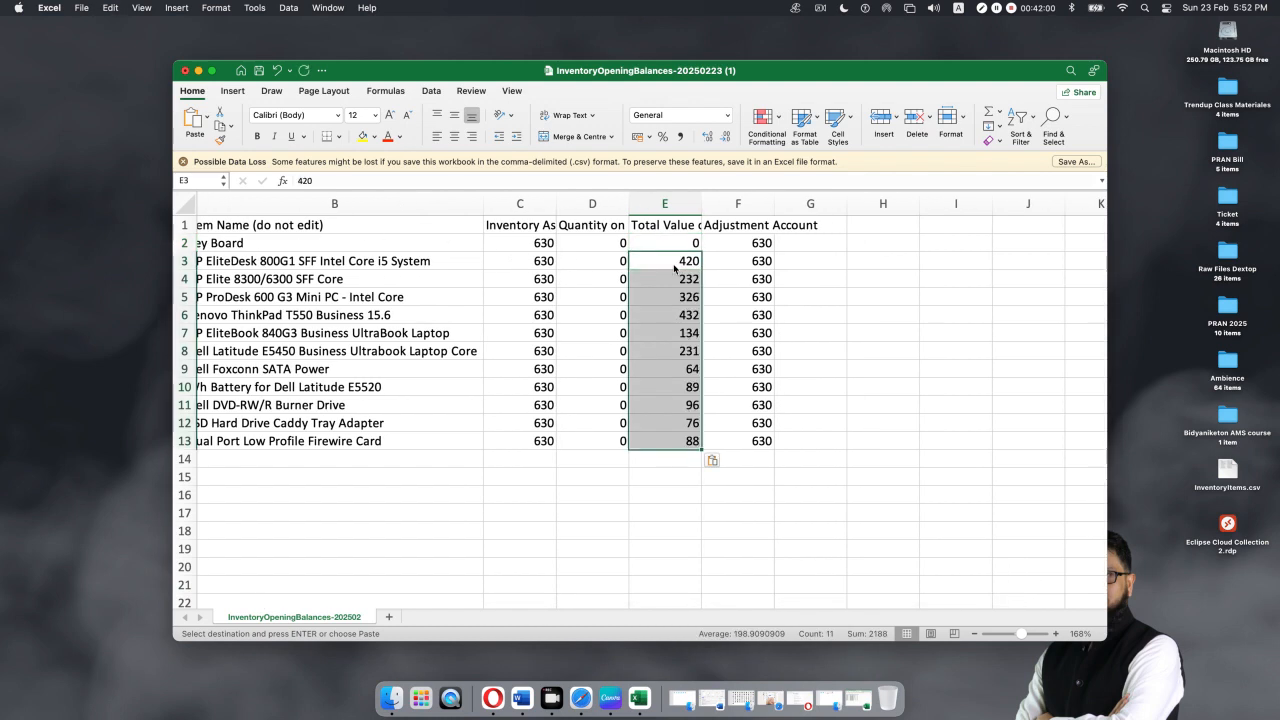
pyautogui.click(889, 428)
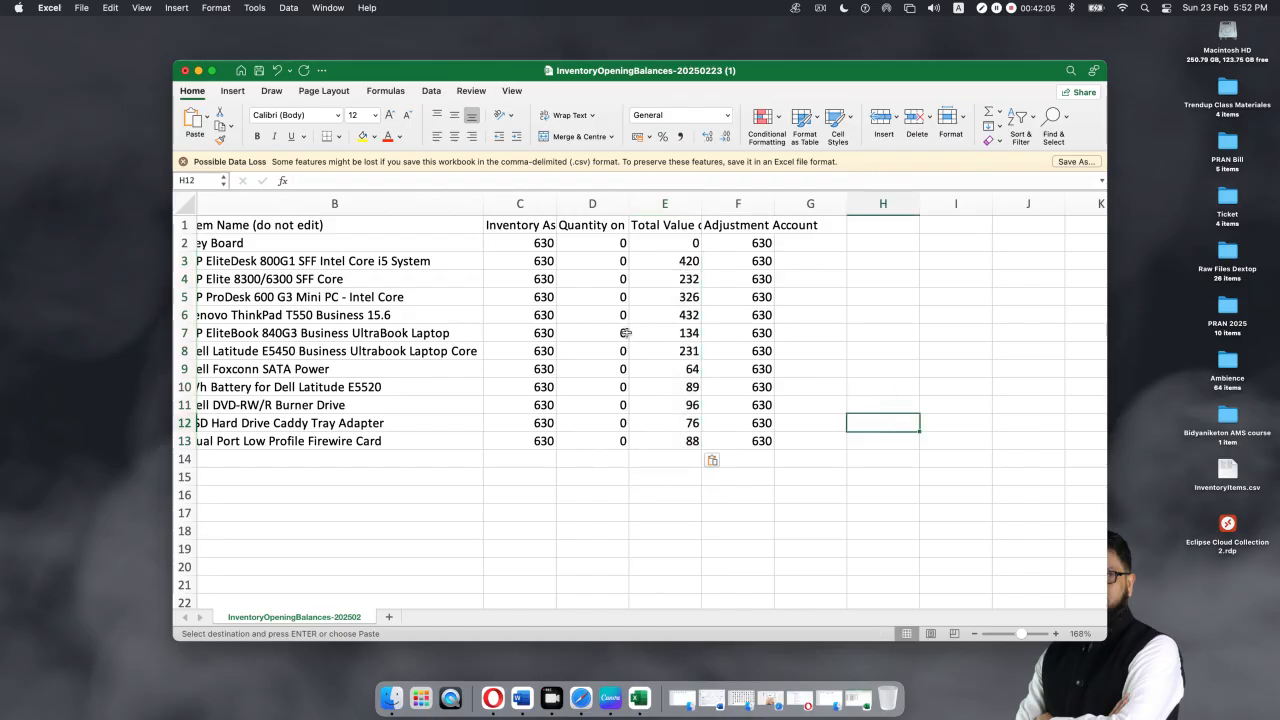
# - Paste the copied quantities into D3:D13 and clear the misplaced quantities from the Total Value cells E3:E13
pyautogui.click(605, 263)
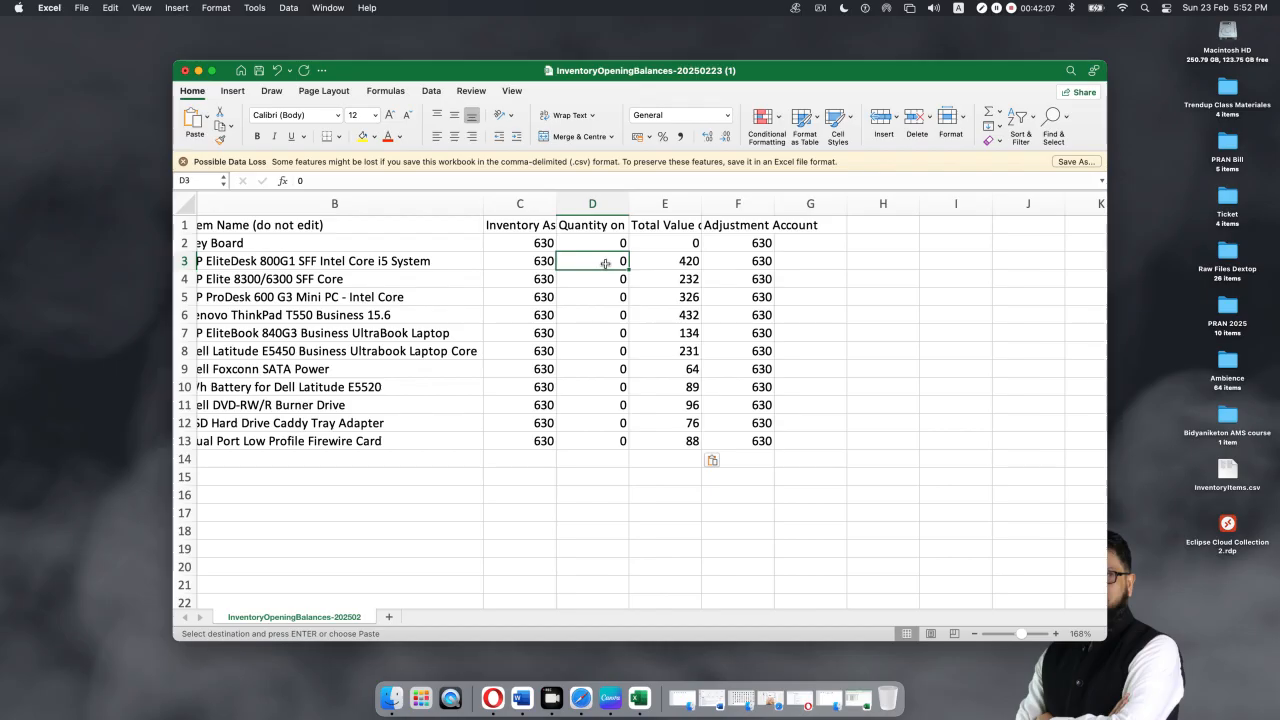
pyautogui.press('super+v')
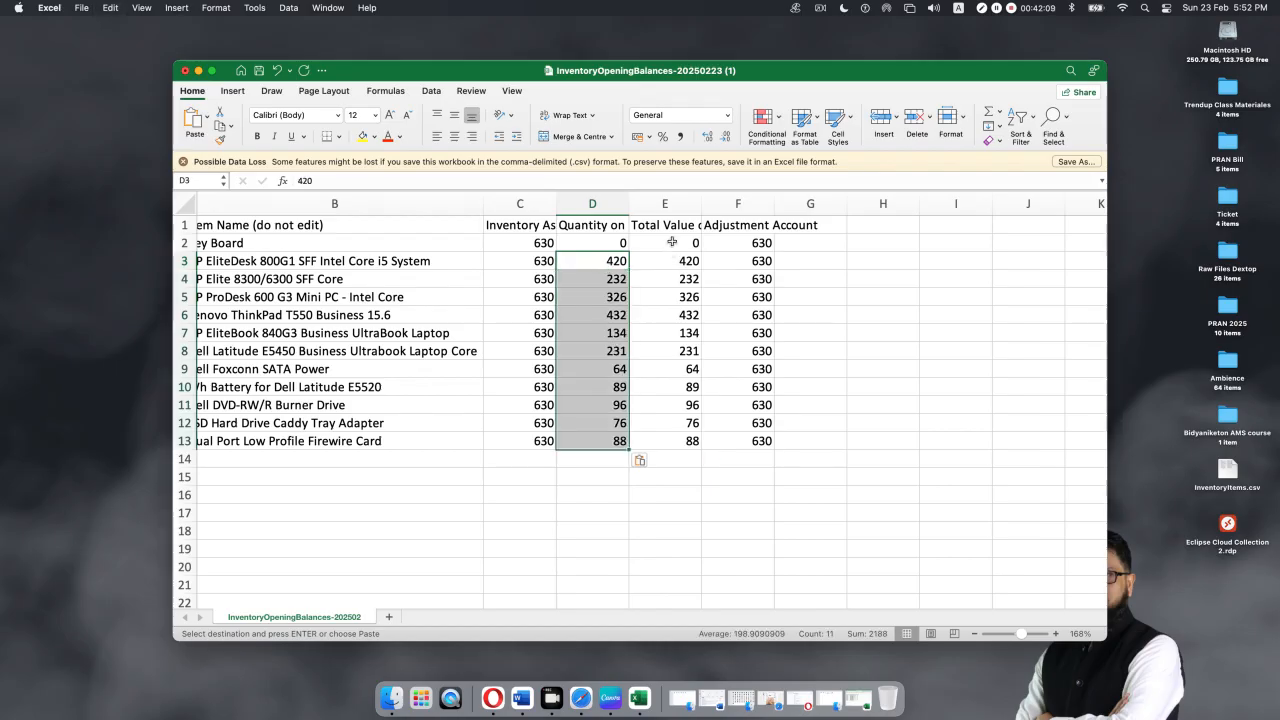
pyautogui.moveTo(668, 261); pyautogui.dragTo(668, 442)
pyautogui.press('Delete')
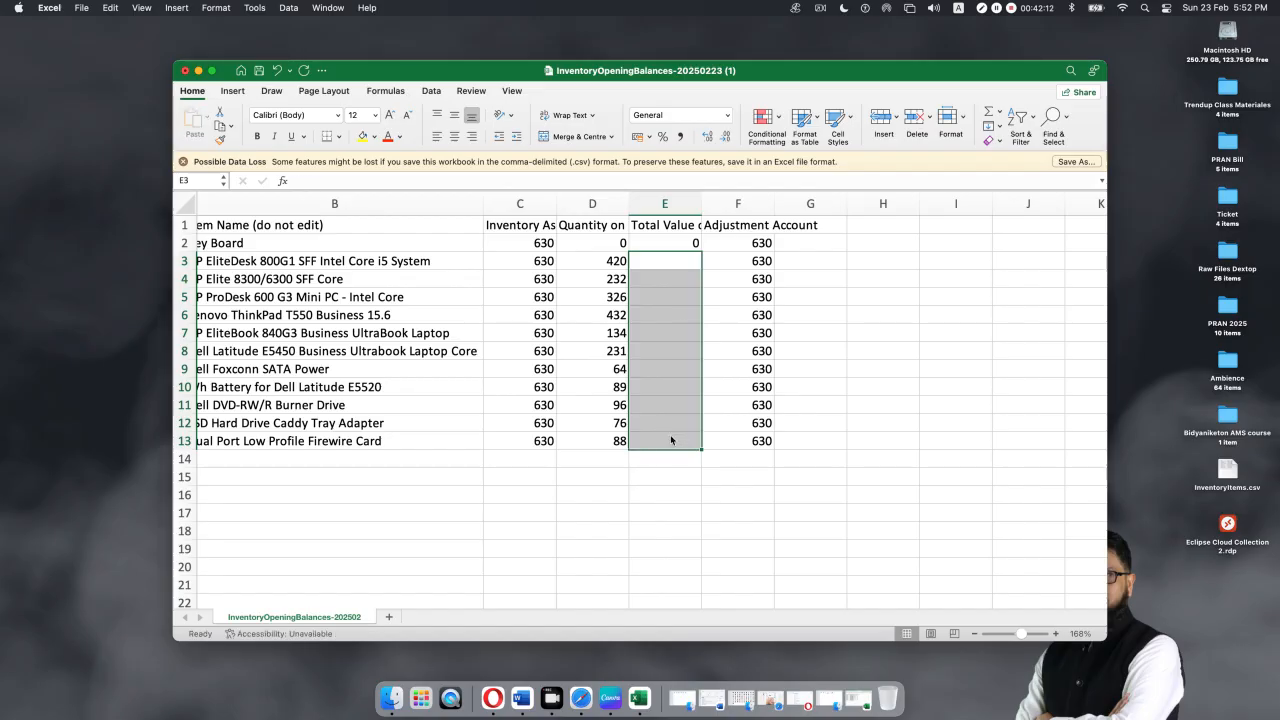
pyautogui.click(941, 478)
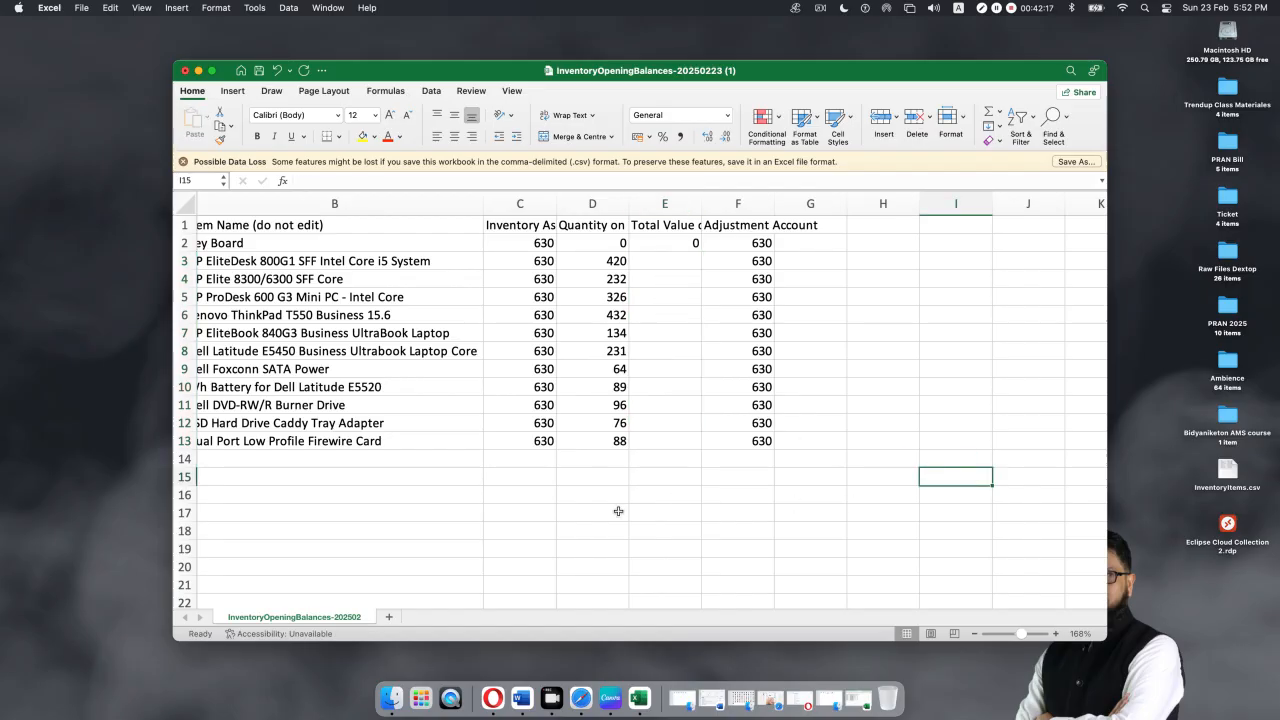
# - Set the Key Board item's quantity in D2 to 100
pyautogui.click(603, 242)
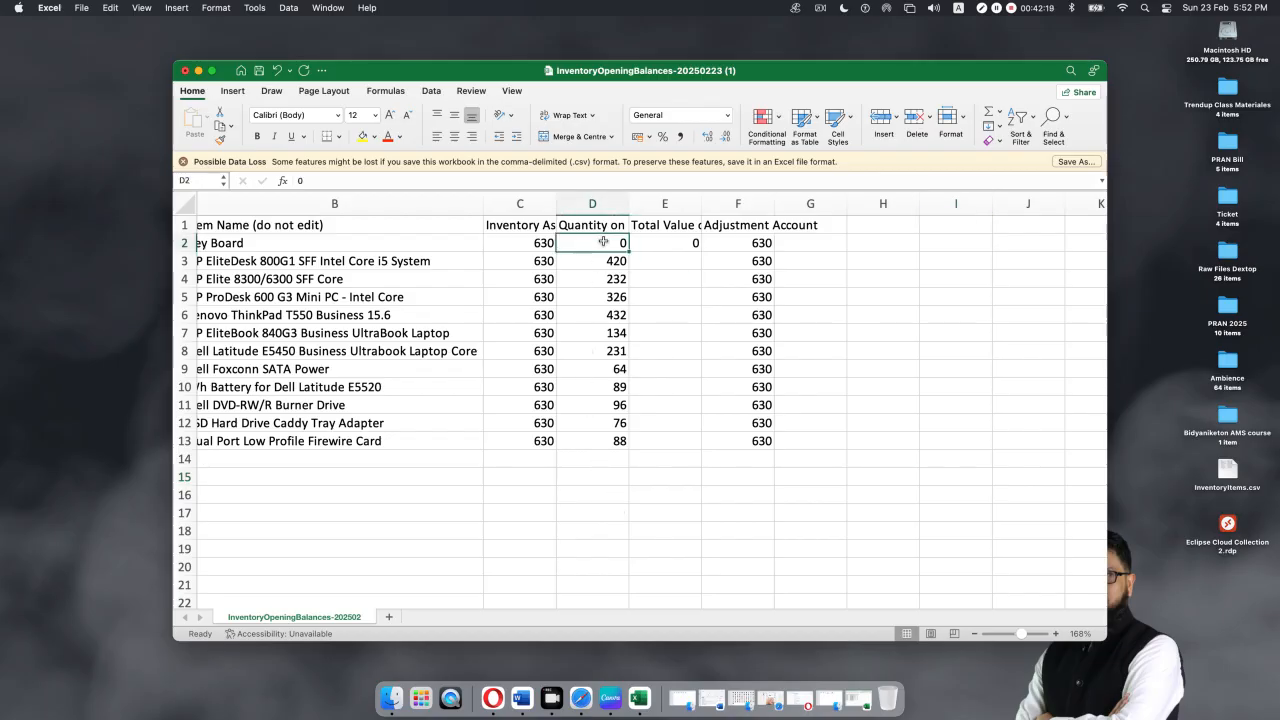
pyautogui.write('100')
pyautogui.click(939, 394)
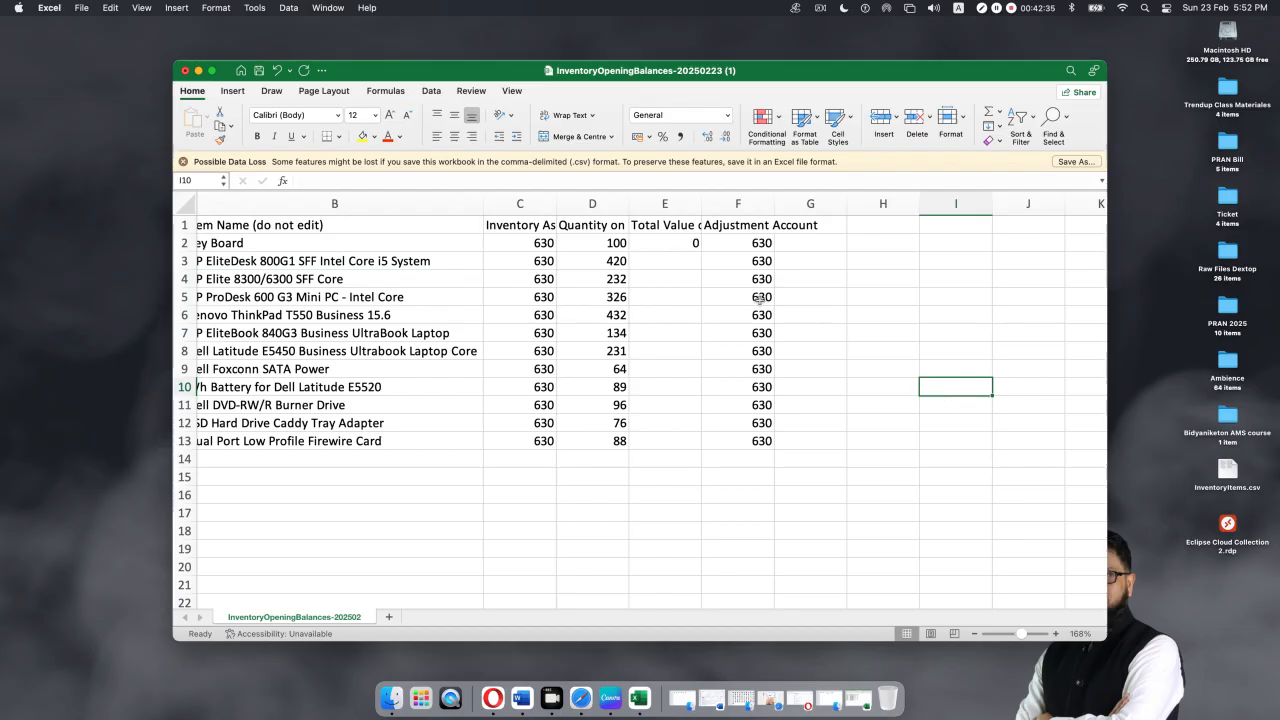
# - Minimise the template and open Product & Service.csv from the Xero-02 folder, reached through Trendup Class Materiales on the Desktop
pyautogui.click(198, 71)
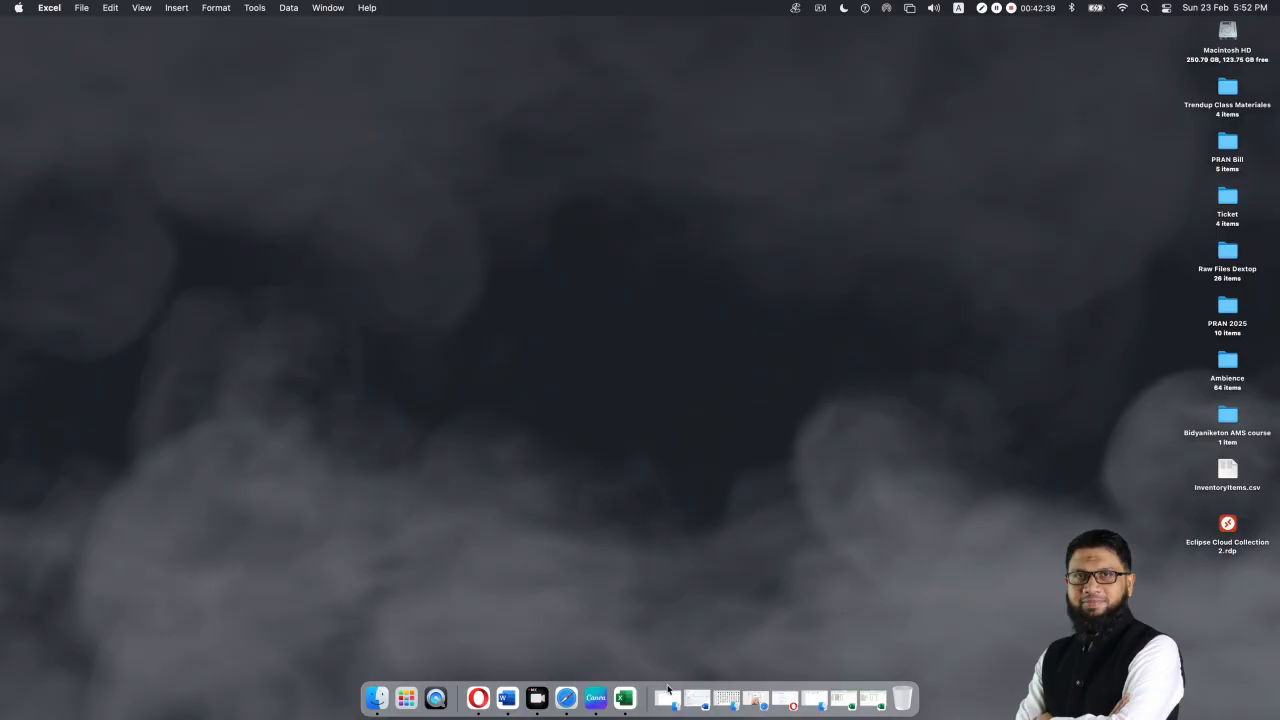
pyautogui.click(706, 695)
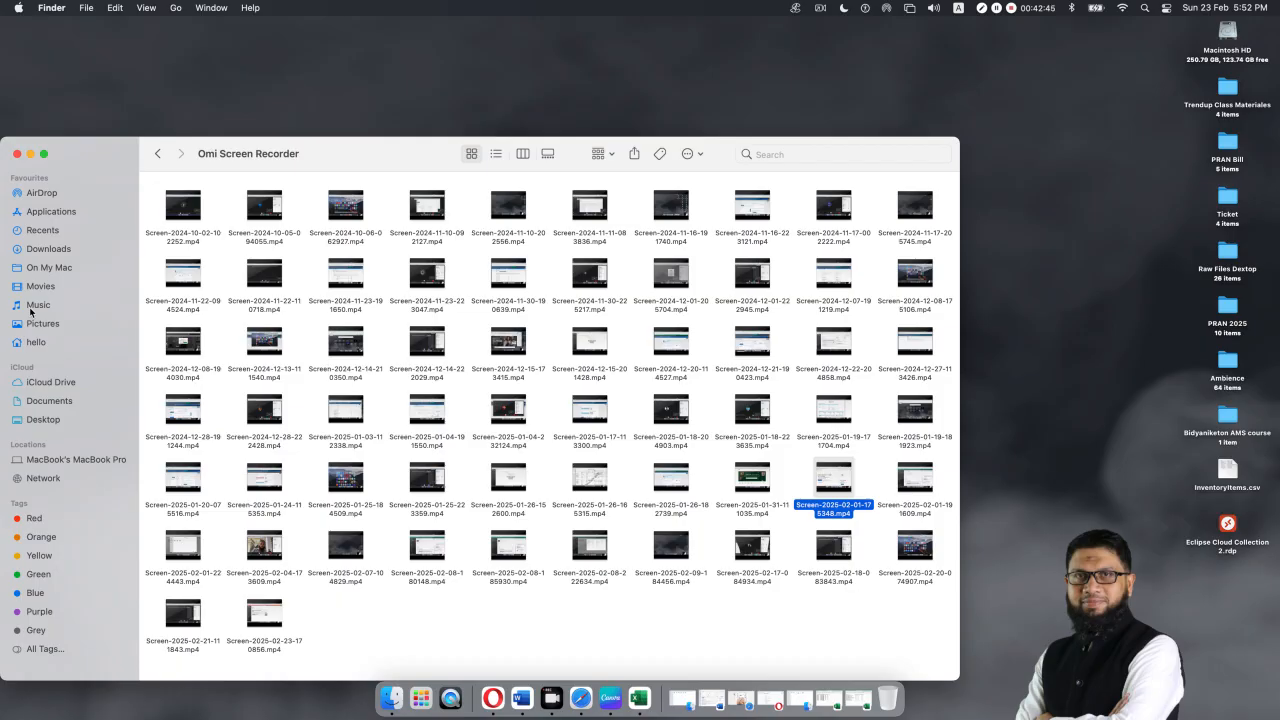
pyautogui.click(44, 421)
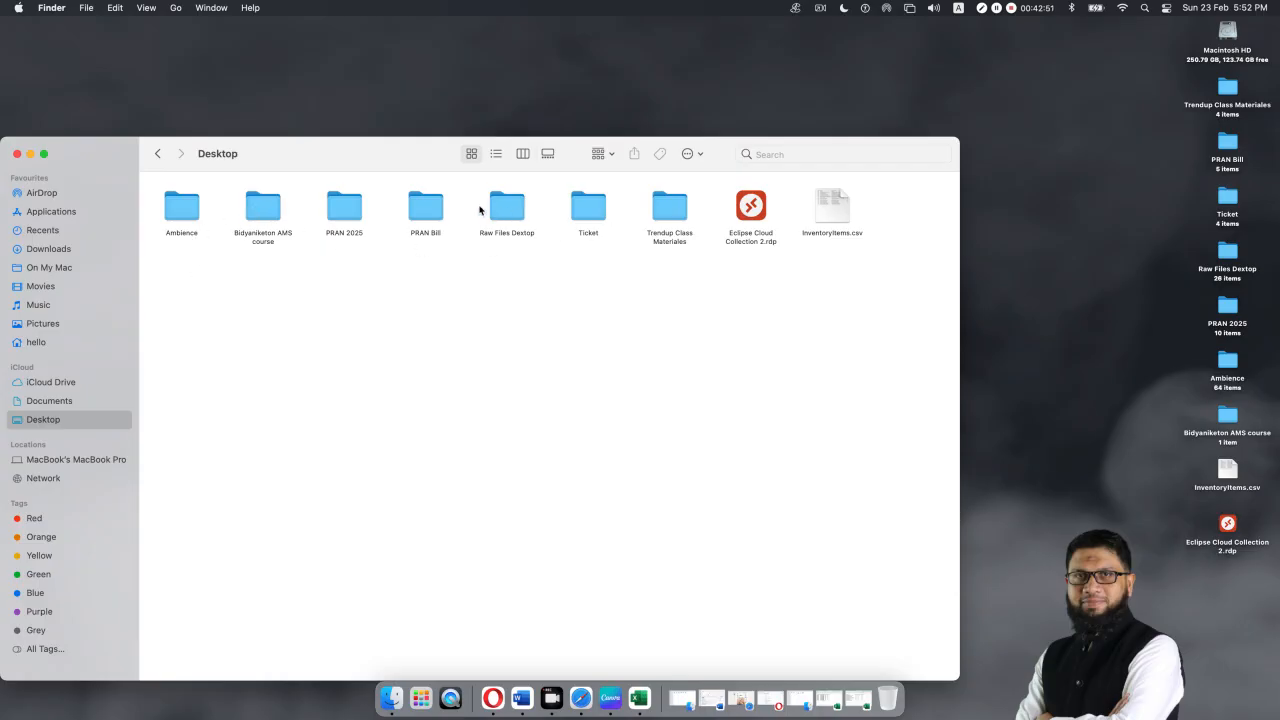
pyautogui.doubleClick(670, 210)
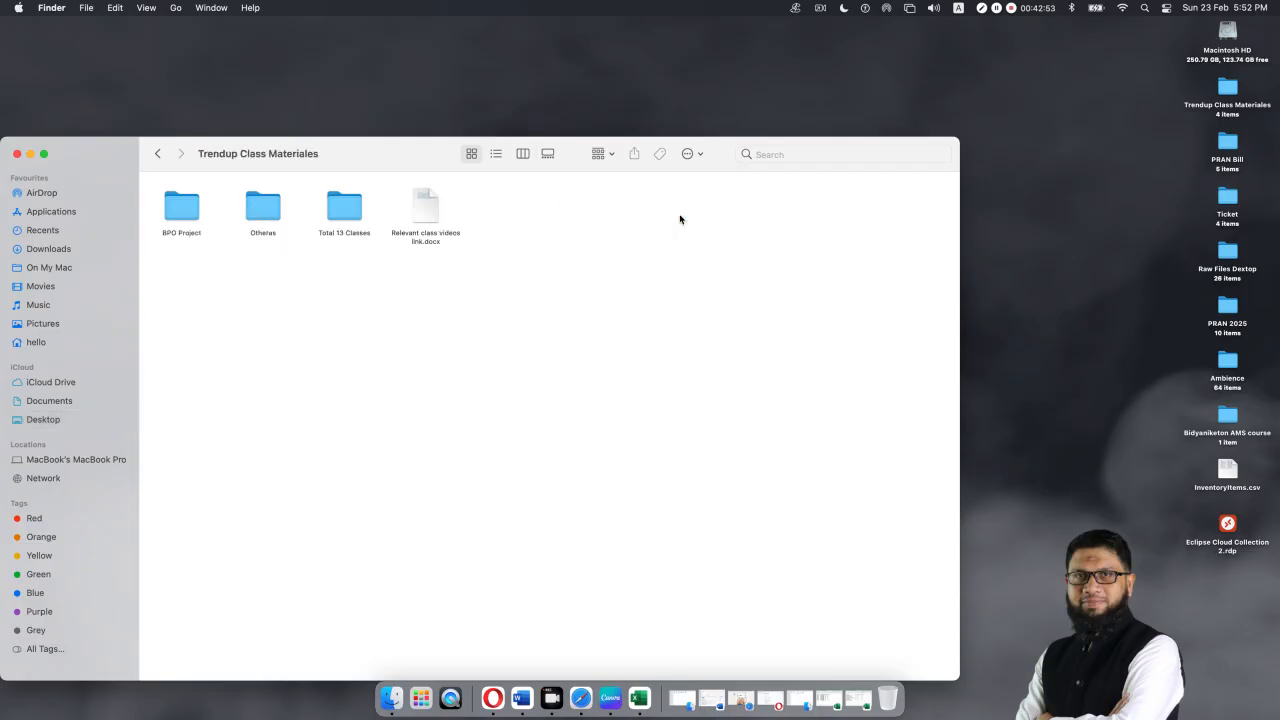
pyautogui.doubleClick(331, 211)
pyautogui.doubleClick(429, 210)
pyautogui.doubleClick(271, 208)
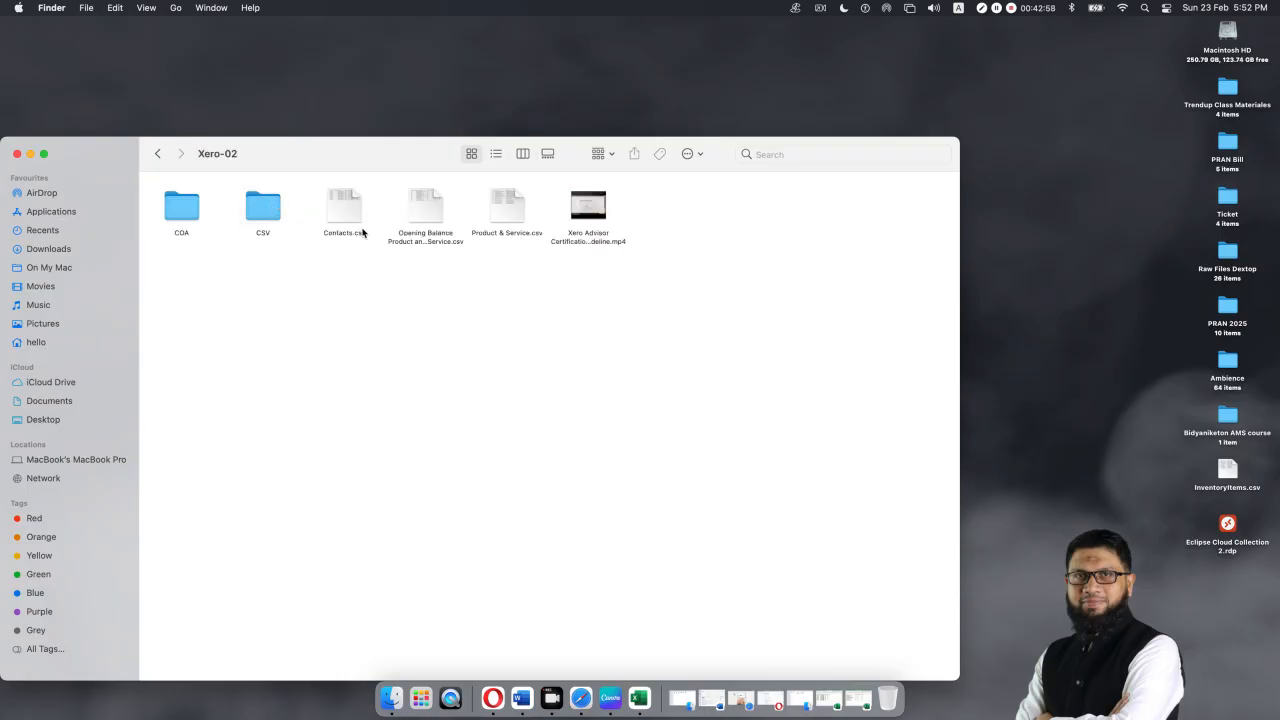
pyautogui.doubleClick(507, 213)
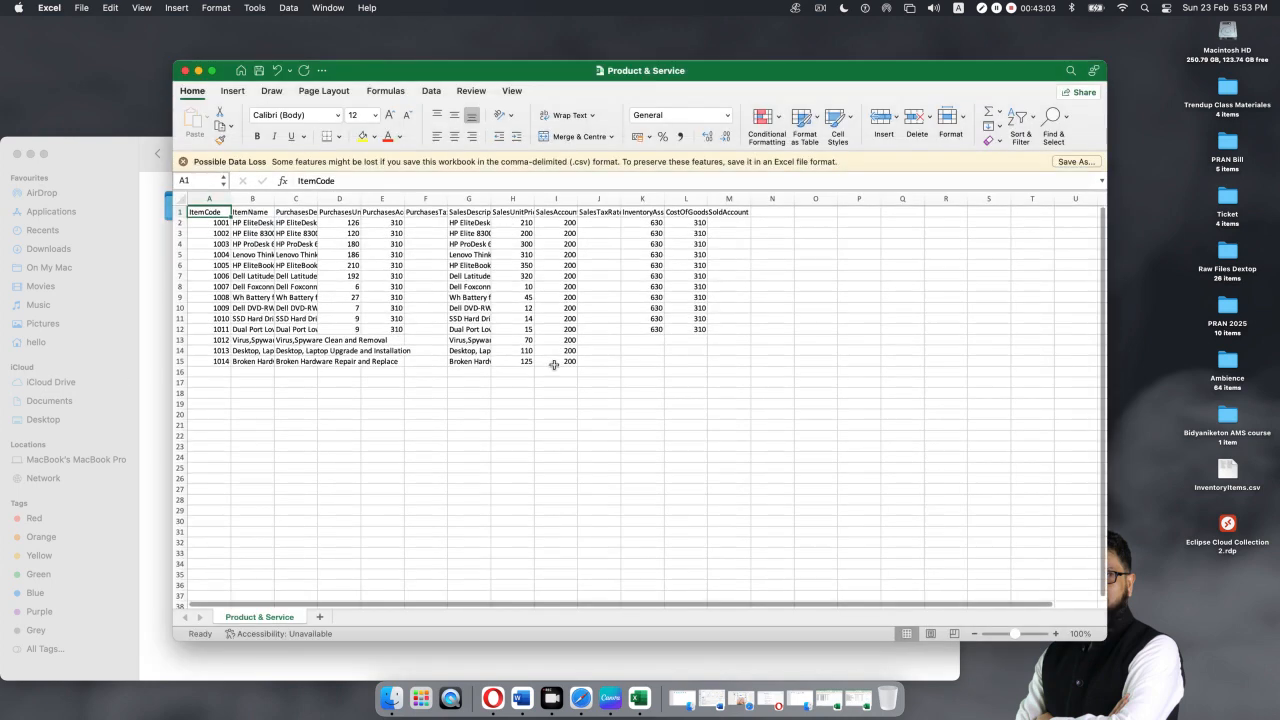
# - Fit the PurchasesUnitPrice column to its contents and copy the prices in D2:D12
pyautogui.moveTo(361, 200); pyautogui.dragTo(362, 326)
pyautogui.click(402, 341)
pyautogui.press('super+c')
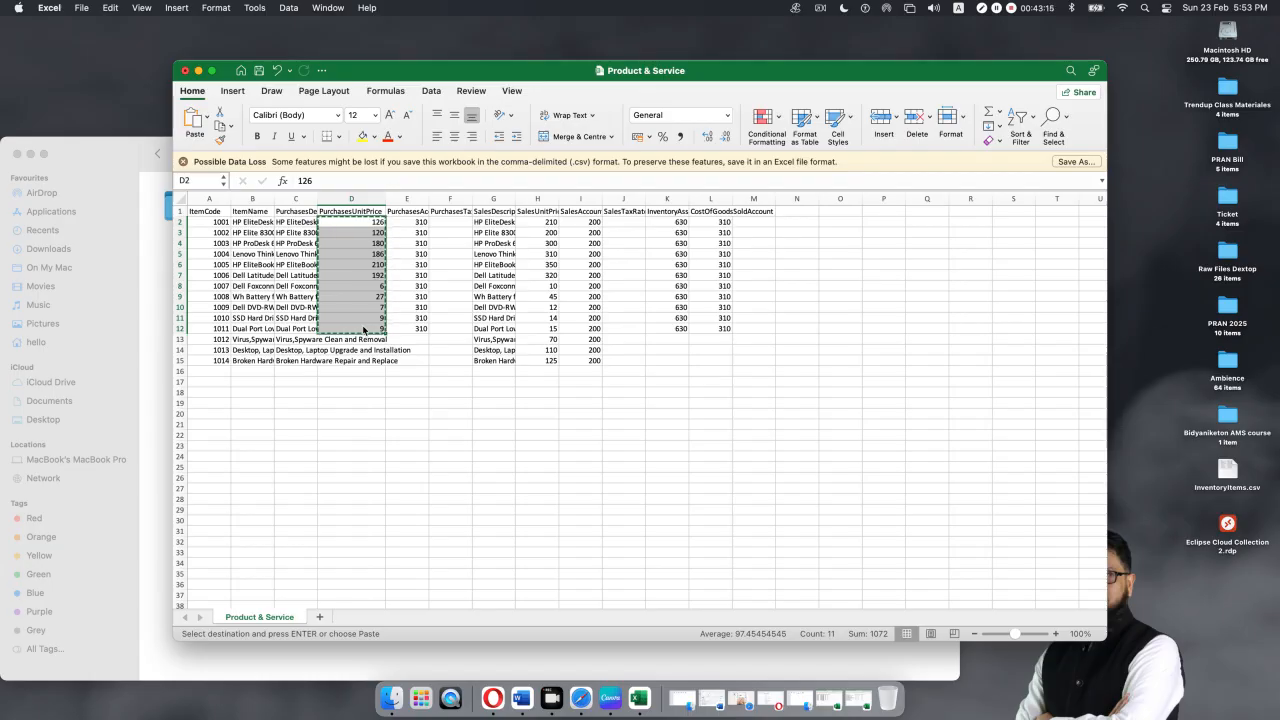
# - Minimise the Product & Service workbook, restore the InventoryOpeningBalances-20250223 (1) template, and paste the unit prices into E3:E13
pyautogui.click(199, 71)
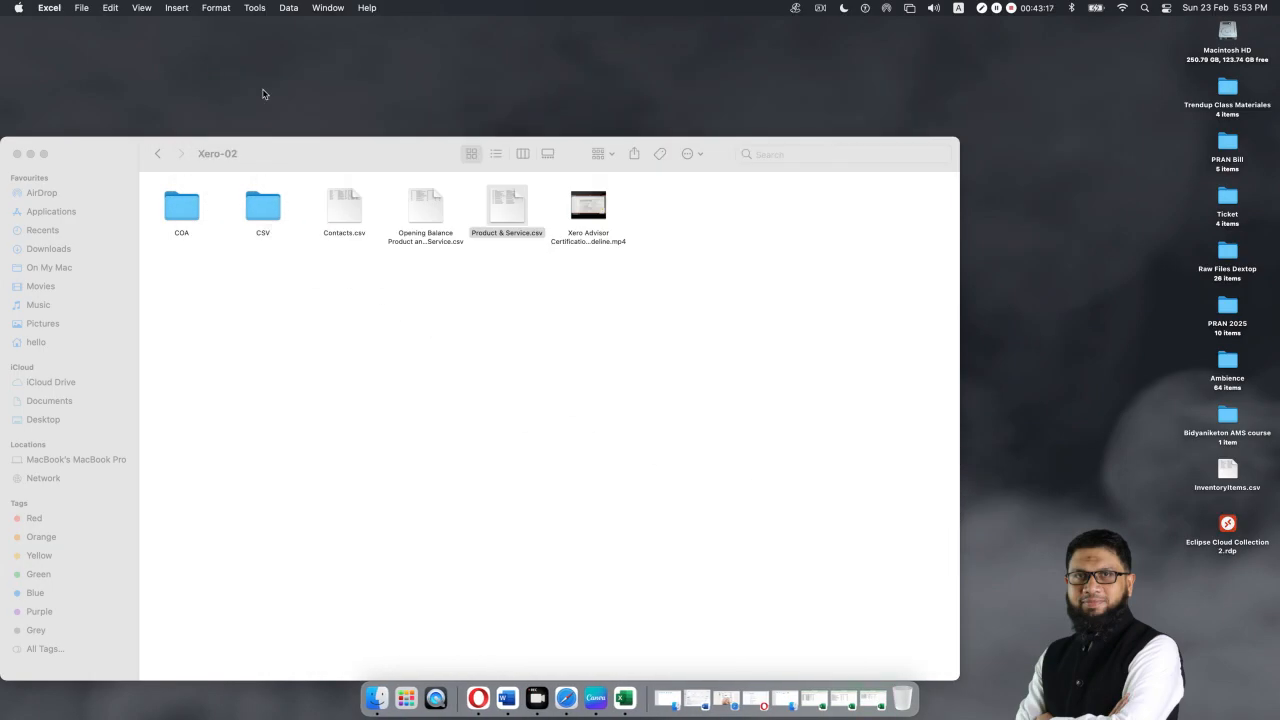
pyautogui.click(841, 703)
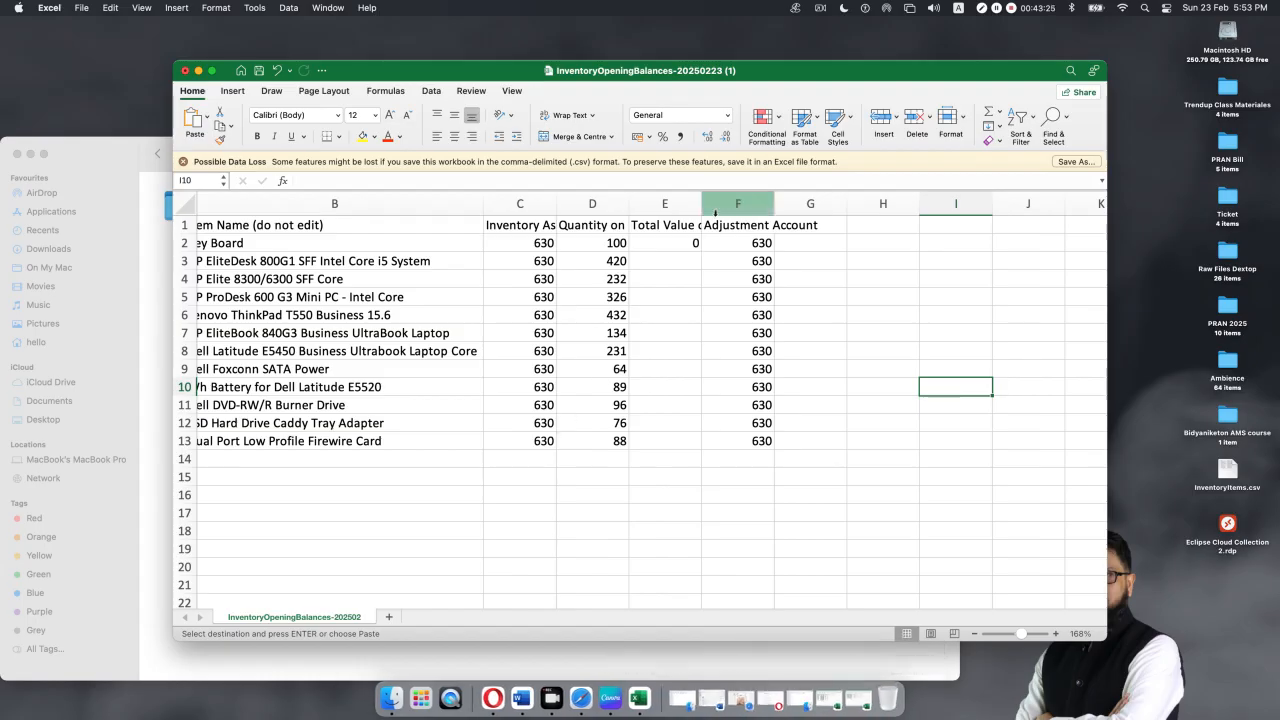
pyautogui.click(667, 261)
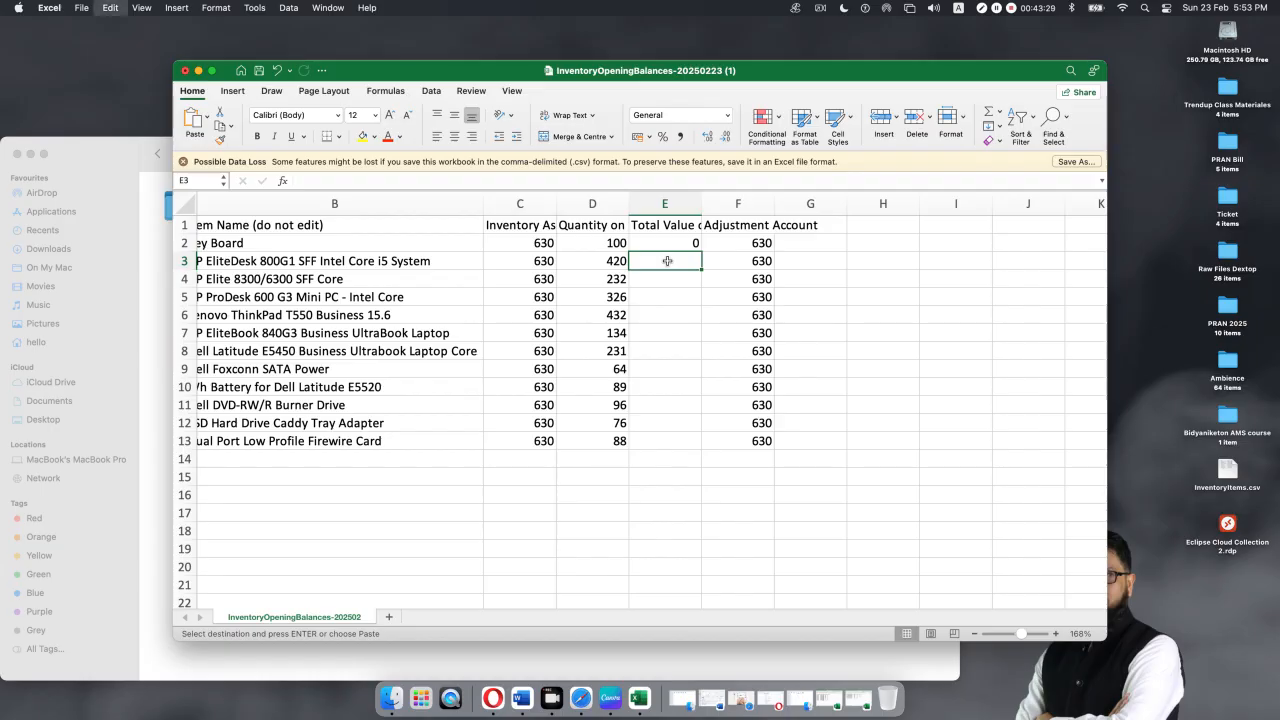
pyautogui.press('super+v')
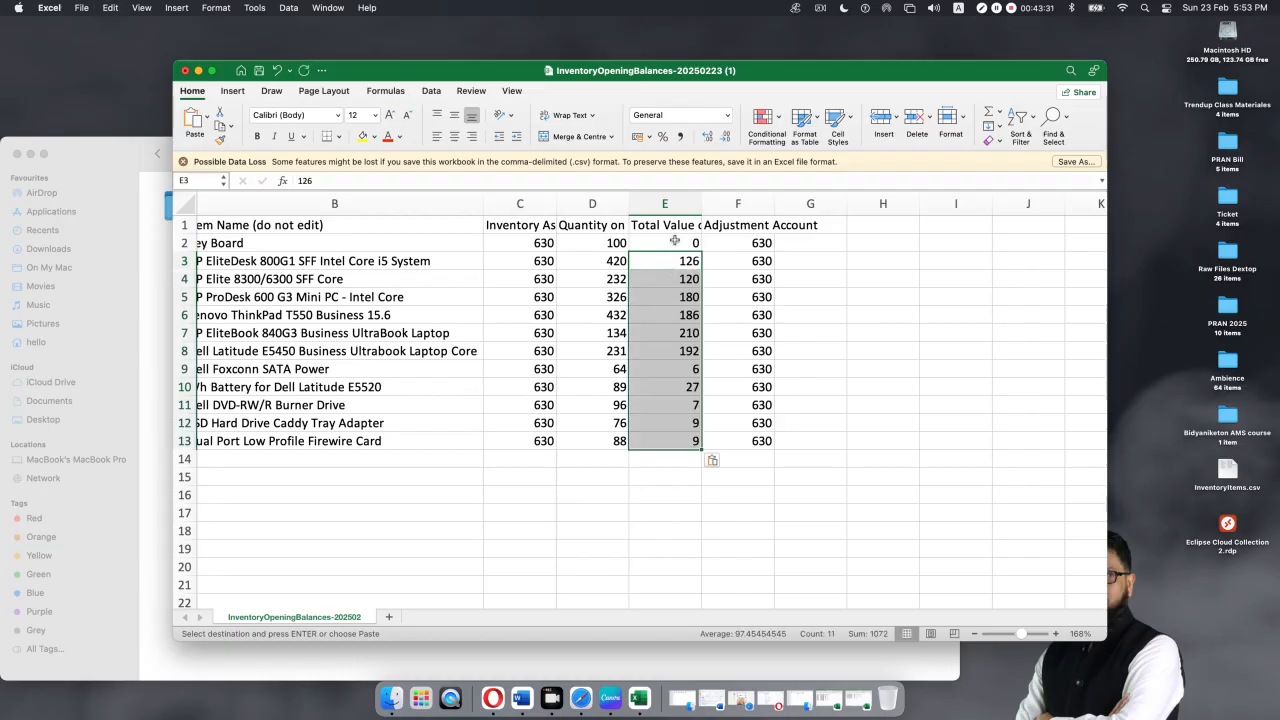
# - Enter 80 for the Key Board item in the Total Value cell E2
pyautogui.click(675, 241)
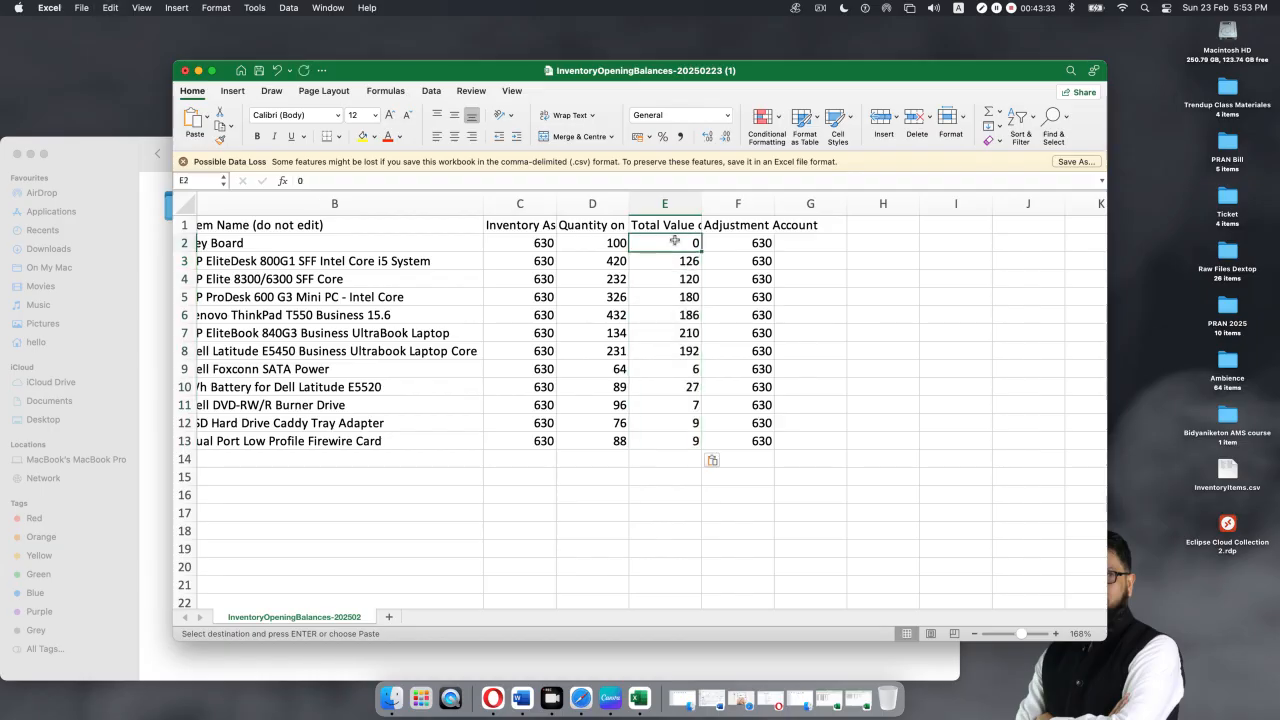
pyautogui.write('80')
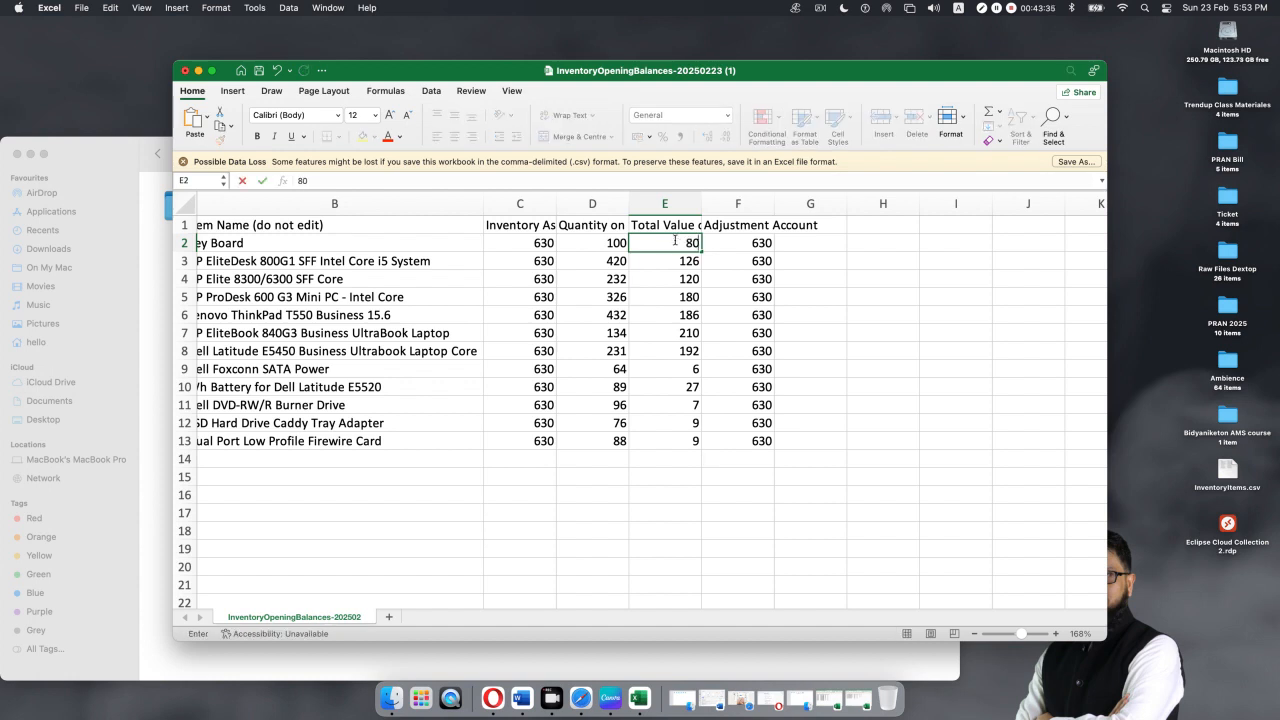
pyautogui.click(946, 340)
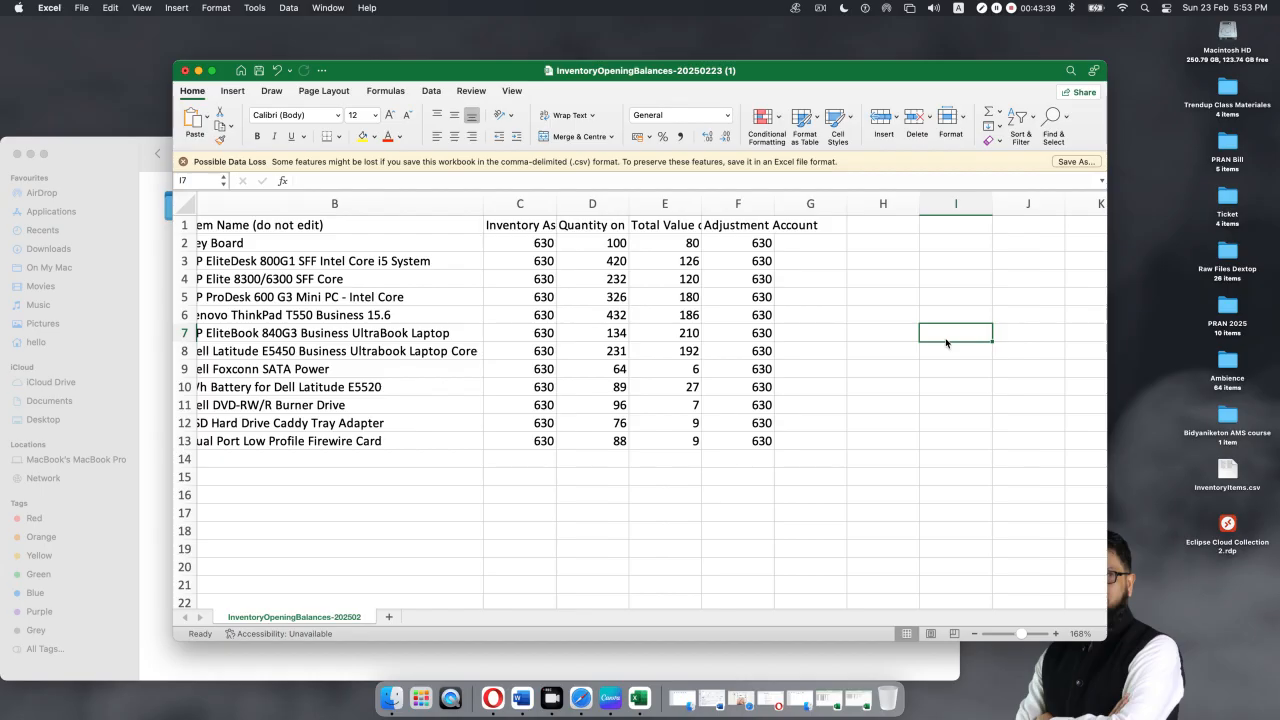
# - Try to copy the unit prices in E2:E13 to the blank column I starting at I2, and undo the paste
pyautogui.moveTo(672, 243); pyautogui.dragTo(675, 453)
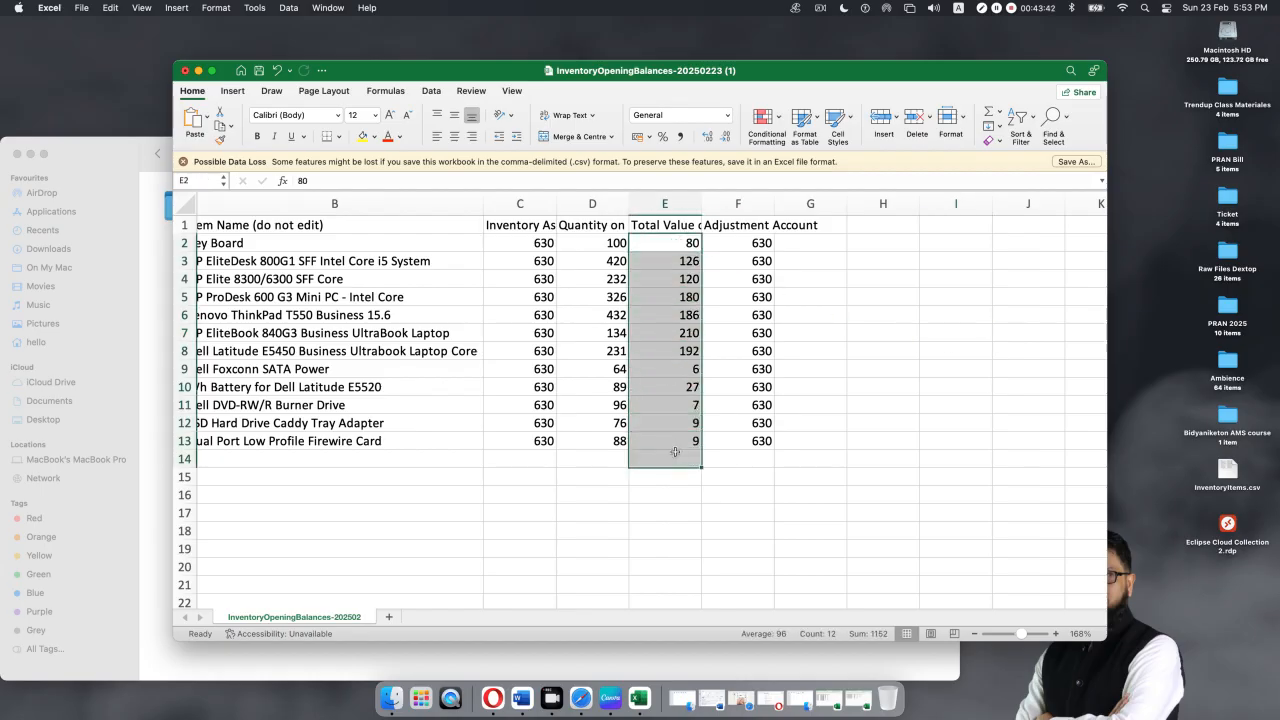
pyautogui.click(672, 243)
pyautogui.click(706, 280)
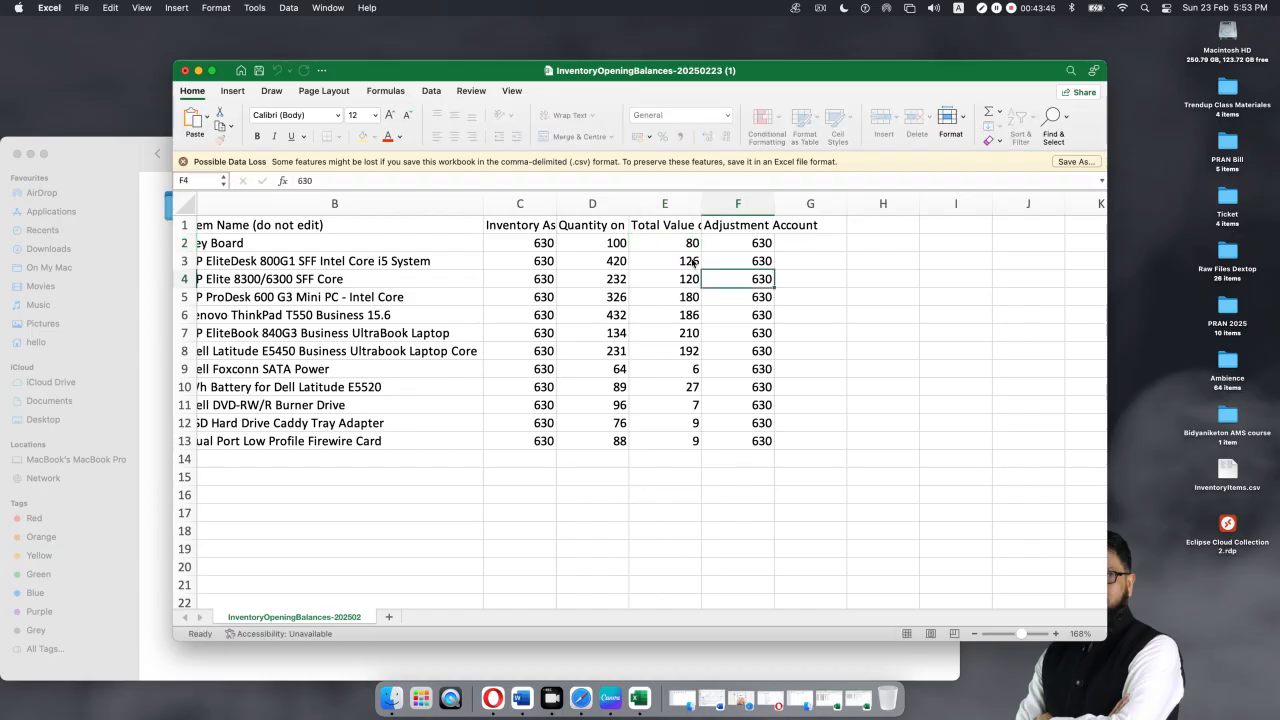
pyautogui.moveTo(672, 243); pyautogui.dragTo(684, 434)
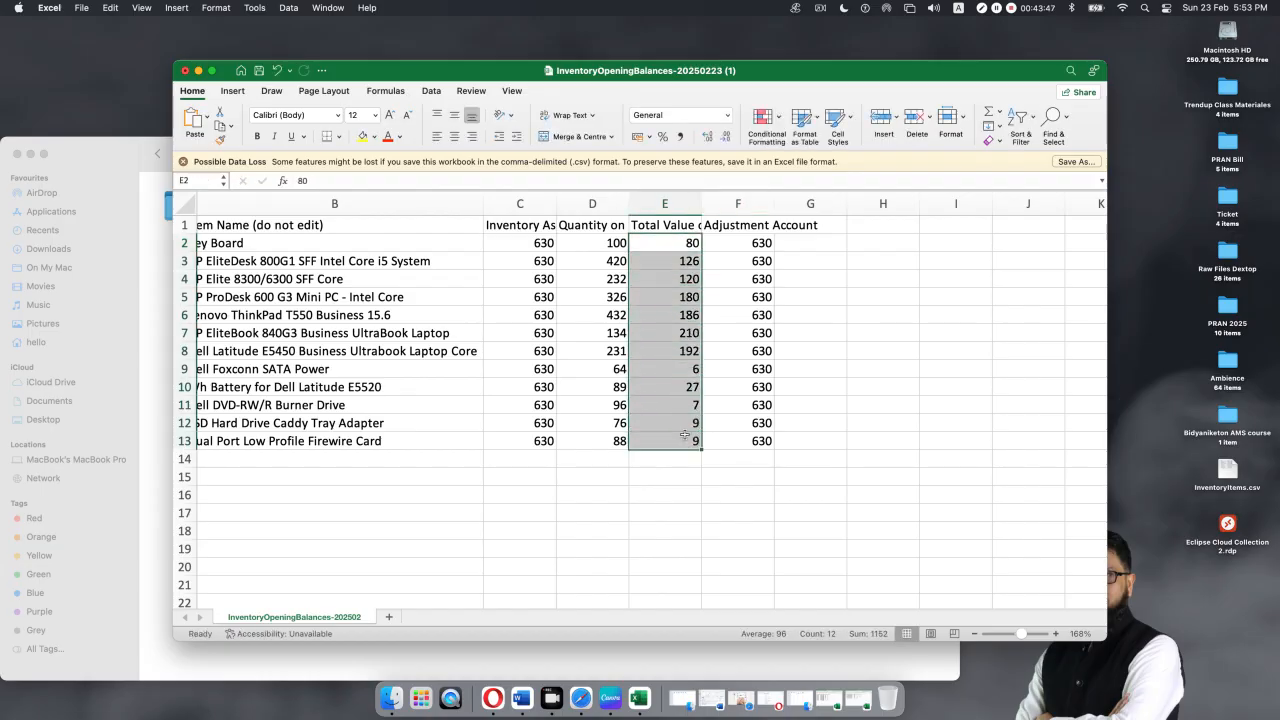
pyautogui.doubleClick(963, 241)
pyautogui.press('super+v')
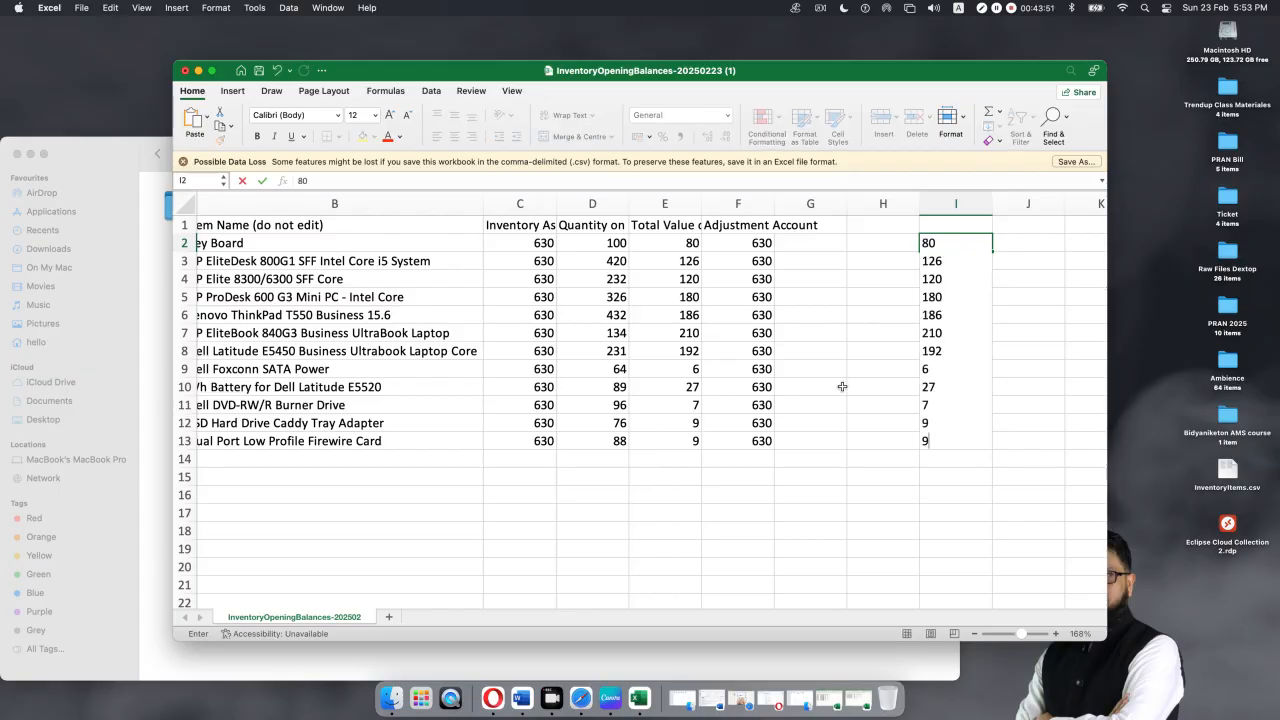
pyautogui.click(861, 404)
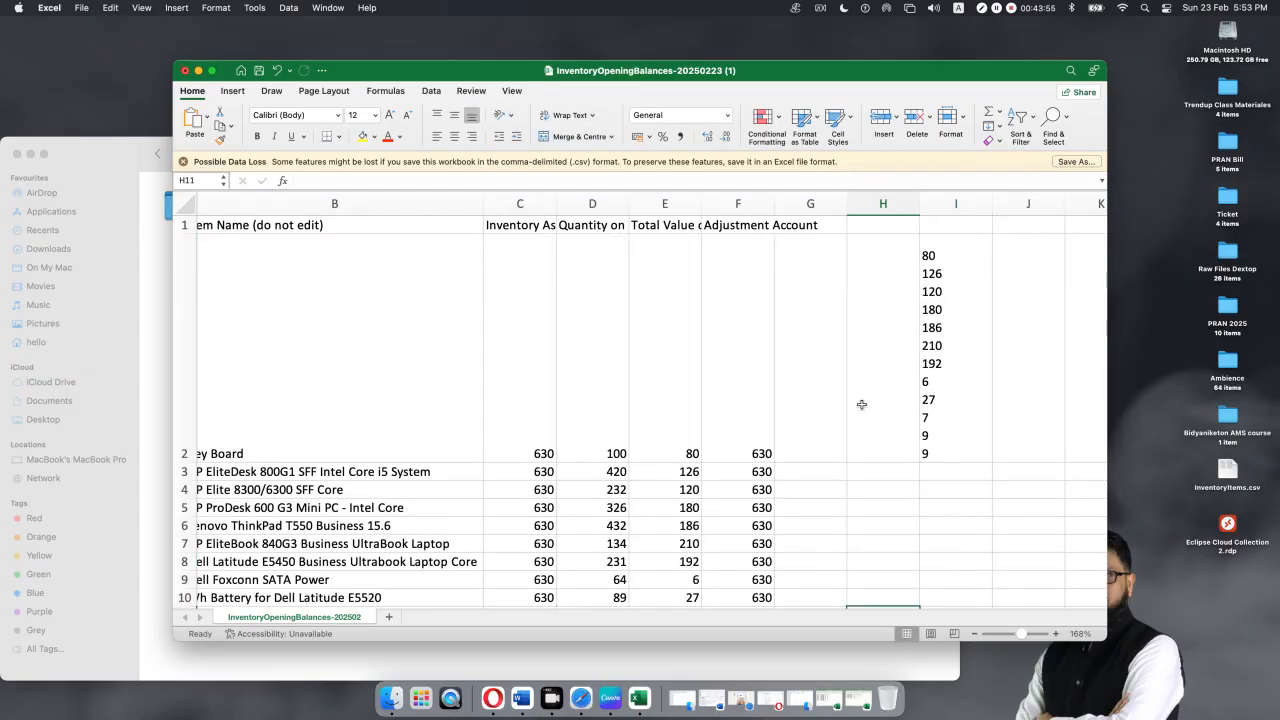
pyautogui.press('super+z')
# - Copy the unit prices in E2:E13 into the blank cells I2:I13
pyautogui.hscroll(5, 973, 395)
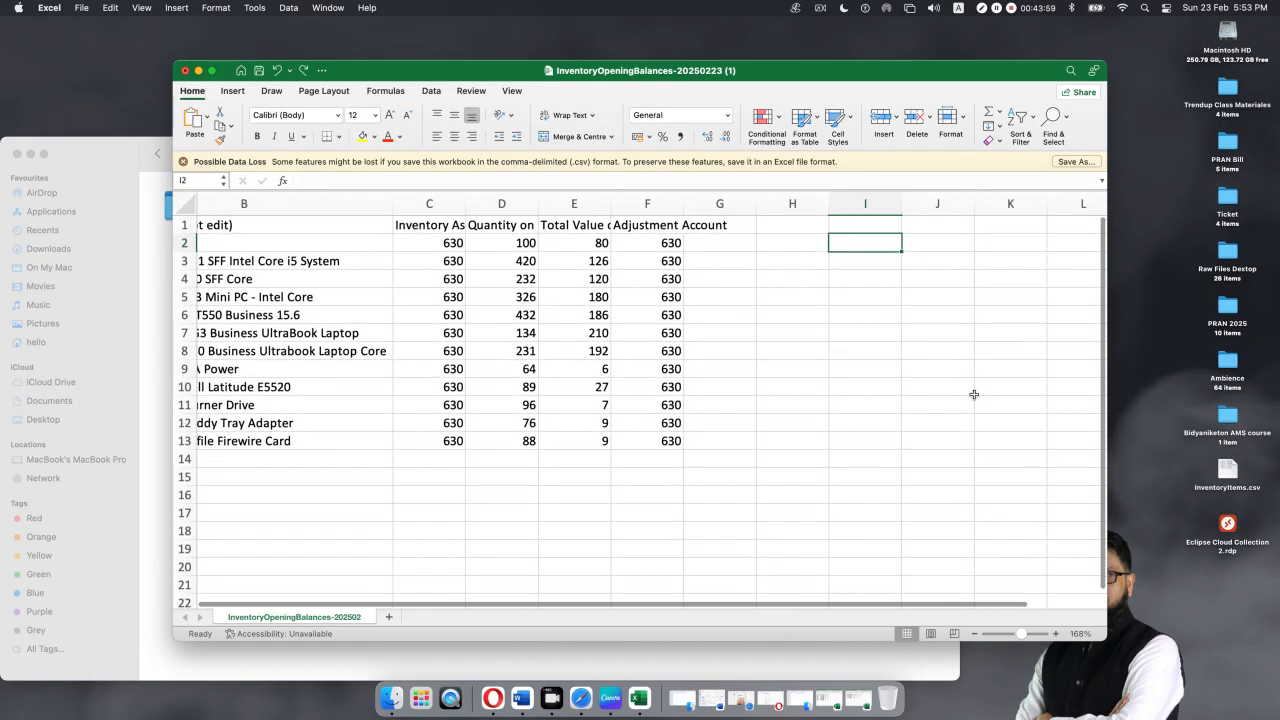
pyautogui.moveTo(577, 244); pyautogui.dragTo(588, 441)
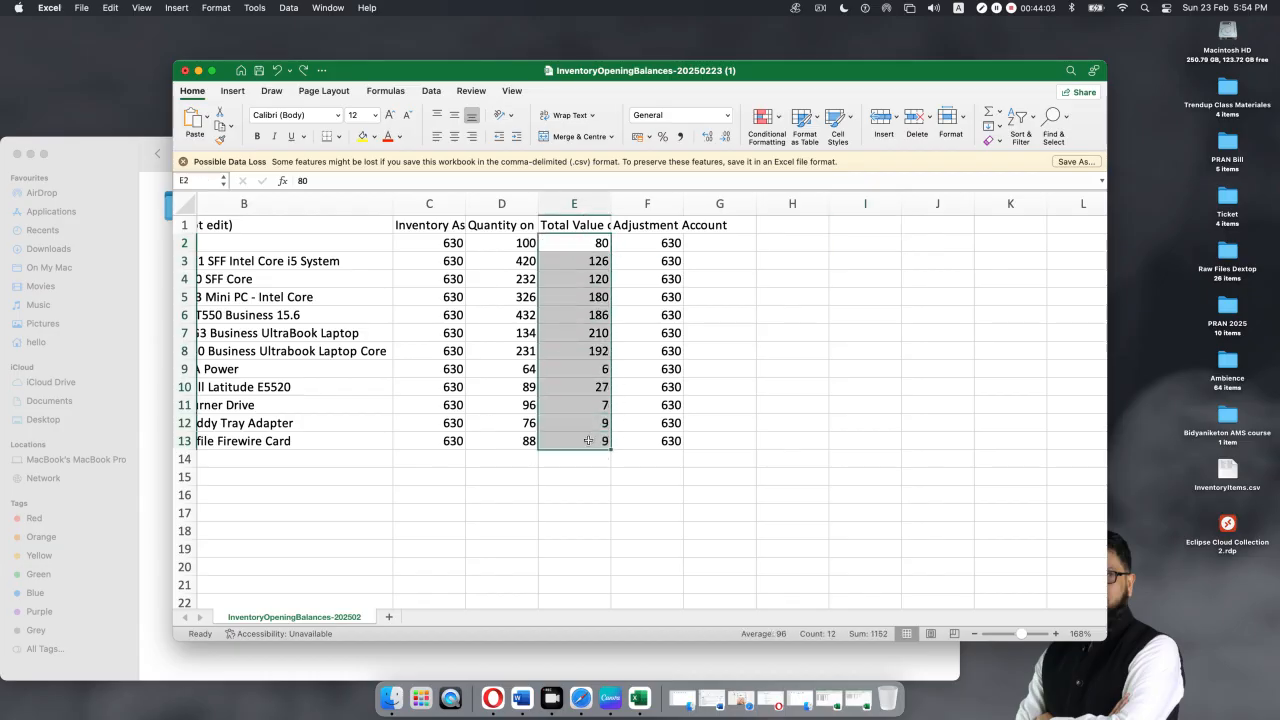
pyautogui.press('super+c')
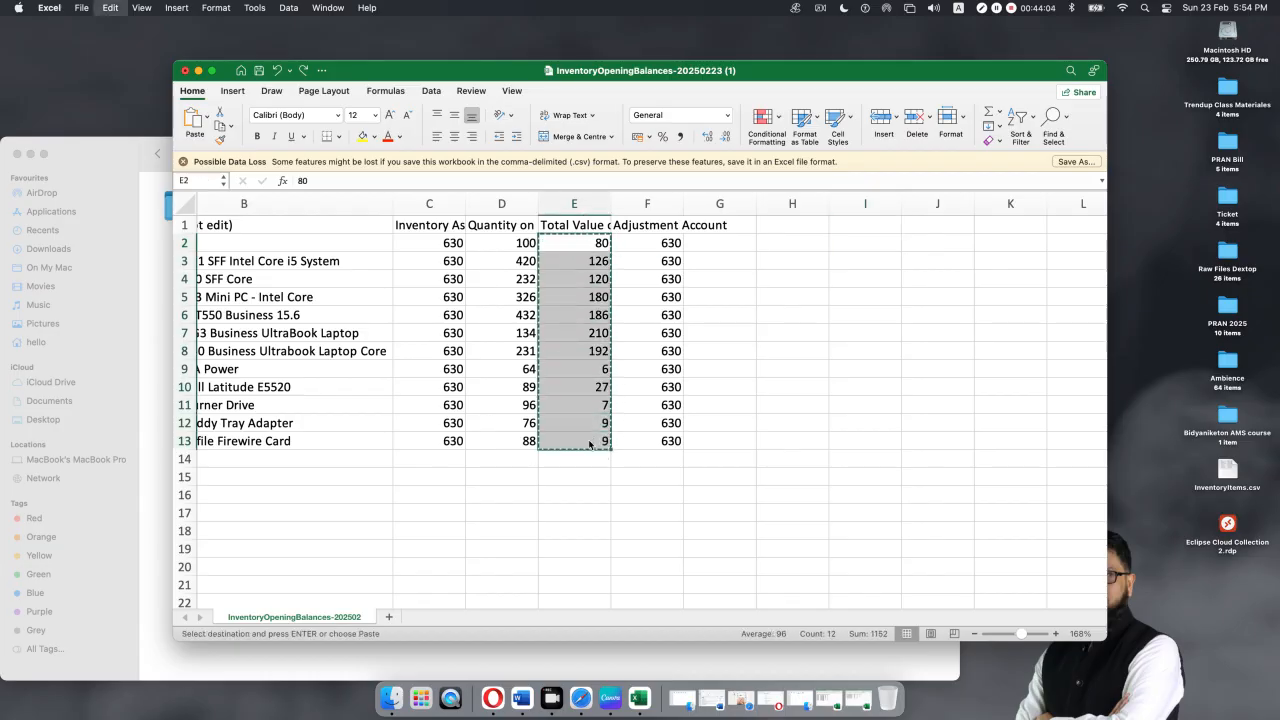
pyautogui.click(868, 243)
pyautogui.press('super+v')
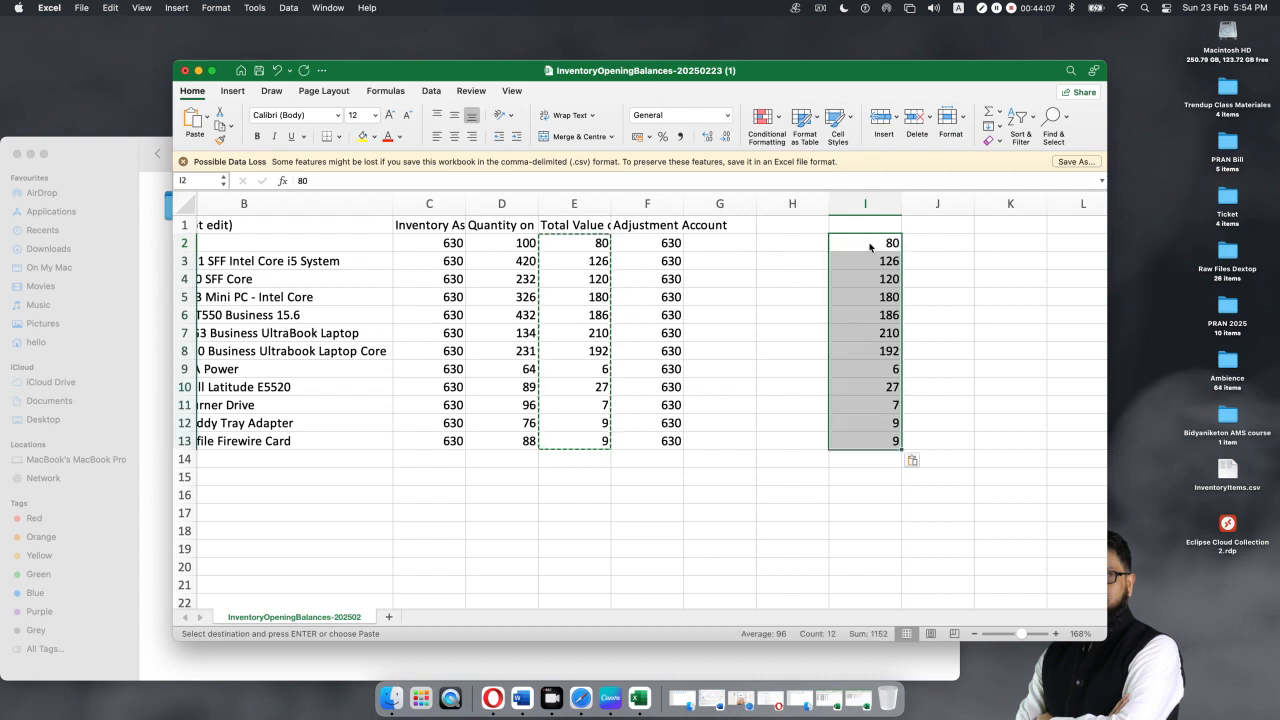
pyautogui.click(672, 513)
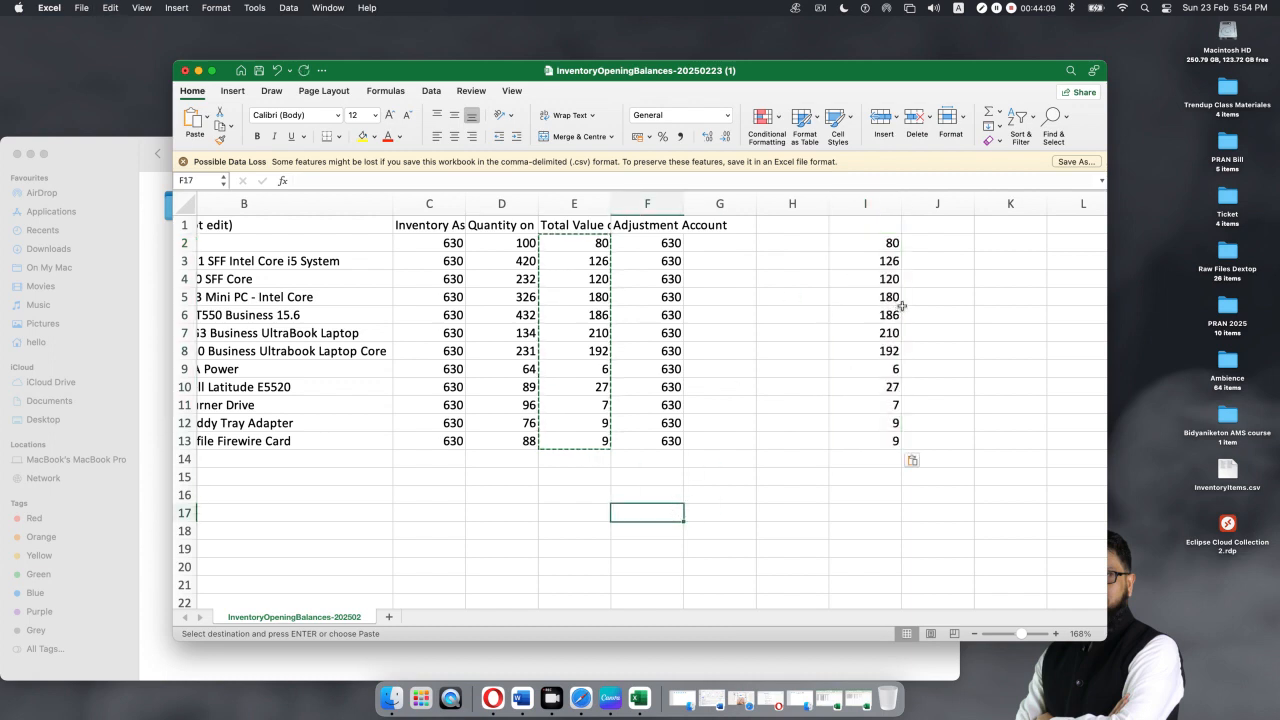
# - Calculate the Key Board item's total value in J2 with the formula =D2*E2
pyautogui.click(938, 244)
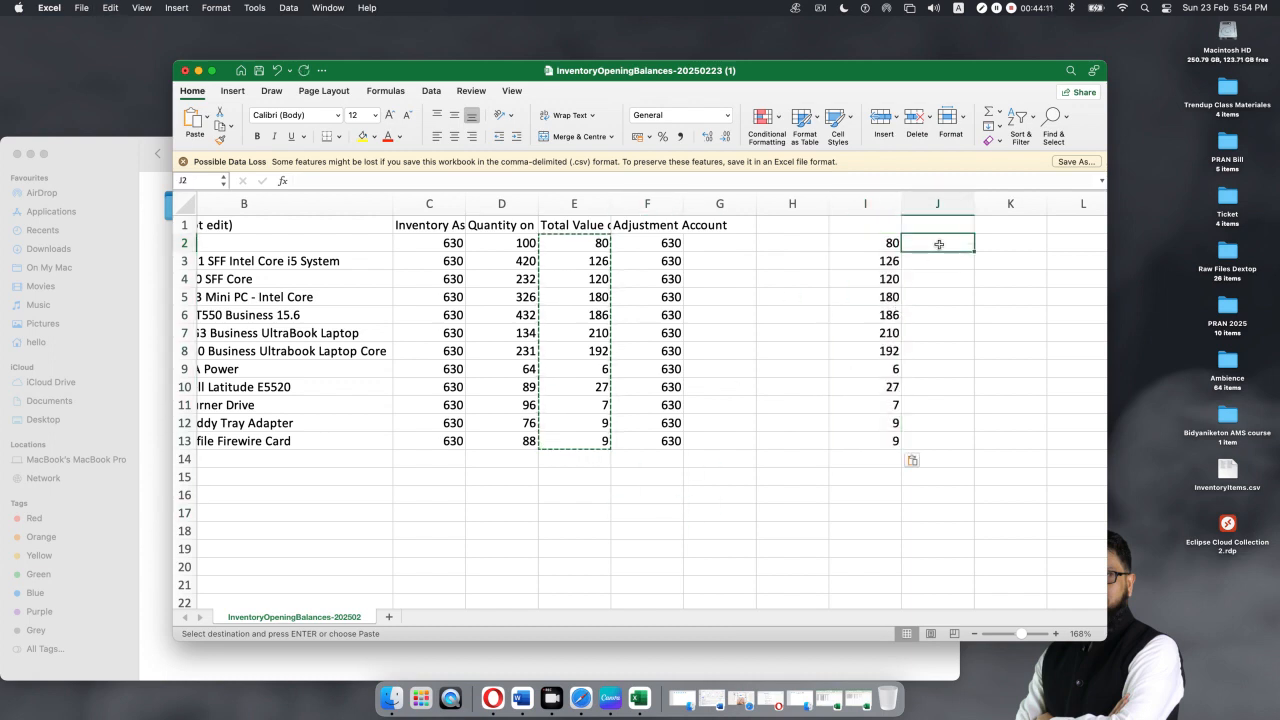
pyautogui.write('=')
pyautogui.click(528, 243)
pyautogui.write('*')
pyautogui.click(568, 243)
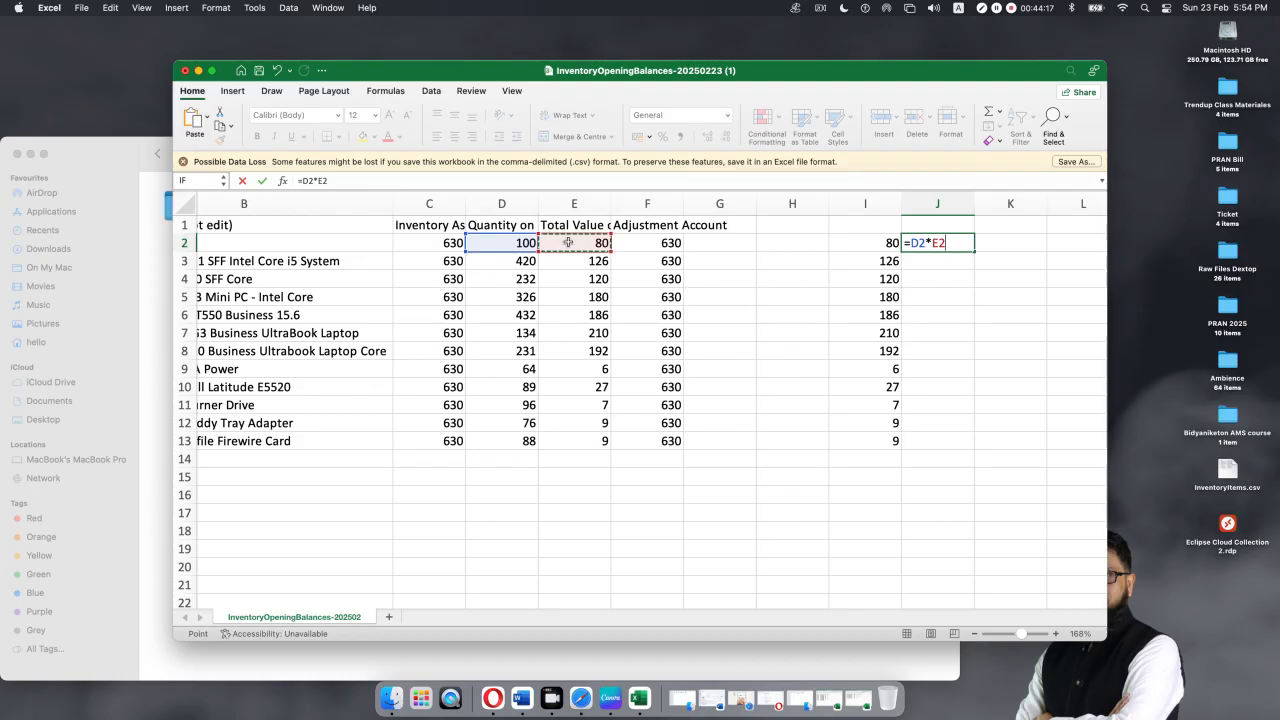
pyautogui.press('Return')
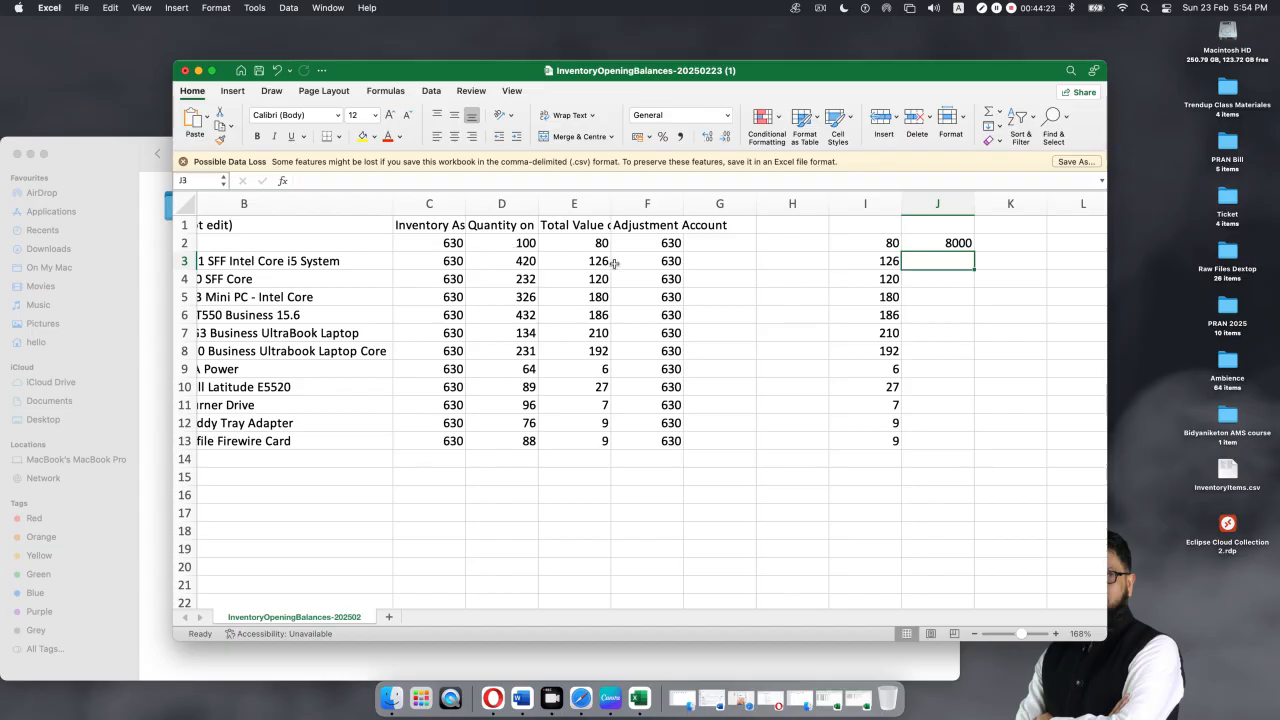
# - Fill the total value formula from J2 down to J13 and paste the results as values into E2:E13
pyautogui.click(930, 242)
pyautogui.moveTo(975, 253); pyautogui.dragTo(977, 450)
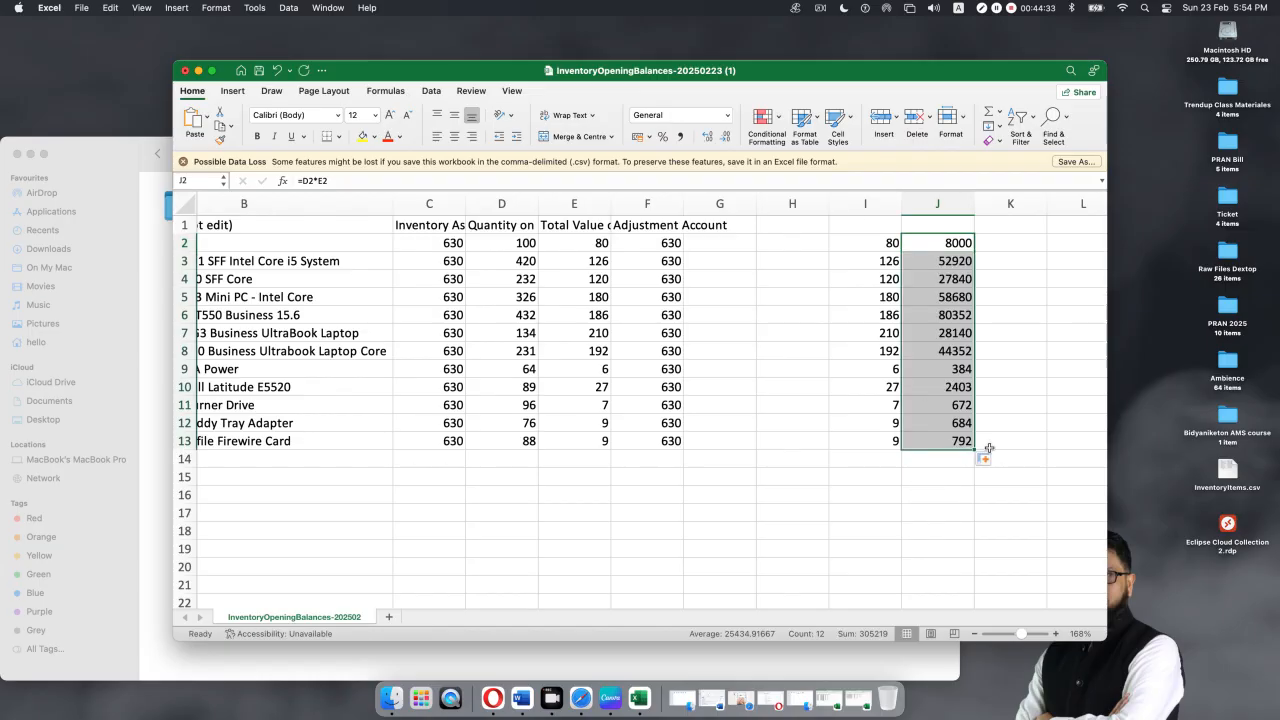
pyautogui.press('super+c')
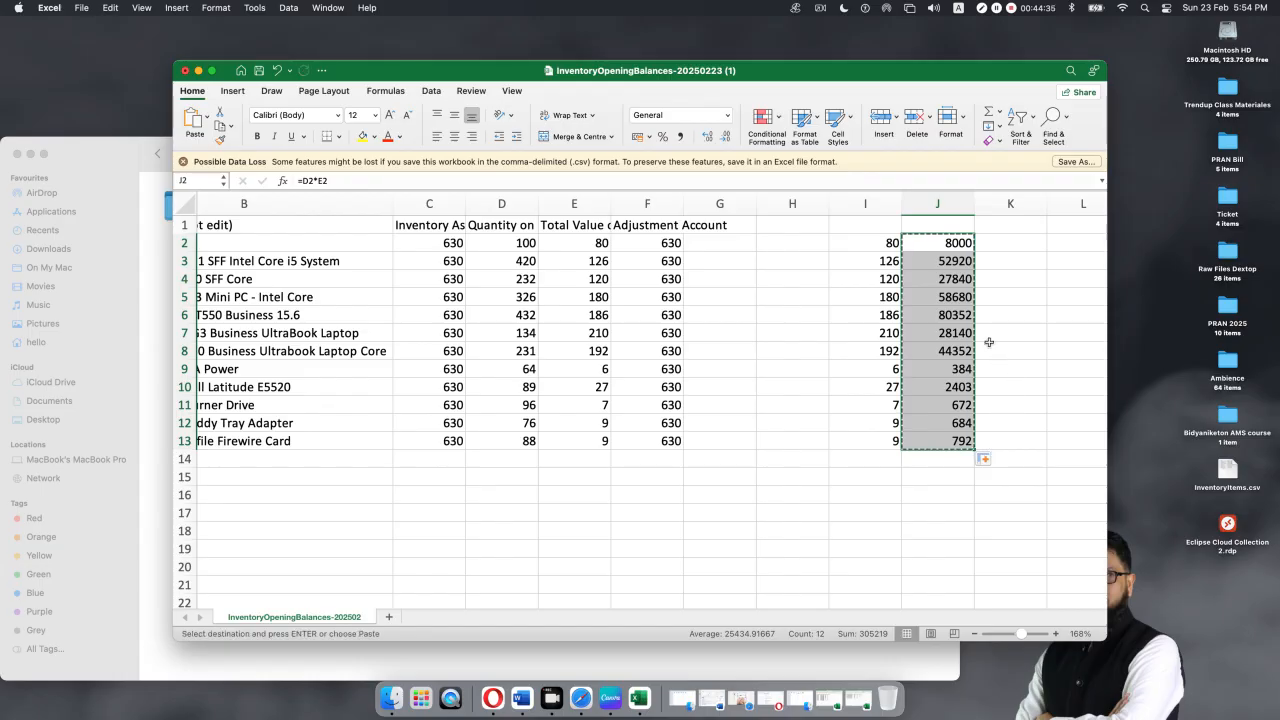
pyautogui.click(589, 239)
pyautogui.rightClick(589, 239)
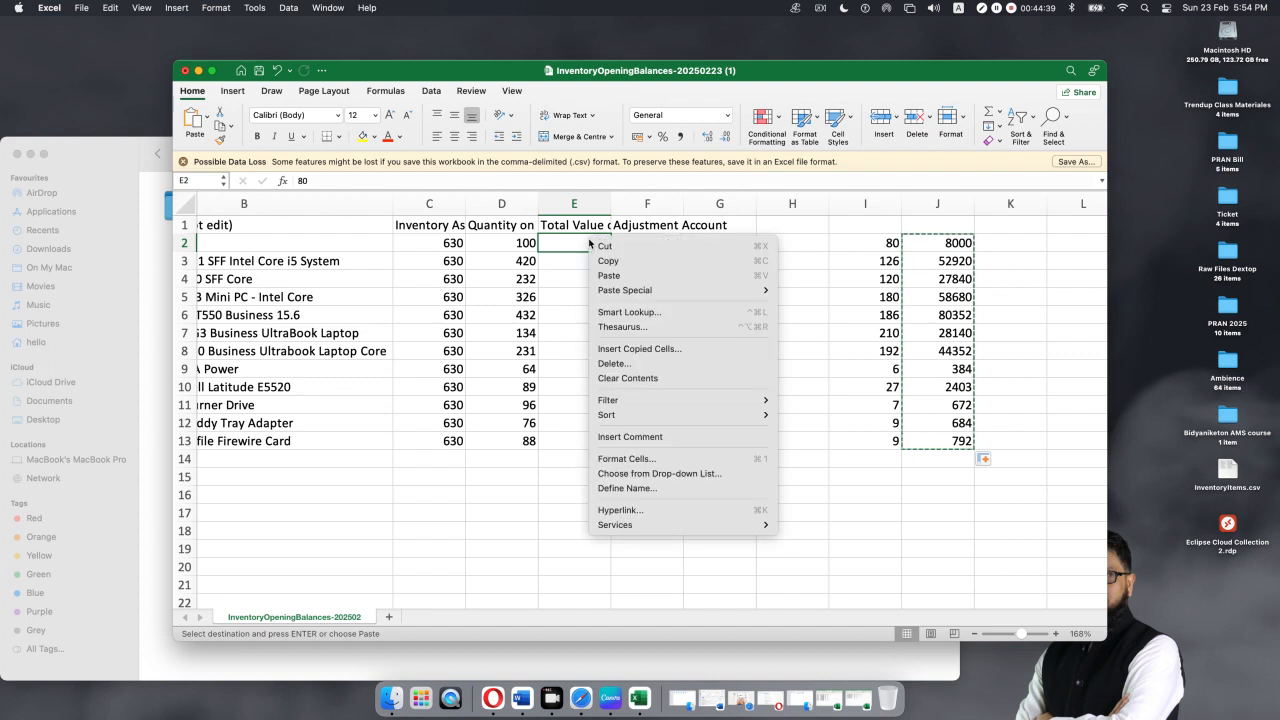
pyautogui.moveTo(634, 291)
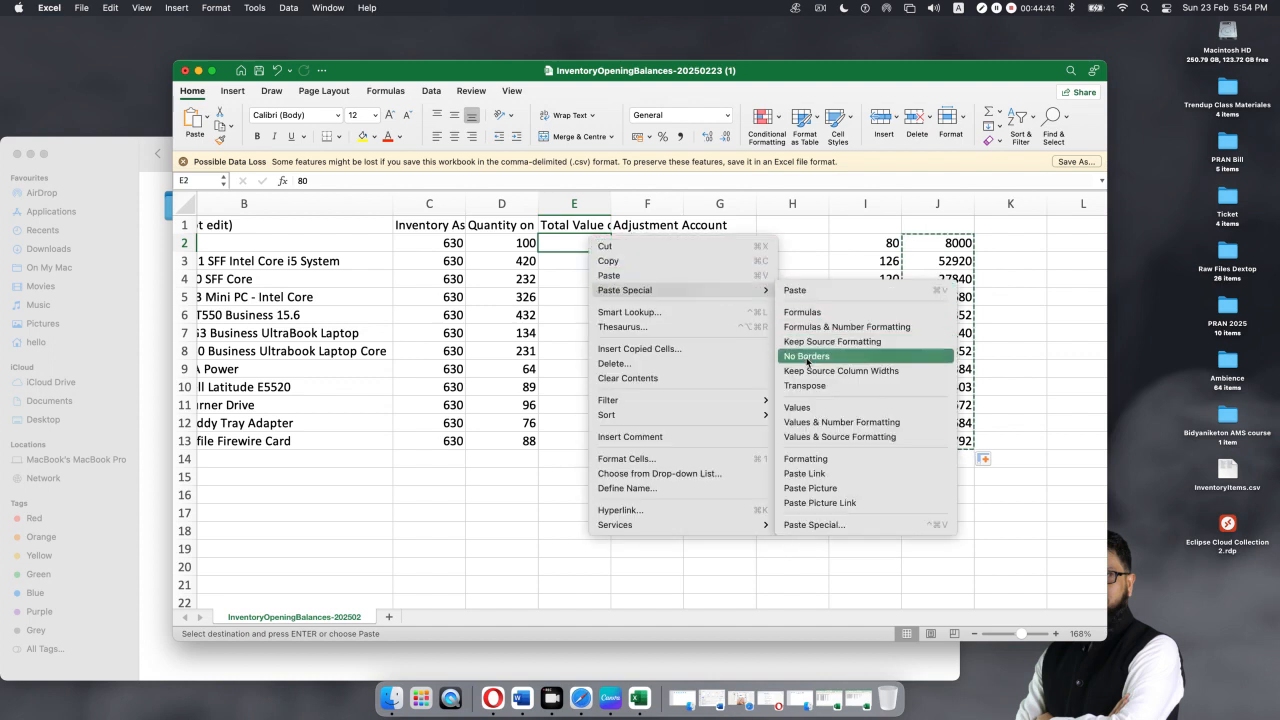
pyautogui.click(803, 408)
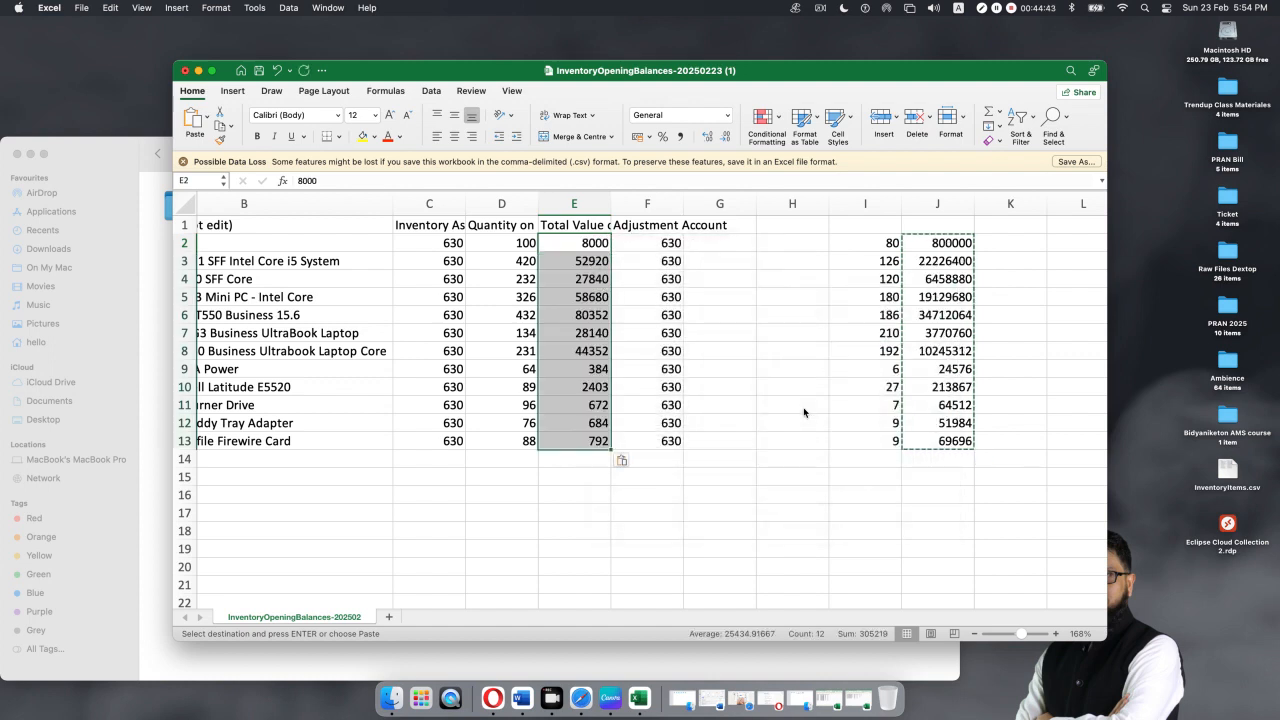
# - Widen the Total Value on Hand and Quantity on Hand columns to fit their contents
pyautogui.click(959, 283)
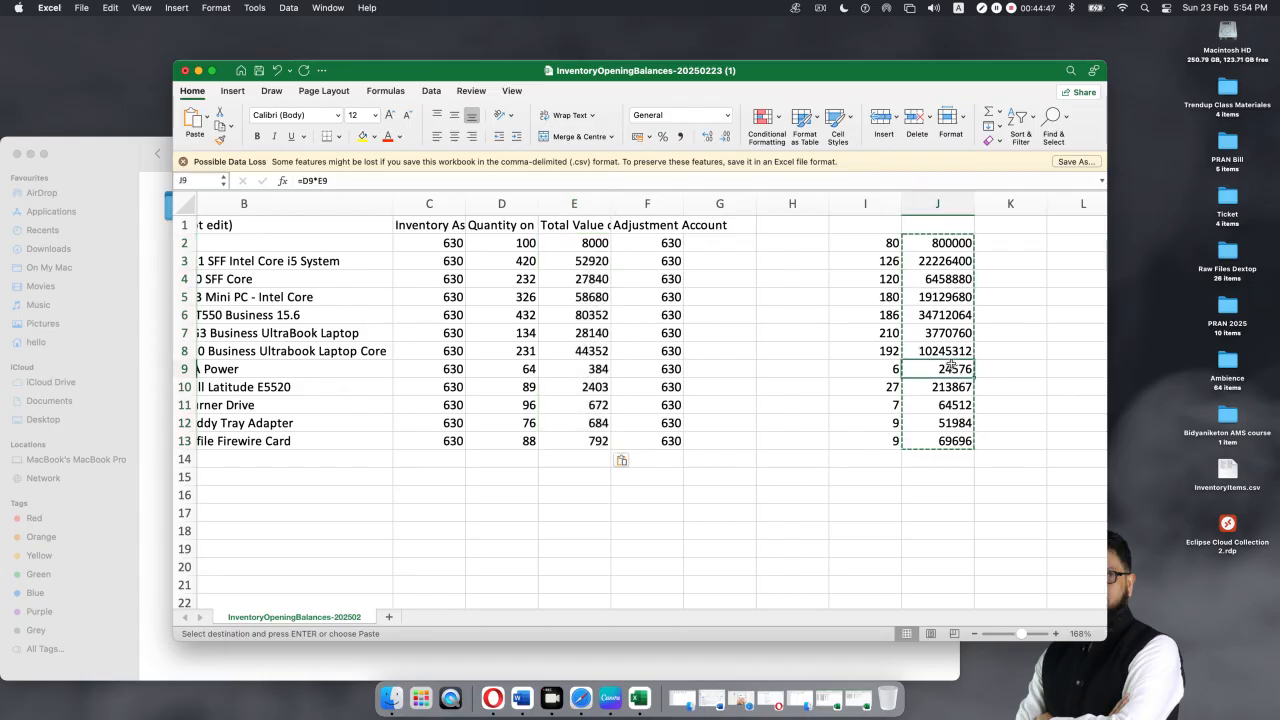
pyautogui.click(598, 242)
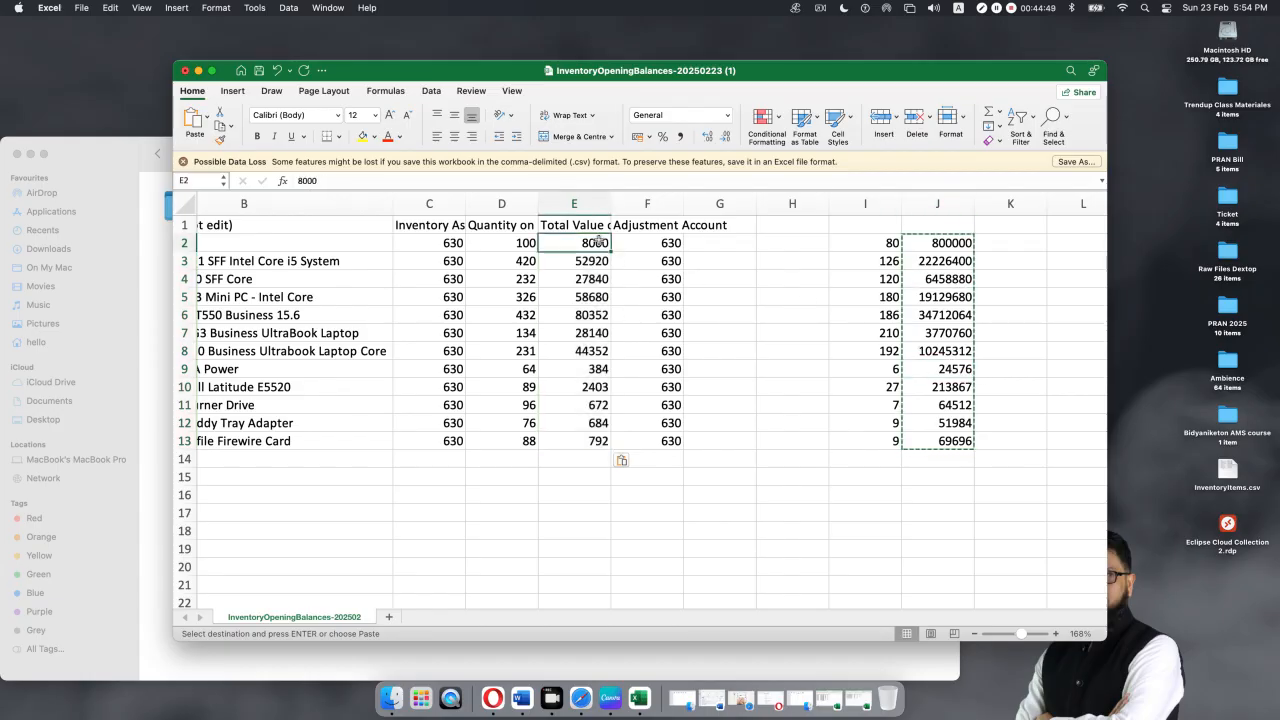
pyautogui.click(589, 279)
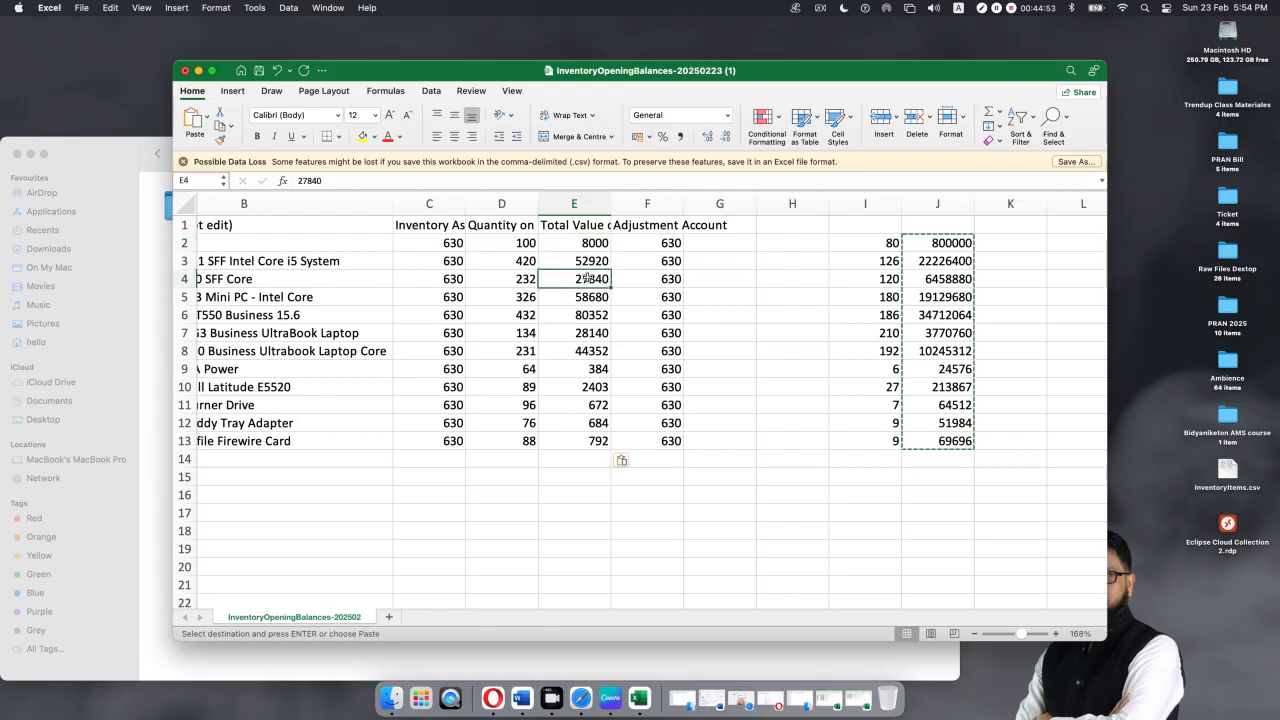
pyautogui.doubleClick(611, 203)
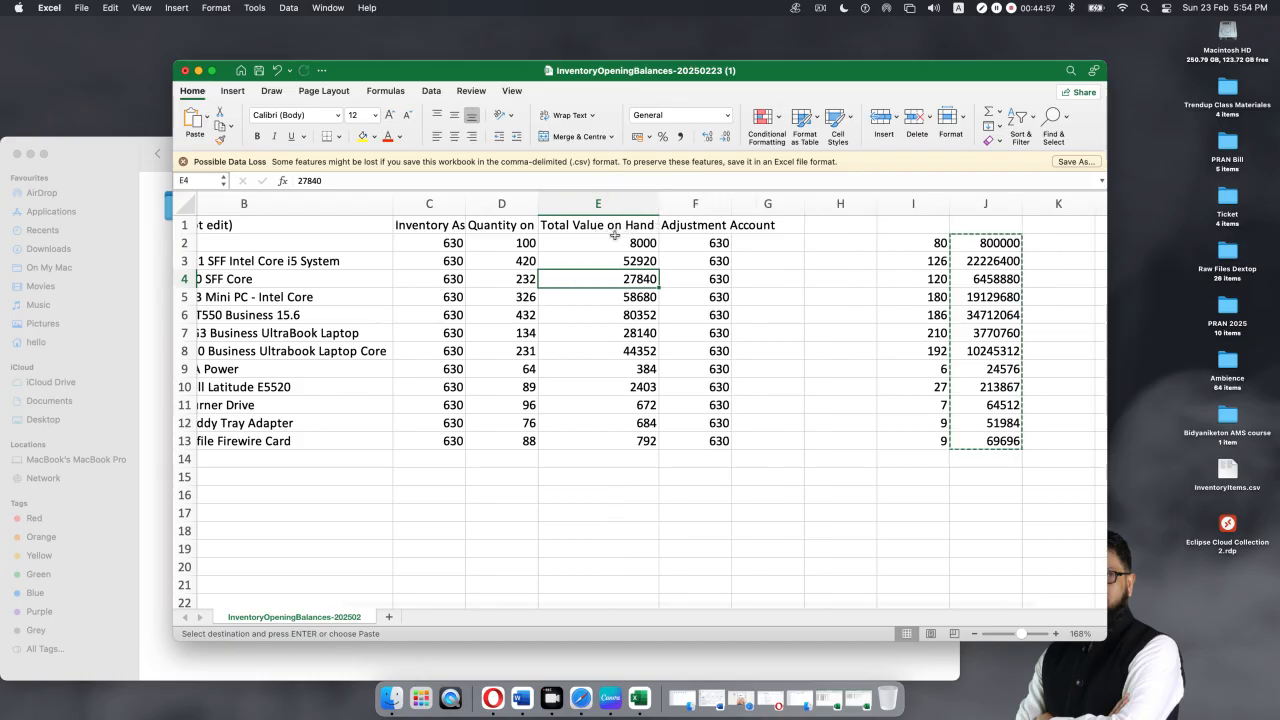
pyautogui.doubleClick(535, 199)
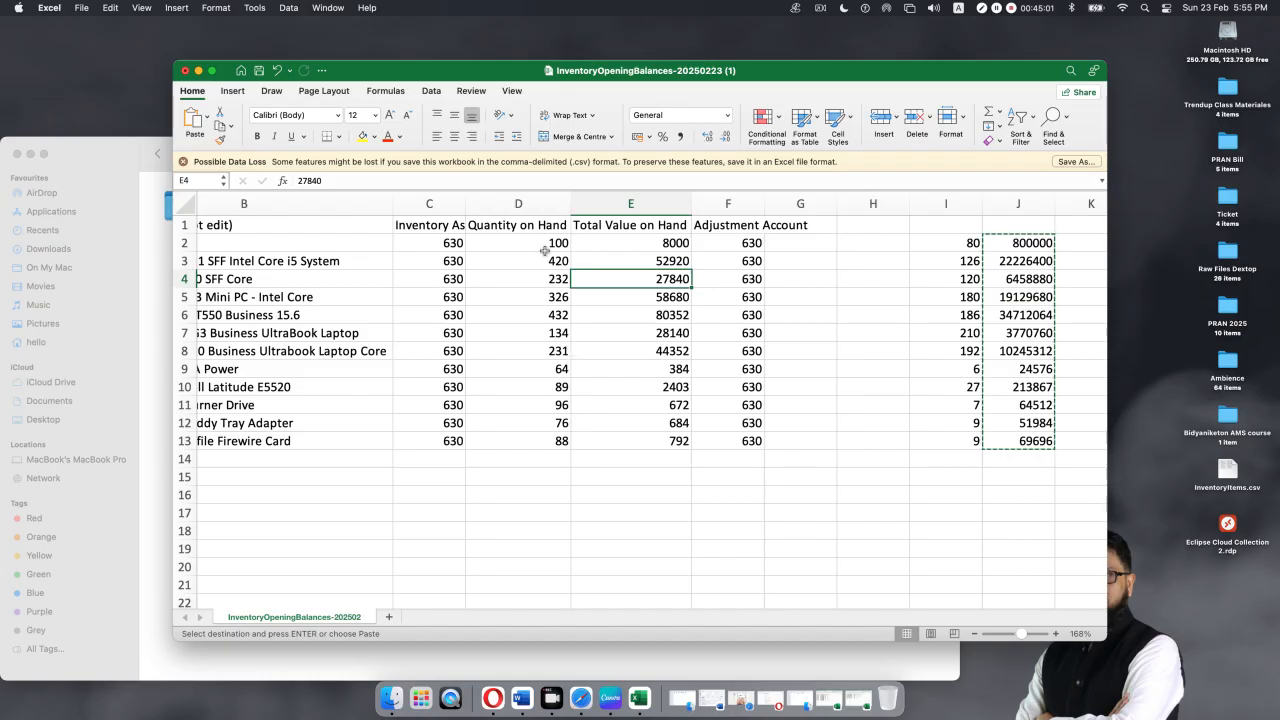
pyautogui.click(539, 243)
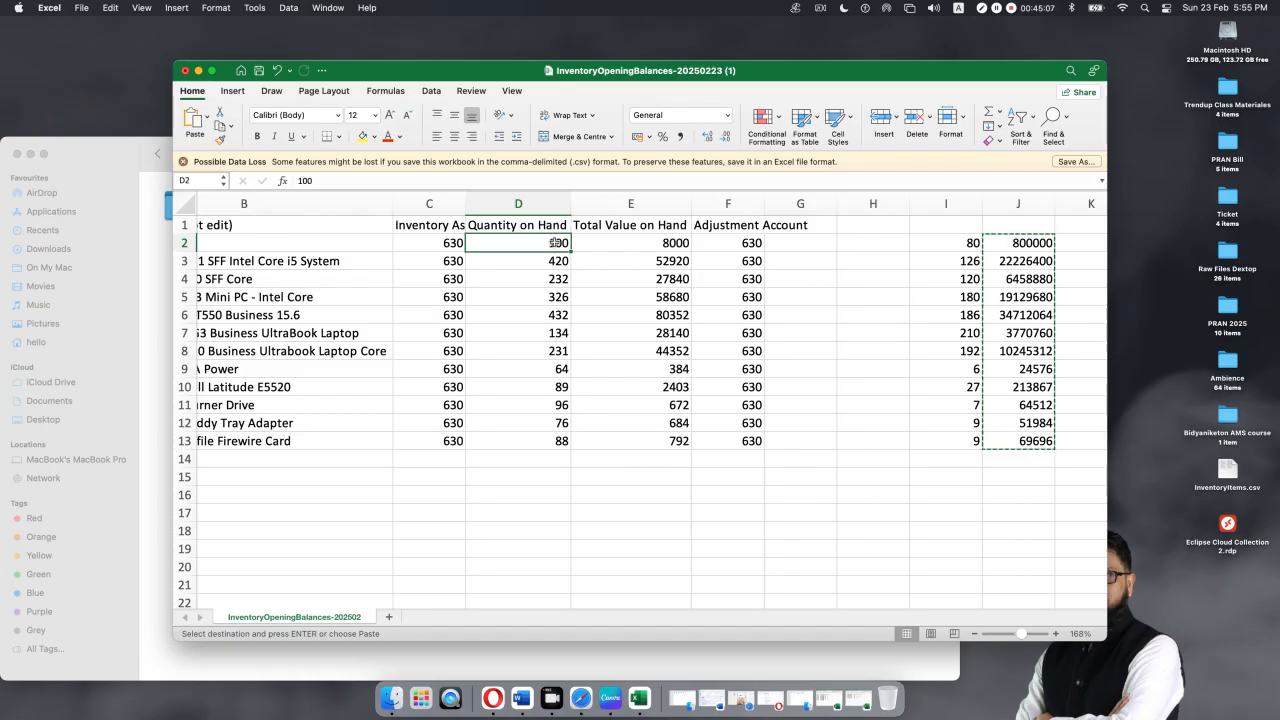
# - Delete the helper columns I and J holding the unit prices and the total value formulas
pyautogui.moveTo(944, 243); pyautogui.dragTo(942, 443)
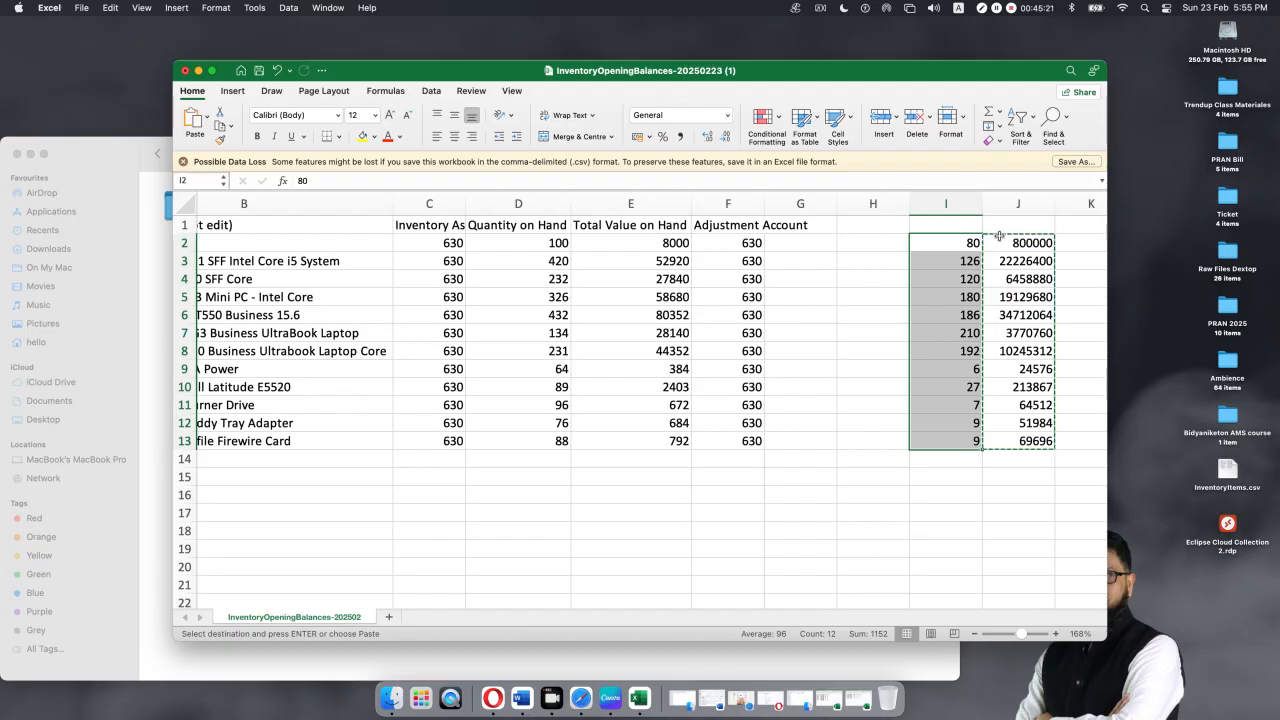
pyautogui.click(921, 498)
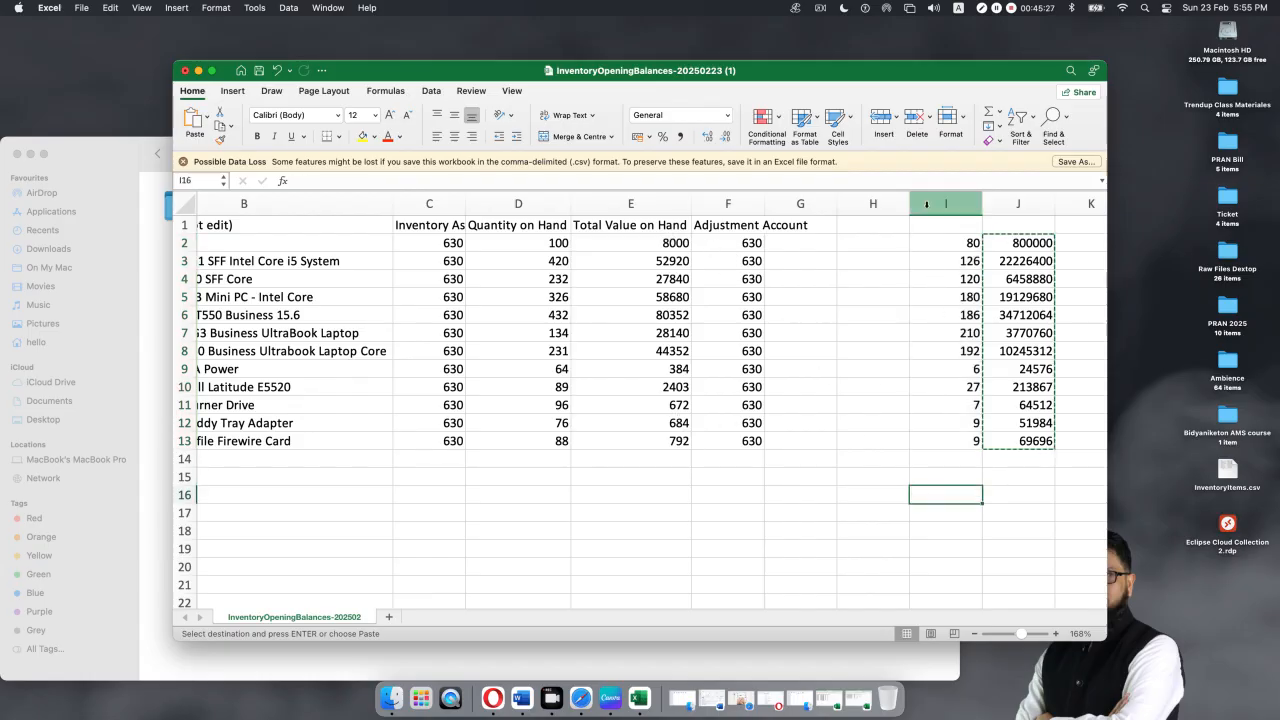
pyautogui.click(978, 204)
pyautogui.moveTo(990, 205); pyautogui.dragTo(1010, 205)
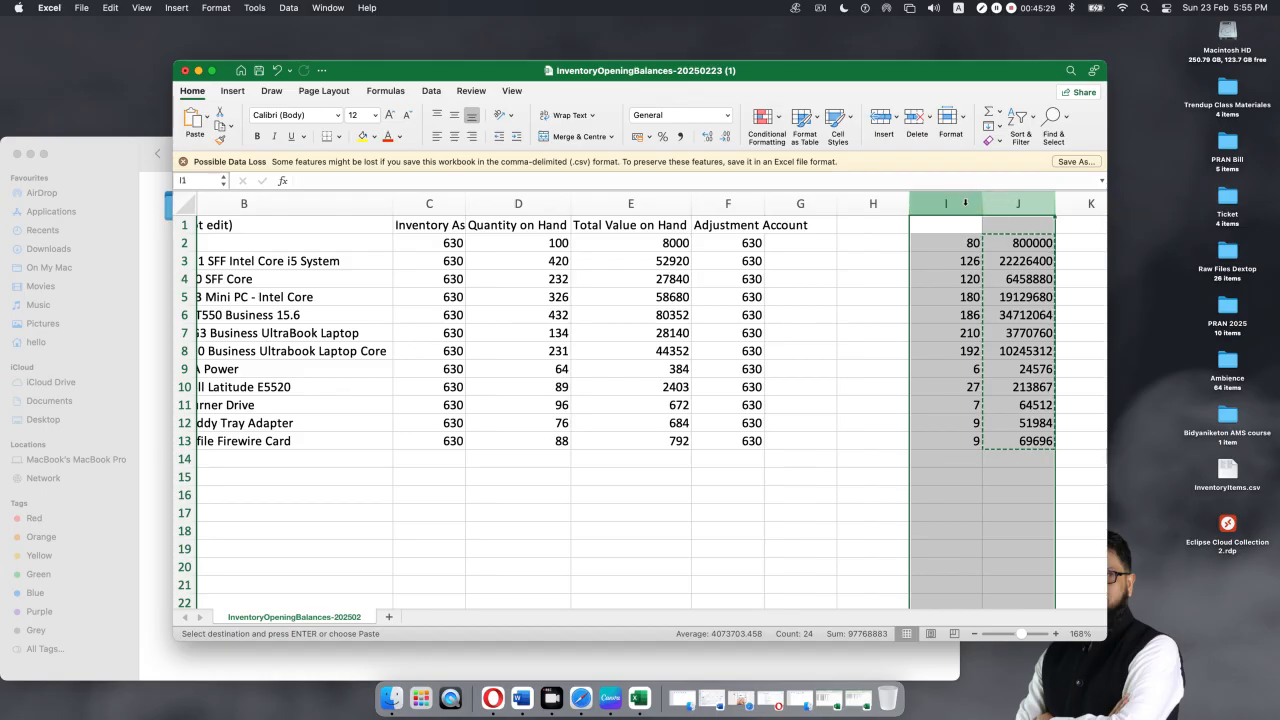
pyautogui.rightClick(966, 205)
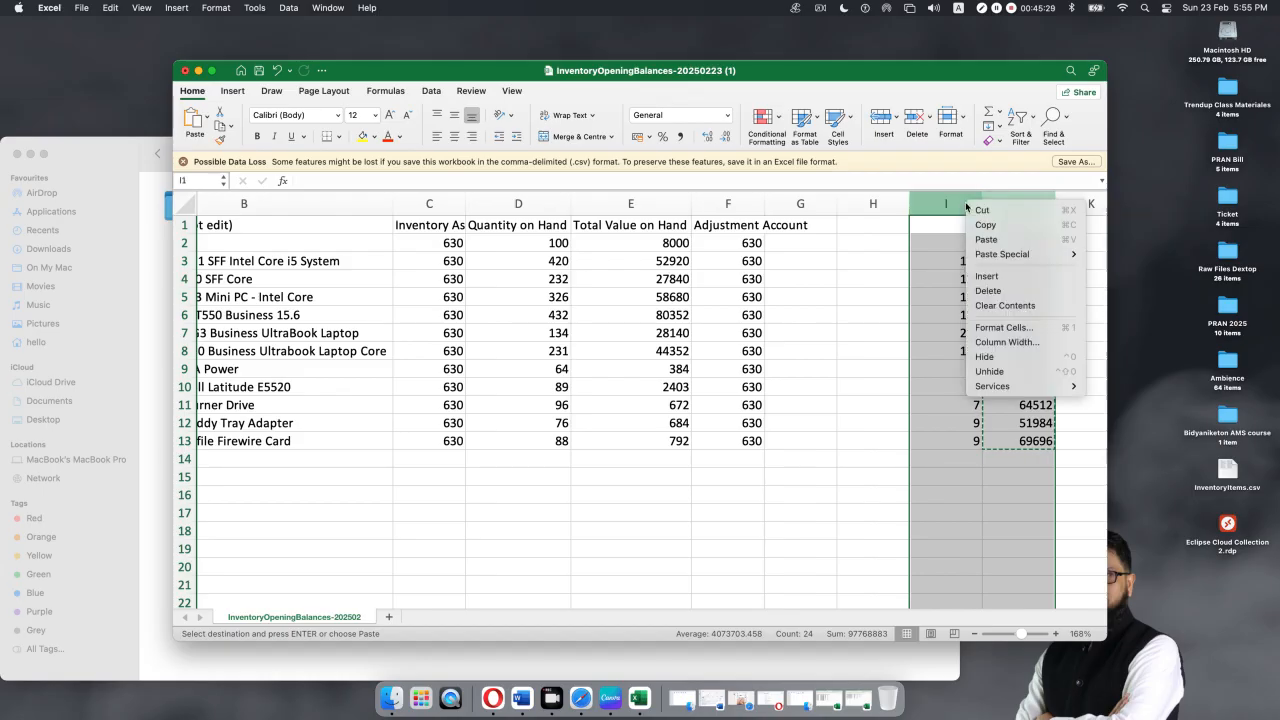
pyautogui.click(985, 290)
pyautogui.click(932, 305)
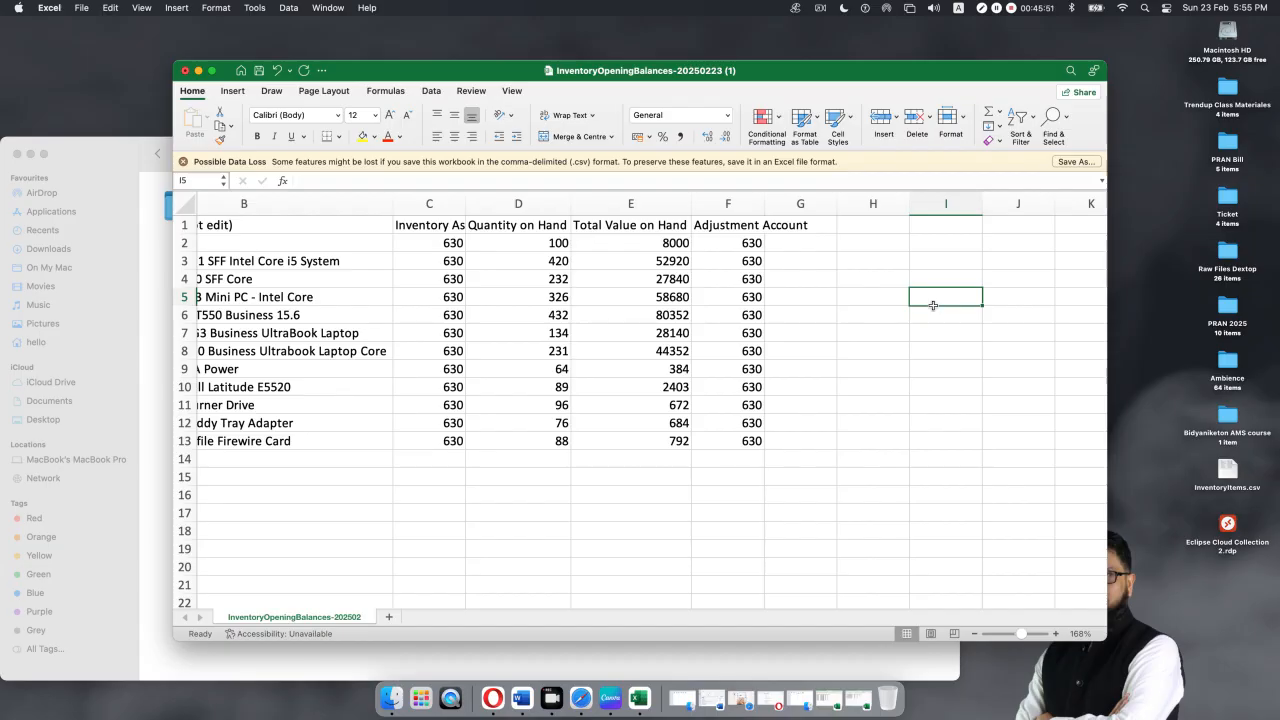
# - Bring up the Product & Service workbook and close it without saving its changes
pyautogui.click(517, 243)
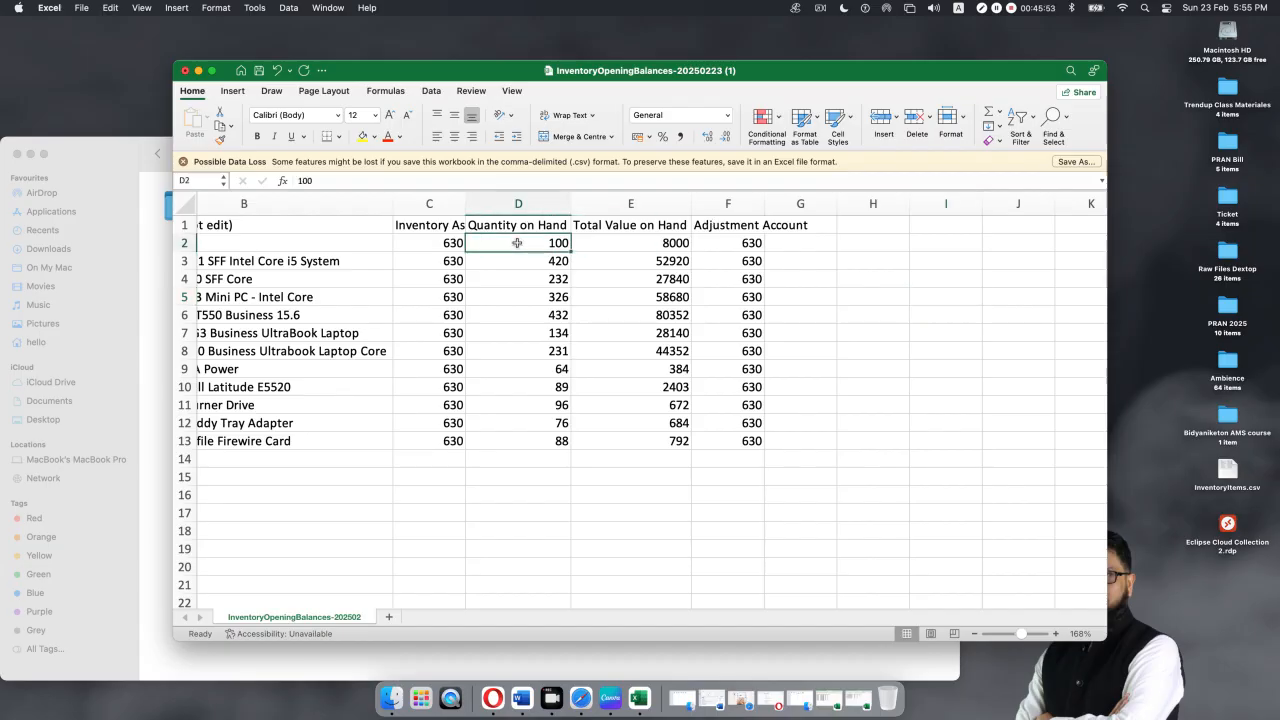
pyautogui.click(198, 71)
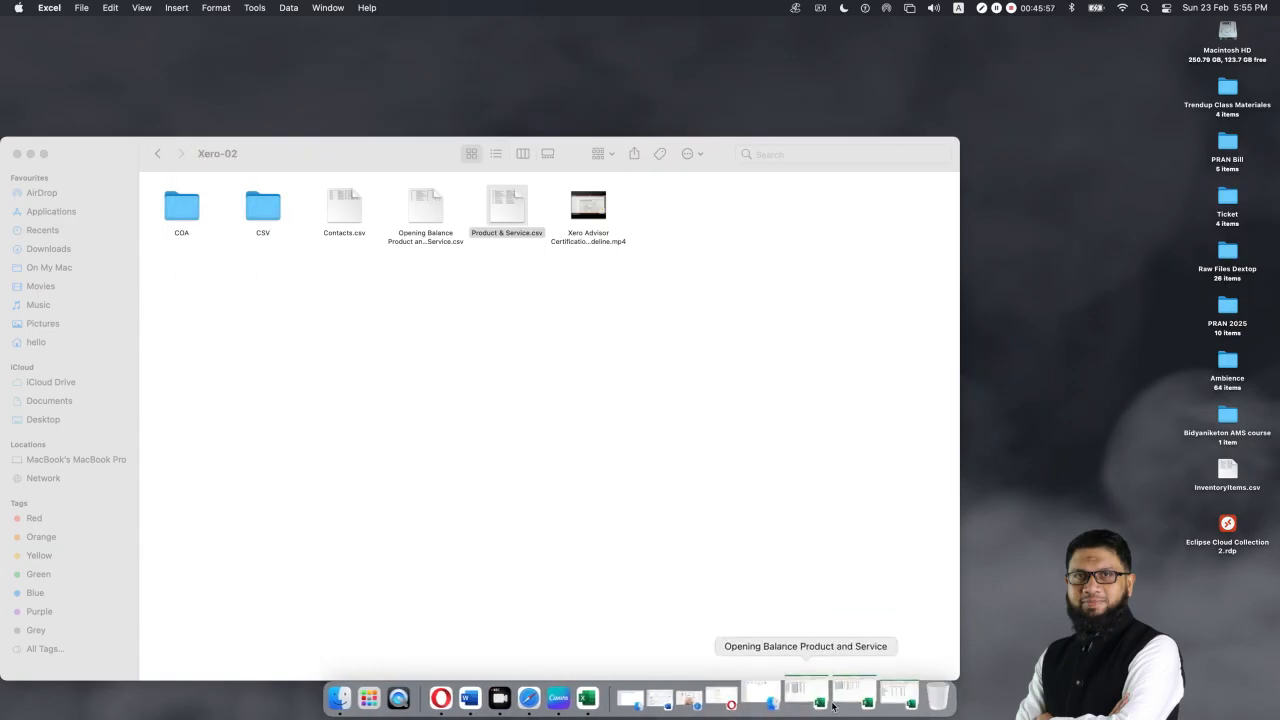
pyautogui.click(862, 700)
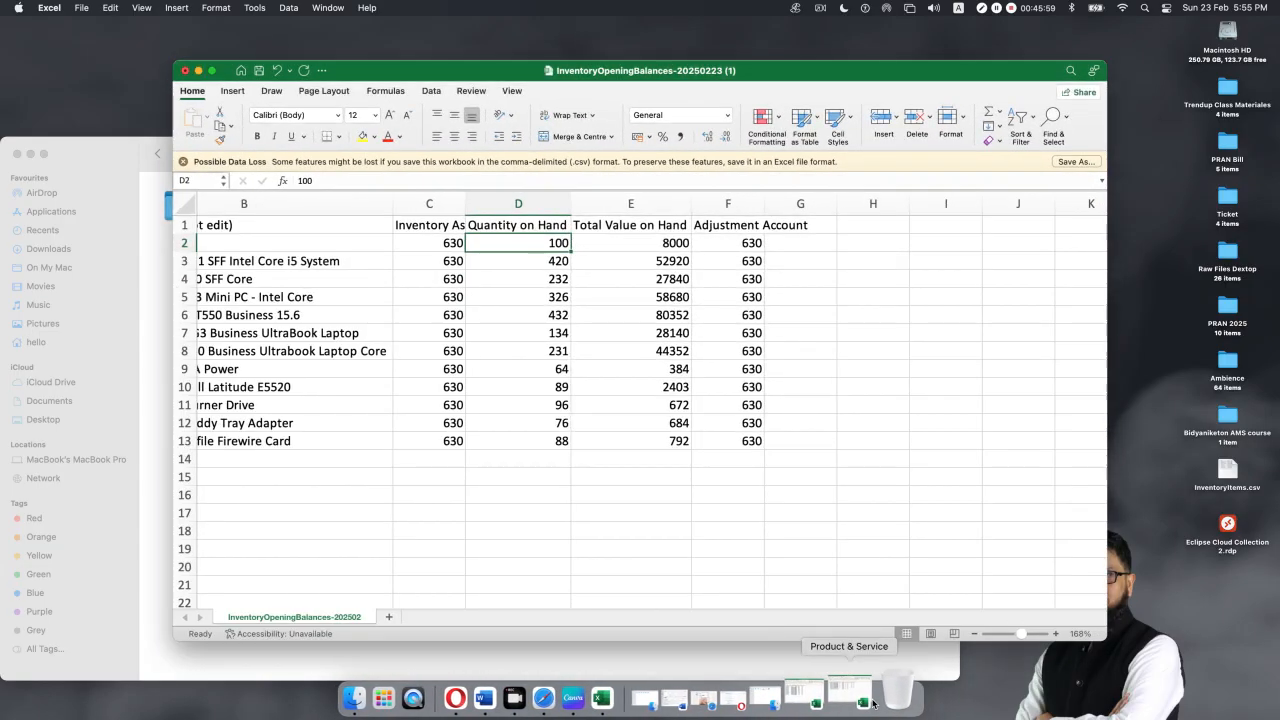
pyautogui.click(845, 700)
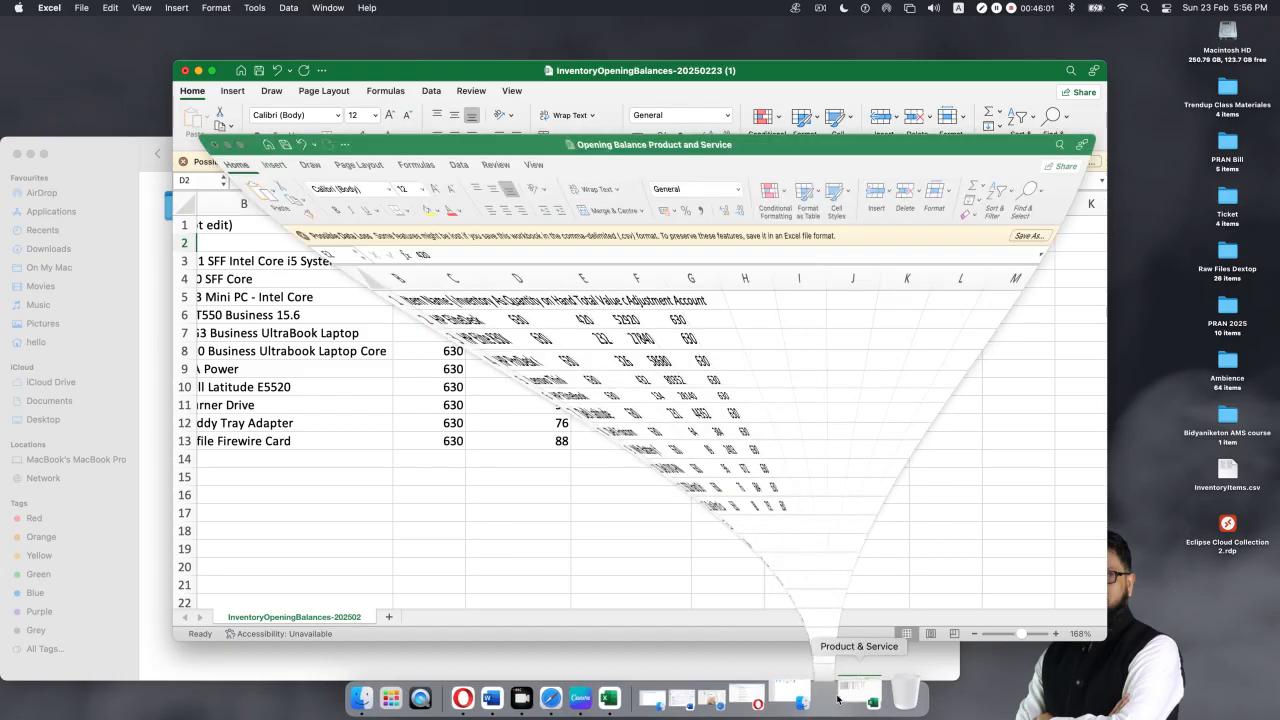
pyautogui.click(840, 699)
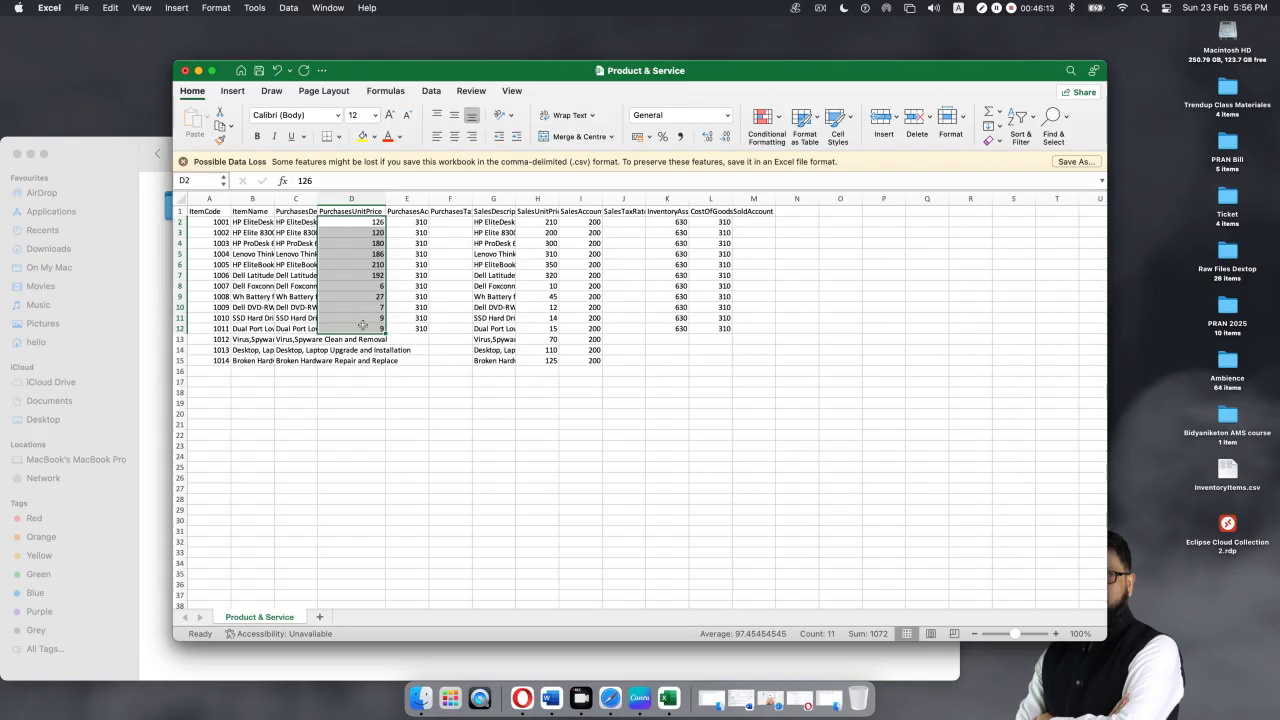
pyautogui.click(185, 72)
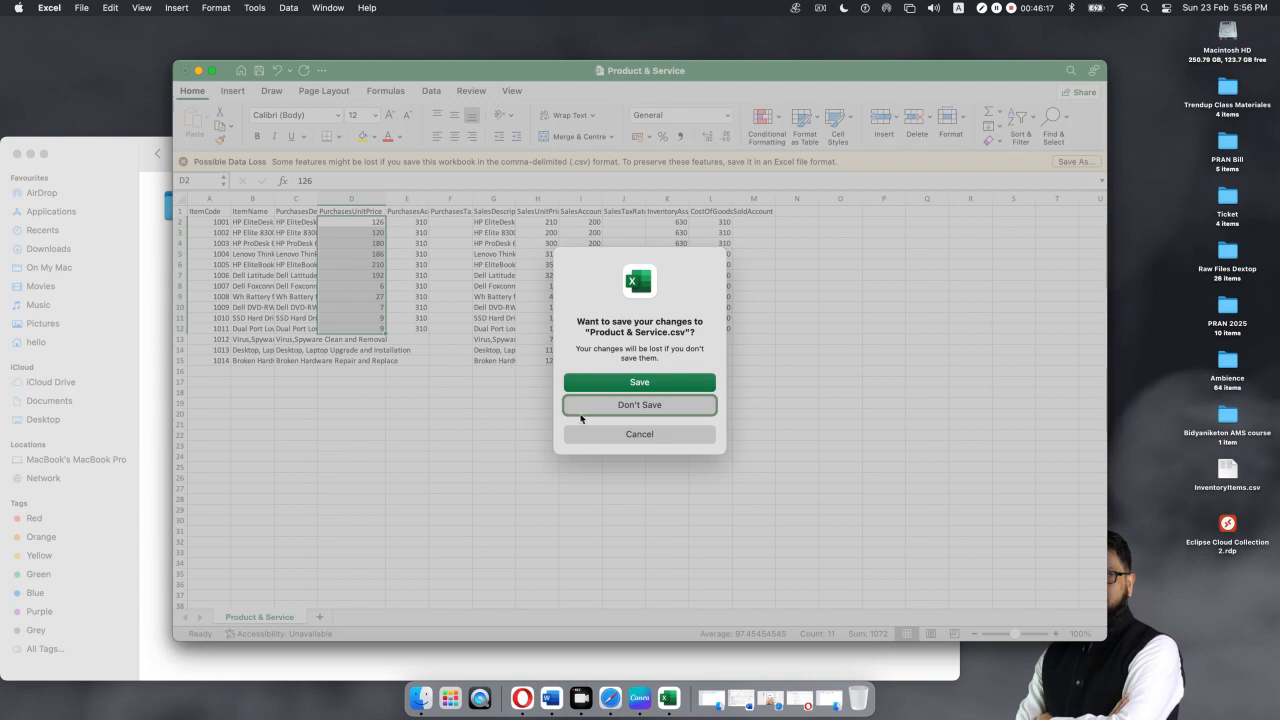
pyautogui.click(590, 406)
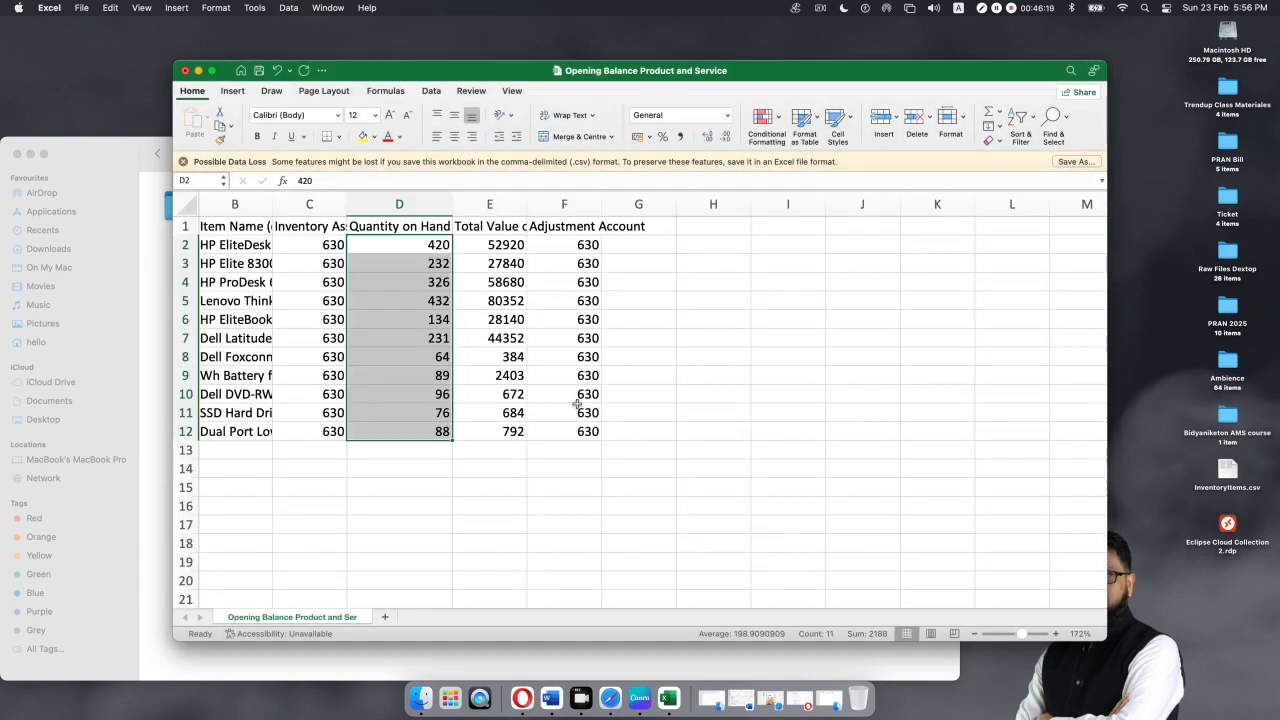
# - Review the quantities and total values in the Opening Balance Product and Service workbook and close it without saving
pyautogui.click(550, 518)
pyautogui.hscroll(-2, 389, 360)
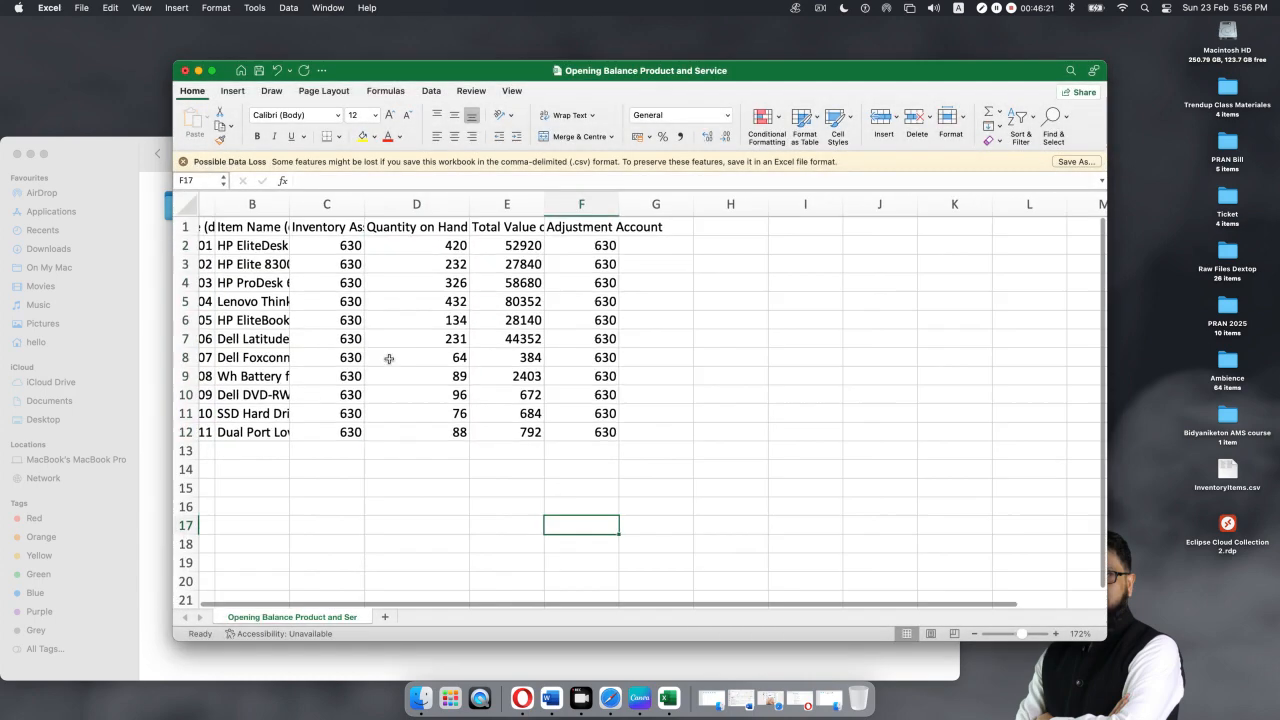
pyautogui.hscroll(-2, 470, 271)
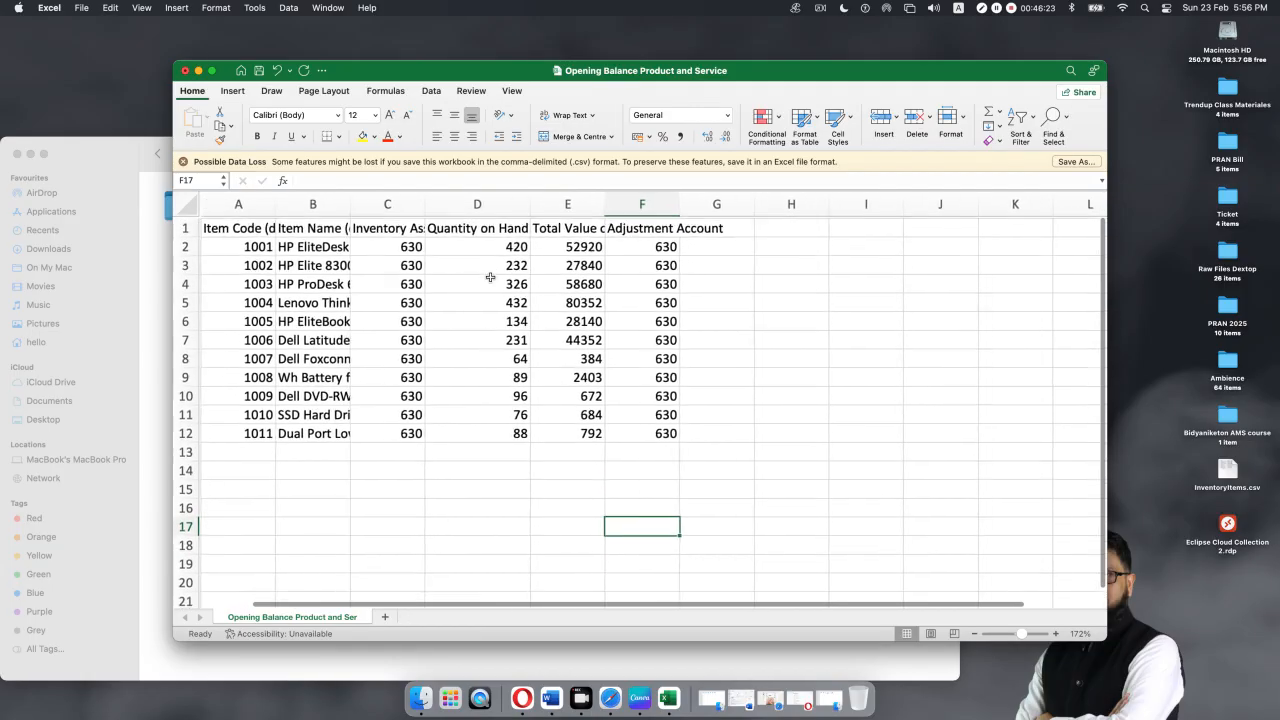
pyautogui.click(557, 251)
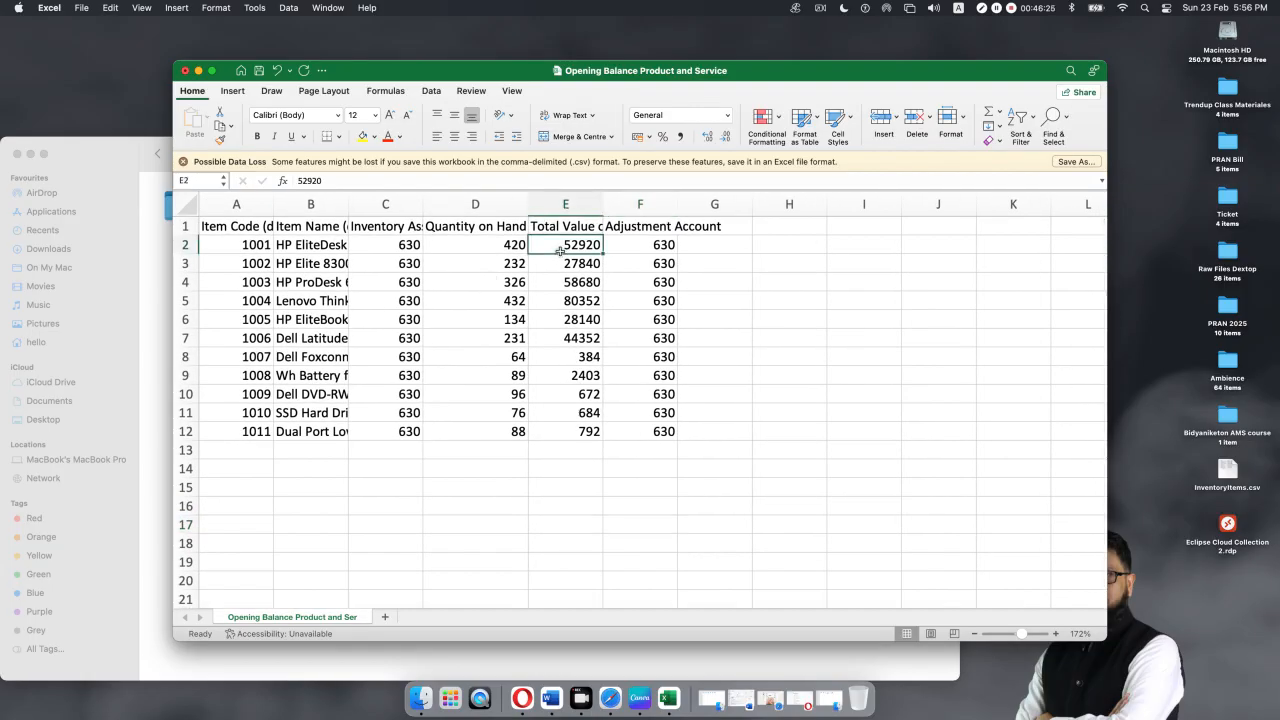
pyautogui.scroll(1, 558, 311)
pyautogui.hscroll(-1, 584, 348)
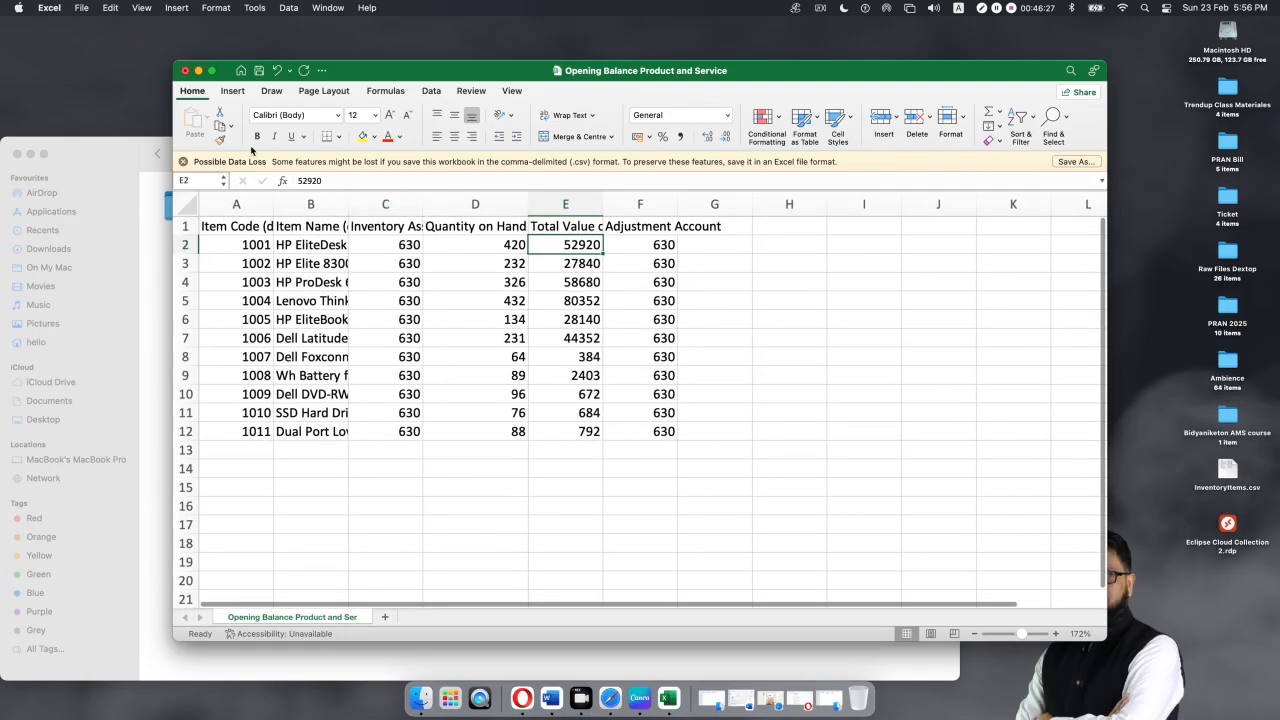
pyautogui.click(185, 71)
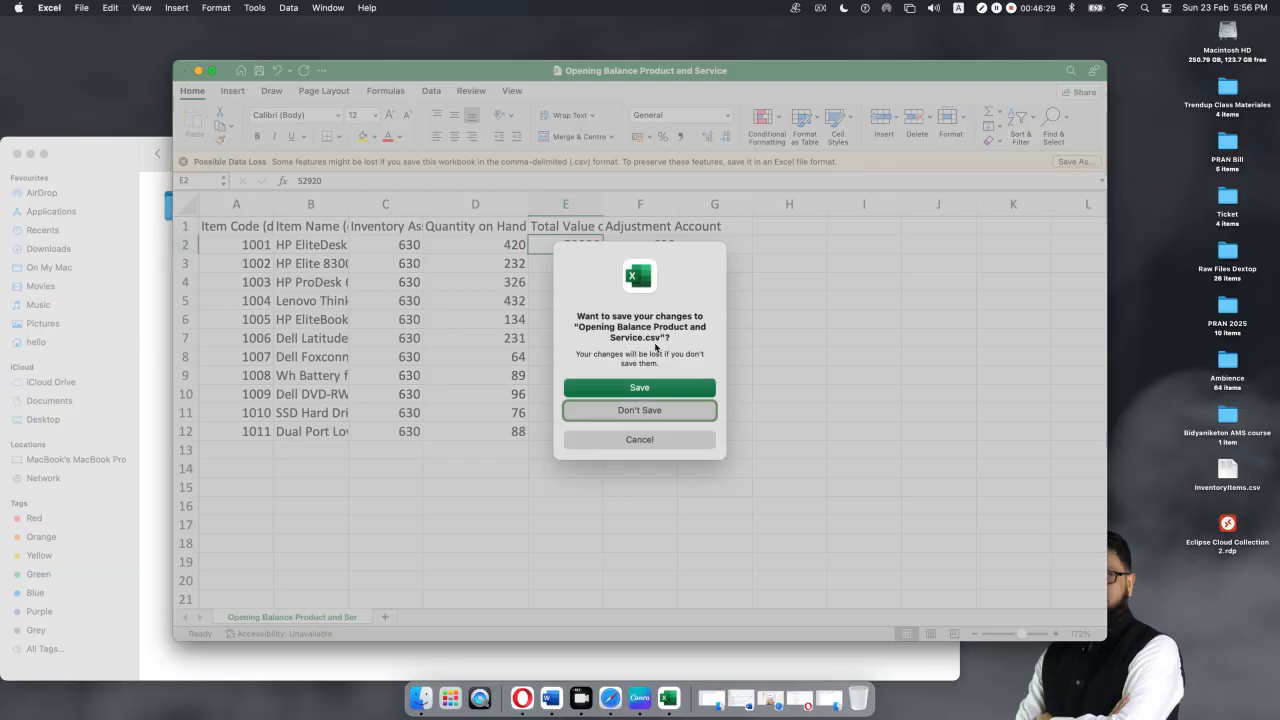
pyautogui.click(655, 412)
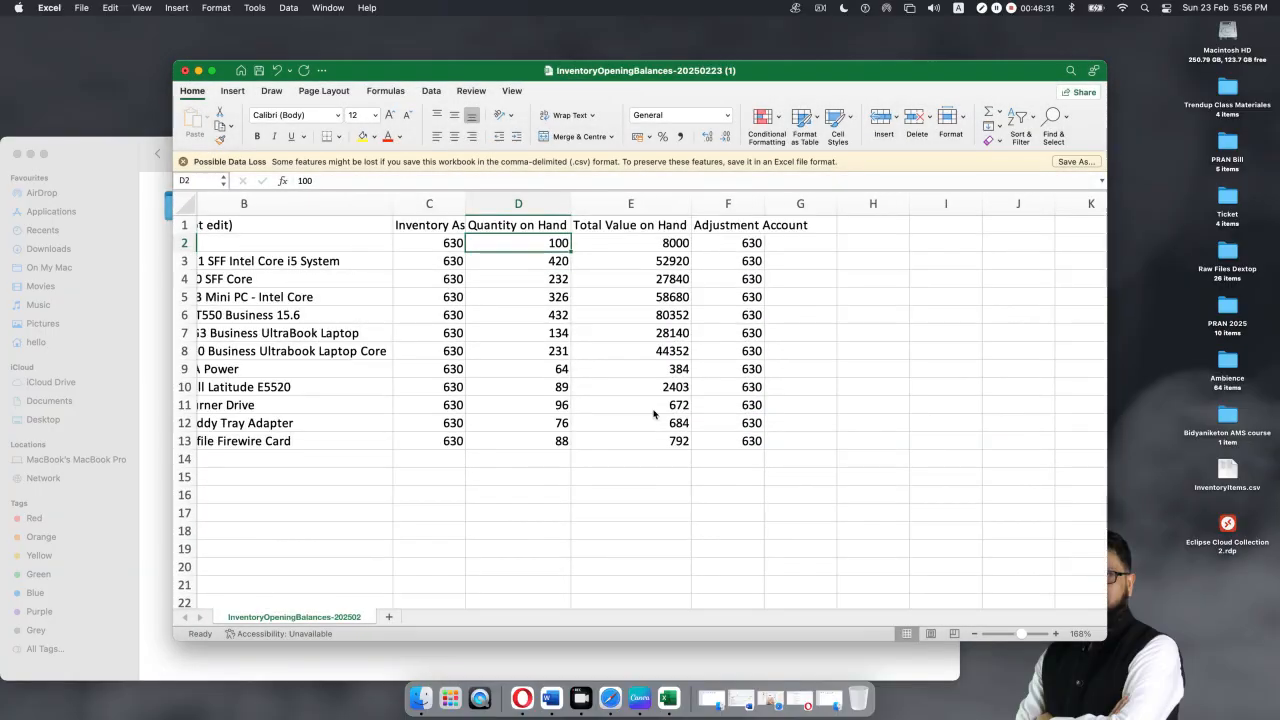
# - Save the InventoryOpeningBalances-20250223 (1) workbook to the Desktop in Comma-separated Values (.csv) format
pyautogui.click(616, 364)
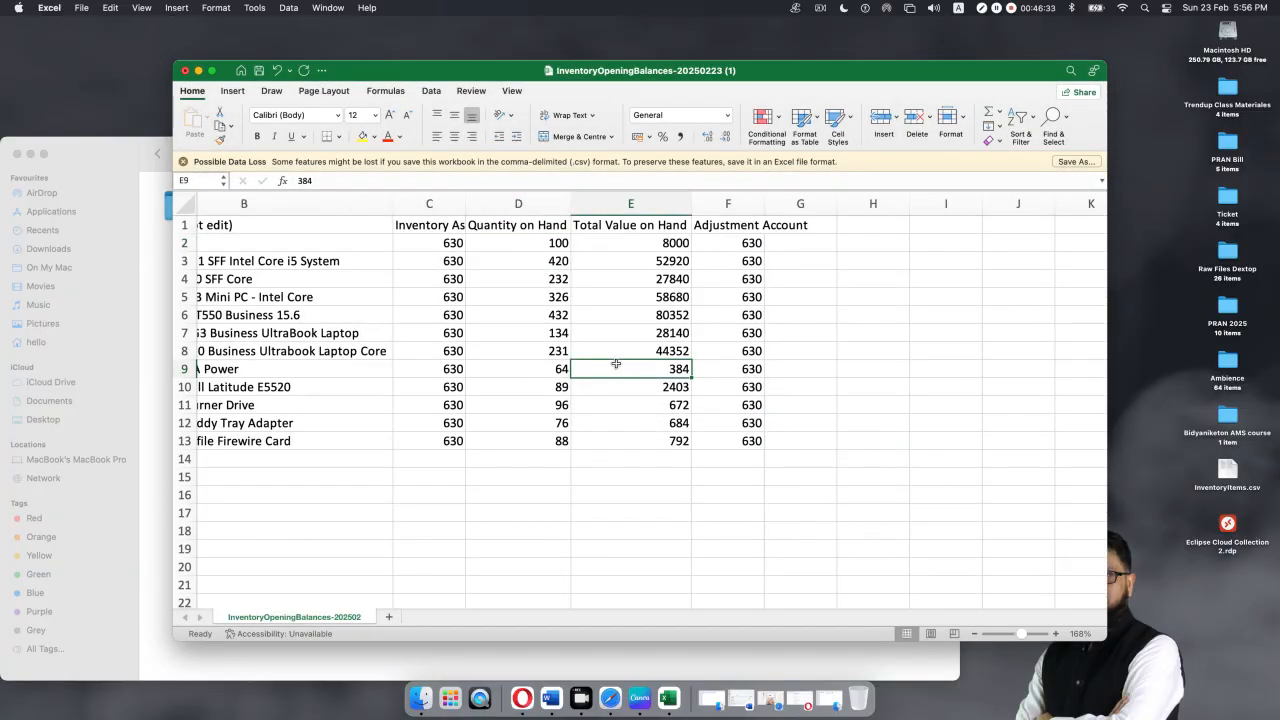
pyautogui.click(80, 9)
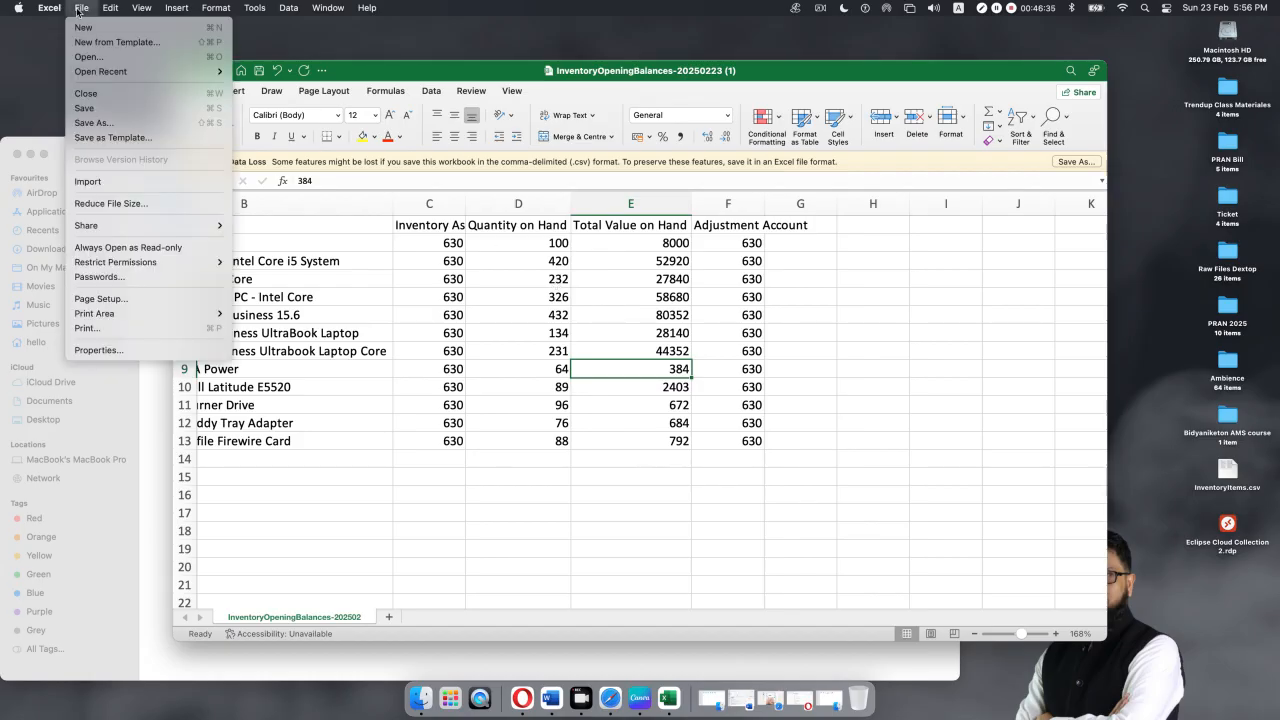
pyautogui.click(115, 124)
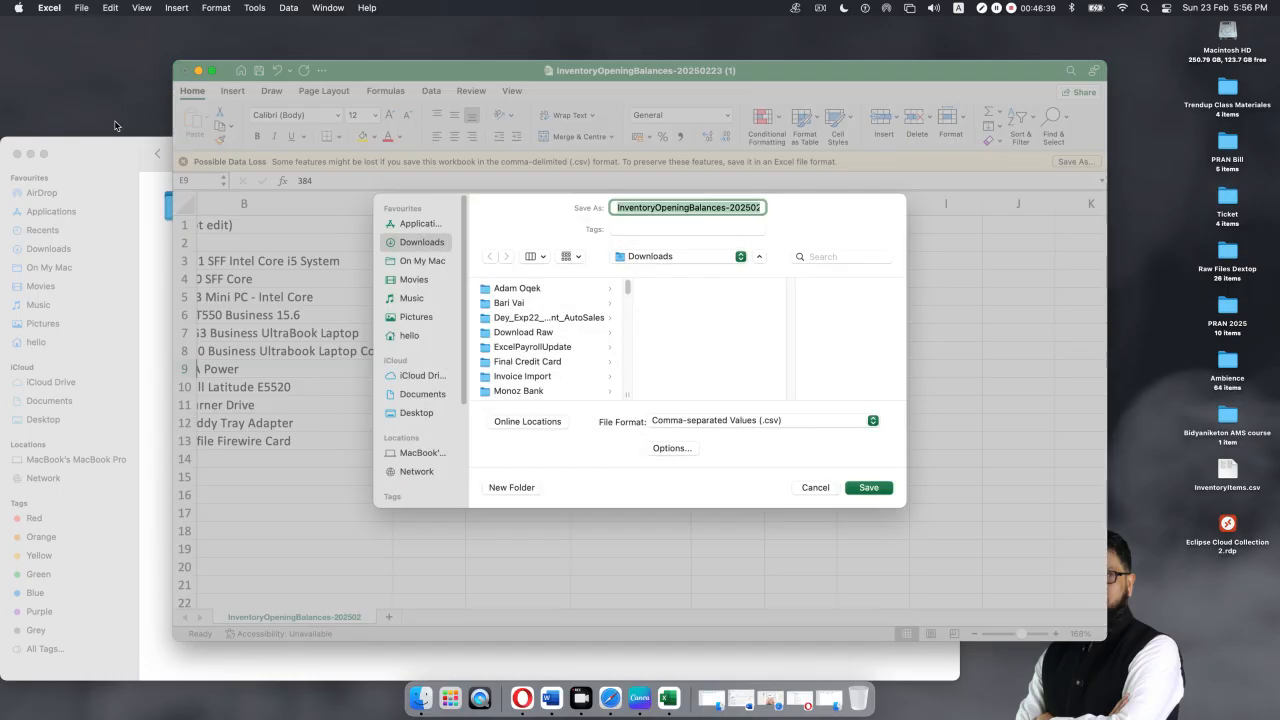
pyautogui.click(434, 412)
pyautogui.click(866, 488)
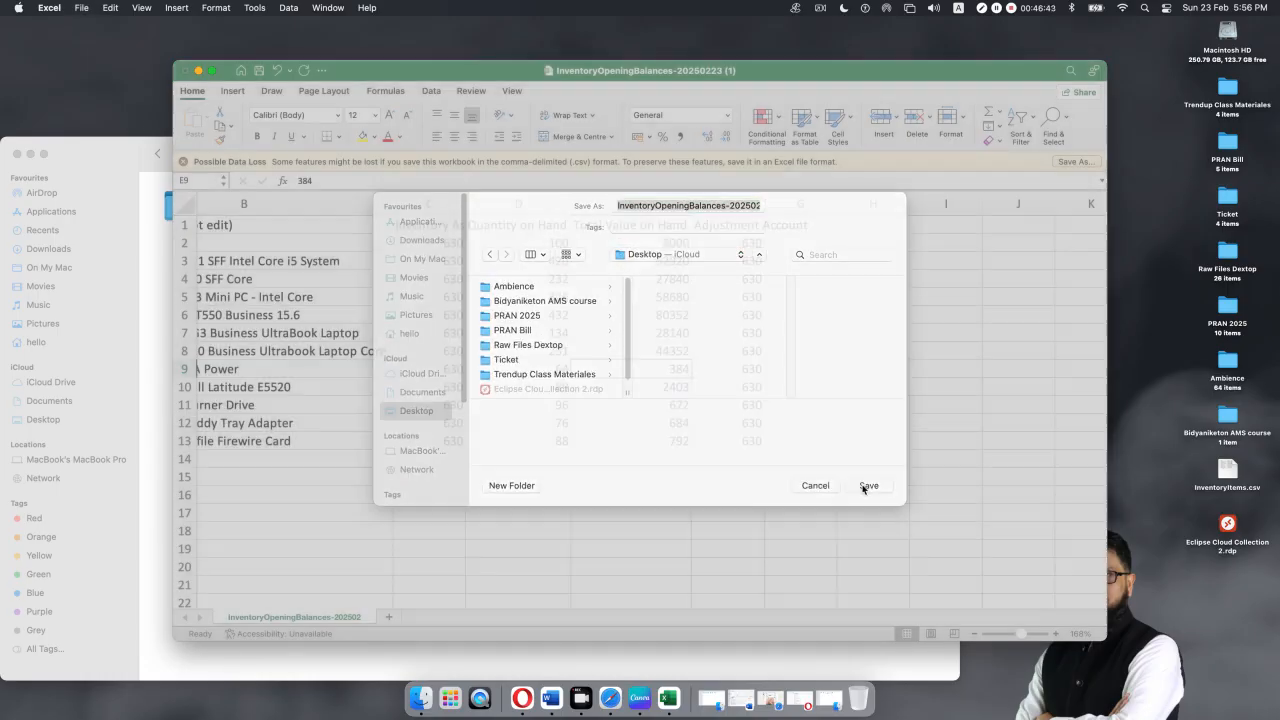
# - Close the saved opening balances workbook and switch to Xero's opening balances import page in Opera
pyautogui.click(185, 71)
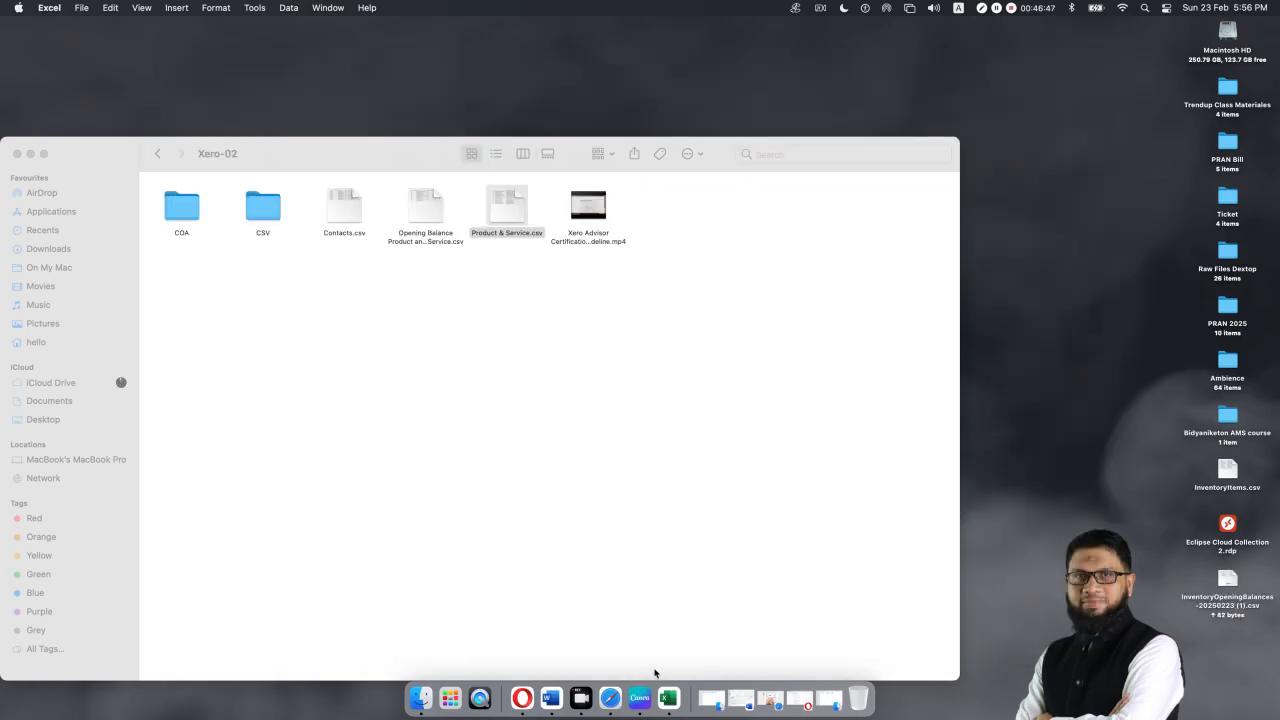
pyautogui.click(522, 695)
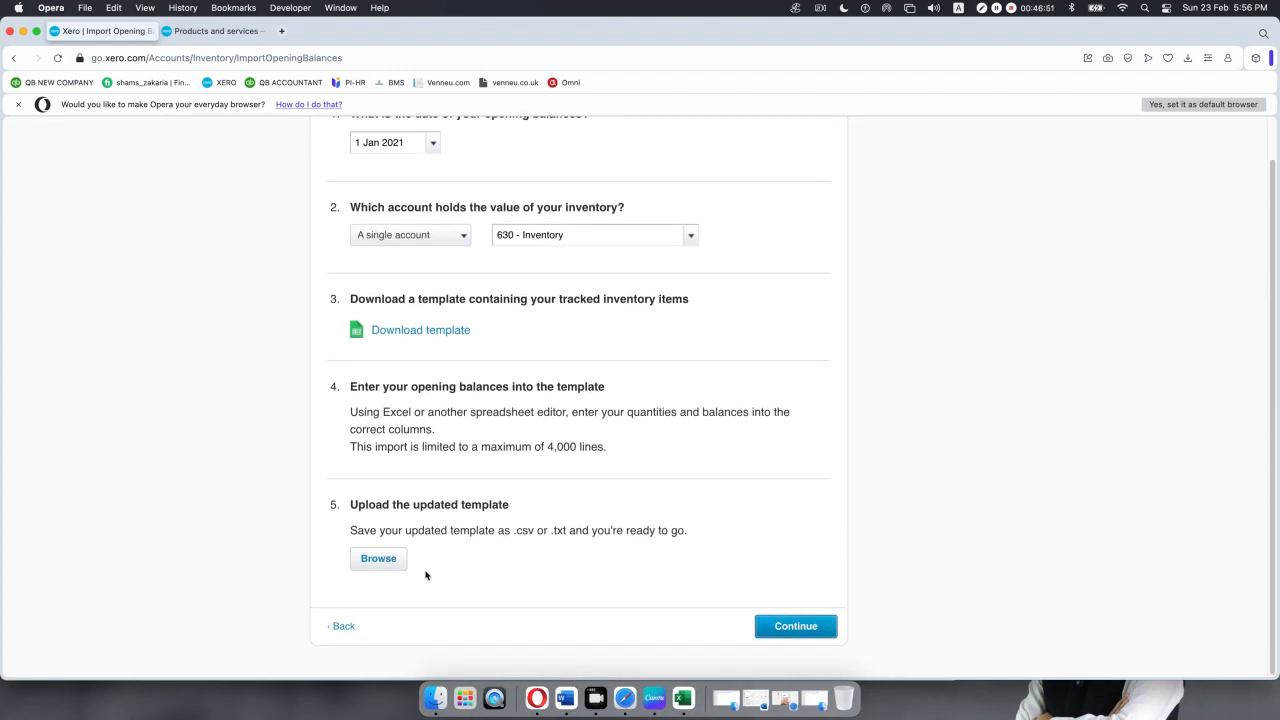
# - Upload InventoryOpeningBalances-20250223 (1).csv from the Desktop as the updated opening balances template
pyautogui.click(383, 566)
pyautogui.click(583, 268)
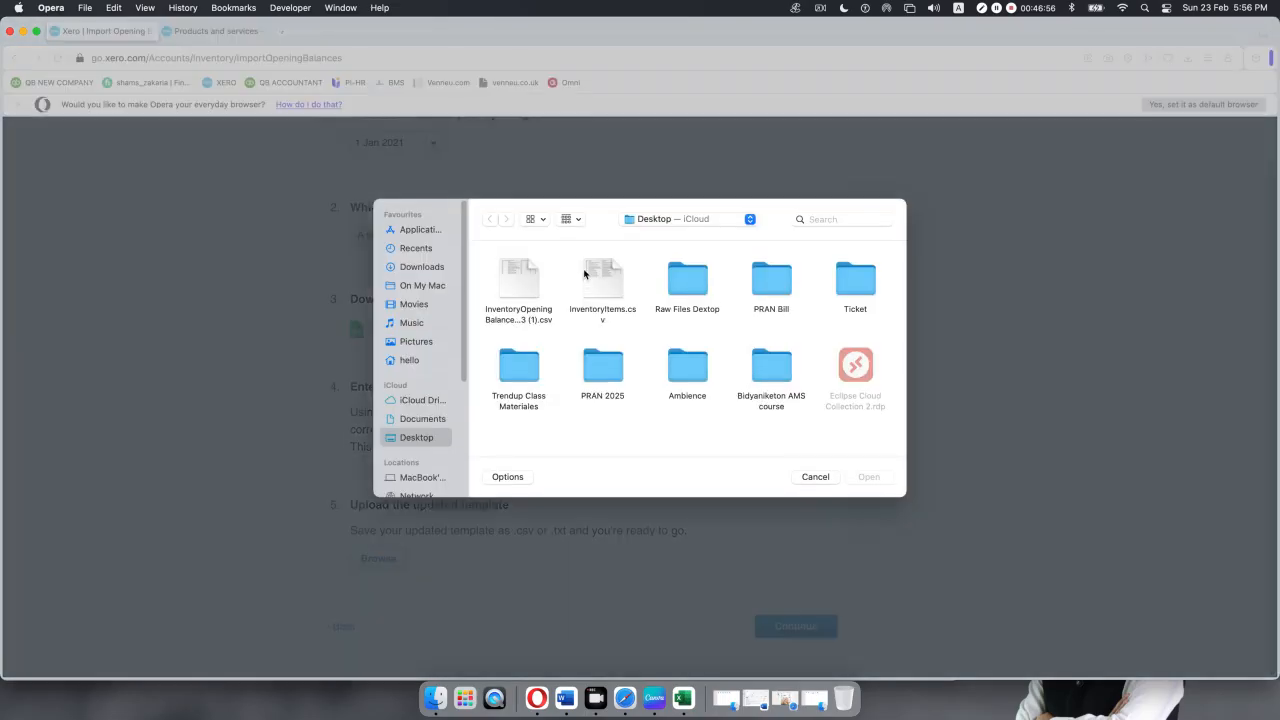
pyautogui.click(521, 293)
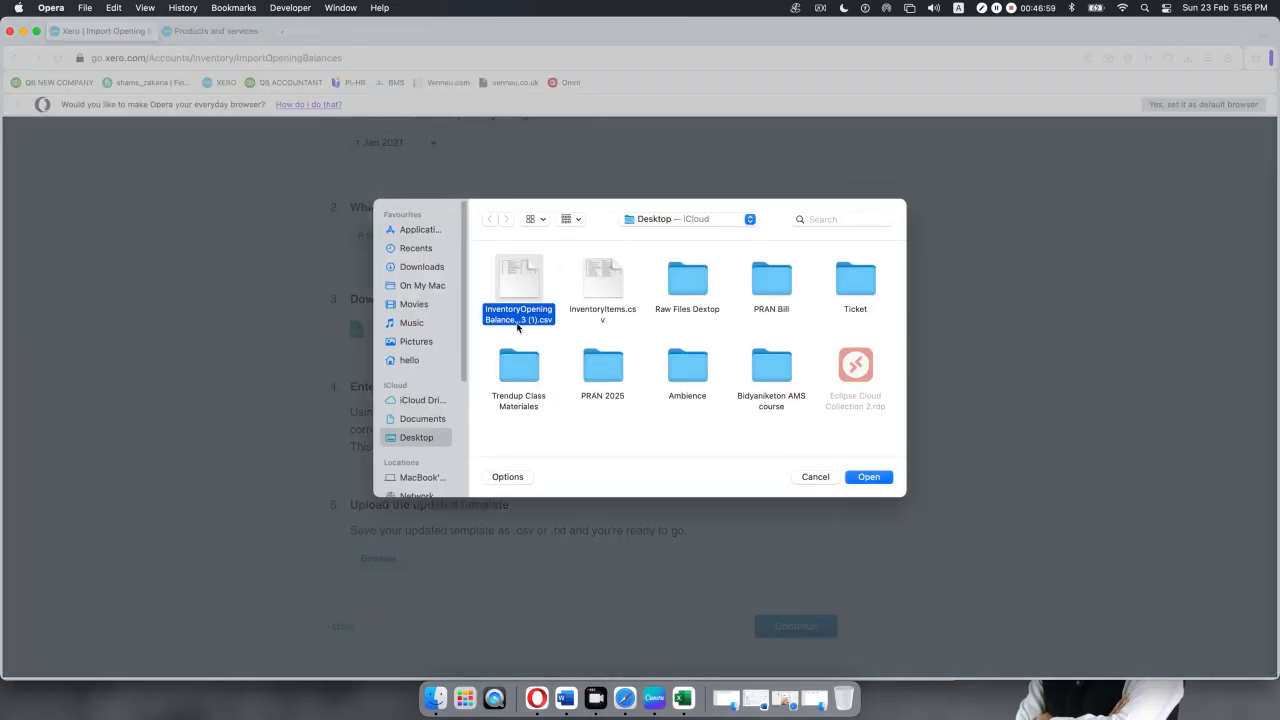
pyautogui.click(869, 477)
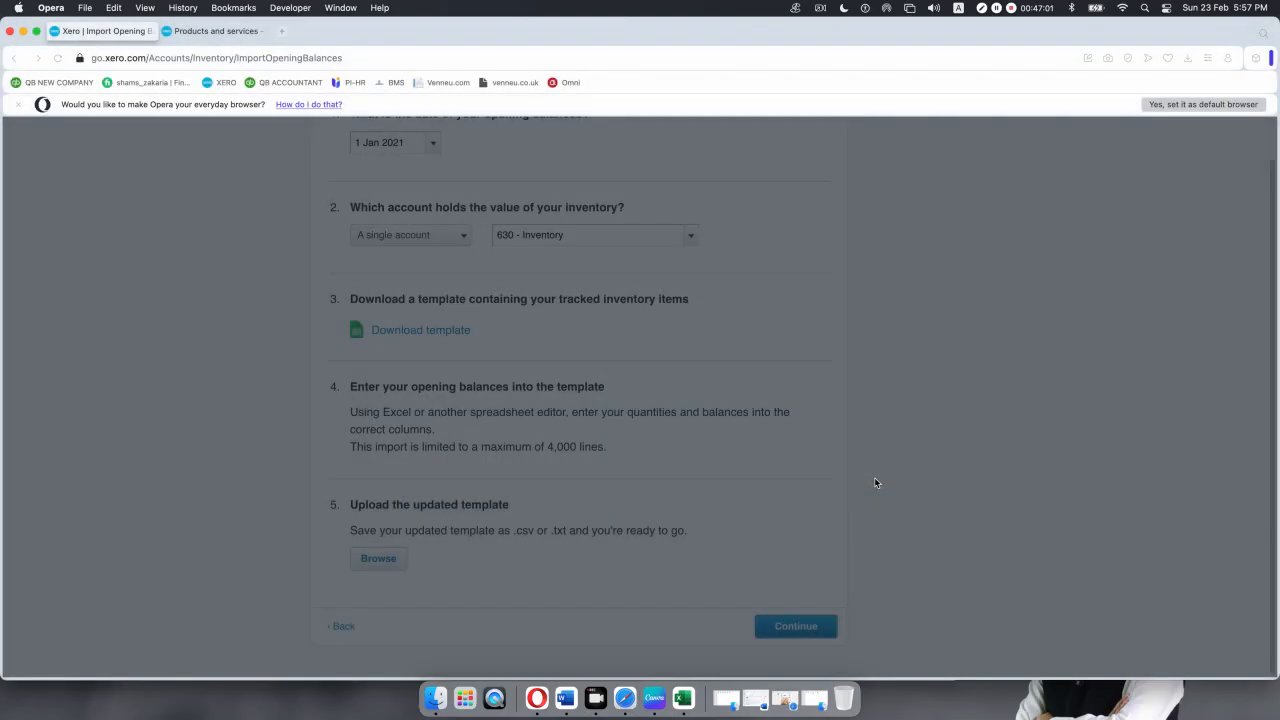
# - Complete the opening balances import for account 630 - Inventory and check the item quantities in the products and services list
pyautogui.click(792, 626)
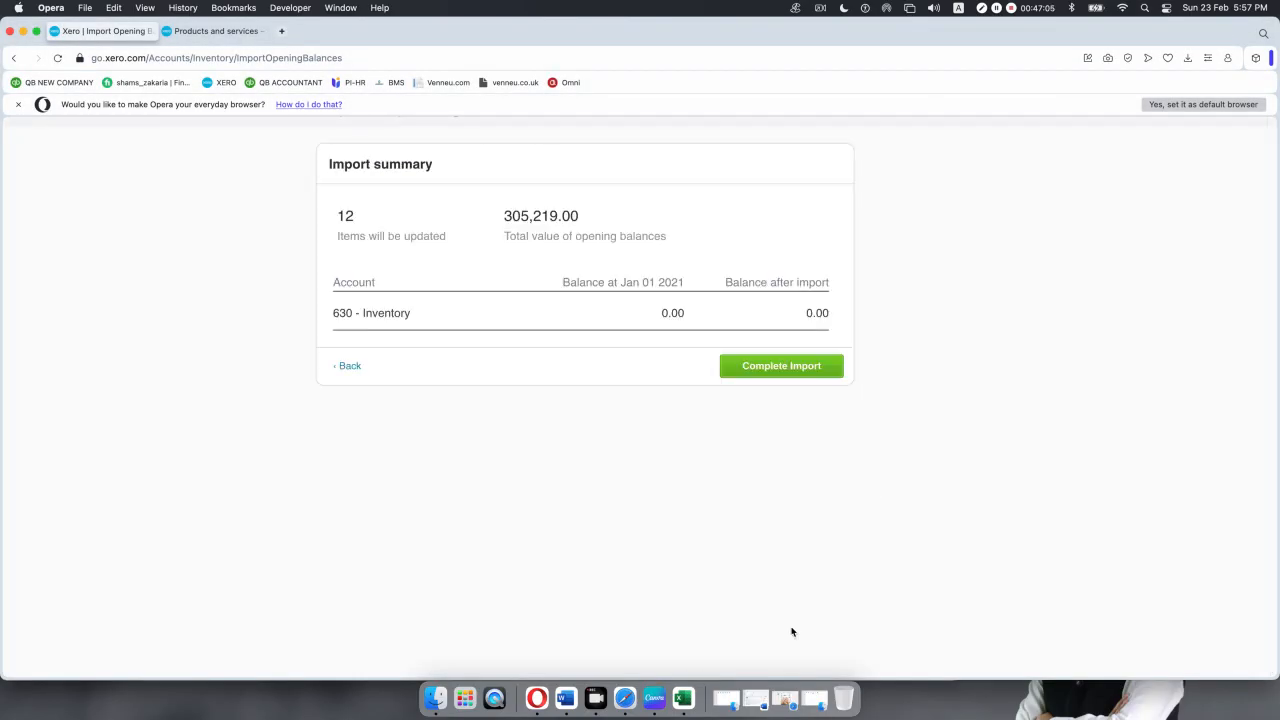
pyautogui.scroll(3, 625, 459)
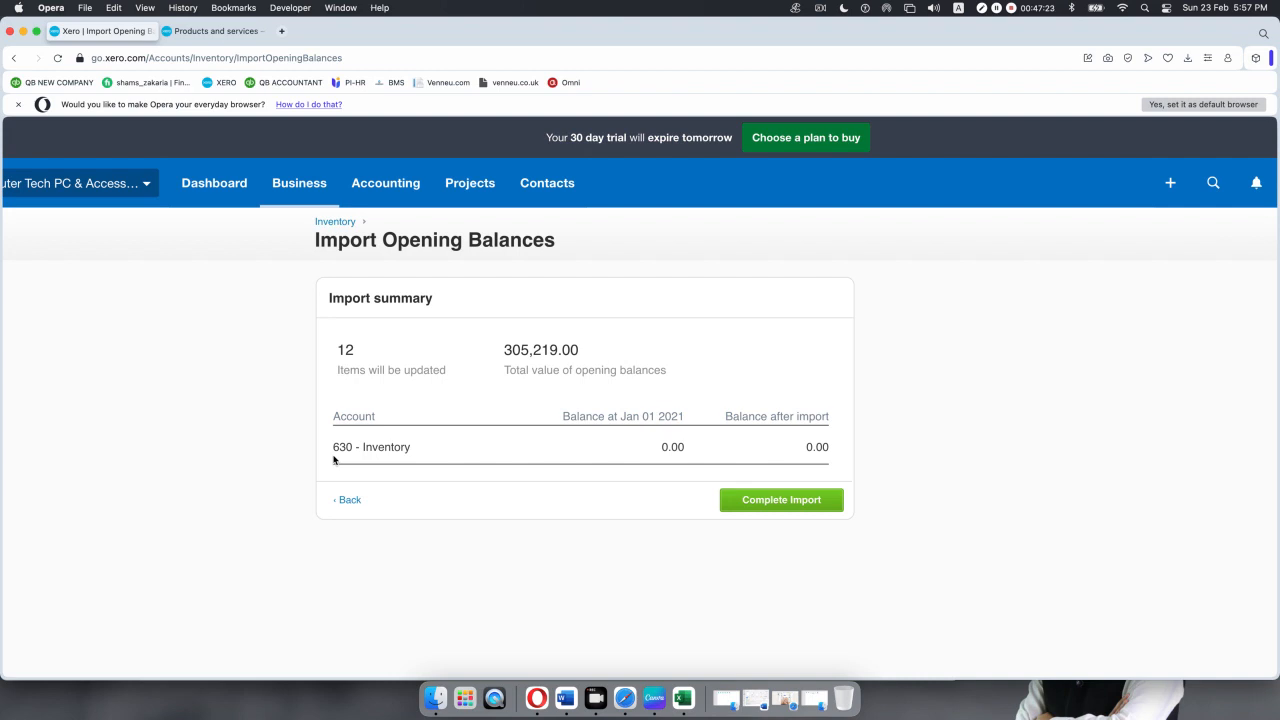
pyautogui.click(794, 509)
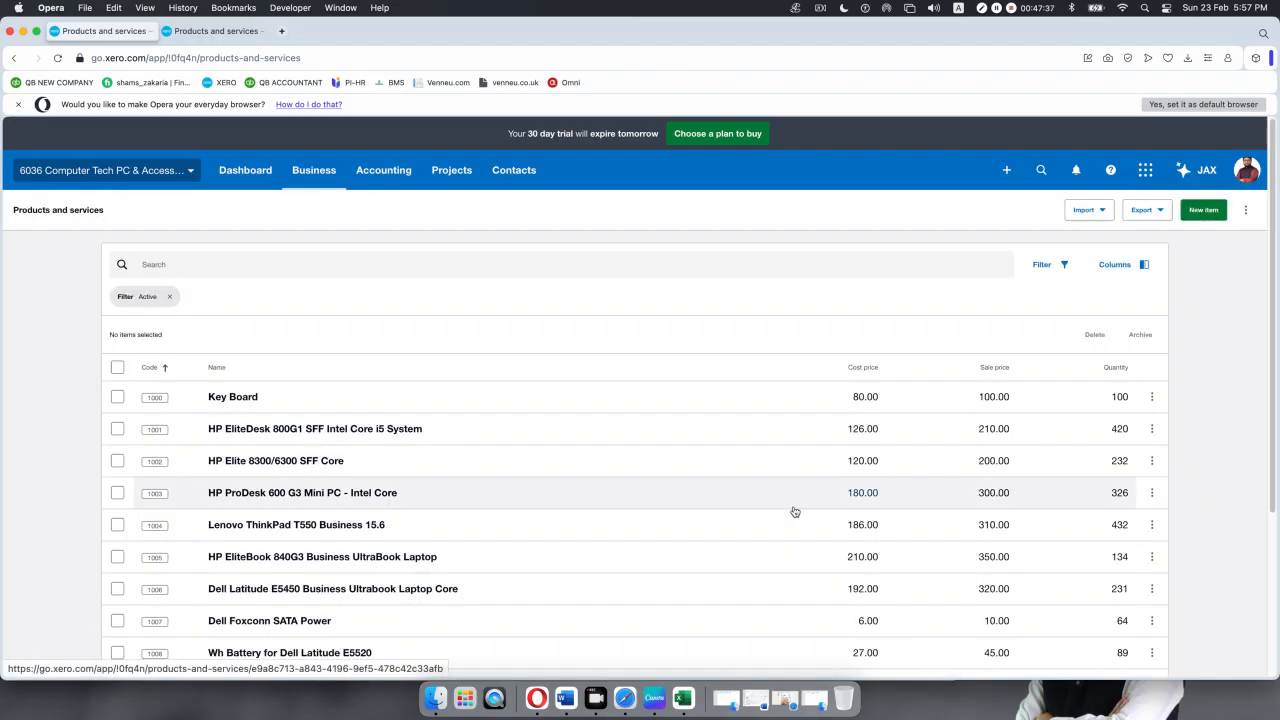
pyautogui.scroll(-3, 997, 390)
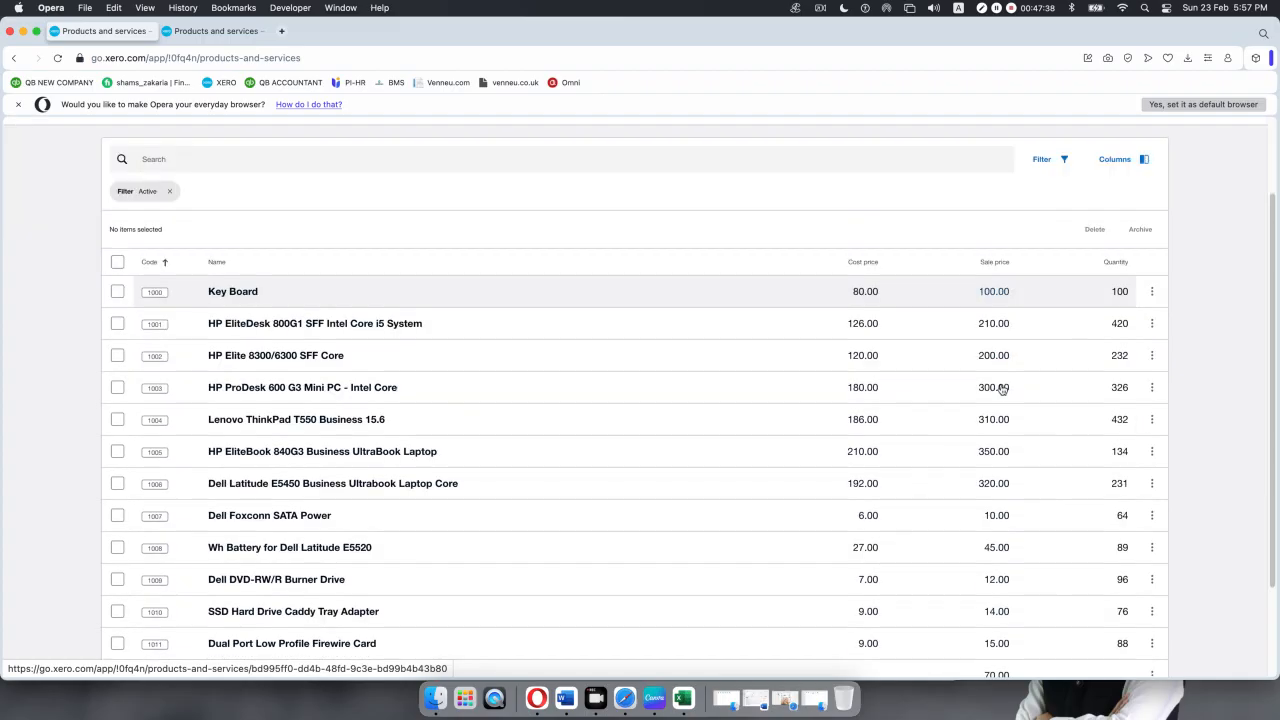
pyautogui.scroll(-2, 1097, 457)
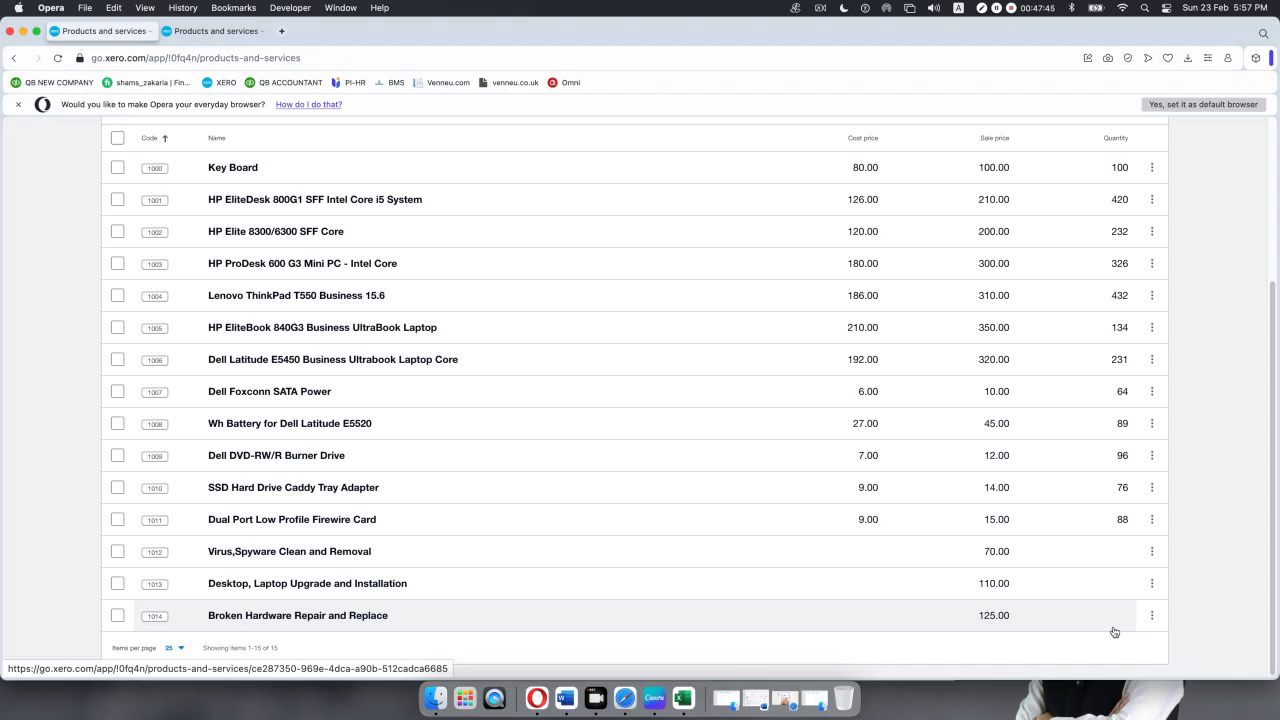
# - Open the all contacts page, dismiss its introduction banner and start adding a new contact
pyautogui.scroll(5, 866, 312)
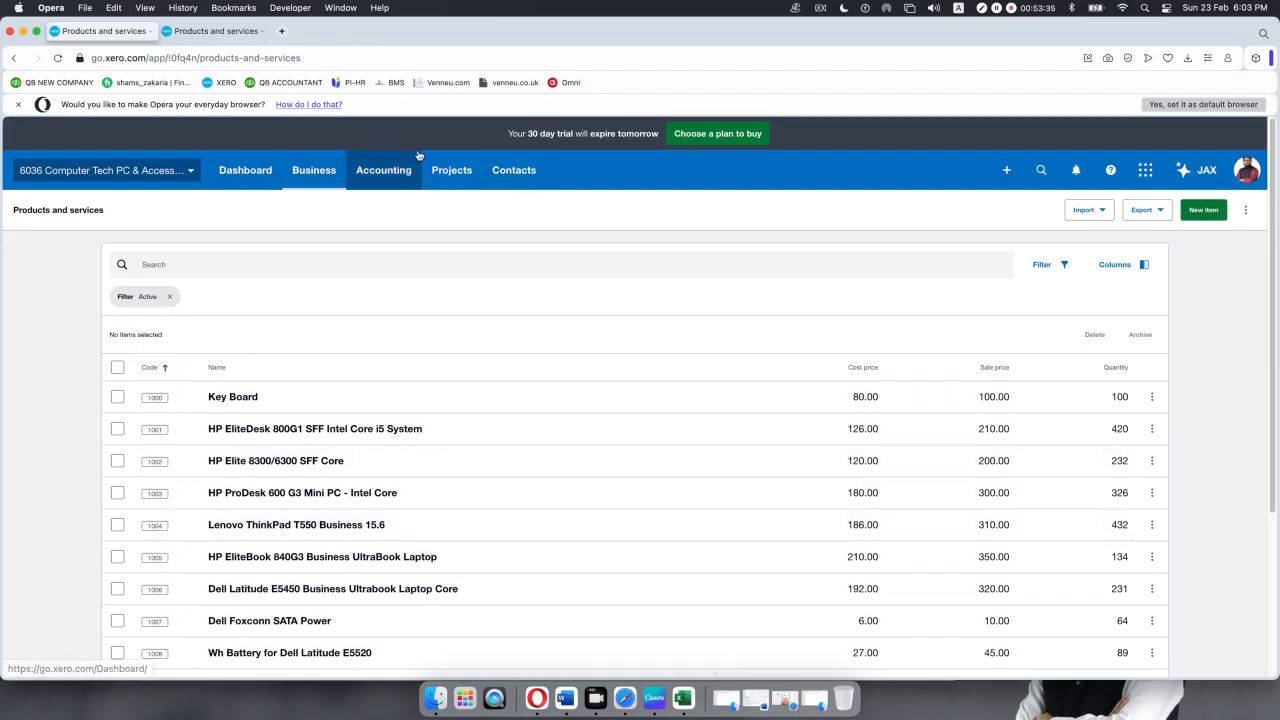
pyautogui.click(333, 172)
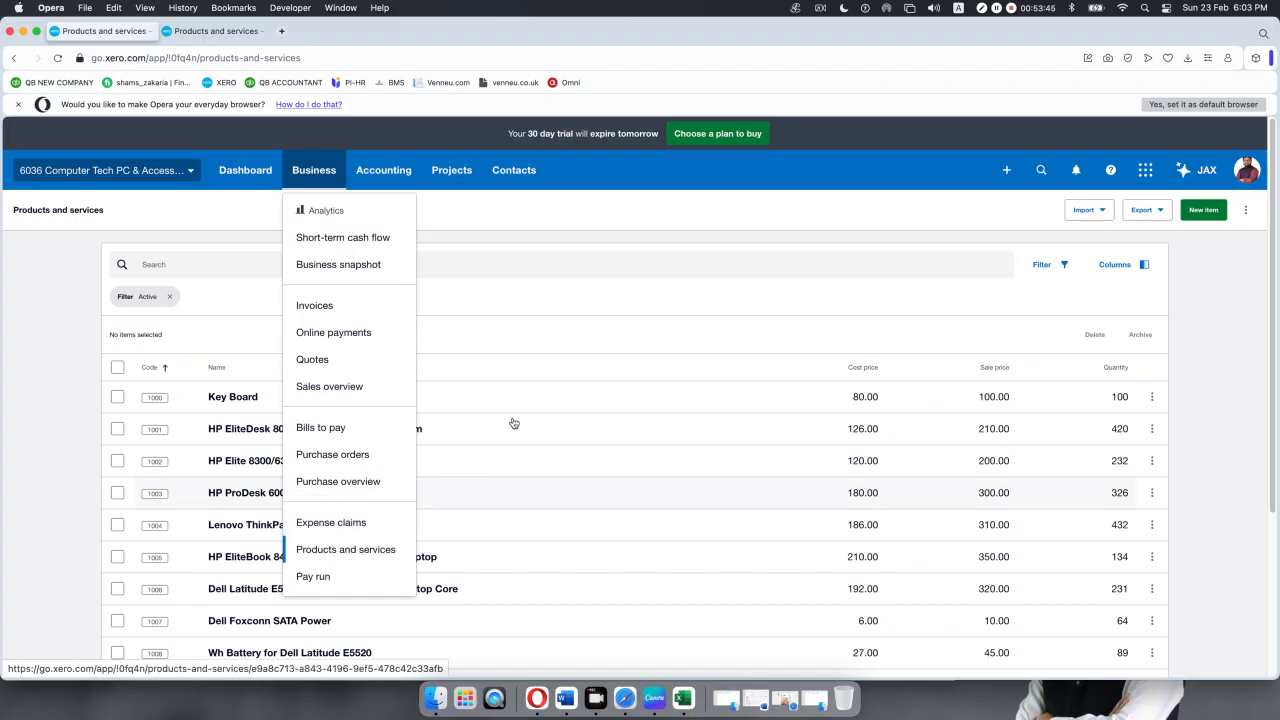
pyautogui.click(512, 172)
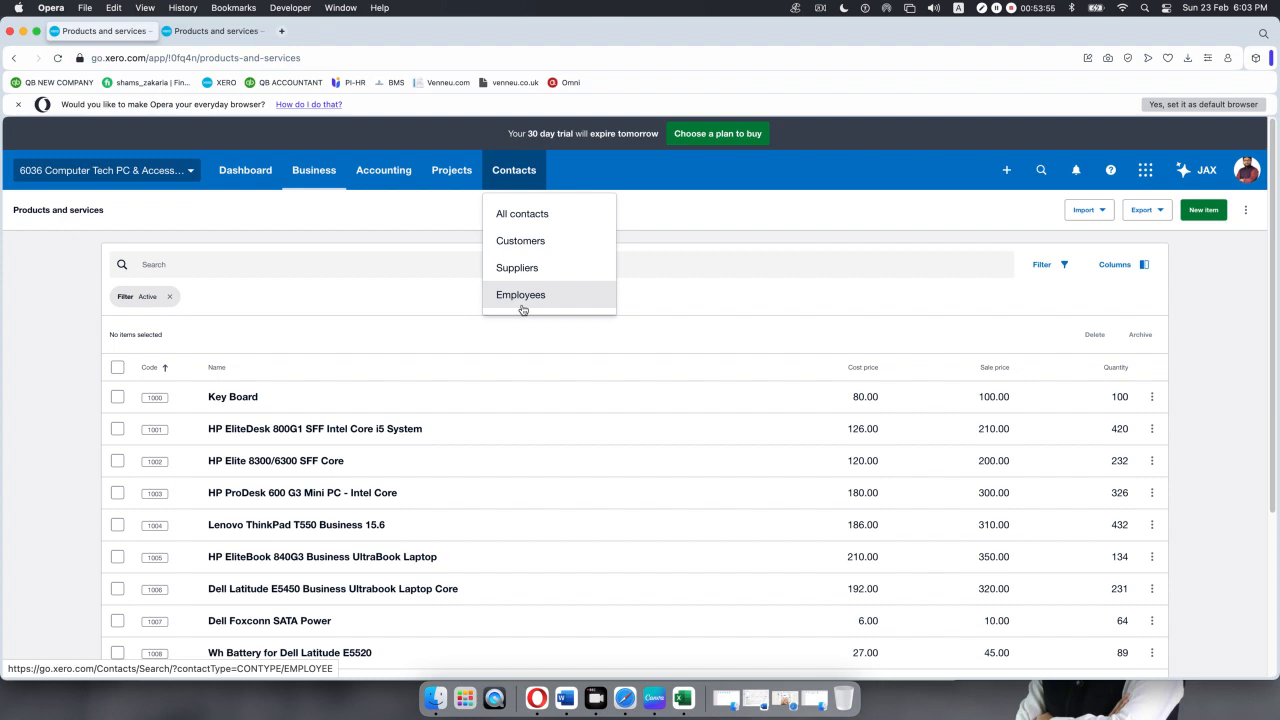
pyautogui.click(518, 214)
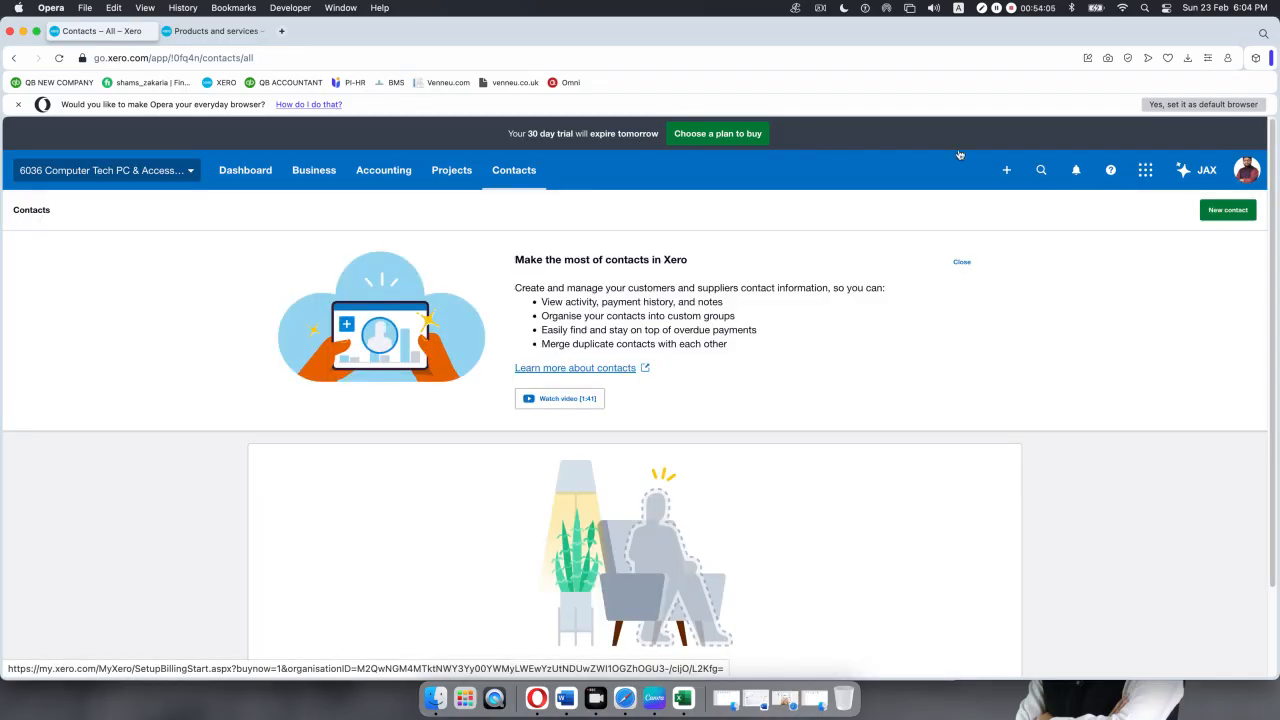
pyautogui.click(962, 262)
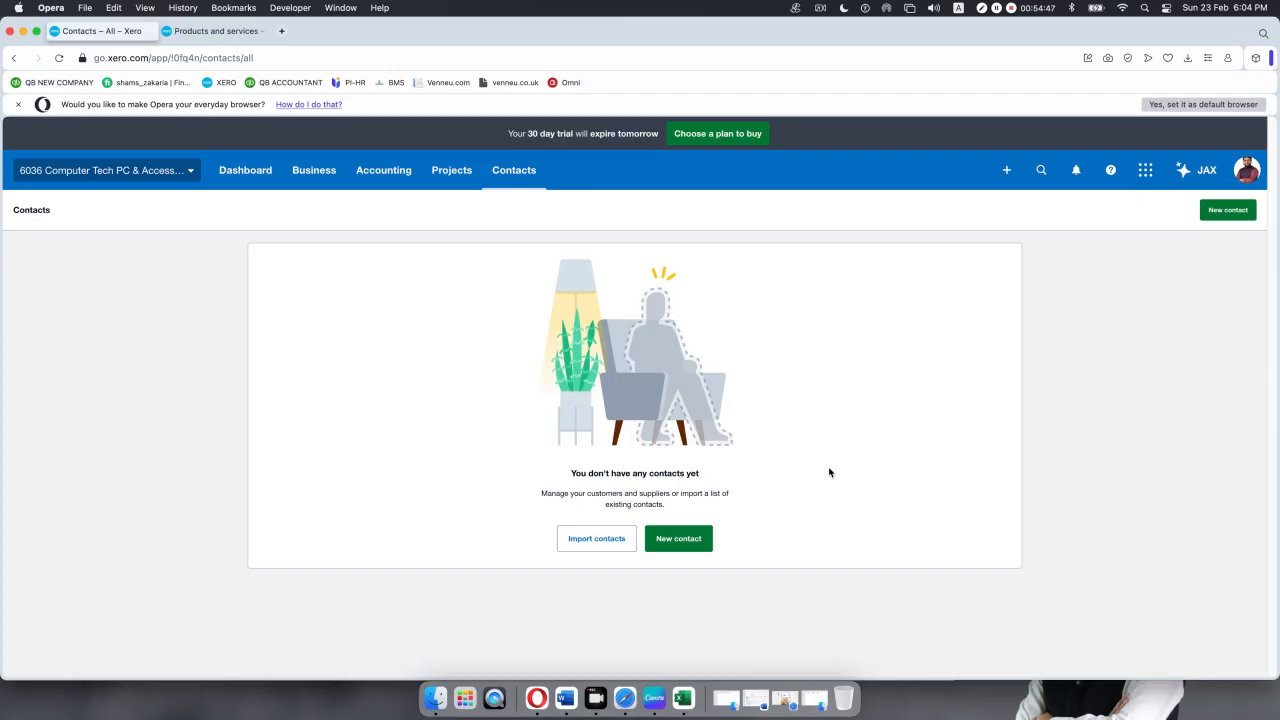
pyautogui.click(674, 544)
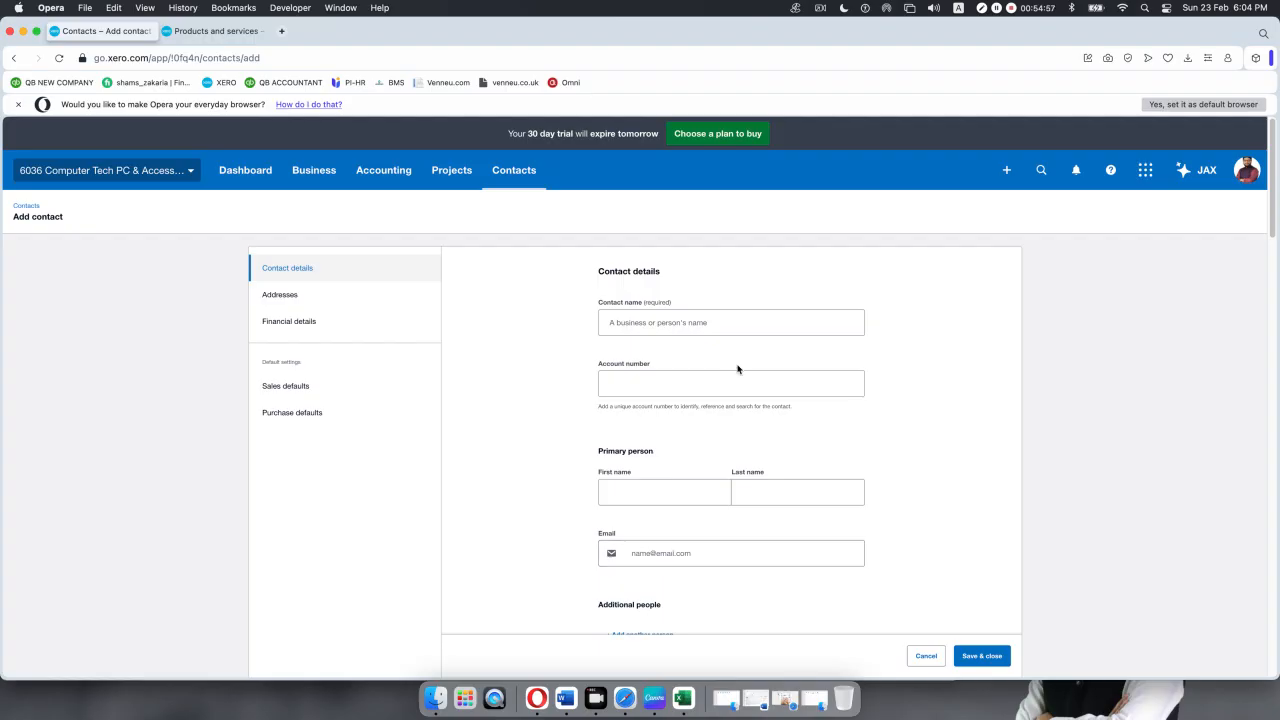
# - Look through the new contact form's contact details, primary person, business information, notes and billing address fields
pyautogui.scroll(5, 737, 369)
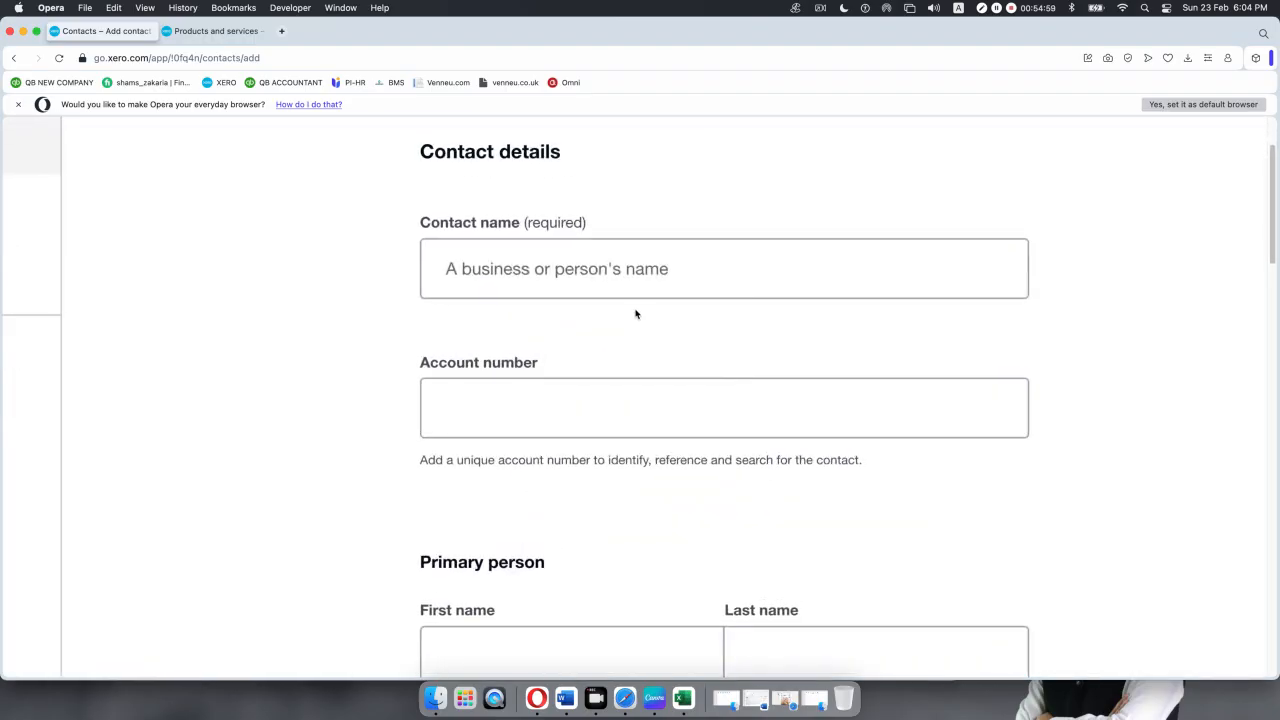
pyautogui.scroll(2, 635, 312)
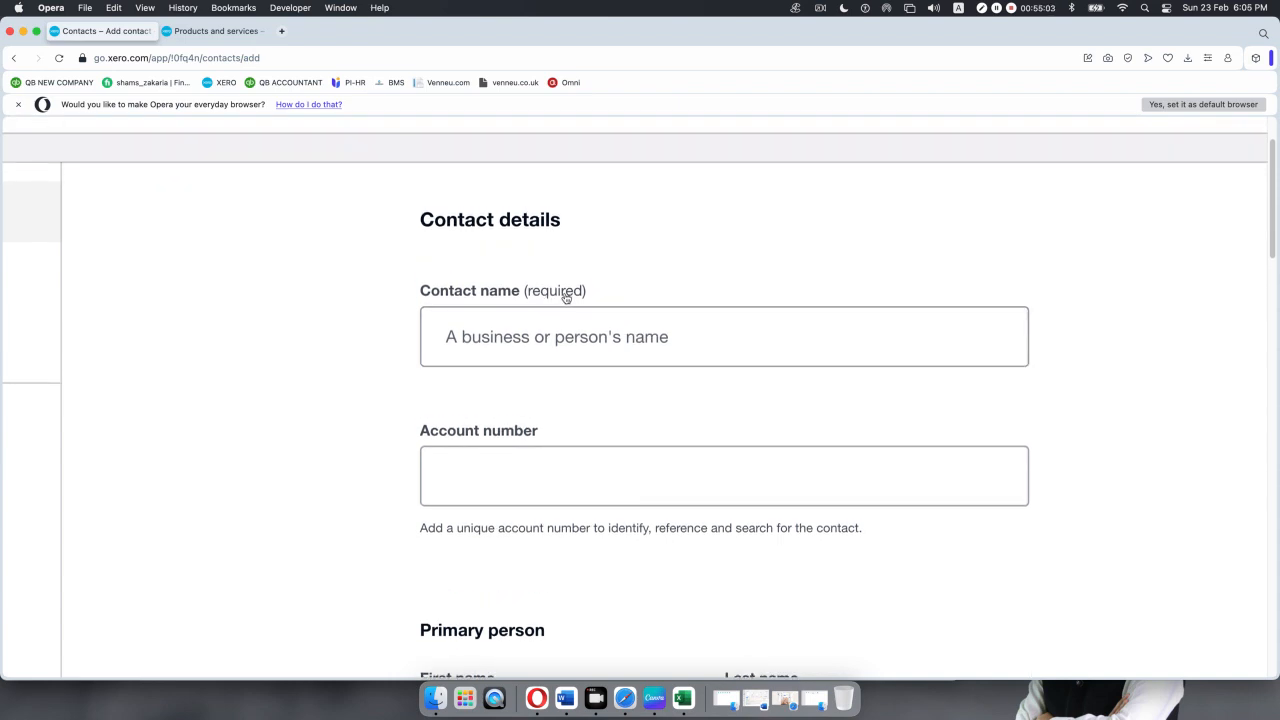
pyautogui.scroll(-5, 565, 297)
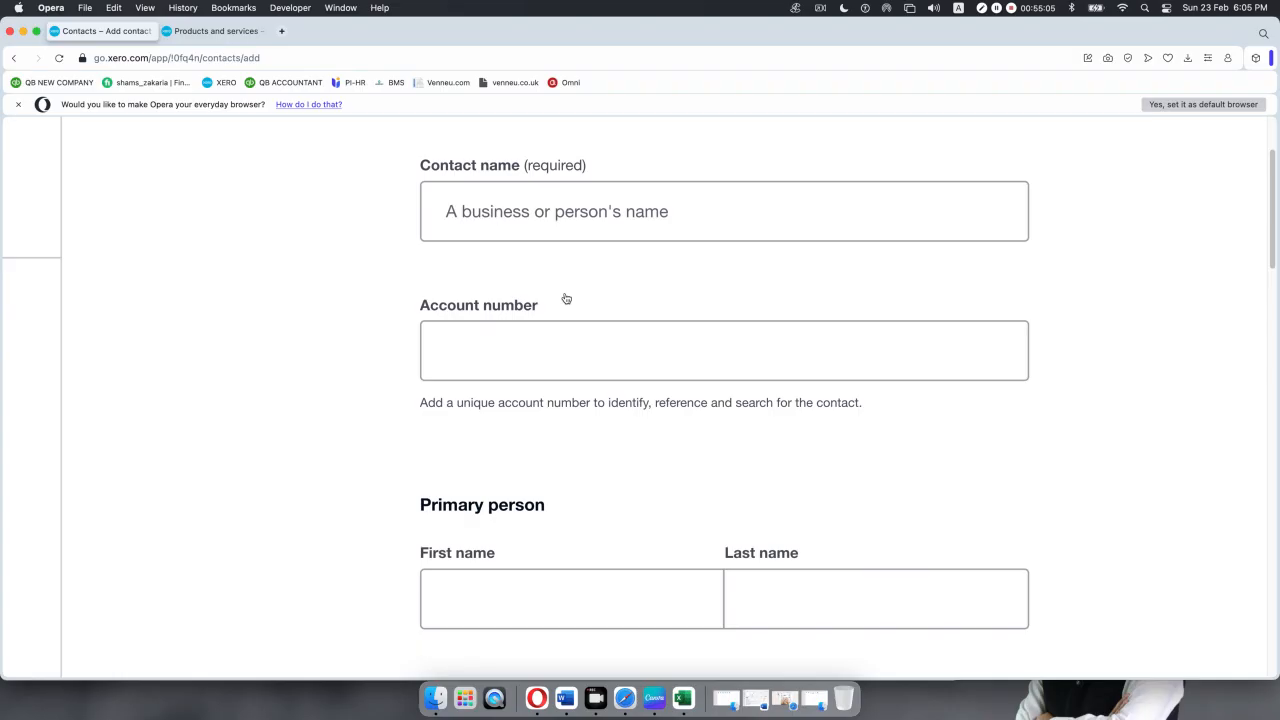
pyautogui.scroll(-5, 669, 466)
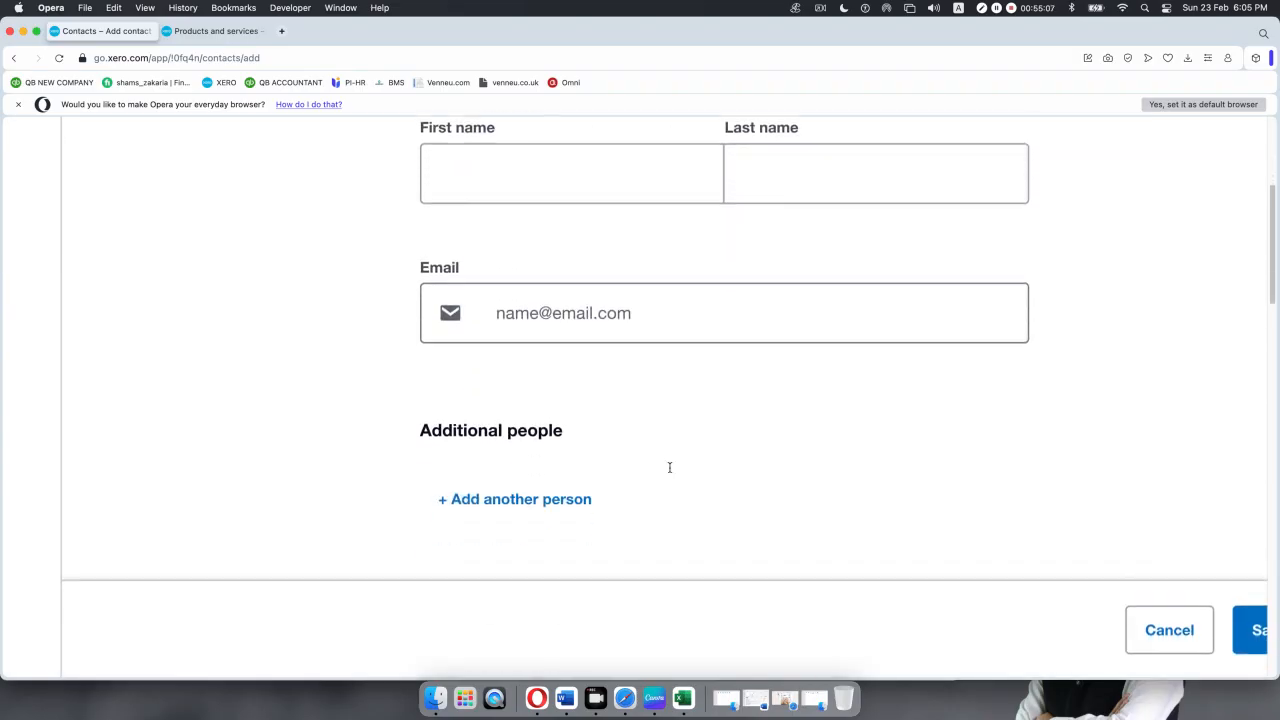
pyautogui.scroll(-6, 670, 472)
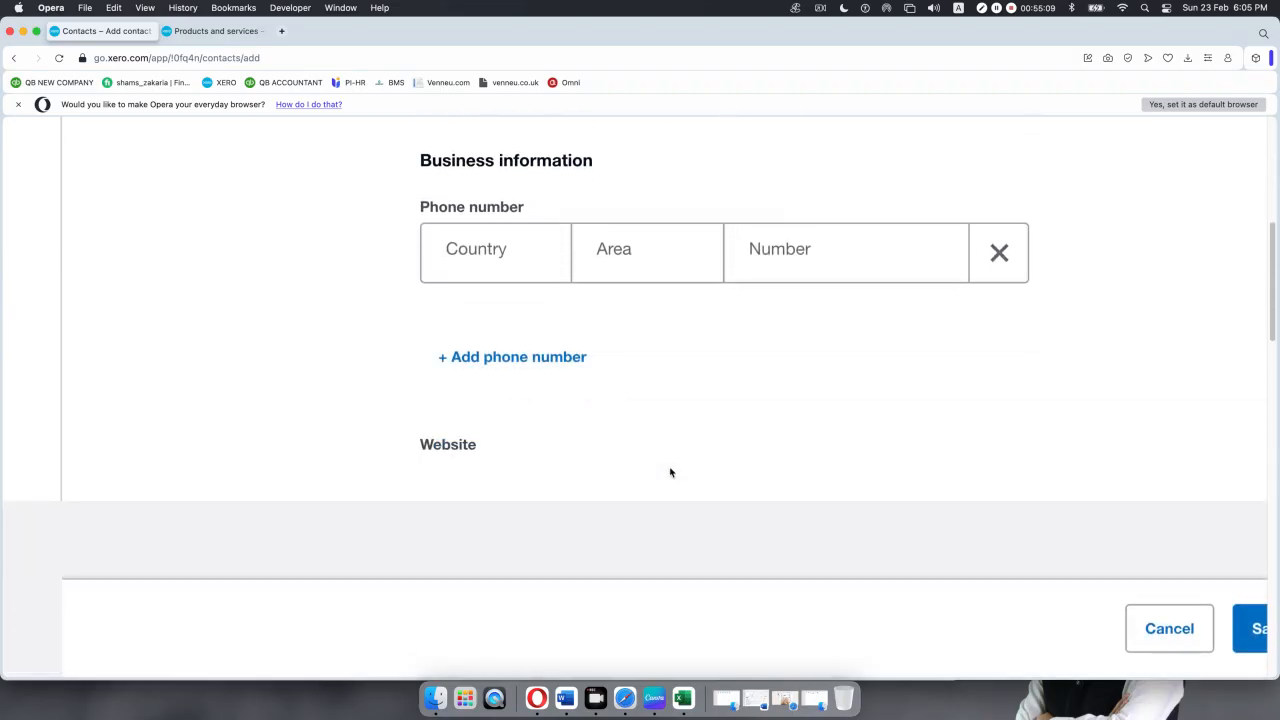
pyautogui.scroll(-3, 670, 472)
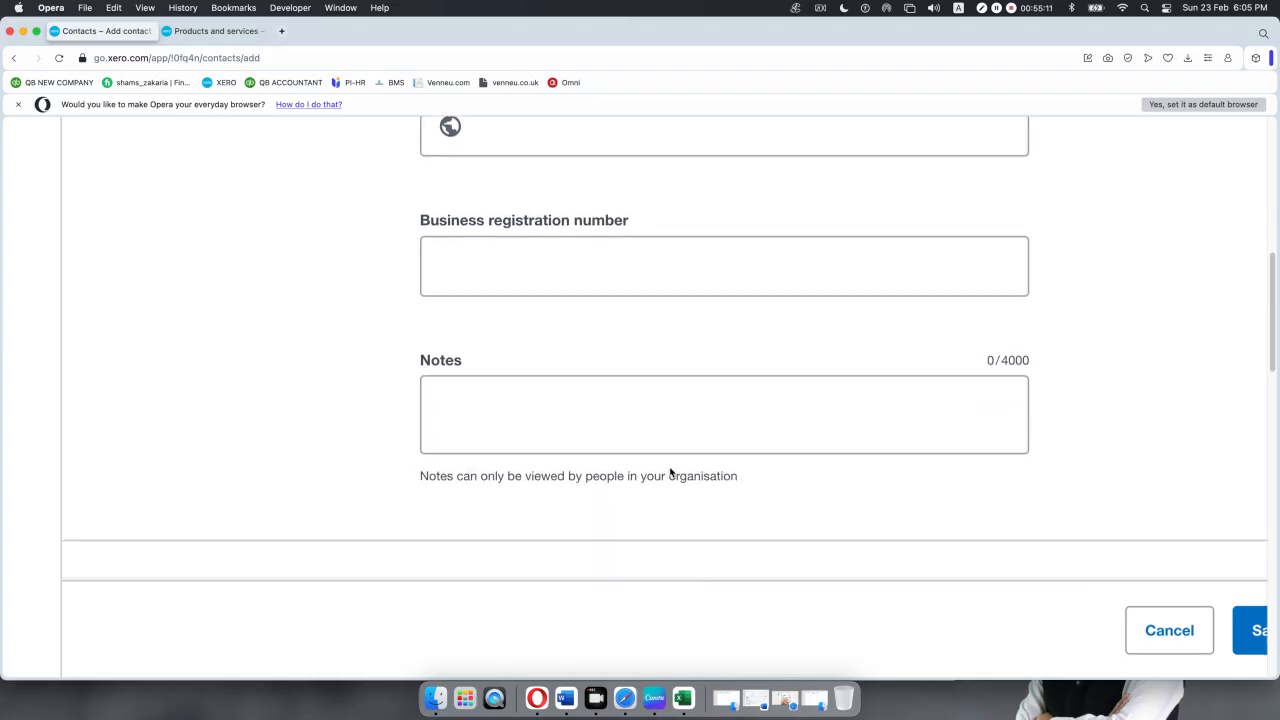
pyautogui.scroll(-2, 670, 472)
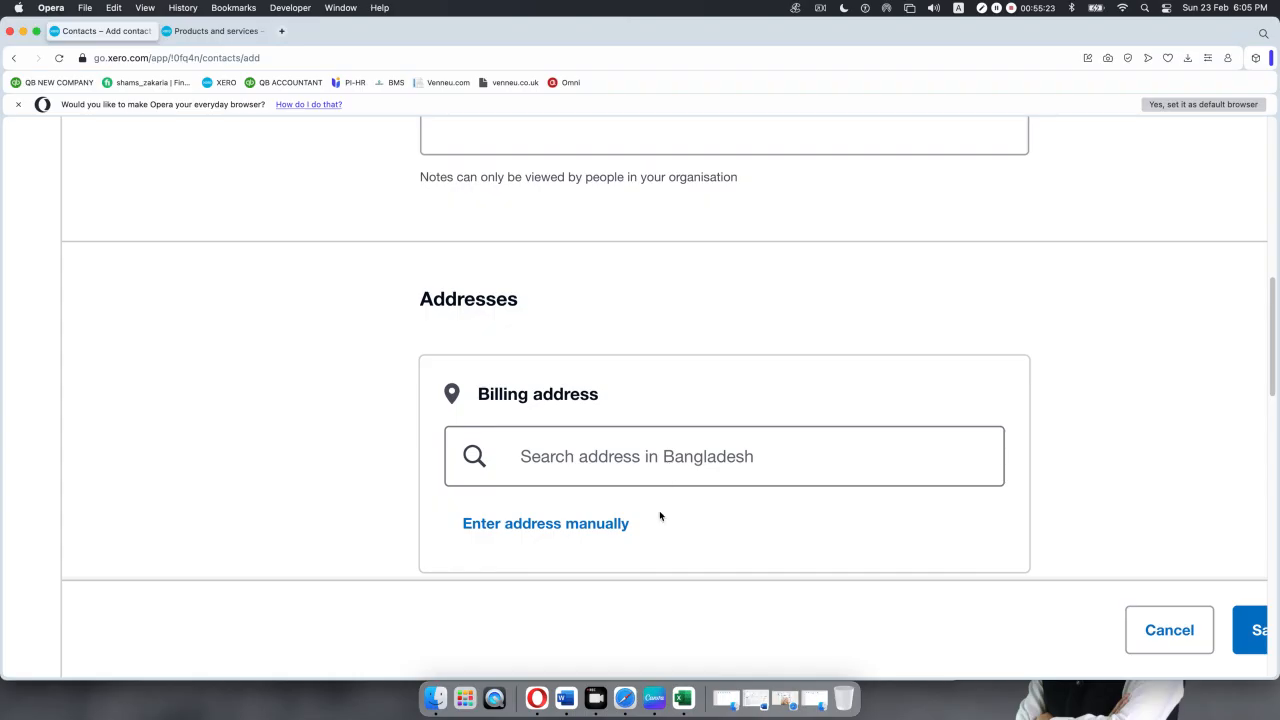
pyautogui.scroll(10, 843, 282)
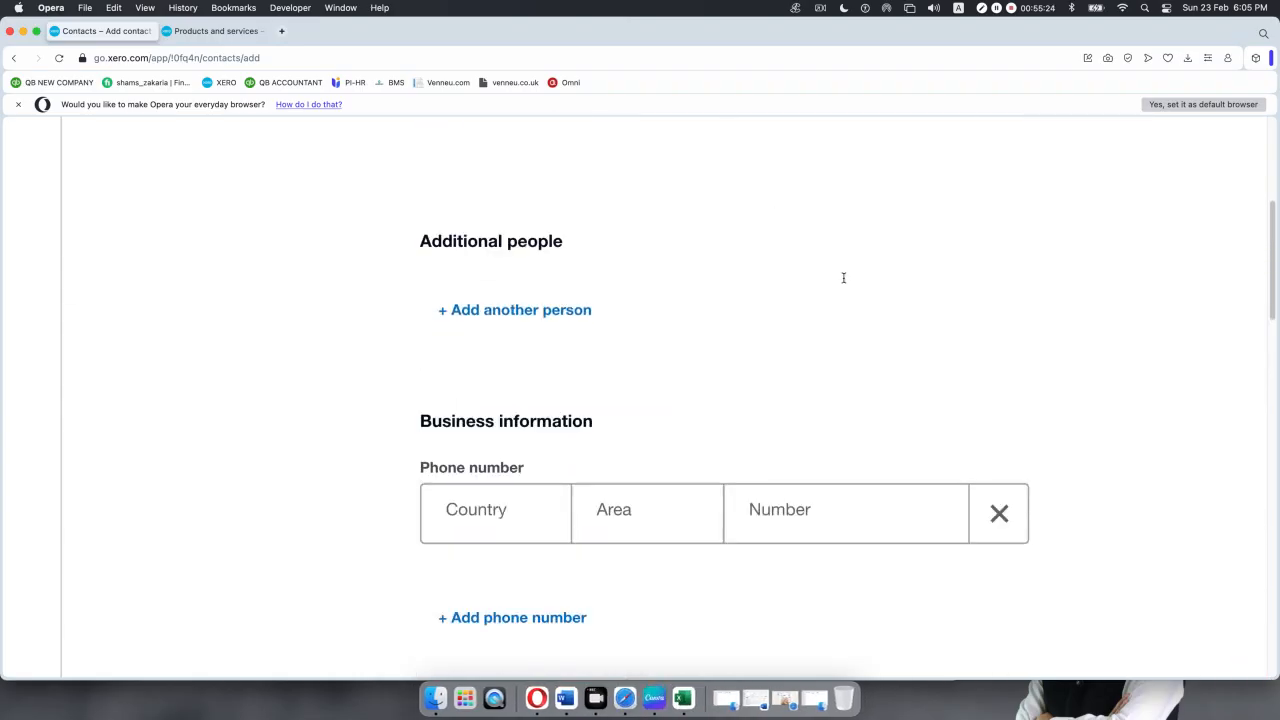
pyautogui.scroll(10, 843, 278)
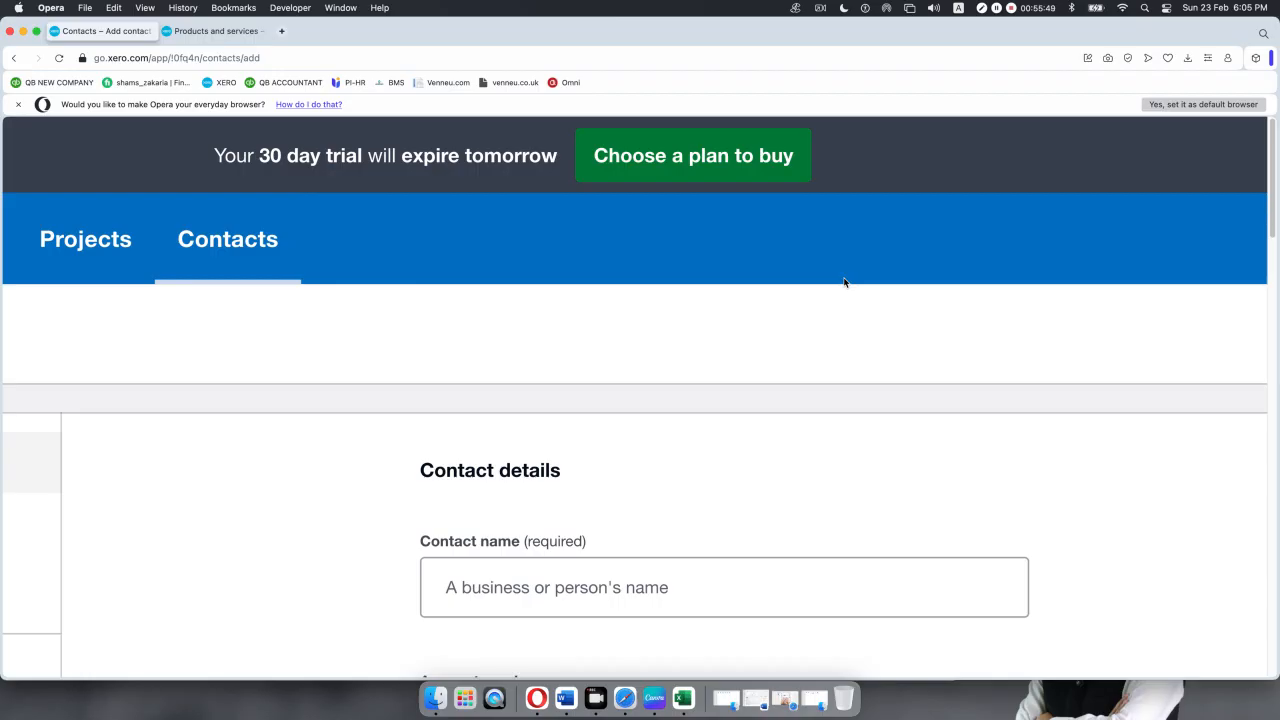
pyautogui.scroll(-3, 660, 429)
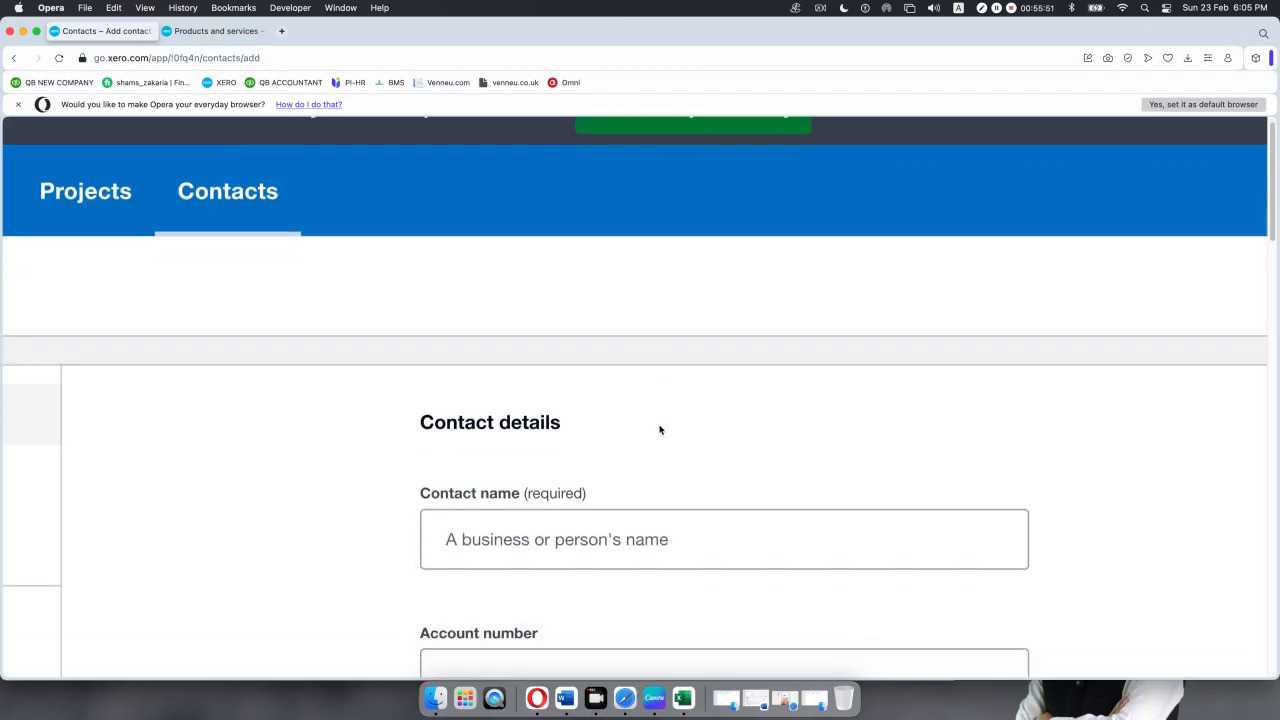
pyautogui.scroll(-5, 659, 429)
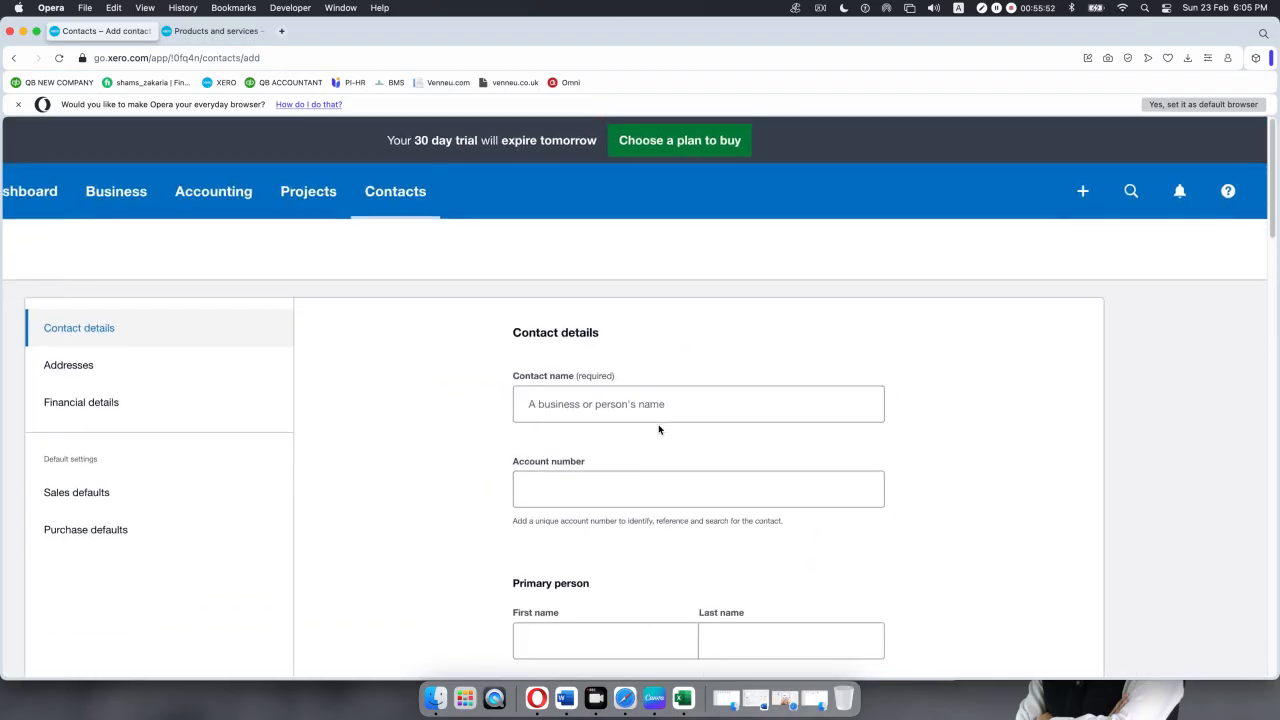
# - Enter Sun International as the contact name and save the new contact
pyautogui.click(586, 402)
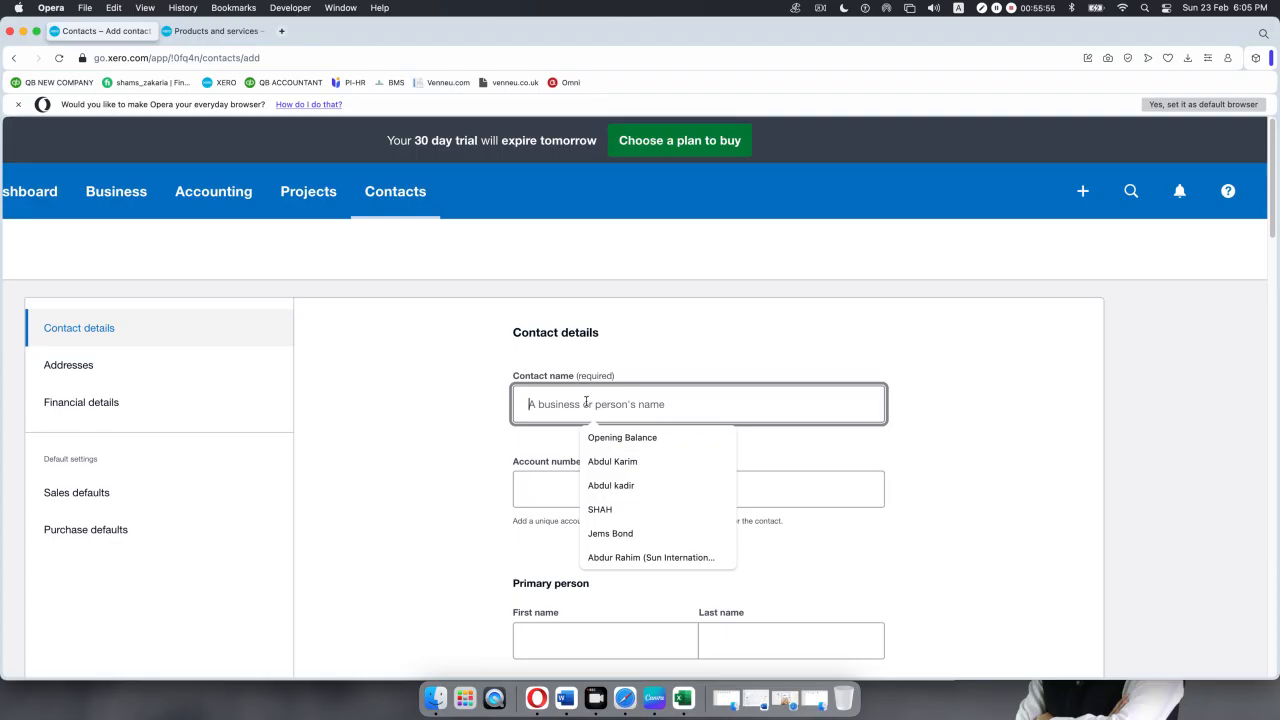
pyautogui.write('Sun Inter')
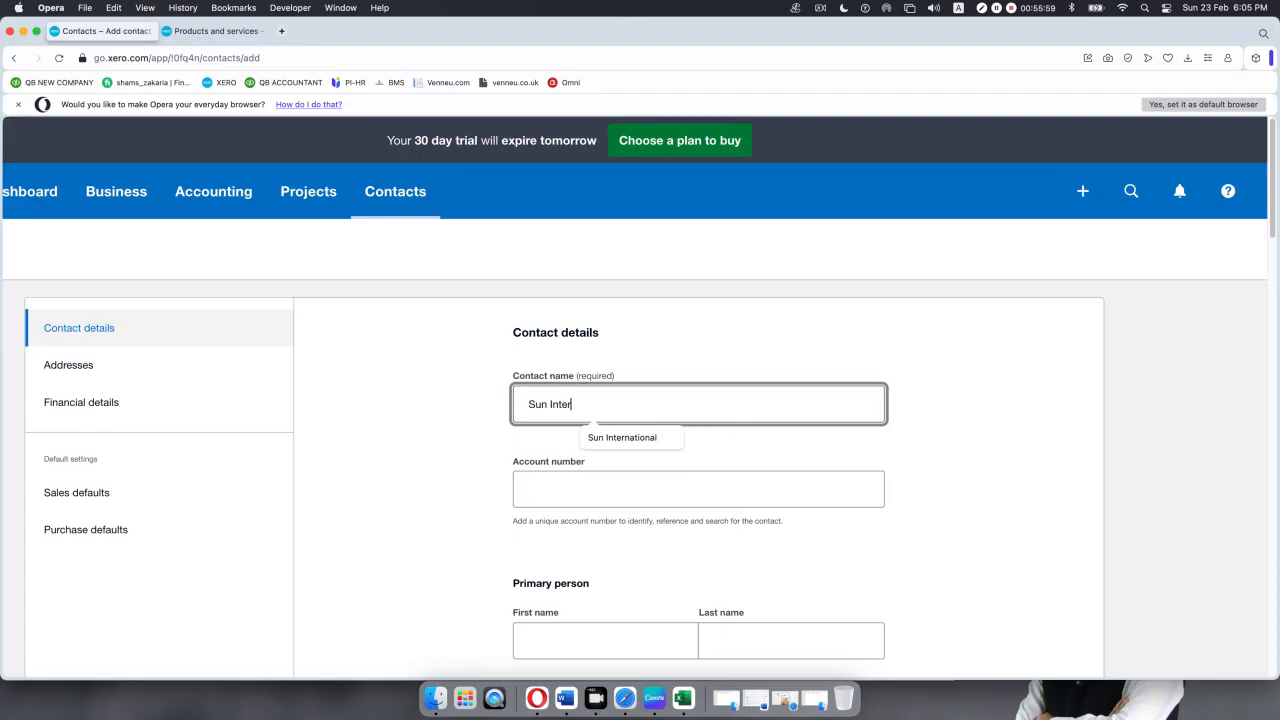
pyautogui.write('national')
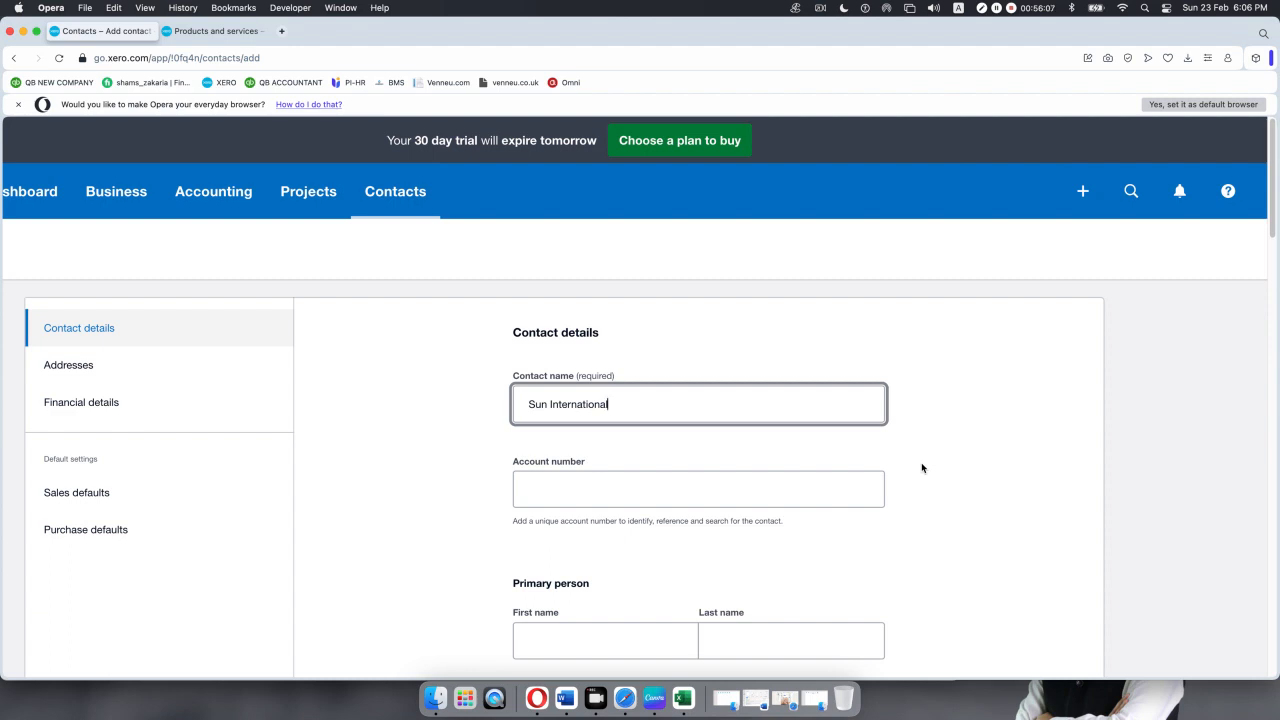
pyautogui.click(1038, 432)
pyautogui.scroll(-2, 893, 478)
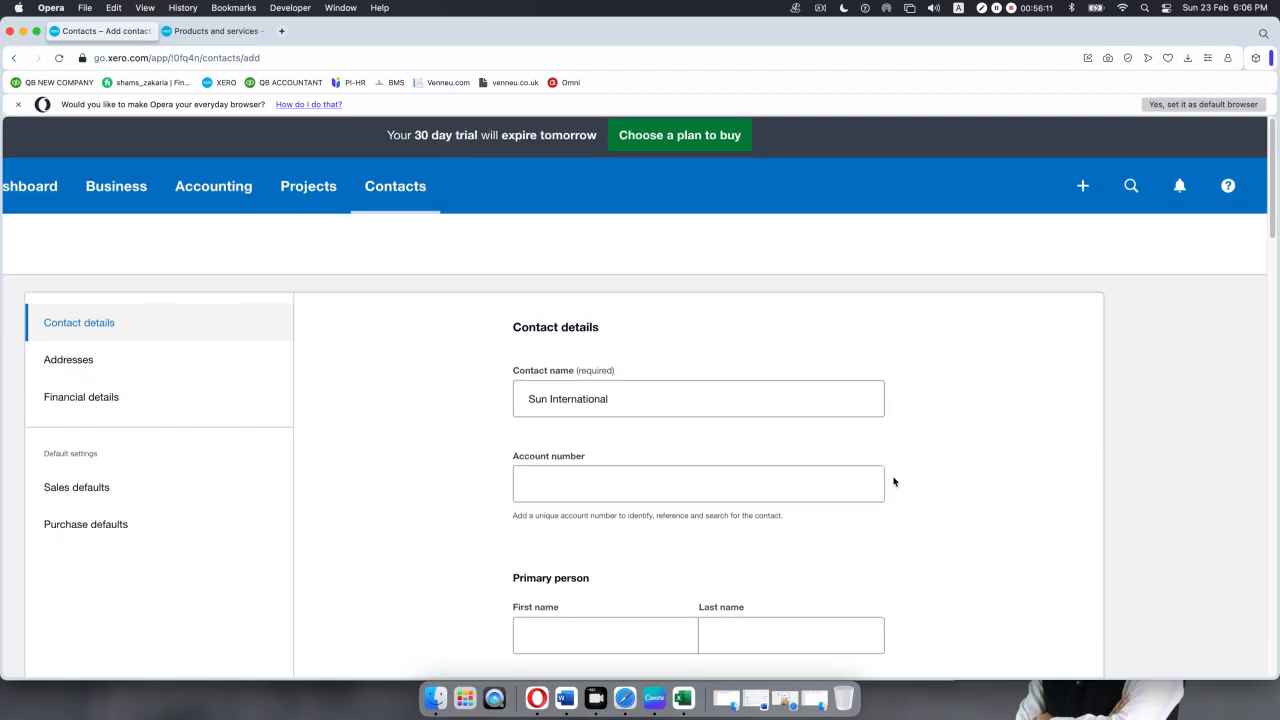
pyautogui.scroll(-10, 894, 482)
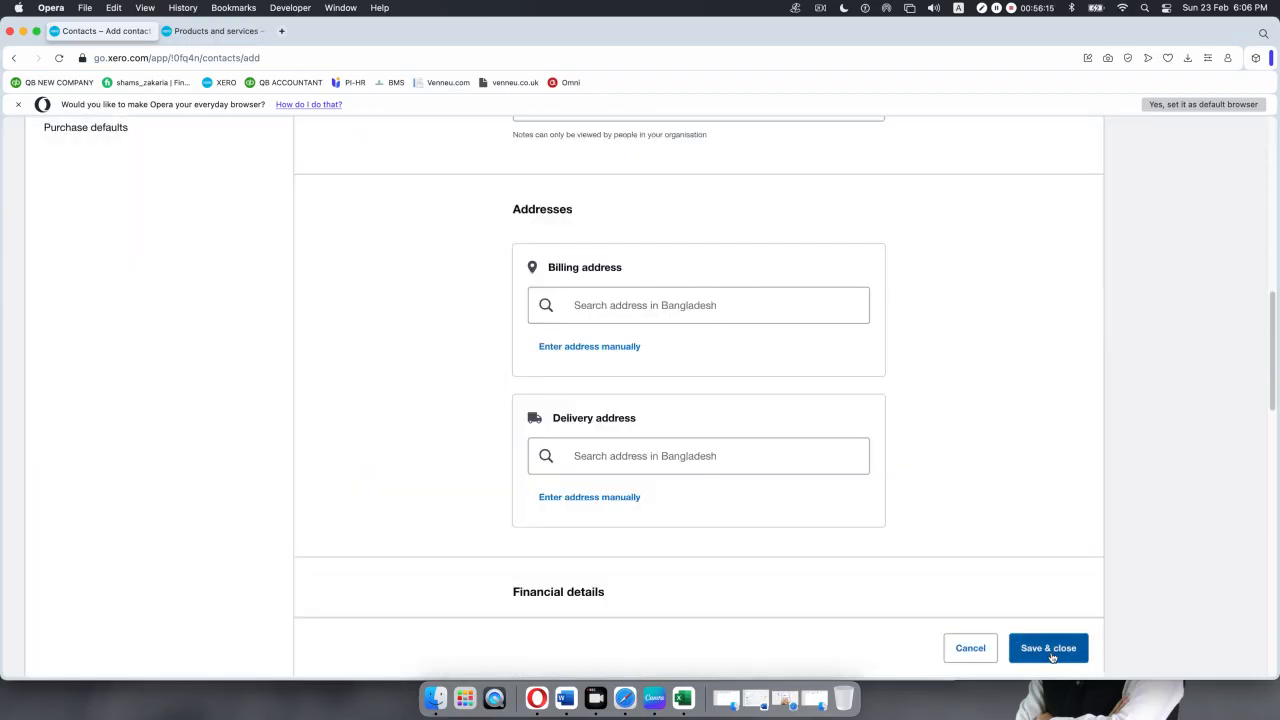
pyautogui.click(1049, 648)
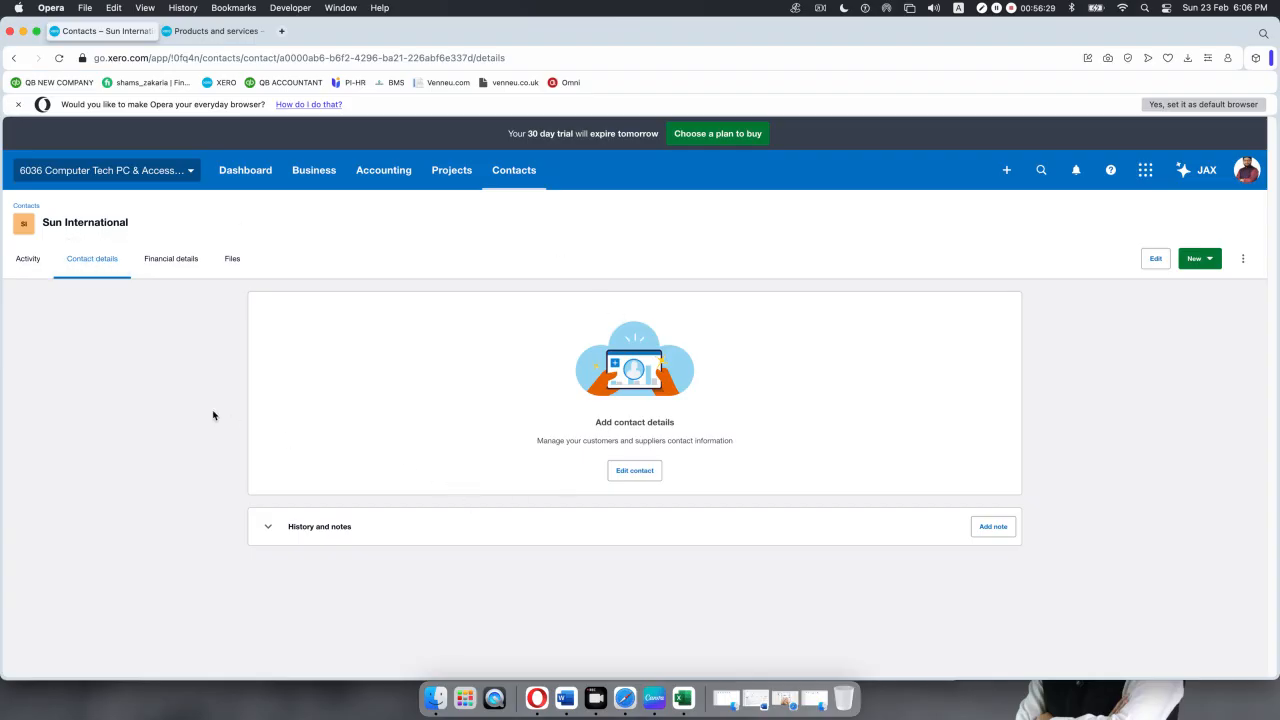
# - Return to the contacts list from the Sun International record and check its entries
pyautogui.scroll(5, 27, 208)
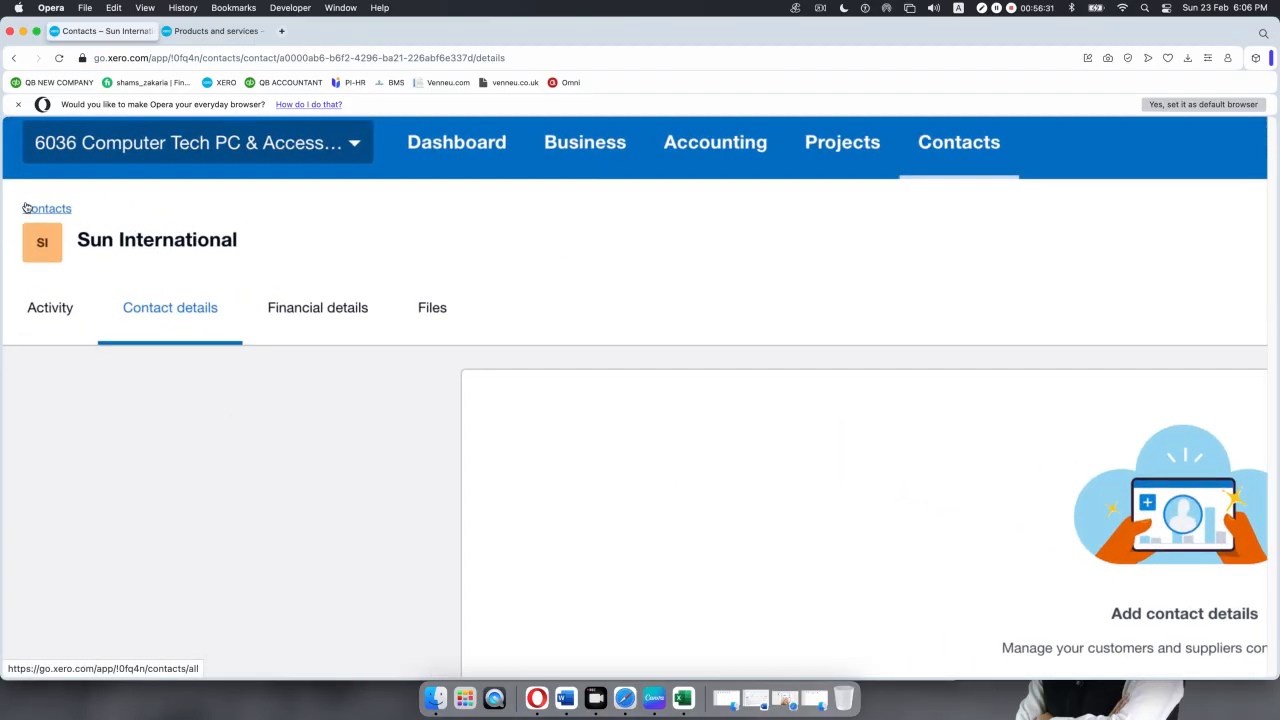
pyautogui.click(46, 211)
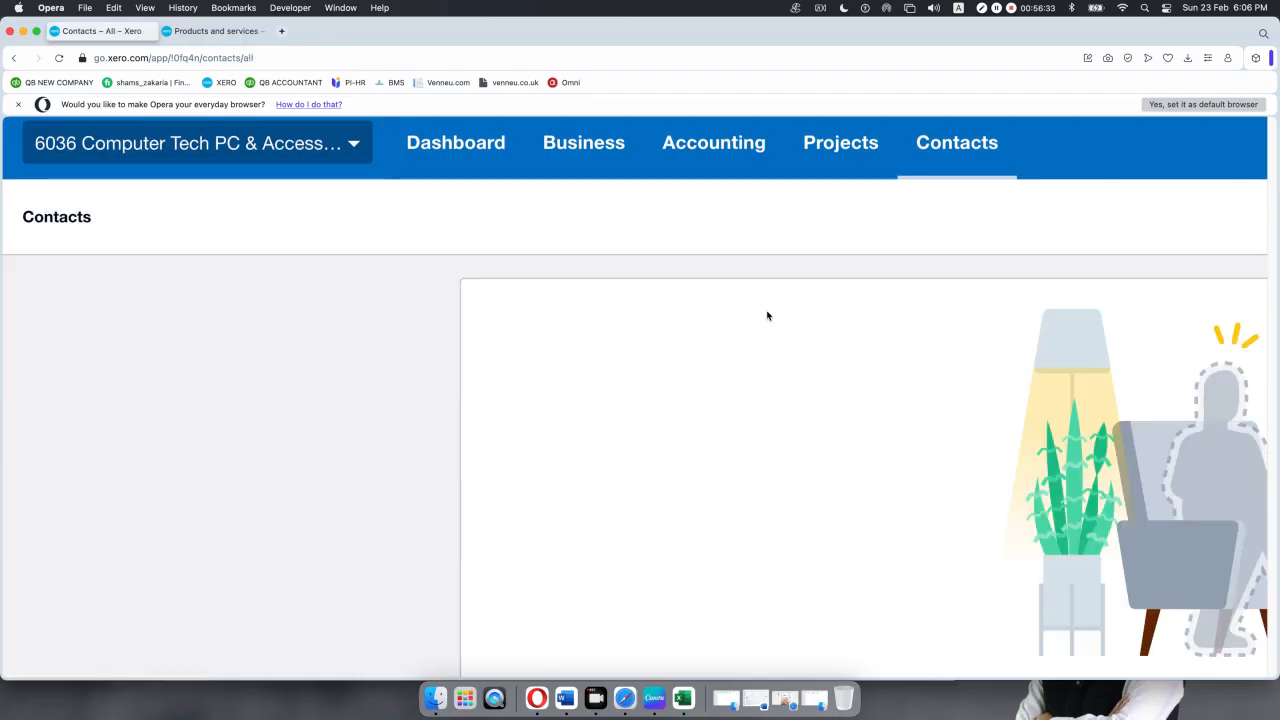
pyautogui.scroll(-5, 767, 316)
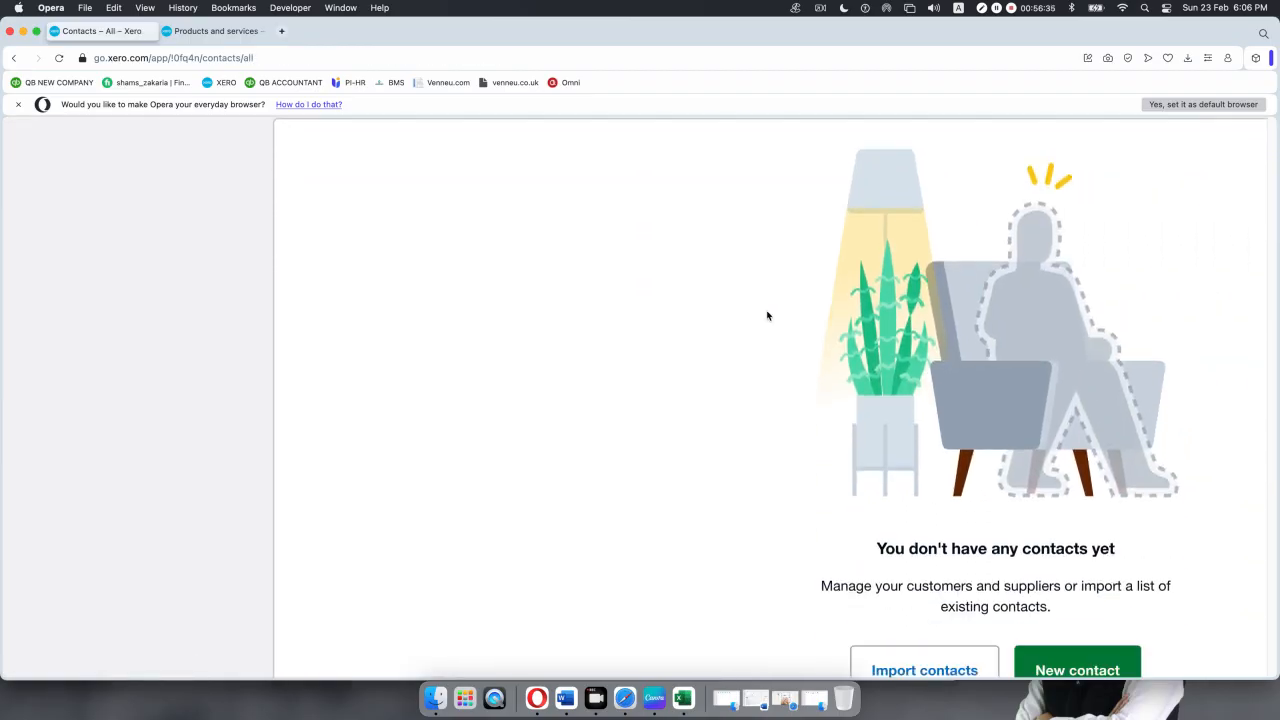
pyautogui.scroll(-5, 767, 316)
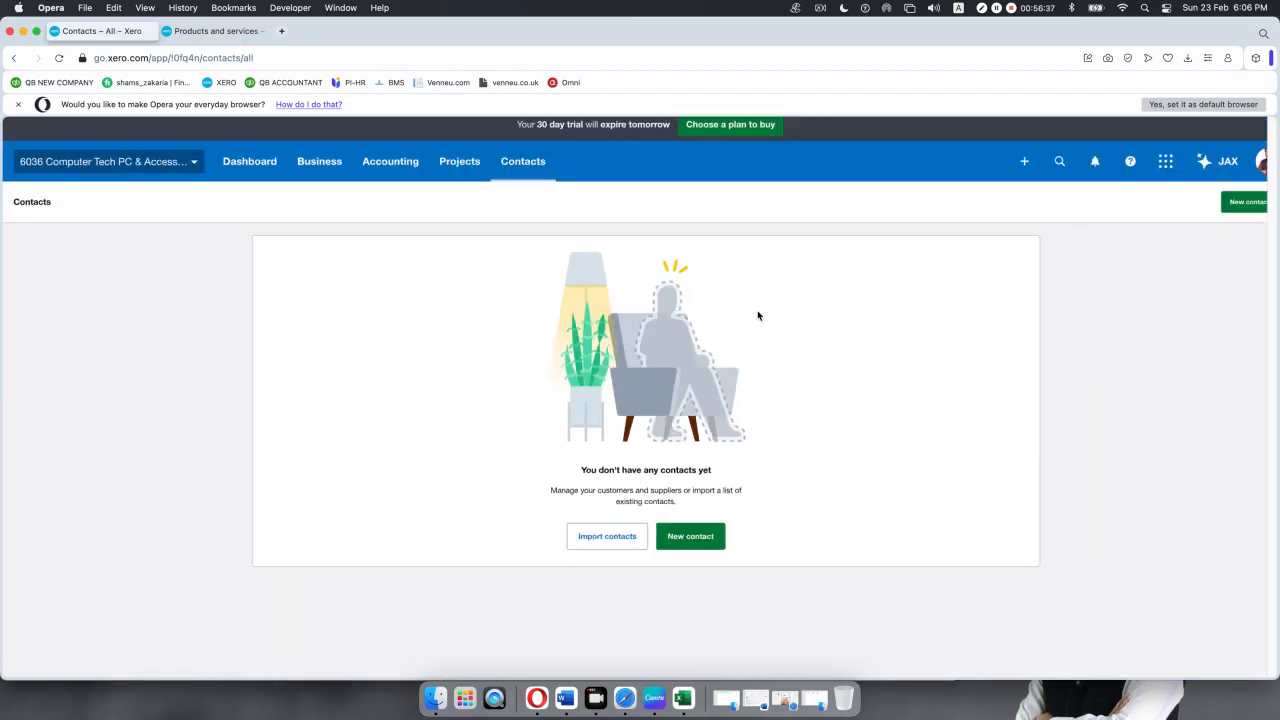
# - Reload the contacts list, look at the blank new contact form and return to the list
pyautogui.click(59, 58)
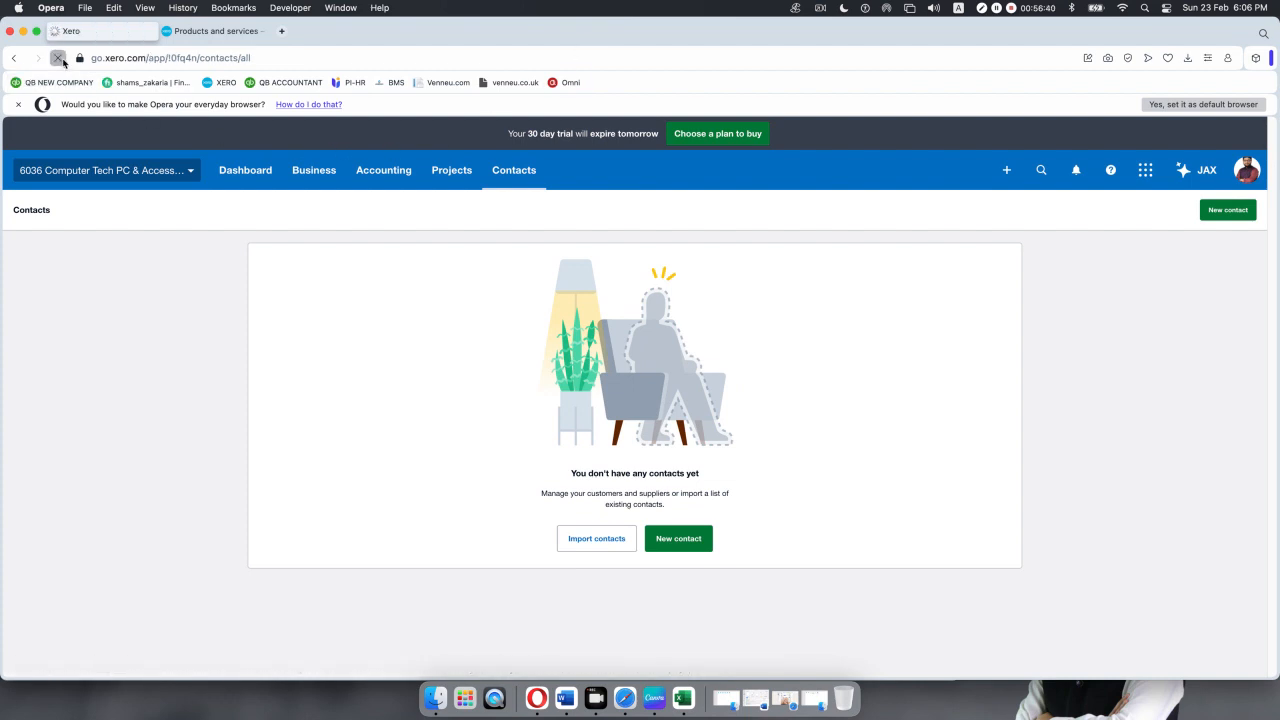
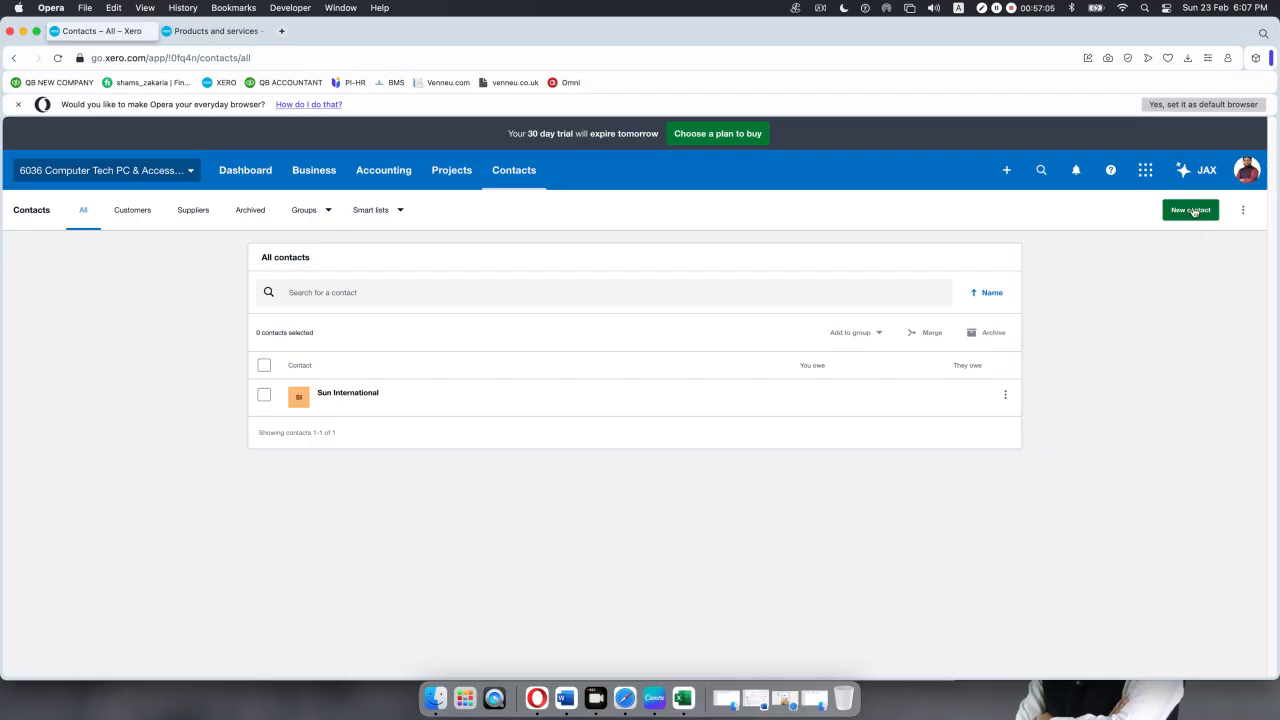
pyautogui.click(1192, 212)
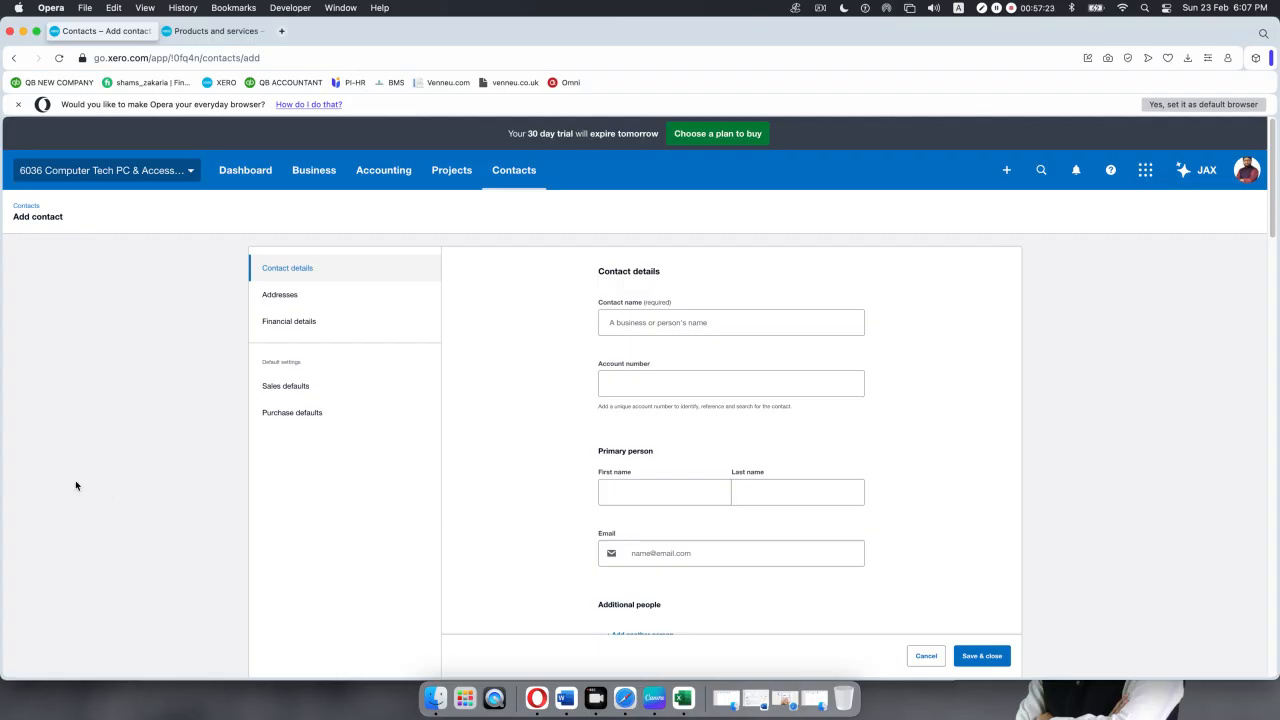
pyautogui.click(15, 57)
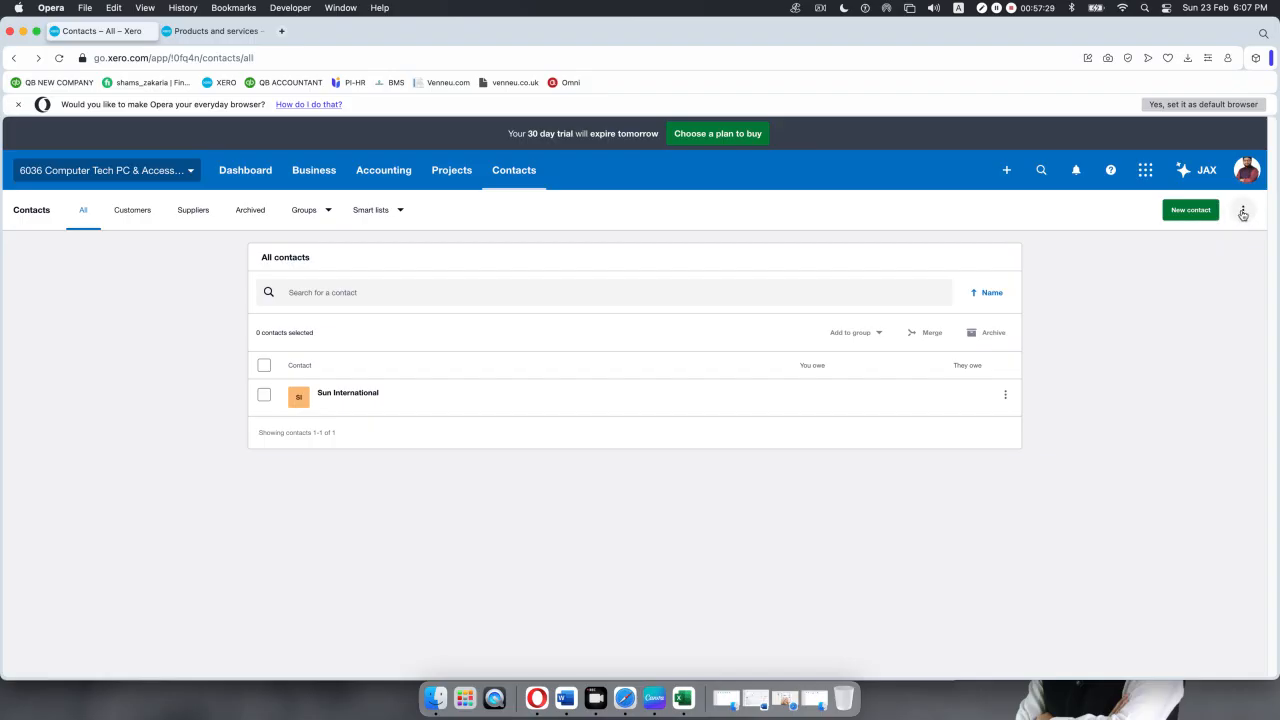
# - Open the contacts import page, download the contacts template and open the downloaded CSV in Excel
pyautogui.click(1243, 212)
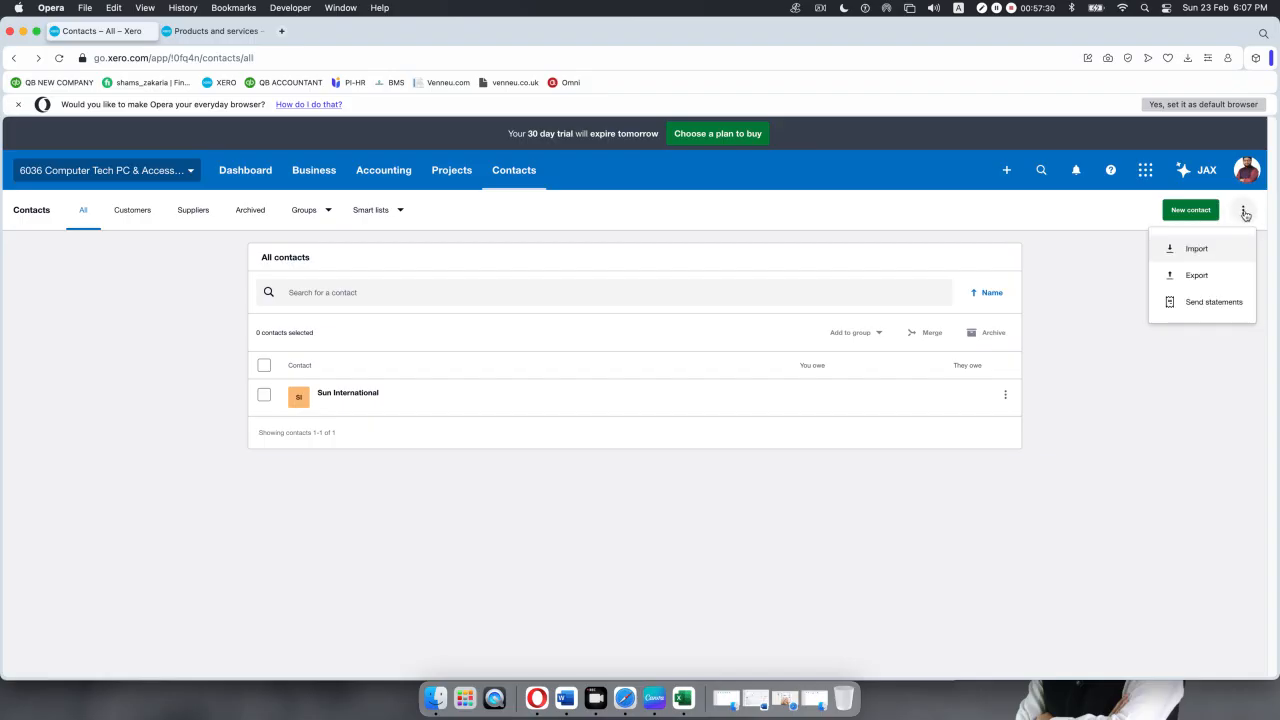
pyautogui.click(1201, 256)
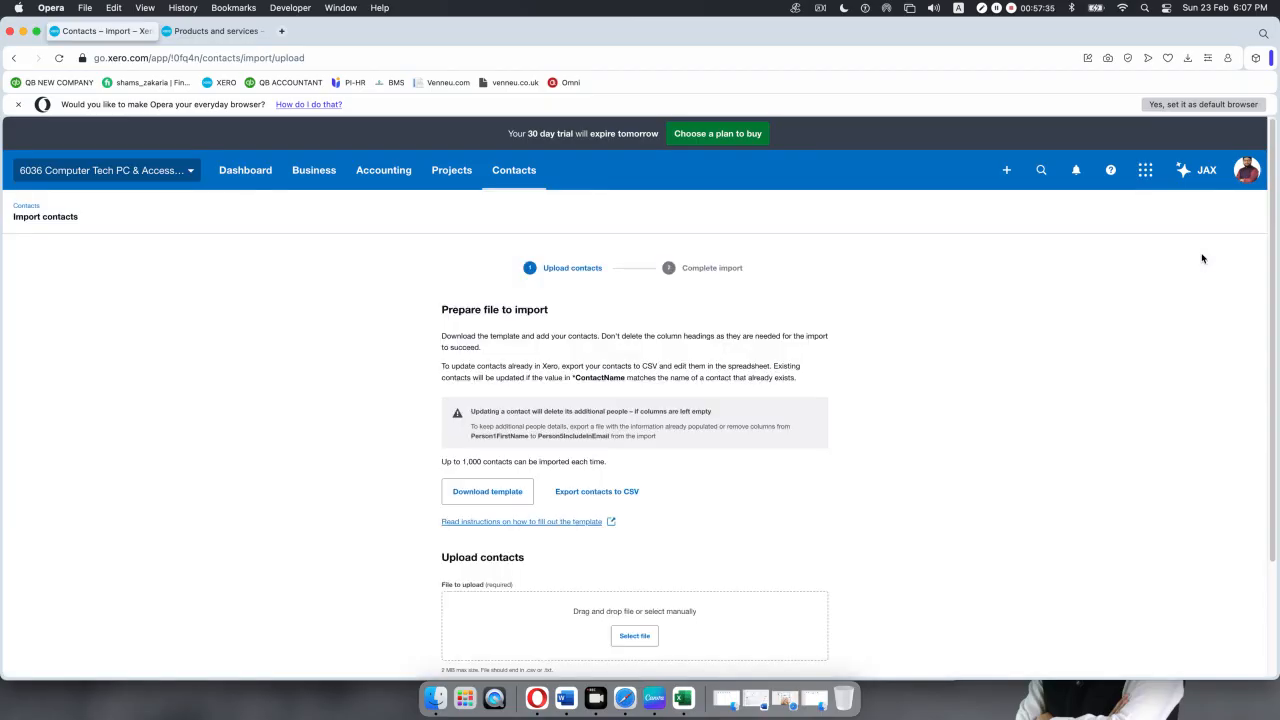
pyautogui.scroll(-3, 878, 411)
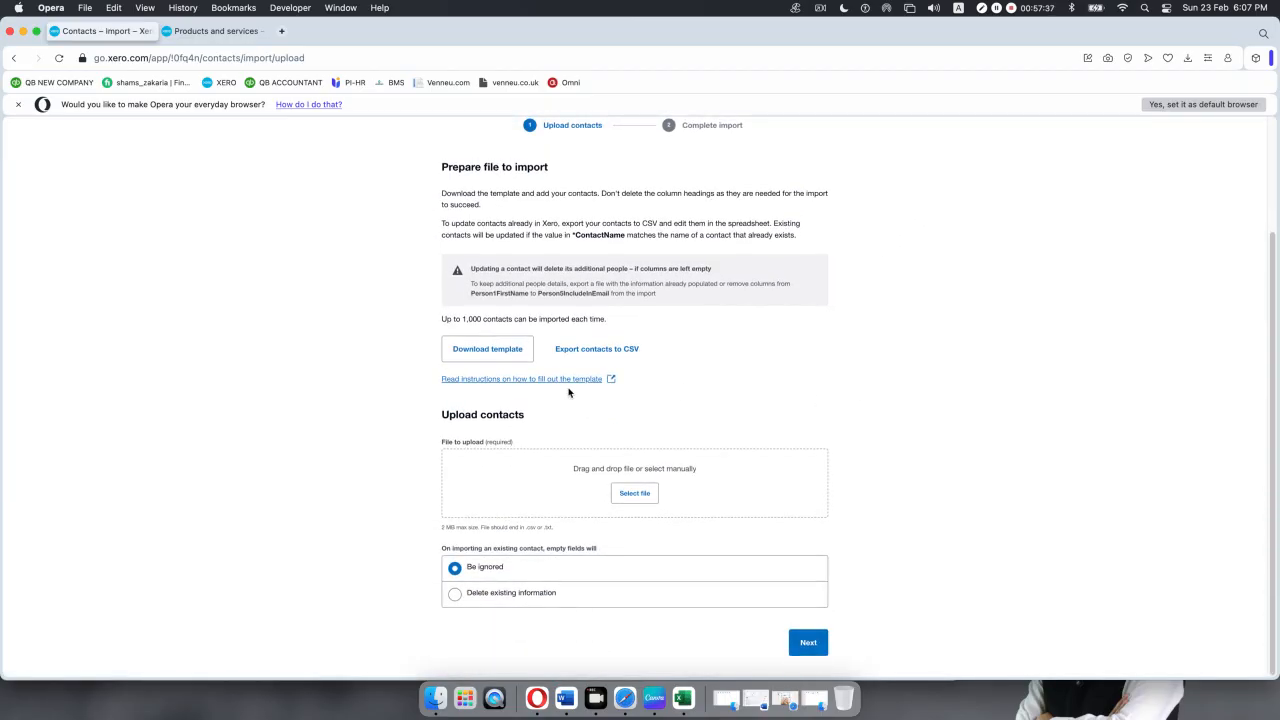
pyautogui.click(498, 356)
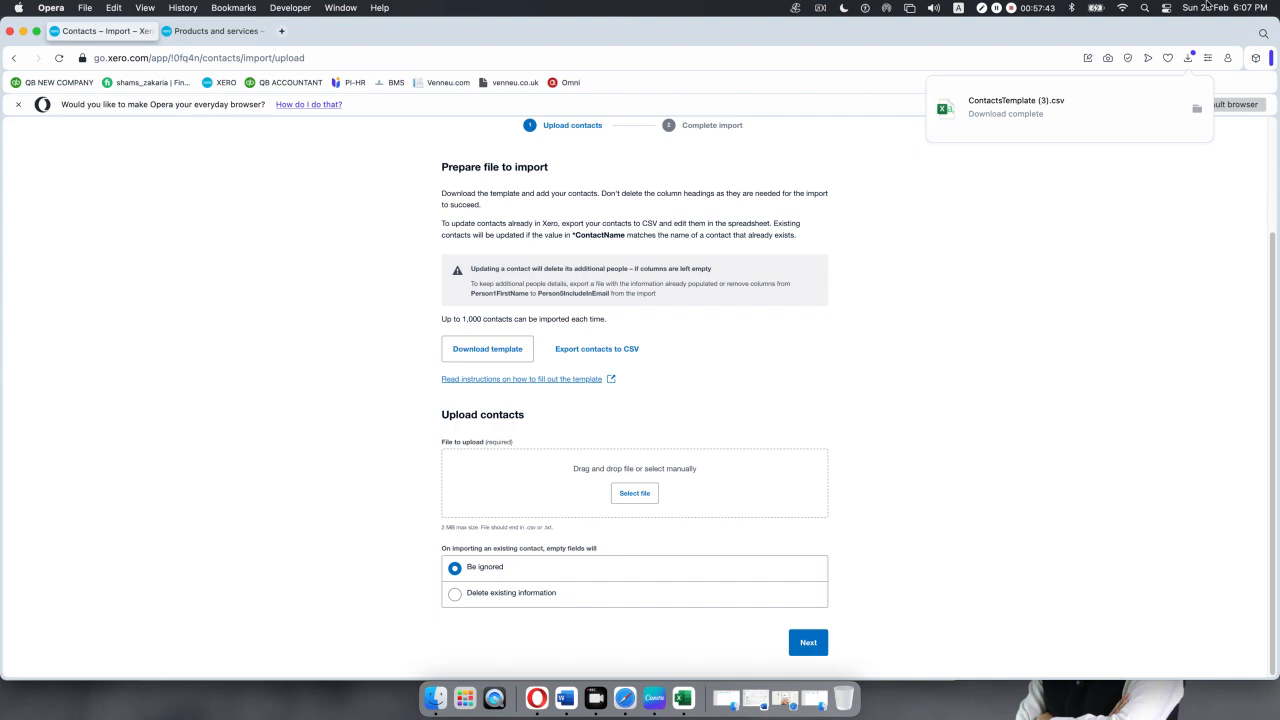
pyautogui.click(1086, 119)
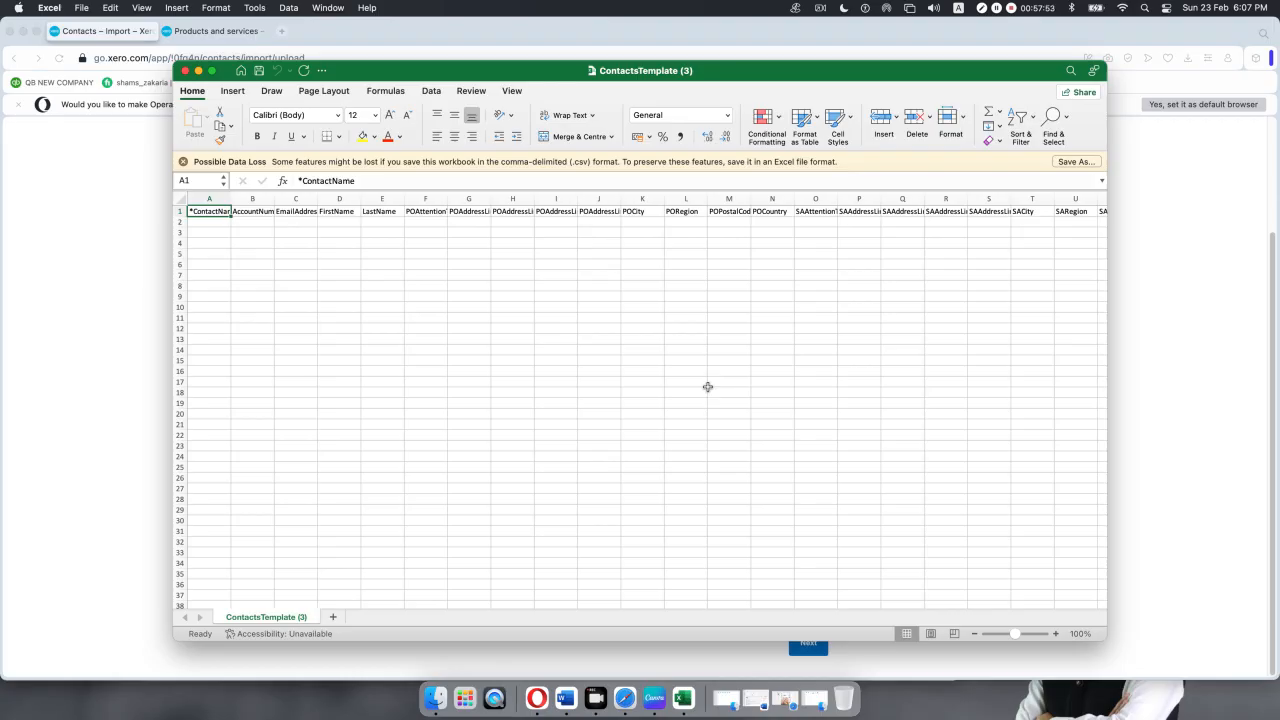
# - Examine the ContactName column and the other column headings of the contacts template at a larger zoom
pyautogui.click(212, 197)
pyautogui.moveTo(212, 197); pyautogui.dragTo(6, 443)
pyautogui.click(139, 444)
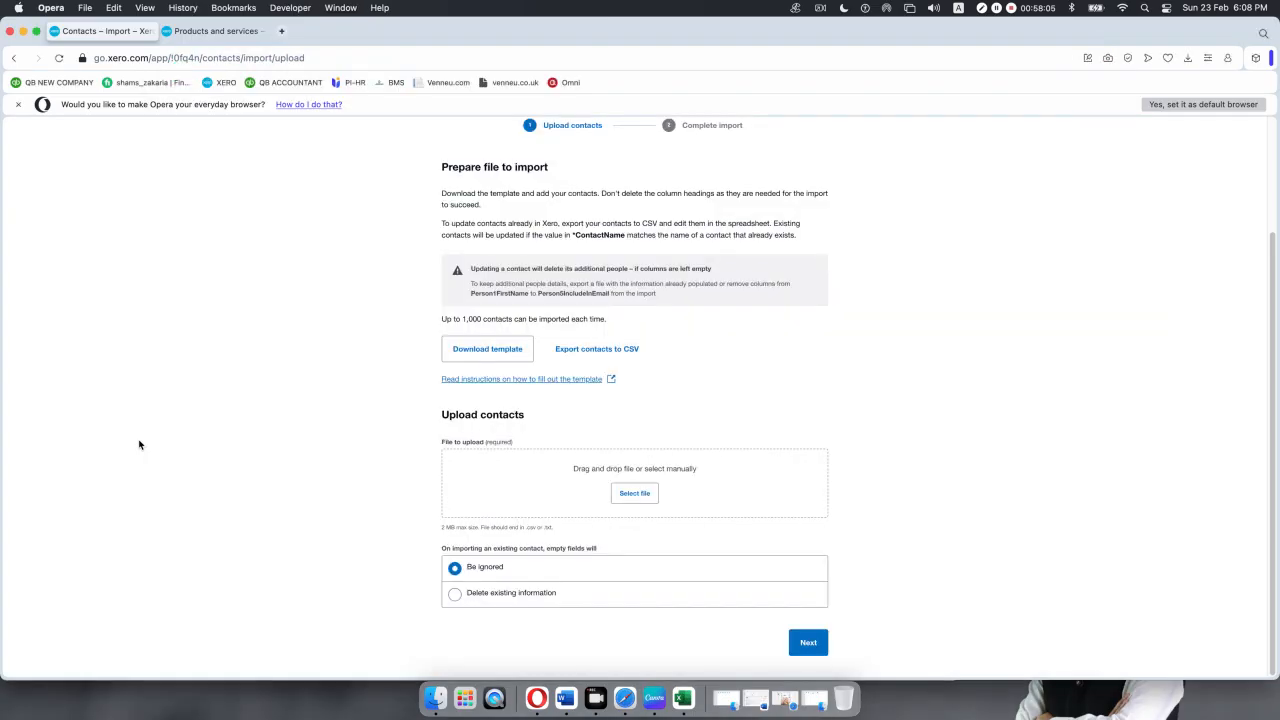
pyautogui.click(683, 698)
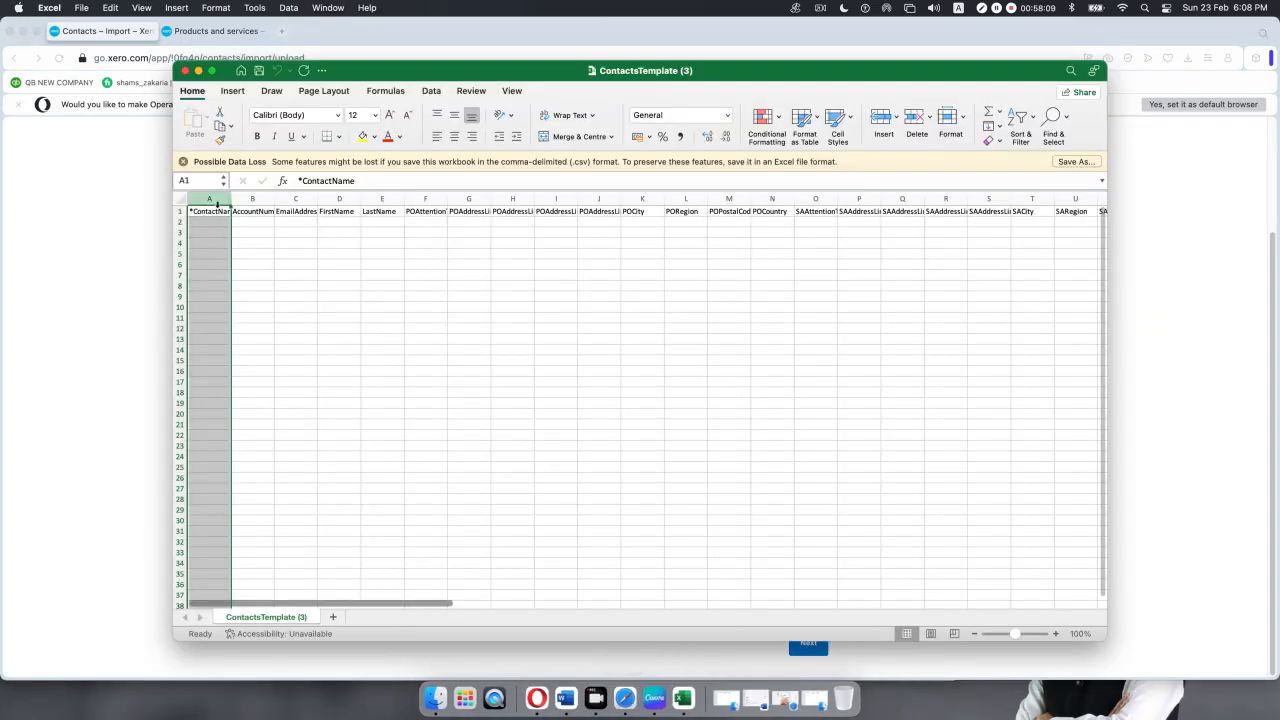
pyautogui.click(215, 214)
pyautogui.scroll(10, 215, 221)
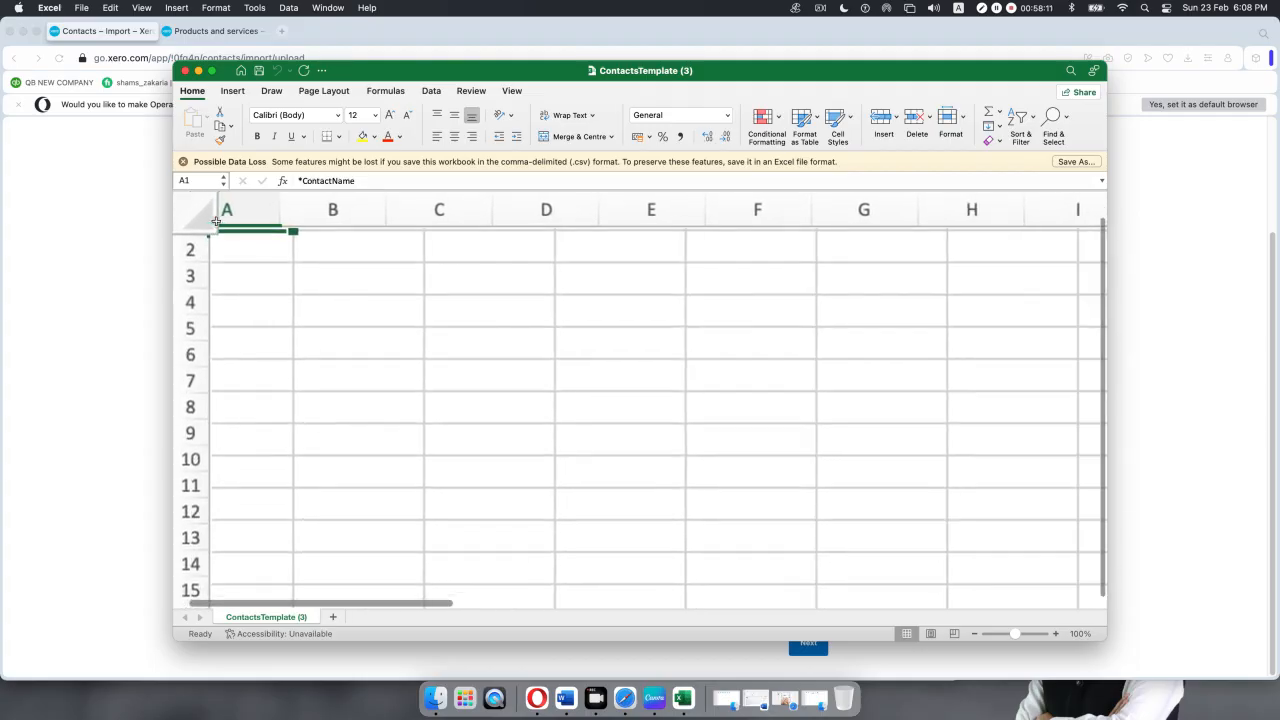
pyautogui.scroll(2, 319, 295)
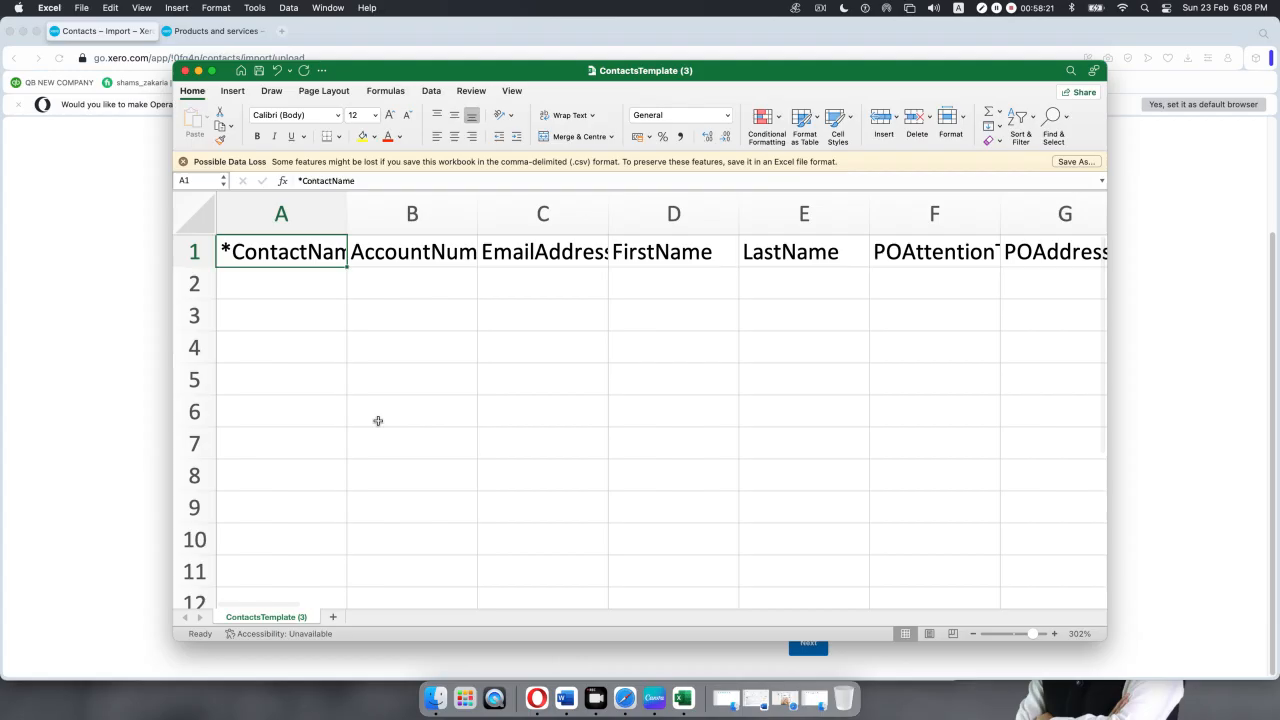
# - Open Contacts.csv from the Xero-02 folder, enlarge the view and fit the ContactName column to its contents
pyautogui.click(198, 72)
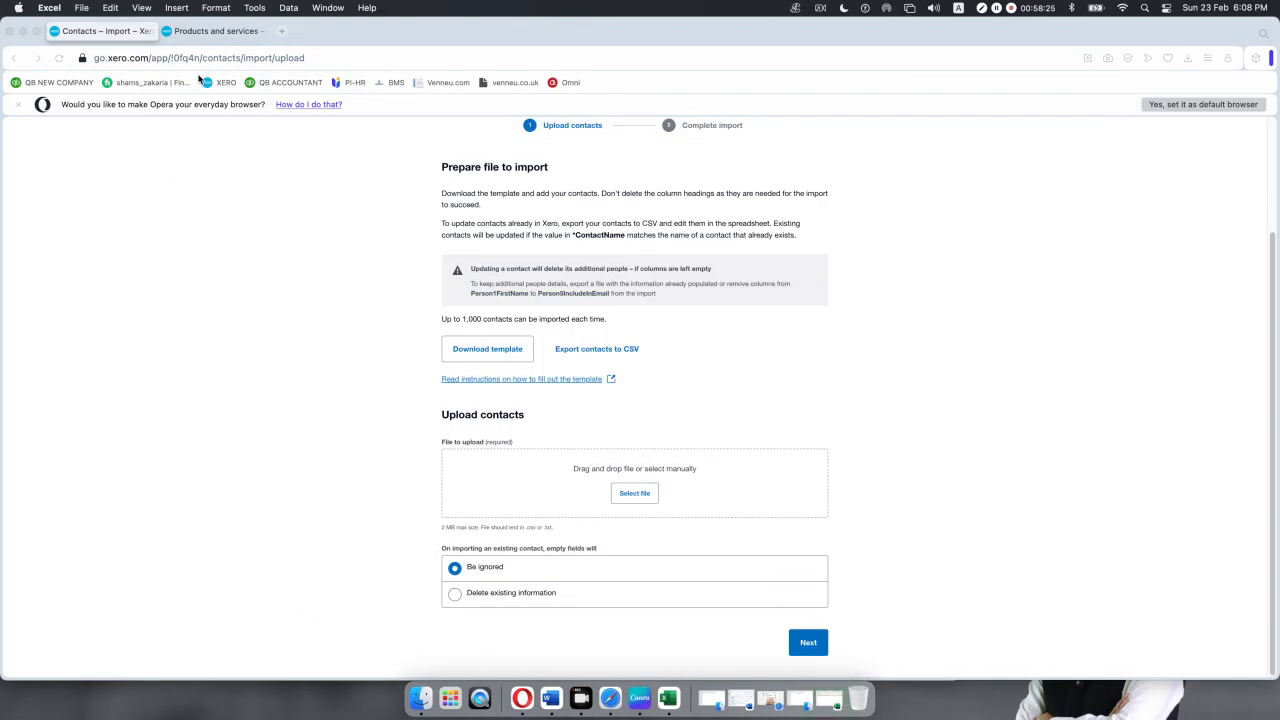
pyautogui.click(24, 31)
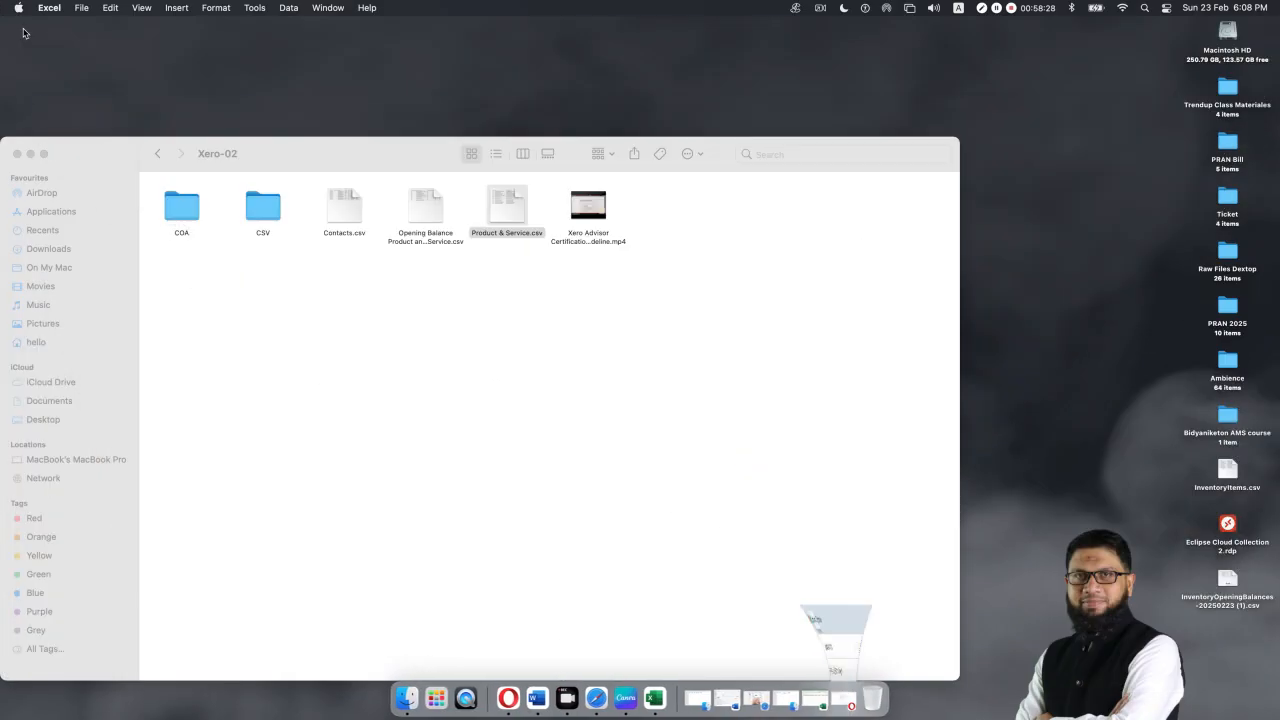
pyautogui.click(367, 296)
pyautogui.click(349, 205)
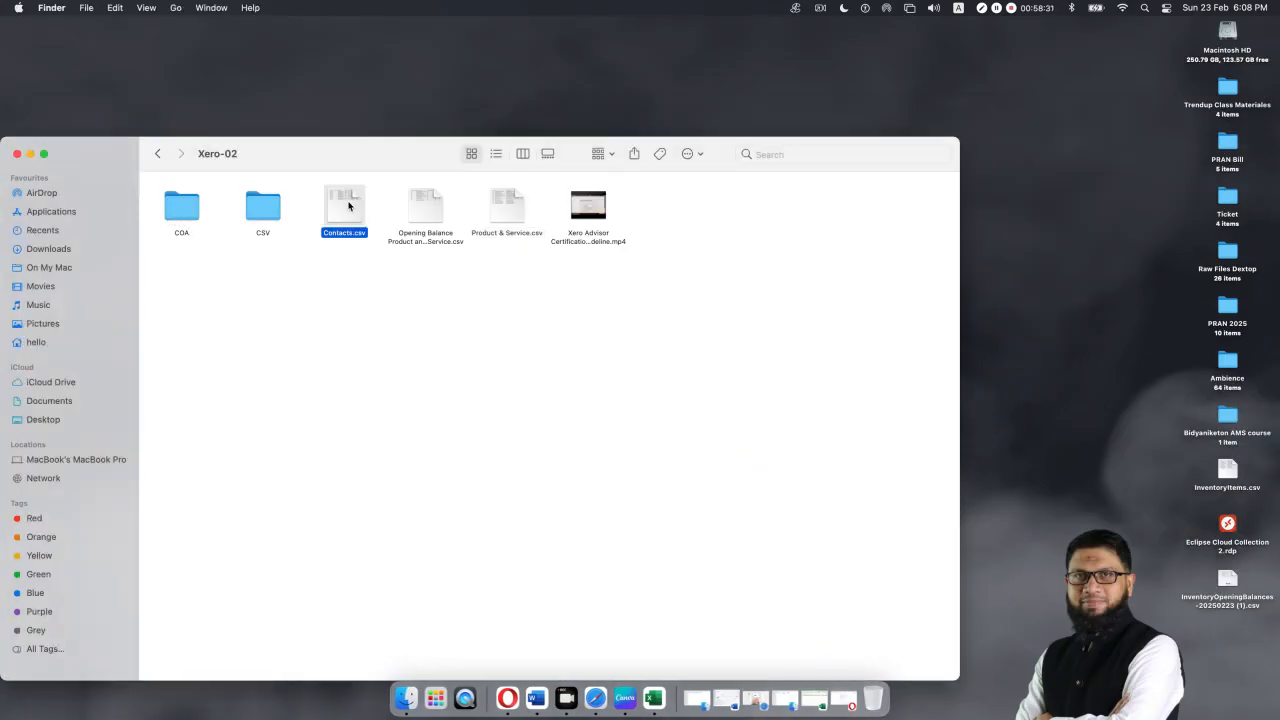
pyautogui.doubleClick(349, 205)
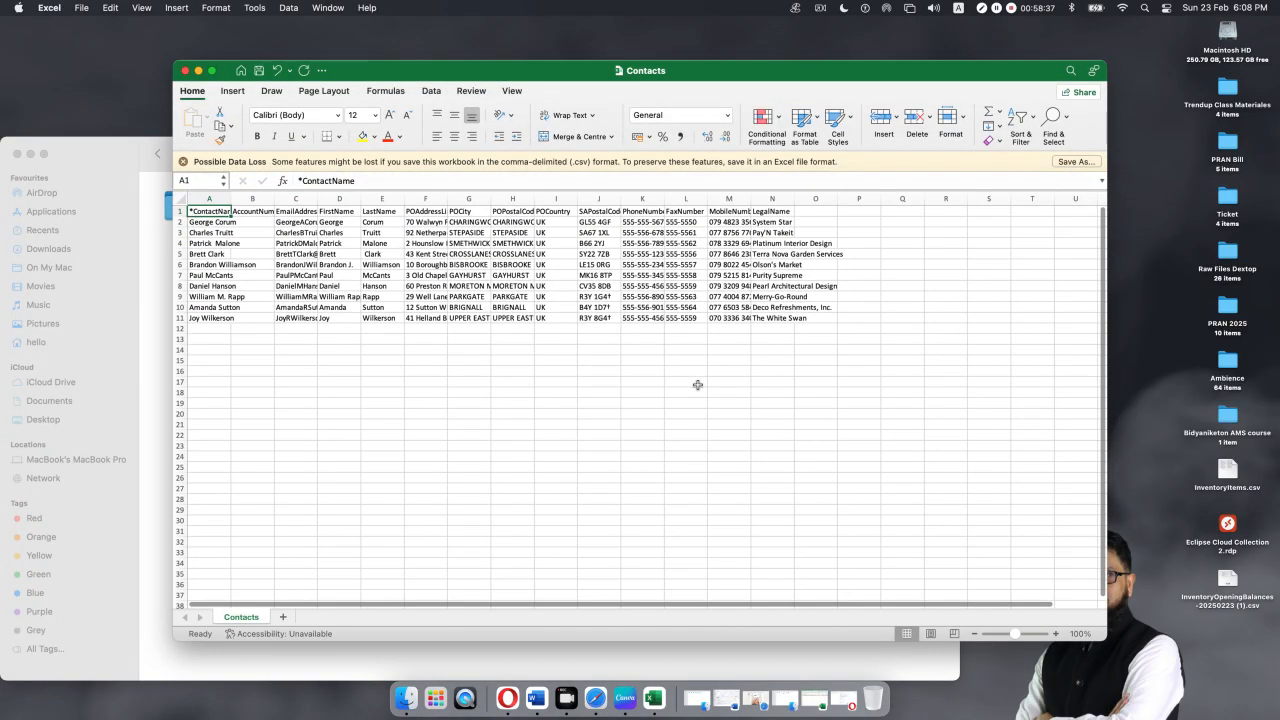
pyautogui.click(1027, 636)
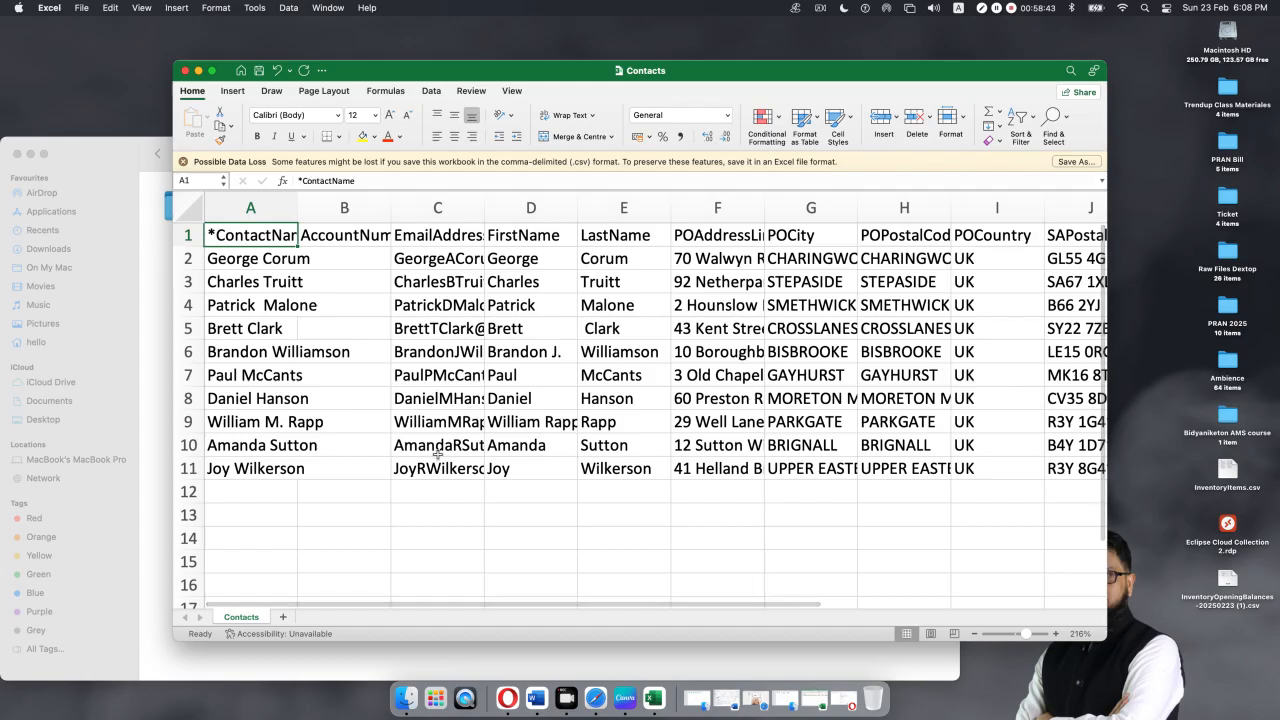
pyautogui.doubleClick(295, 206)
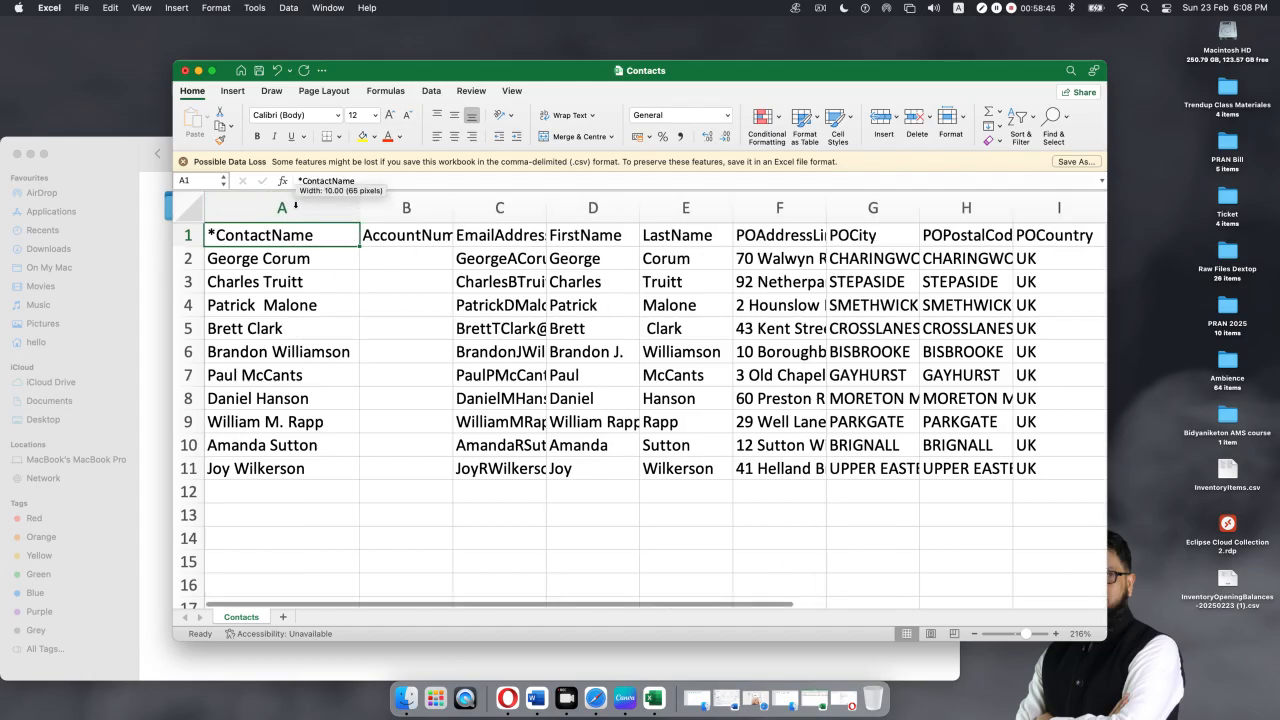
# - Copy the contact names in A2:A11 of the Contacts workbook into ContactsTemplate (3) starting at cell A2
pyautogui.click(334, 355)
pyautogui.click(270, 281)
pyautogui.moveTo(266, 257); pyautogui.dragTo(268, 470)
pyautogui.press('super+c')
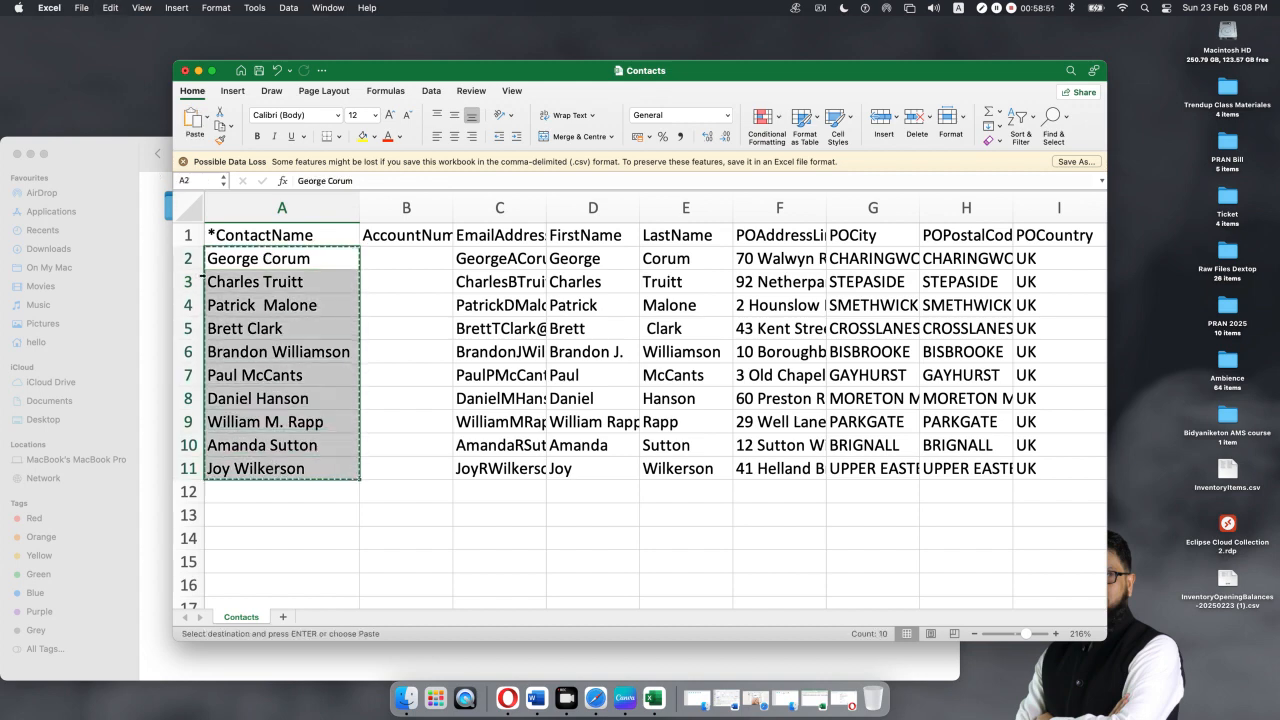
pyautogui.click(808, 690)
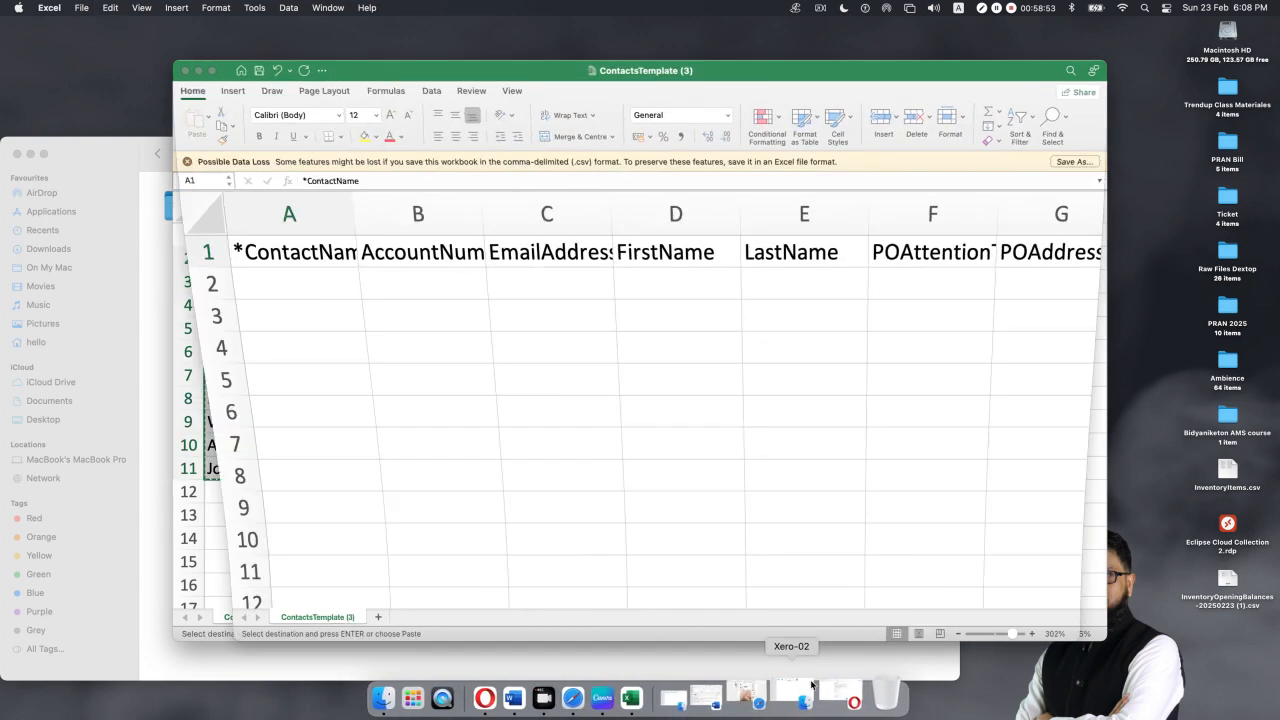
pyautogui.click(269, 289)
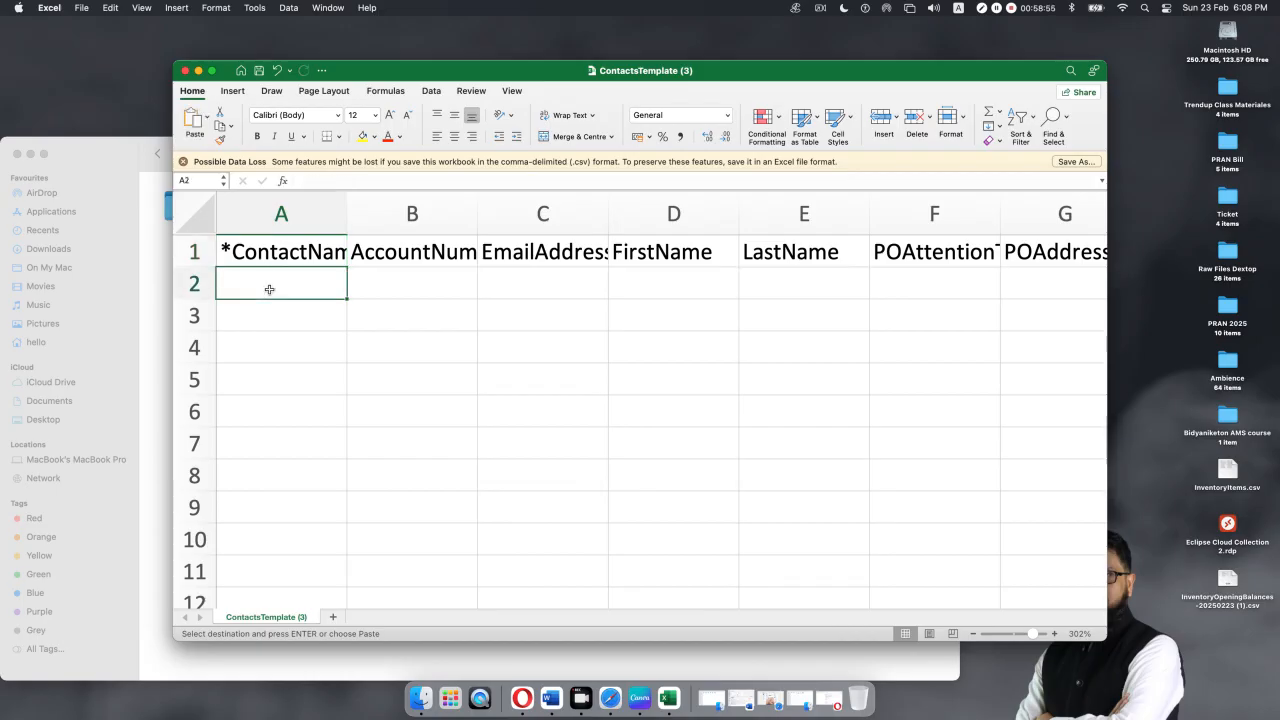
pyautogui.press('super+v')
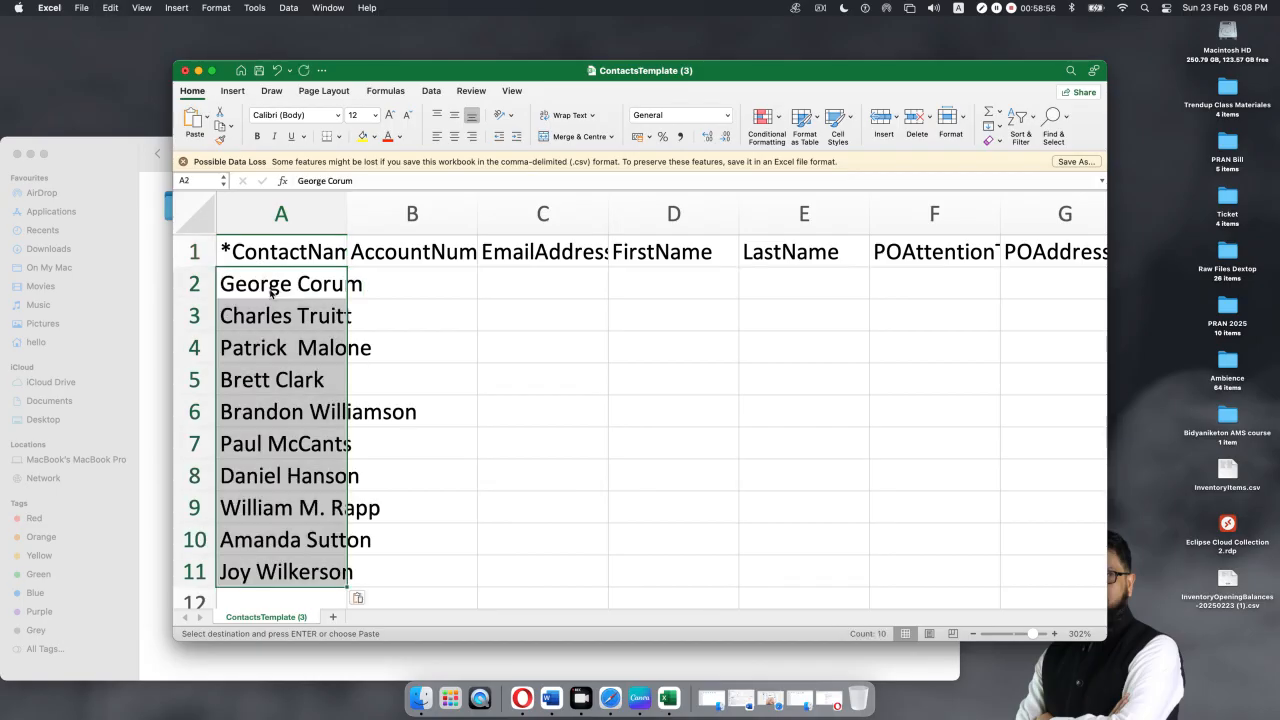
# - Fit the template's ContactName and AccountNumber columns to their contents and return to the Contacts workbook
pyautogui.doubleClick(346, 215)
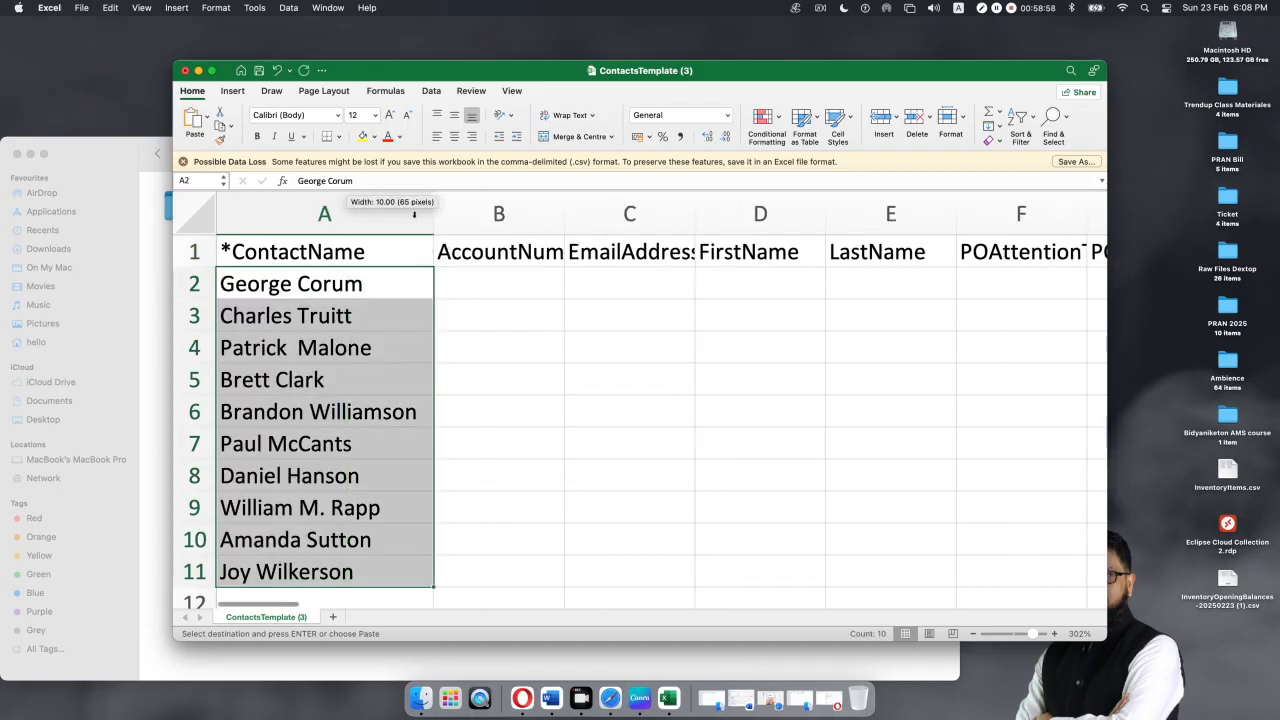
pyautogui.doubleClick(565, 206)
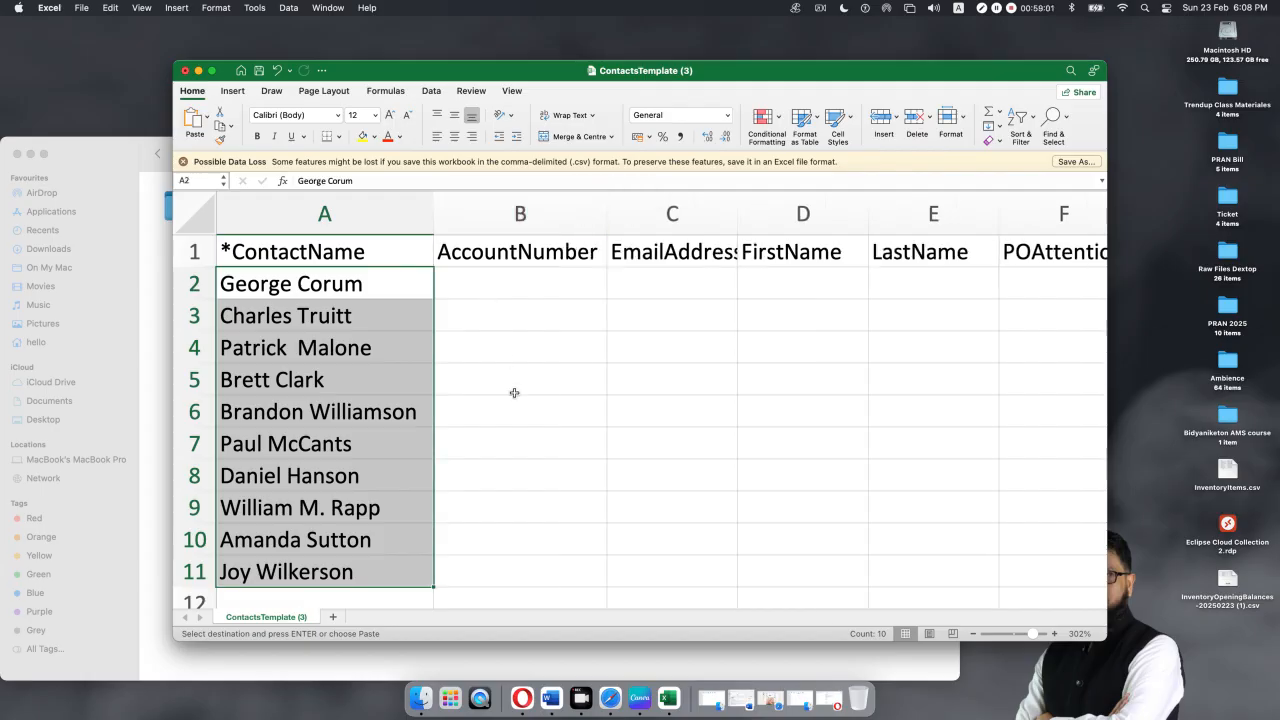
pyautogui.click(199, 71)
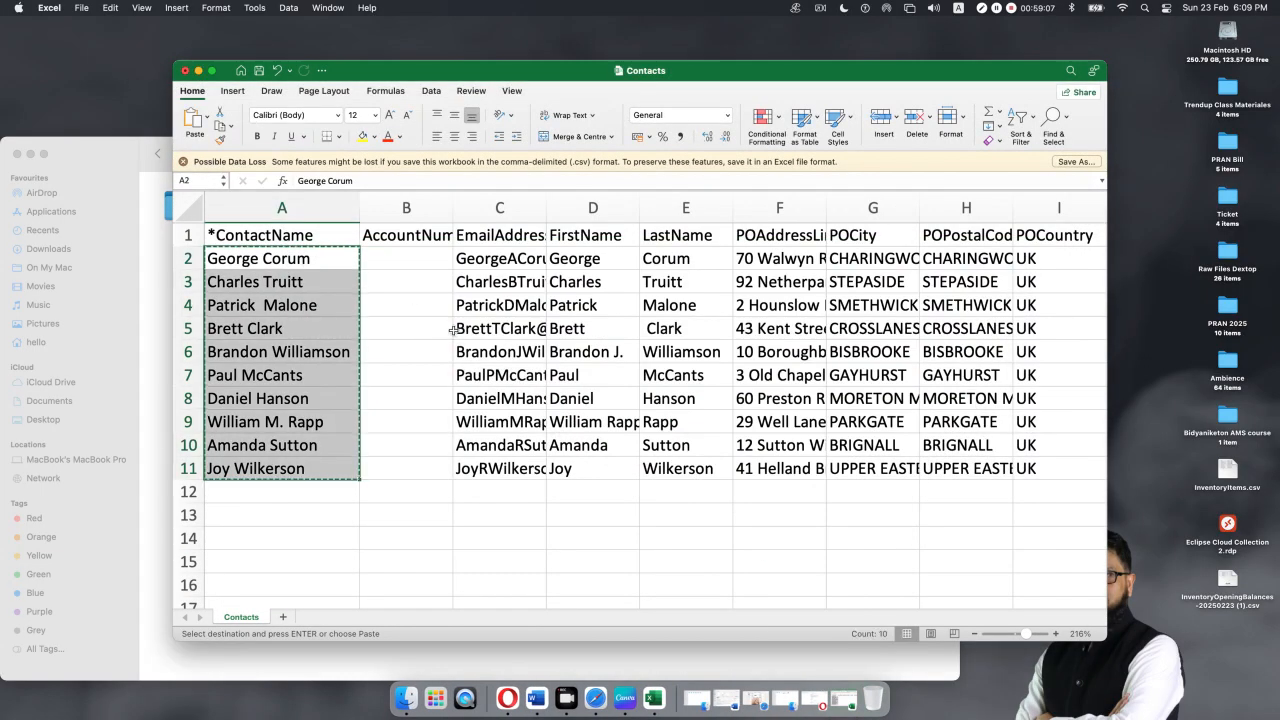
# - Check the AccountNumber column of the Contacts workbook for entries to carry over
pyautogui.click(406, 273)
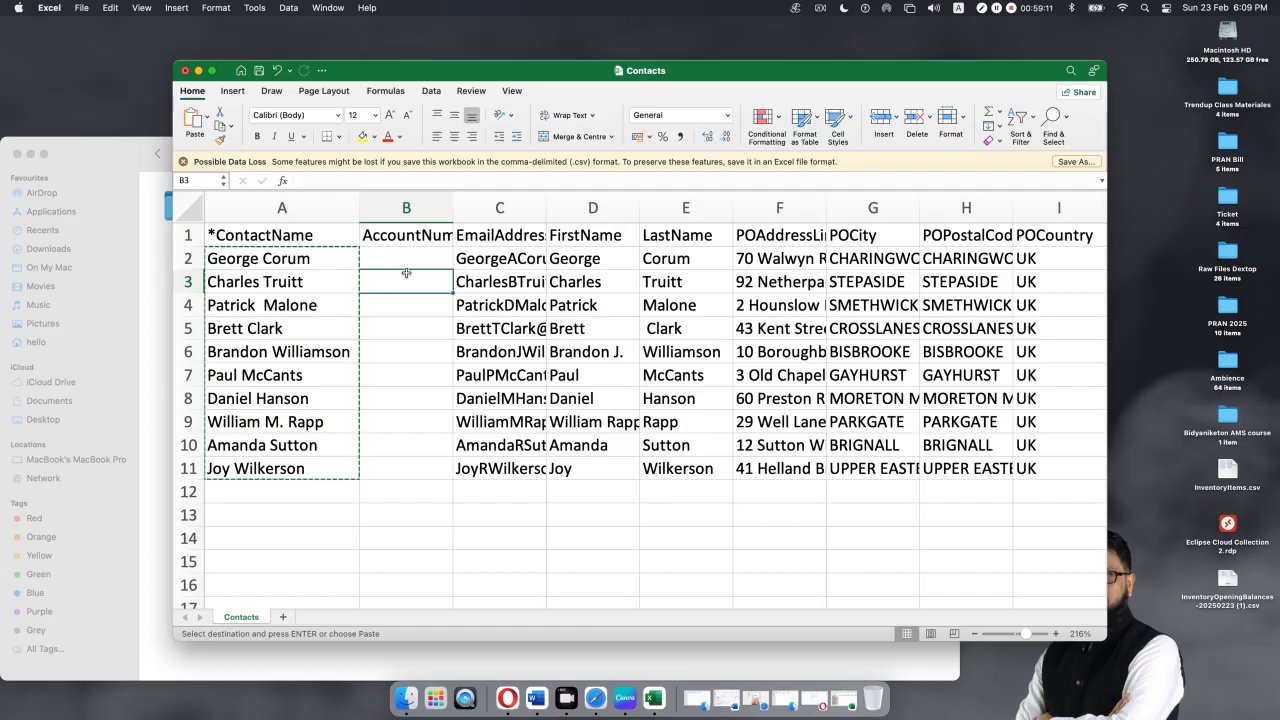
pyautogui.rightClick(416, 209)
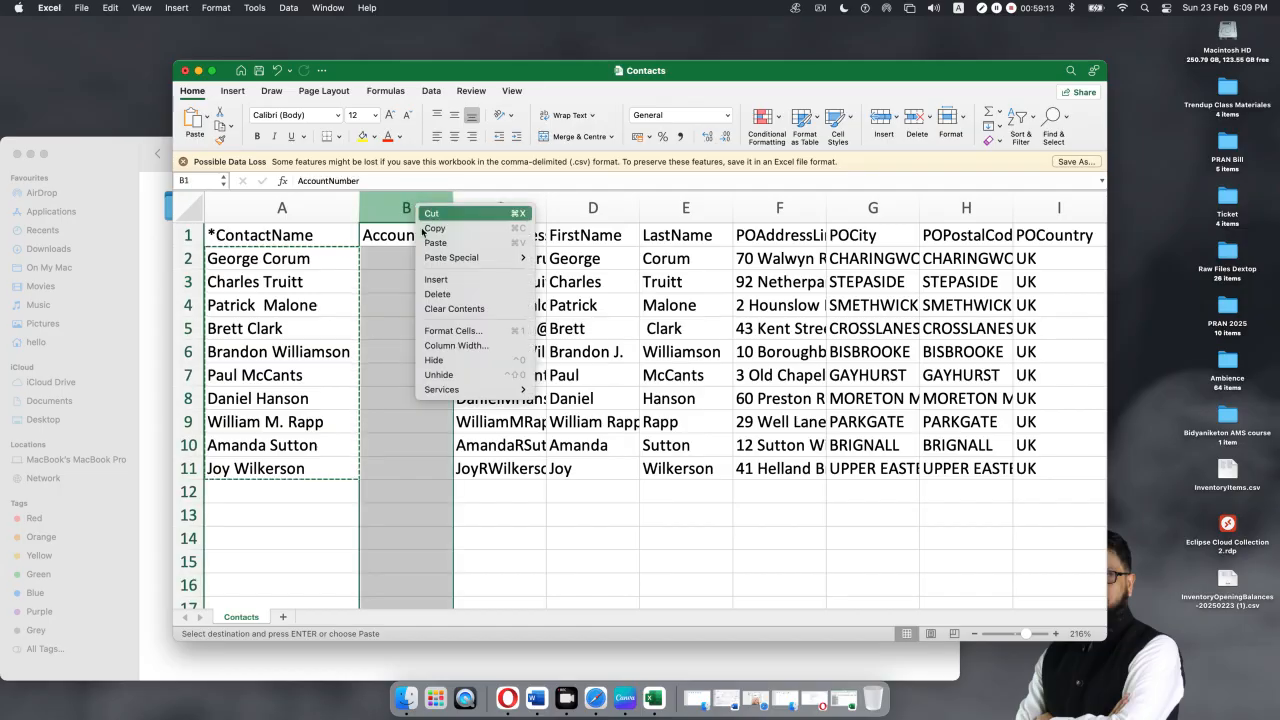
pyautogui.click(573, 535)
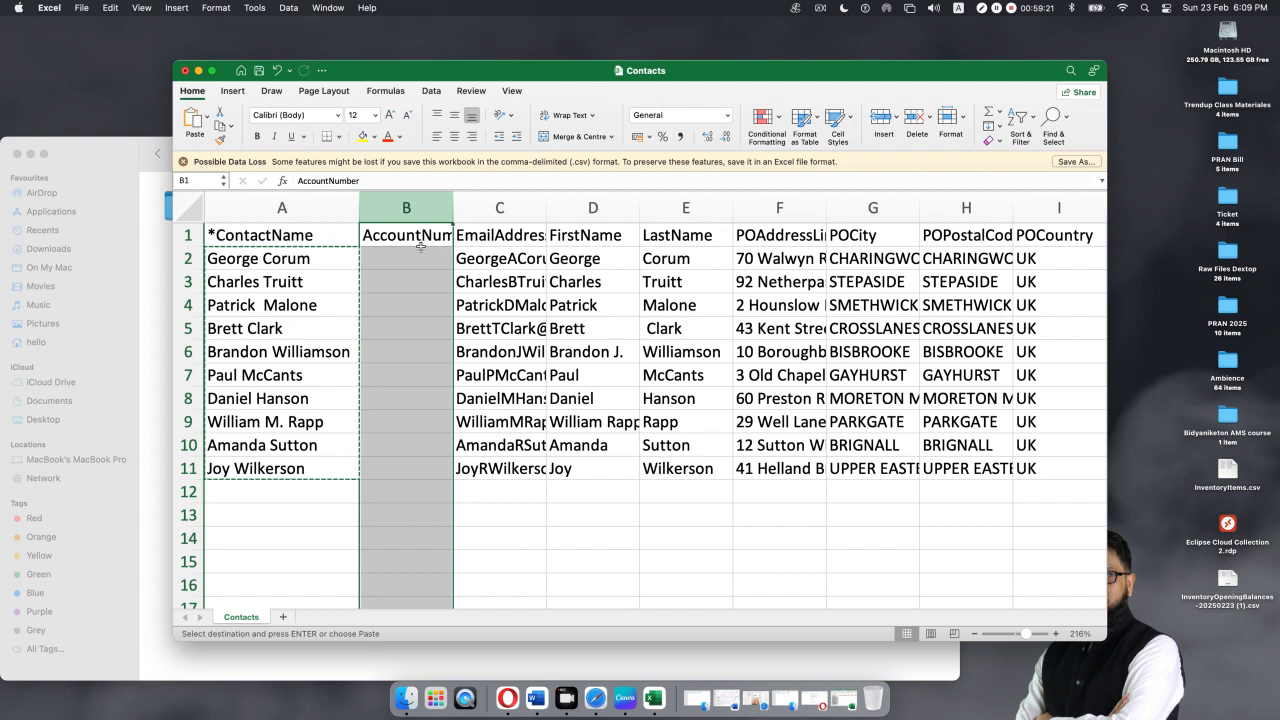
# - Fit the EmailAddress column of the Contacts workbook to its contents and copy the addresses in C2:C11
pyautogui.click(520, 279)
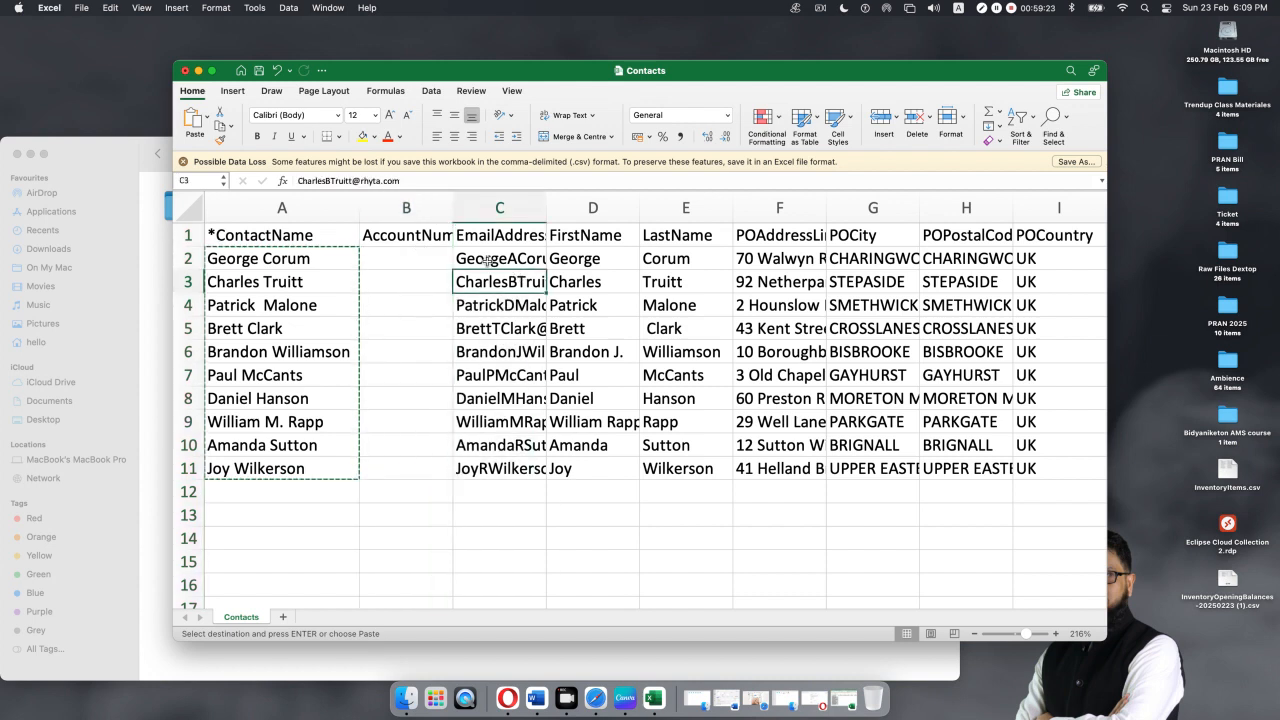
pyautogui.moveTo(543, 211); pyautogui.dragTo(543, 211)
pyautogui.doubleClick(543, 211)
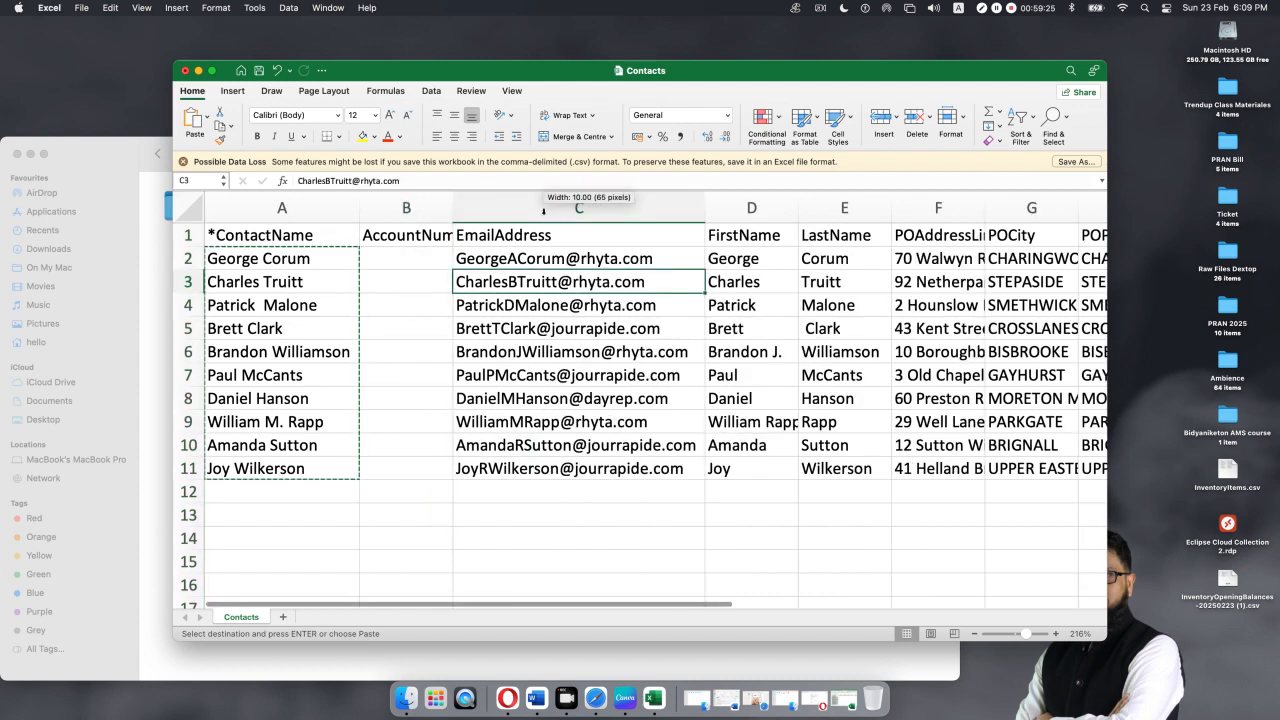
pyautogui.moveTo(503, 257); pyautogui.dragTo(500, 470)
pyautogui.press('super+c')
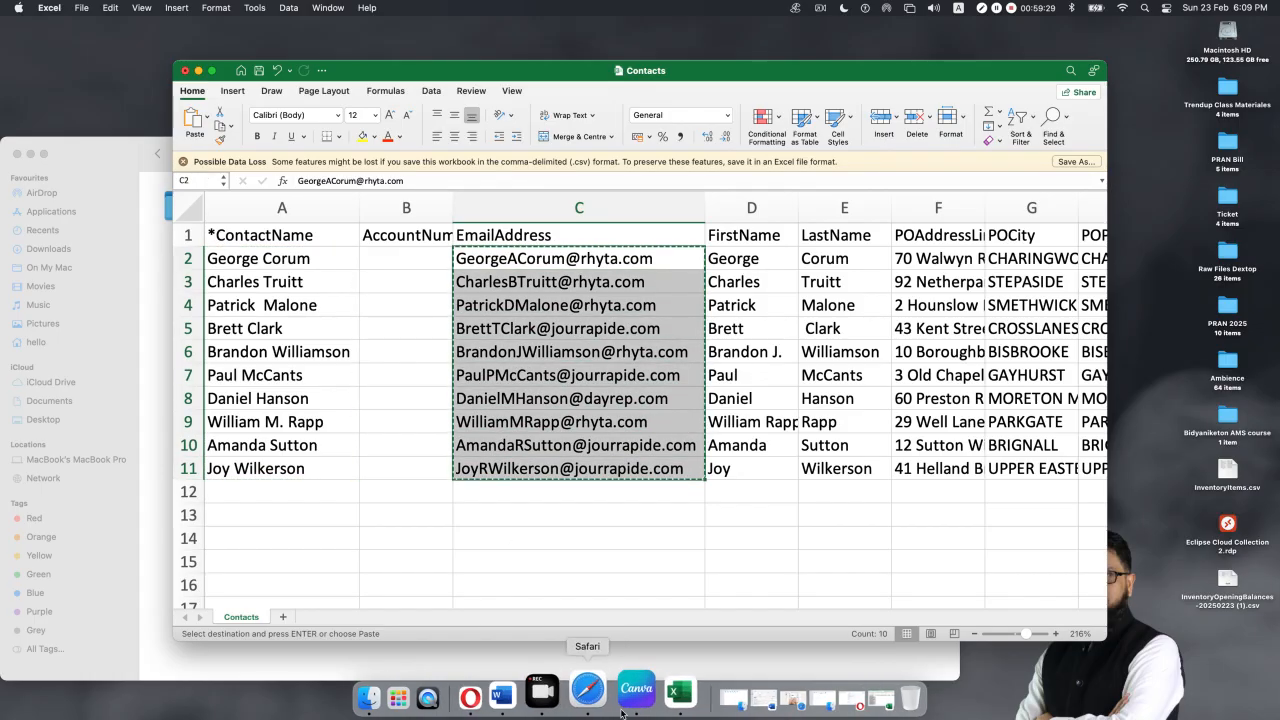
# - Paste the copied email addresses into ContactsTemplate (3) starting at cell C2 and widen the EmailAddress column to show them fully
pyautogui.click(198, 70)
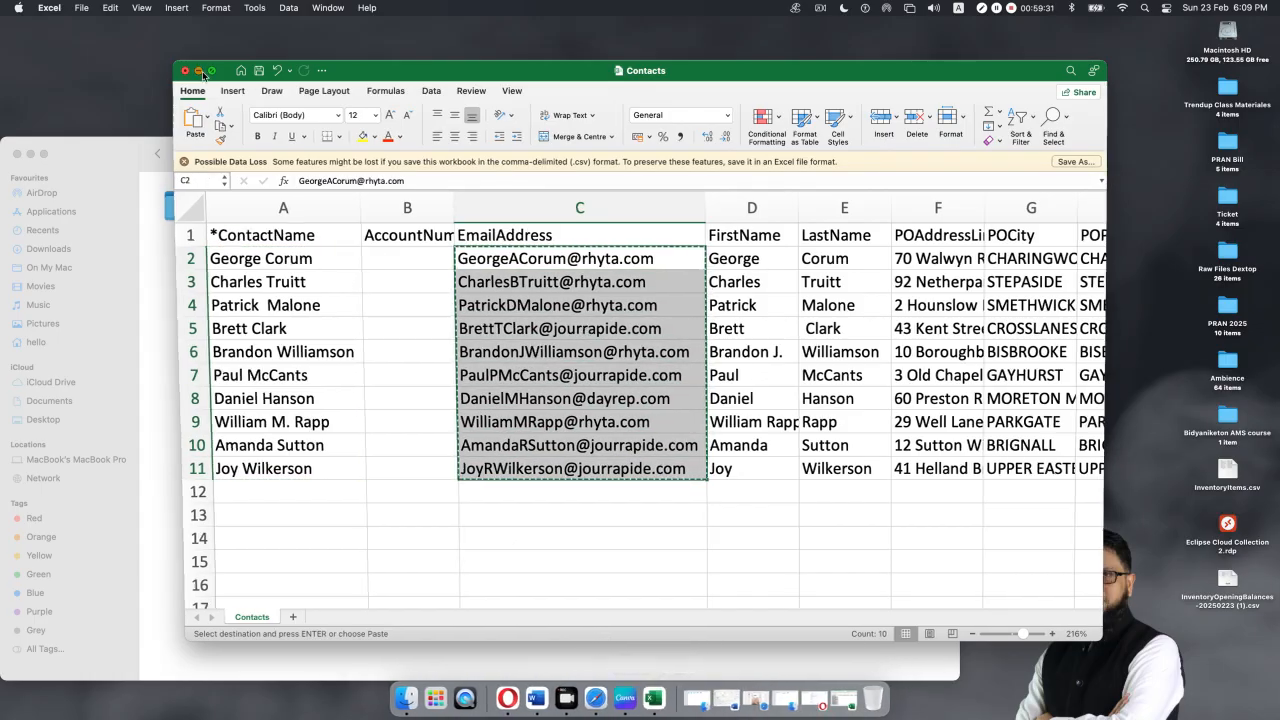
pyautogui.click(858, 700)
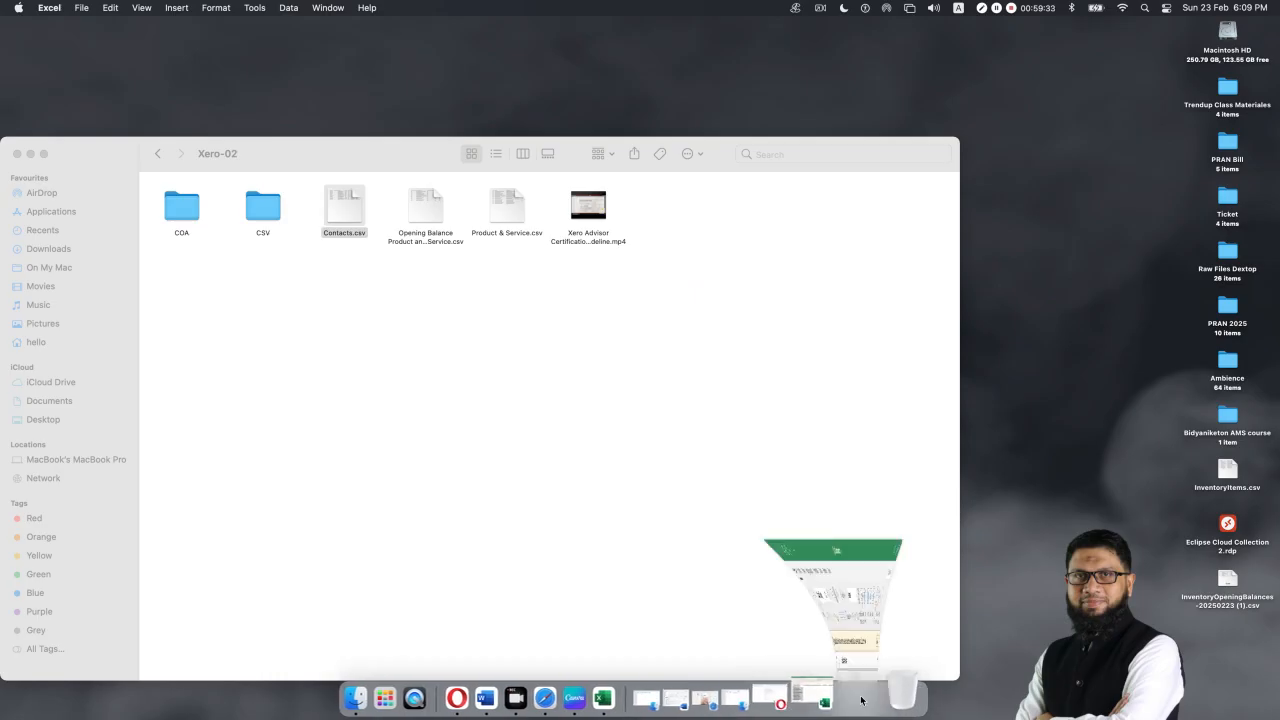
pyautogui.click(833, 705)
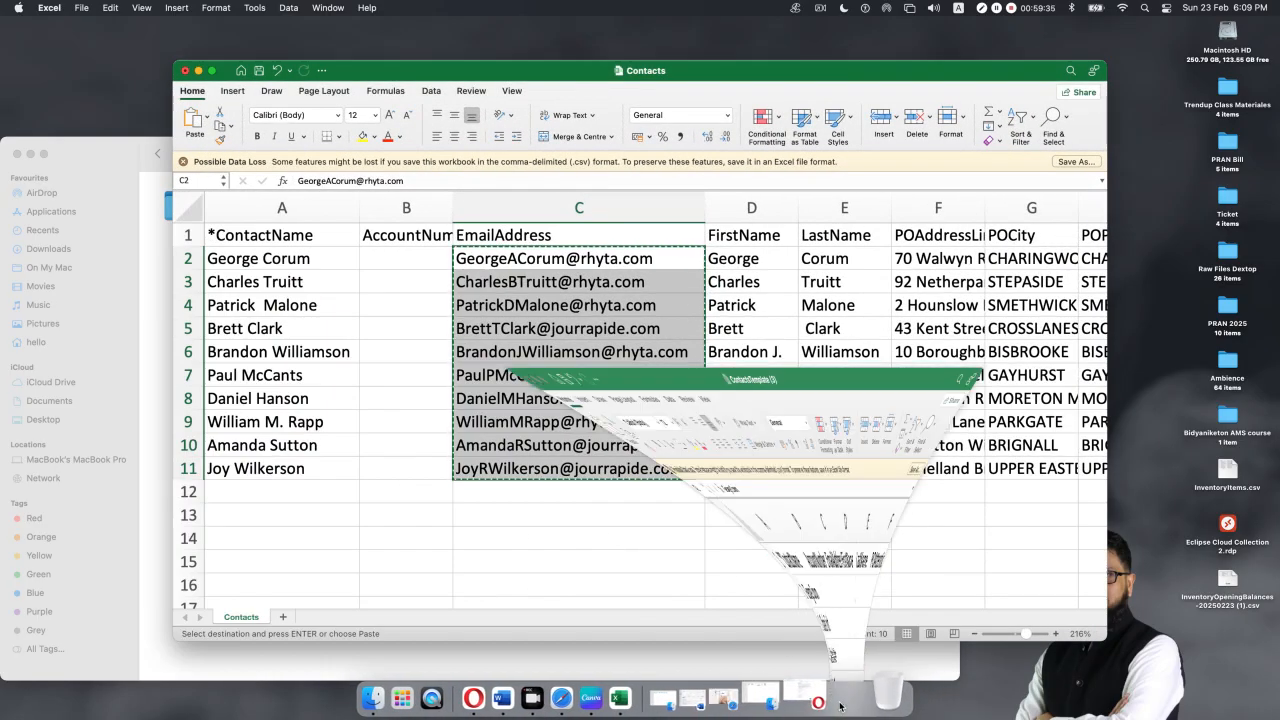
pyautogui.click(645, 274)
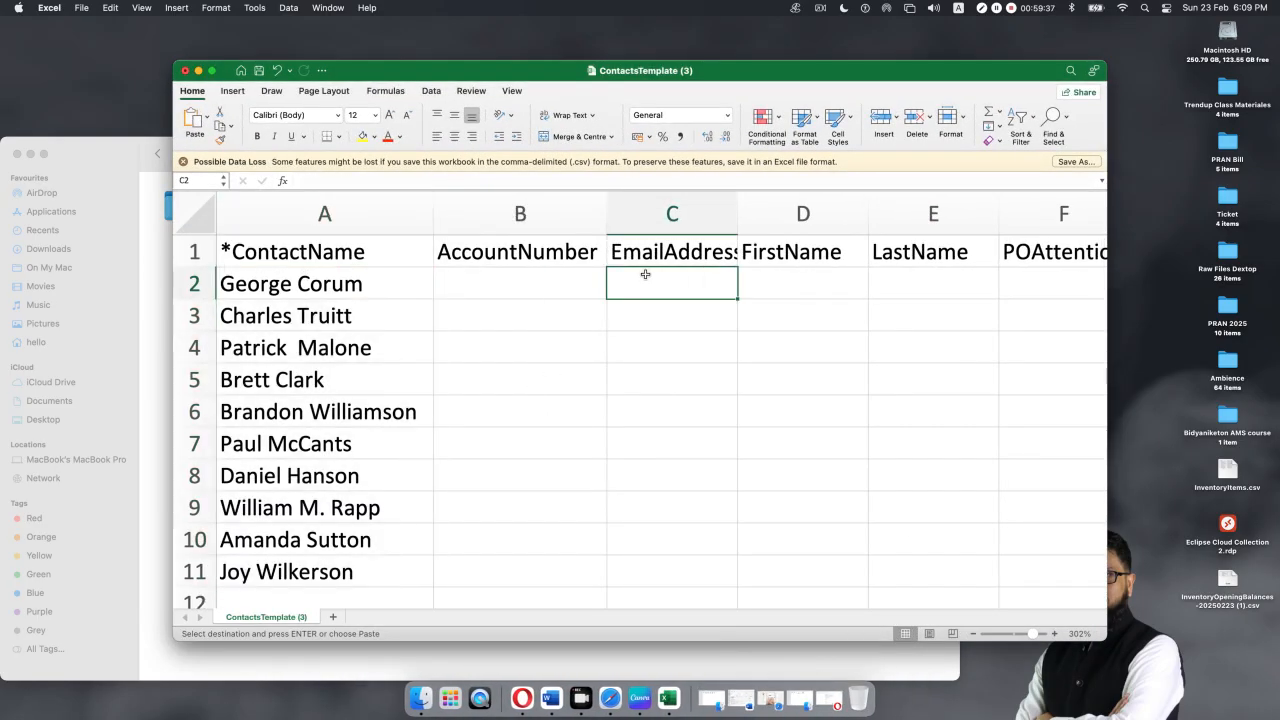
pyautogui.press('super+v')
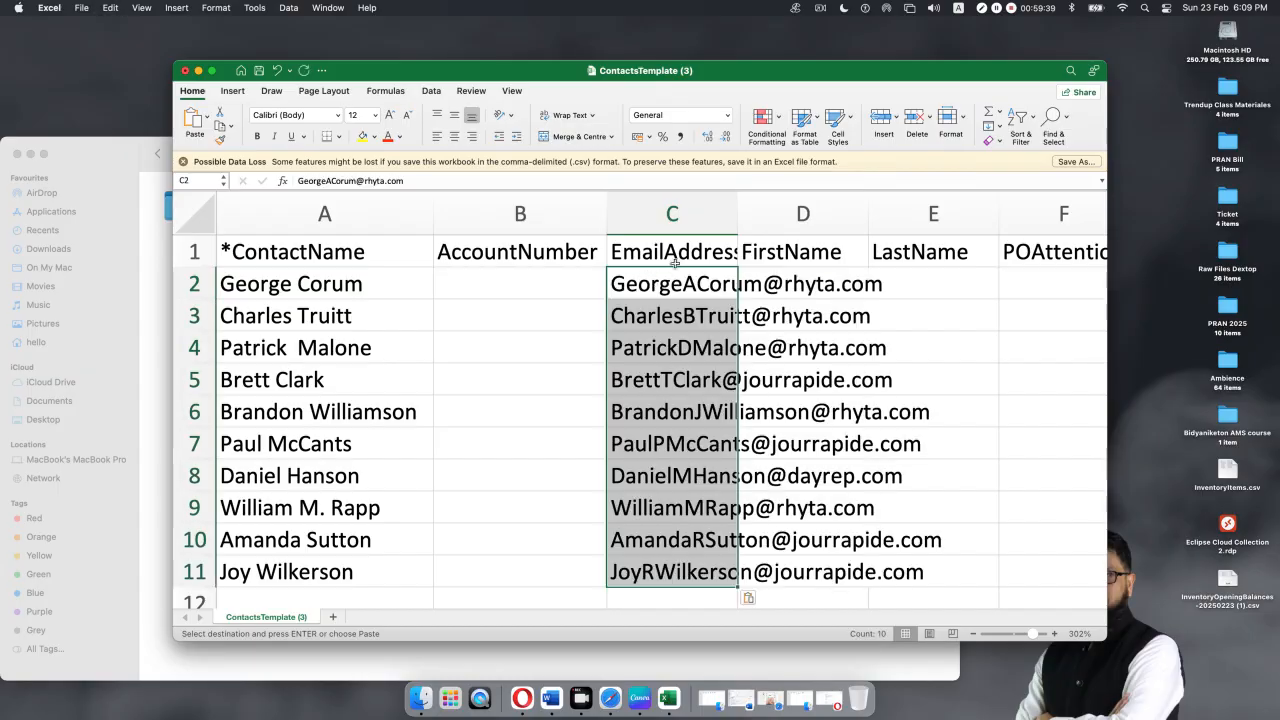
pyautogui.moveTo(740, 208); pyautogui.dragTo(959, 208)
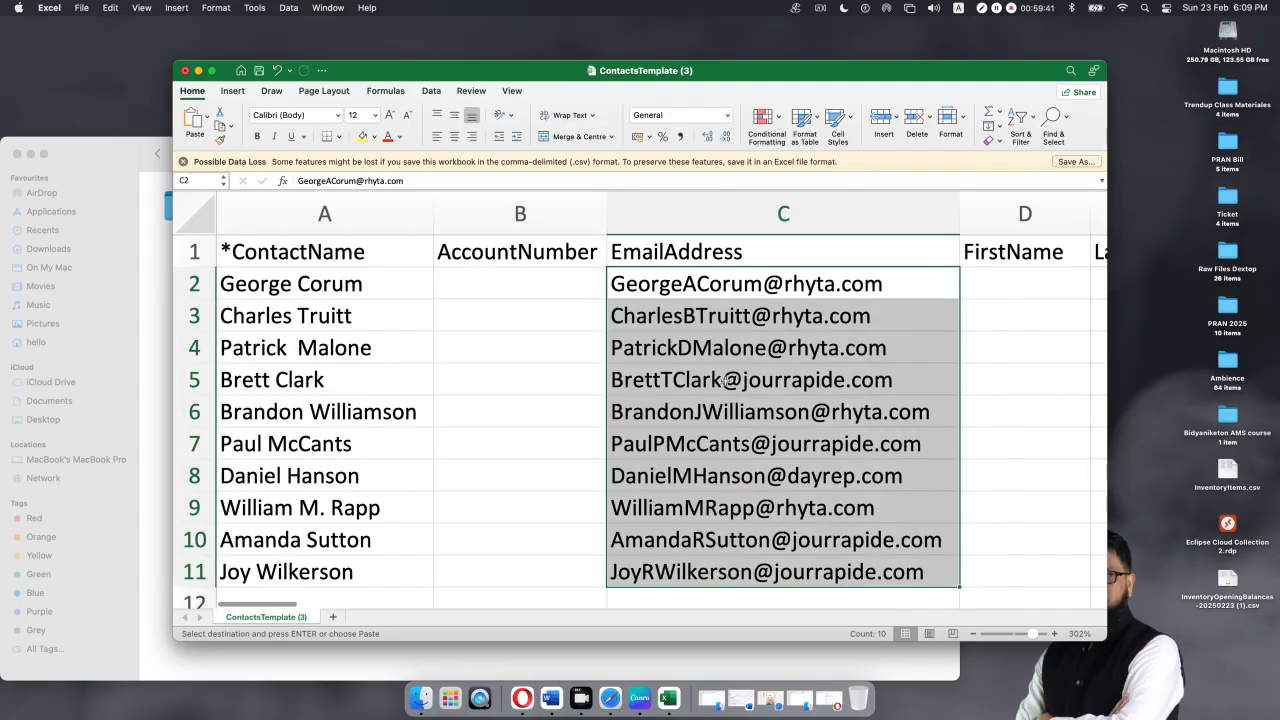
# - Return to the Contacts workbook and copy the first and last names in D2:E11
pyautogui.scroll(-3, 725, 381)
pyautogui.scroll(3, 725, 381)
pyautogui.hscroll(1, 725, 381)
pyautogui.hscroll(5, 725, 381)
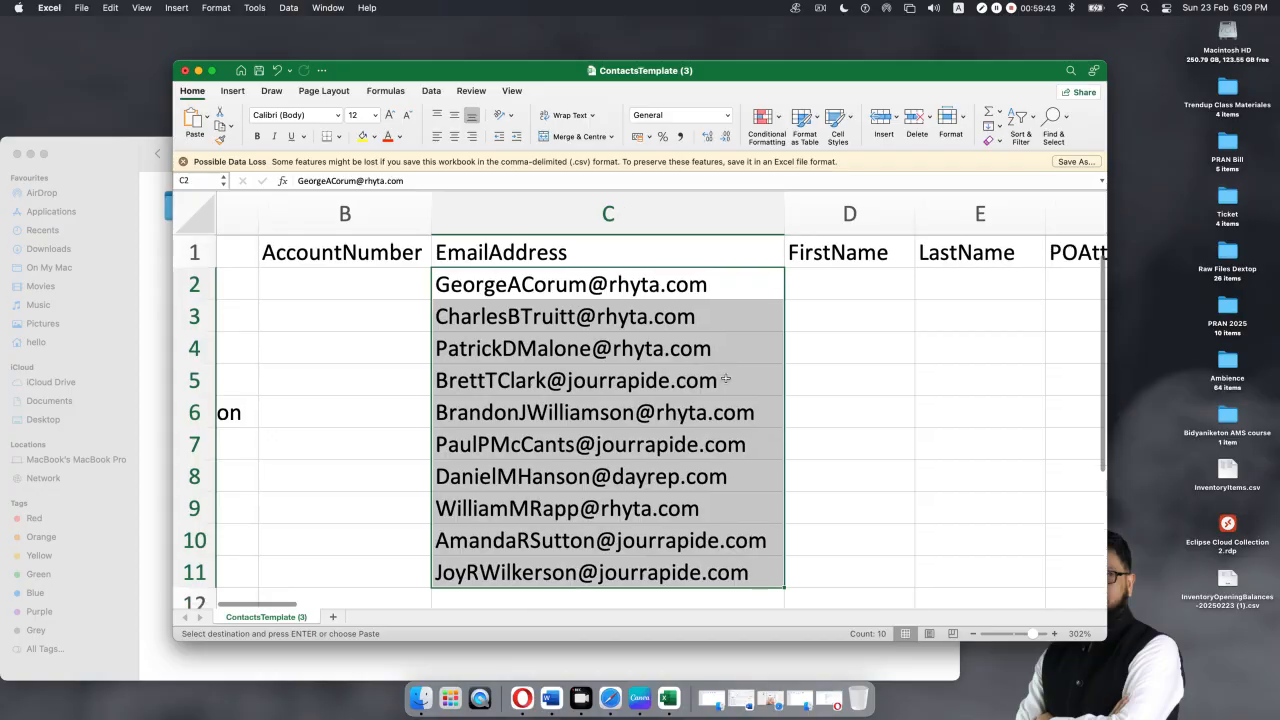
pyautogui.hscroll(1, 725, 378)
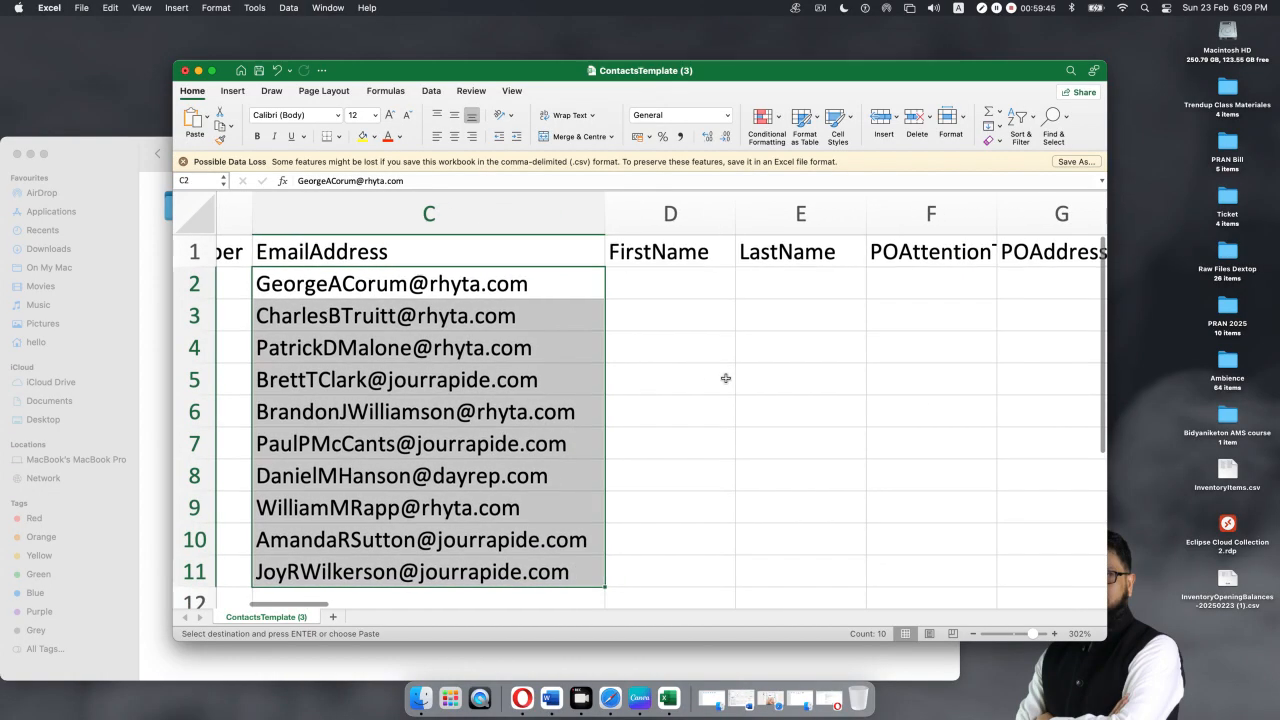
pyautogui.click(199, 71)
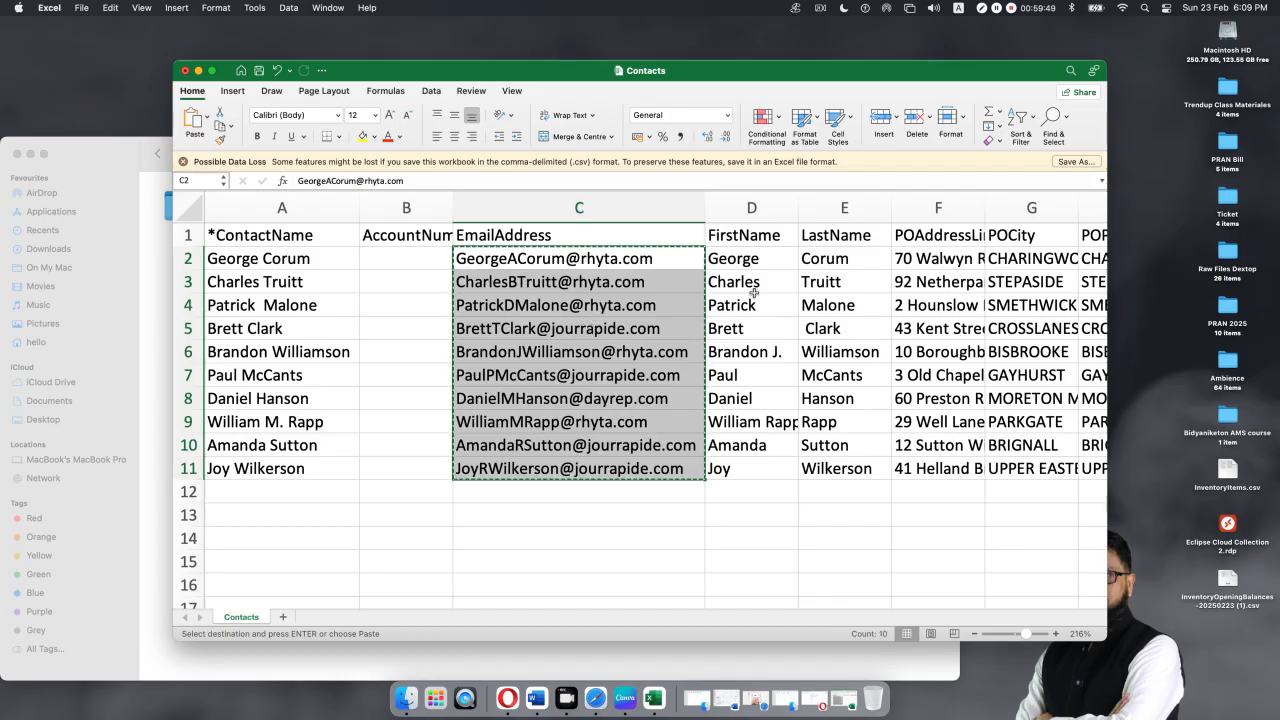
pyautogui.moveTo(735, 258); pyautogui.dragTo(811, 481)
pyautogui.press('super+c')
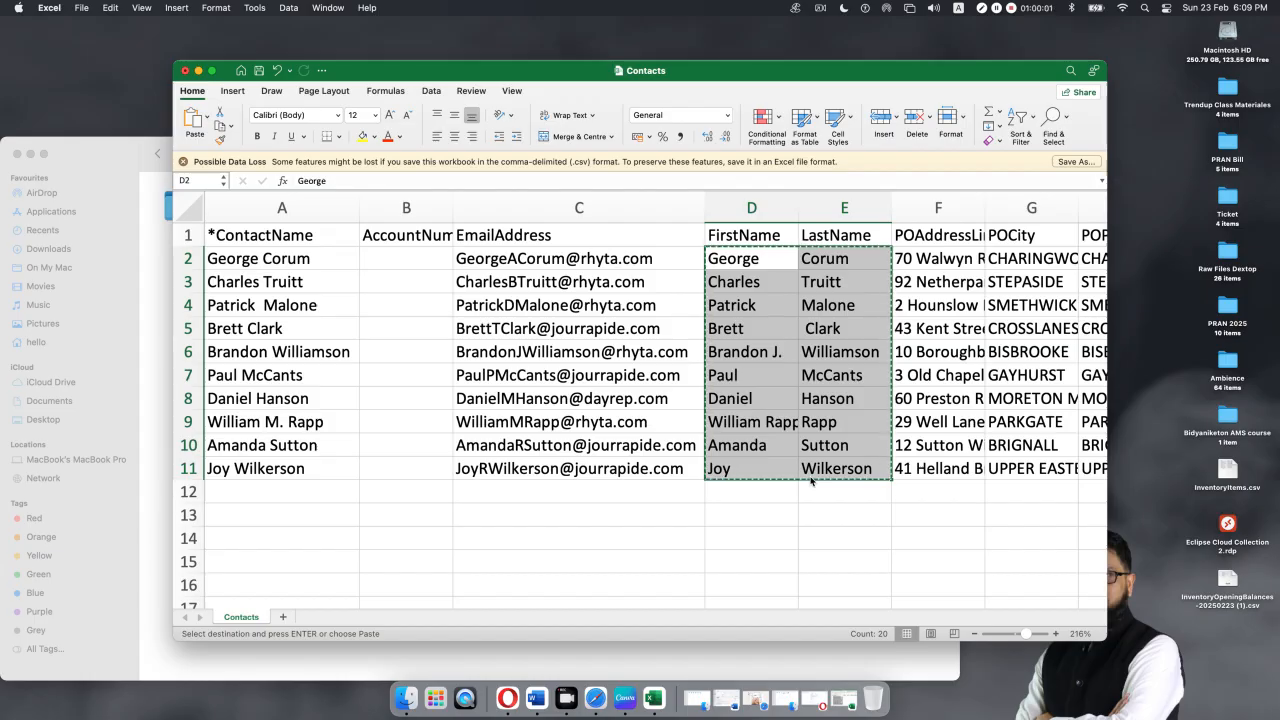
# - Paste the copied first and last names into ContactsTemplate (3) starting at cell D2
pyautogui.click(200, 71)
pyautogui.click(832, 697)
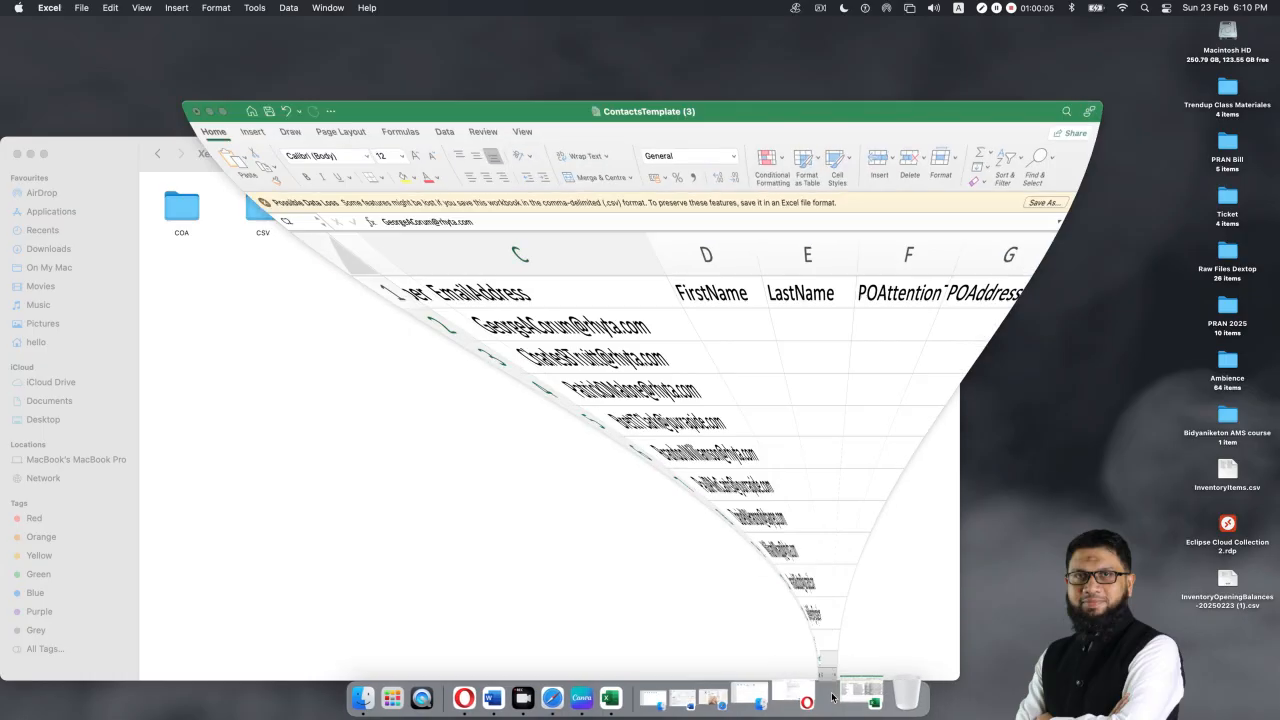
pyautogui.click(679, 288)
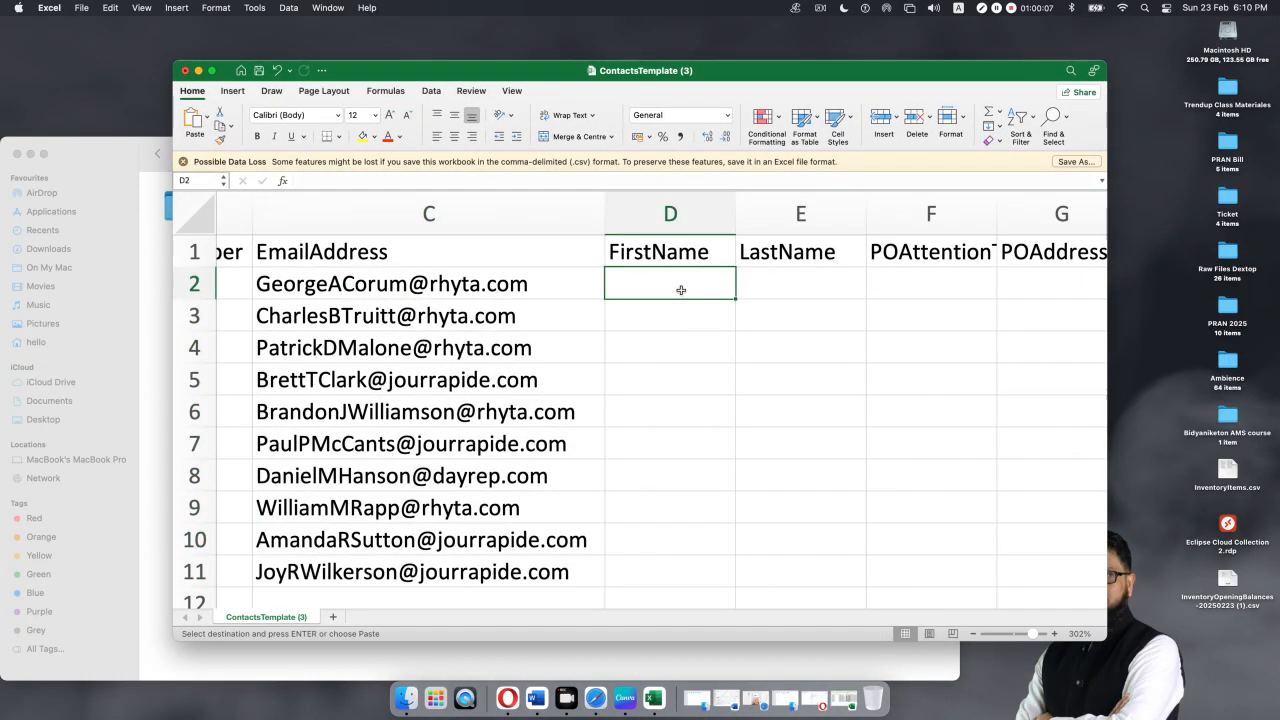
pyautogui.press('super+v')
# - Widen the template's POAttentionTo, POAddressLine1 and POAddressLine2 columns to show their full headers
pyautogui.hscroll(2, 880, 371)
pyautogui.hscroll(-1, 888, 373)
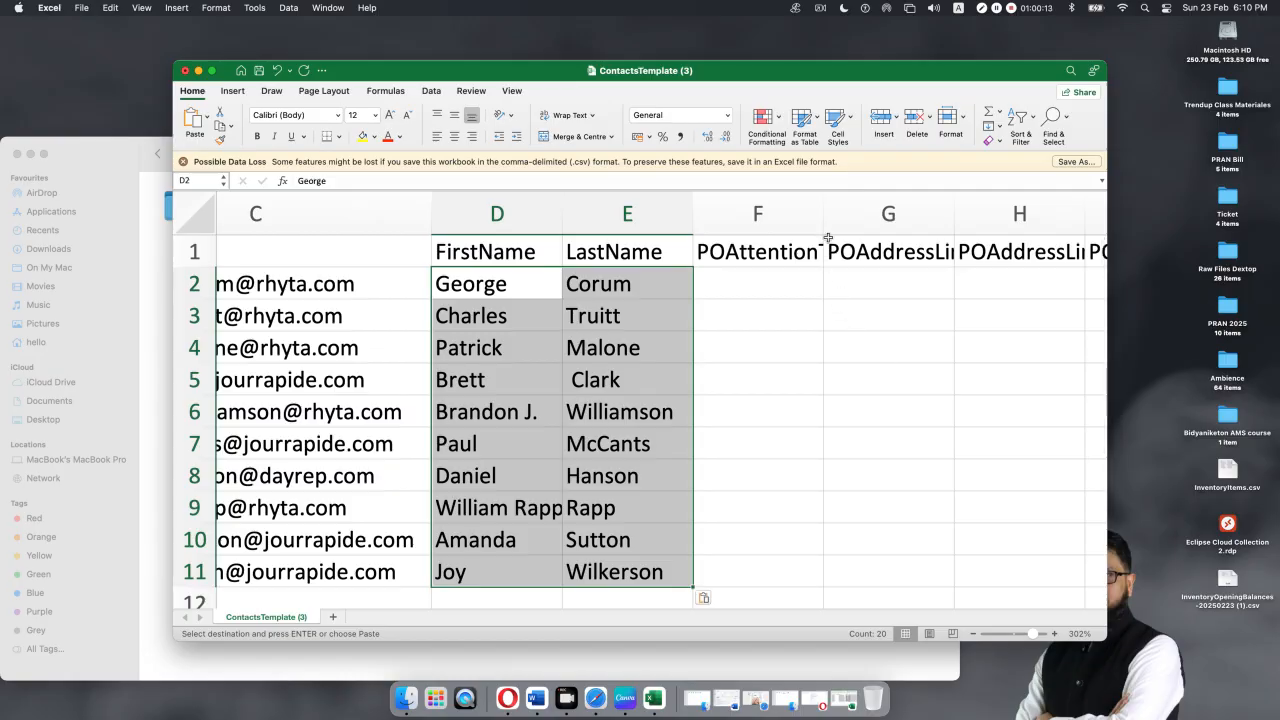
pyautogui.moveTo(823, 226); pyautogui.dragTo(852, 228)
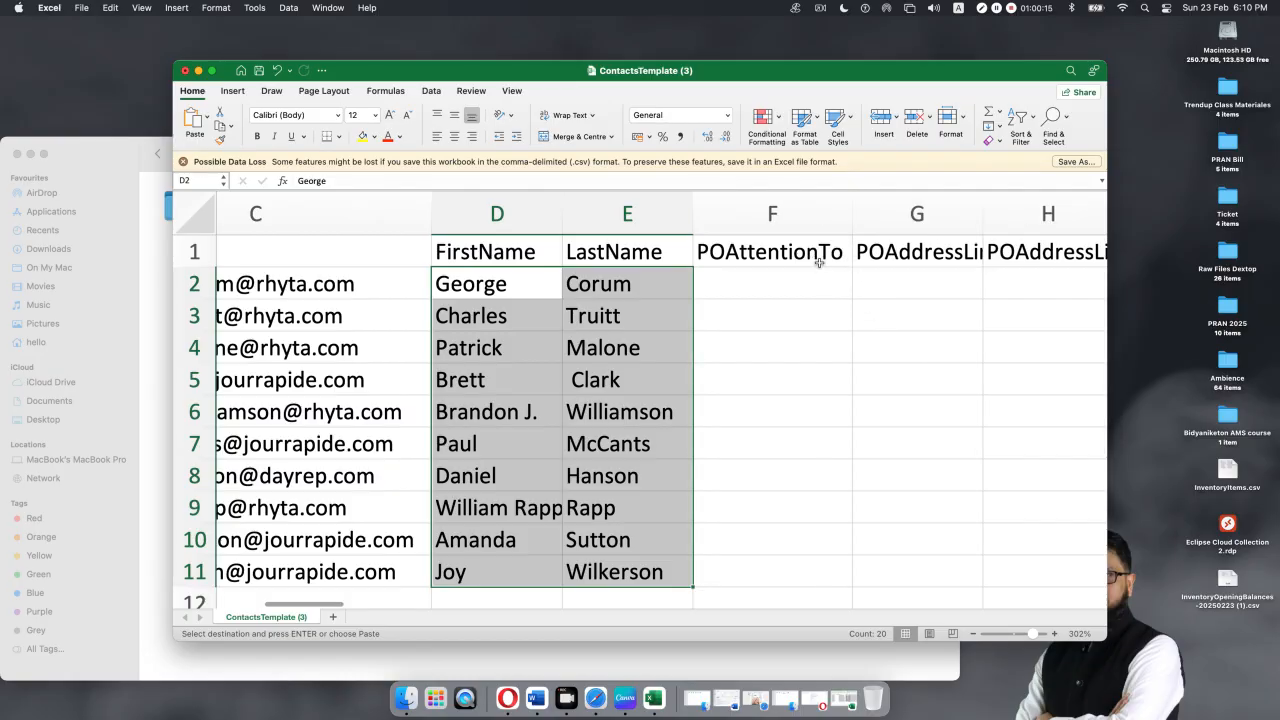
pyautogui.hscroll(2, 818, 262)
pyautogui.hscroll(1, 818, 262)
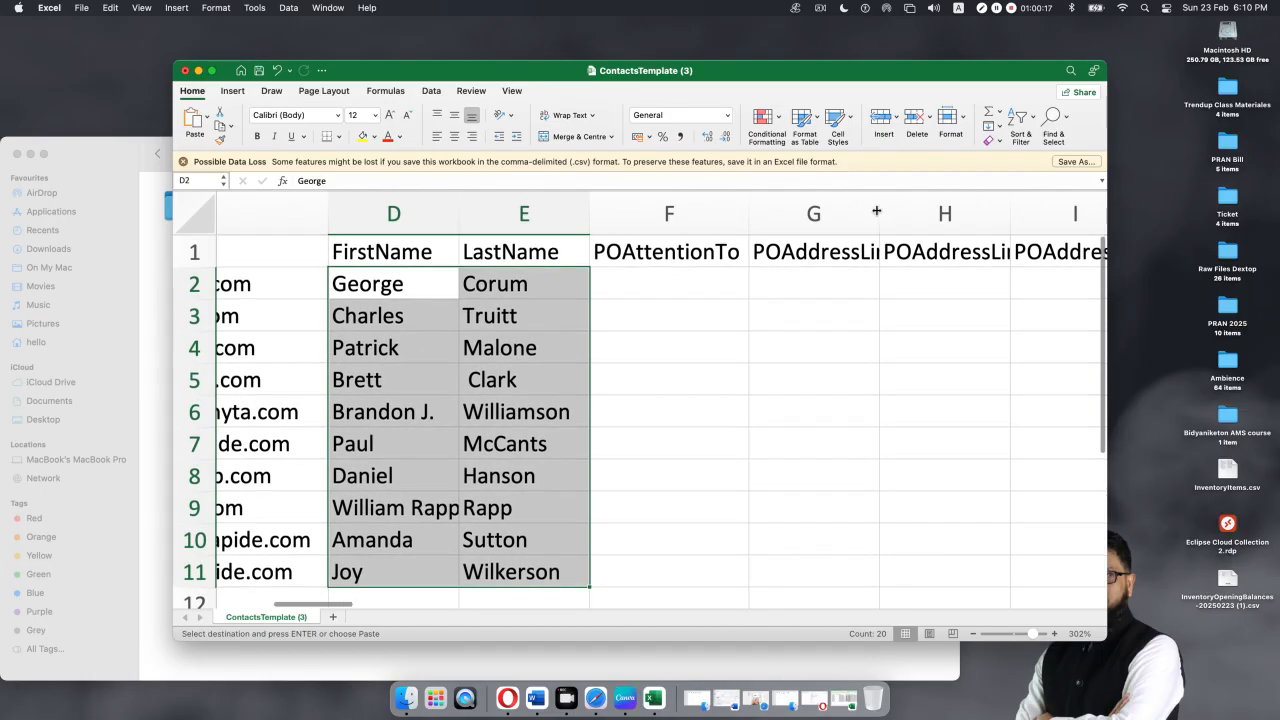
pyautogui.doubleClick(876, 210)
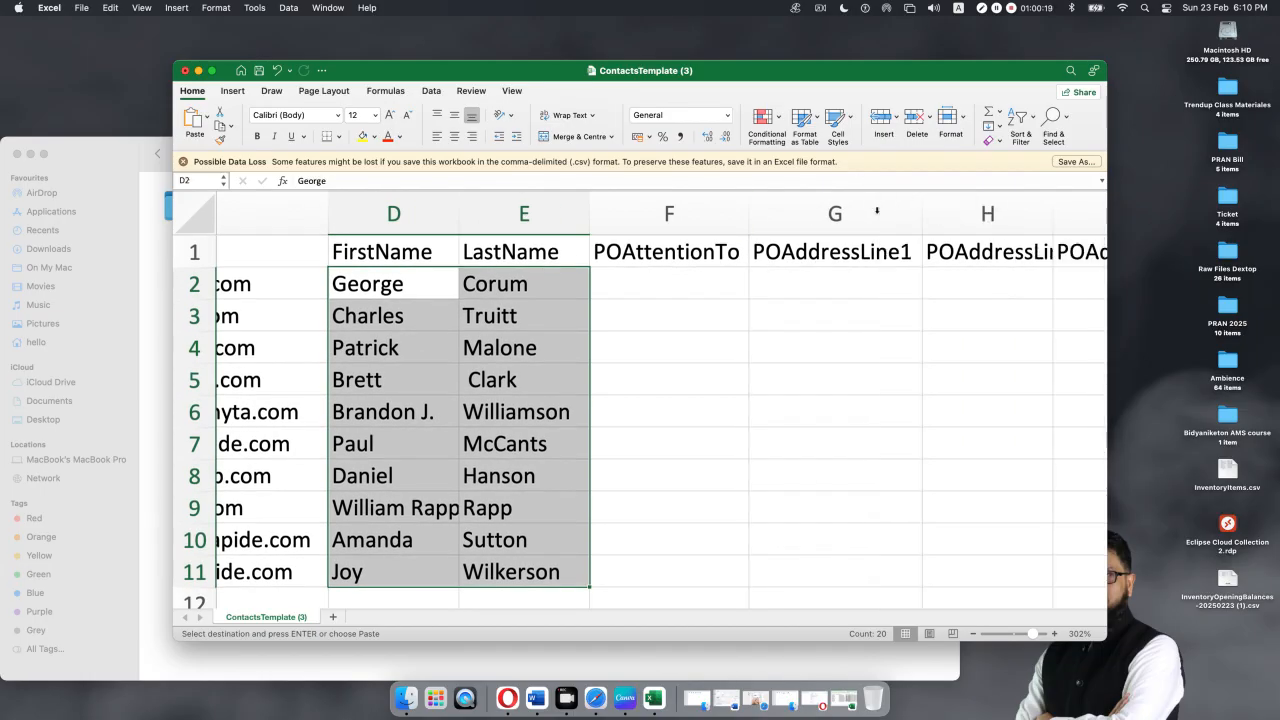
pyautogui.doubleClick(1054, 213)
pyautogui.hscroll(5, 884, 403)
pyautogui.hscroll(-3, 884, 403)
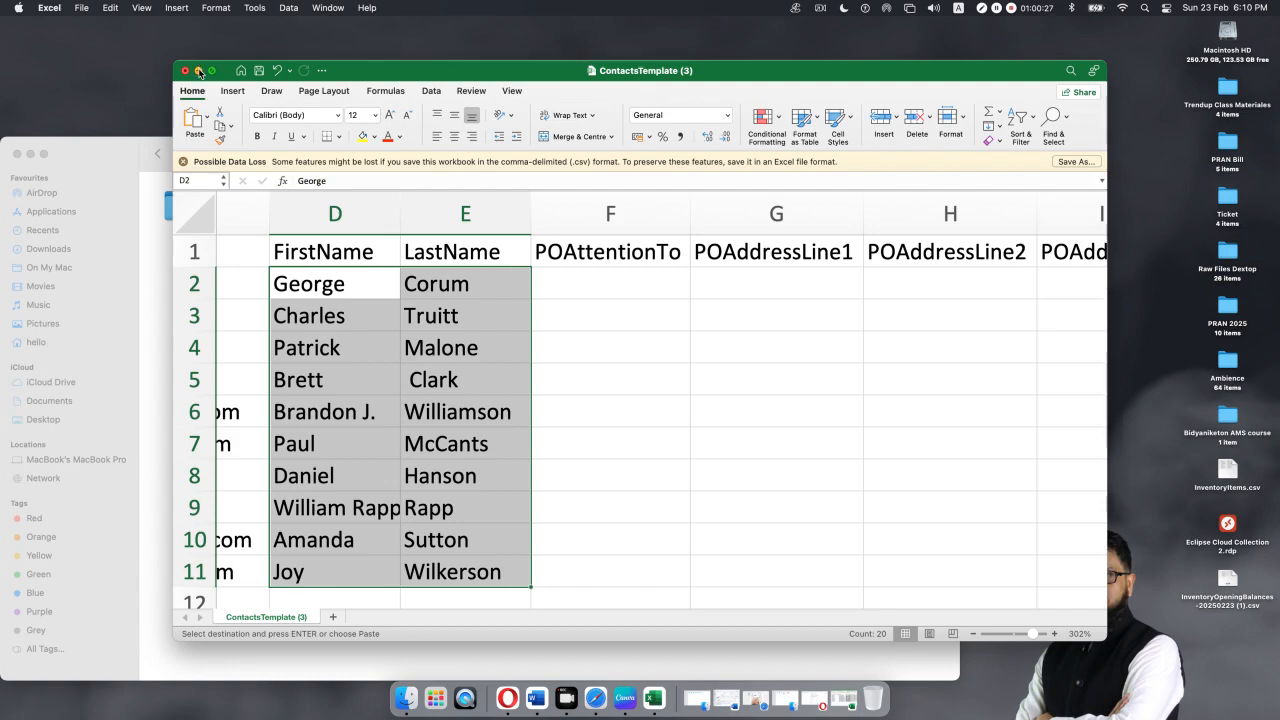
# - Fit the POAddressLine1 column of the Contacts workbook to its contents and copy the street addresses in F2:F11
pyautogui.click(198, 71)
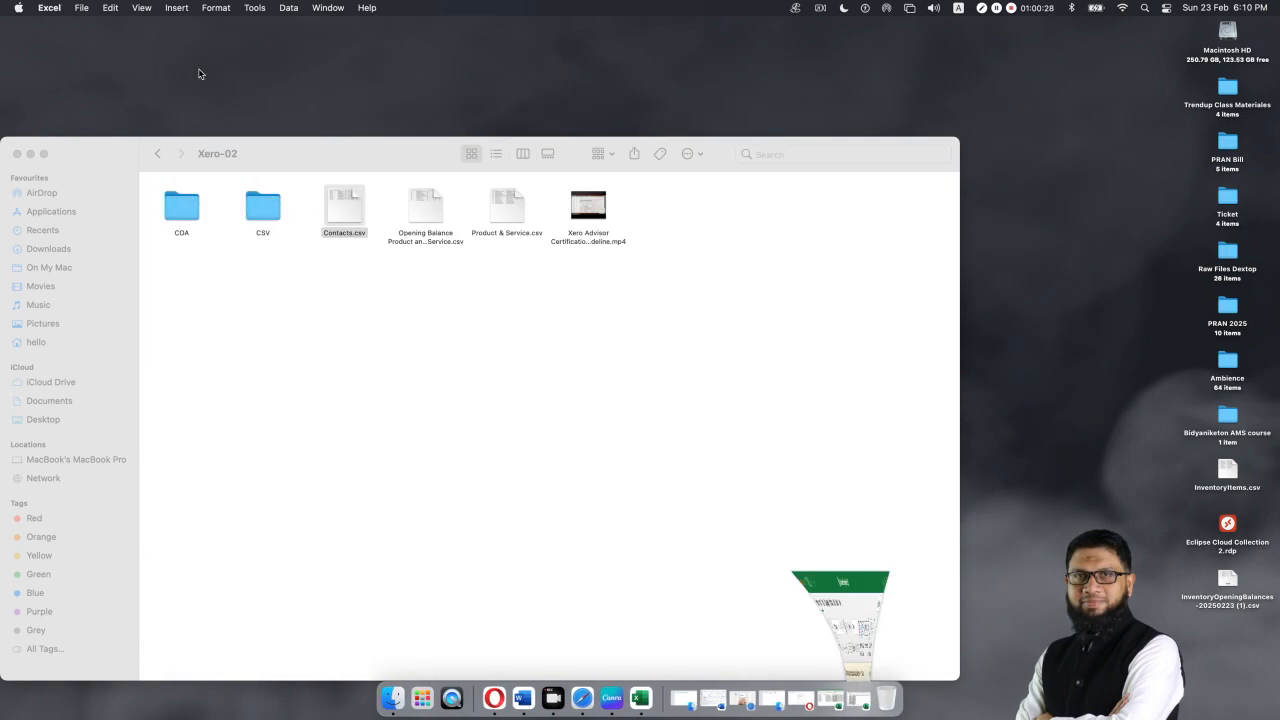
pyautogui.click(815, 693)
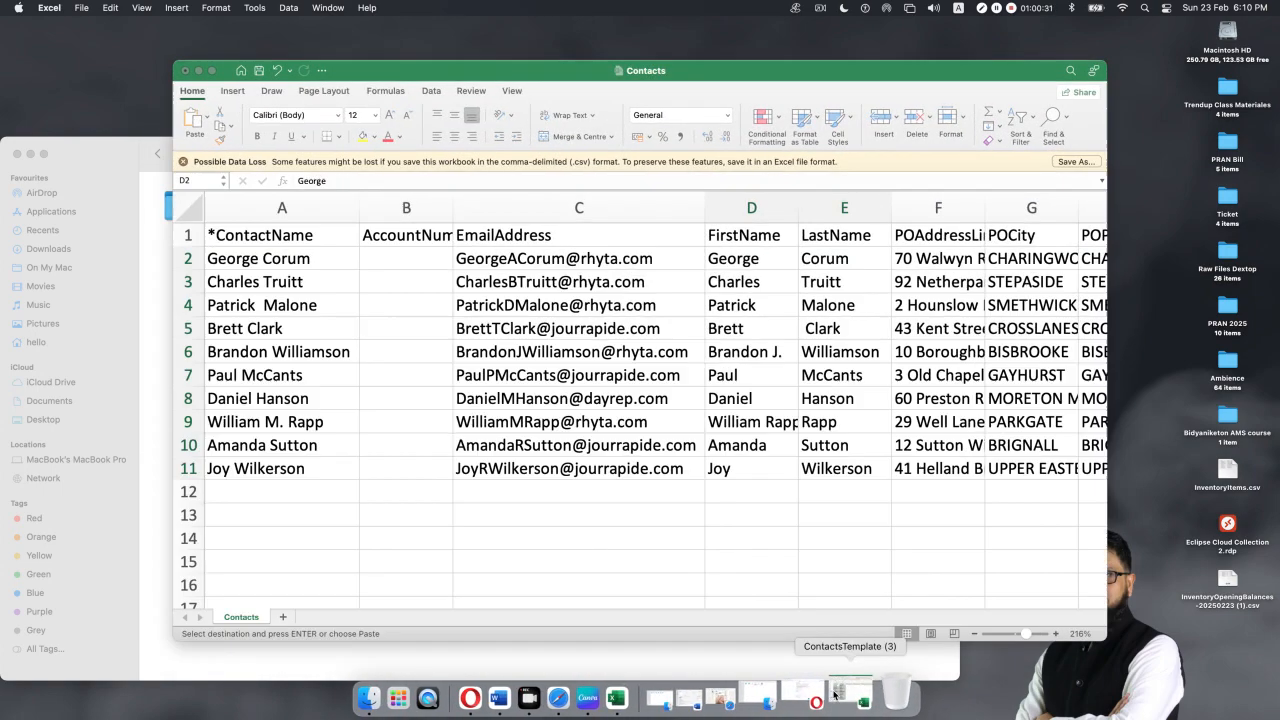
pyautogui.hscroll(5, 775, 459)
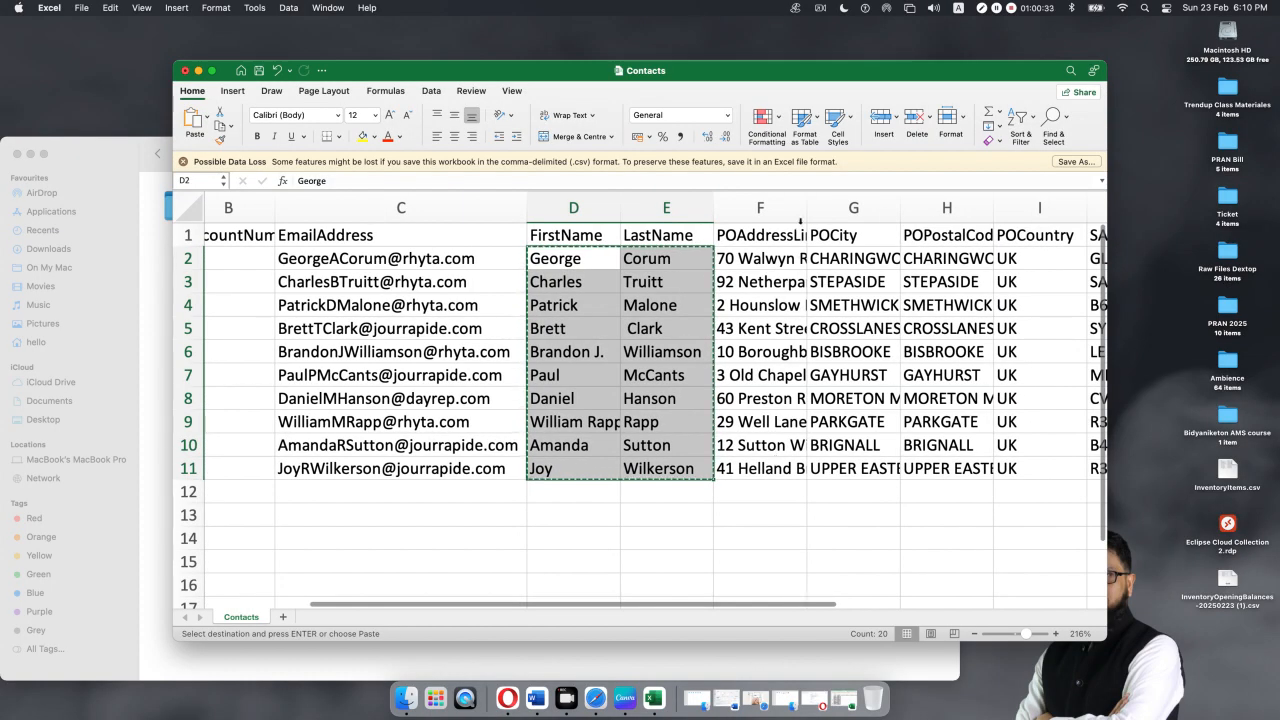
pyautogui.doubleClick(807, 209)
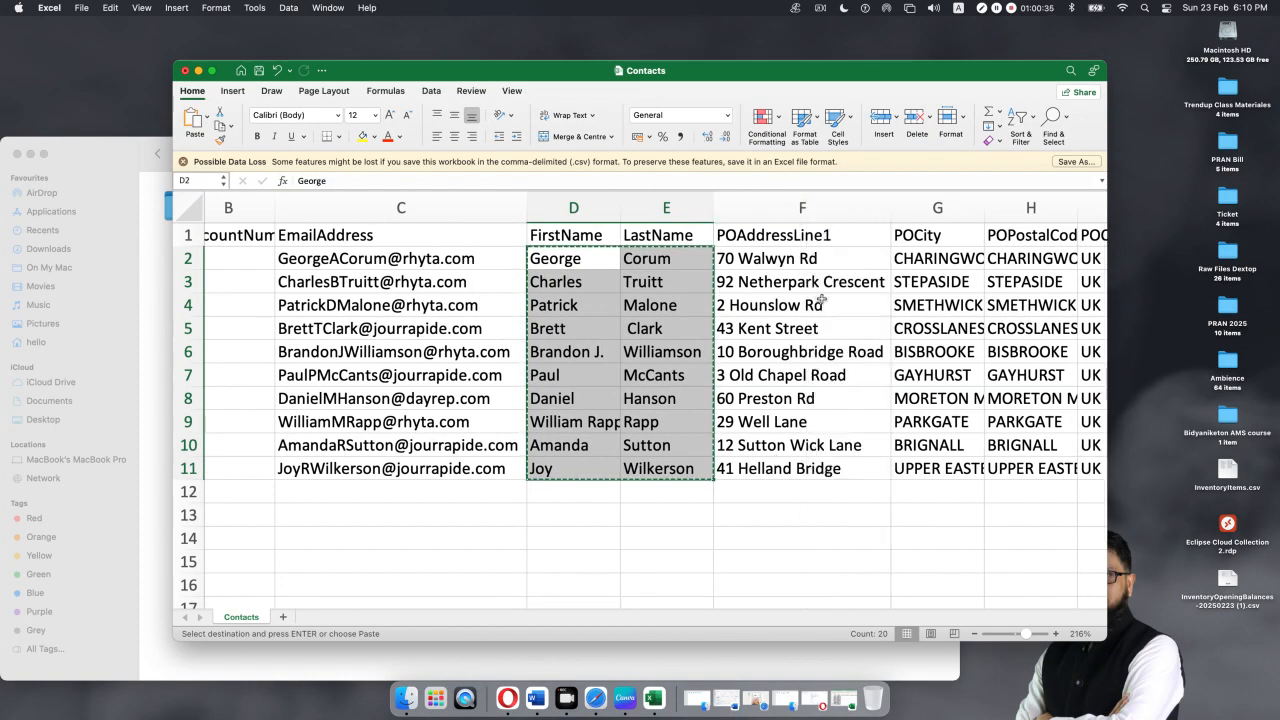
pyautogui.moveTo(782, 253); pyautogui.dragTo(780, 469)
pyautogui.press('cmd+c')
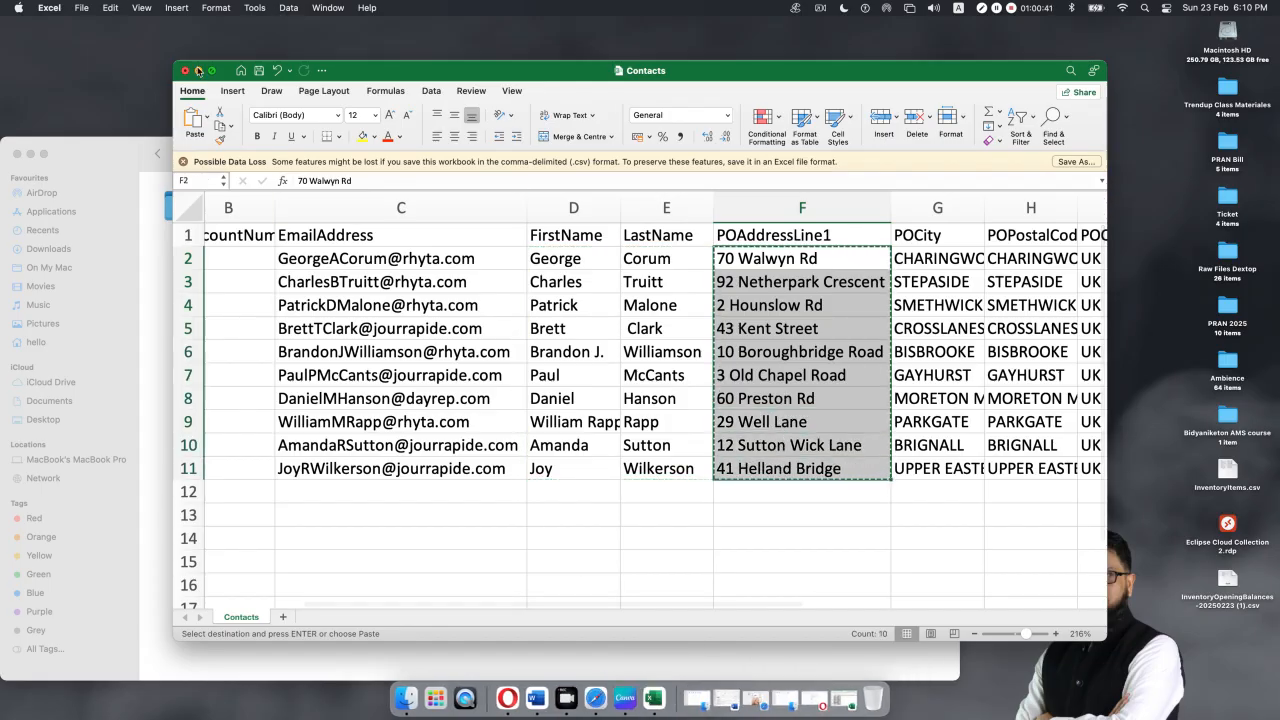
# - Paste the copied street addresses into ContactsTemplate (3) starting at cell G2 and fit the POAddressLine1 column to them
pyautogui.press('super+m')
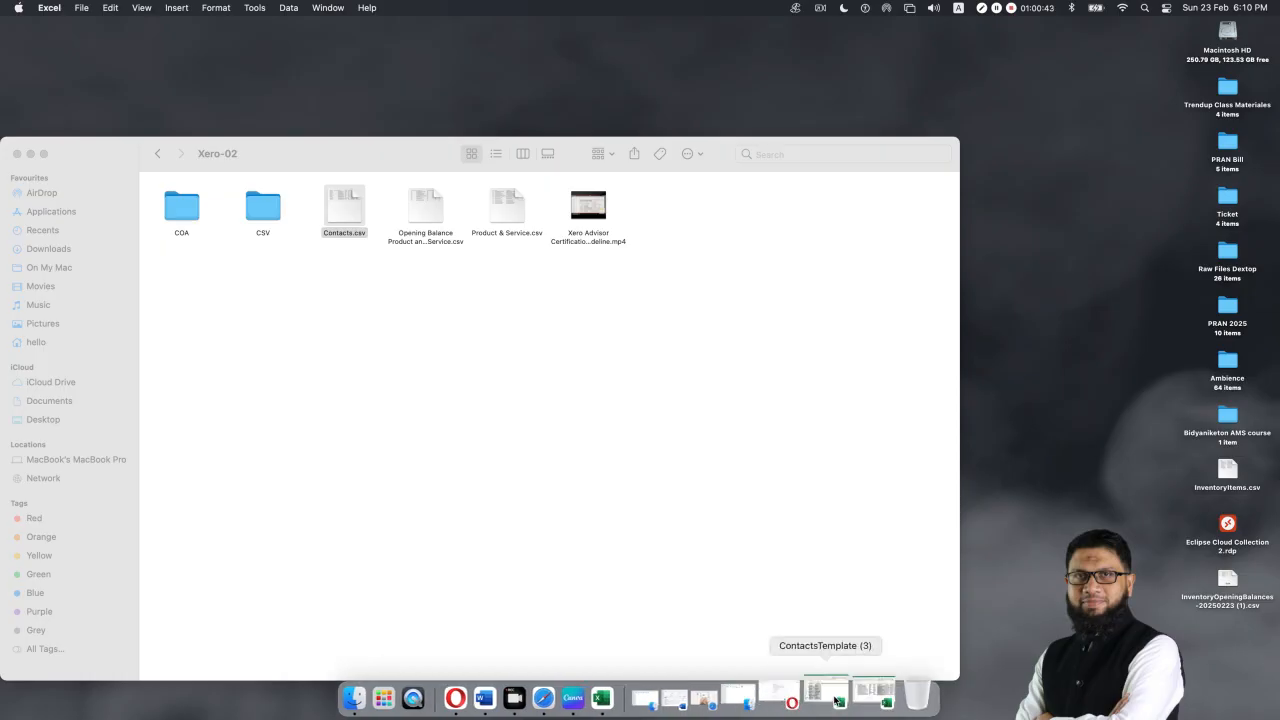
pyautogui.click(836, 701)
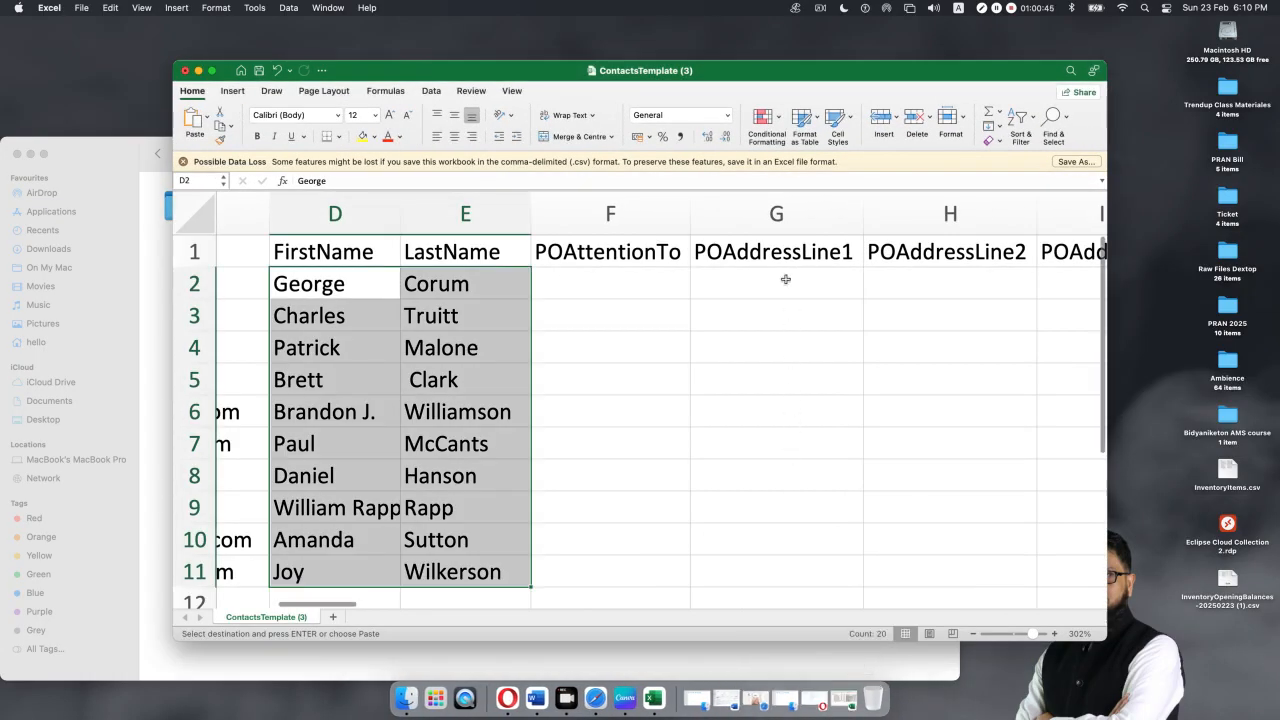
pyautogui.click(786, 279)
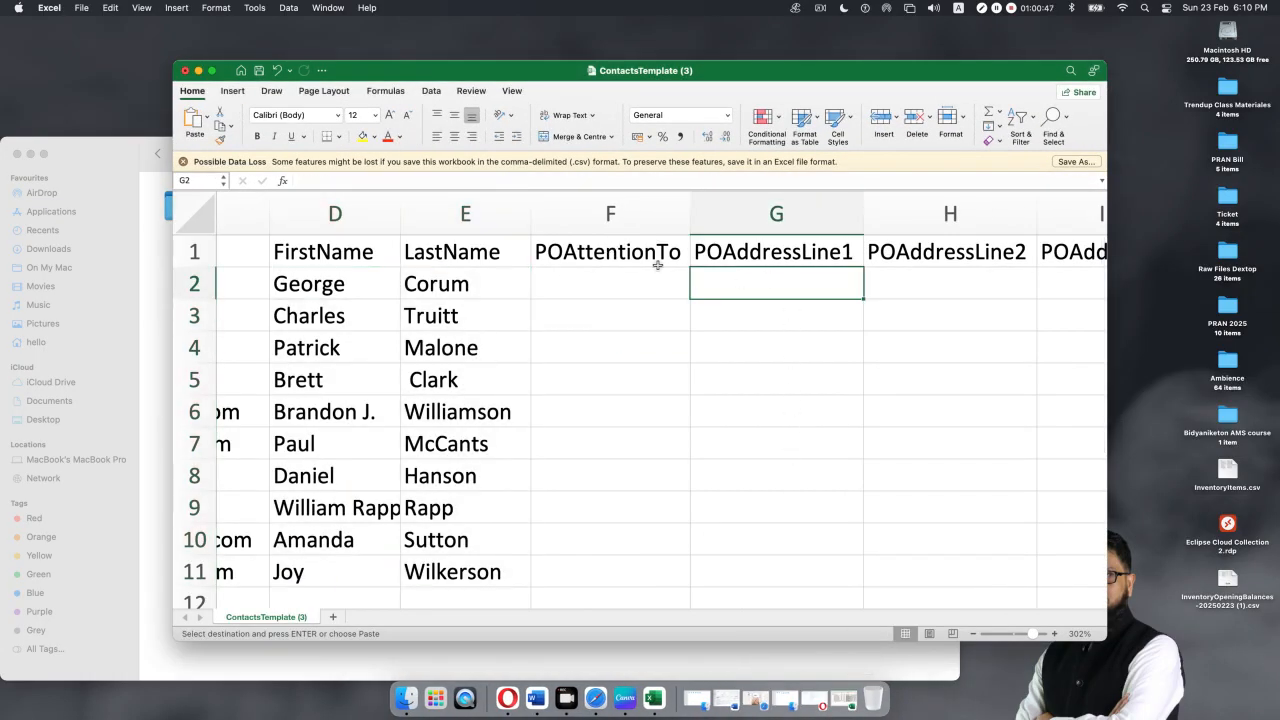
pyautogui.press('super+v')
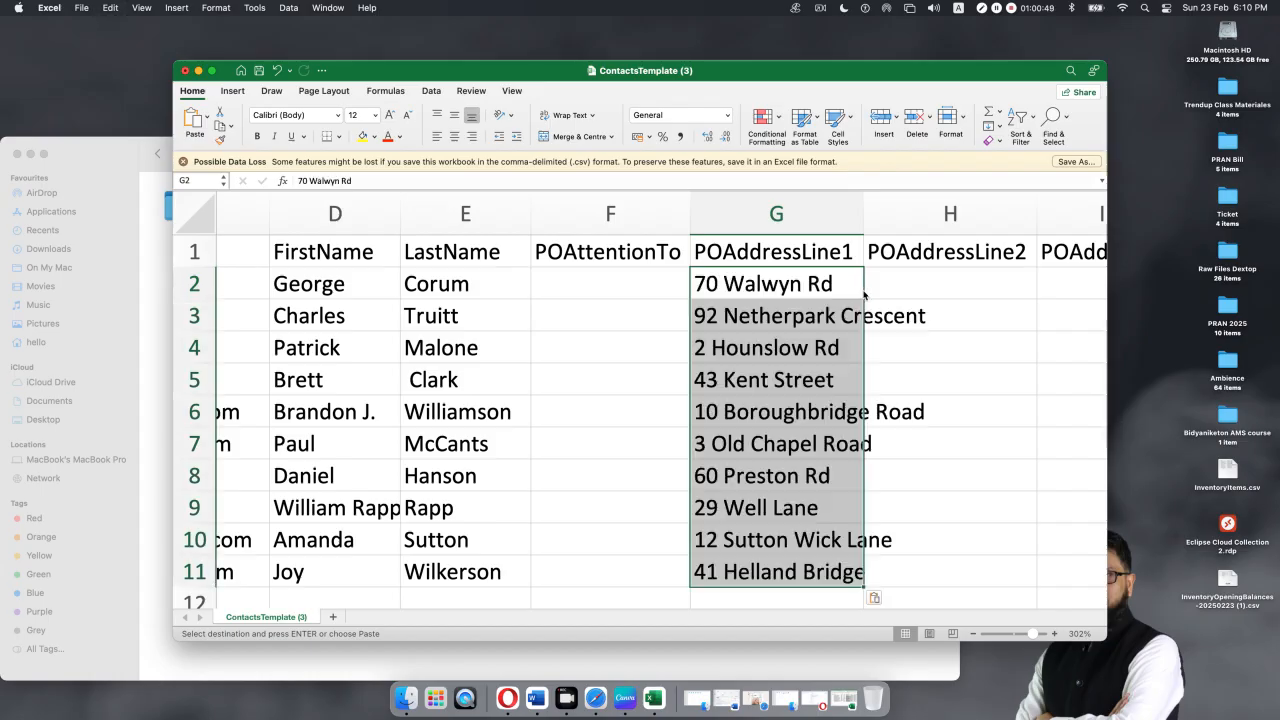
pyautogui.moveTo(863, 209); pyautogui.dragTo(938, 210)
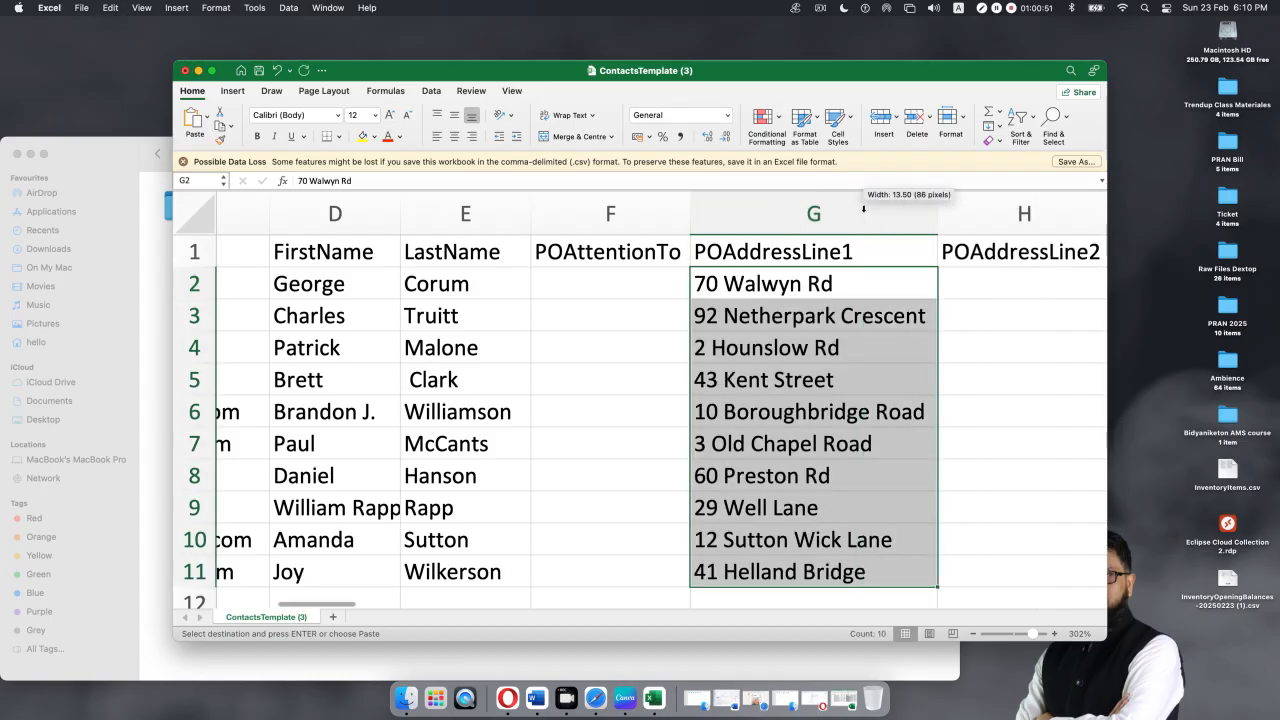
# - Locate the template's POCity column, then copy the POCity entries in G2:G11 of the Contacts workbook
pyautogui.hscroll(3, 923, 426)
pyautogui.hscroll(3, 923, 426)
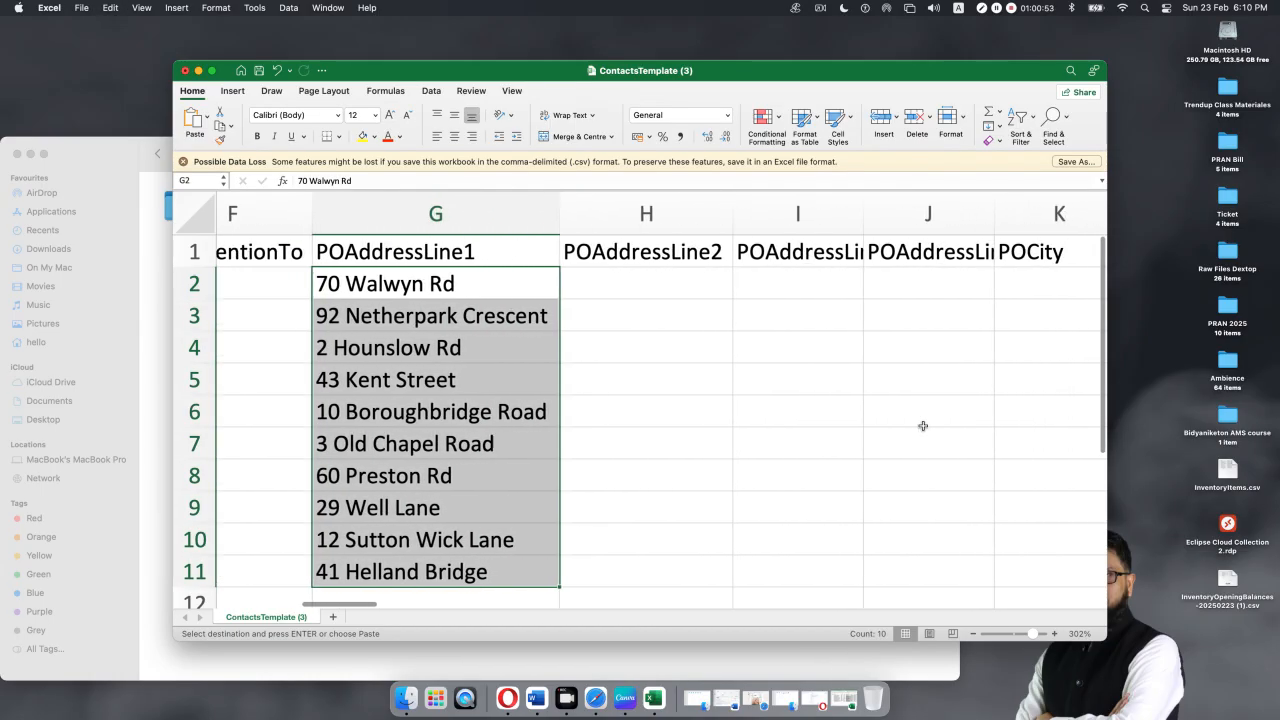
pyautogui.hscroll(3, 923, 426)
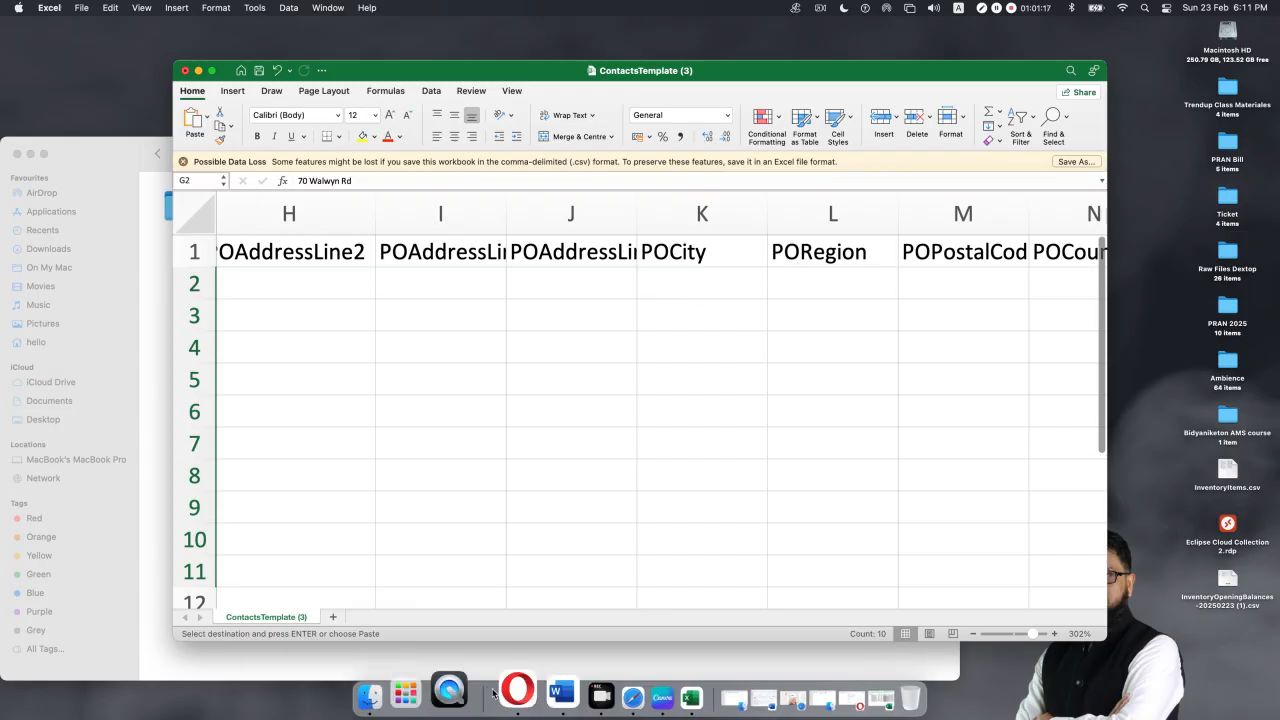
pyautogui.click(198, 70)
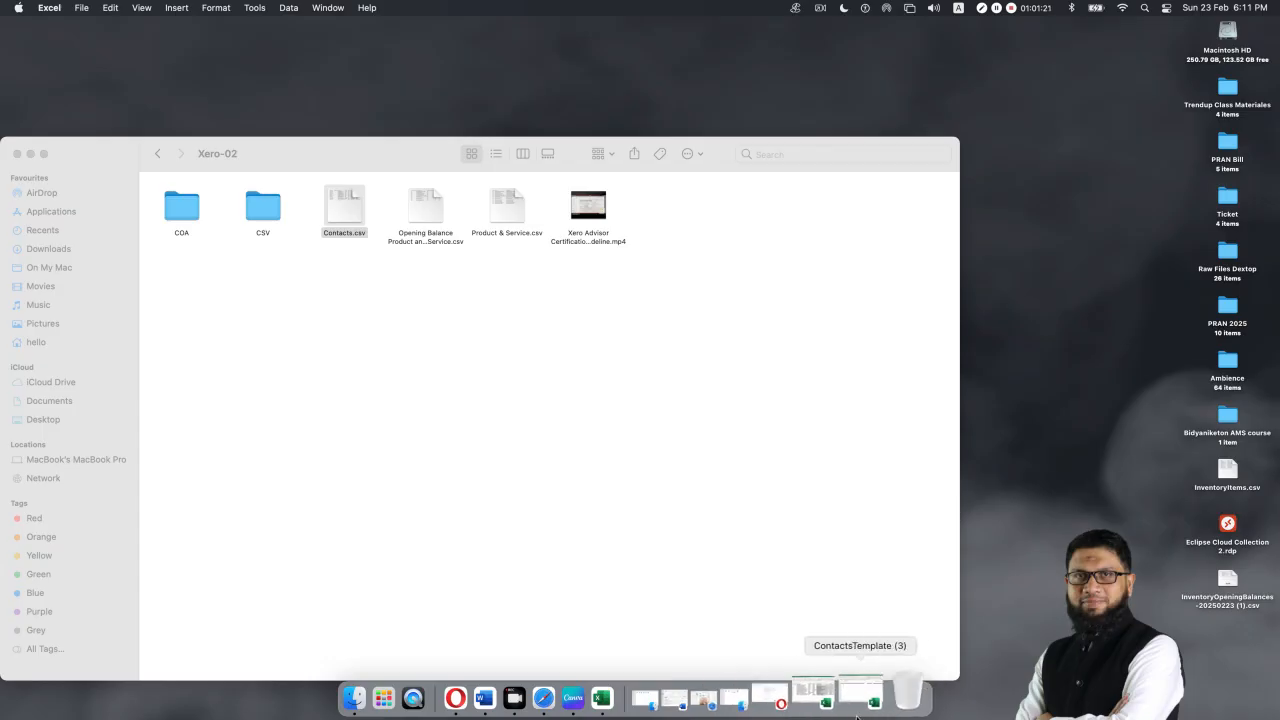
pyautogui.click(815, 700)
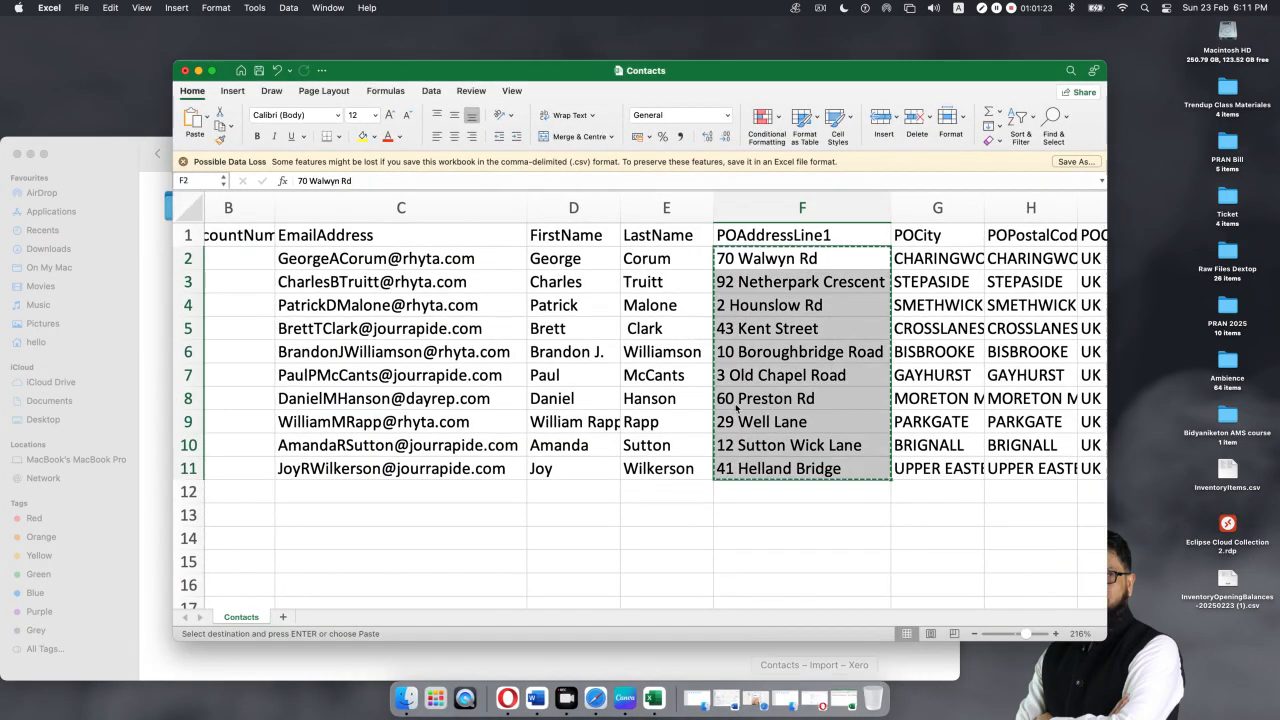
pyautogui.hscroll(3, 737, 408)
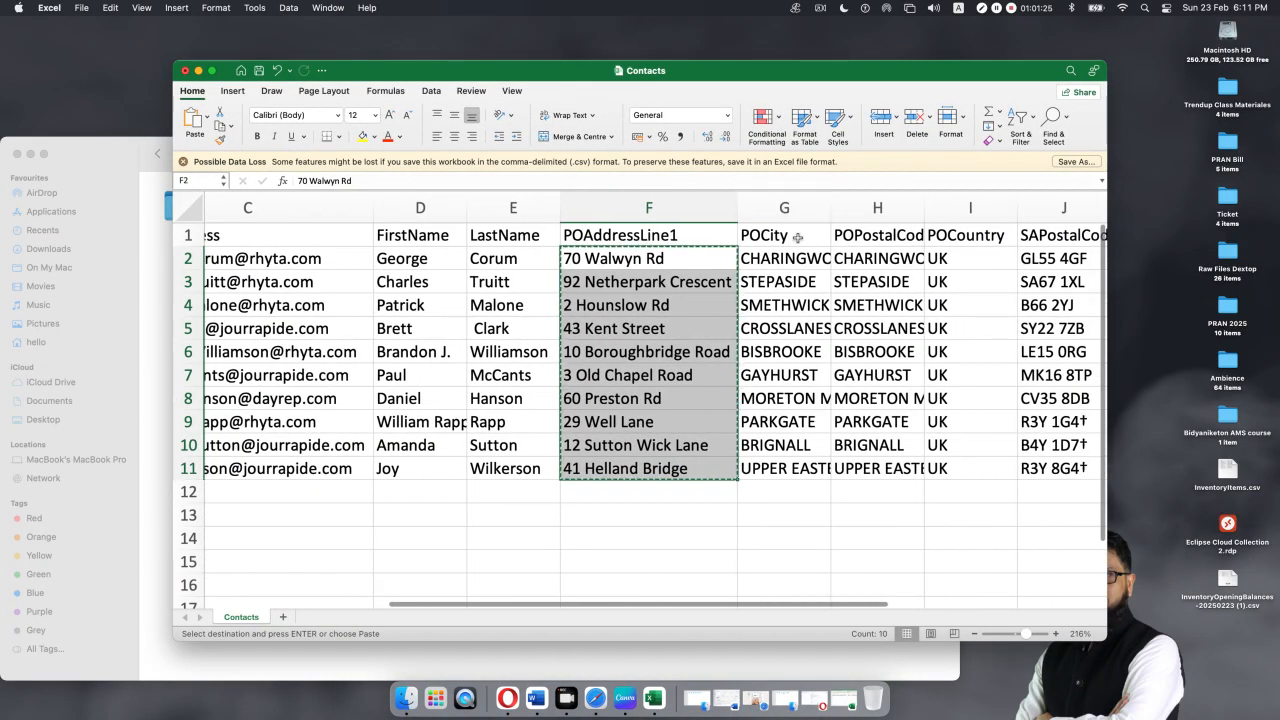
pyautogui.click(783, 252)
pyautogui.moveTo(783, 252); pyautogui.dragTo(790, 463)
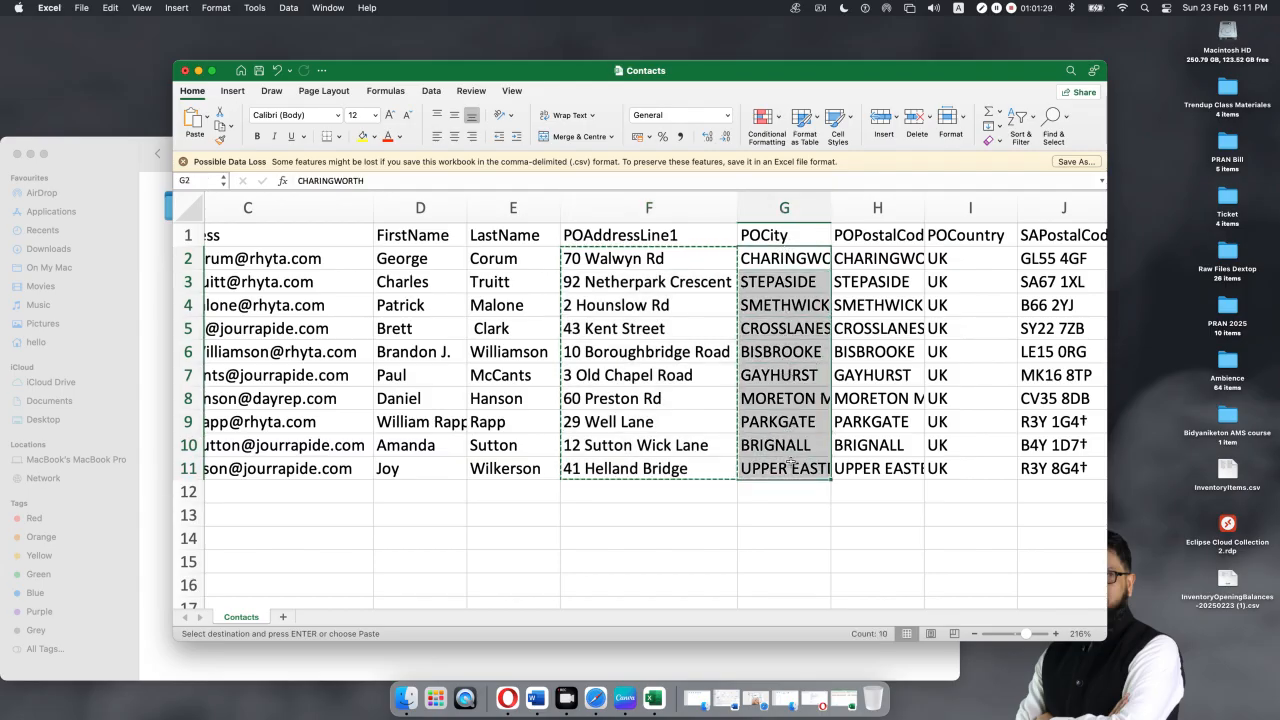
pyautogui.press('super+c')
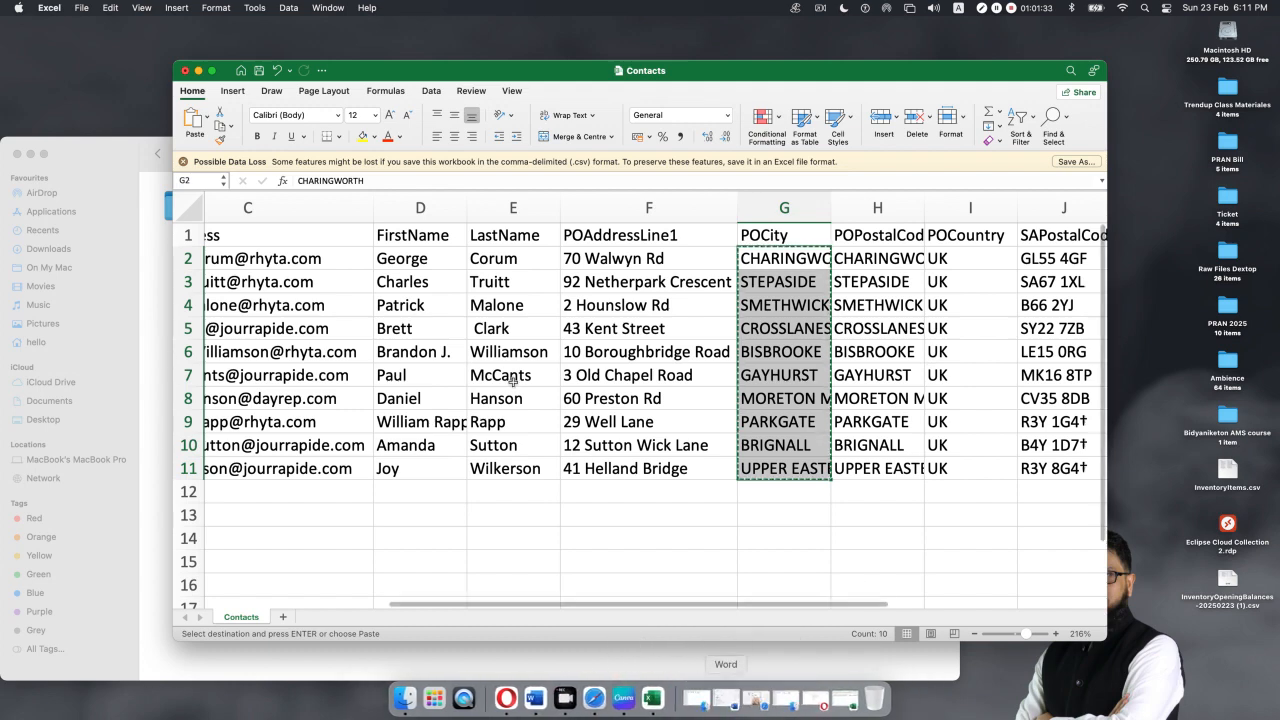
# - Paste the copied city entries into ContactsTemplate (3) starting at cell K2 and fit the POCity column to them
pyautogui.click(198, 71)
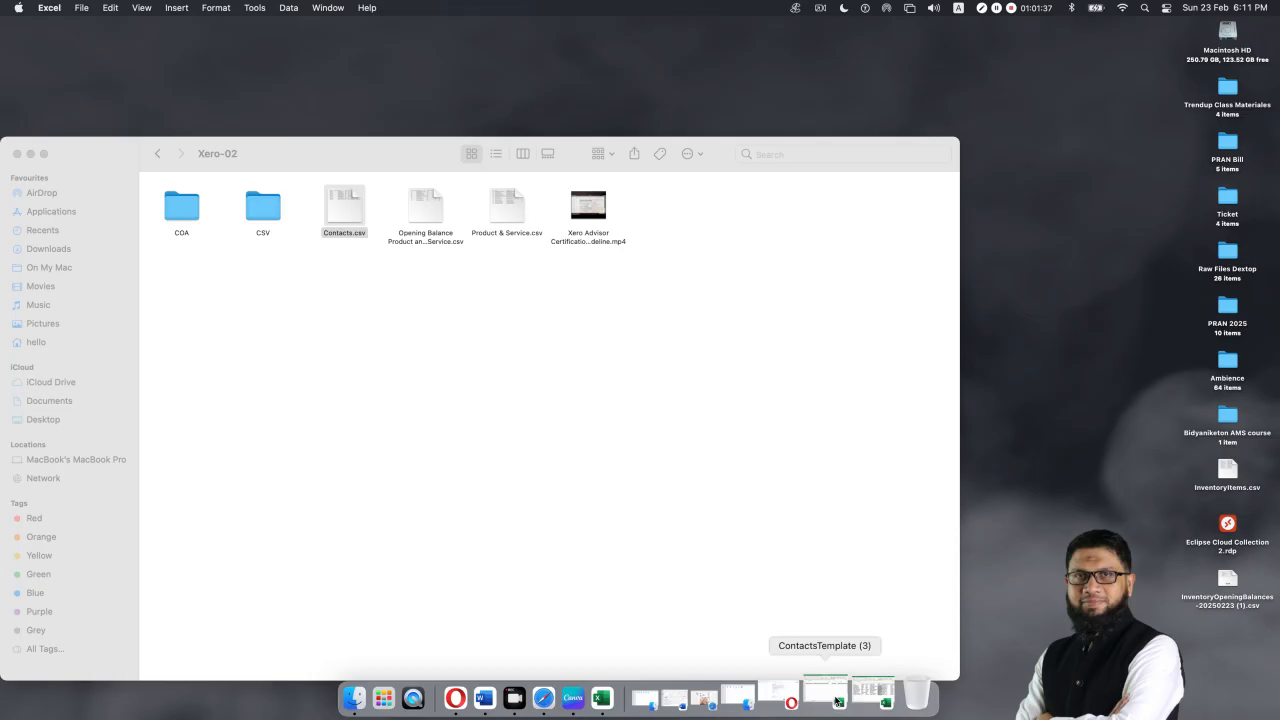
pyautogui.click(836, 700)
pyautogui.click(684, 277)
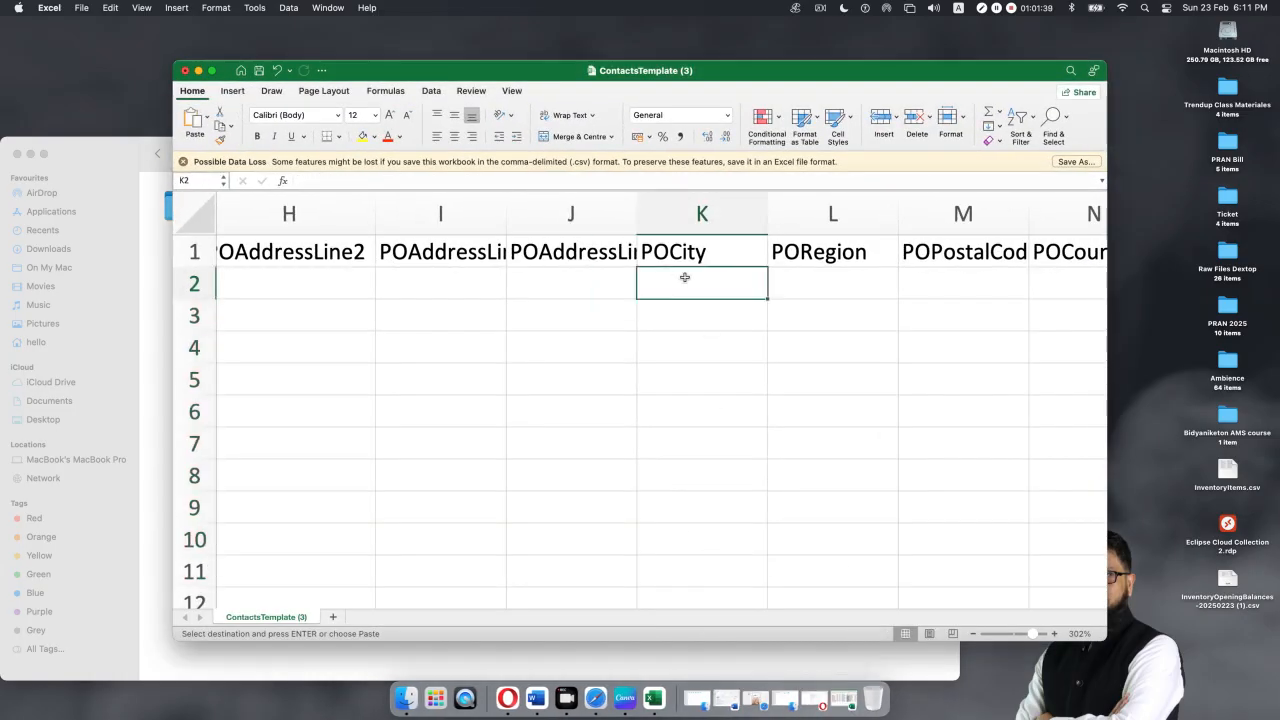
pyautogui.press('super+v')
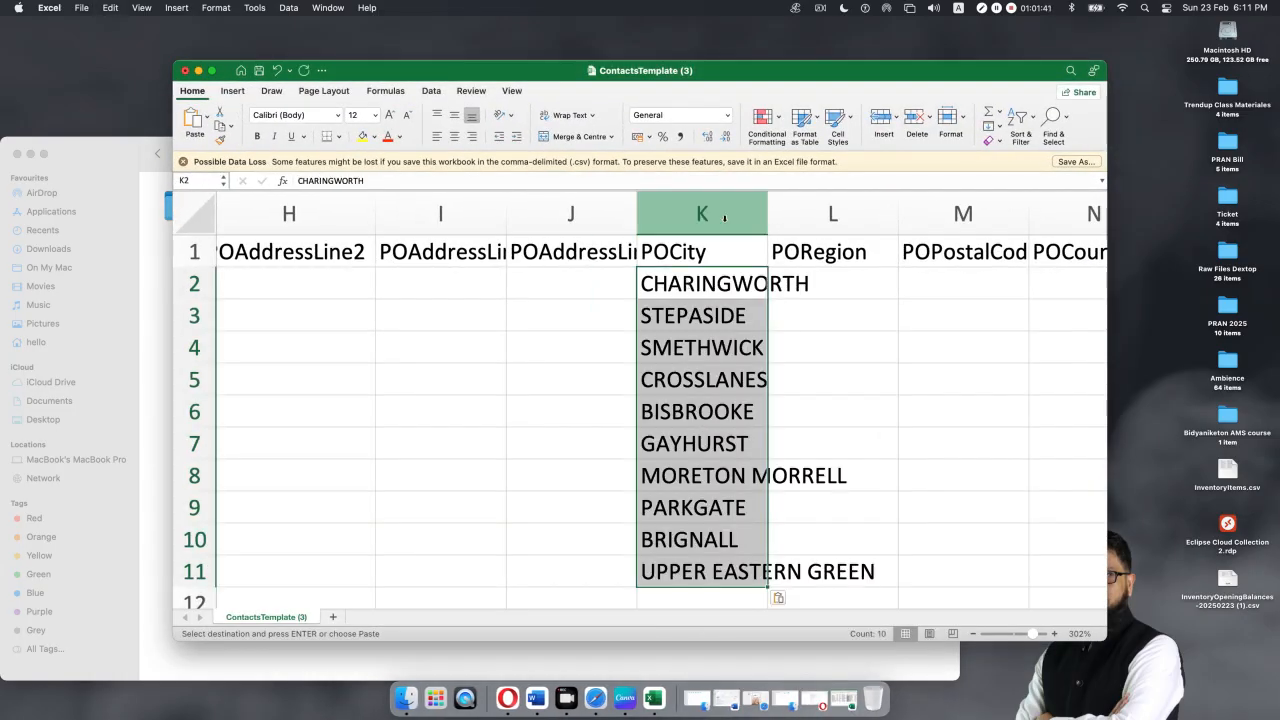
pyautogui.doubleClick(768, 215)
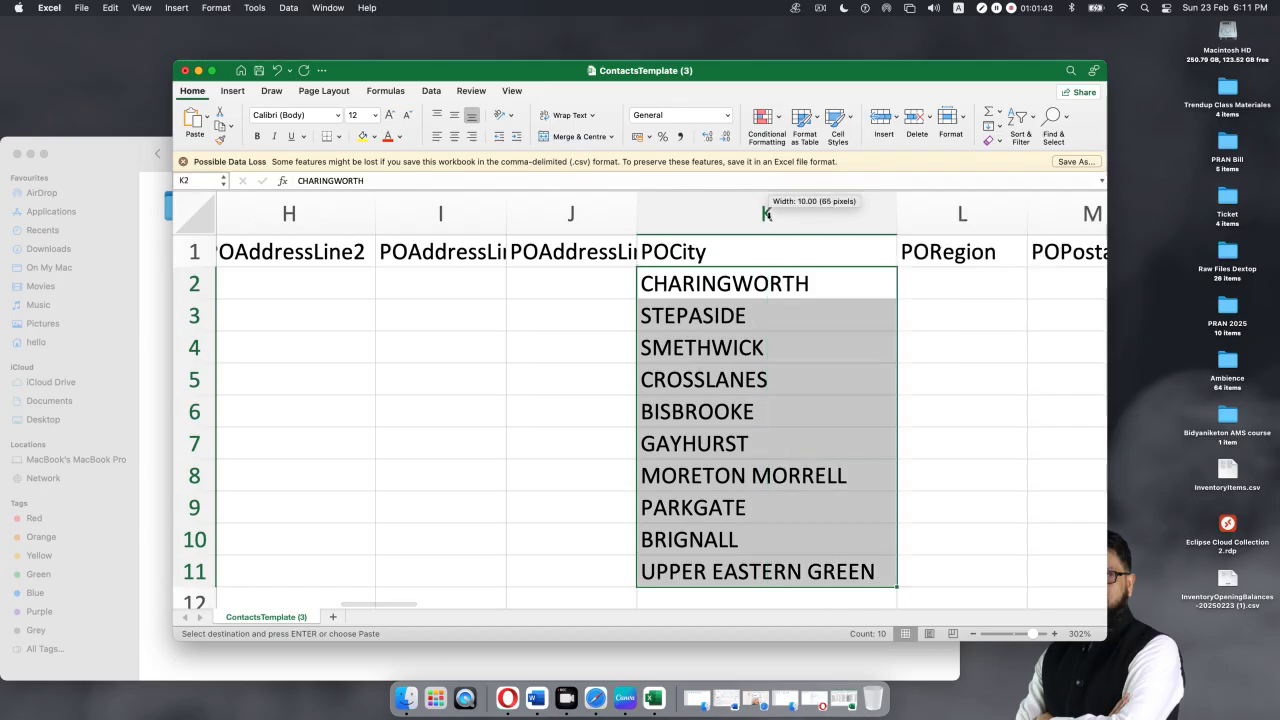
# - Locate the template's POPostalCode and POCountry columns, then copy the matching entries in H2:I11 of the Contacts workbook
pyautogui.hscroll(3, 962, 326)
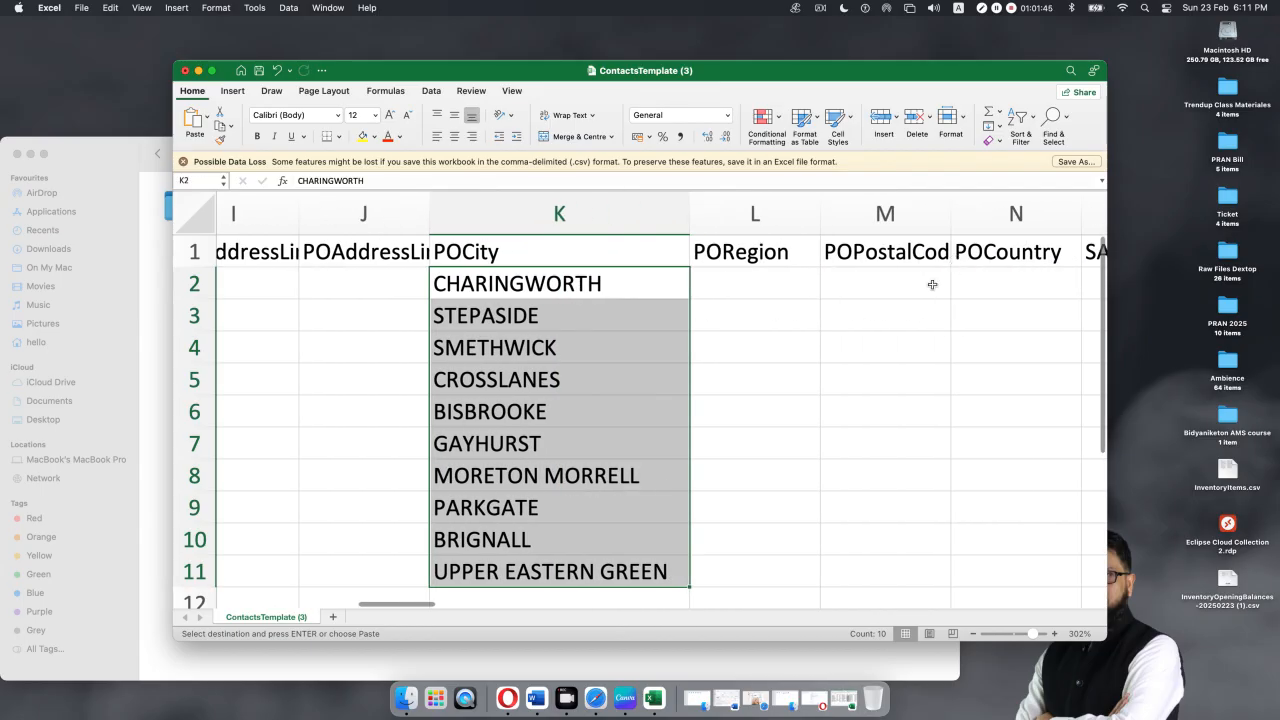
pyautogui.click(199, 71)
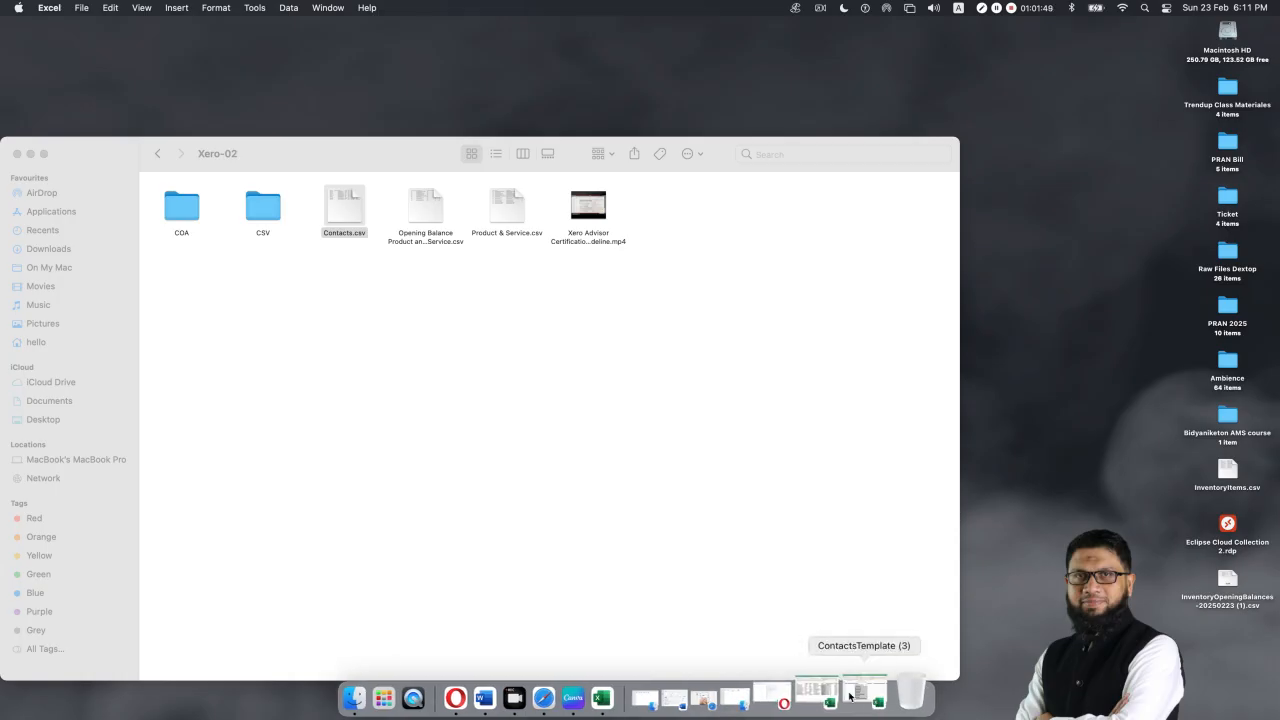
pyautogui.click(820, 693)
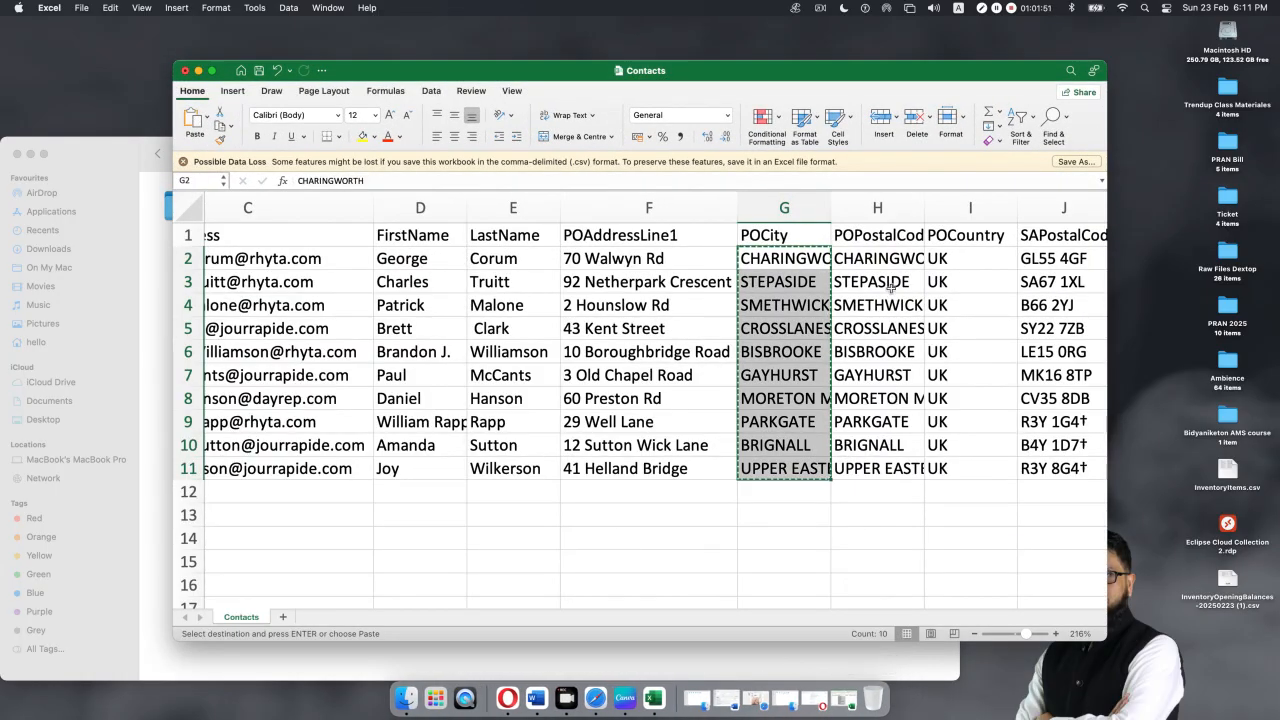
pyautogui.moveTo(864, 258); pyautogui.dragTo(930, 459)
pyautogui.press('super+c')
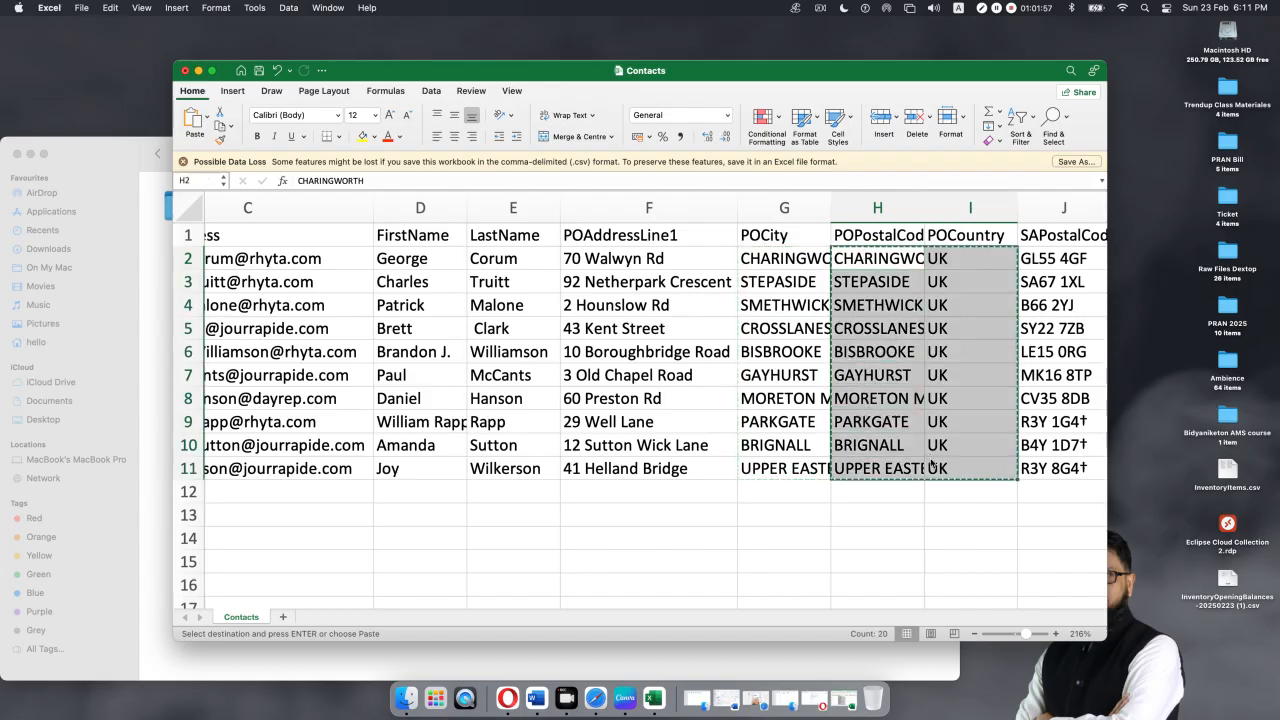
# - Paste the copied POPostalCode and POCountry entries into ContactsTemplate (3) starting at cell M2
pyautogui.click(843, 698)
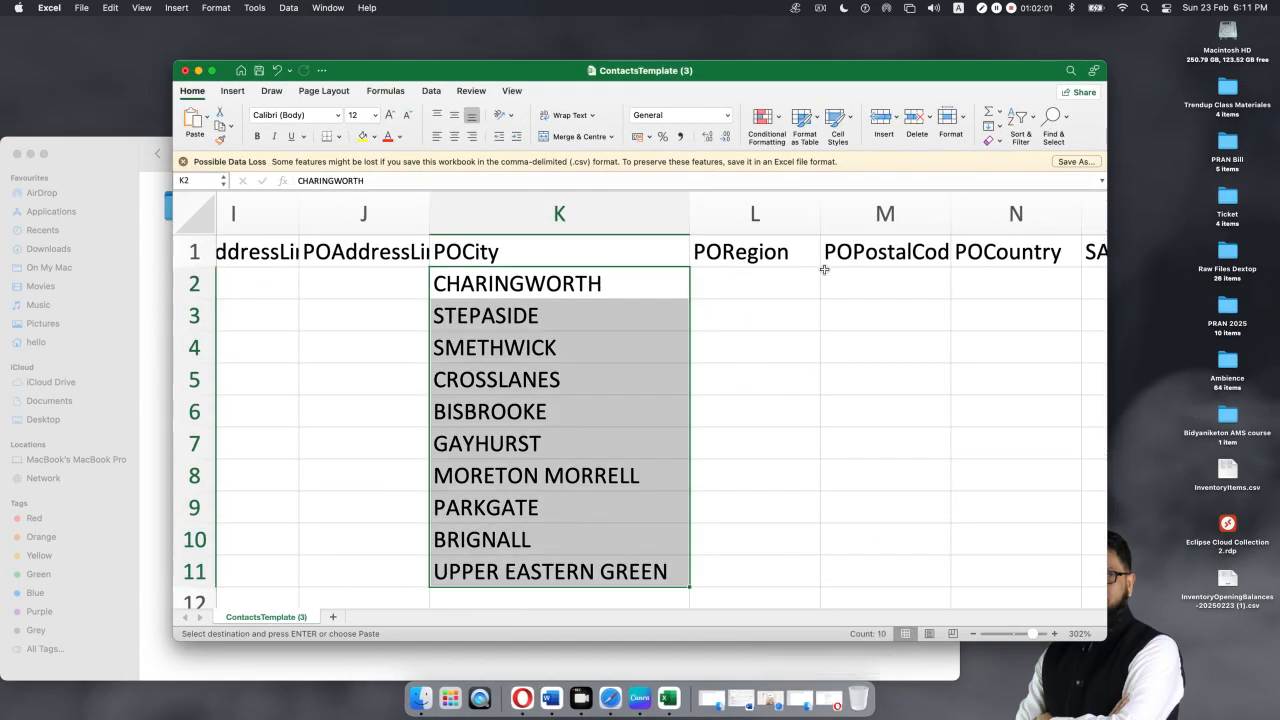
pyautogui.click(886, 290)
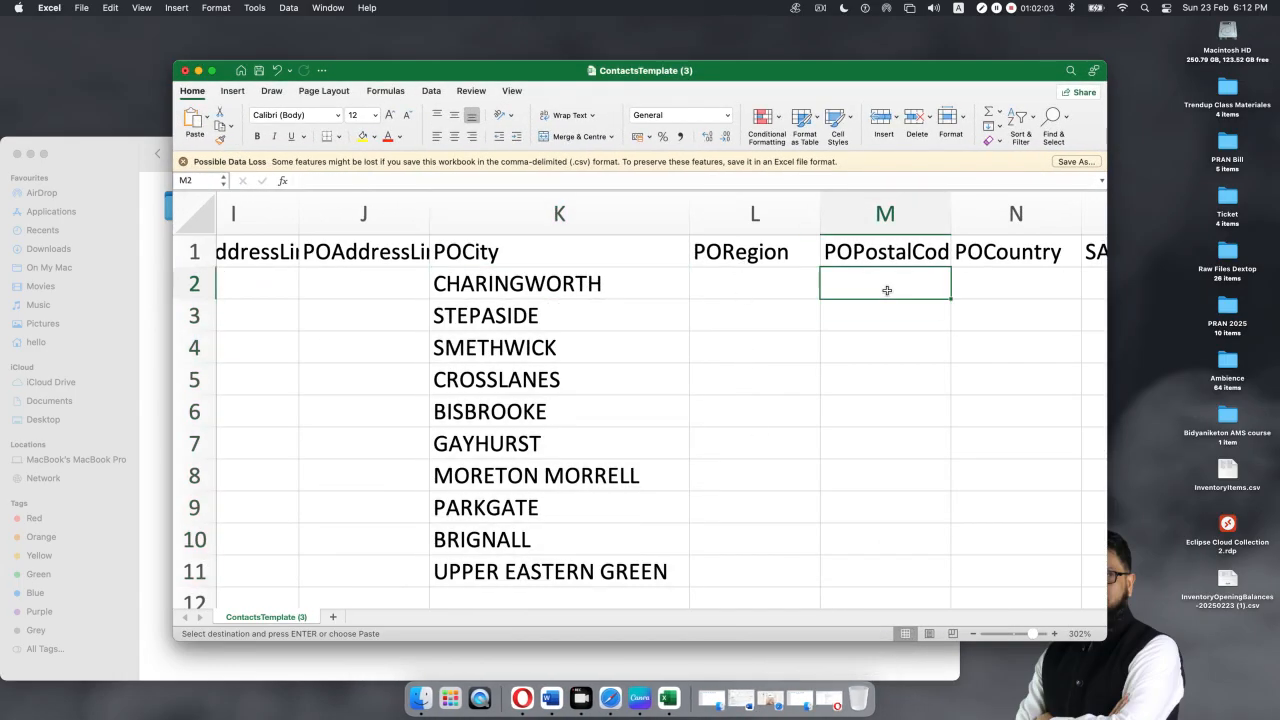
pyautogui.press('super+v')
# - Copy the SAPostalCode entries in J2:J11 of the Contacts workbook and widen that column to show its full header
pyautogui.hscroll(5, 914, 335)
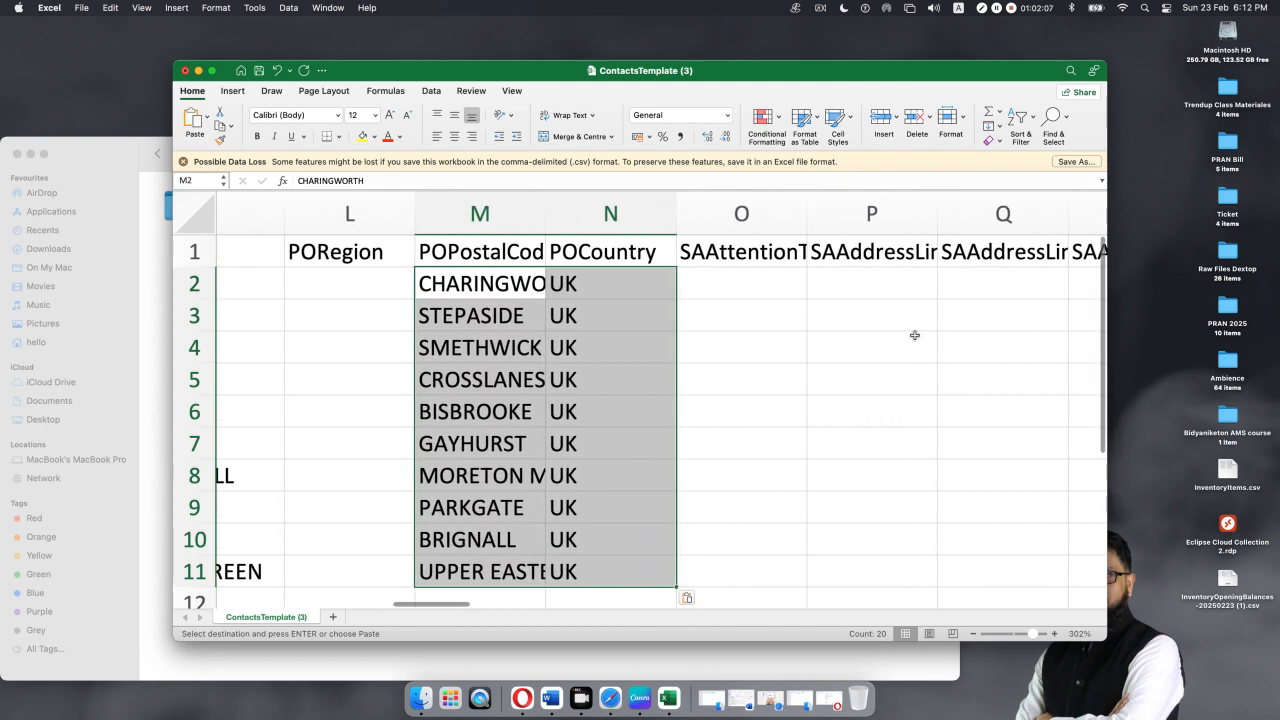
pyautogui.hscroll(2, 914, 335)
pyautogui.hscroll(1, 914, 335)
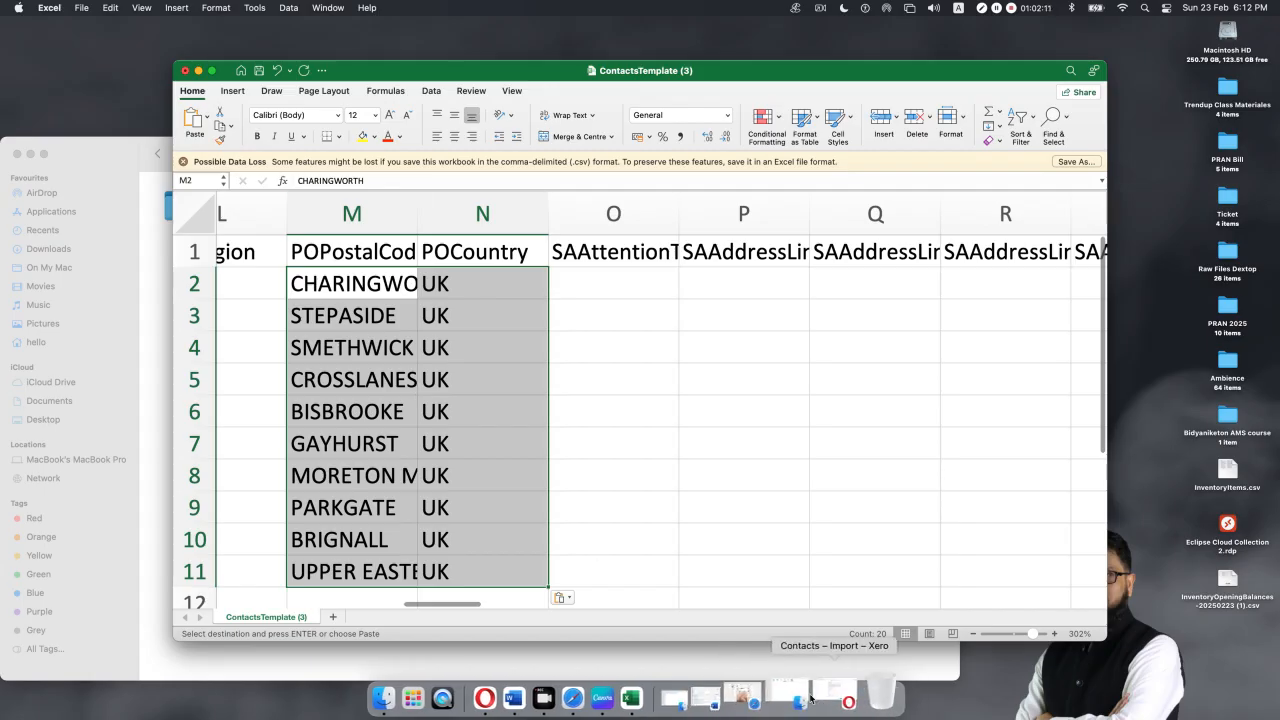
pyautogui.click(199, 71)
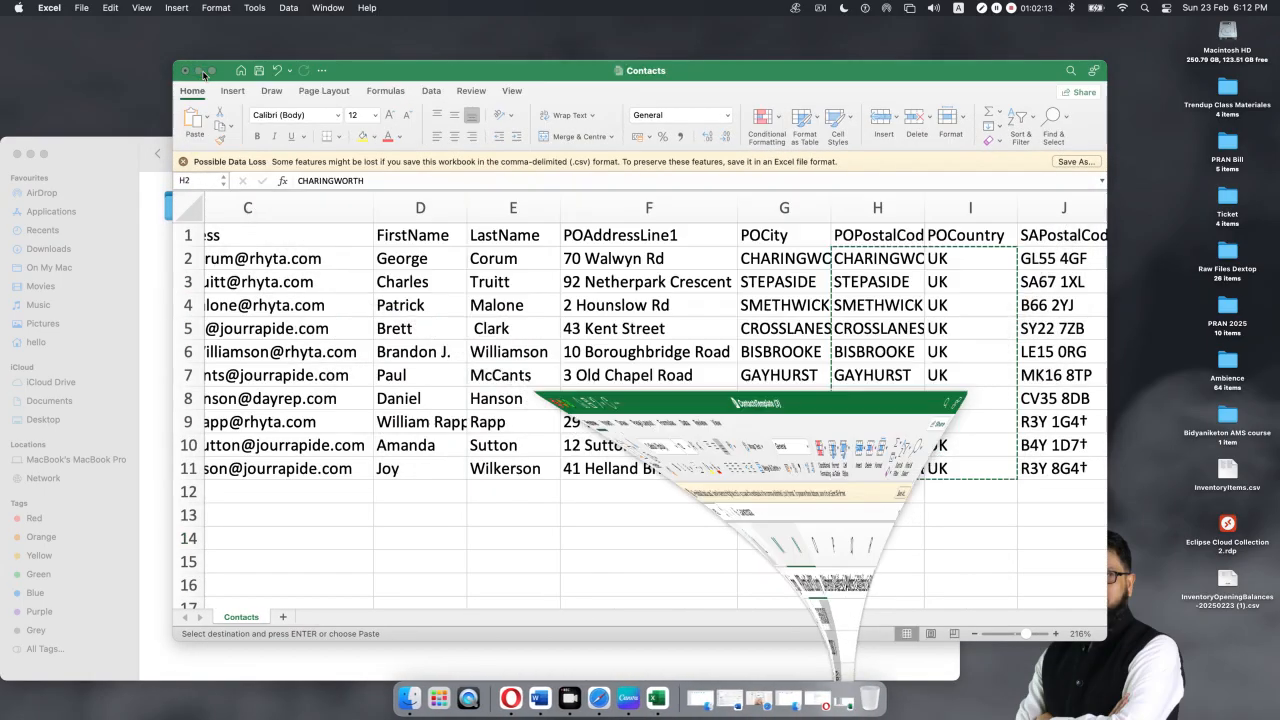
pyautogui.hscroll(5, 936, 451)
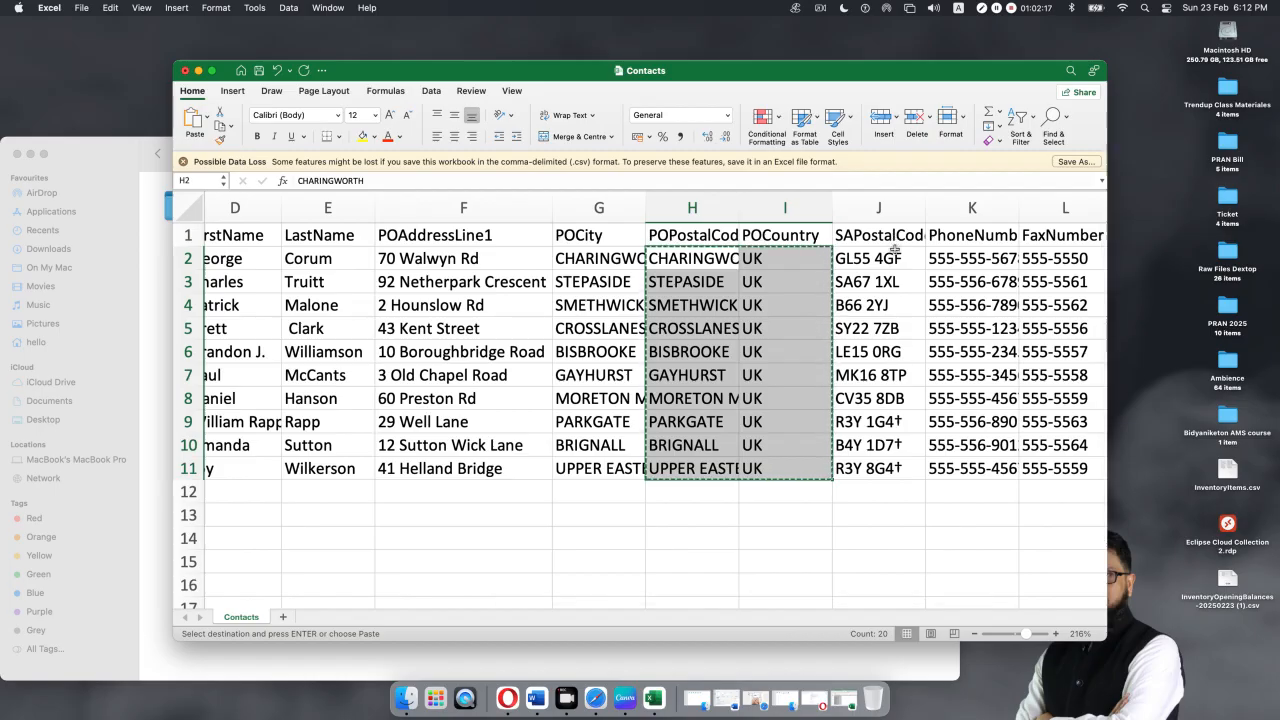
pyautogui.moveTo(895, 258); pyautogui.dragTo(891, 462)
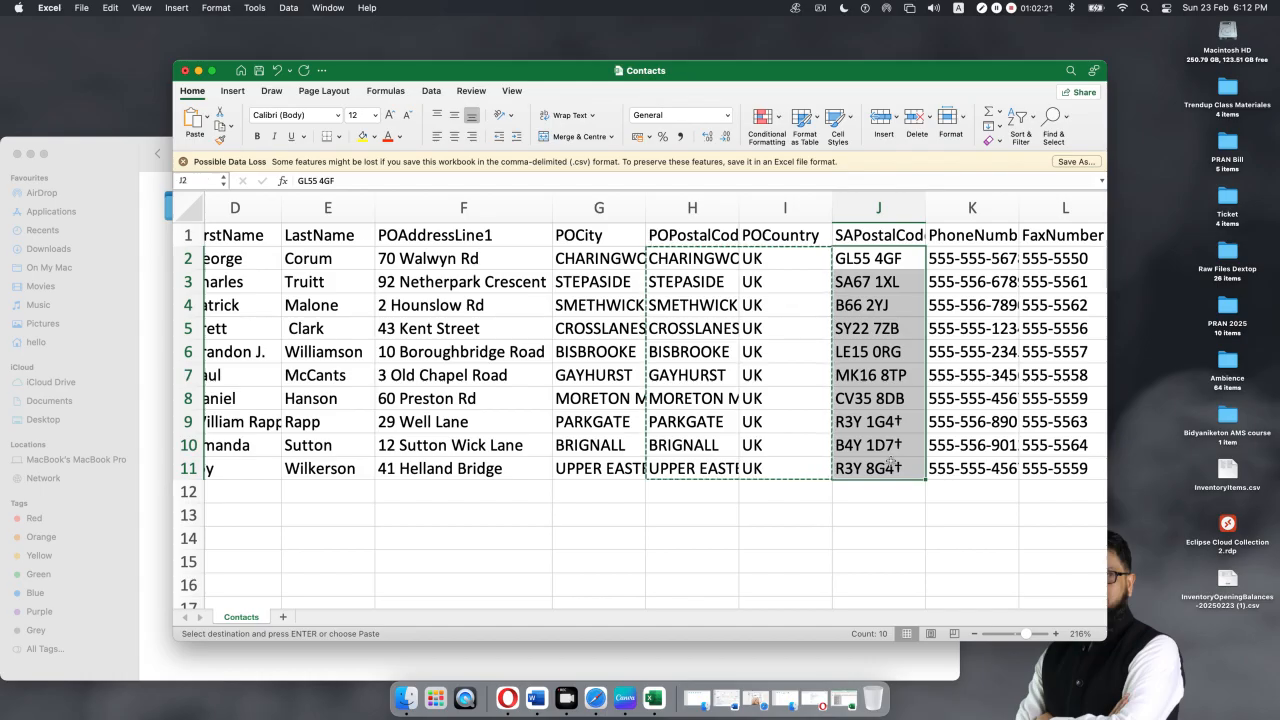
pyautogui.press('super+c')
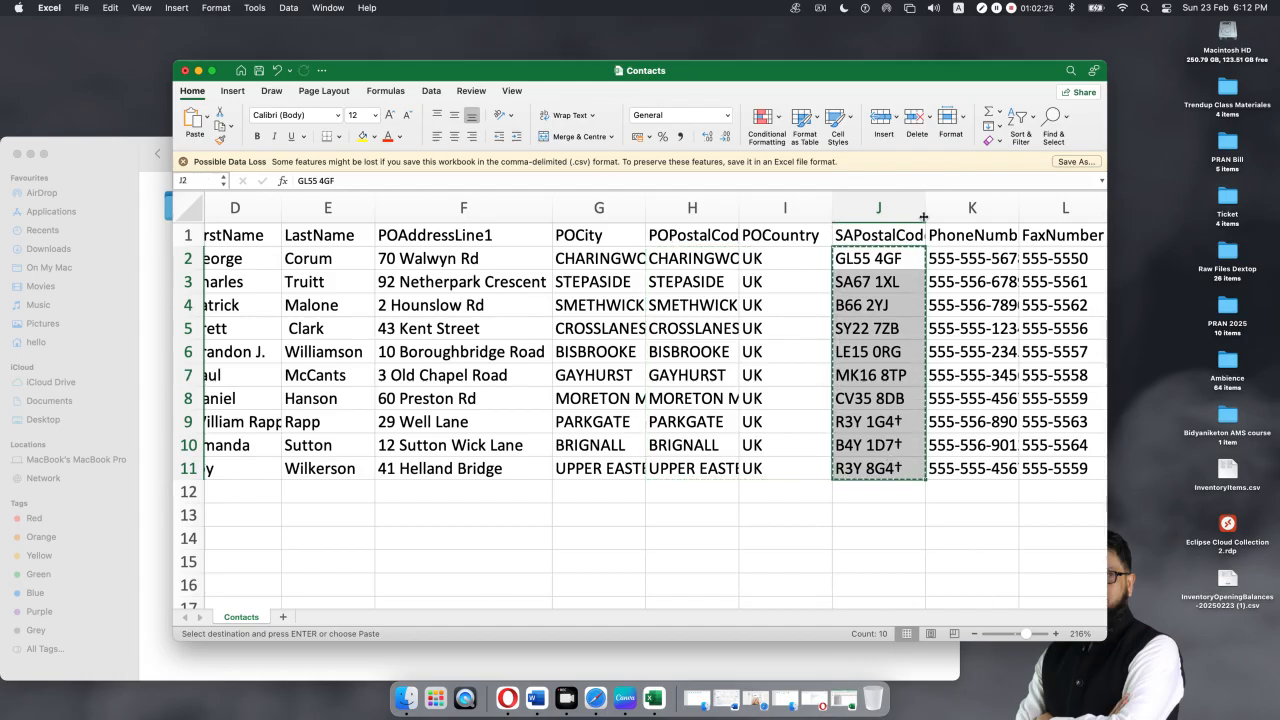
pyautogui.moveTo(926, 212); pyautogui.dragTo(938, 212)
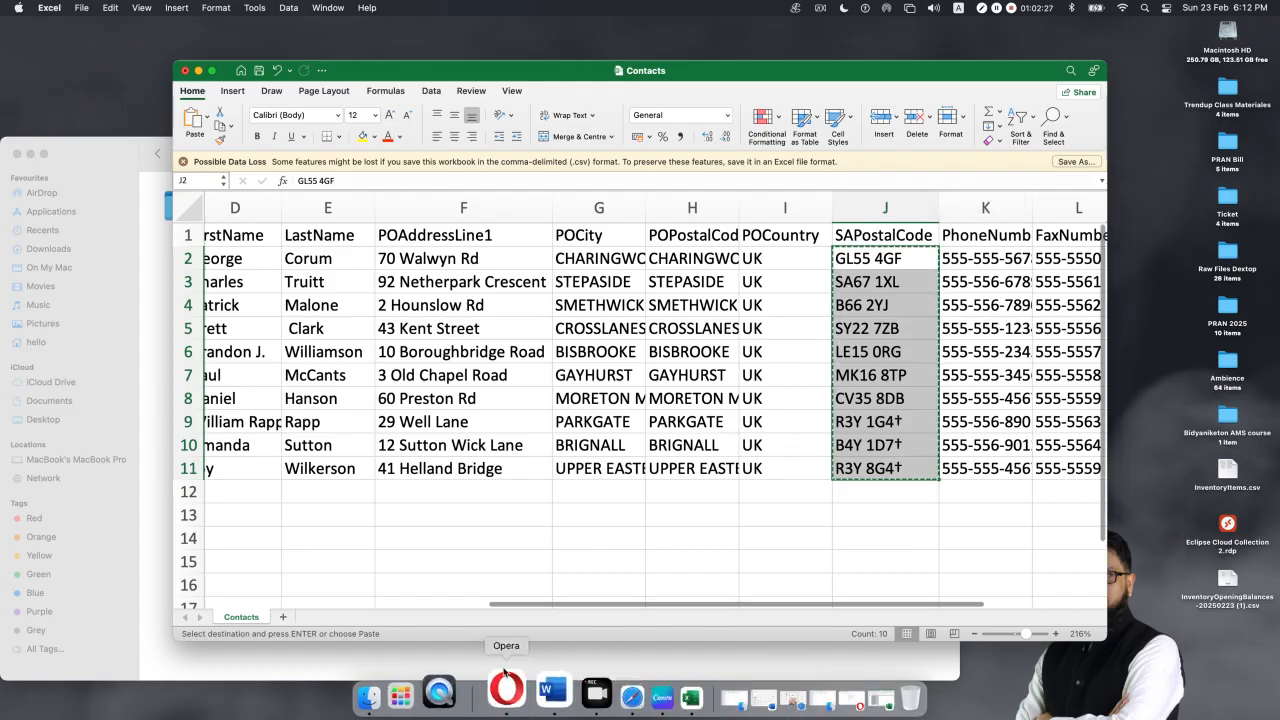
# - Paste the copied postal codes into the SAPostalCode column of ContactsTemplate (3) starting at cell V2
pyautogui.click(199, 71)
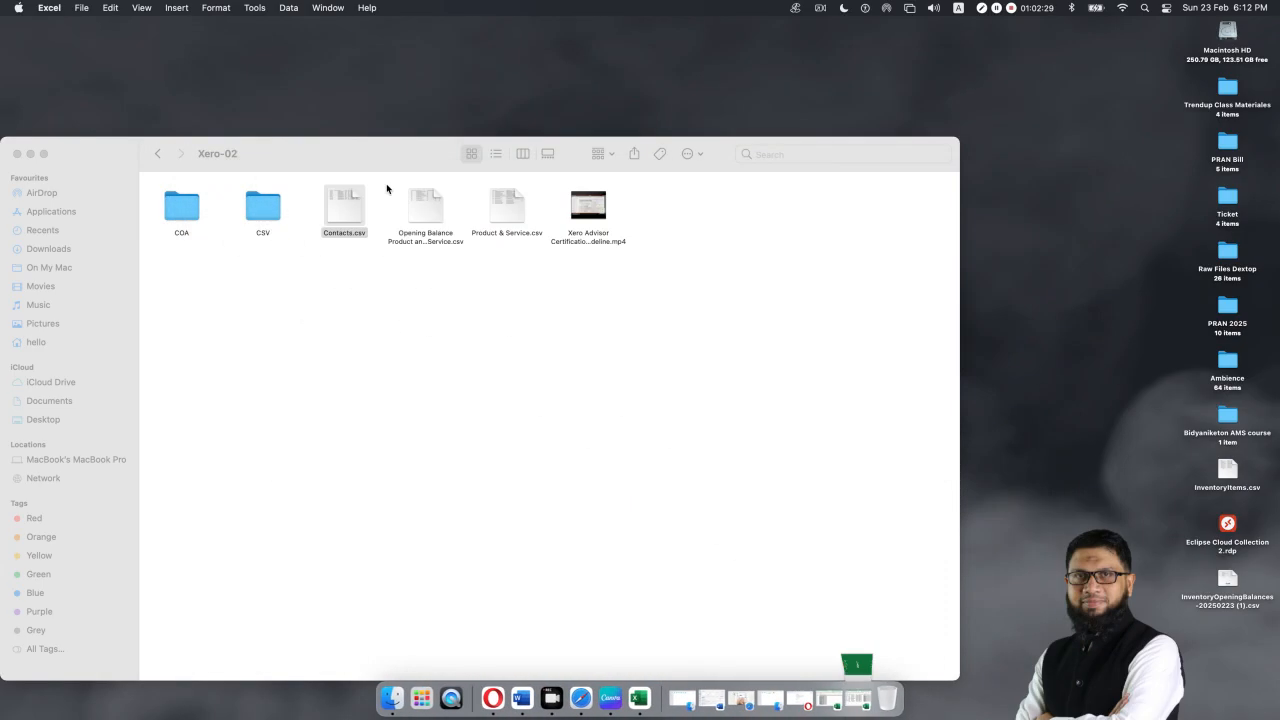
pyautogui.click(829, 686)
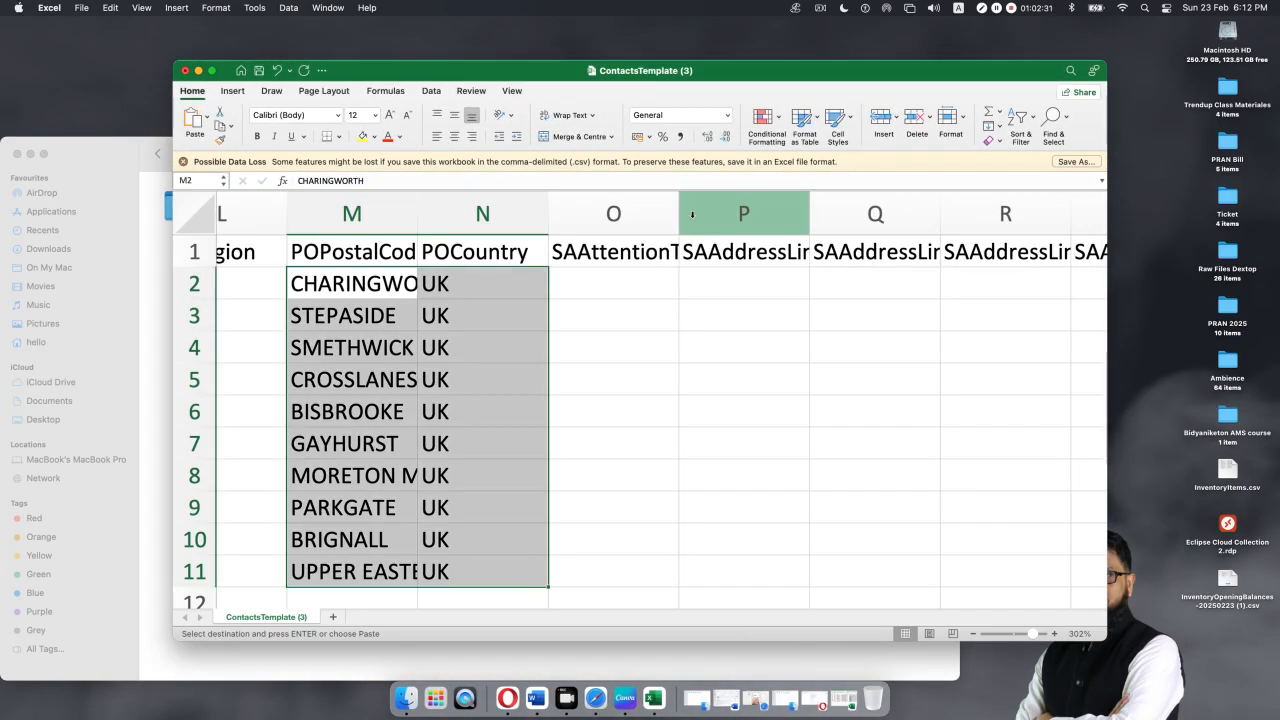
pyautogui.hscroll(5, 850, 296)
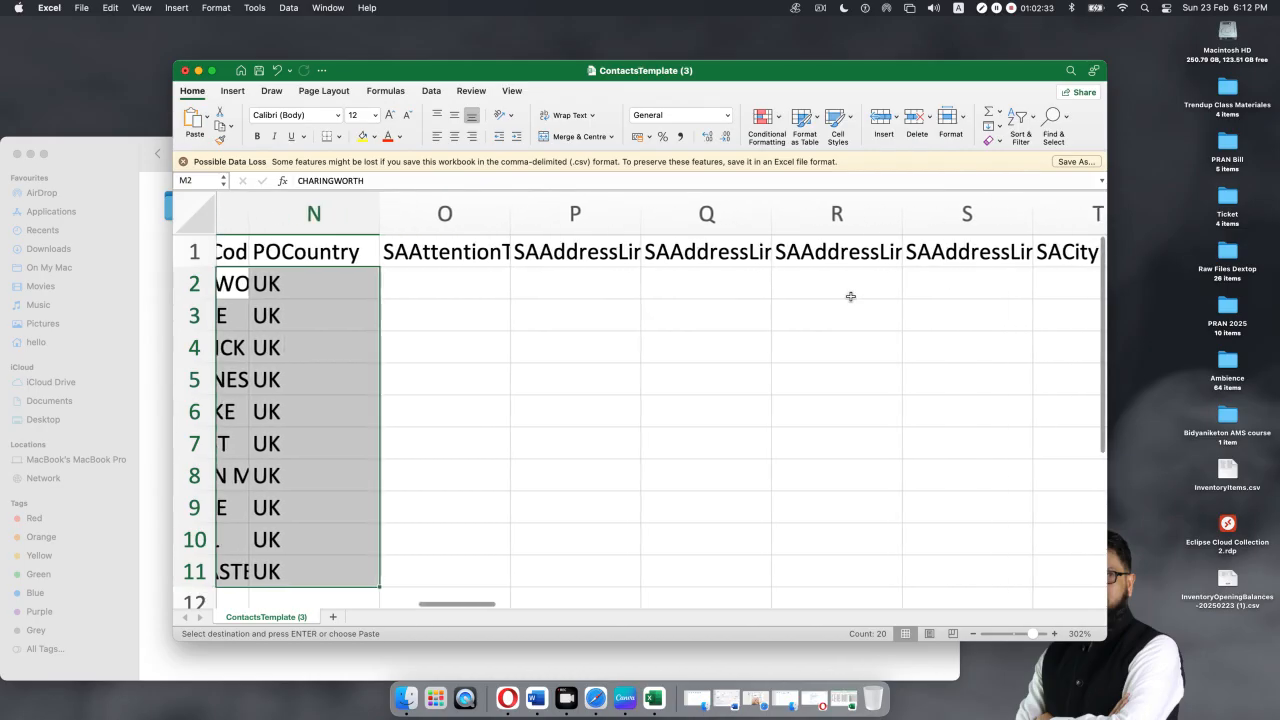
pyautogui.hscroll(3, 850, 296)
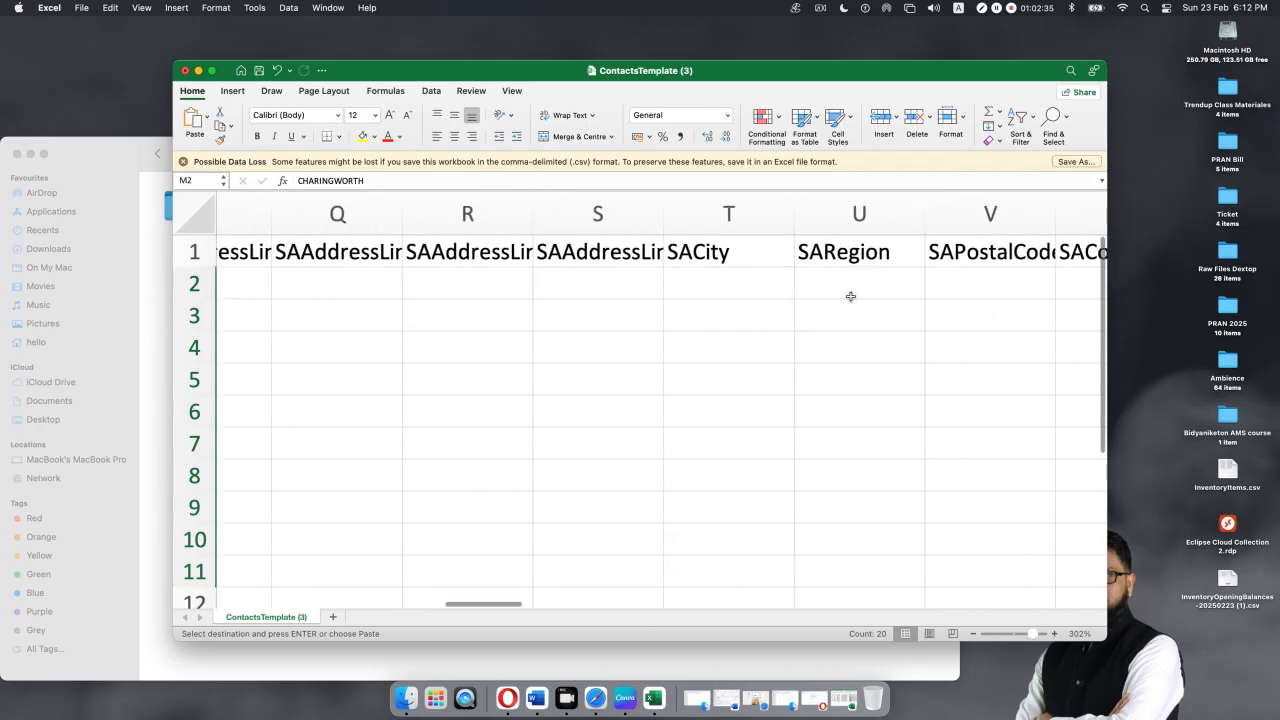
pyautogui.click(915, 274)
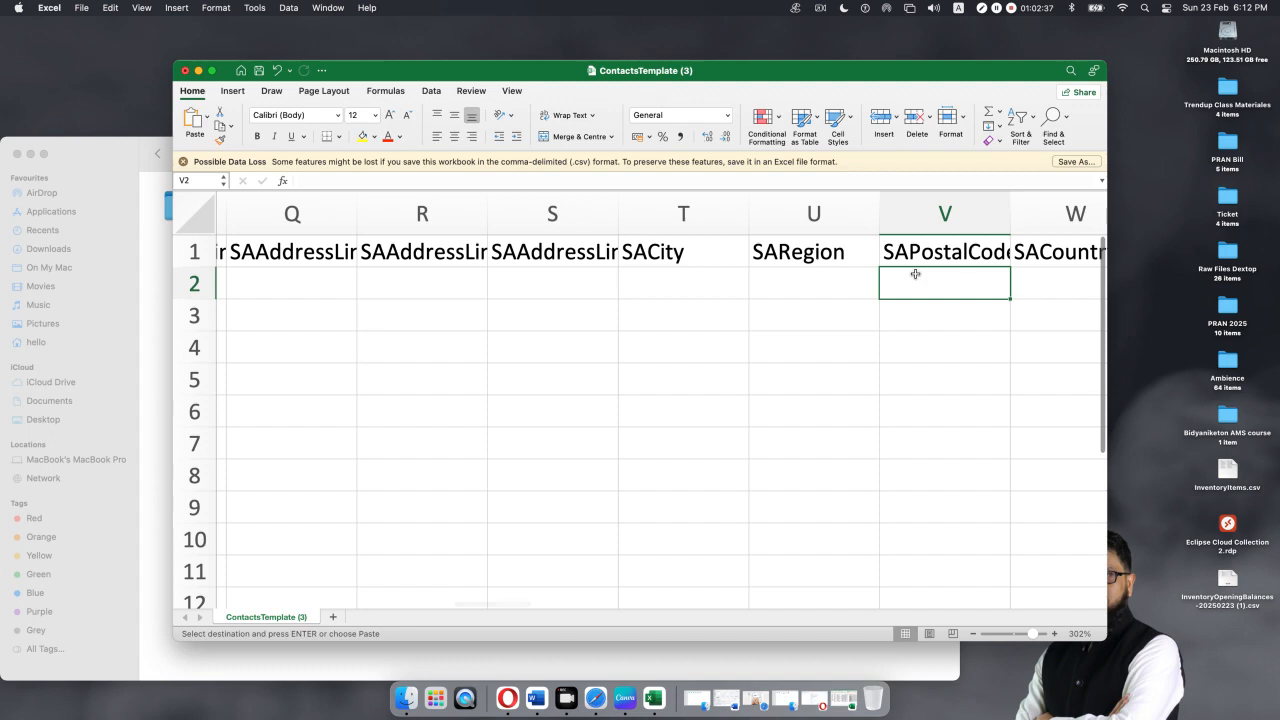
pyautogui.press('super+v')
# - Copy the phone, fax and mobile number entries in K2:M11 of the Contacts workbook
pyautogui.hscroll(3, 927, 323)
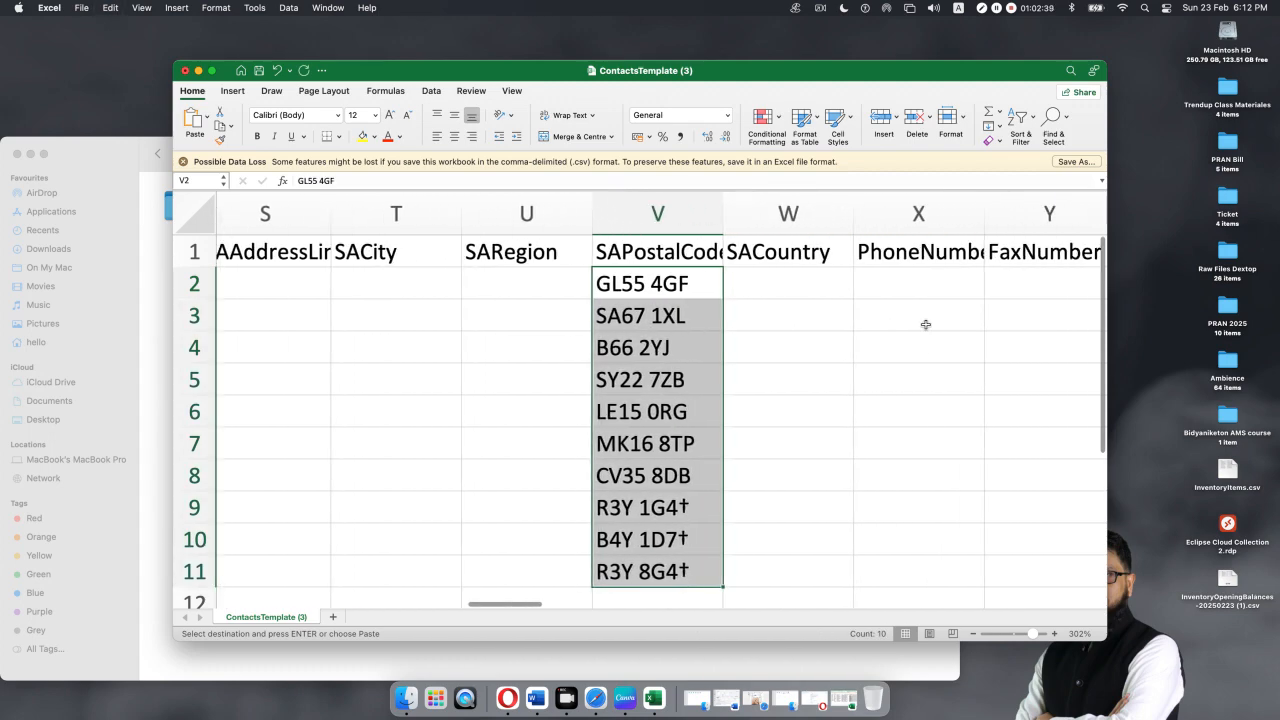
pyautogui.click(199, 70)
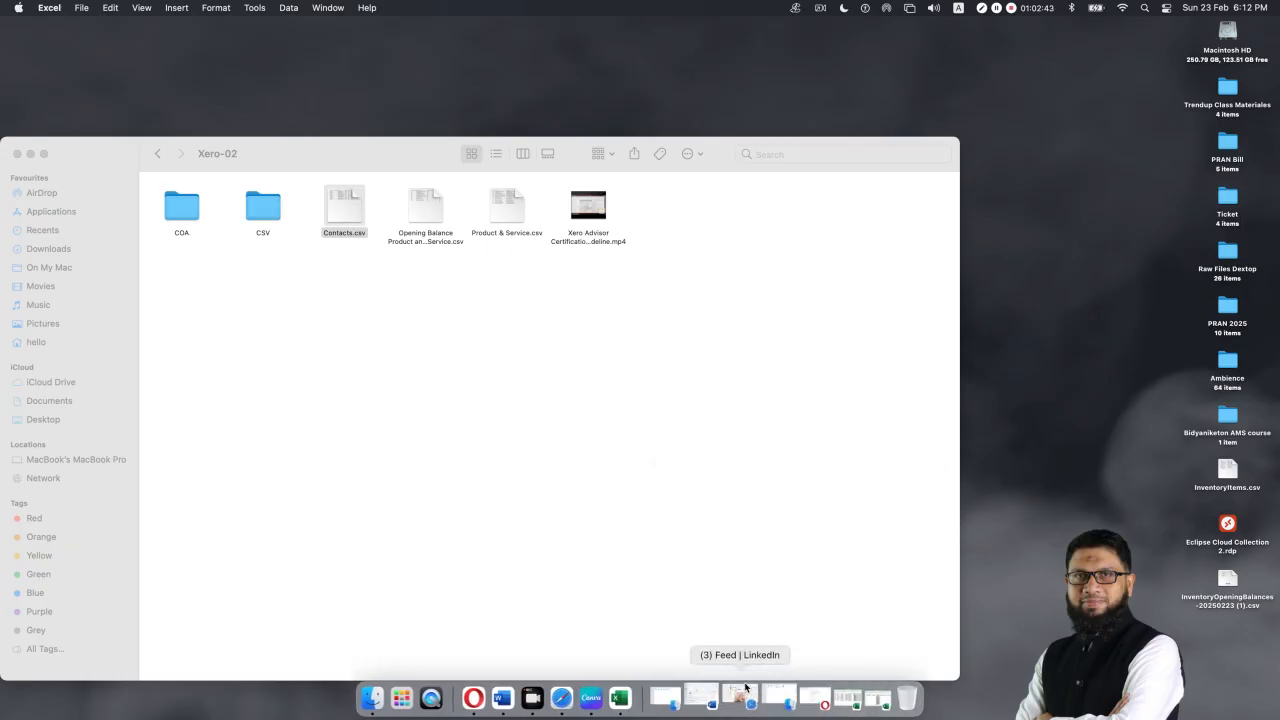
pyautogui.click(833, 690)
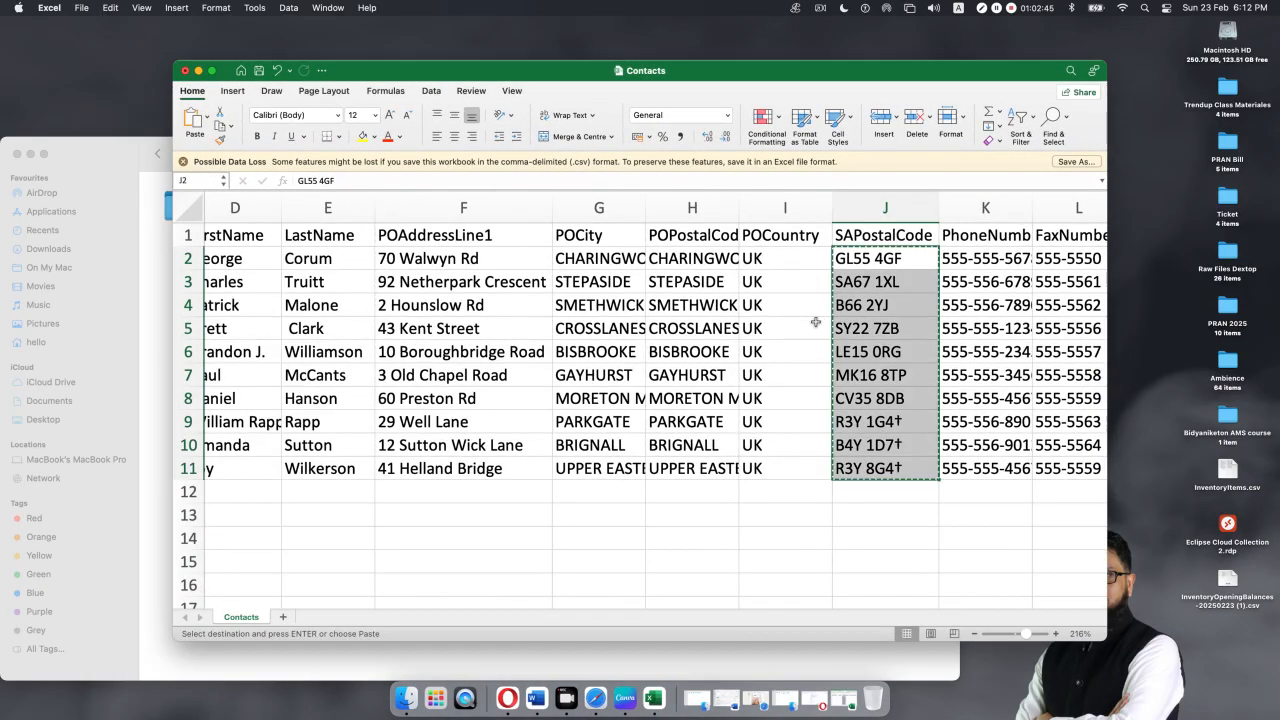
pyautogui.hscroll(3, 840, 317)
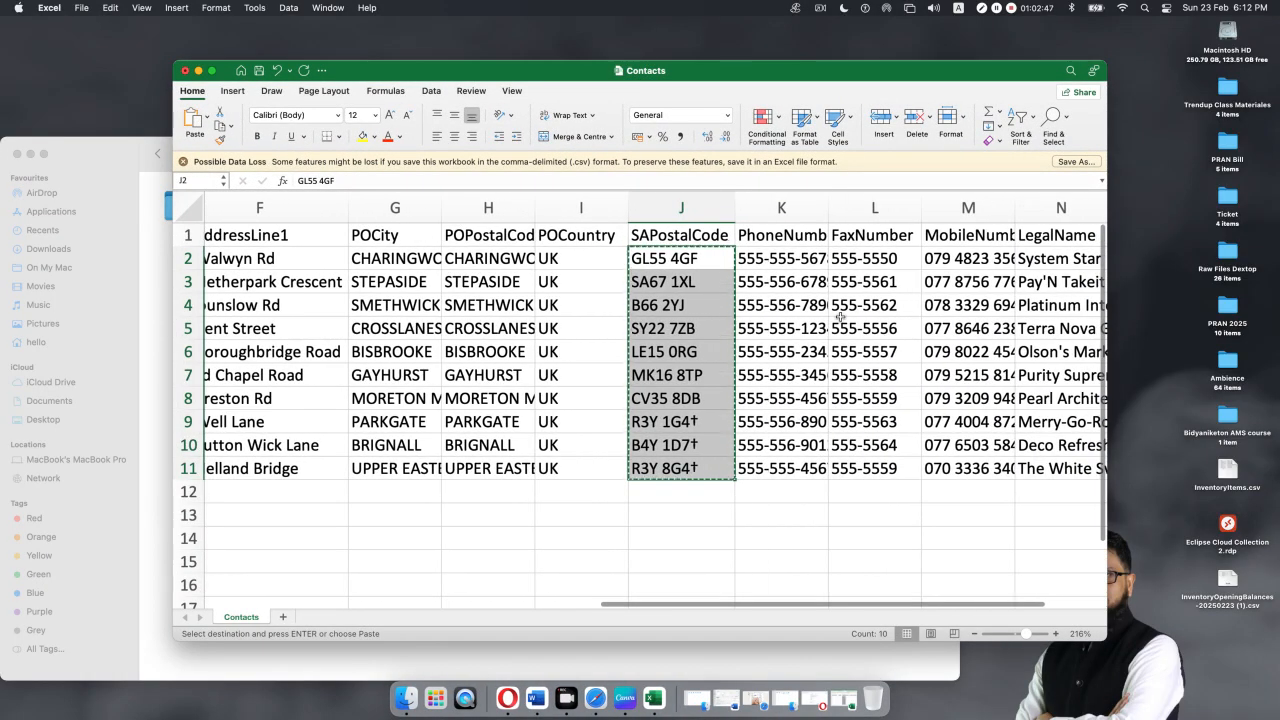
pyautogui.hscroll(2, 840, 317)
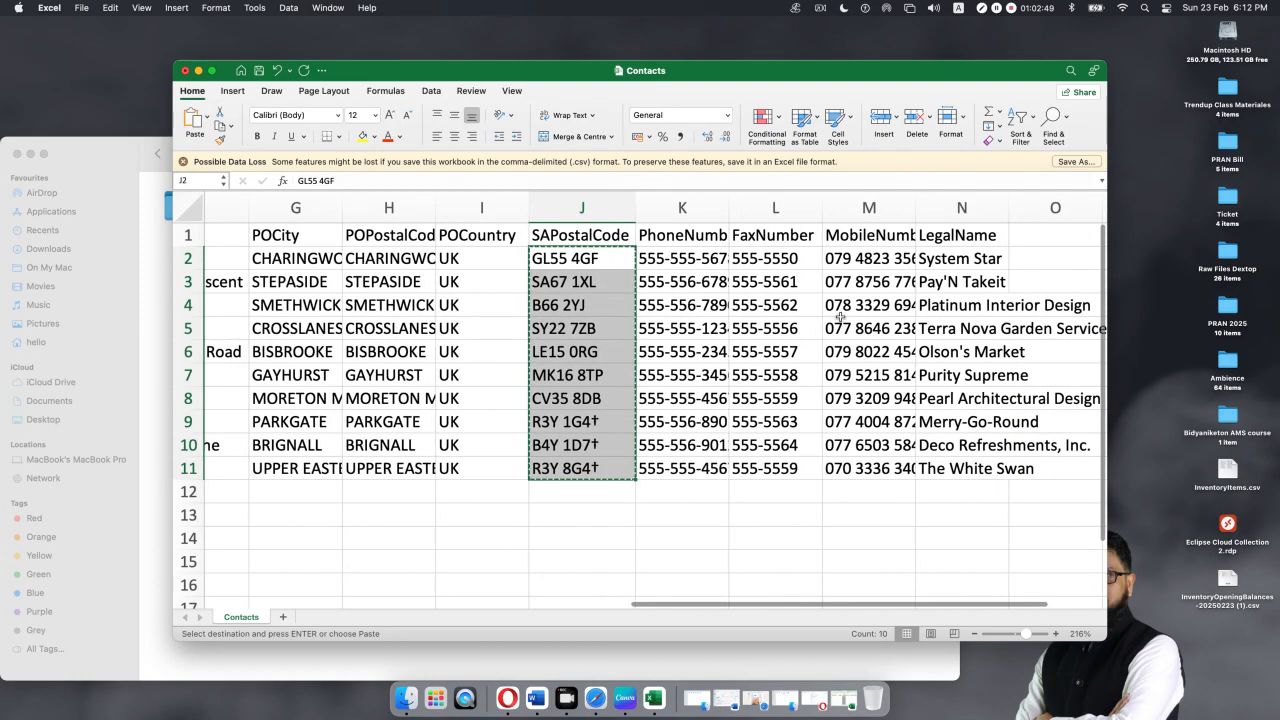
pyautogui.moveTo(684, 260); pyautogui.dragTo(880, 468)
pyautogui.press('super+c')
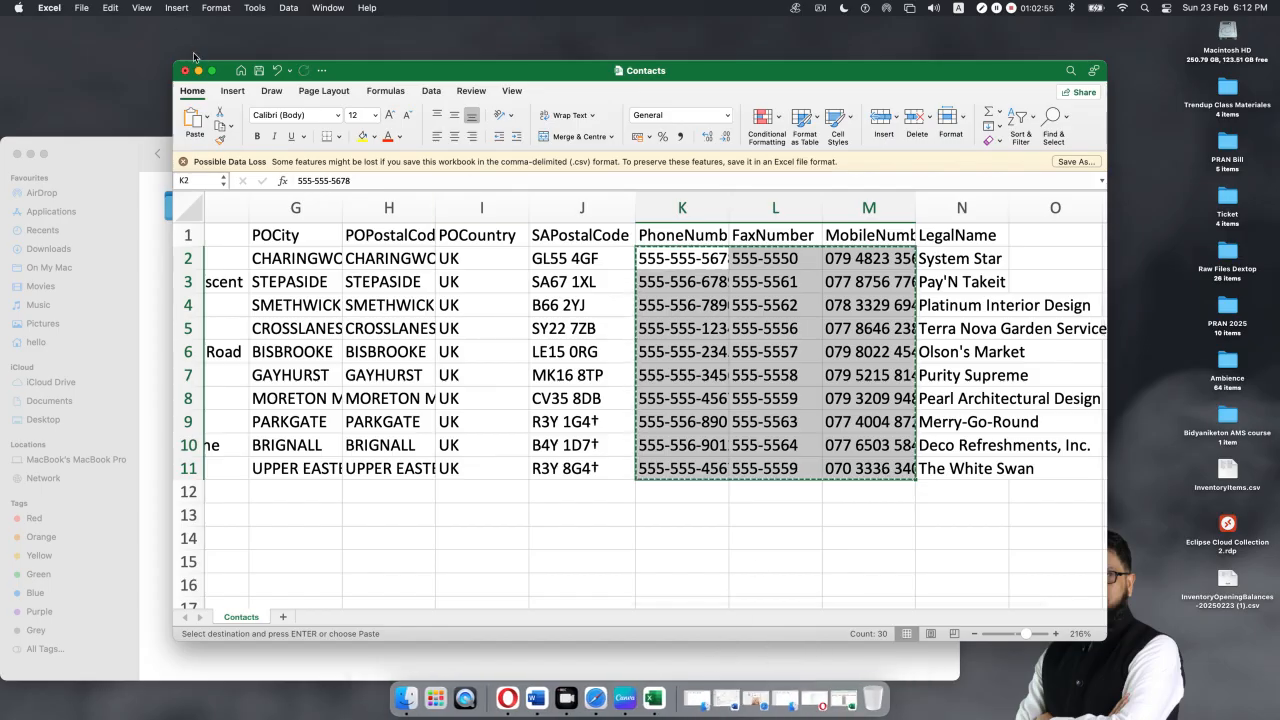
# - Paste the copied phone, fax and mobile numbers into ContactsTemplate (3) starting at cell X2
pyautogui.click(198, 70)
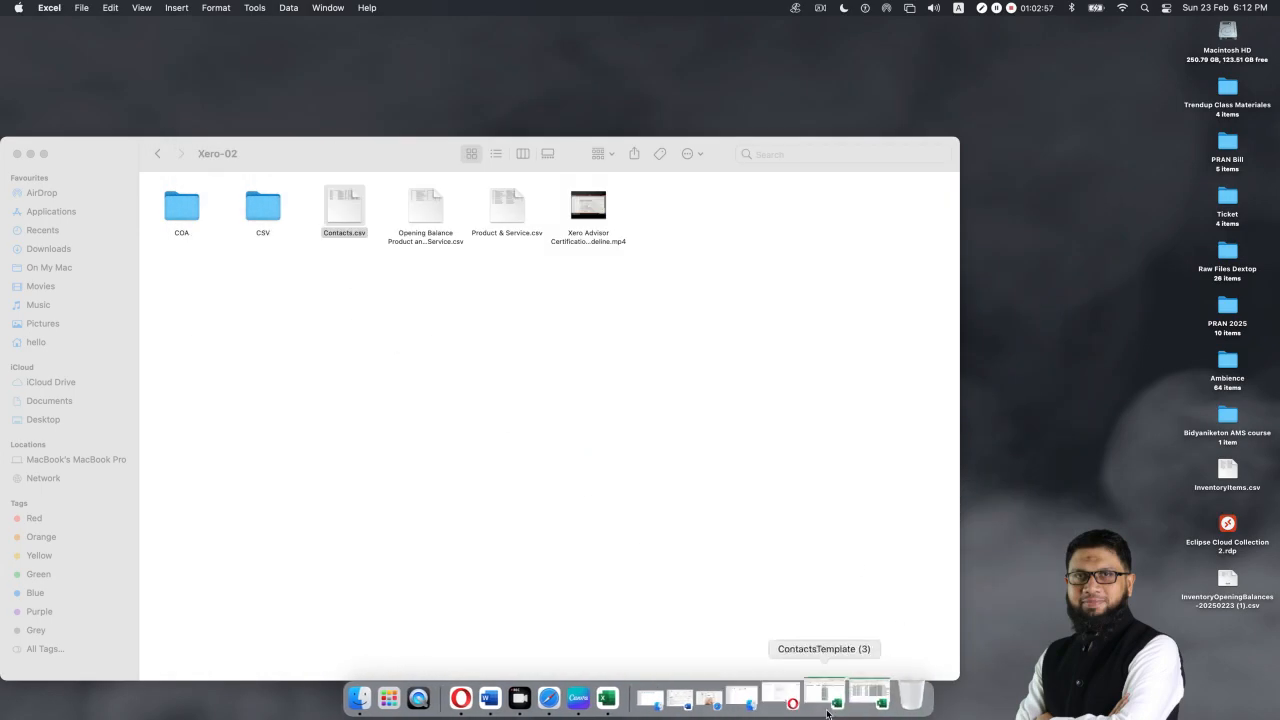
pyautogui.click(828, 703)
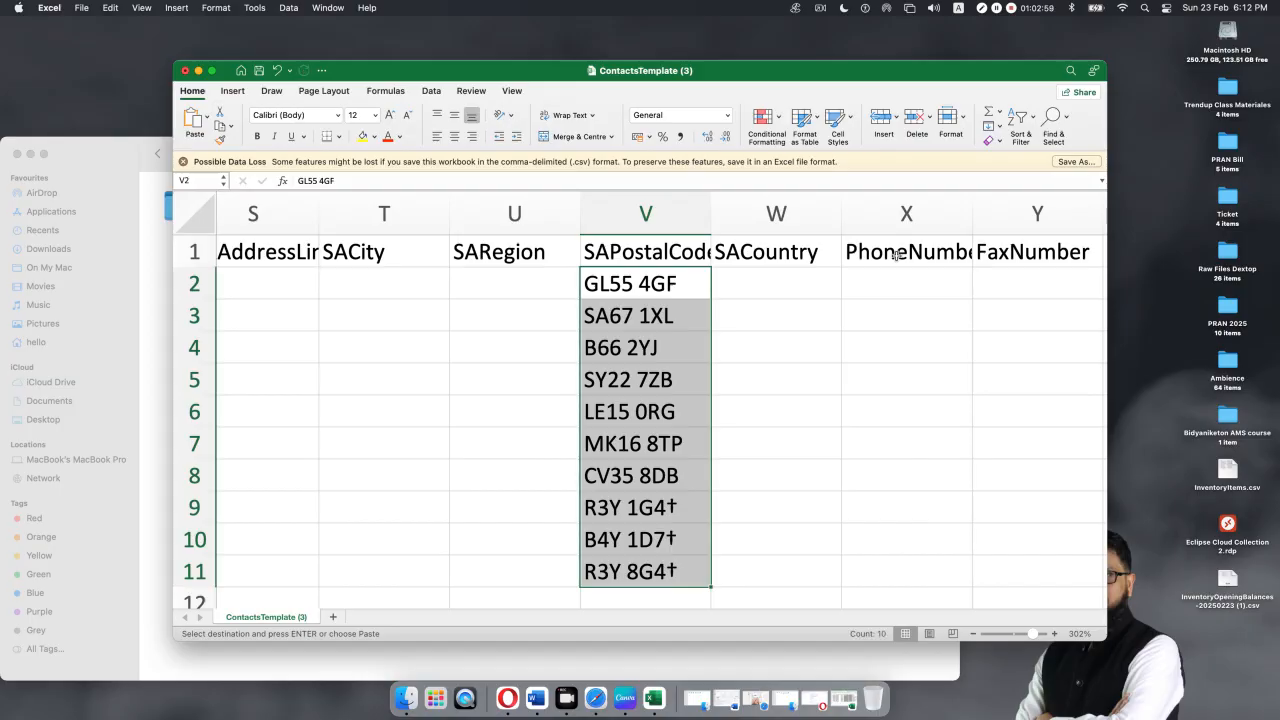
pyautogui.hscroll(2, 896, 256)
pyautogui.hscroll(2, 896, 256)
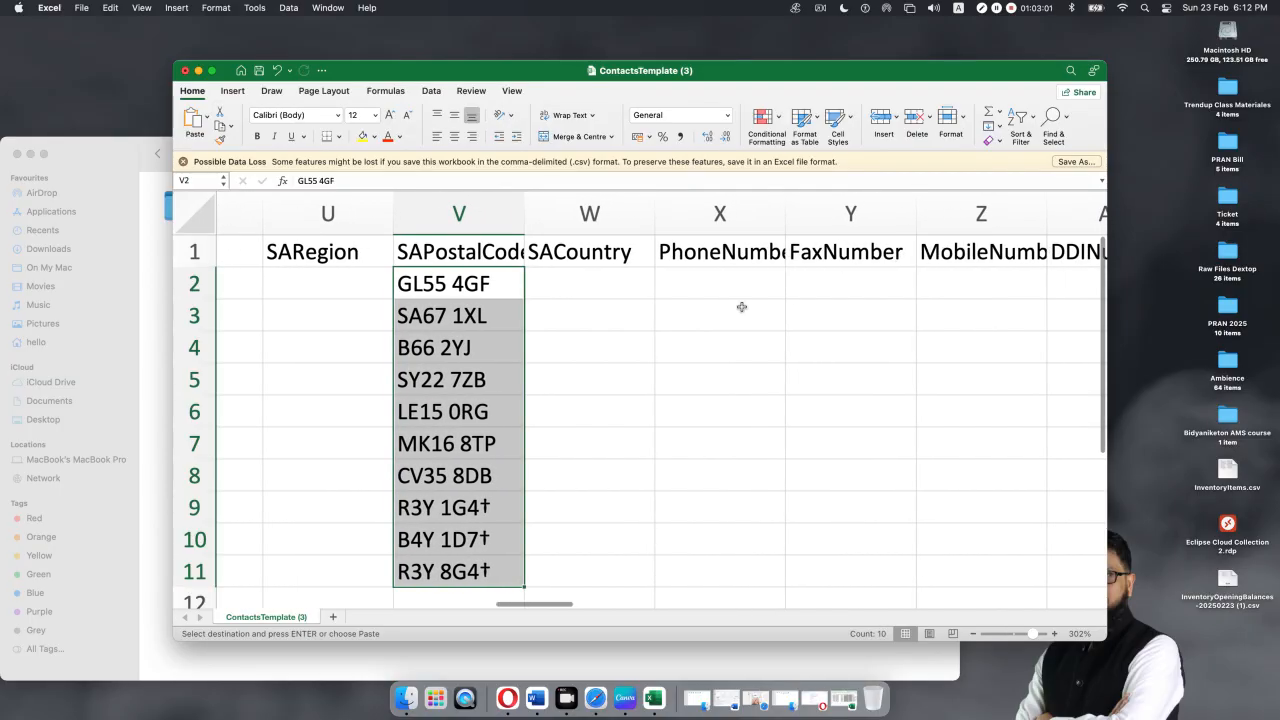
pyautogui.click(710, 276)
pyautogui.press('super+v')
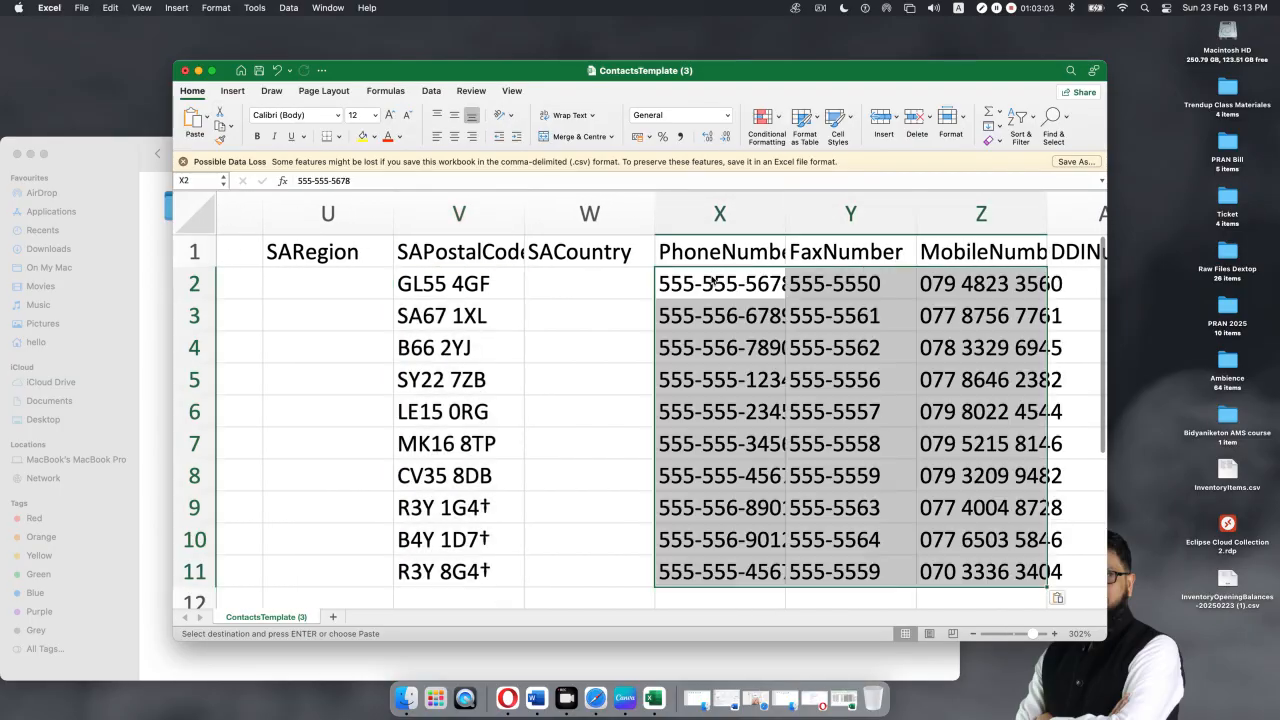
# - Switch to the Contacts workbook and copy the LegalName entries in N2:N11
pyautogui.hscroll(5, 866, 349)
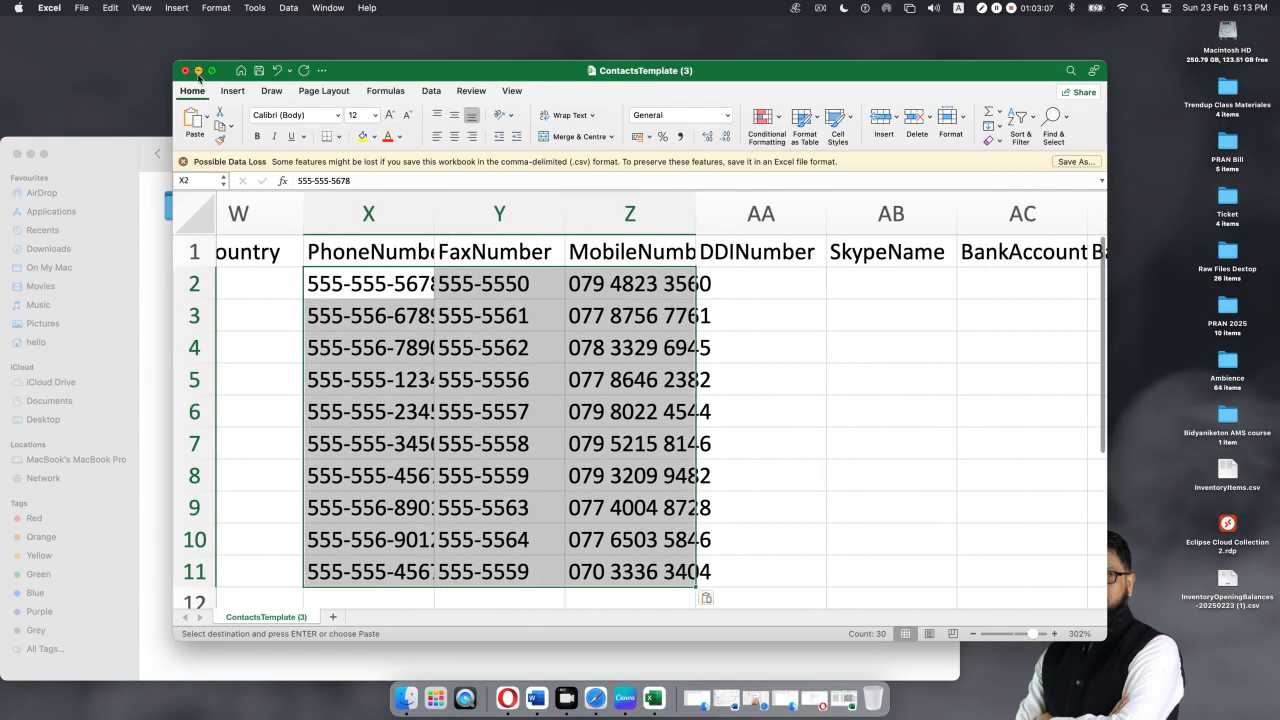
pyautogui.click(198, 71)
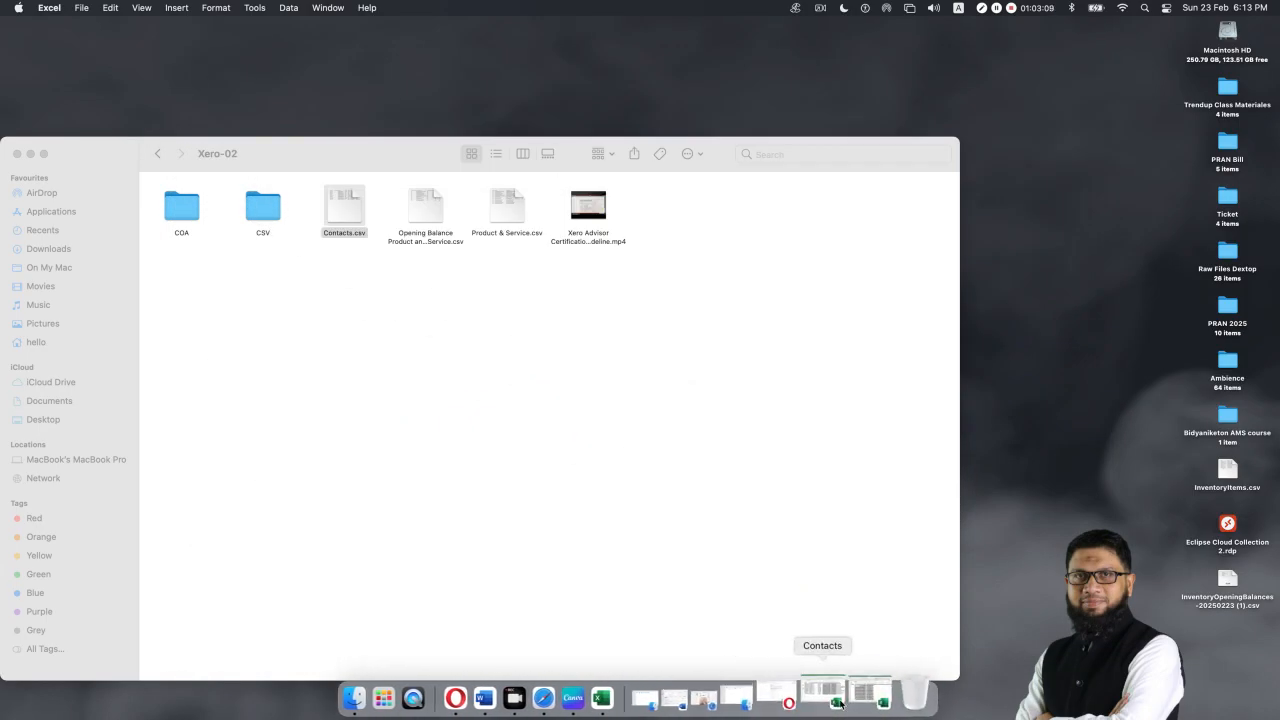
pyautogui.click(830, 695)
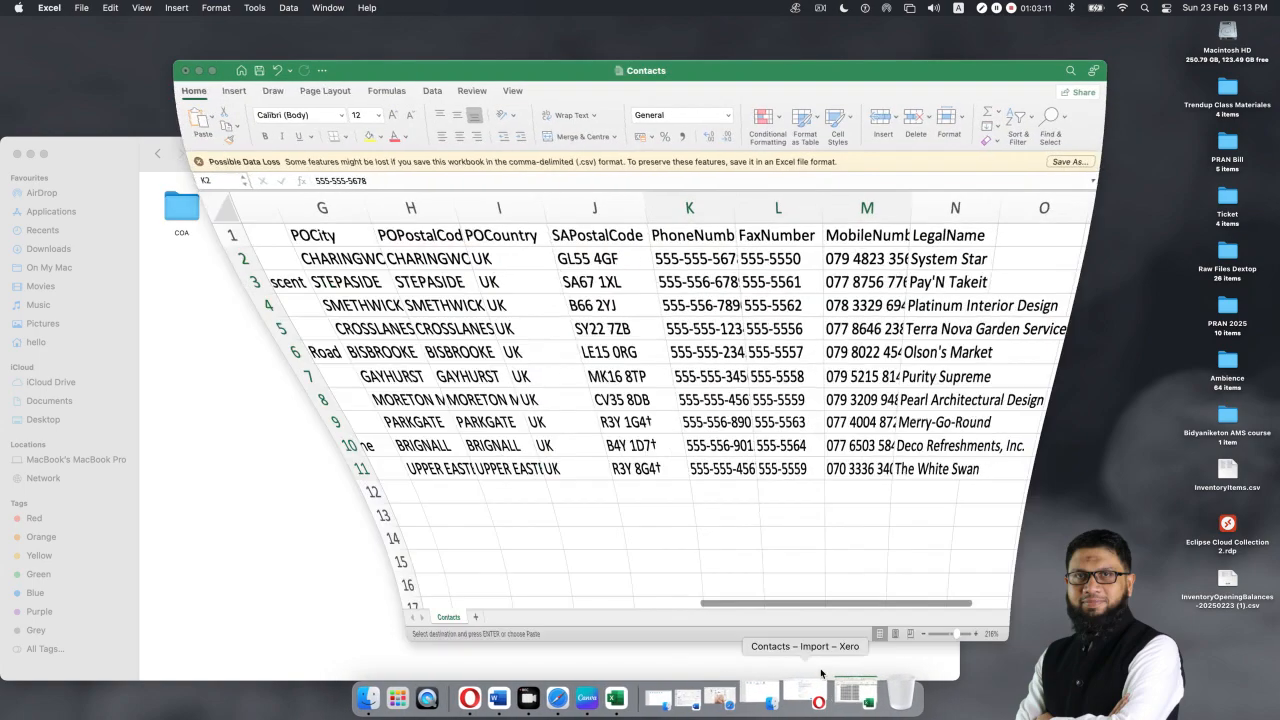
pyautogui.hscroll(4, 785, 398)
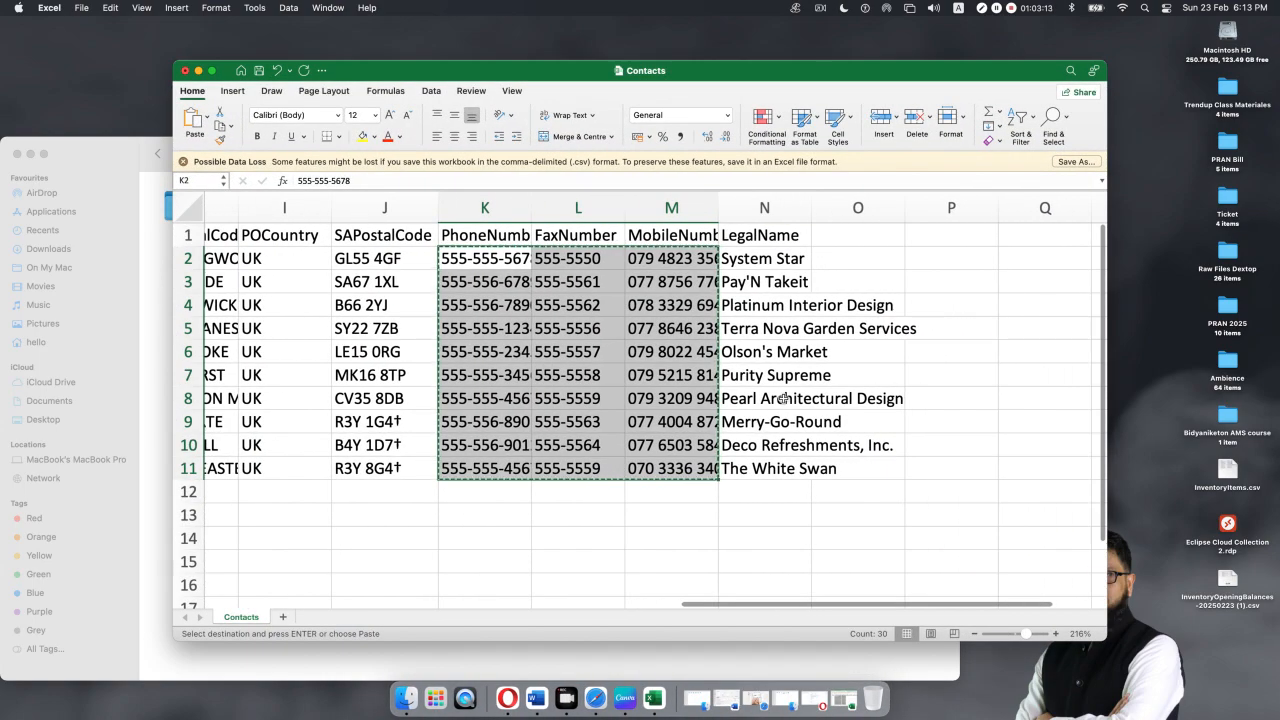
pyautogui.hscroll(3, 785, 398)
pyautogui.moveTo(598, 258); pyautogui.dragTo(614, 466)
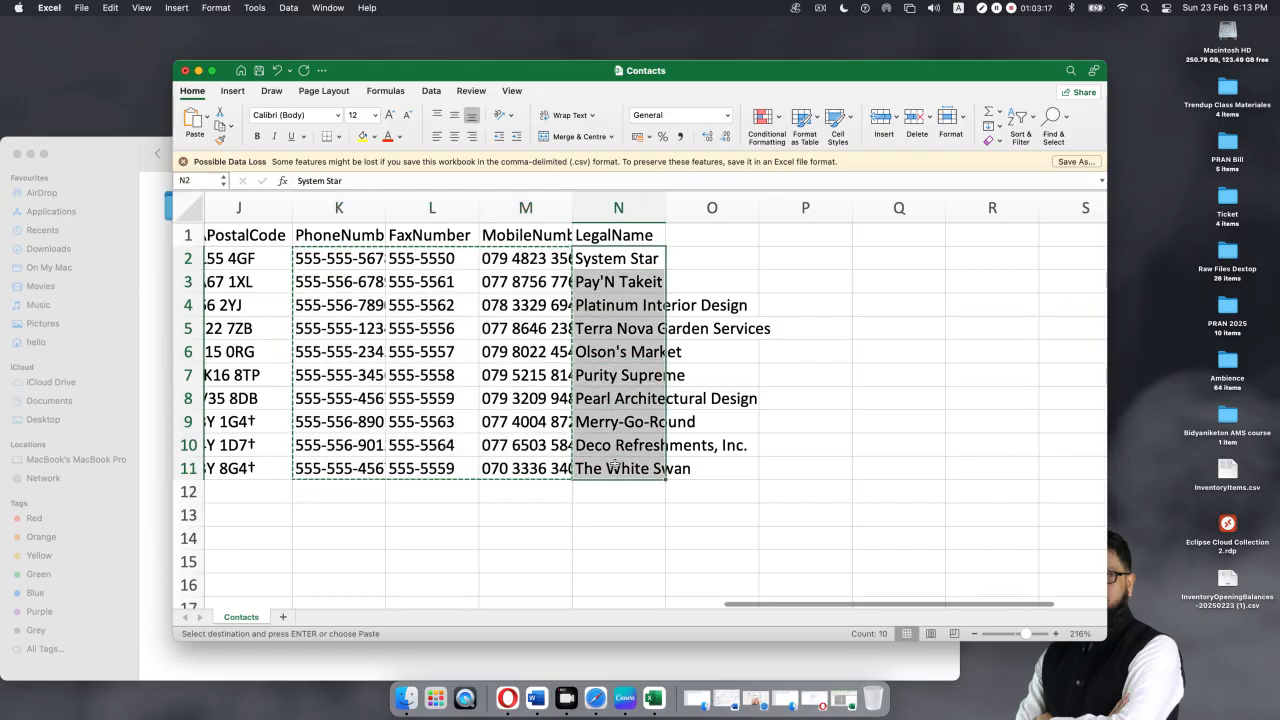
pyautogui.press('super+c')
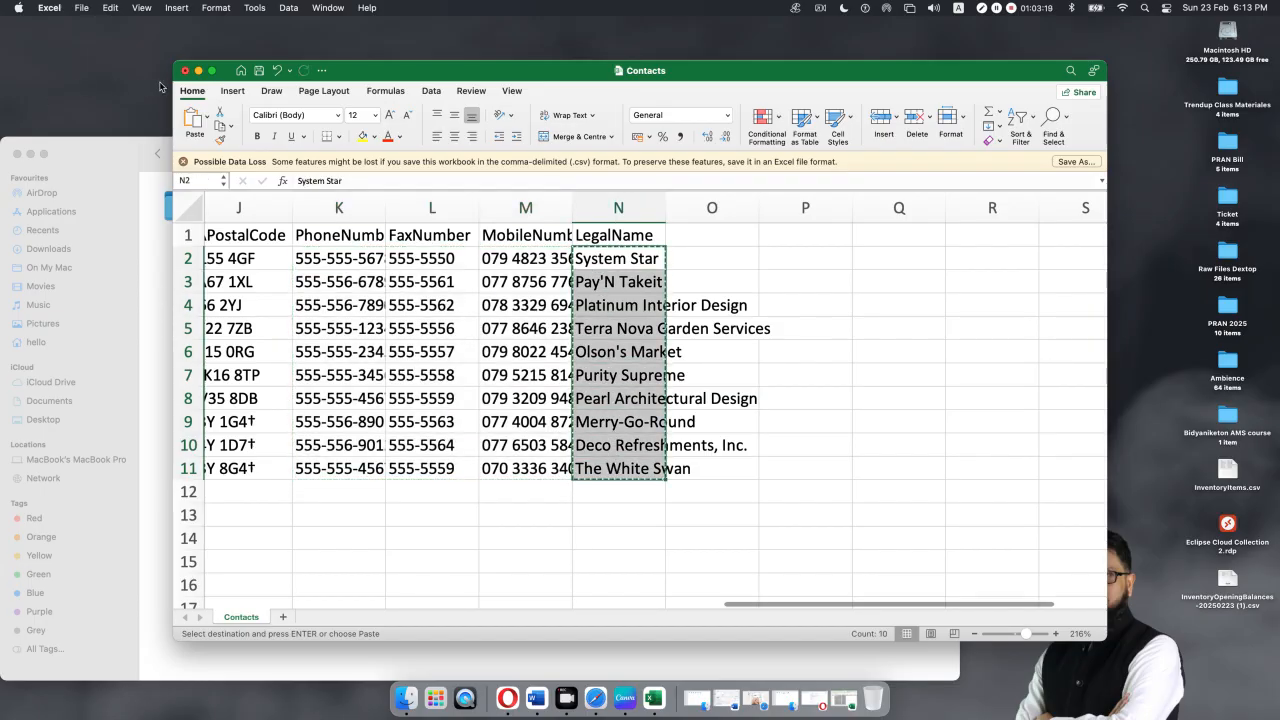
# - Paste the copied legal names into the LegalName column of ContactsTemplate (3) starting at cell AJ2
pyautogui.click(198, 71)
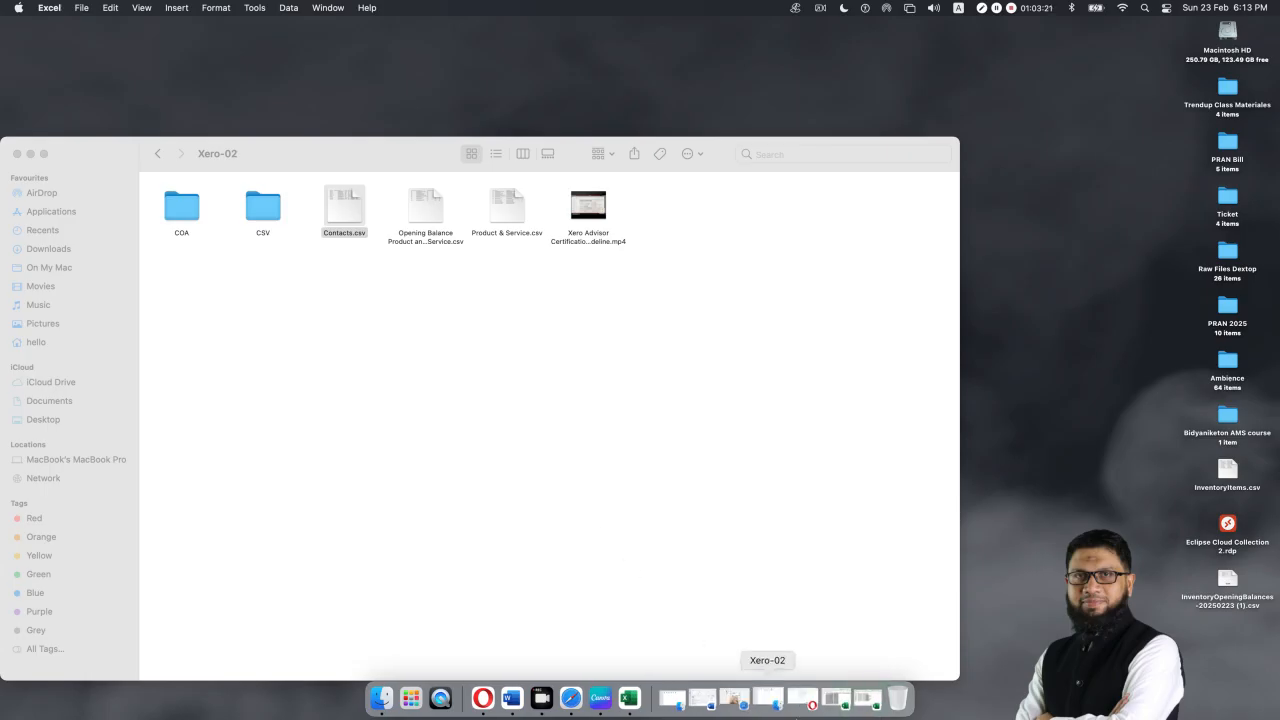
pyautogui.click(857, 698)
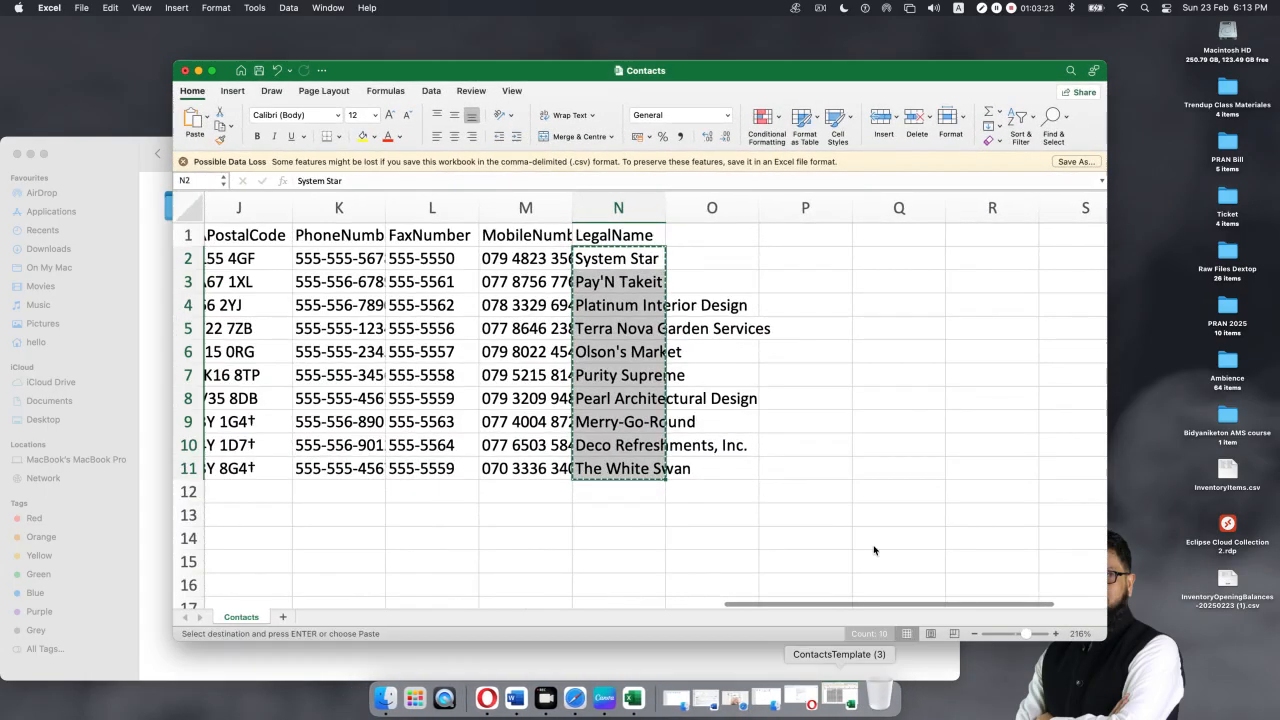
pyautogui.click(843, 698)
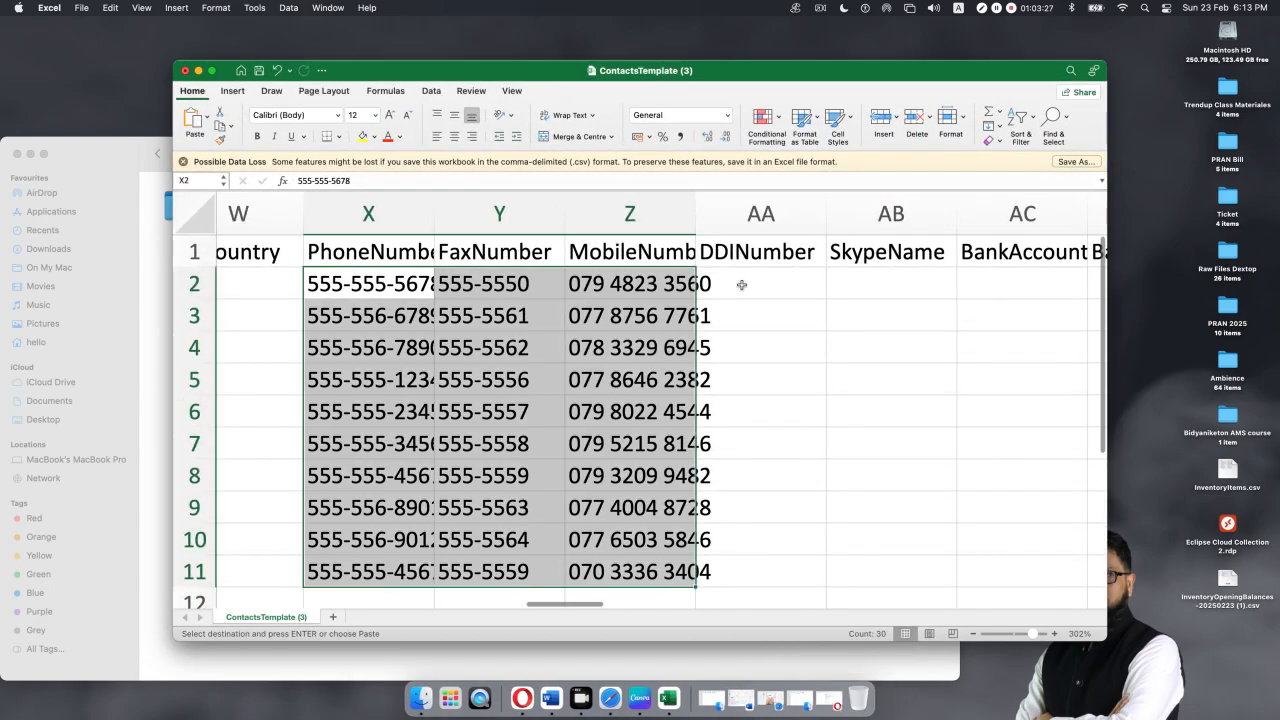
pyautogui.hscroll(3, 740, 280)
pyautogui.hscroll(5, 741, 285)
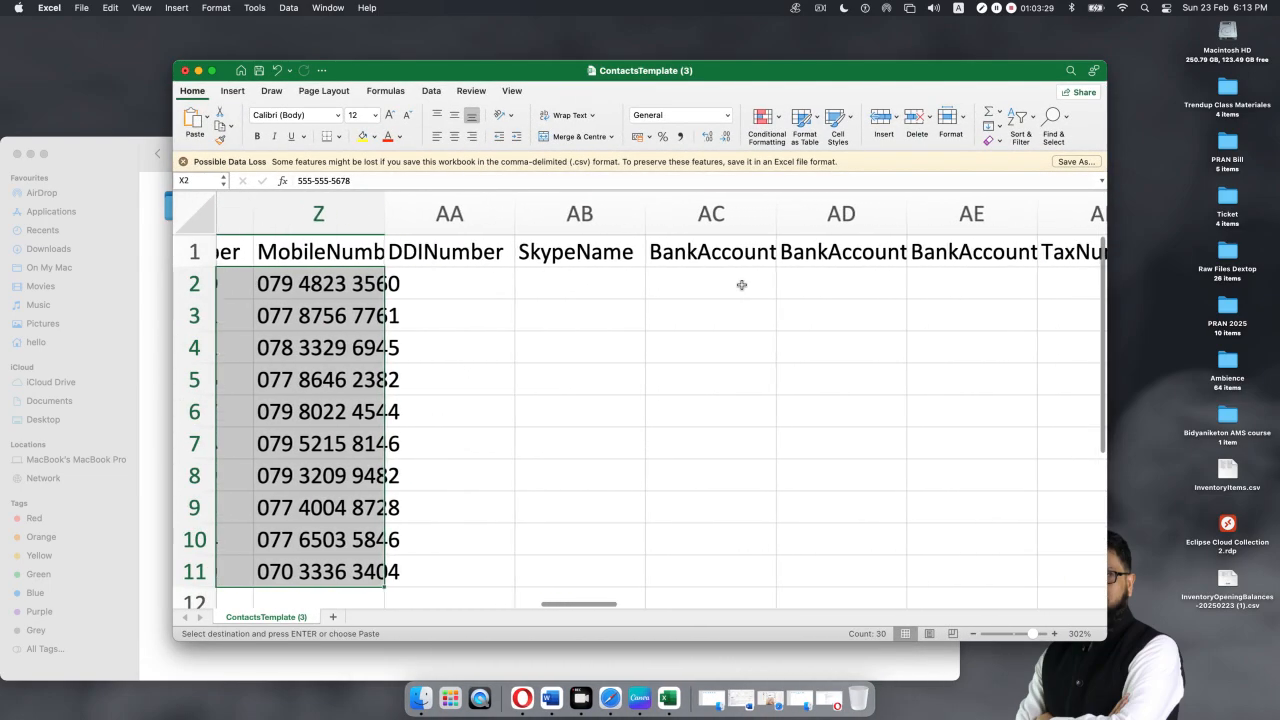
pyautogui.hscroll(5, 741, 285)
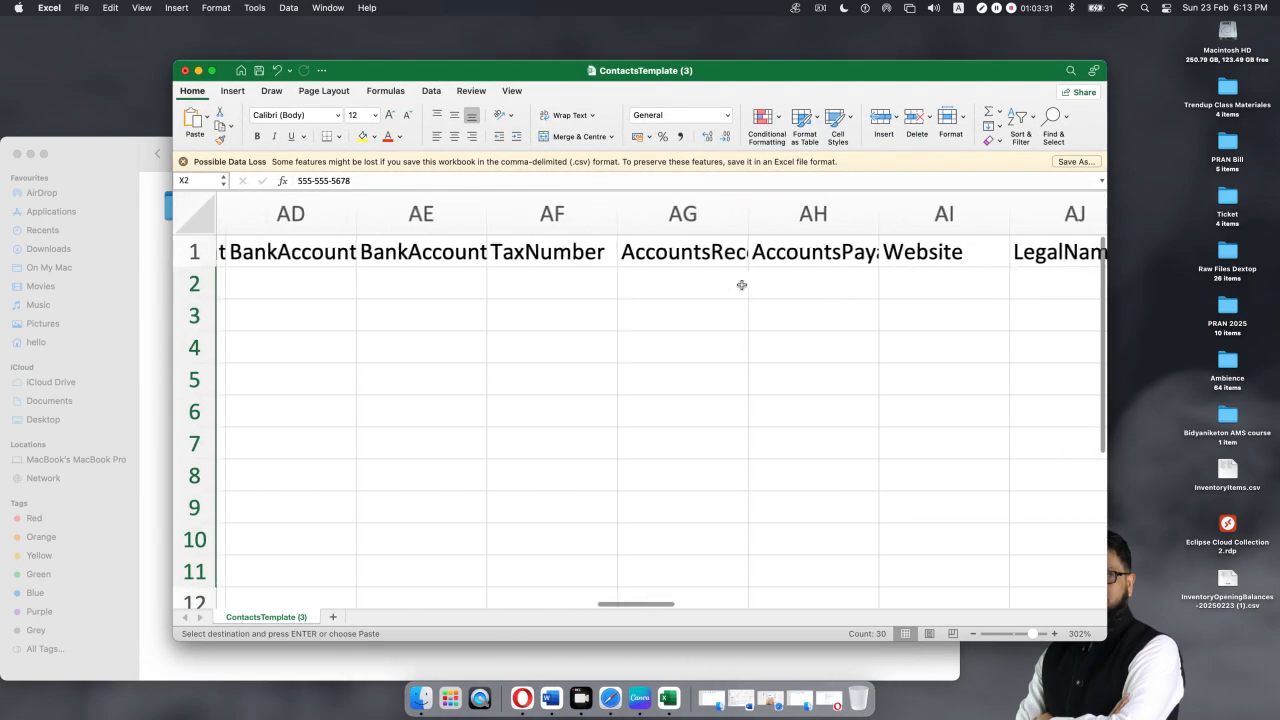
pyautogui.click(867, 279)
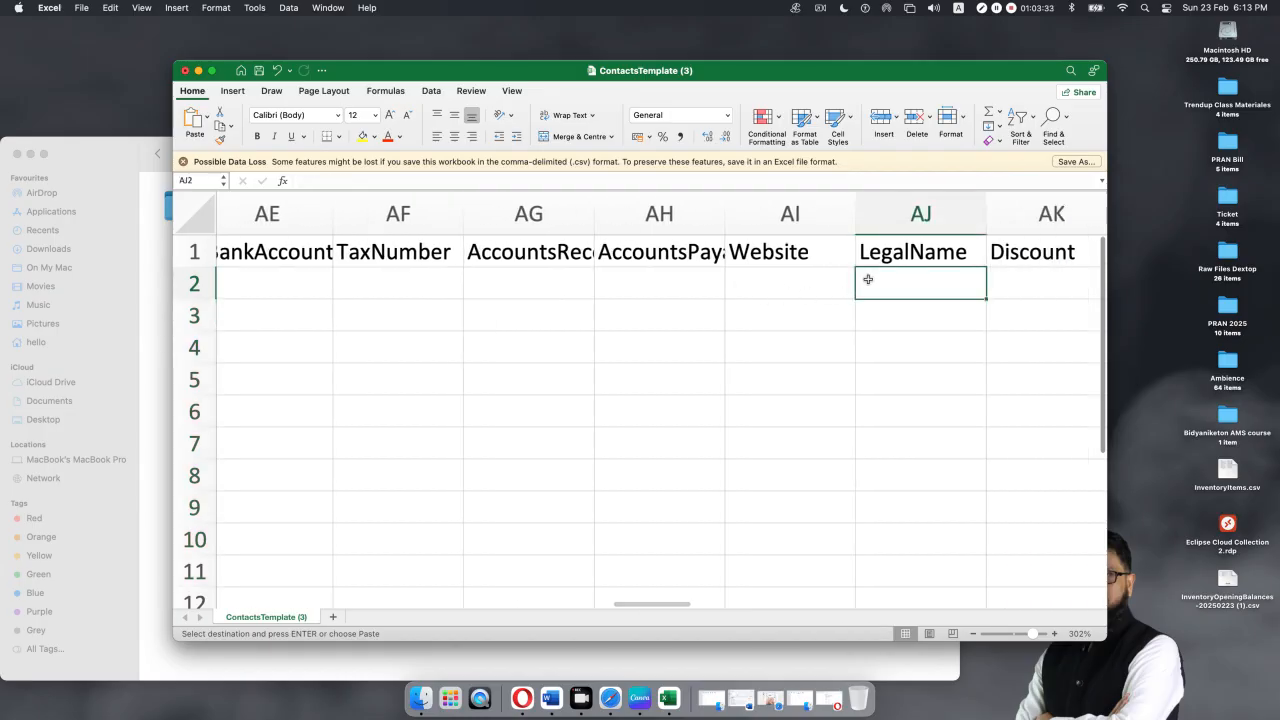
pyautogui.press('super+v')
pyautogui.click(638, 338)
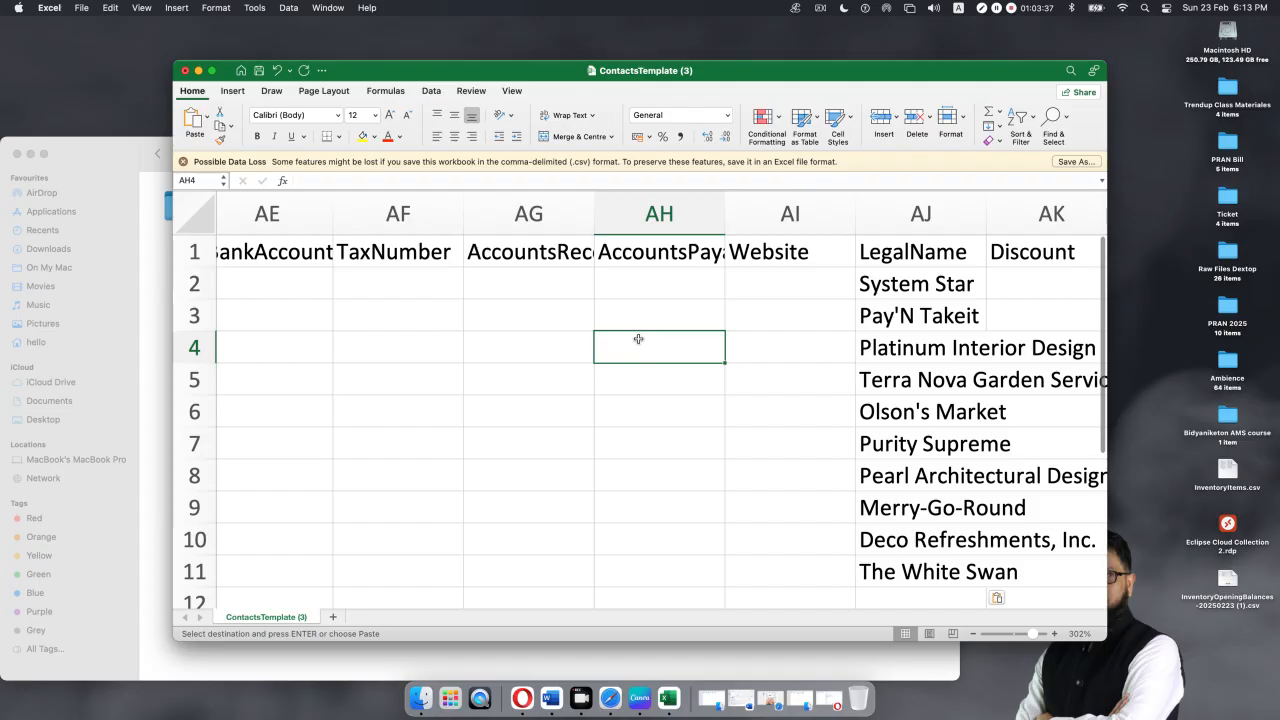
# - Review the filled template across its columns, from LegalName out to the tracking and branding fields and back to ContactName
pyautogui.hscroll(5, 685, 373)
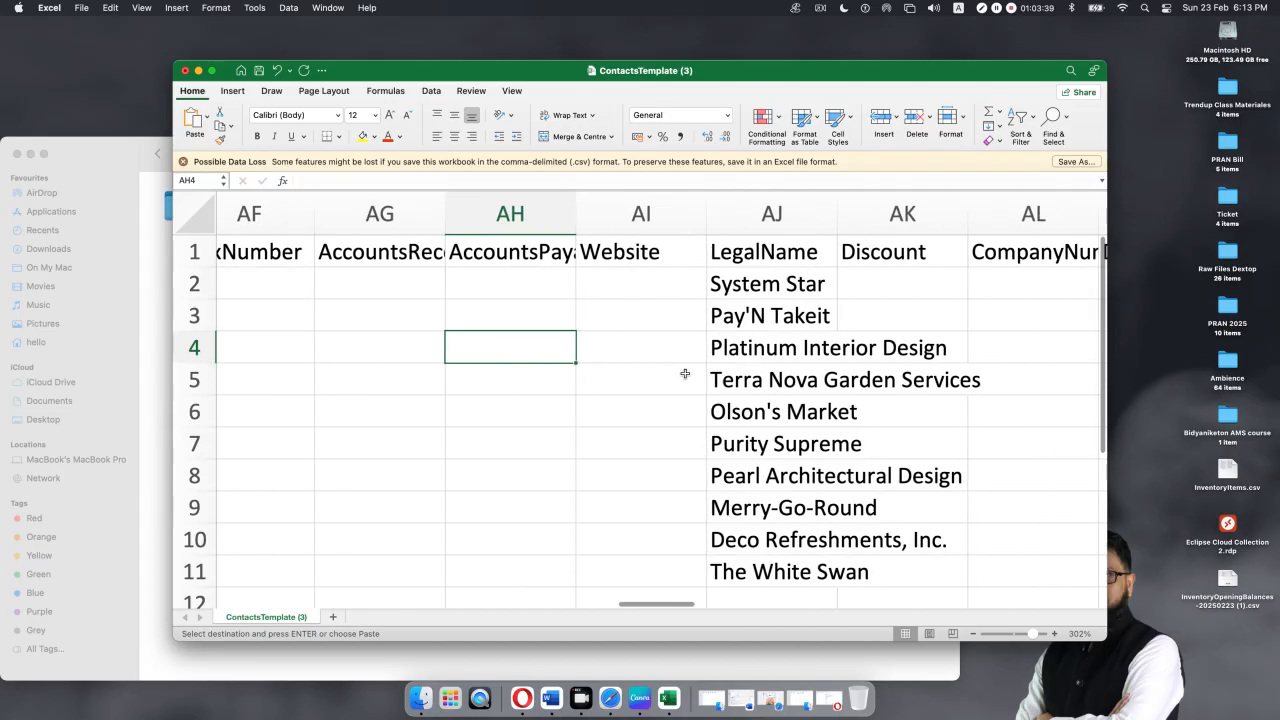
pyautogui.hscroll(10, 685, 373)
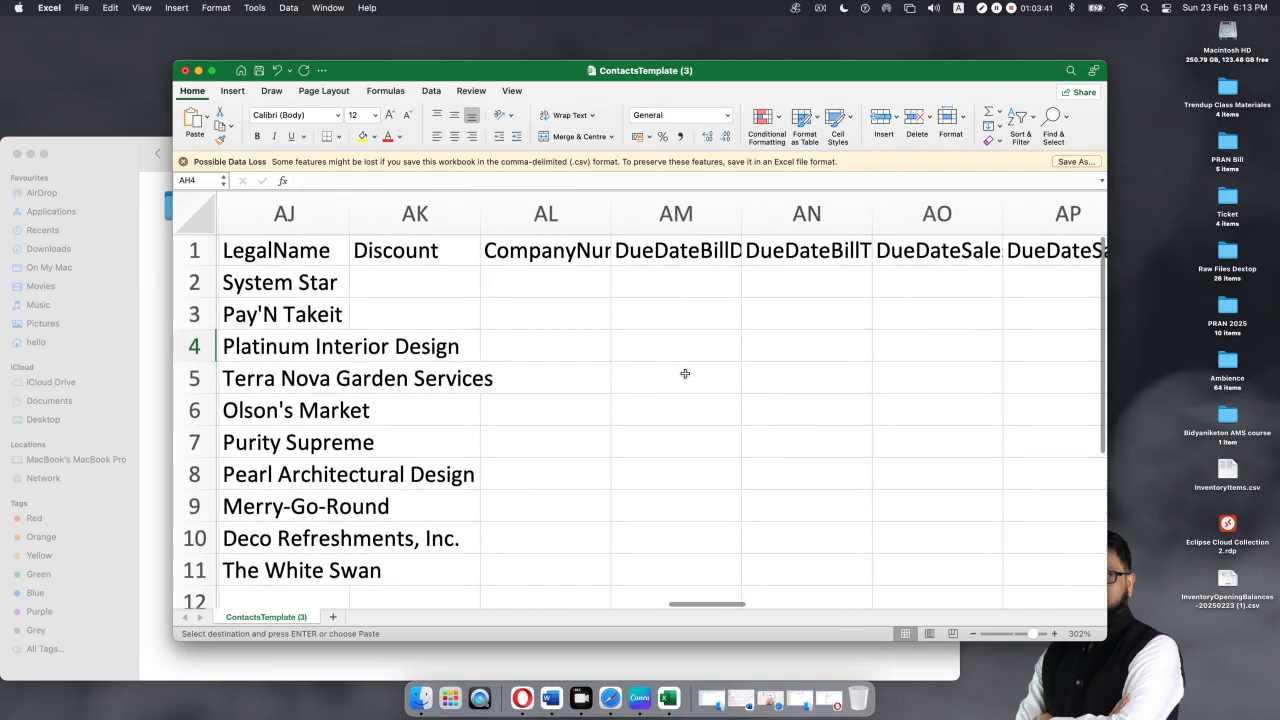
pyautogui.hscroll(4, 685, 373)
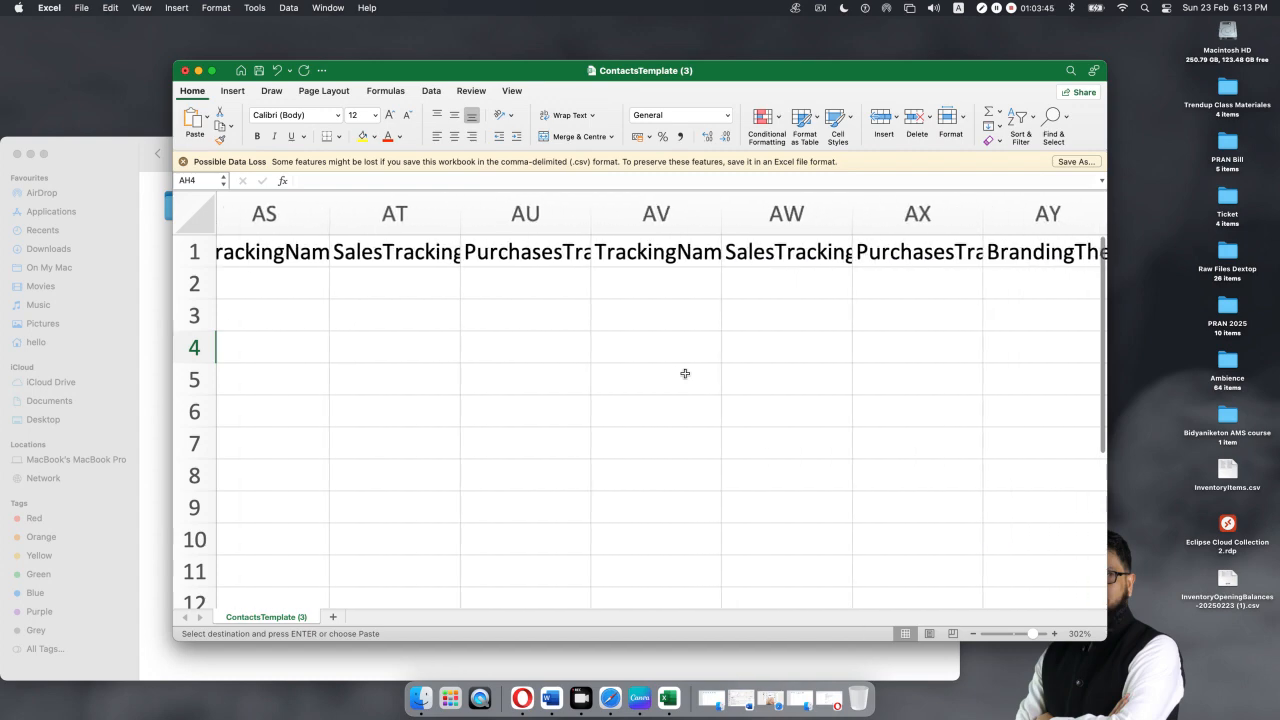
pyautogui.hscroll(-20, 685, 373)
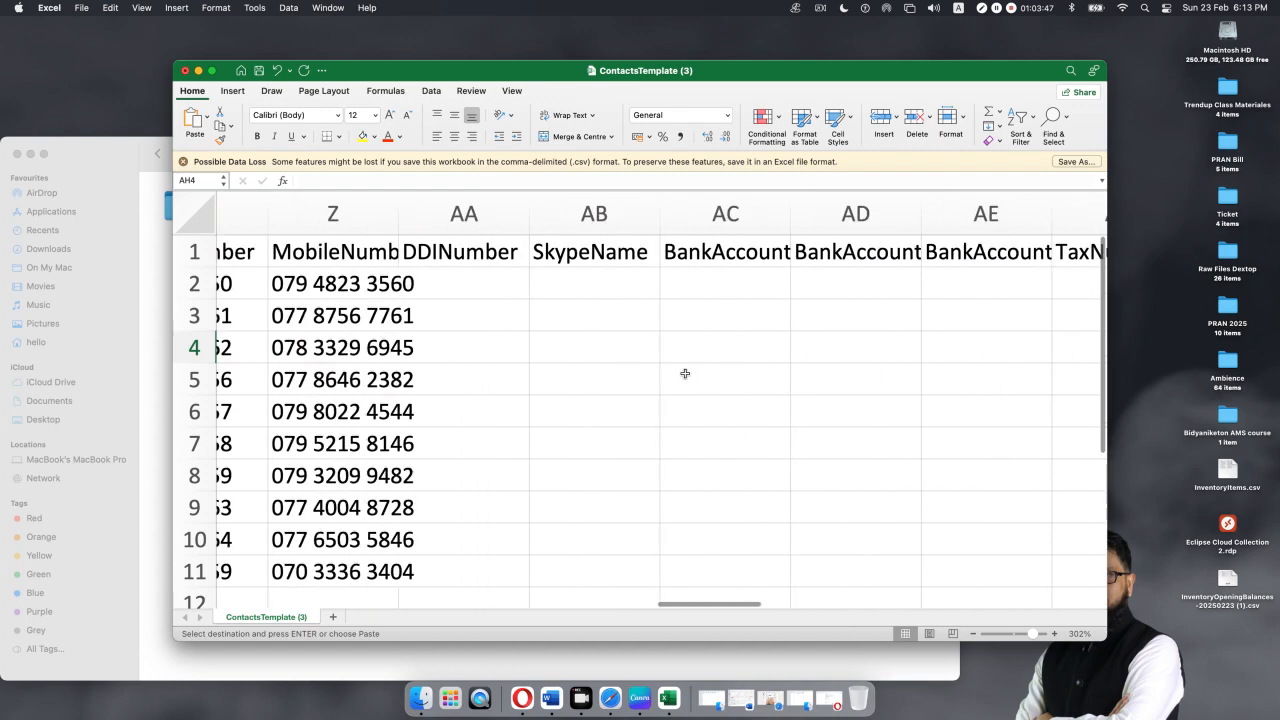
pyautogui.hscroll(-15, 685, 373)
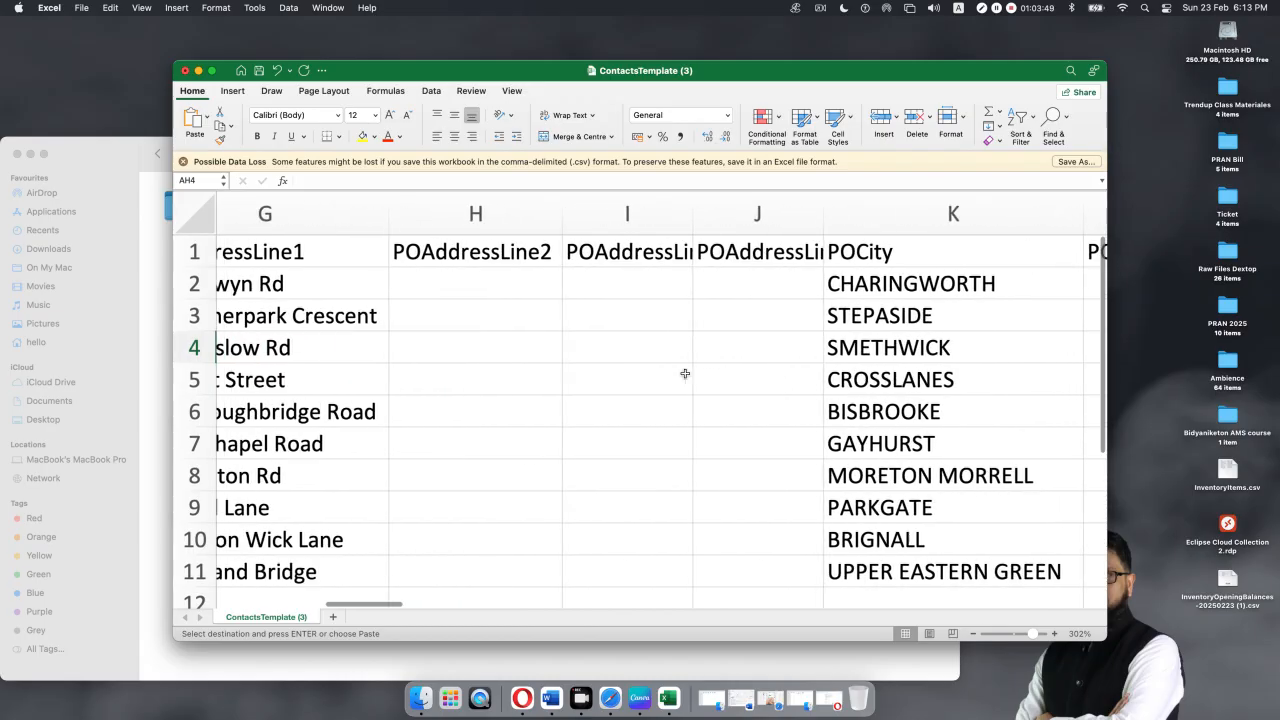
pyautogui.hscroll(-10, 685, 373)
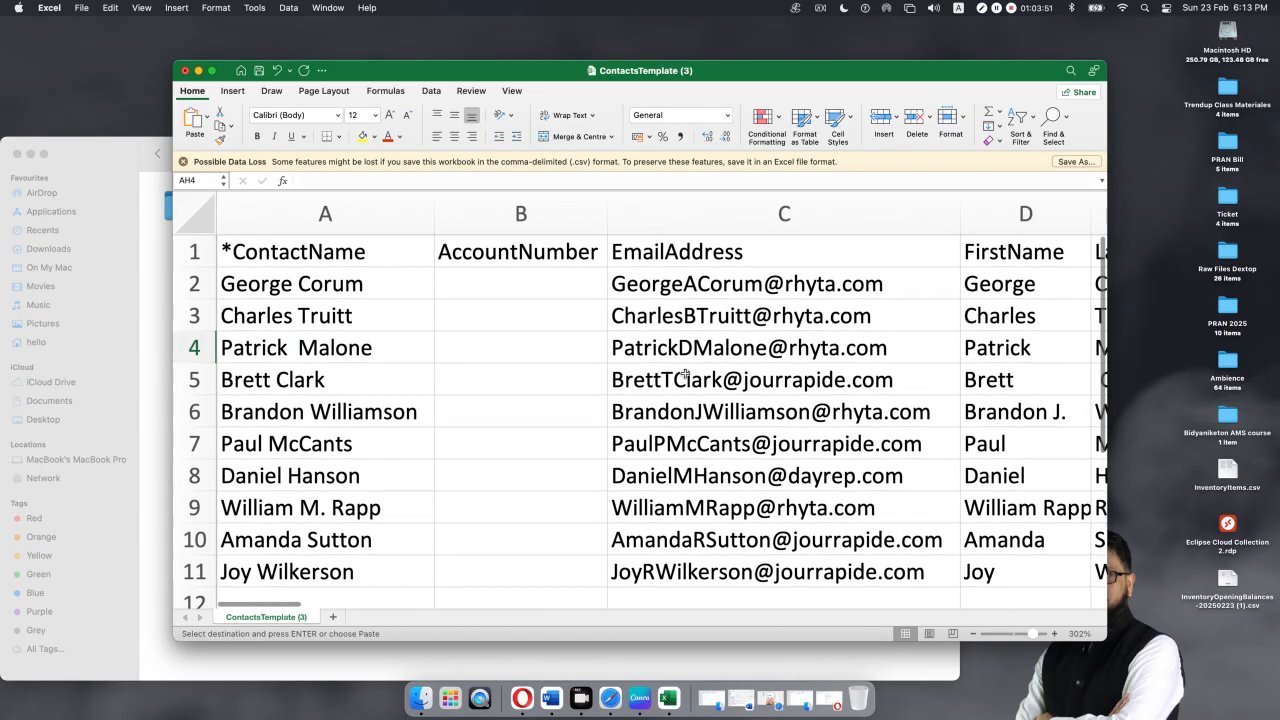
pyautogui.hscroll(1, 685, 375)
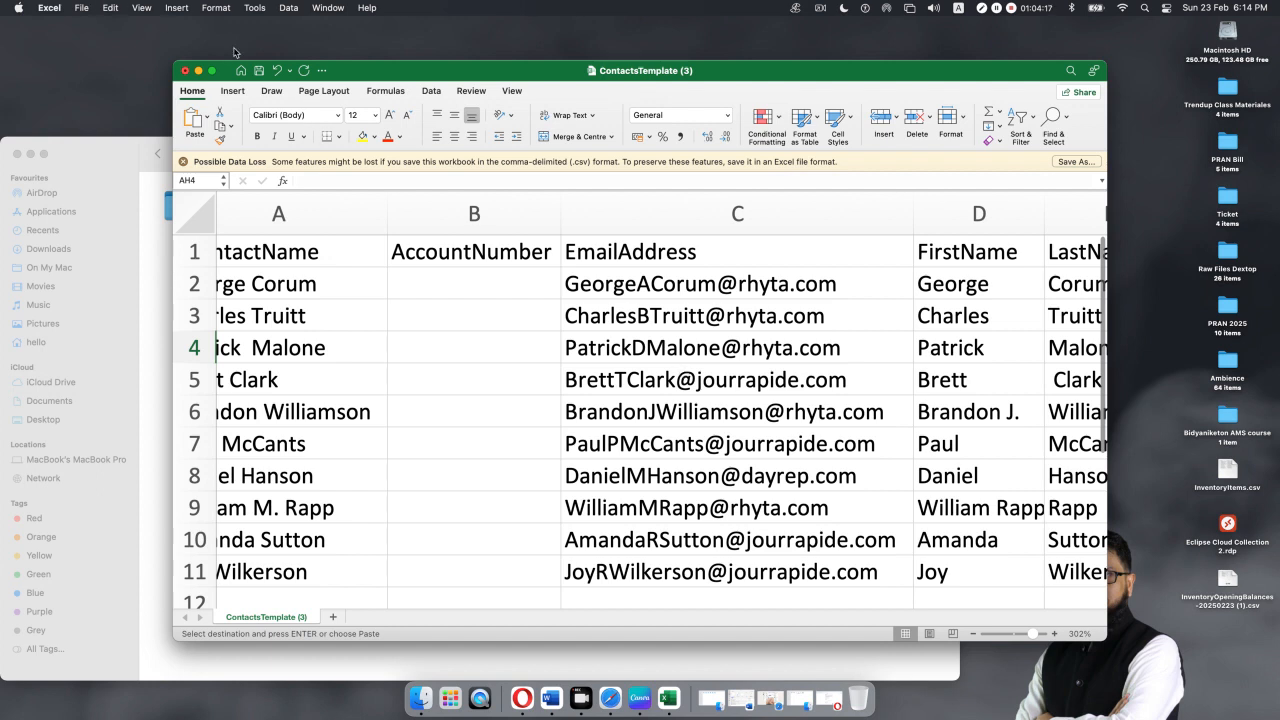
# - Save the filled template to the Desktop as ContactsTemplate (3).csv in comma-separated values format
pyautogui.click(81, 8)
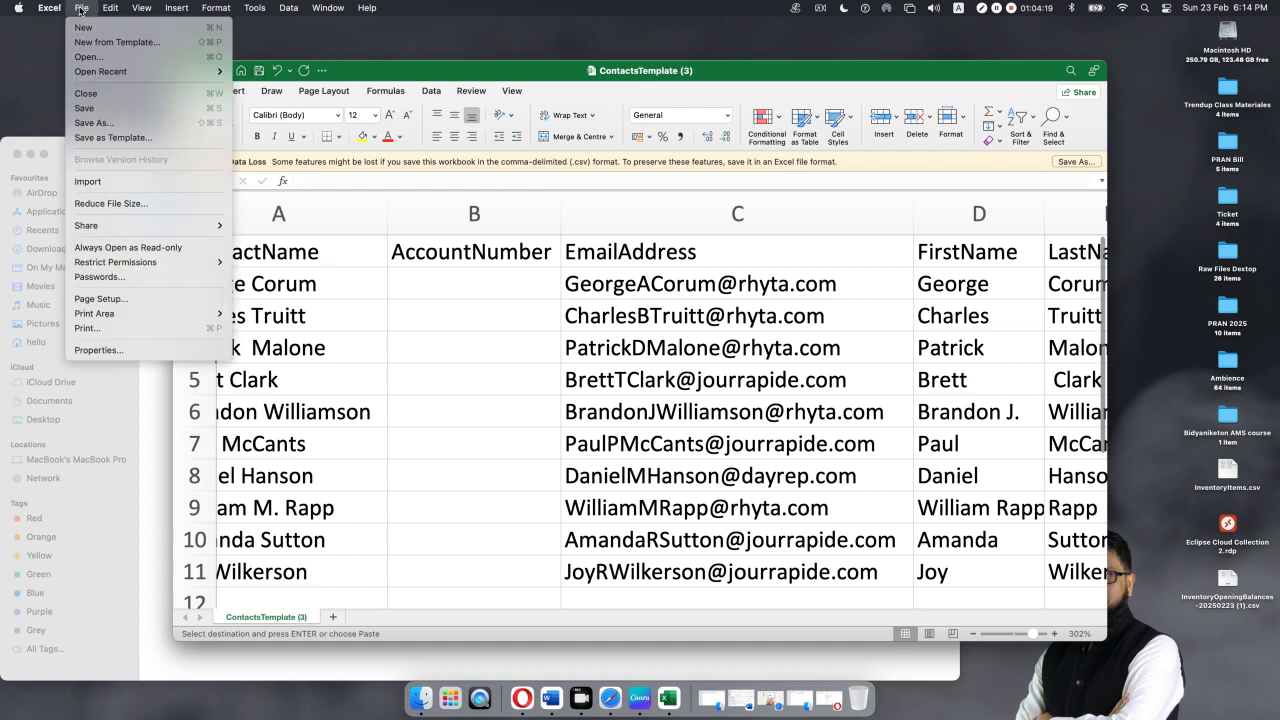
pyautogui.click(104, 124)
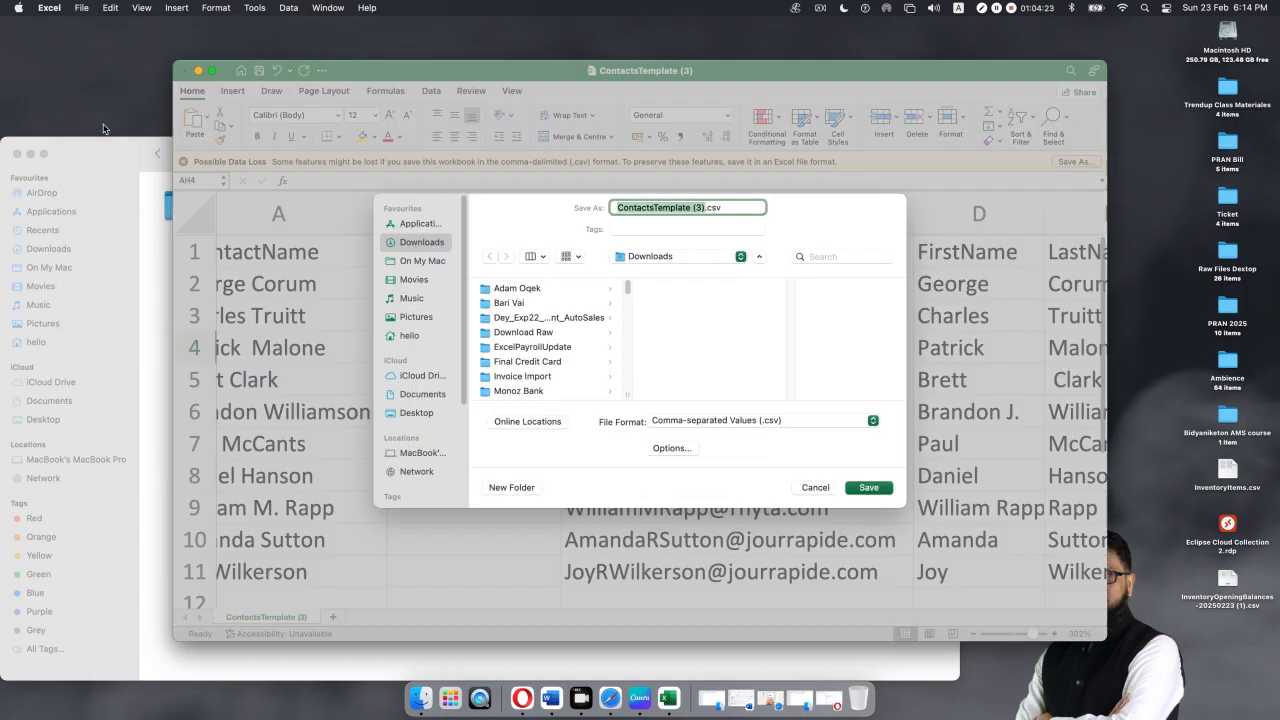
pyautogui.click(410, 413)
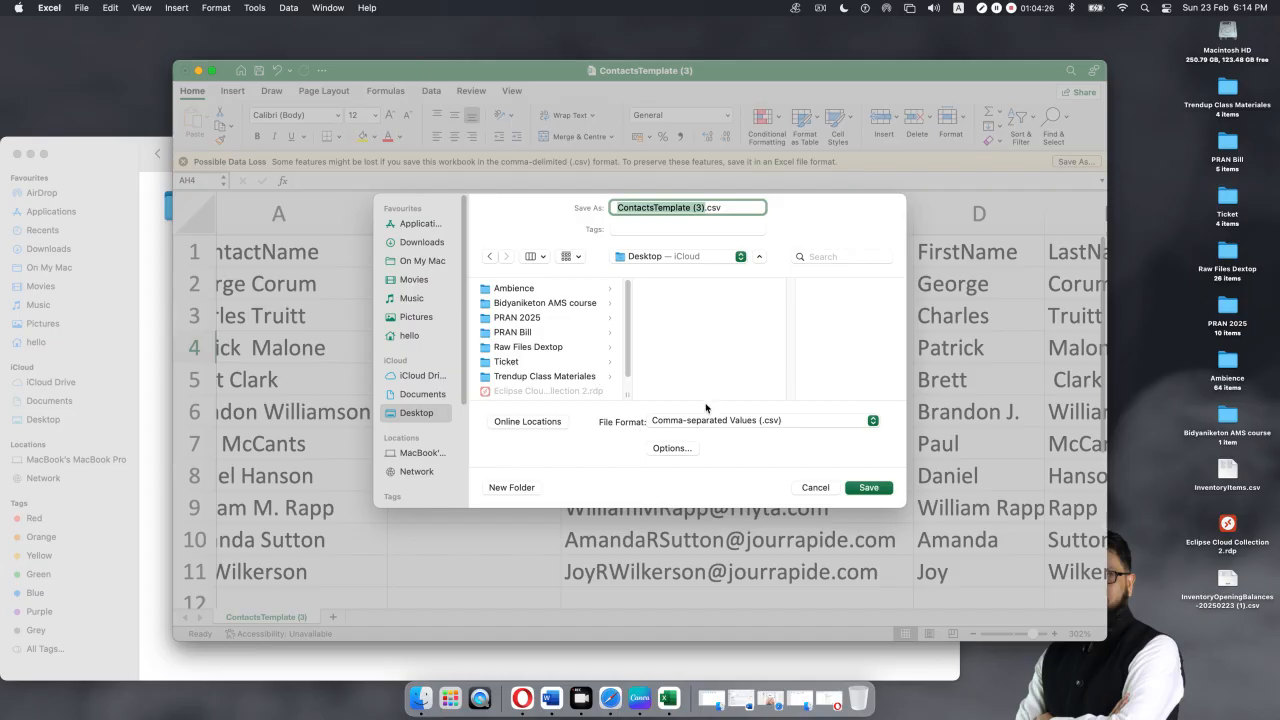
pyautogui.click(864, 489)
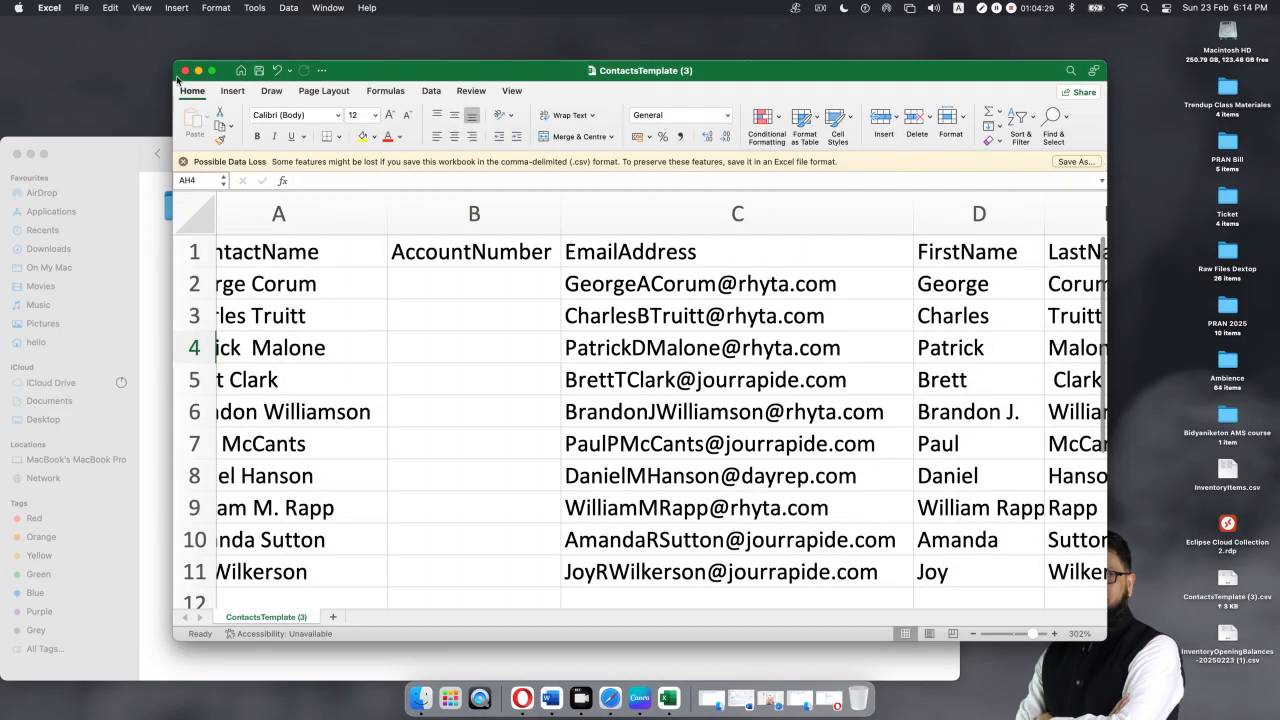
# - Close both the template and Contacts workbooks, discarding the changes to Contacts.csv
pyautogui.click(185, 71)
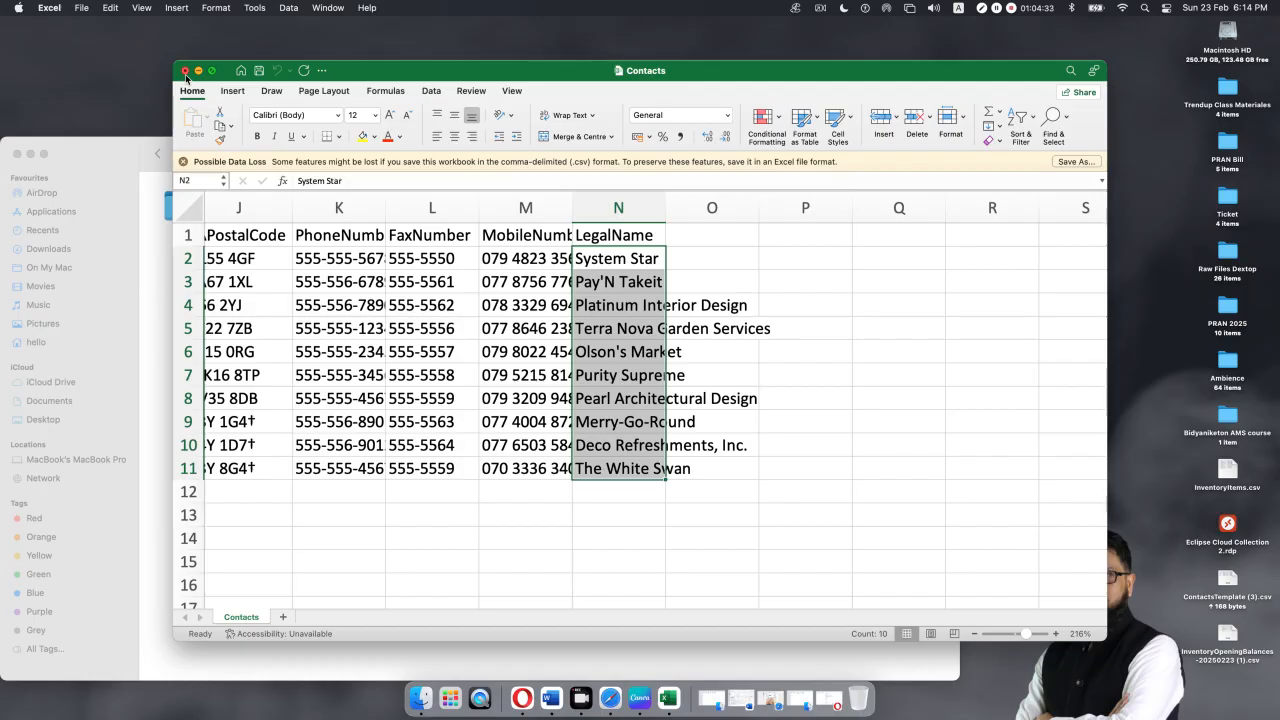
pyautogui.click(185, 71)
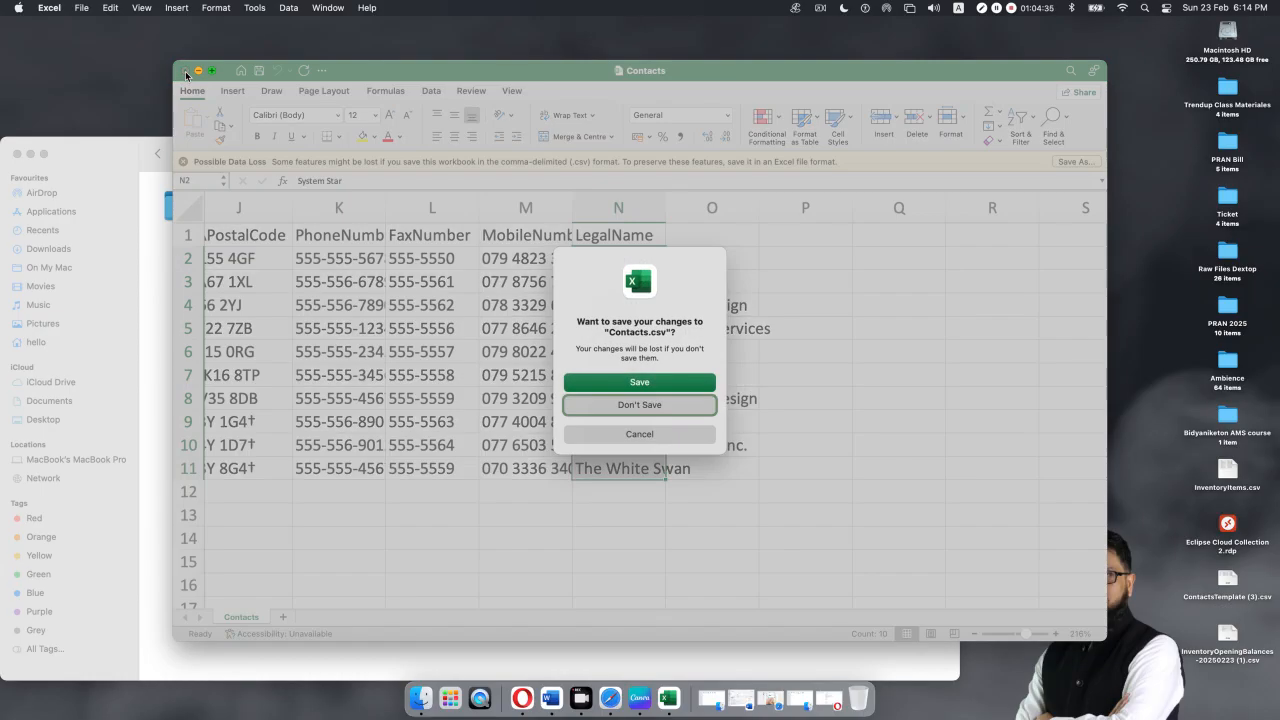
pyautogui.click(586, 402)
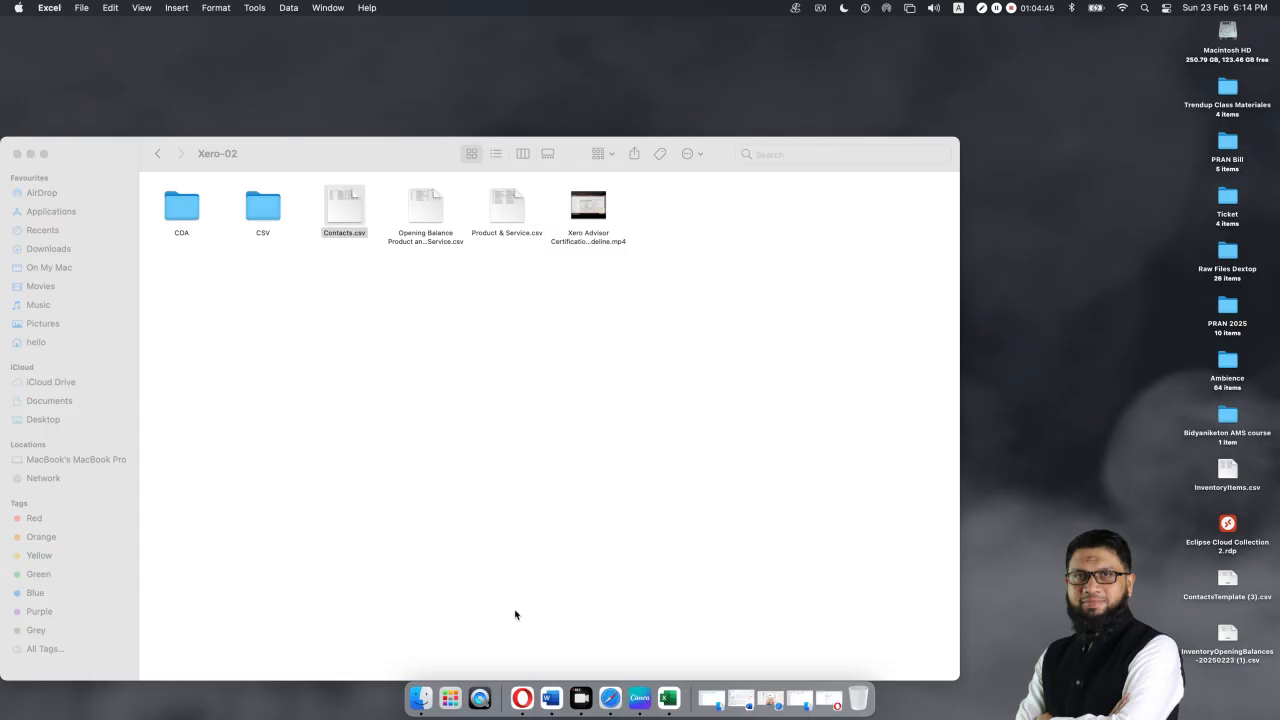
# - Switch to Xero's contact import page in Opera and choose ContactsTemplate (3).csv from the Desktop as the file to upload
pyautogui.click(519, 688)
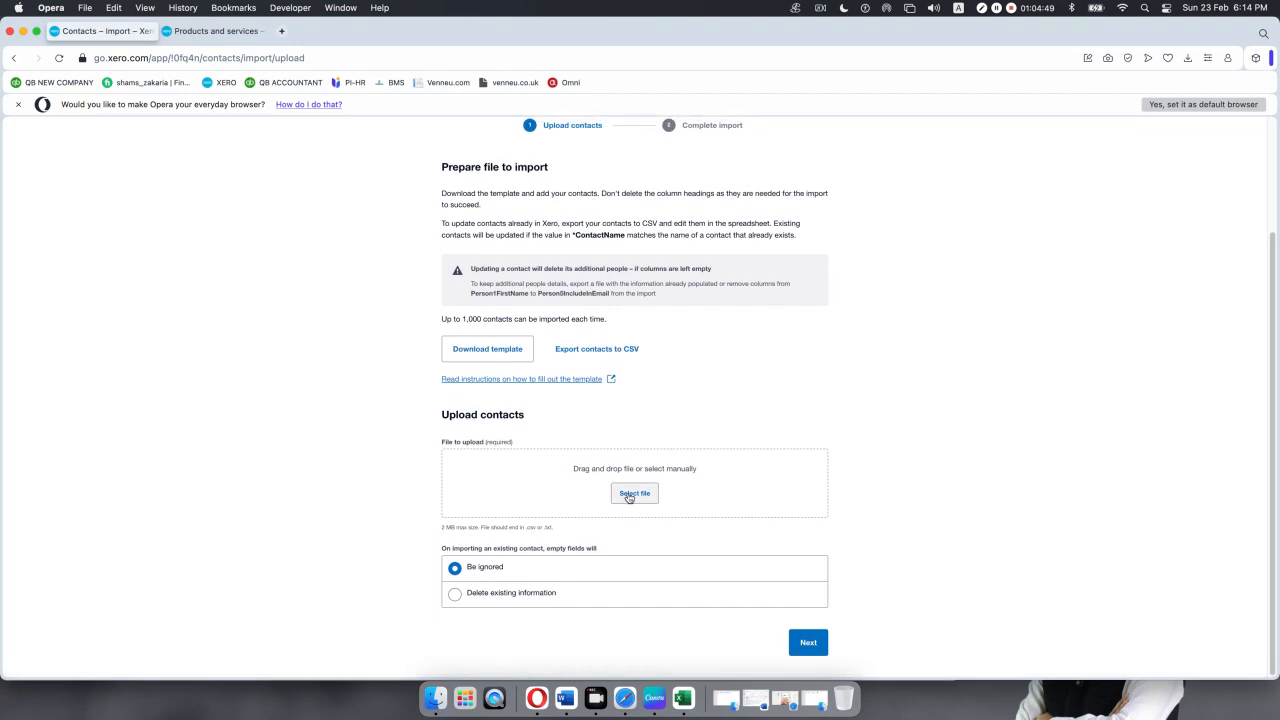
pyautogui.click(634, 491)
pyautogui.click(420, 450)
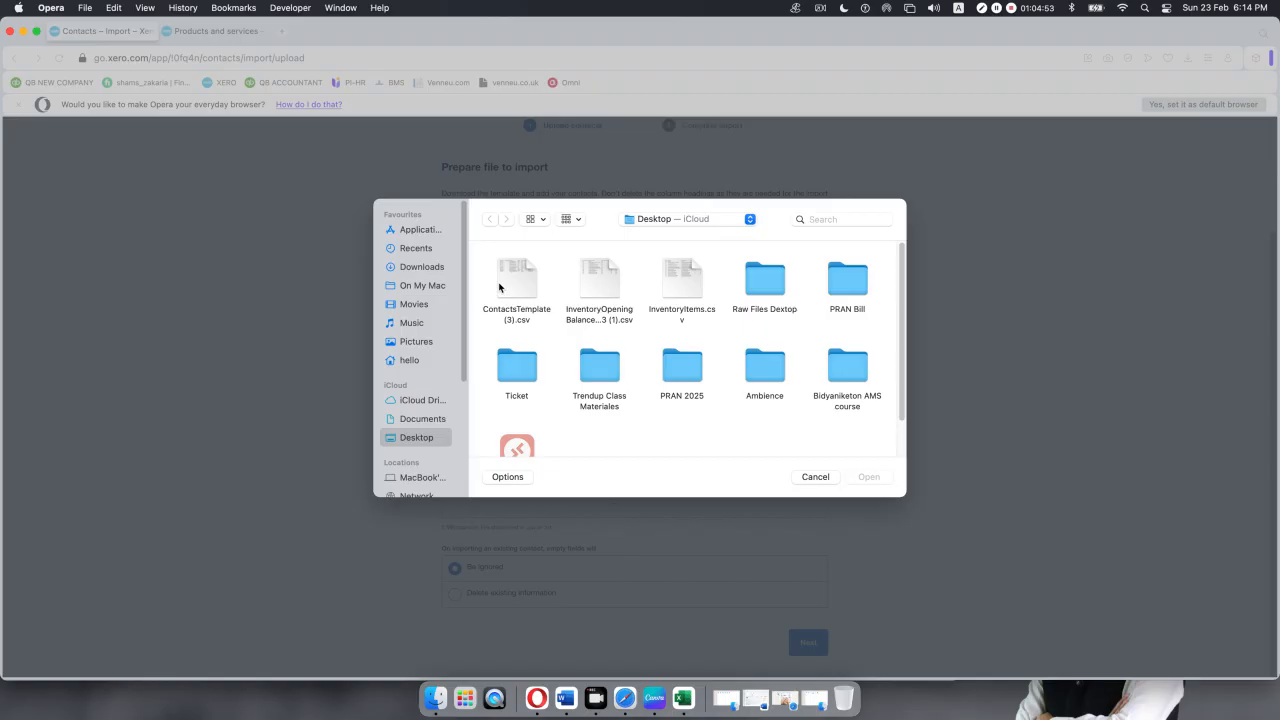
pyautogui.click(500, 287)
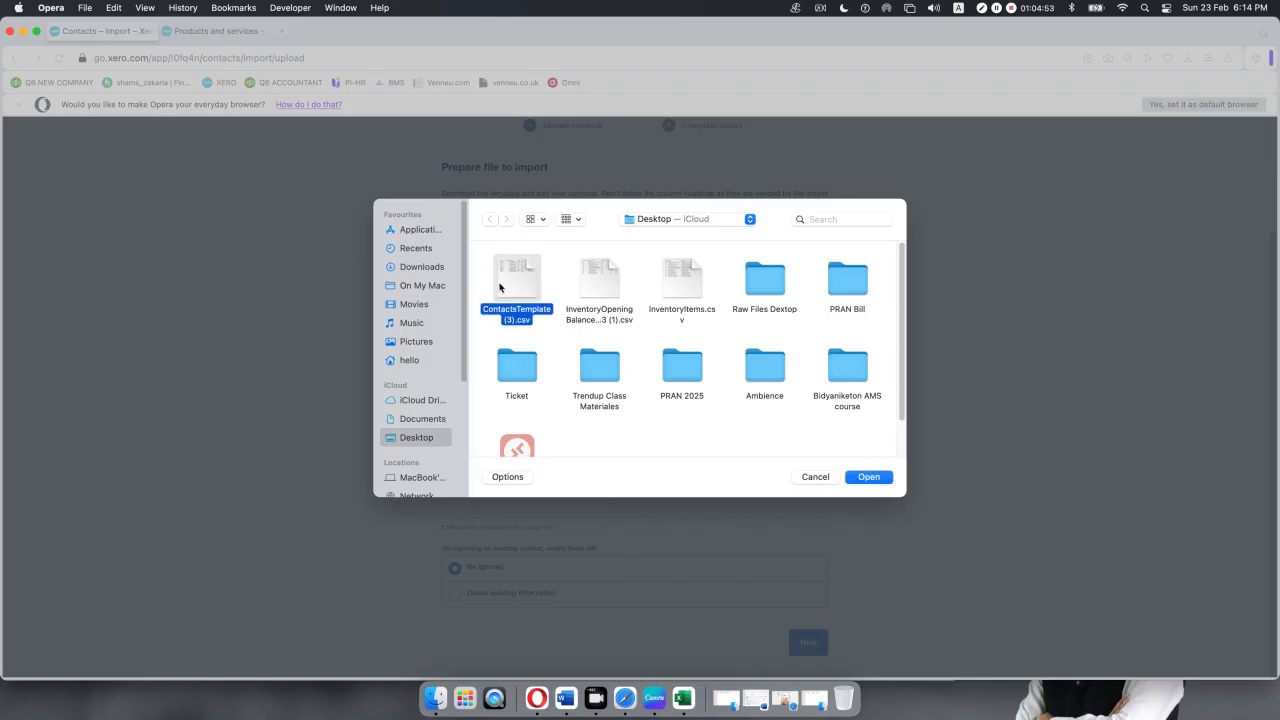
pyautogui.click(866, 479)
# - Continue to the import summary with empty fields ignored for existing contacts, and complete the contact import
pyautogui.scroll(-2, 866, 487)
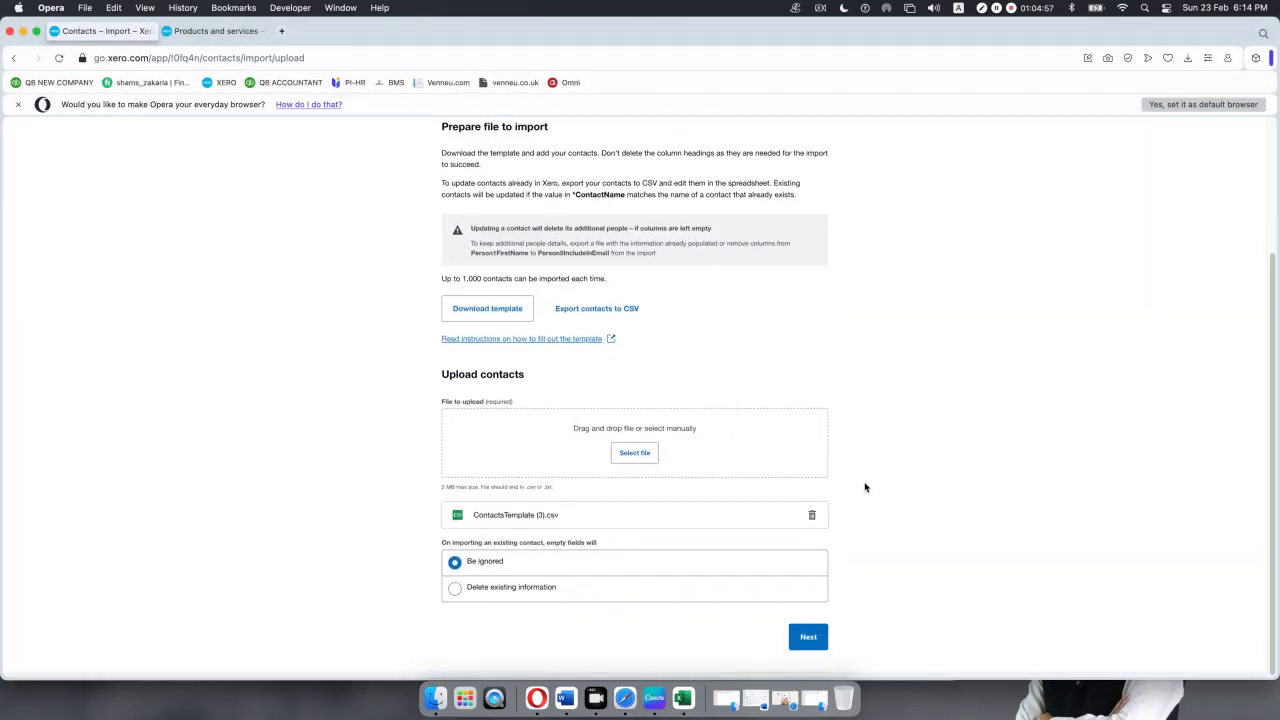
pyautogui.click(808, 653)
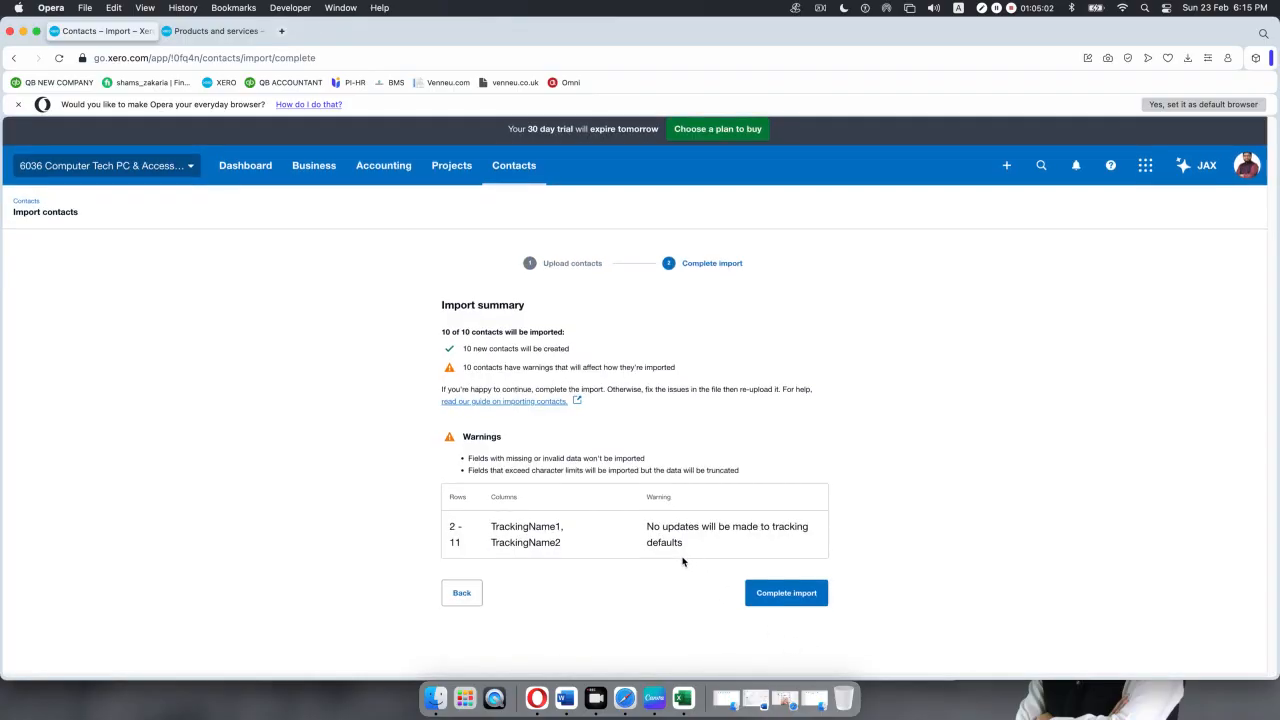
pyautogui.click(776, 607)
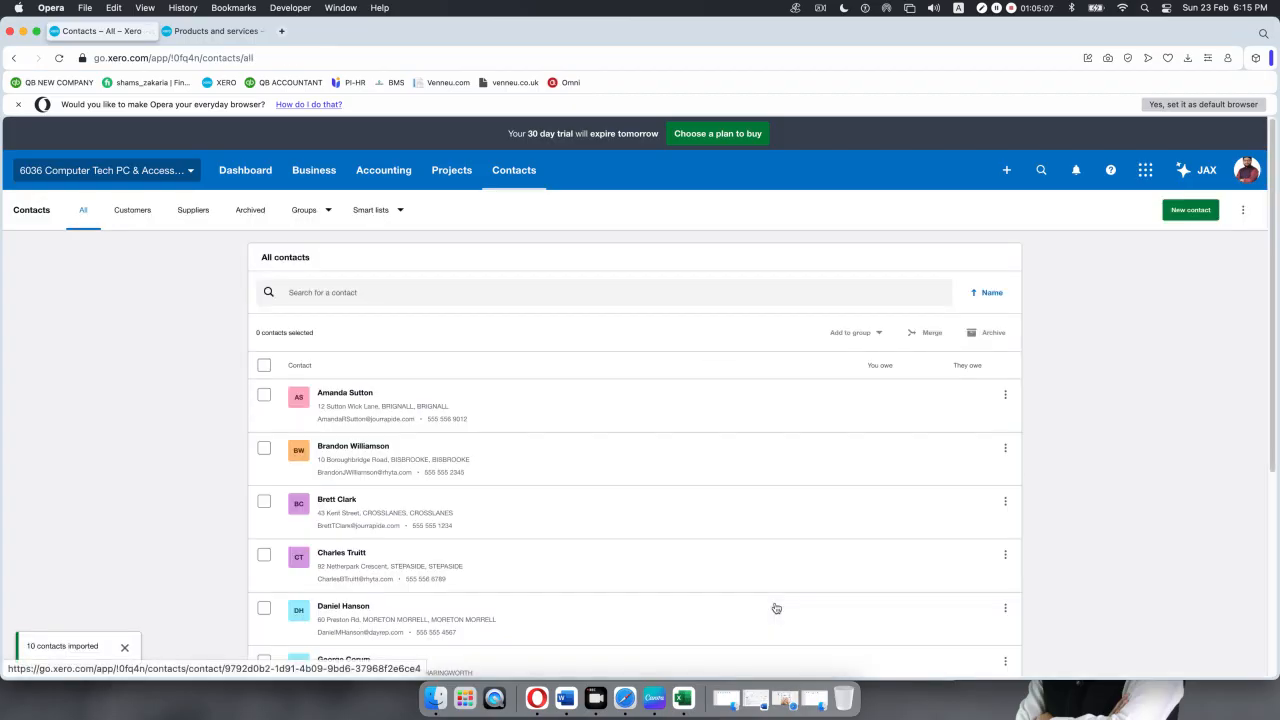
# - Examine the names, addresses, emails and phone numbers of the imported entries in the All contacts list
pyautogui.scroll(-5, 599, 585)
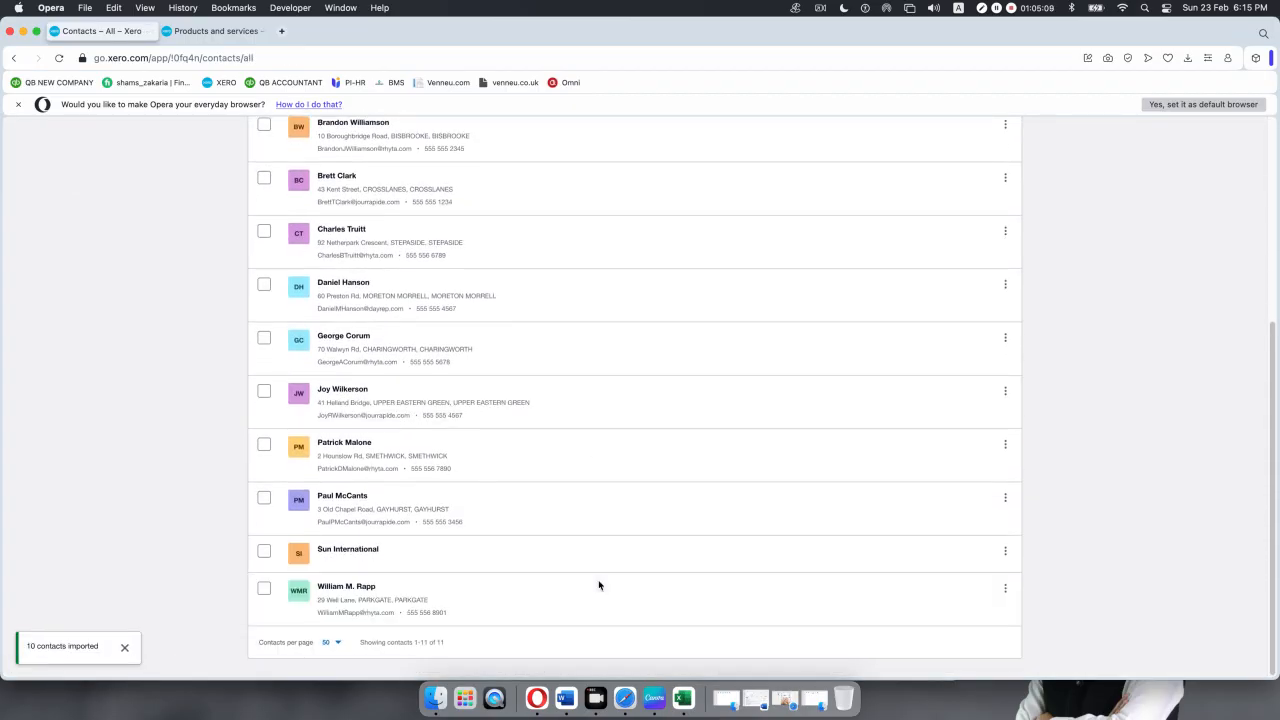
pyautogui.scroll(2, 599, 585)
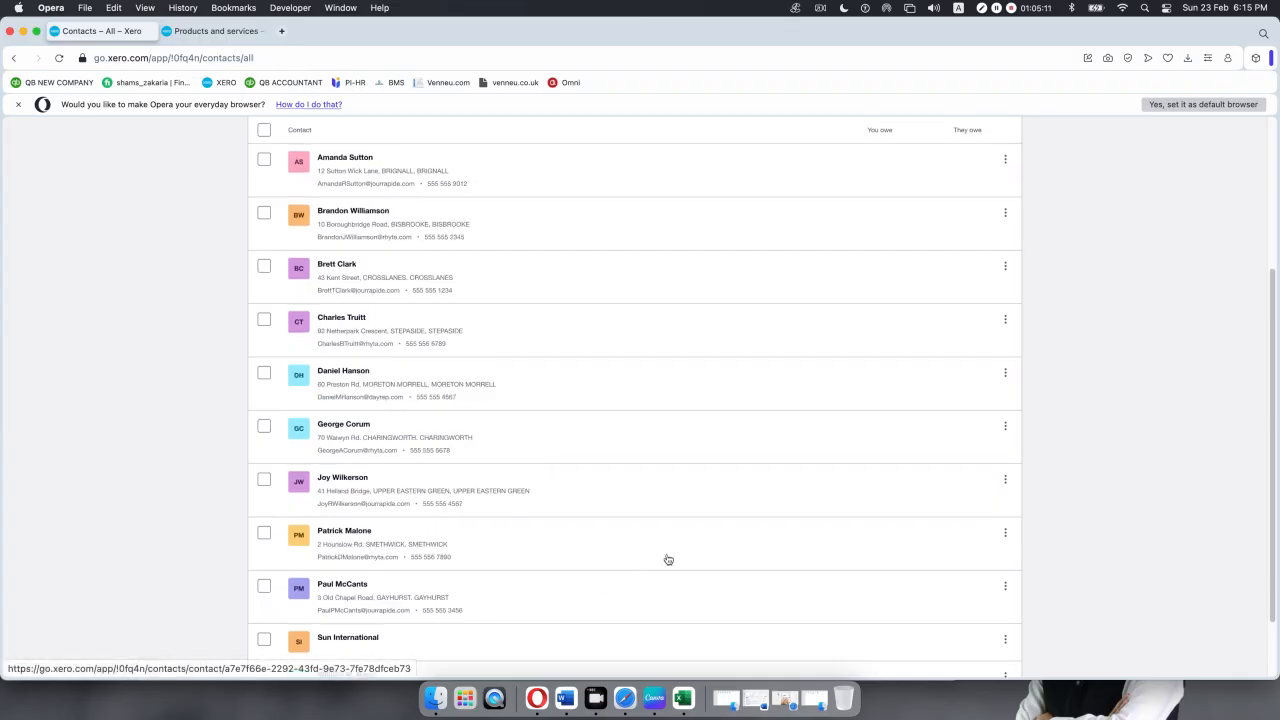
pyautogui.scroll(-2, 668, 560)
pyautogui.scroll(5, 677, 554)
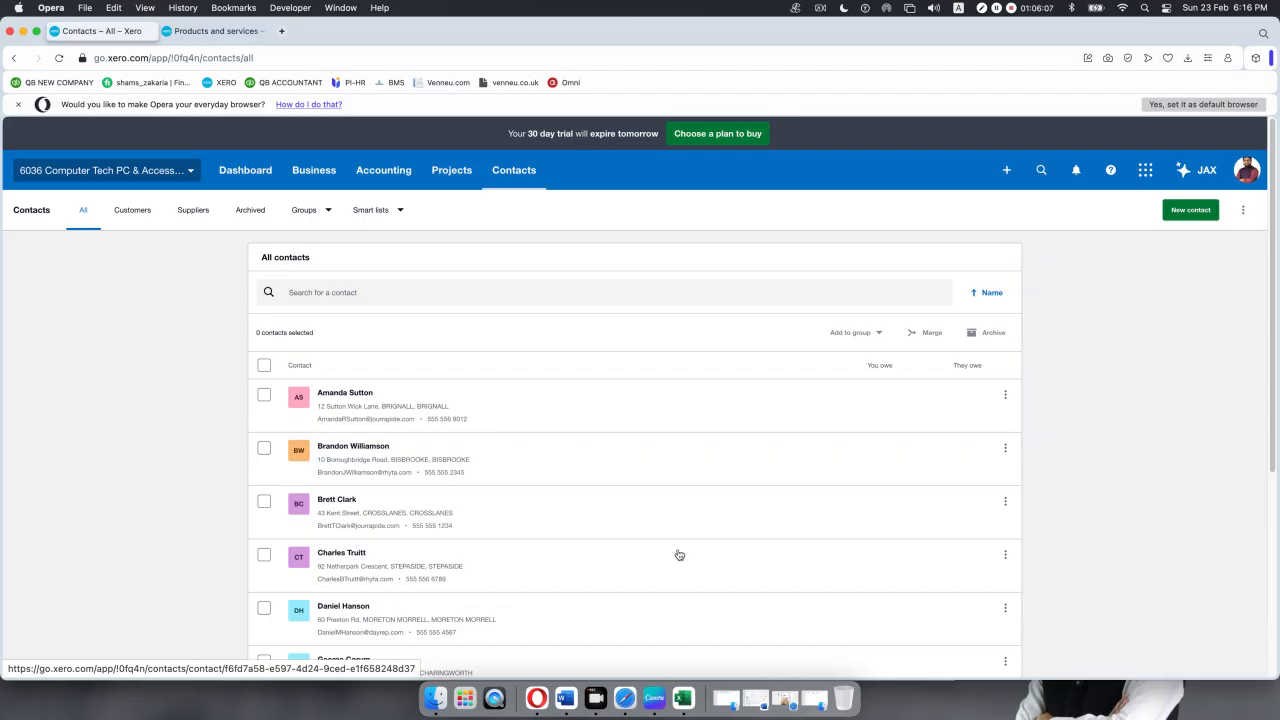
pyautogui.scroll(5, 433, 449)
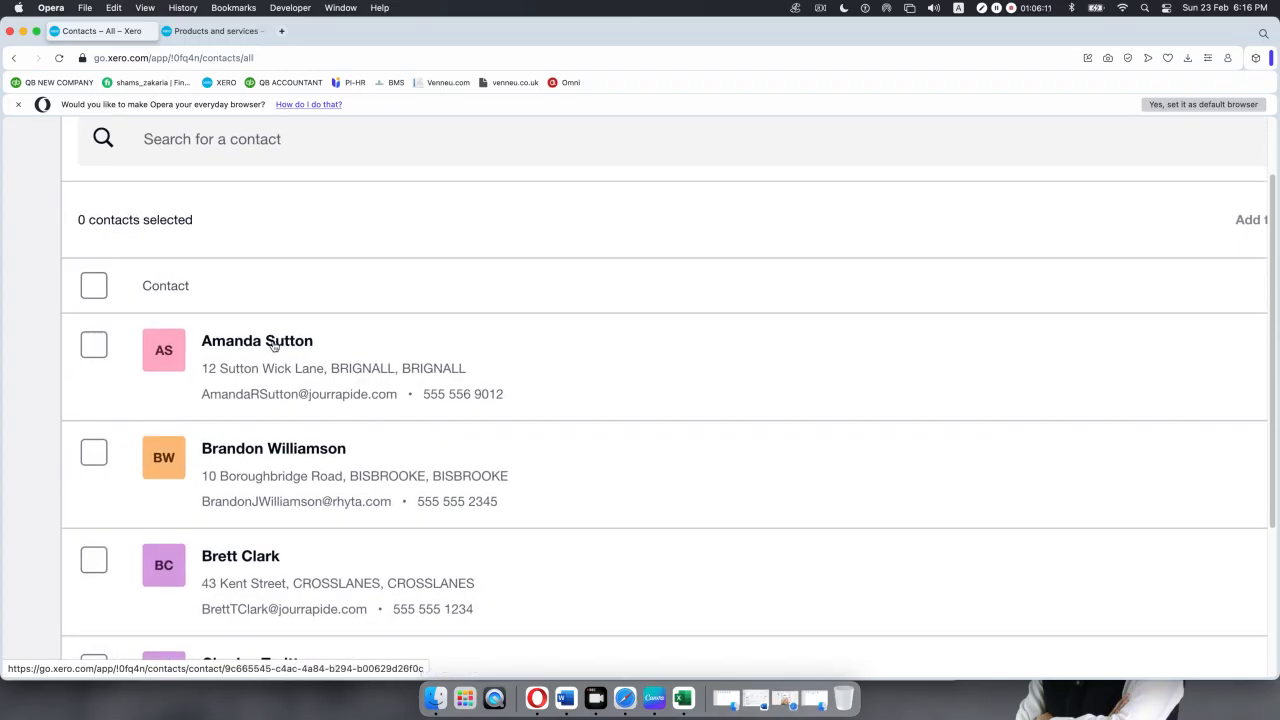